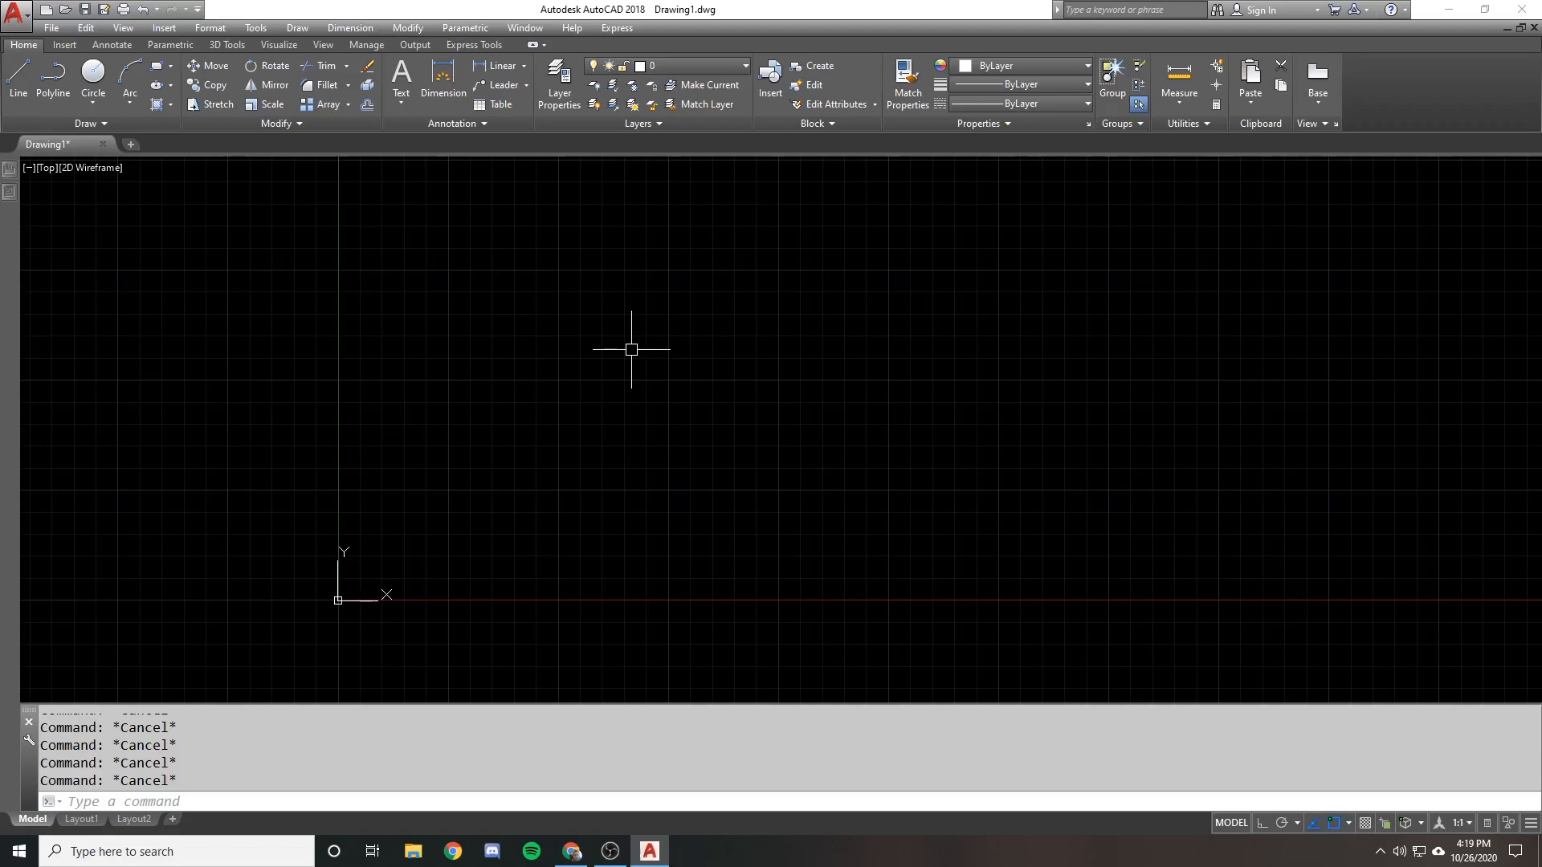
Read the PLINE help page from the command description through the arc-only prompts to the linetype pattern section, without drawing anything
text(pl)
key(Return)
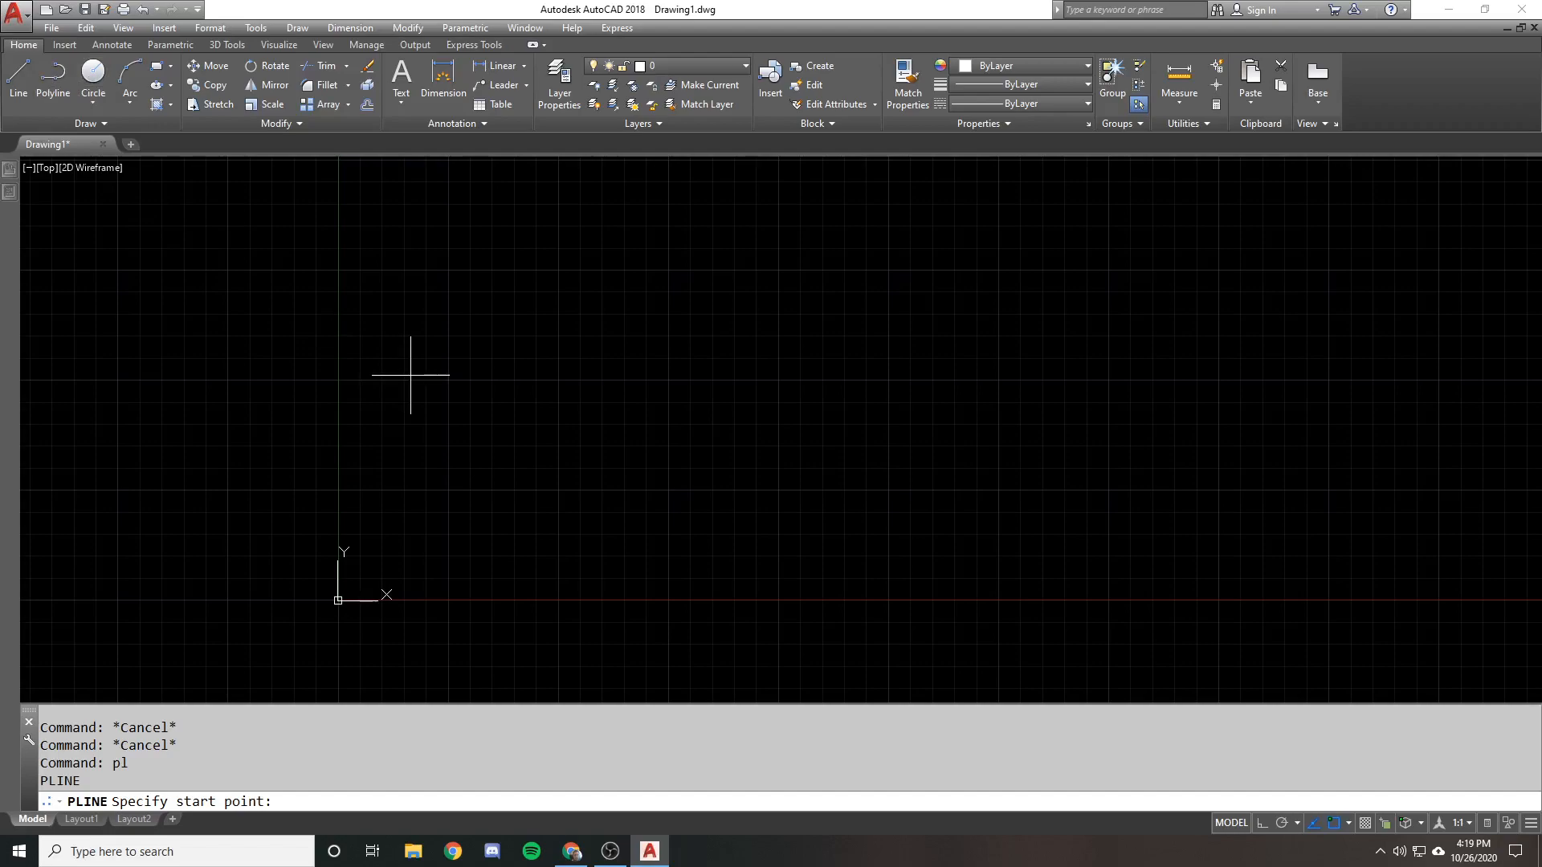
key(F1)
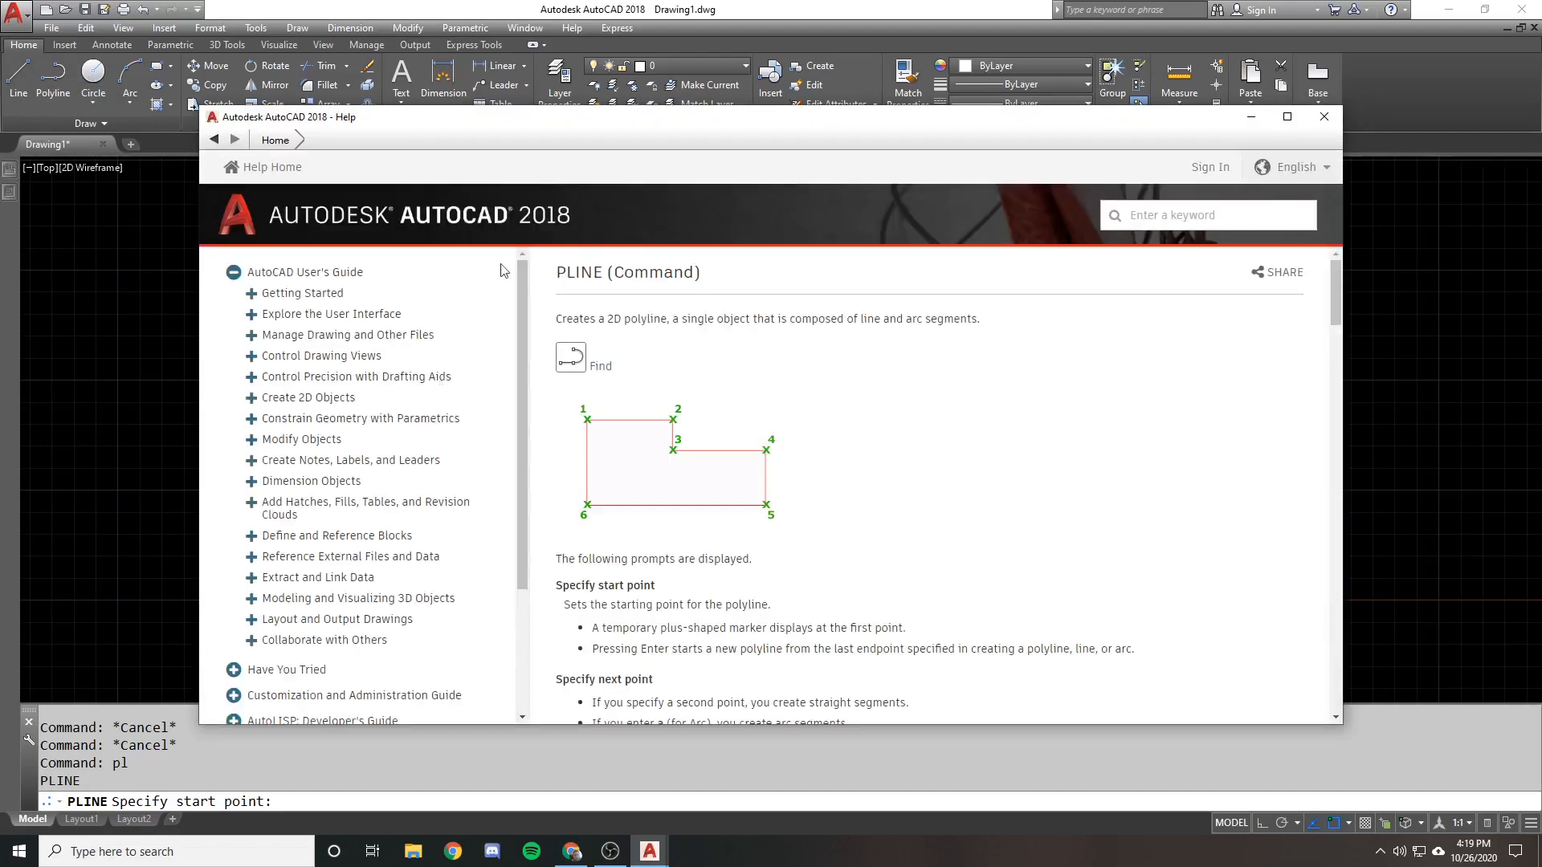
drag(747, 124, 765, 85)
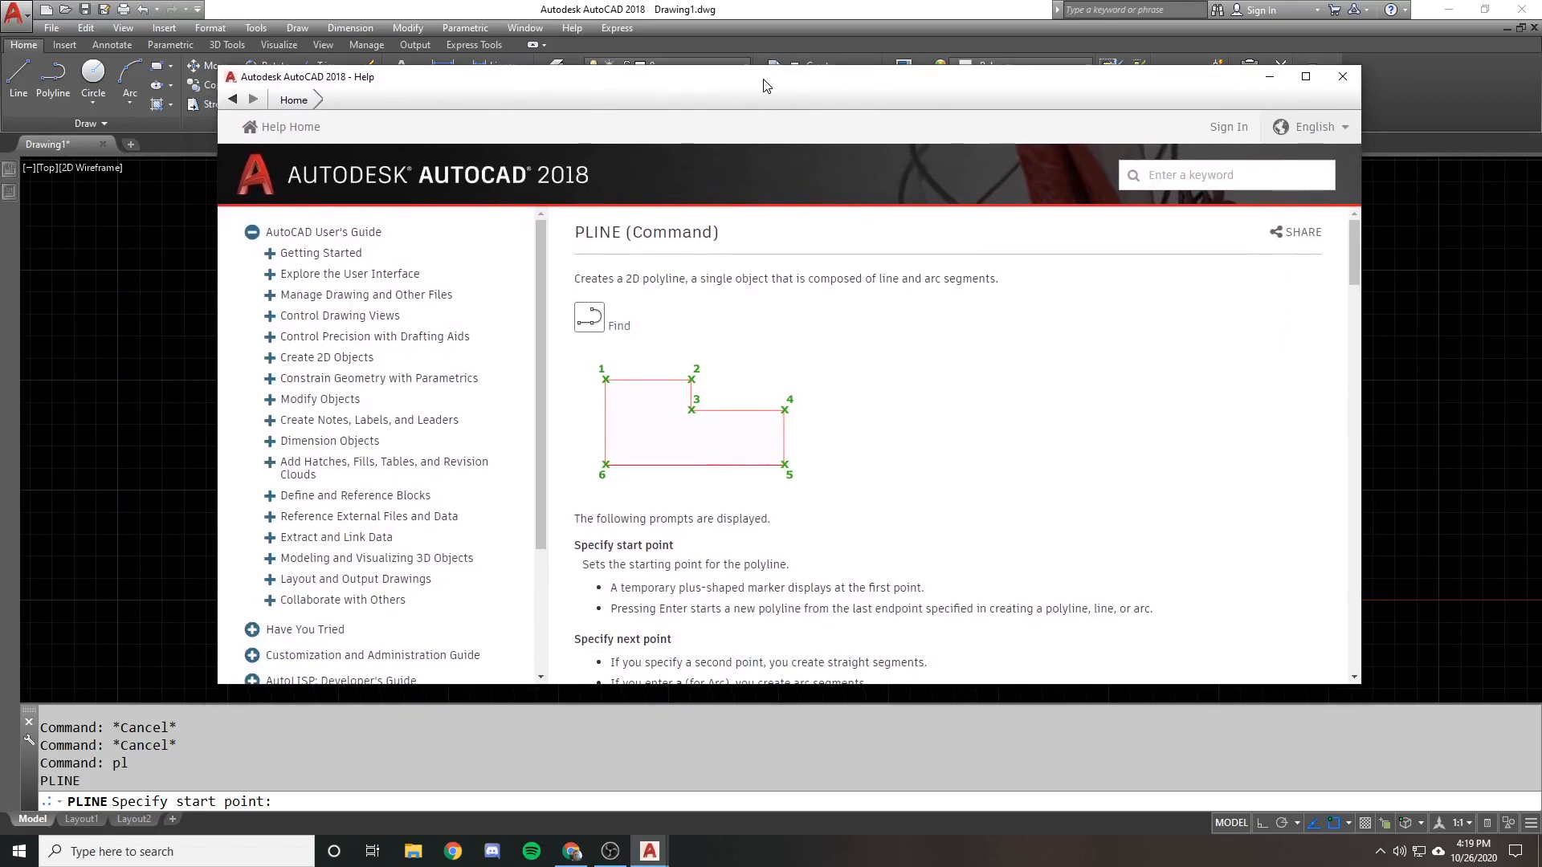
mouse_move(1353, 240)
mouse_down()
mouse_move(1343, 534)
mouse_move(1327, 231)
mouse_move(1331, 245)
mouse_up()
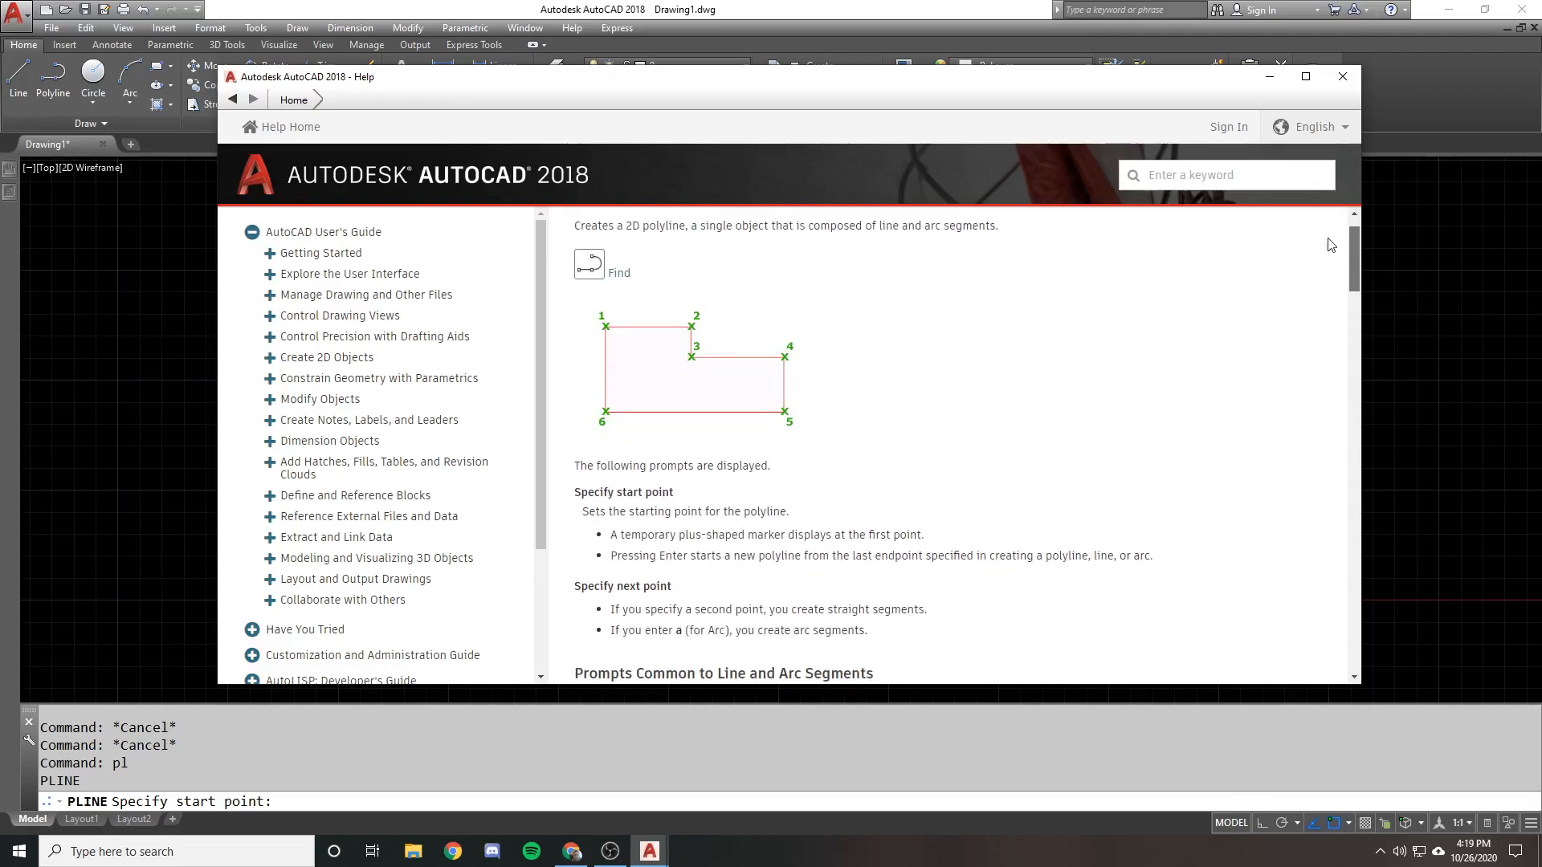
scroll(1330, 245, down, 3)
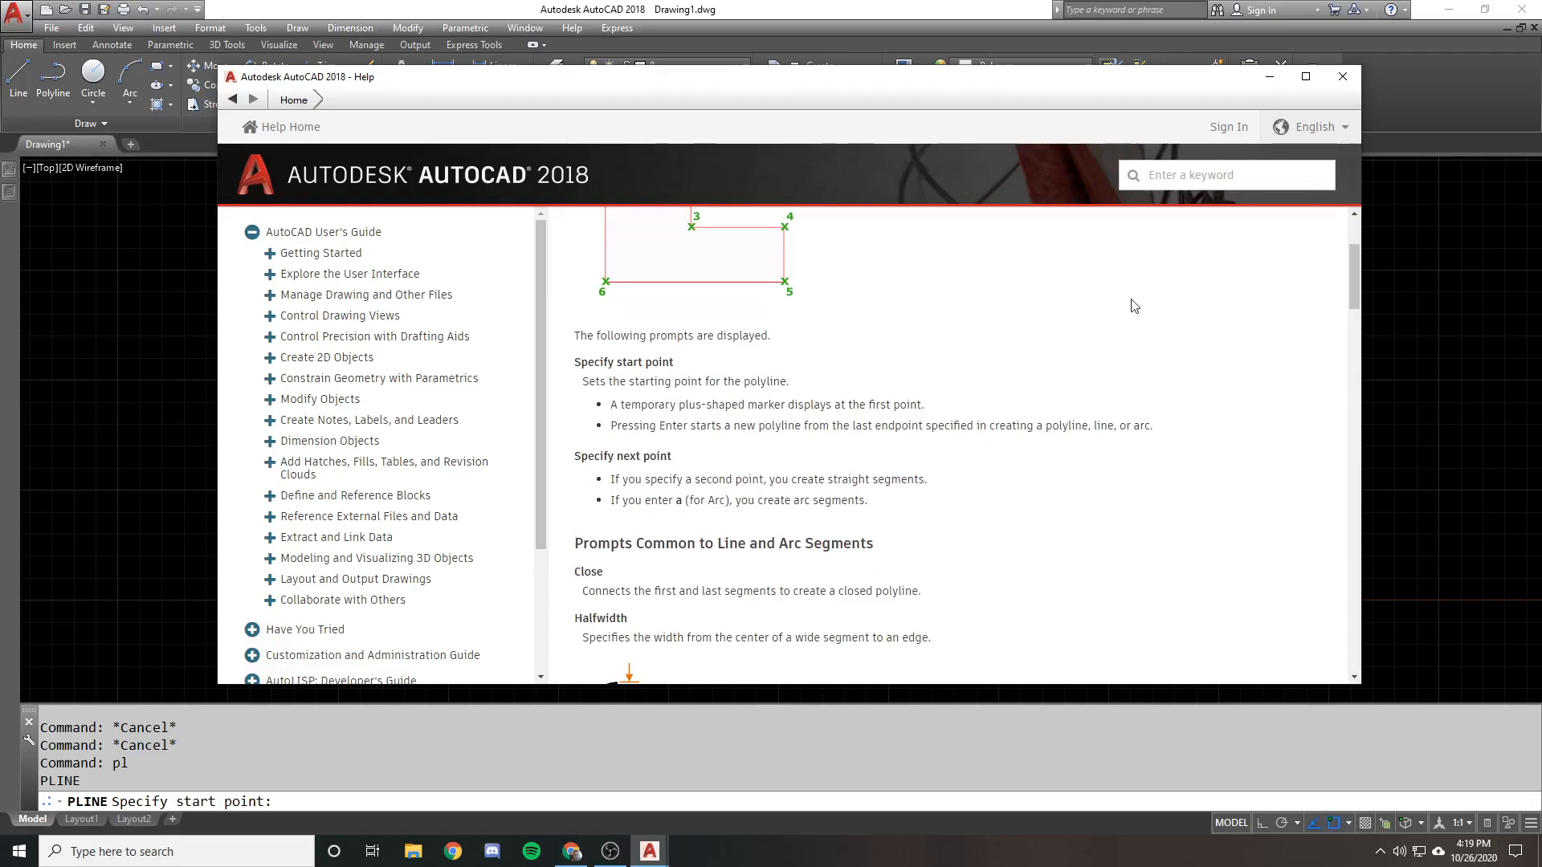
scroll(937, 307, up, 3)
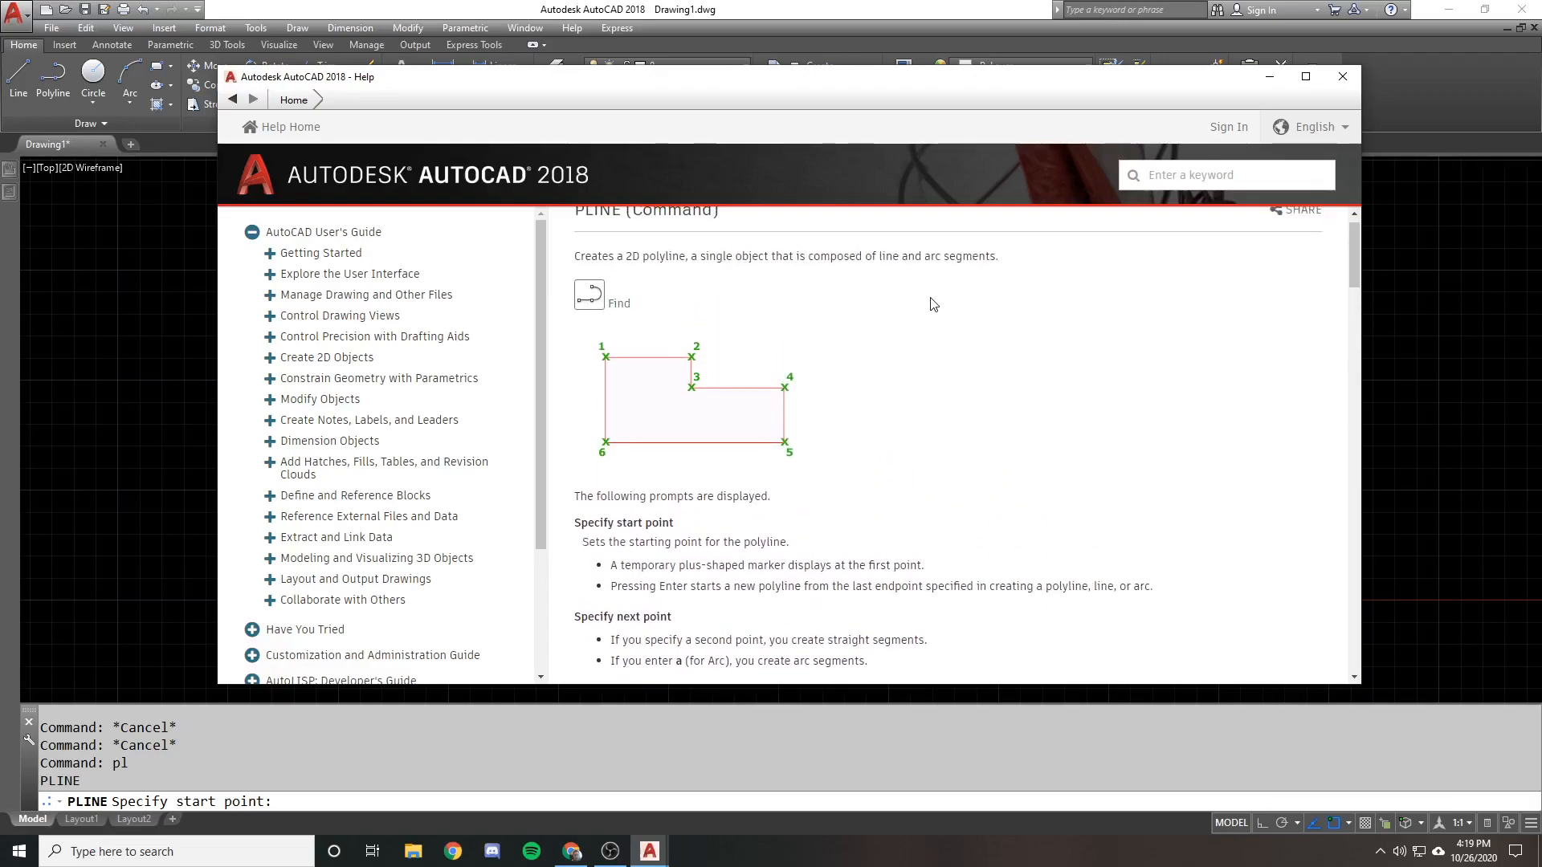
scroll(933, 305, down, 3)
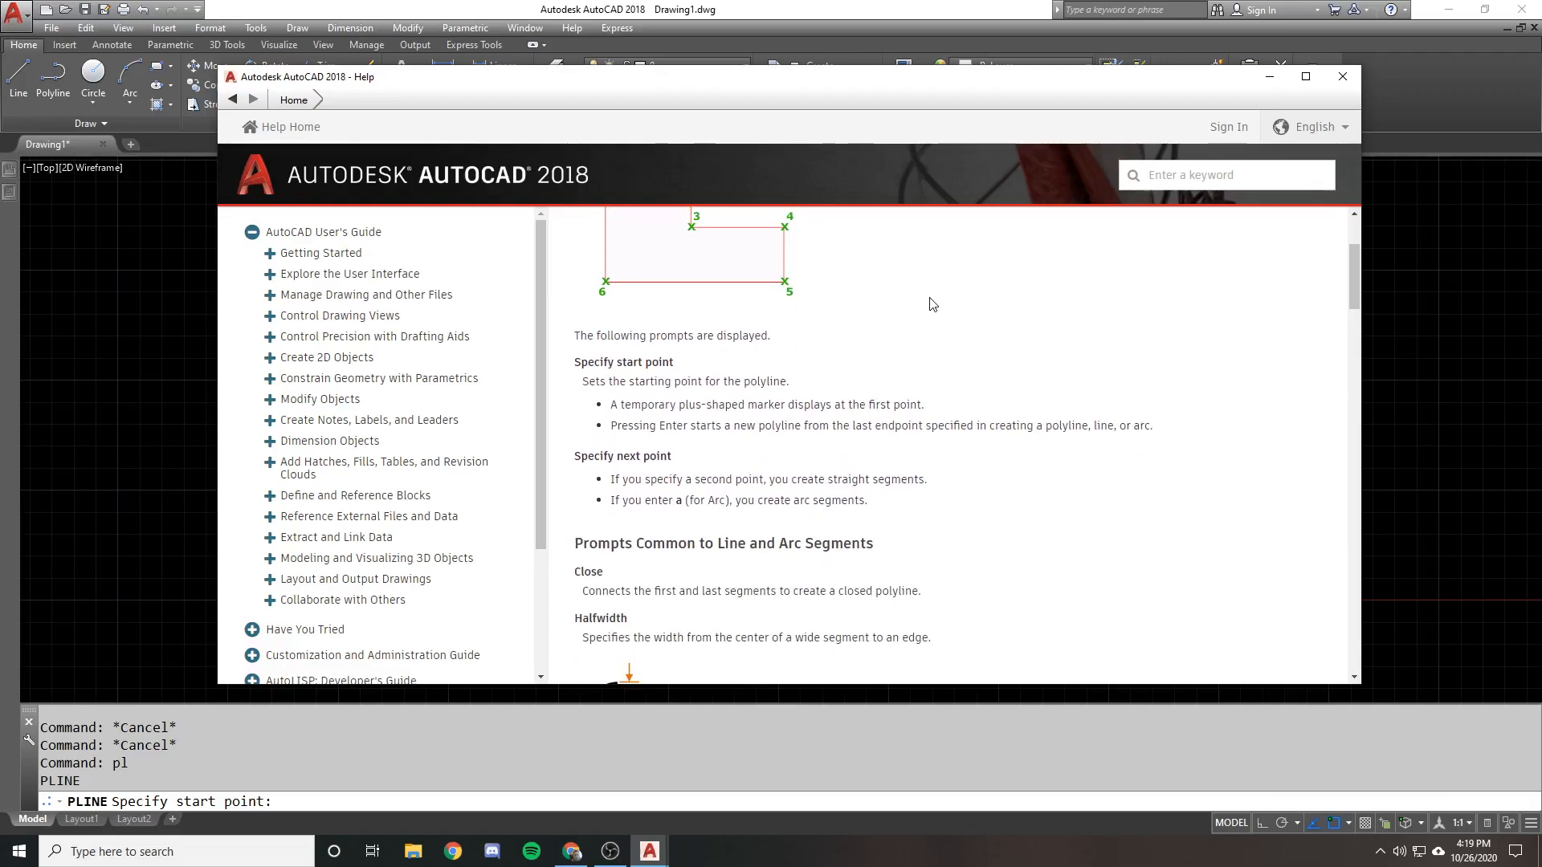
scroll(935, 310, down, 3)
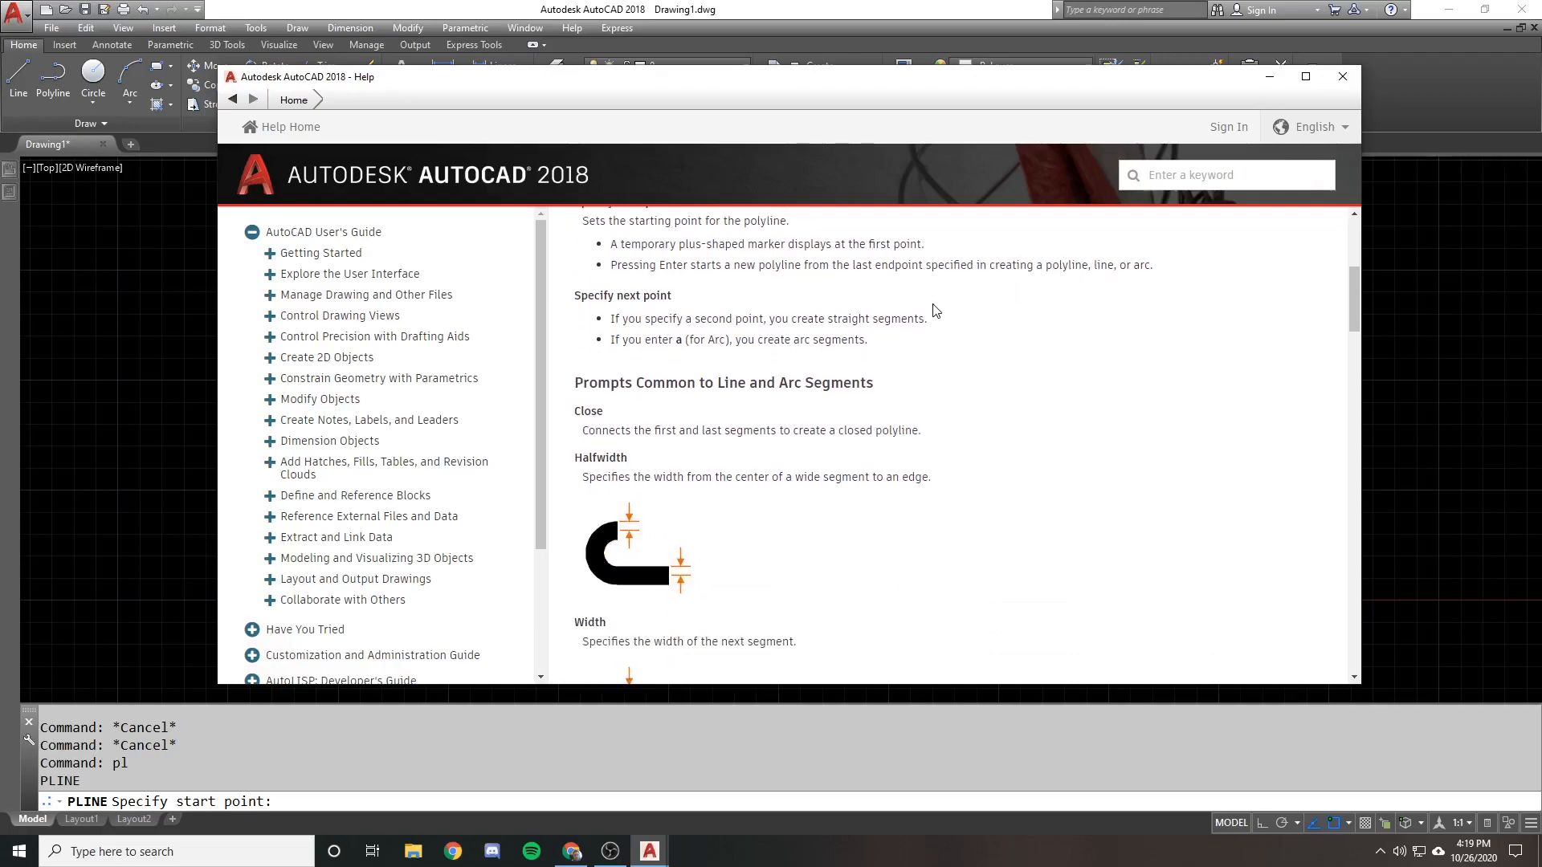
scroll(965, 337, down, 15)
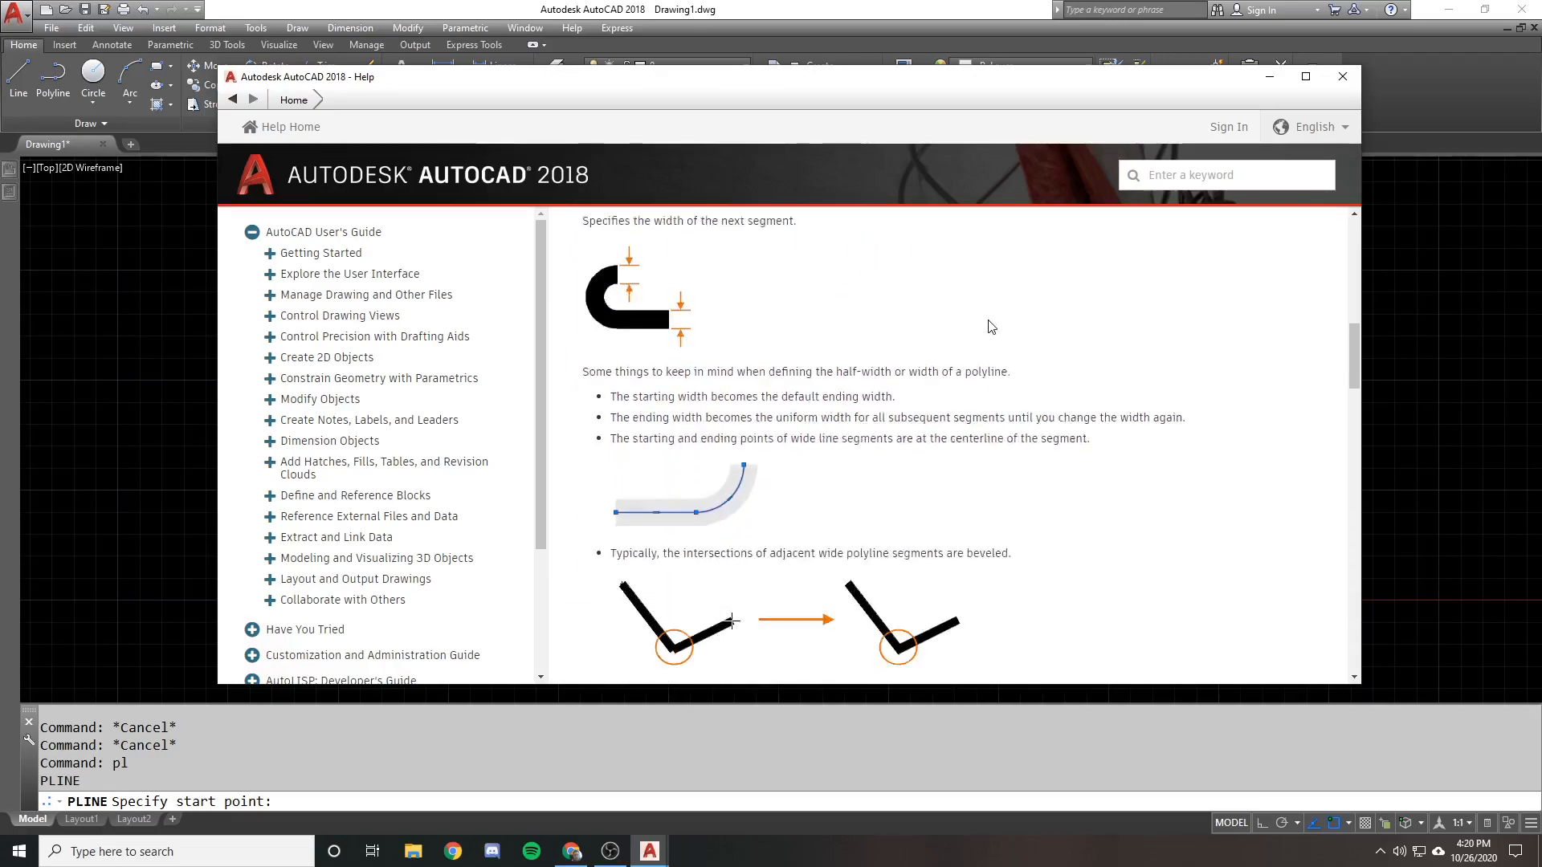
scroll(991, 326, down, 15)
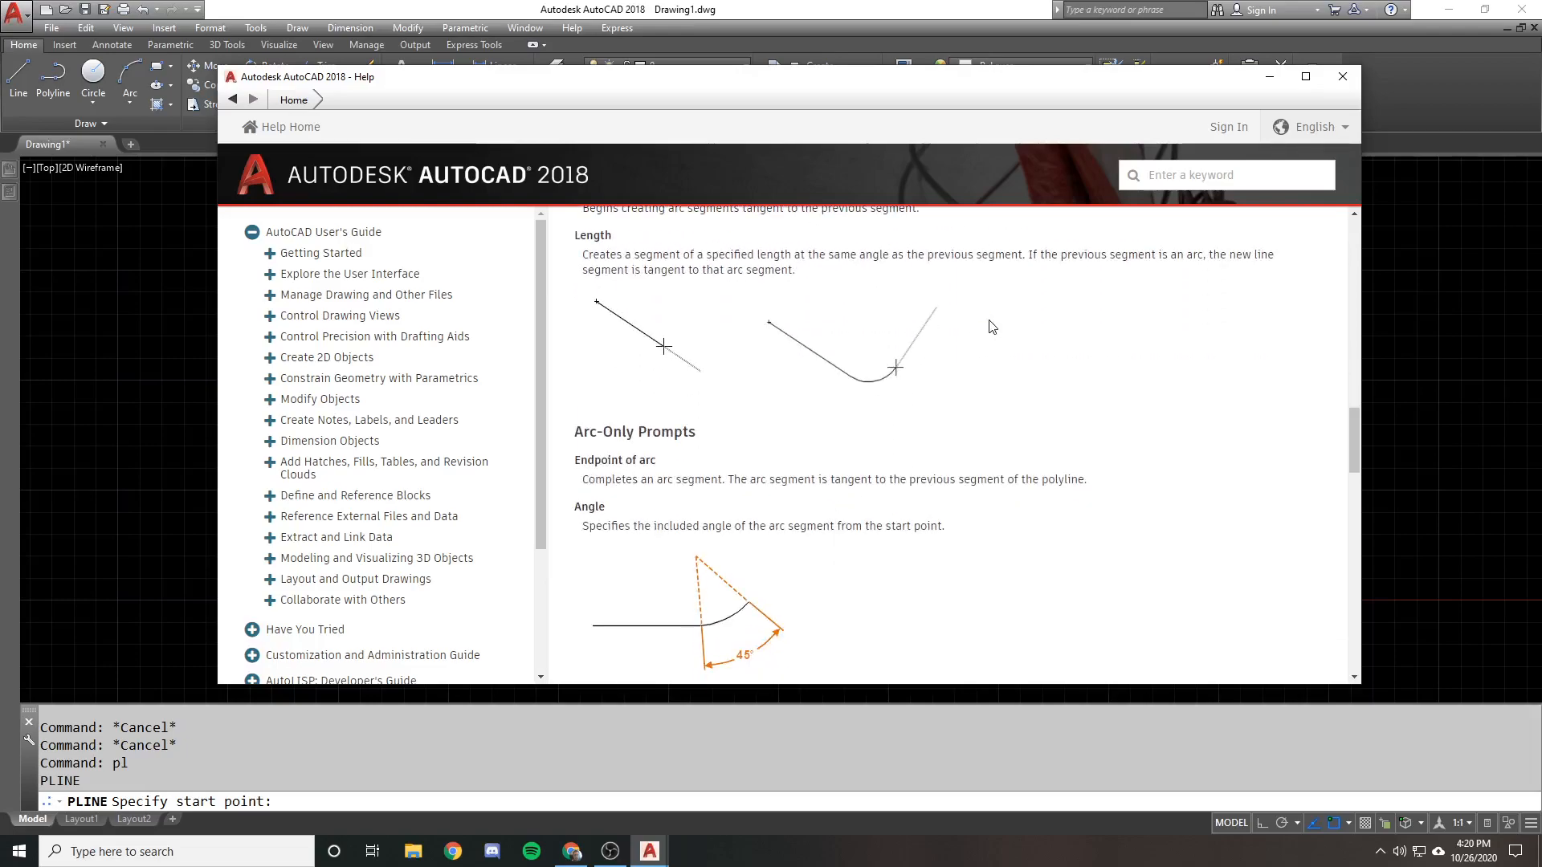
scroll(992, 327, down, 15)
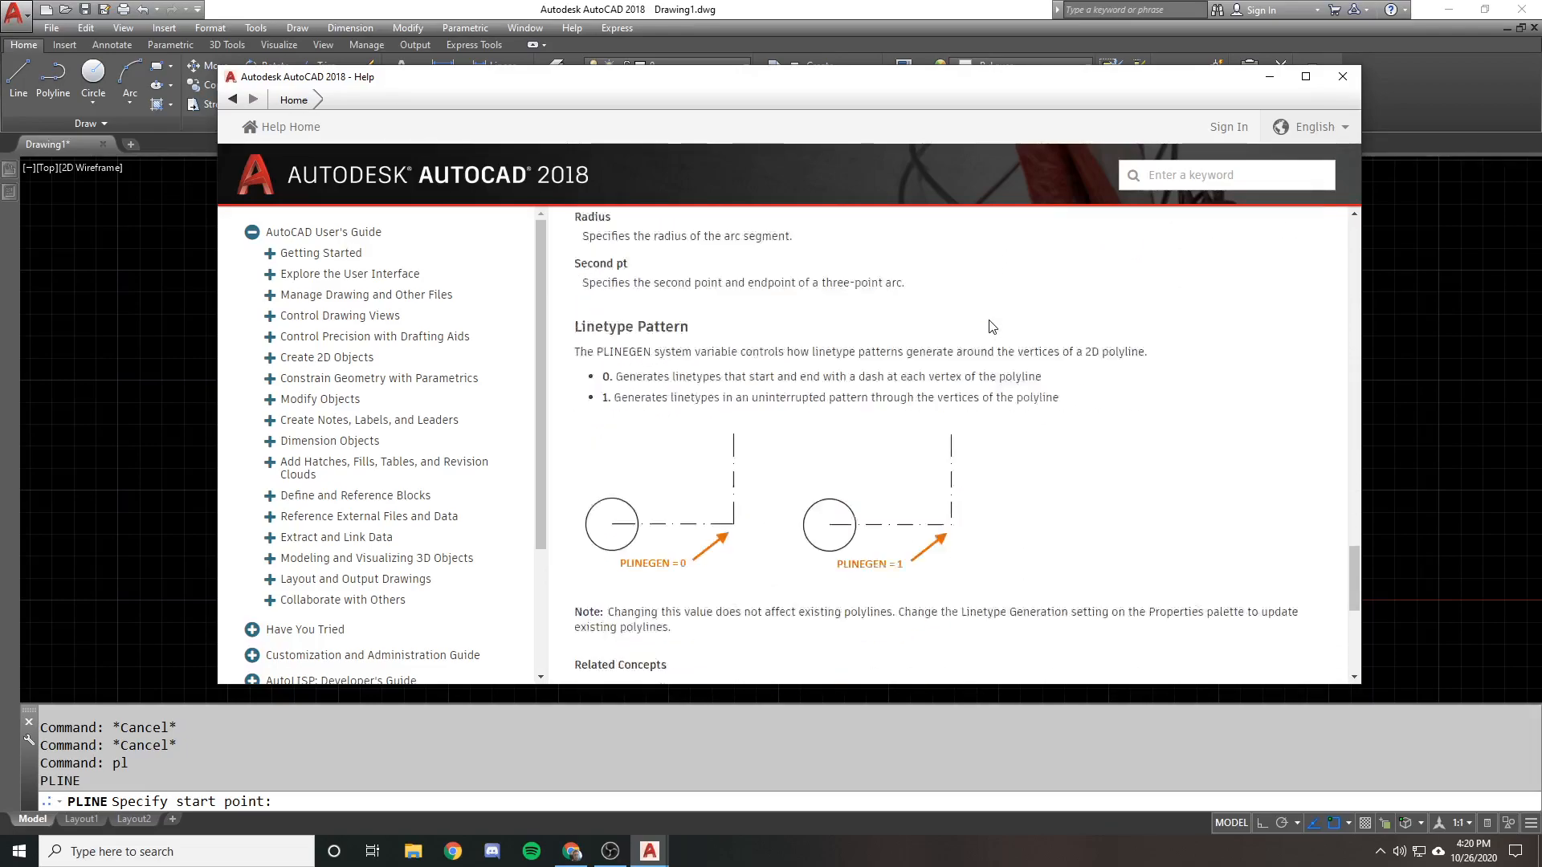
scroll(1012, 325, up, 20)
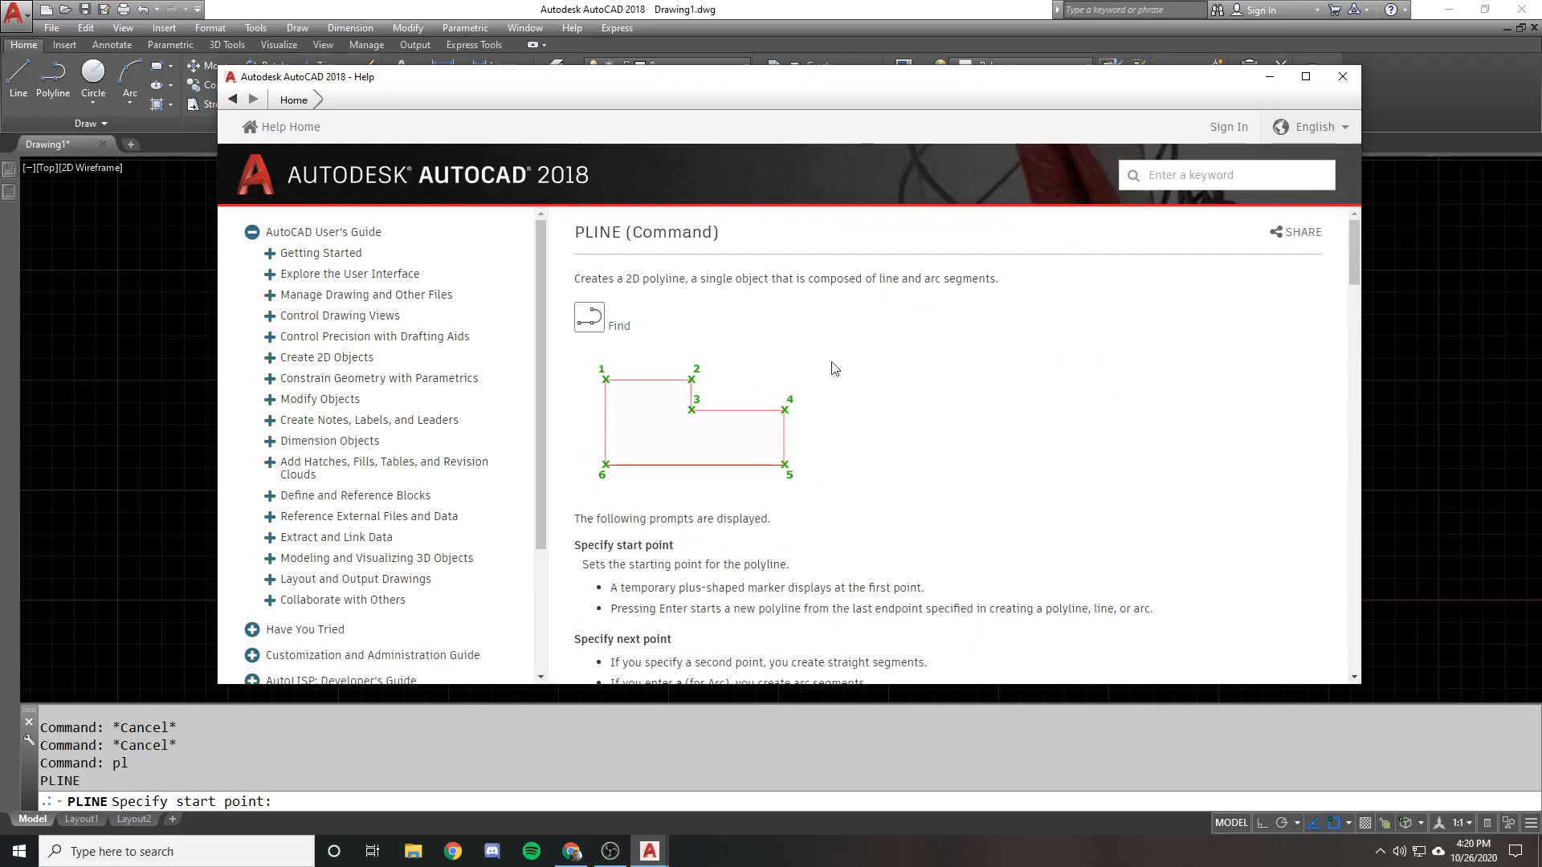
click(1342, 77)
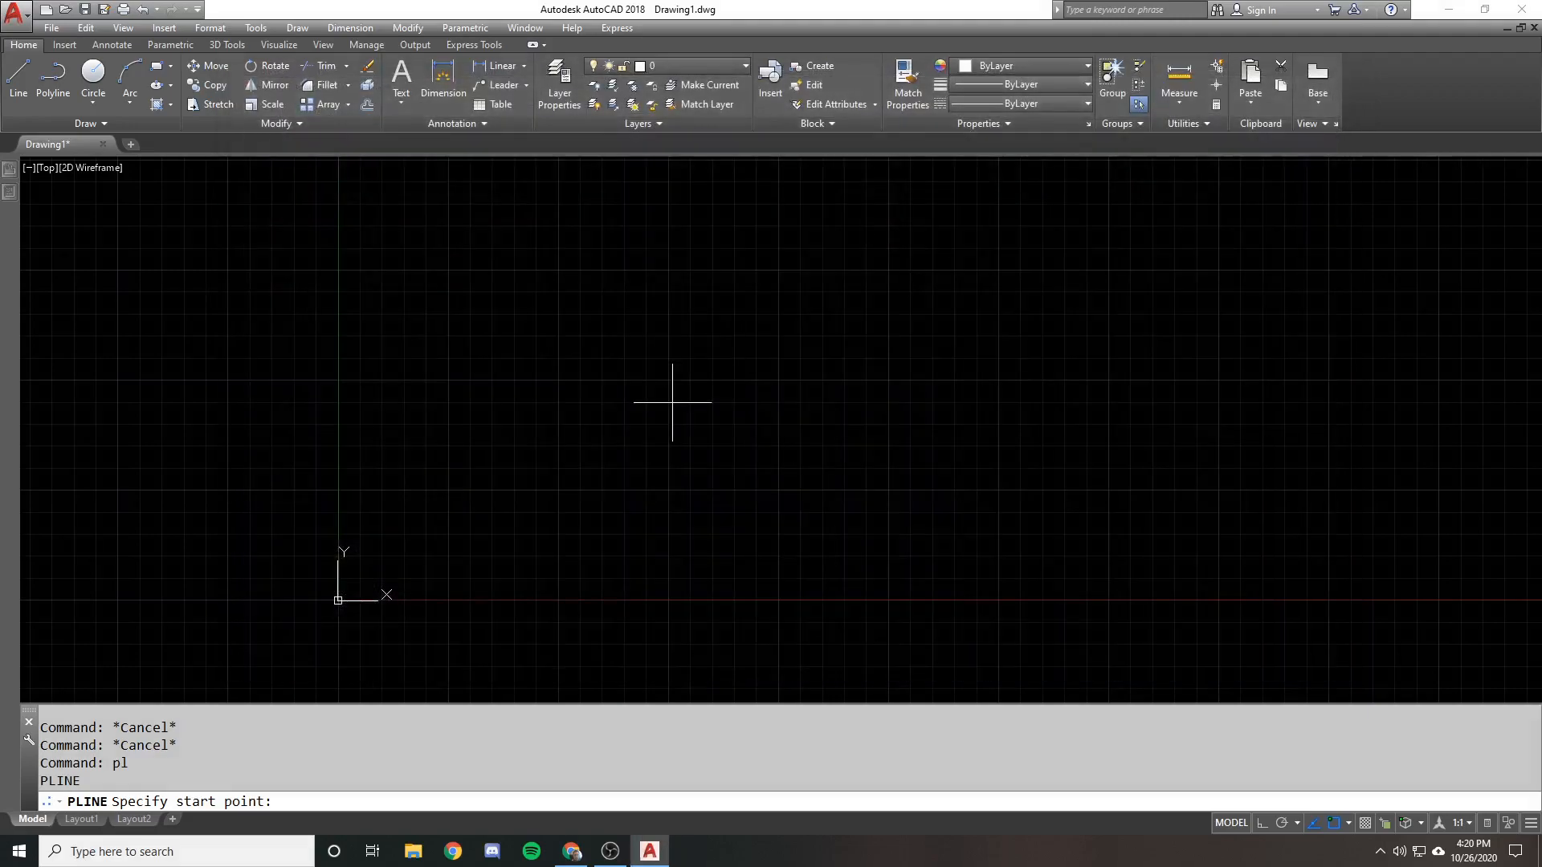
key(Escape)
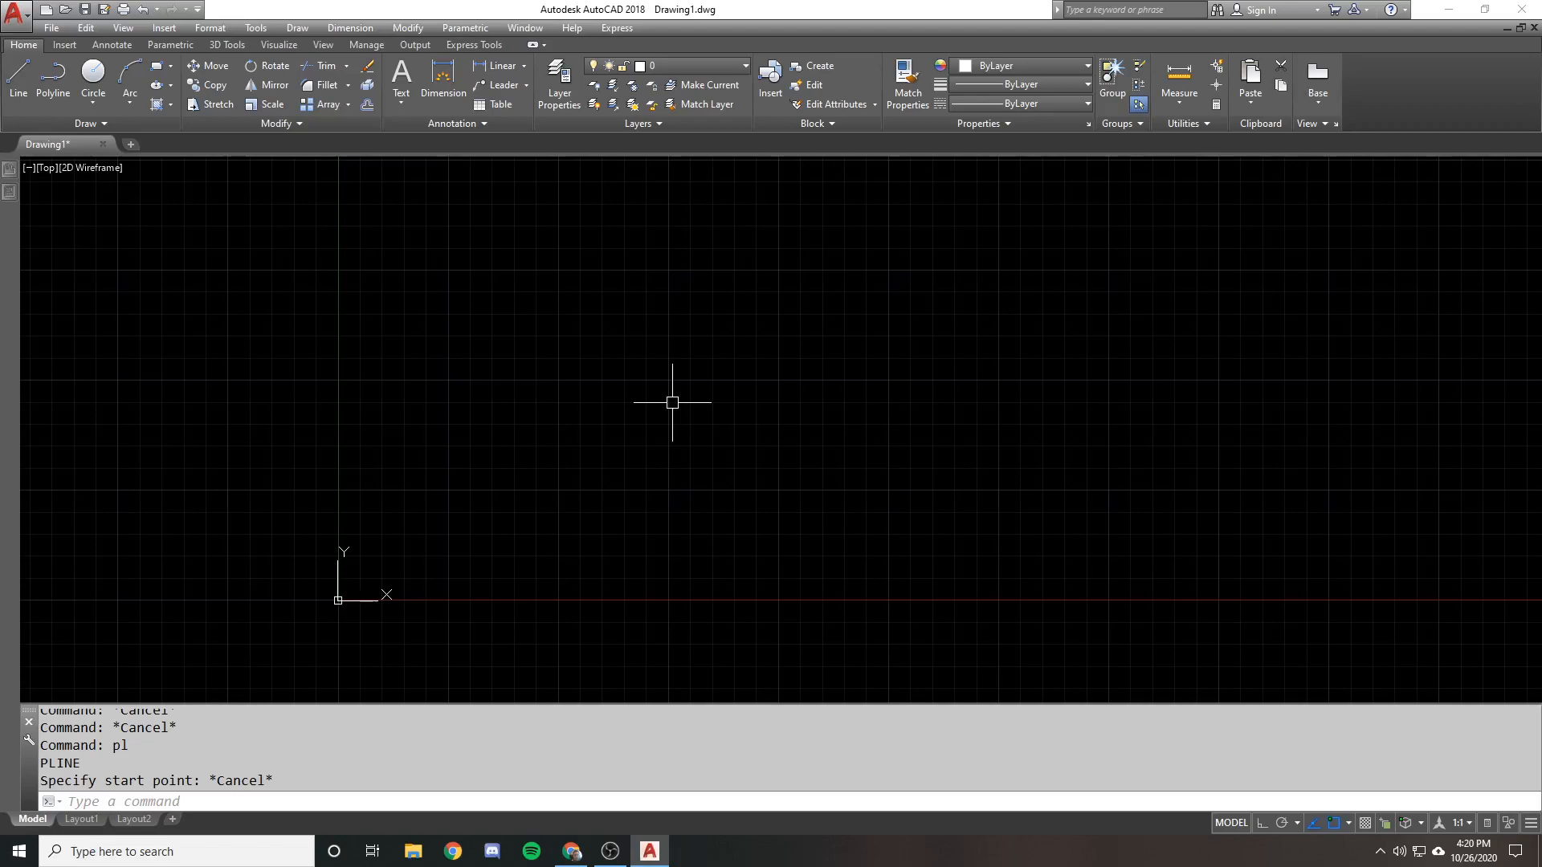
Draw a closed triangle above the origin from three separate line segments
text(l)
key(Return)
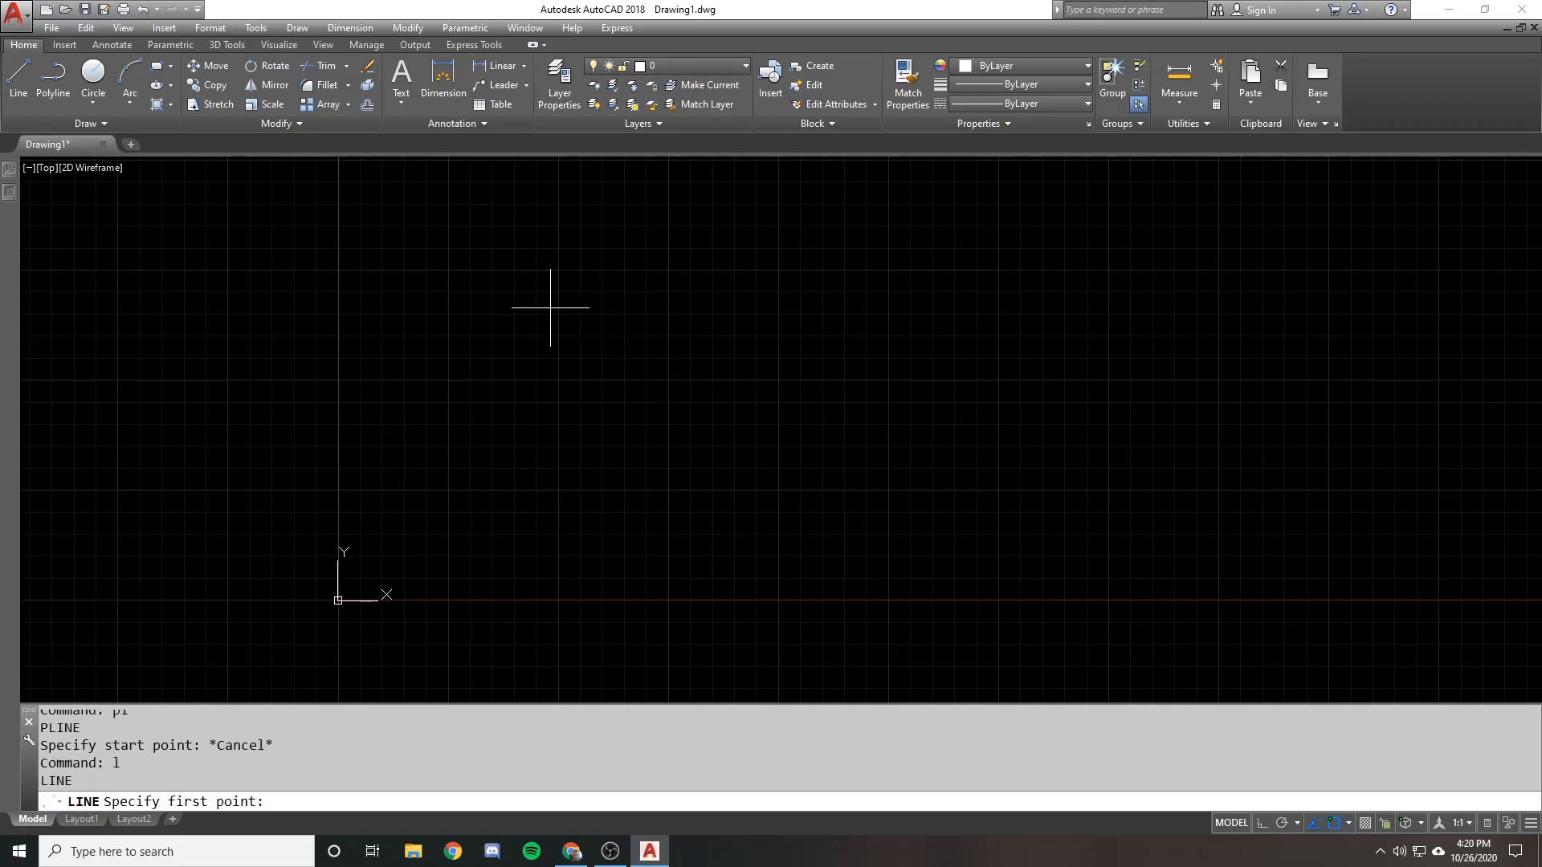
click(557, 324)
click(623, 491)
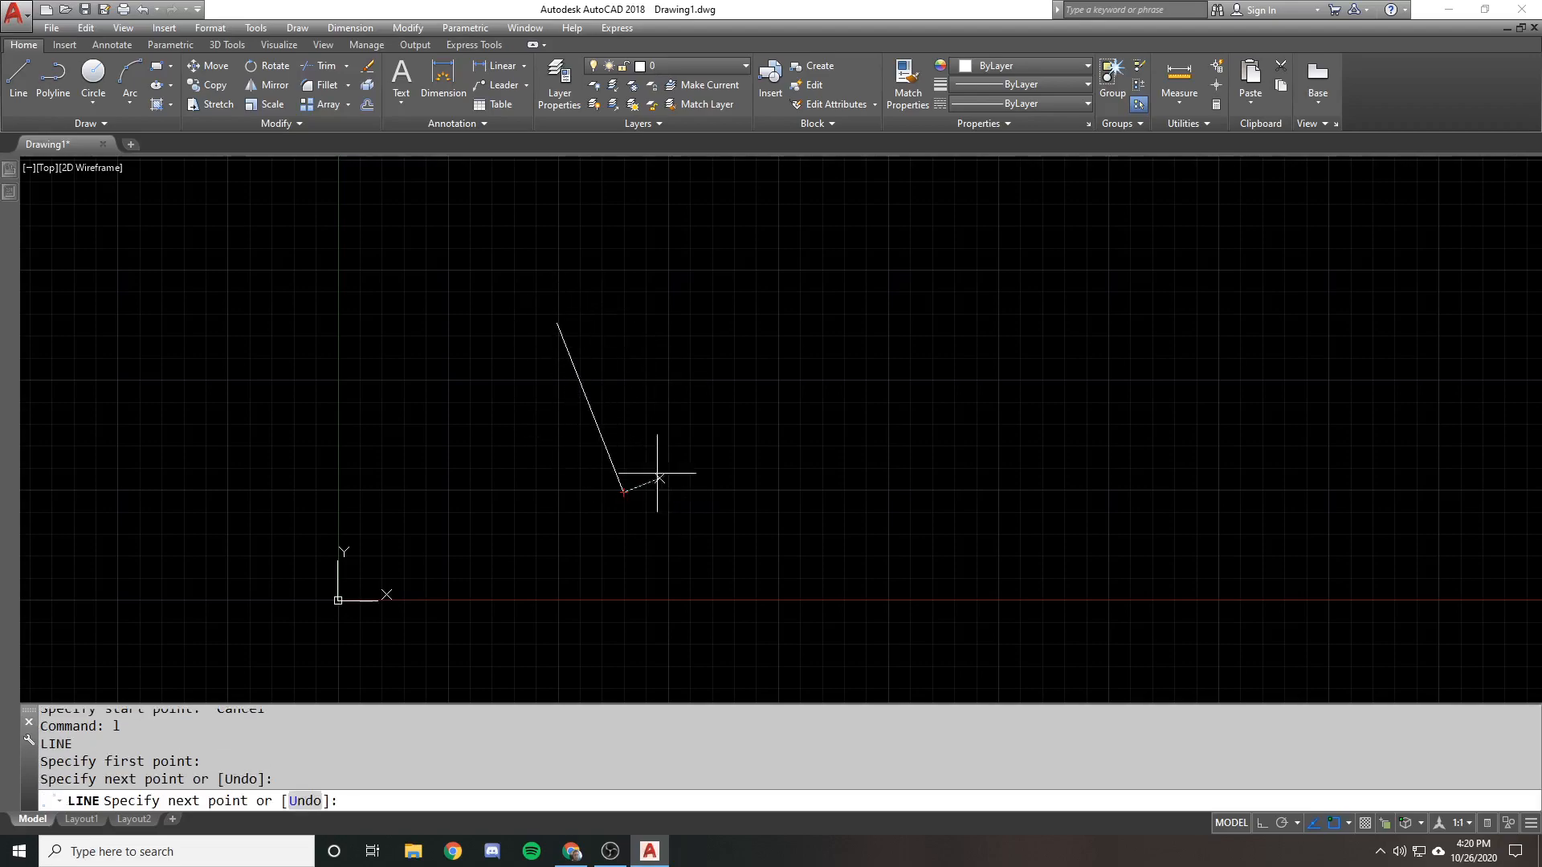
click(757, 386)
click(564, 320)
key(Return)
Select the triangle's three sides one by one, and clear the selection
click(612, 339)
click(569, 352)
click(675, 450)
key(Escape)
Move the triangle's upper side up and to the right, away from the other two lines
text(m)
key(Return)
click(668, 353)
key(Return)
click(709, 309)
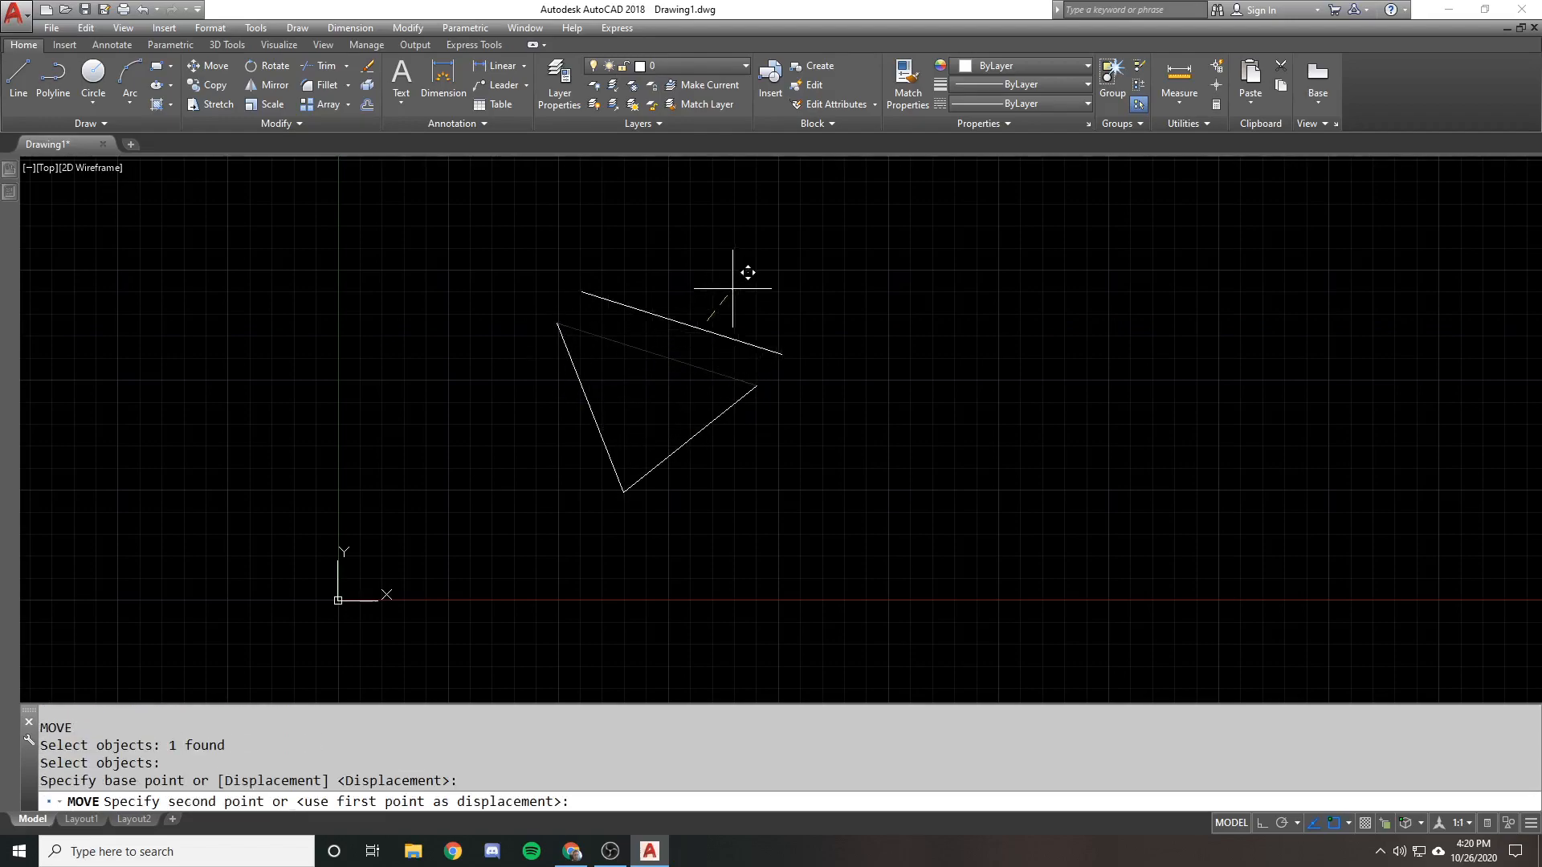
click(750, 256)
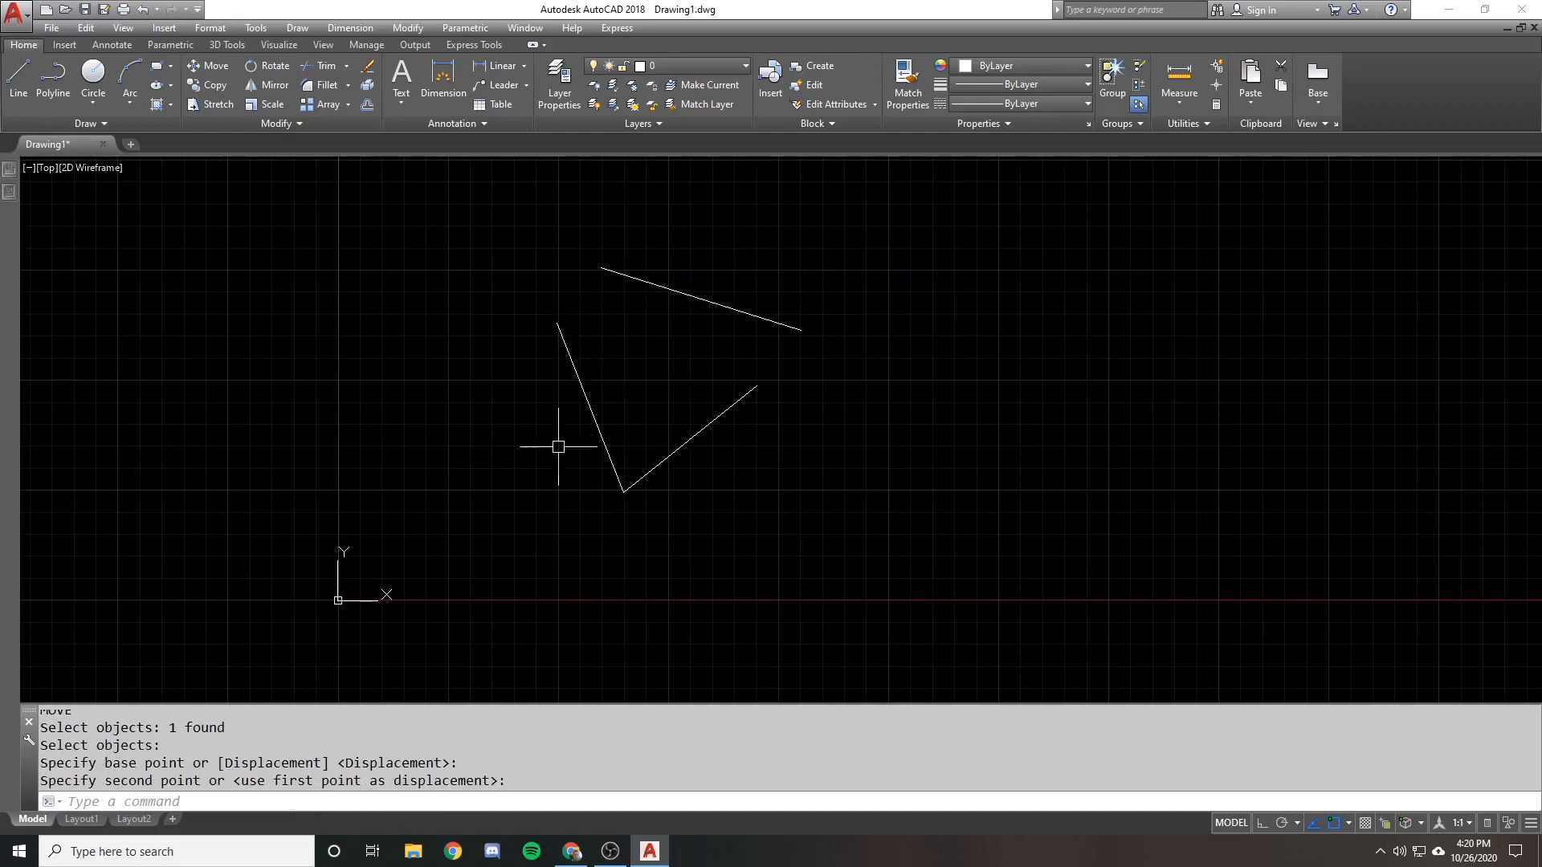
Select all three separate lines together with a crossing window, and clear the selection
click(808, 426)
click(522, 275)
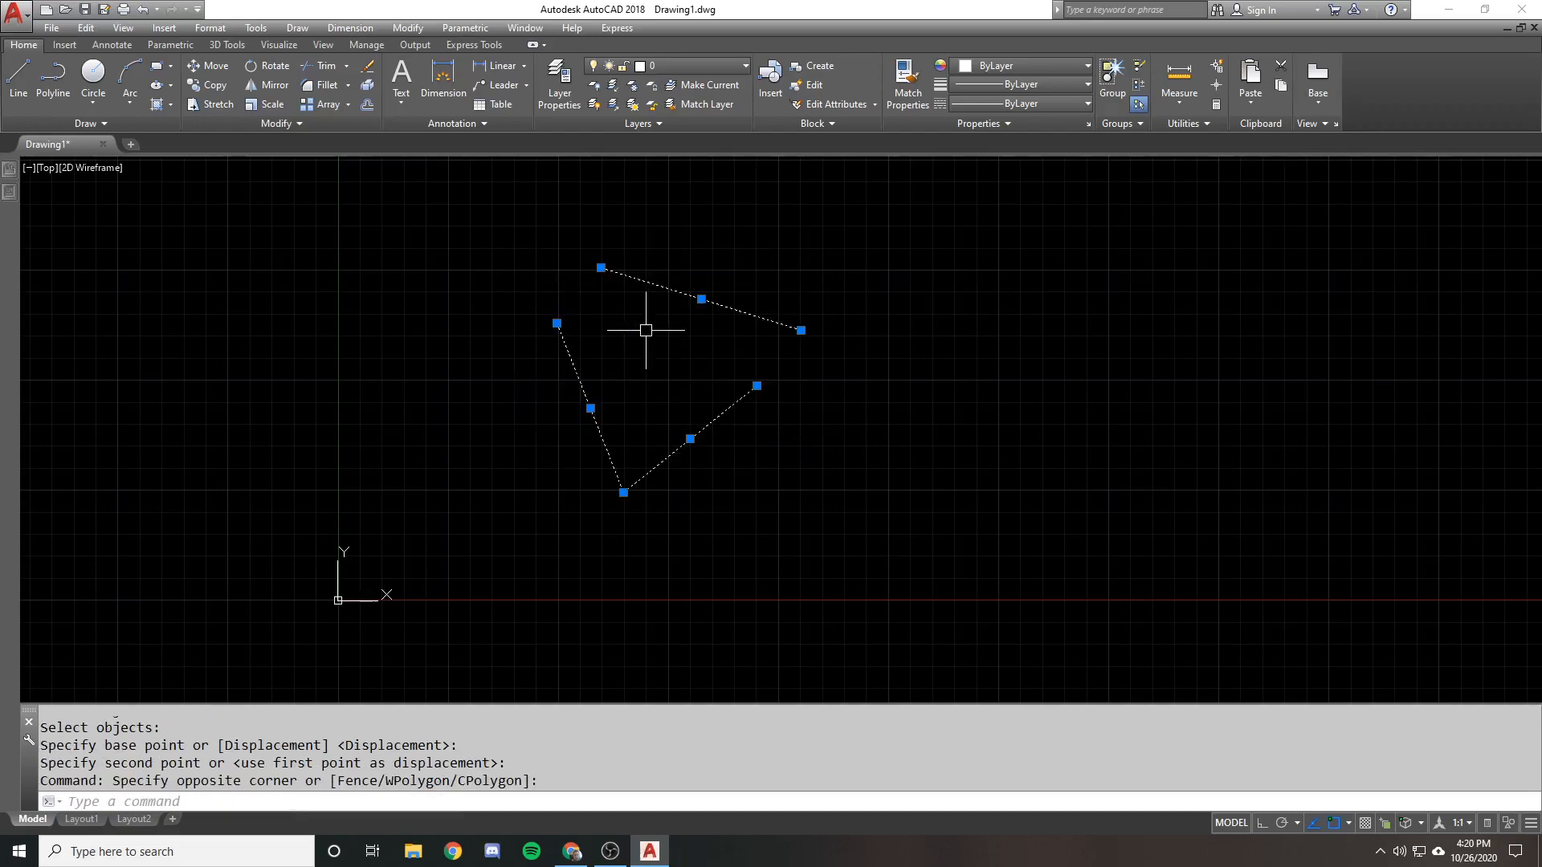
key(Escape)
Draw a triangle as a single polyline to the right of the separate lines, ending on its start point
text(pl)
key(Return)
click(913, 316)
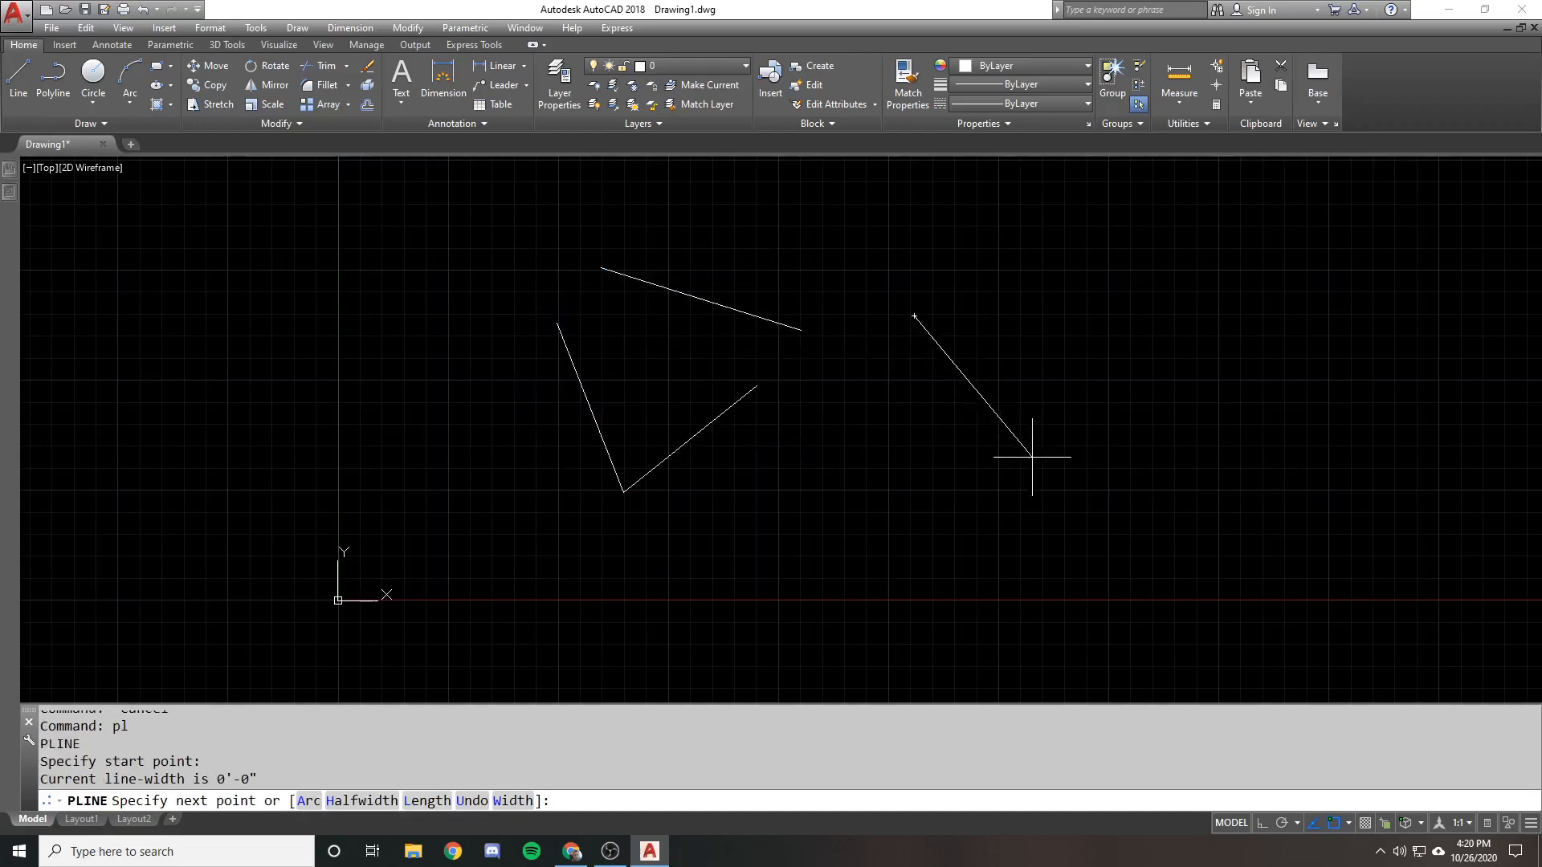
click(1047, 480)
click(1132, 352)
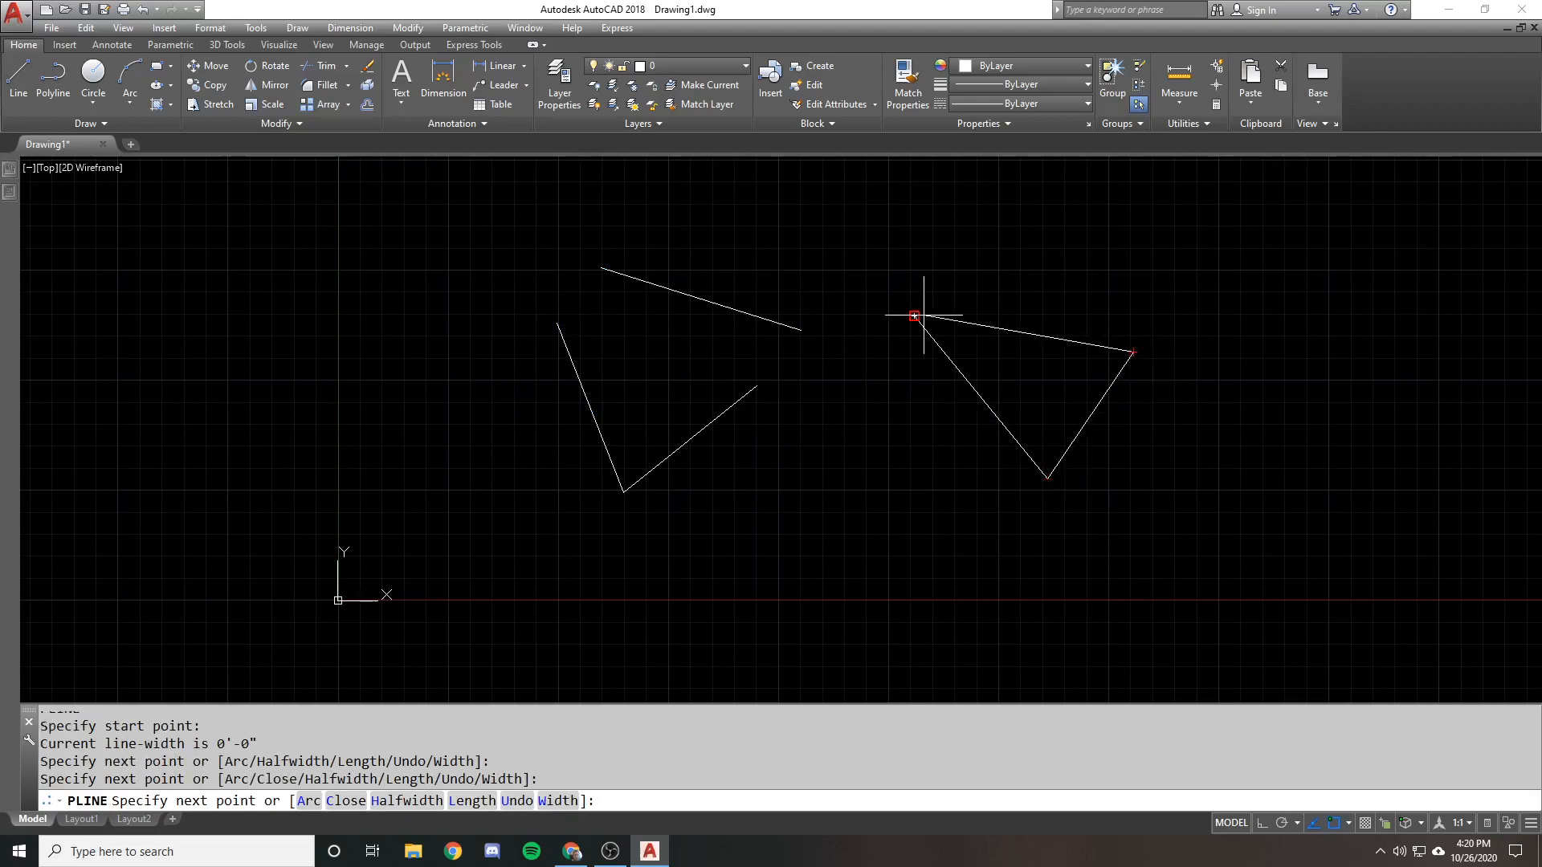
click(914, 316)
key(Return)
Compare the properties of the polyline triangle with those of the detached upper line
click(1025, 334)
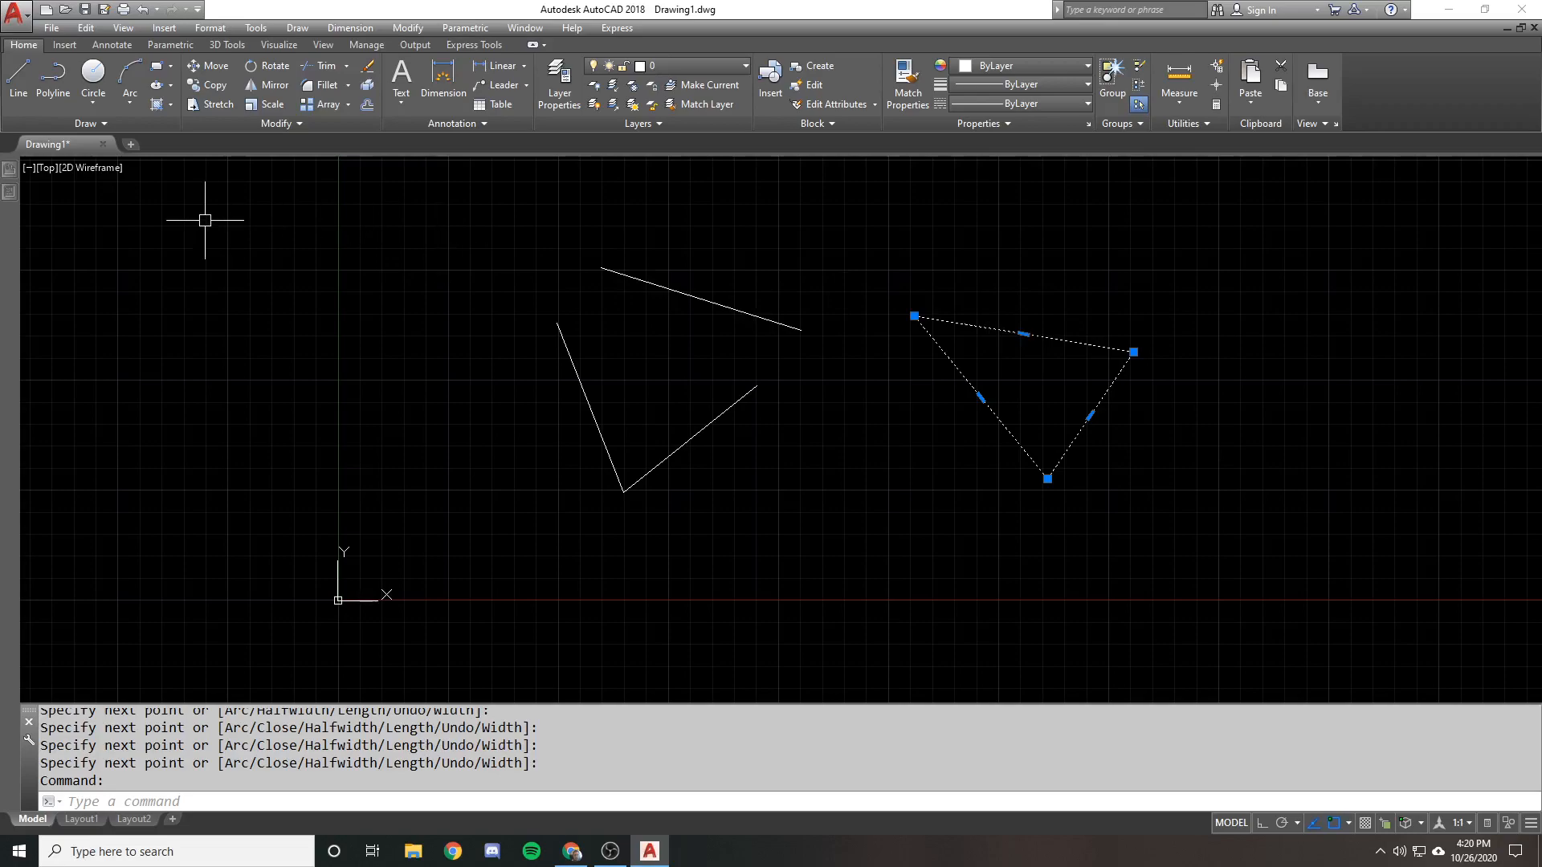
click(9, 193)
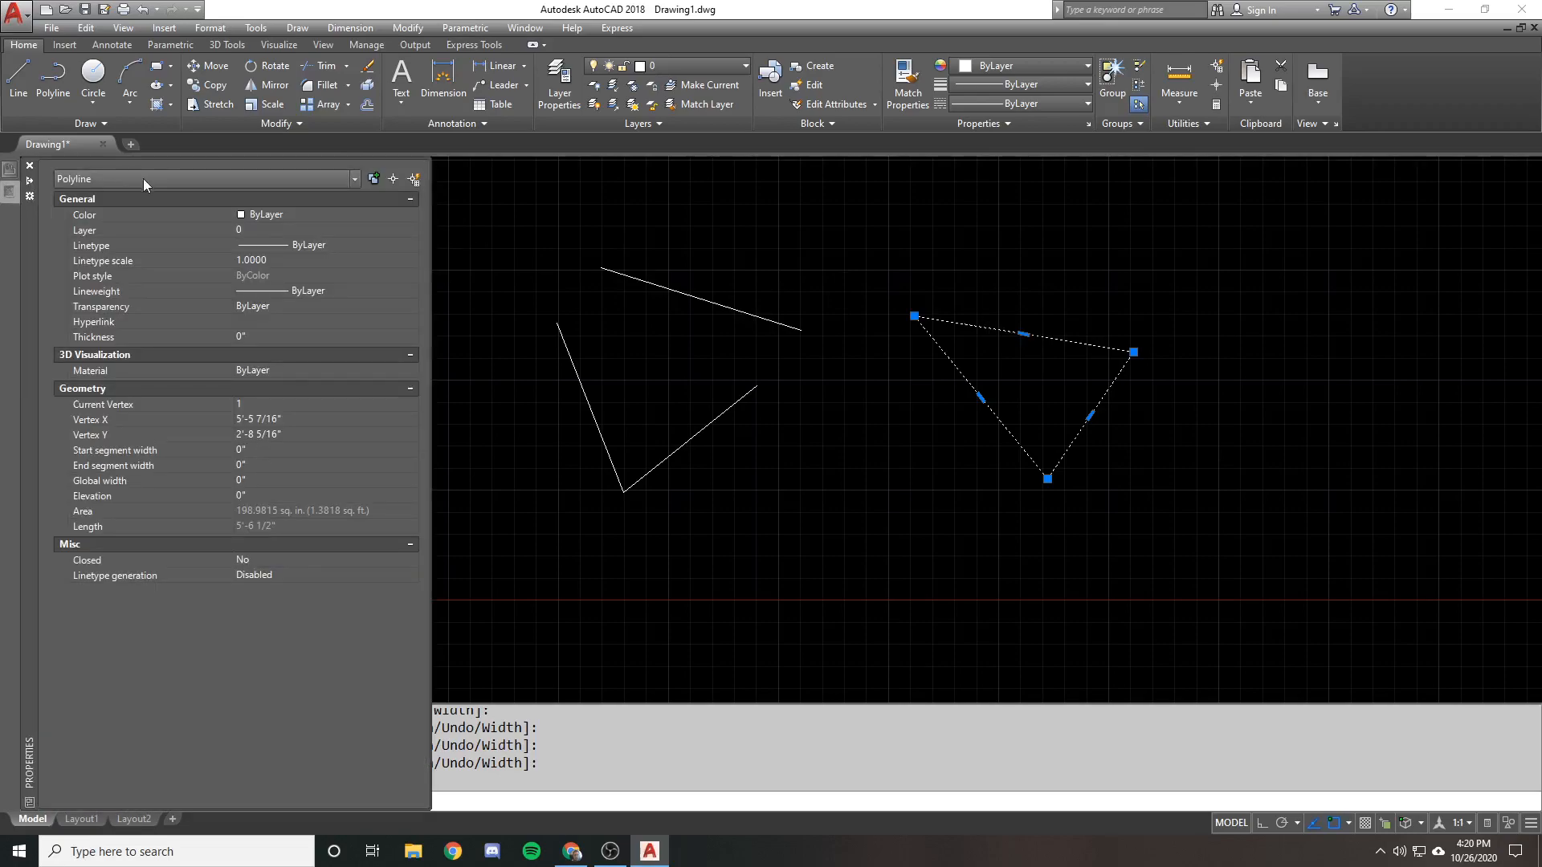
key(Escape)
click(619, 274)
mouse_move(3, 179)
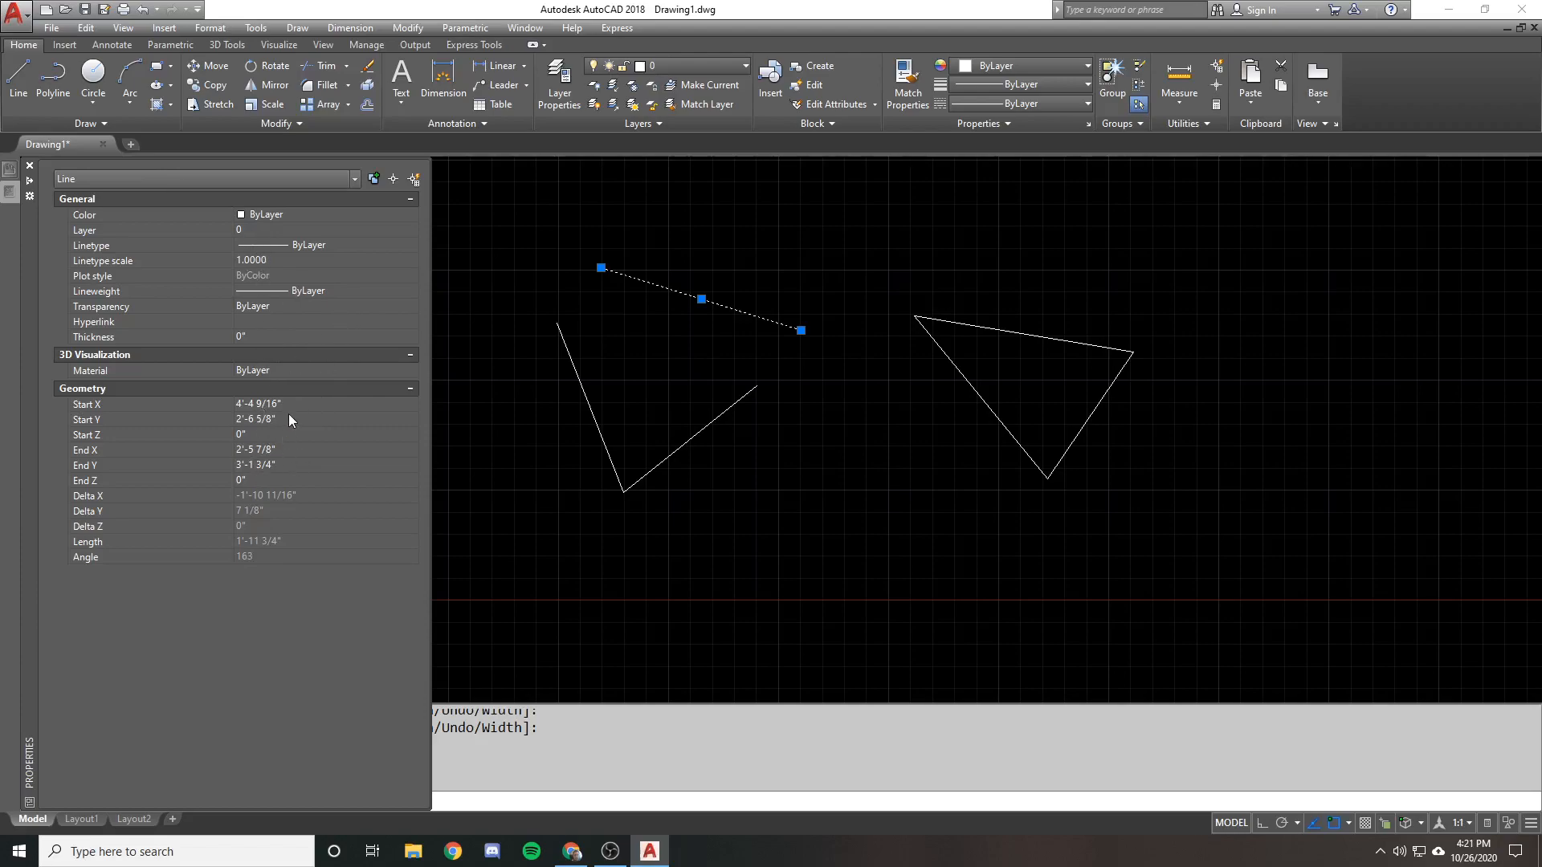
key(Escape)
key(Escape)
click(907, 316)
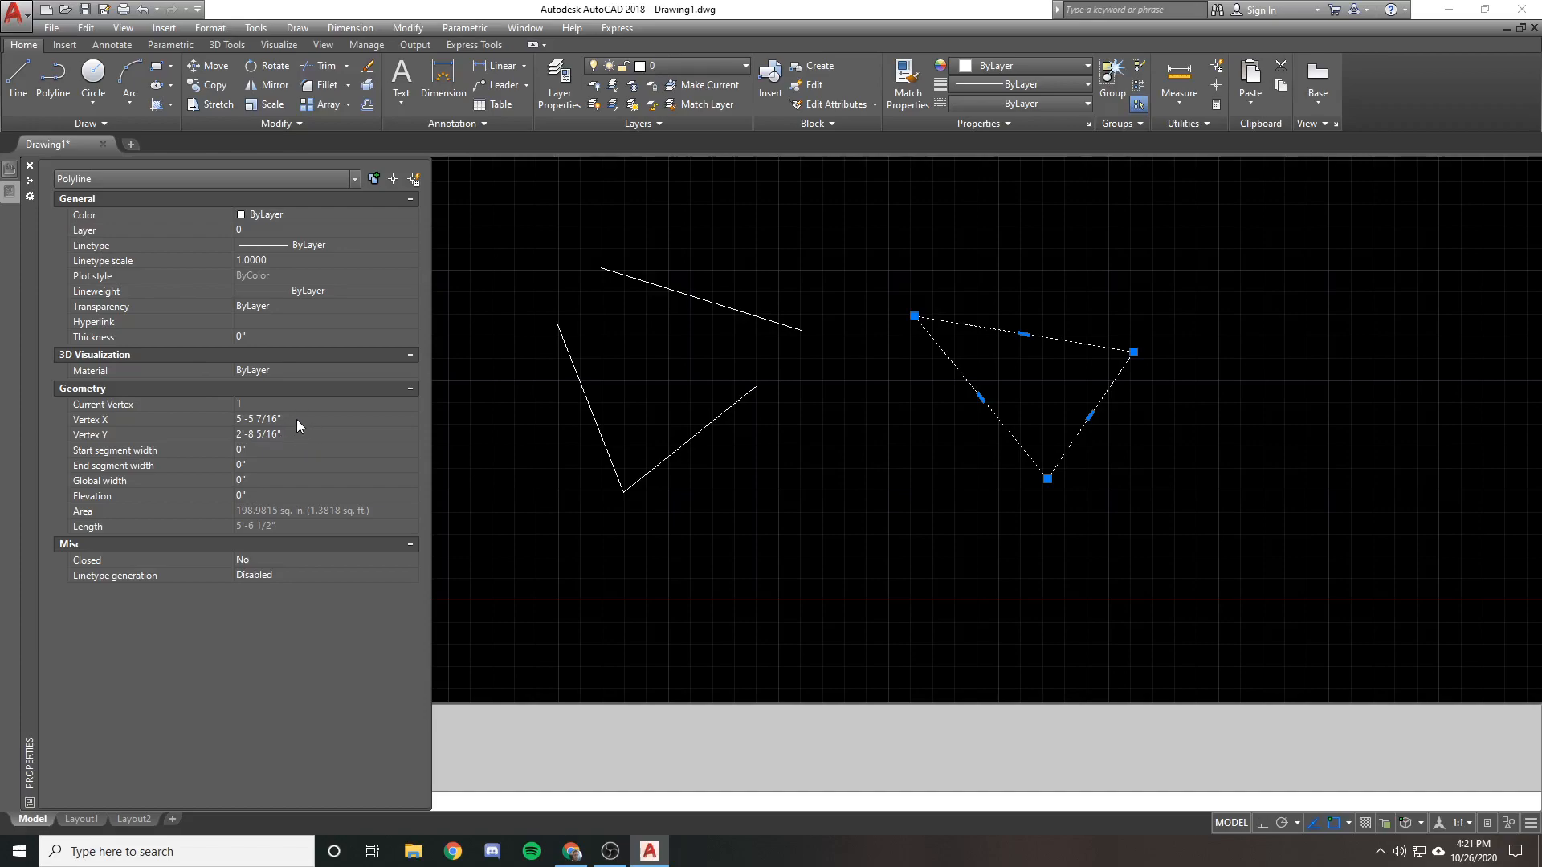
key(Escape)
click(654, 283)
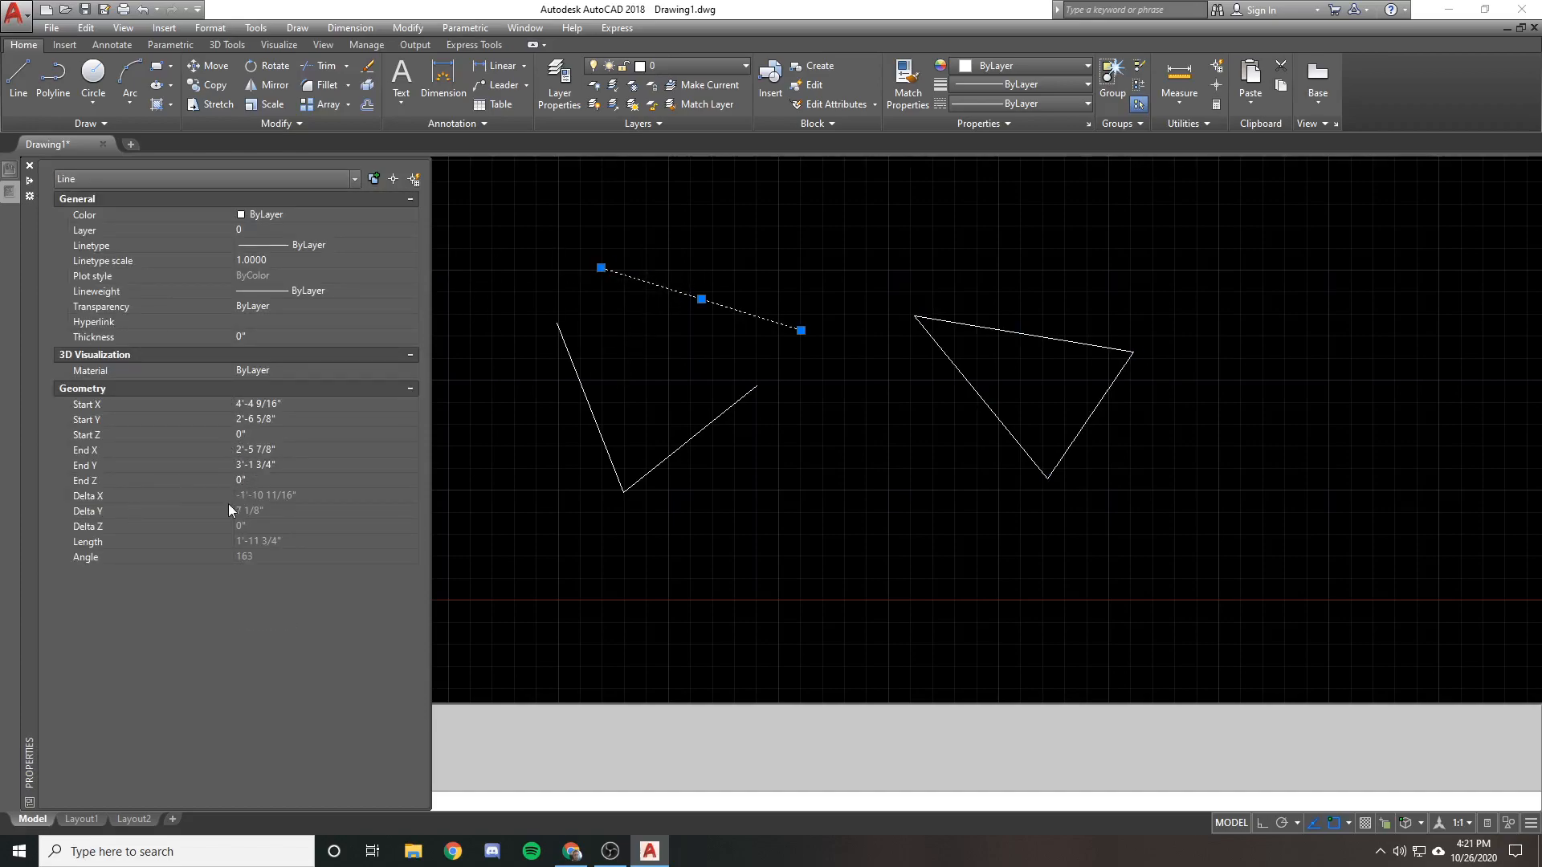
Step forward and back through the polyline triangle's vertices in its geometry properties, and clear the selection
key(Escape)
click(912, 315)
mouse_move(4, 199)
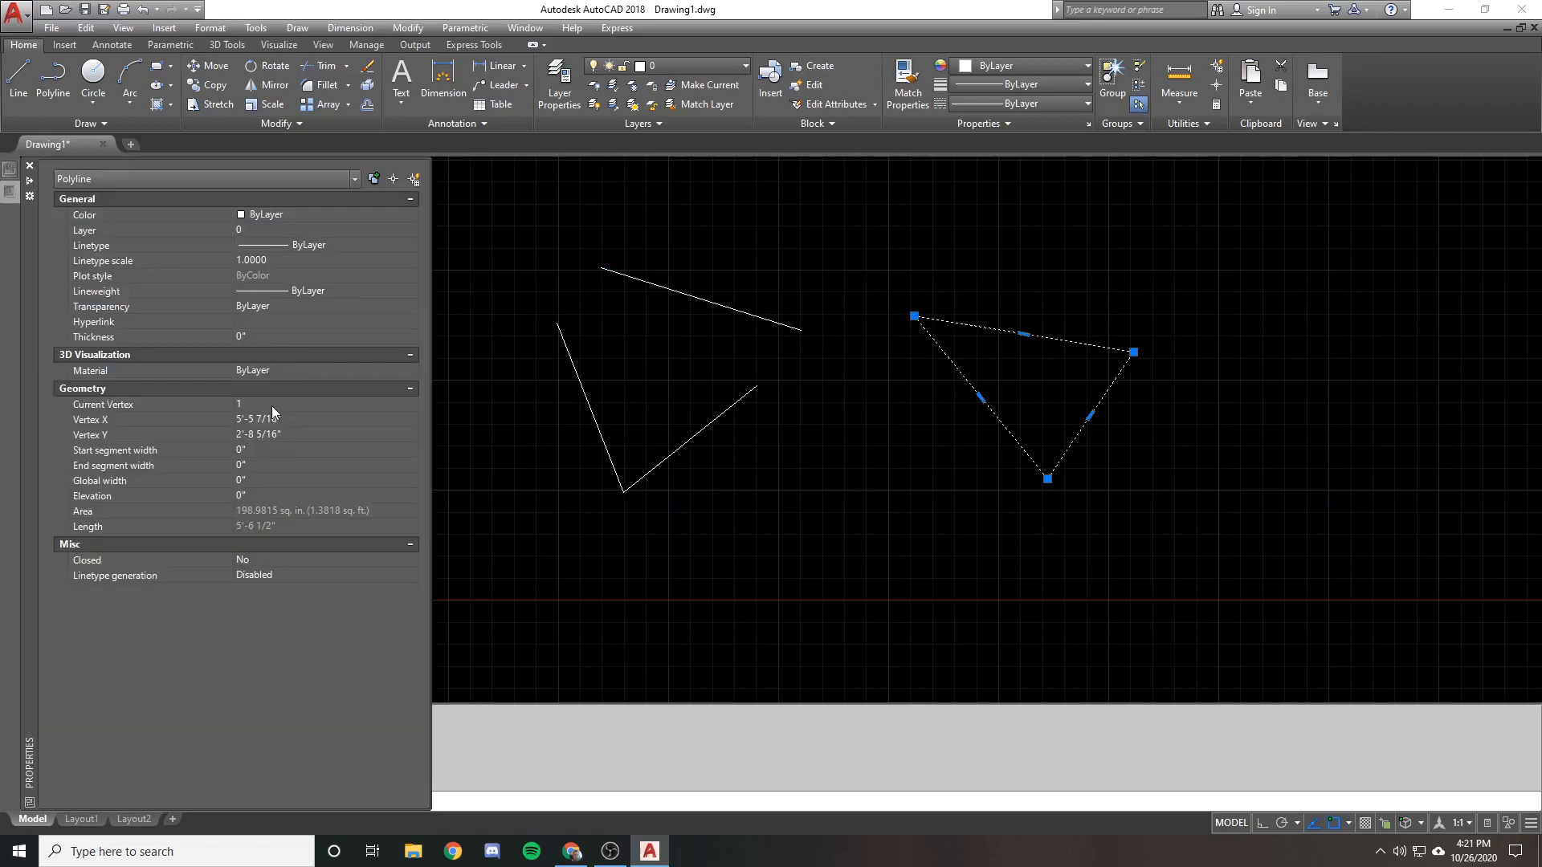
click(323, 404)
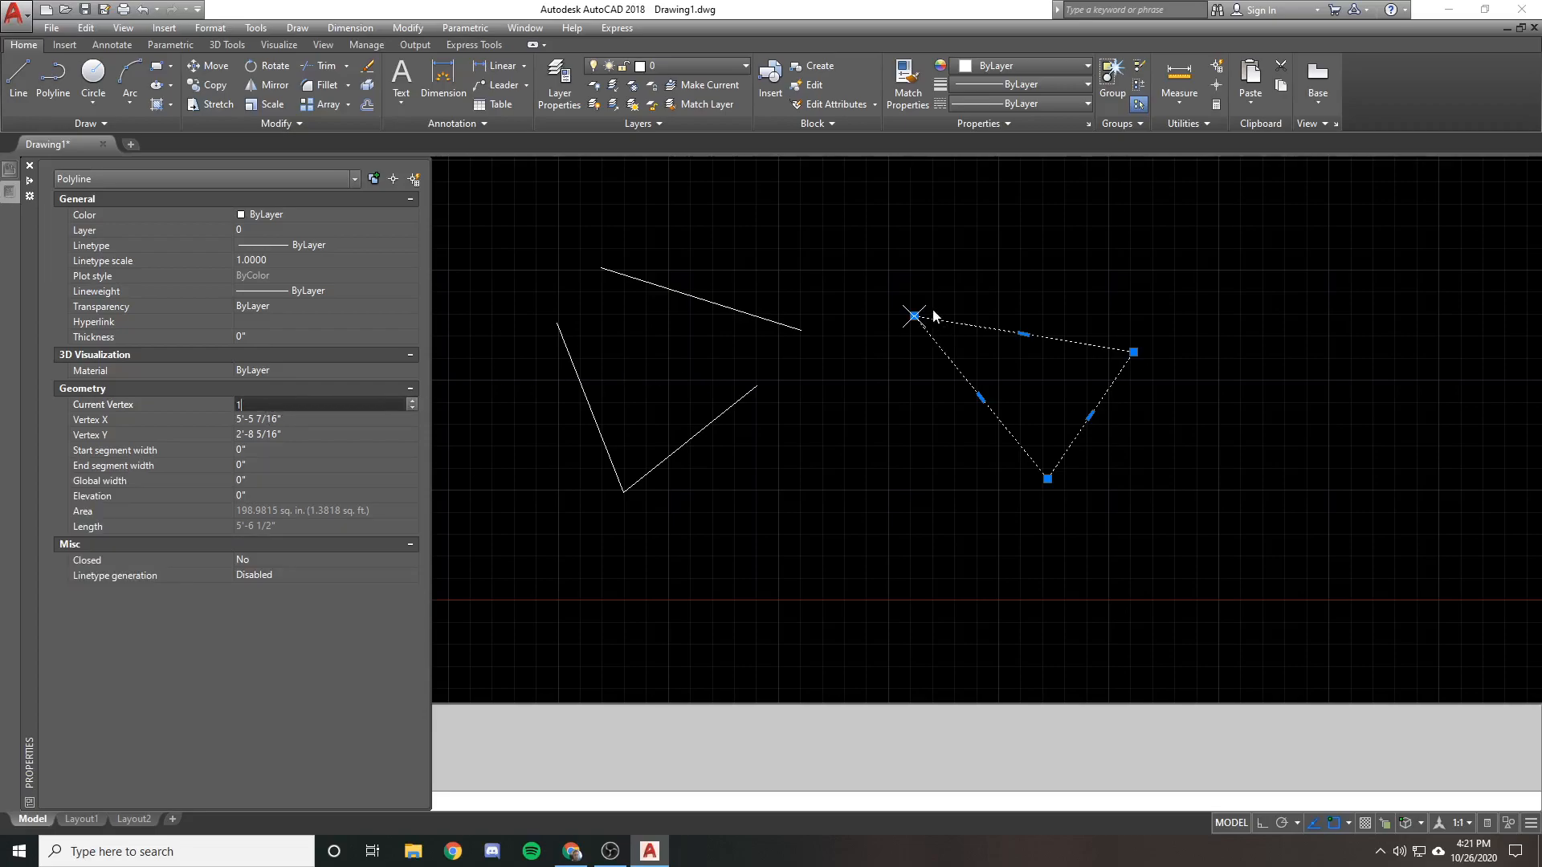
click(412, 400)
click(413, 400)
click(414, 407)
click(414, 407)
key(Escape)
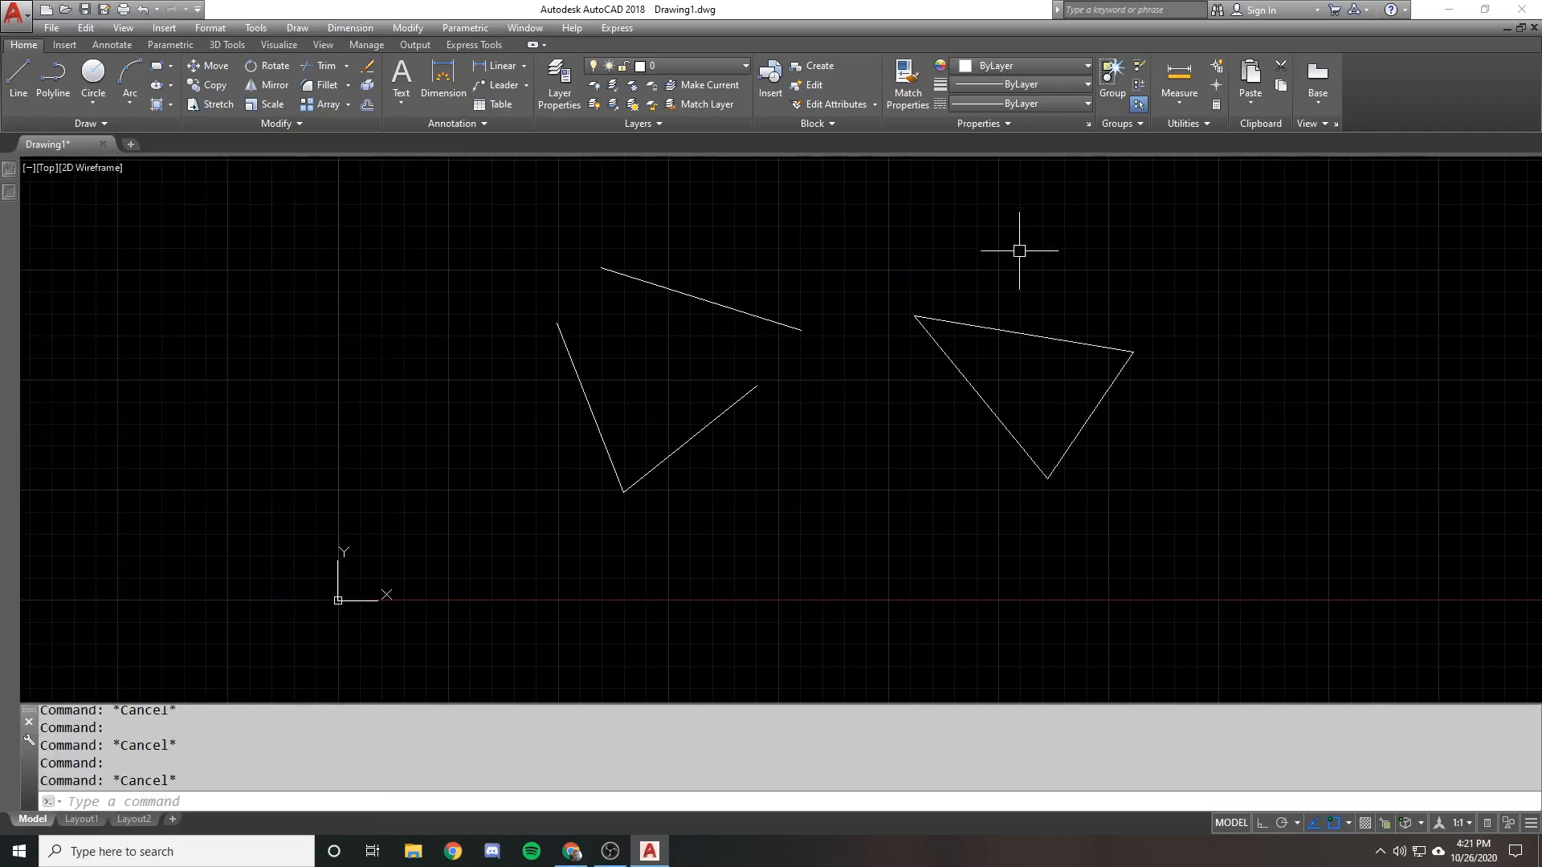
click(978, 337)
click(932, 330)
middle_drag(1012, 335, 860, 393)
key(Escape)
Draw an open polyline of four straight segments above the polyline triangle
scroll(854, 300, down, 2)
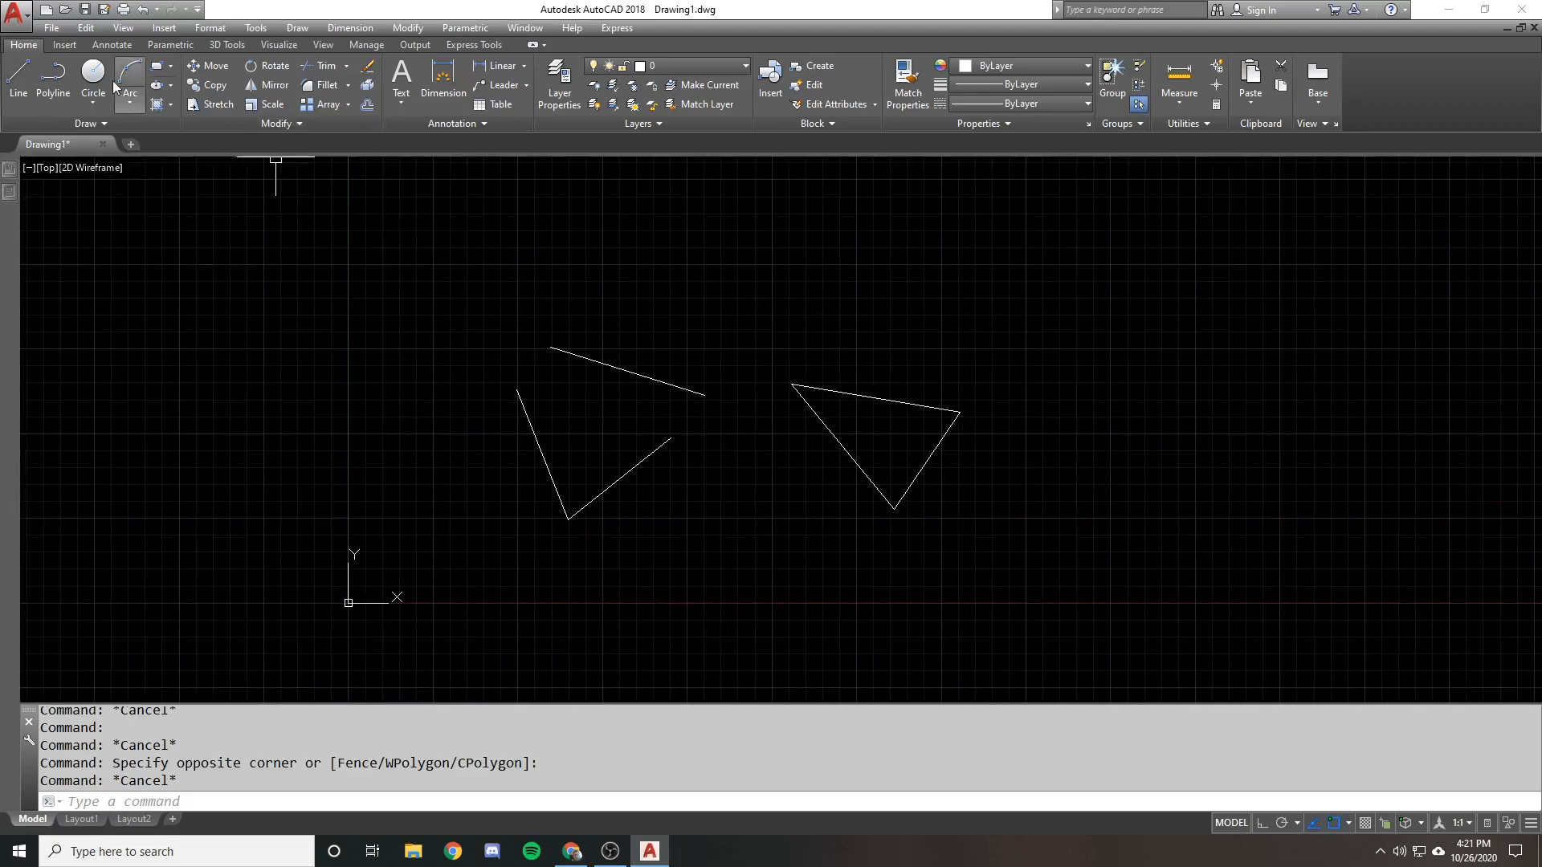
click(53, 80)
middle_drag(761, 283, 726, 370)
click(733, 287)
click(808, 217)
click(988, 306)
click(853, 383)
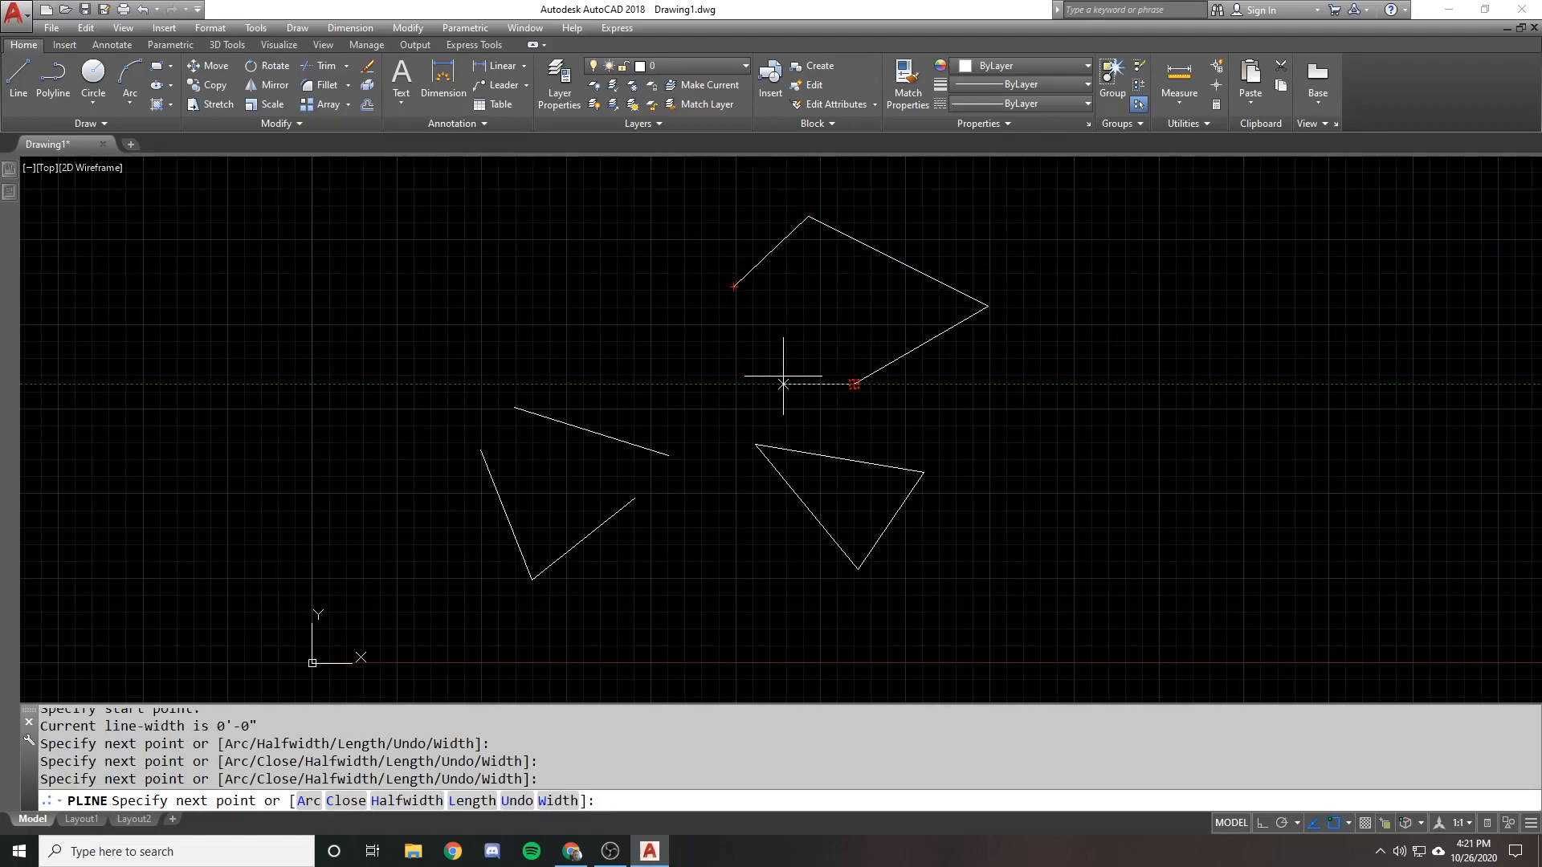
click(768, 360)
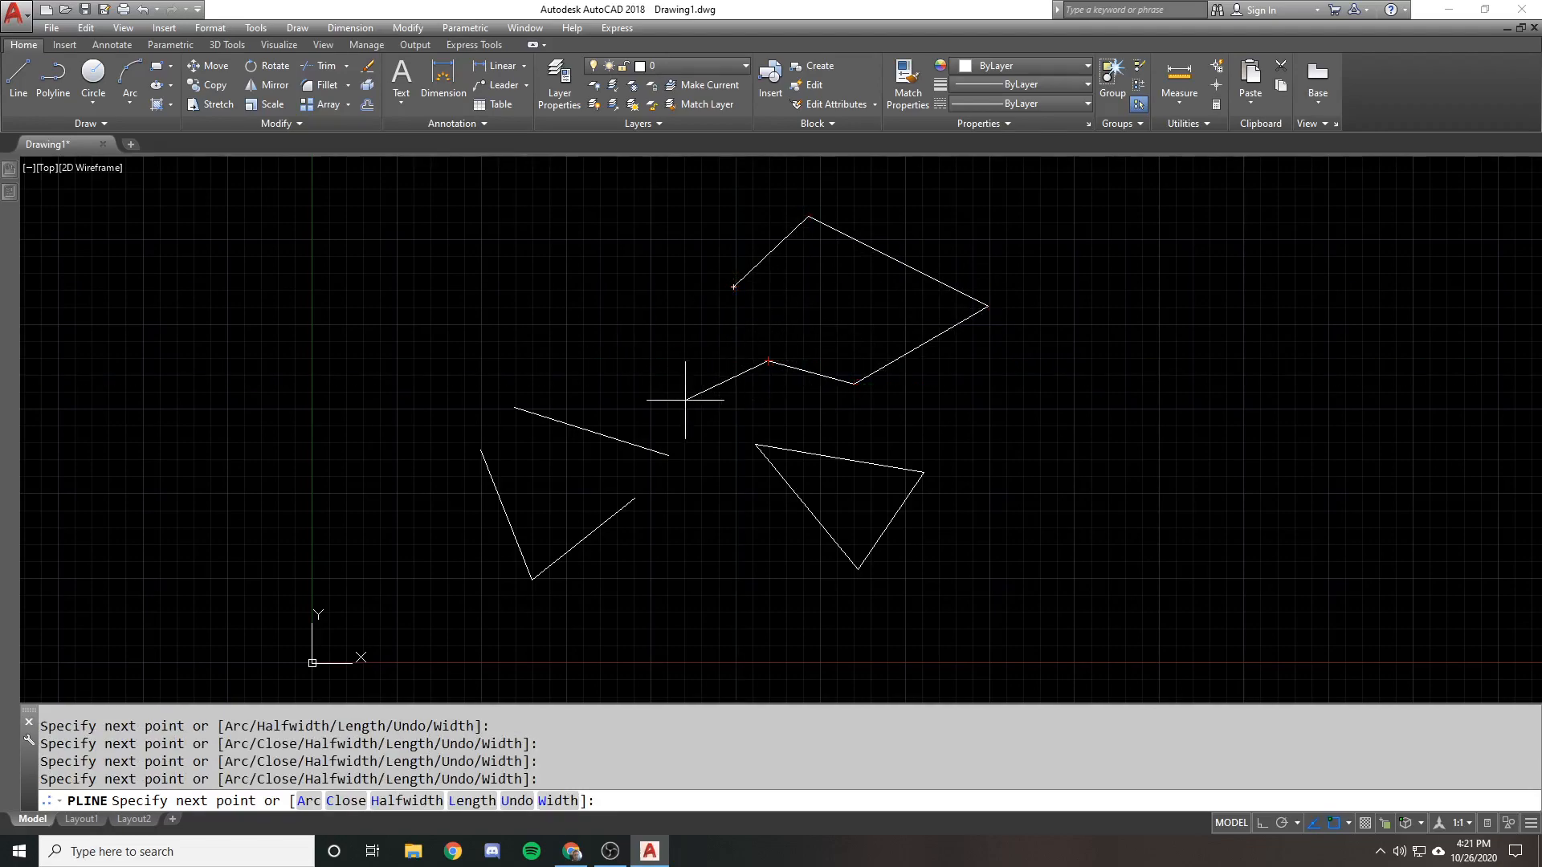
key(Return)
Stretch the open polyline's lower end vertex up and to the right, and its top vertex up and to the left
click(780, 362)
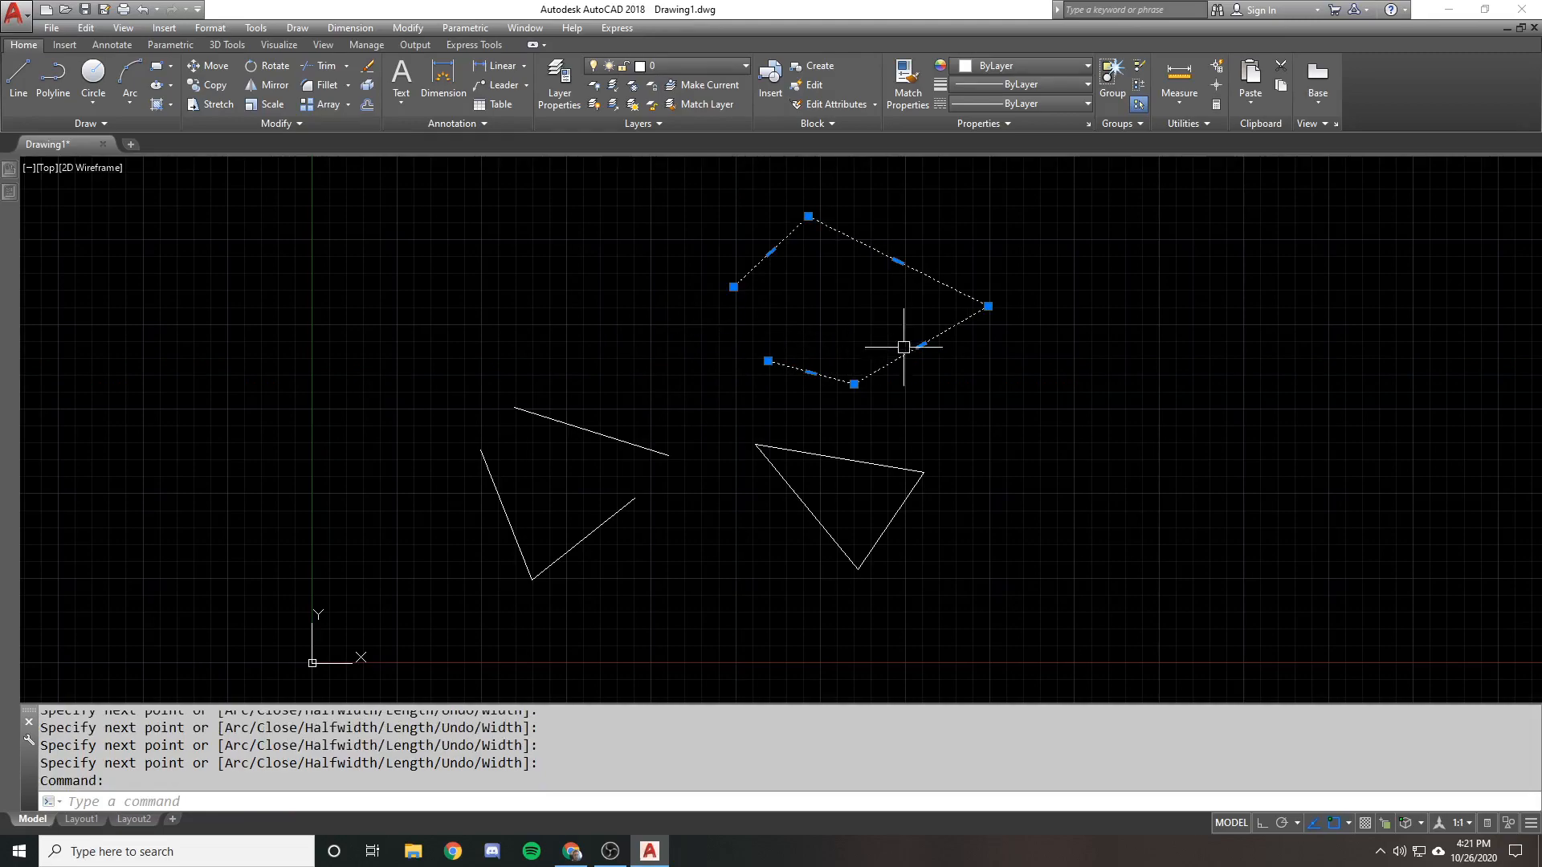
click(768, 361)
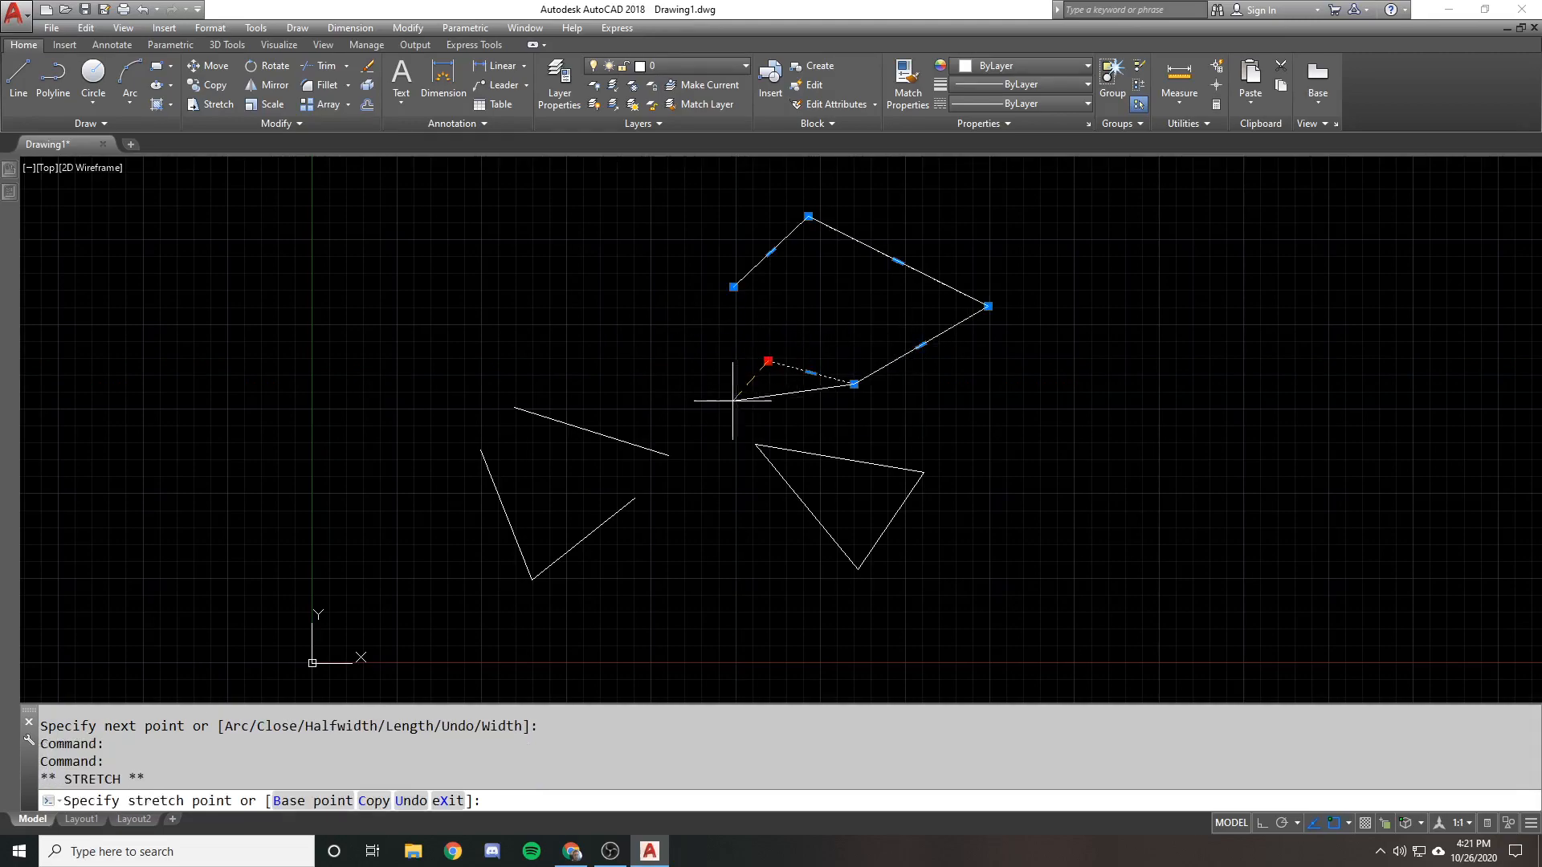
click(730, 413)
click(799, 326)
click(808, 216)
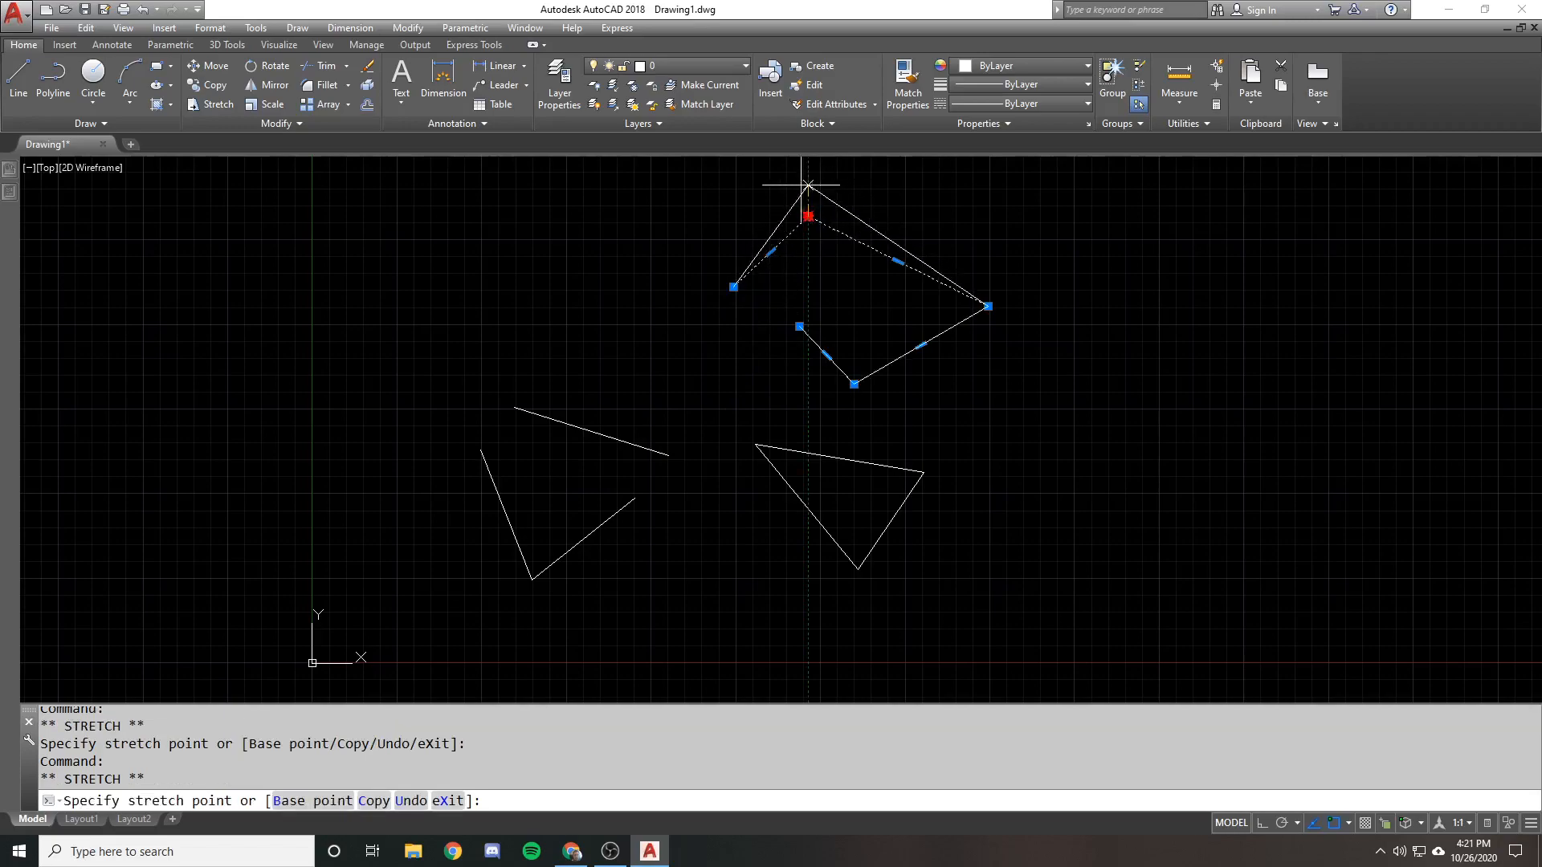
click(766, 193)
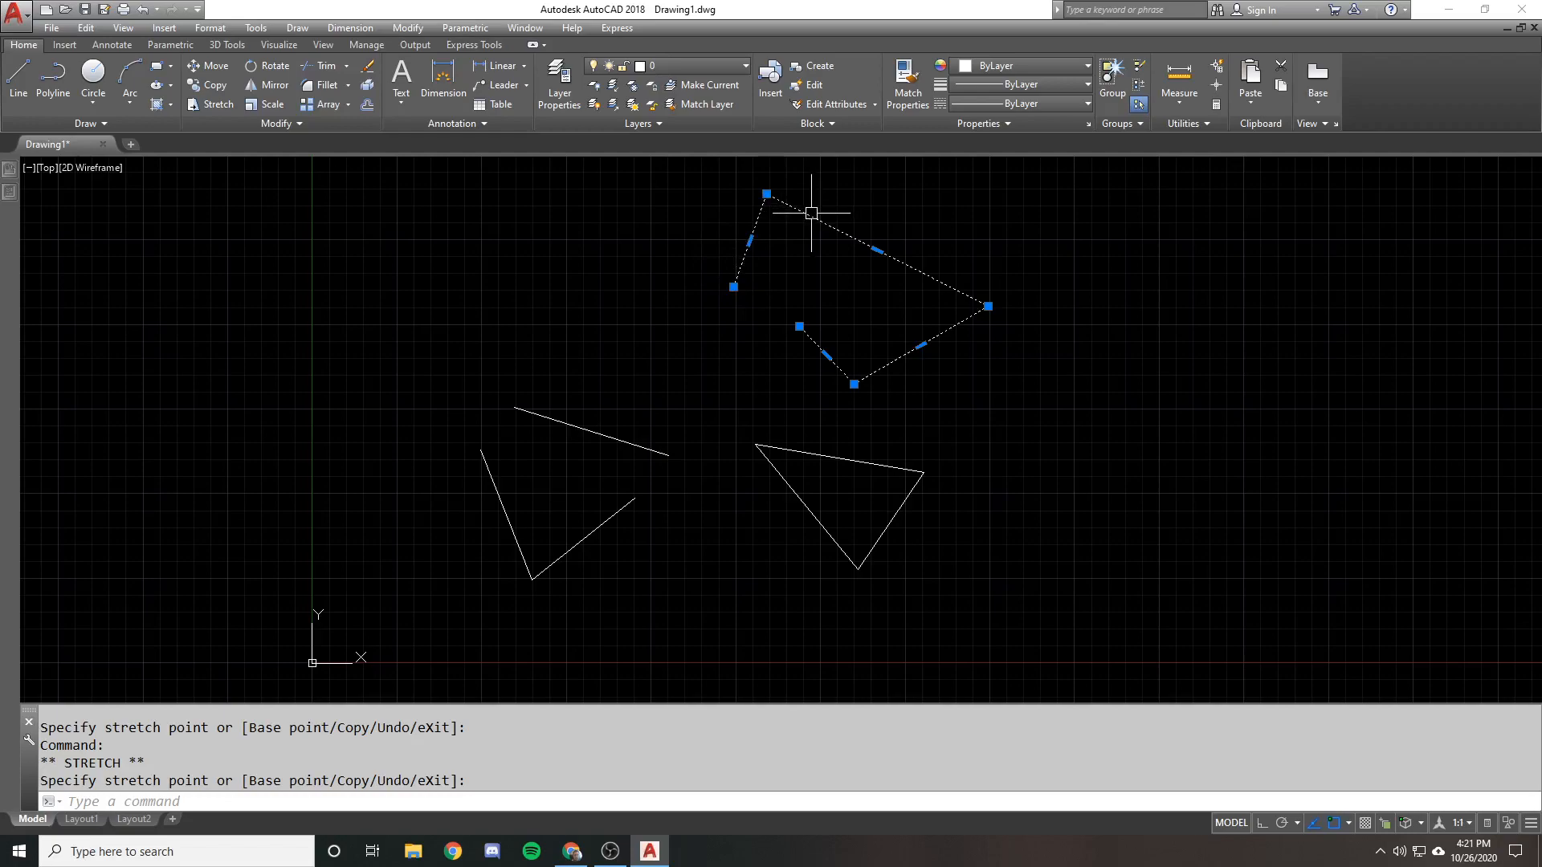
Try shifting the open polyline's lower-right segment by its midpoint, and try moving the whole polyline up and to the right
click(921, 346)
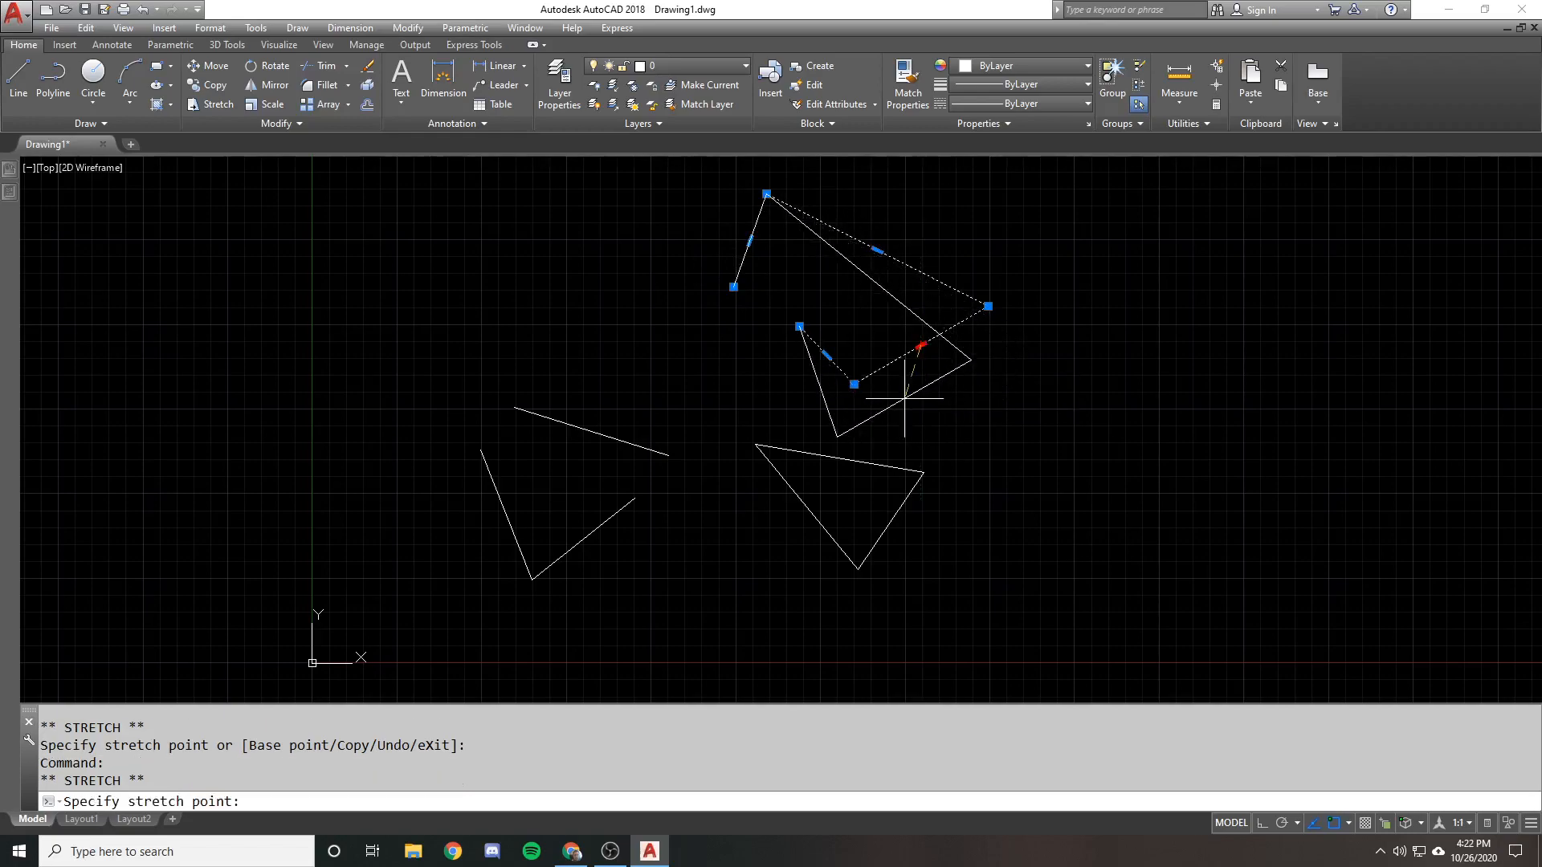
key(Escape)
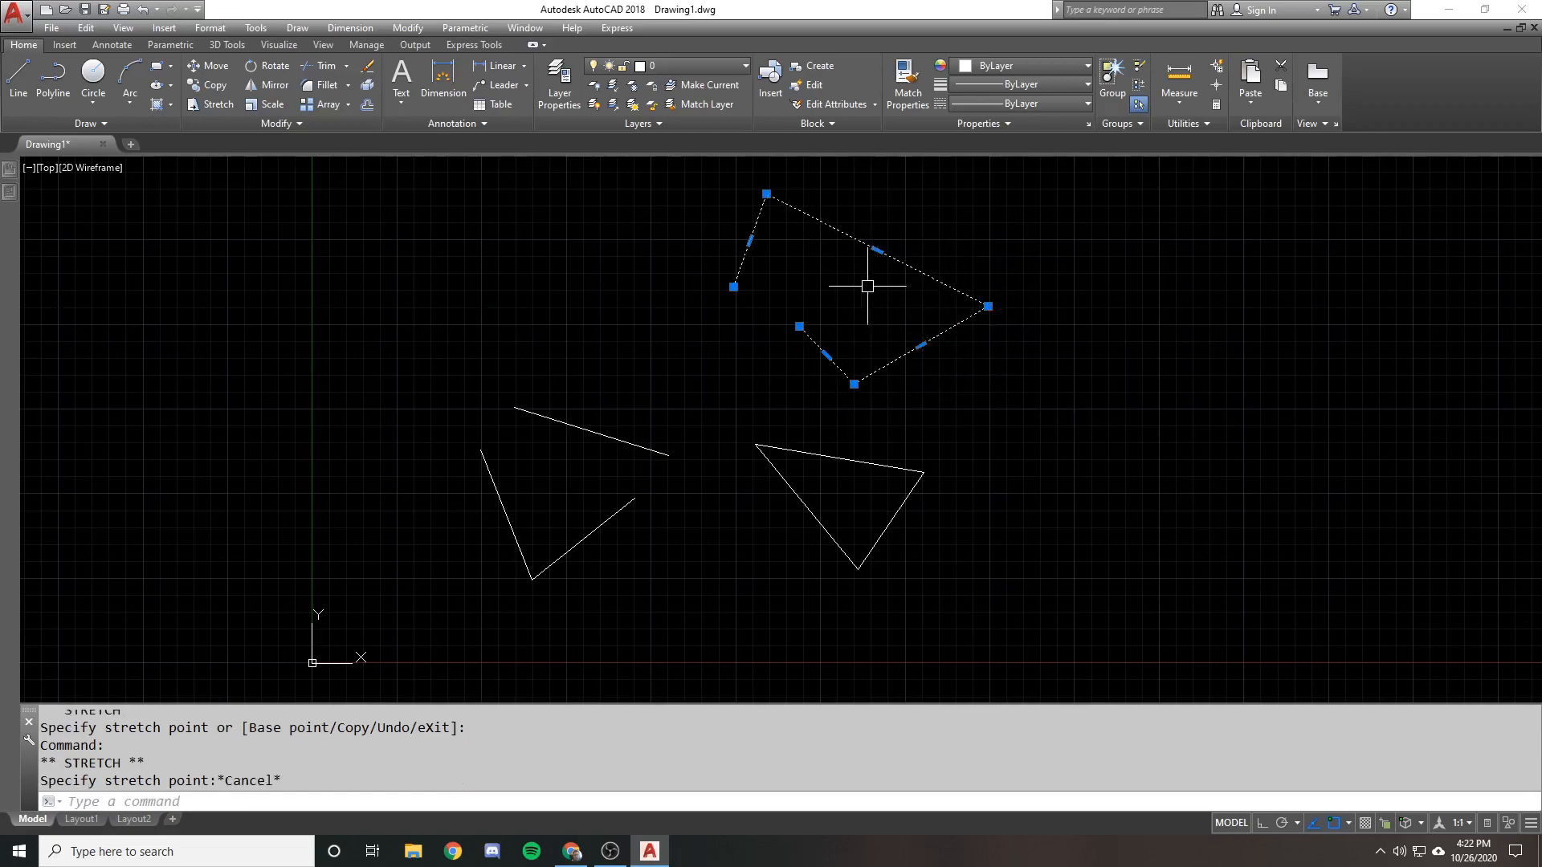
middle_drag(820, 262, 820, 269)
scroll(821, 269, down, 1)
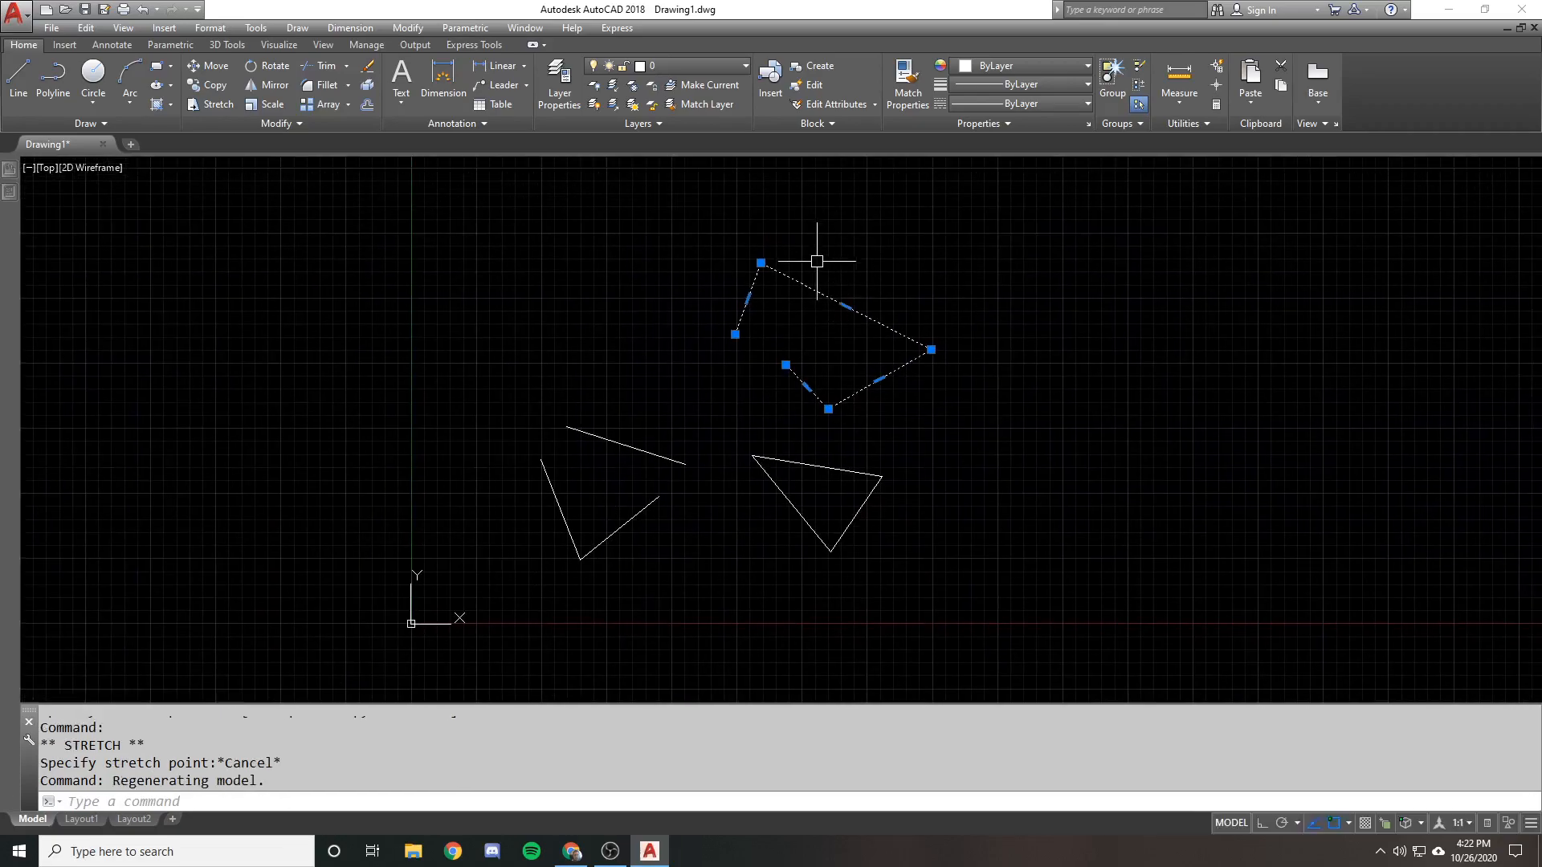
text(m)
key(Return)
click(873, 240)
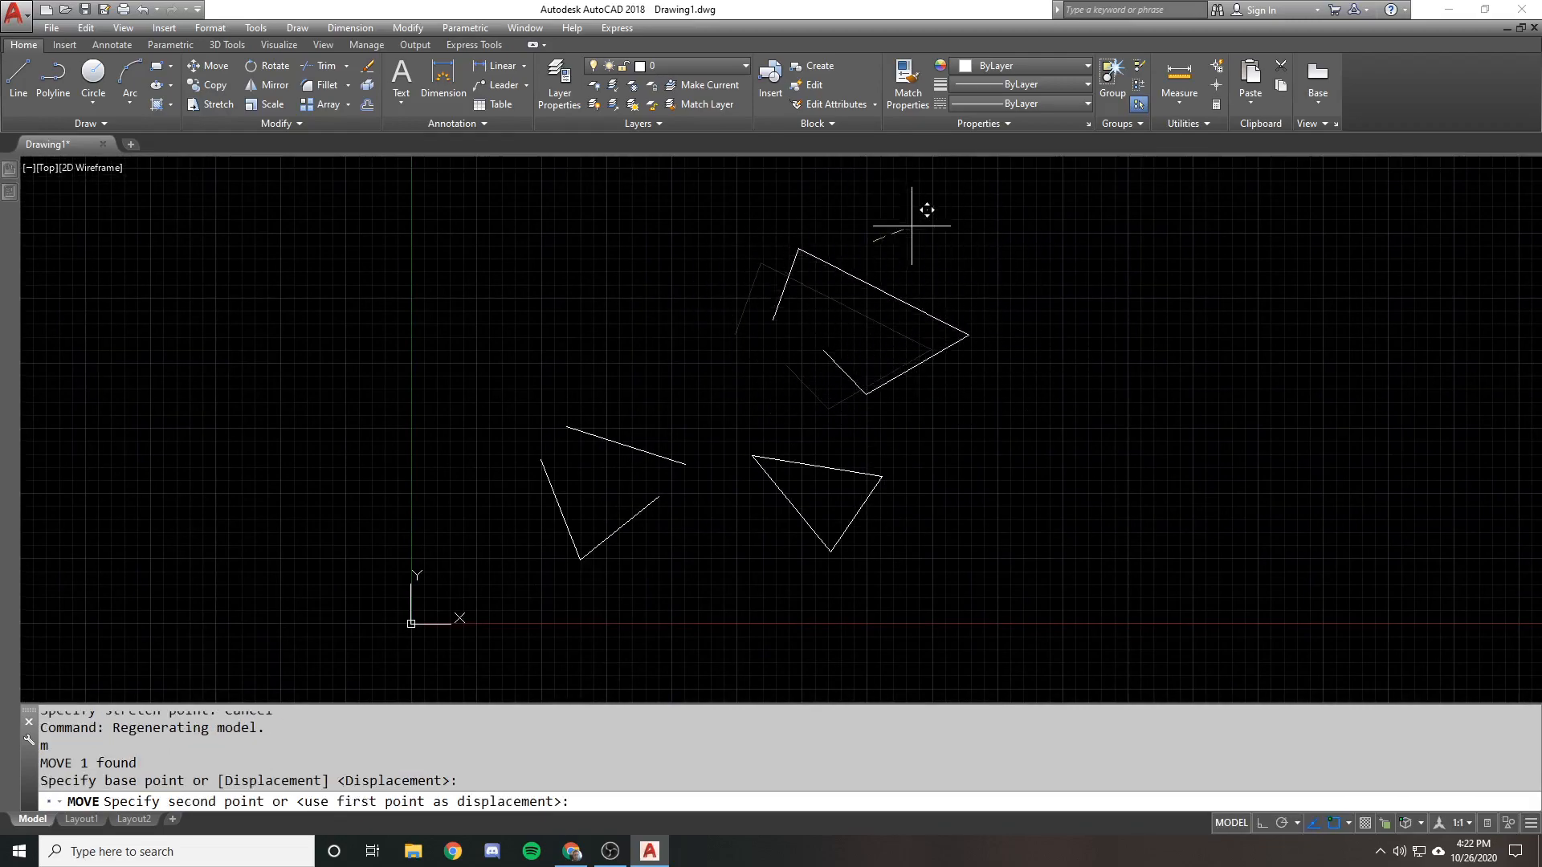
key(Escape)
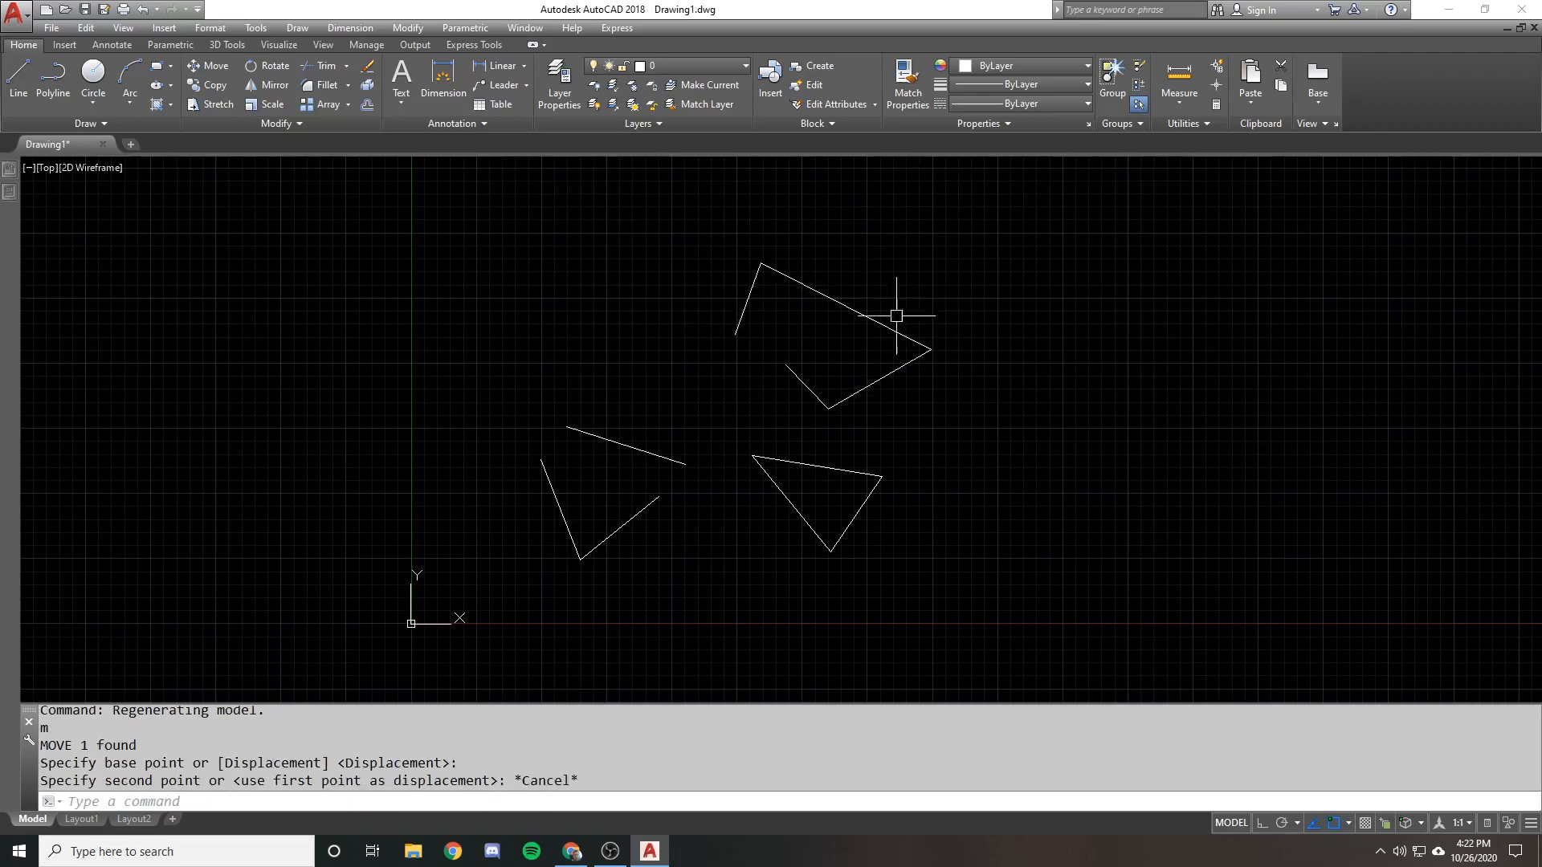
Copy the open polyline up and to the right, and erase the copy
text(co)
key(space)
click(860, 310)
key(space)
click(906, 268)
click(974, 215)
key(space)
click(914, 254)
click(910, 252)
text(e)
key(space)
Offset the open polyline to its outer side by a distance of .5
text(o)
key(space)
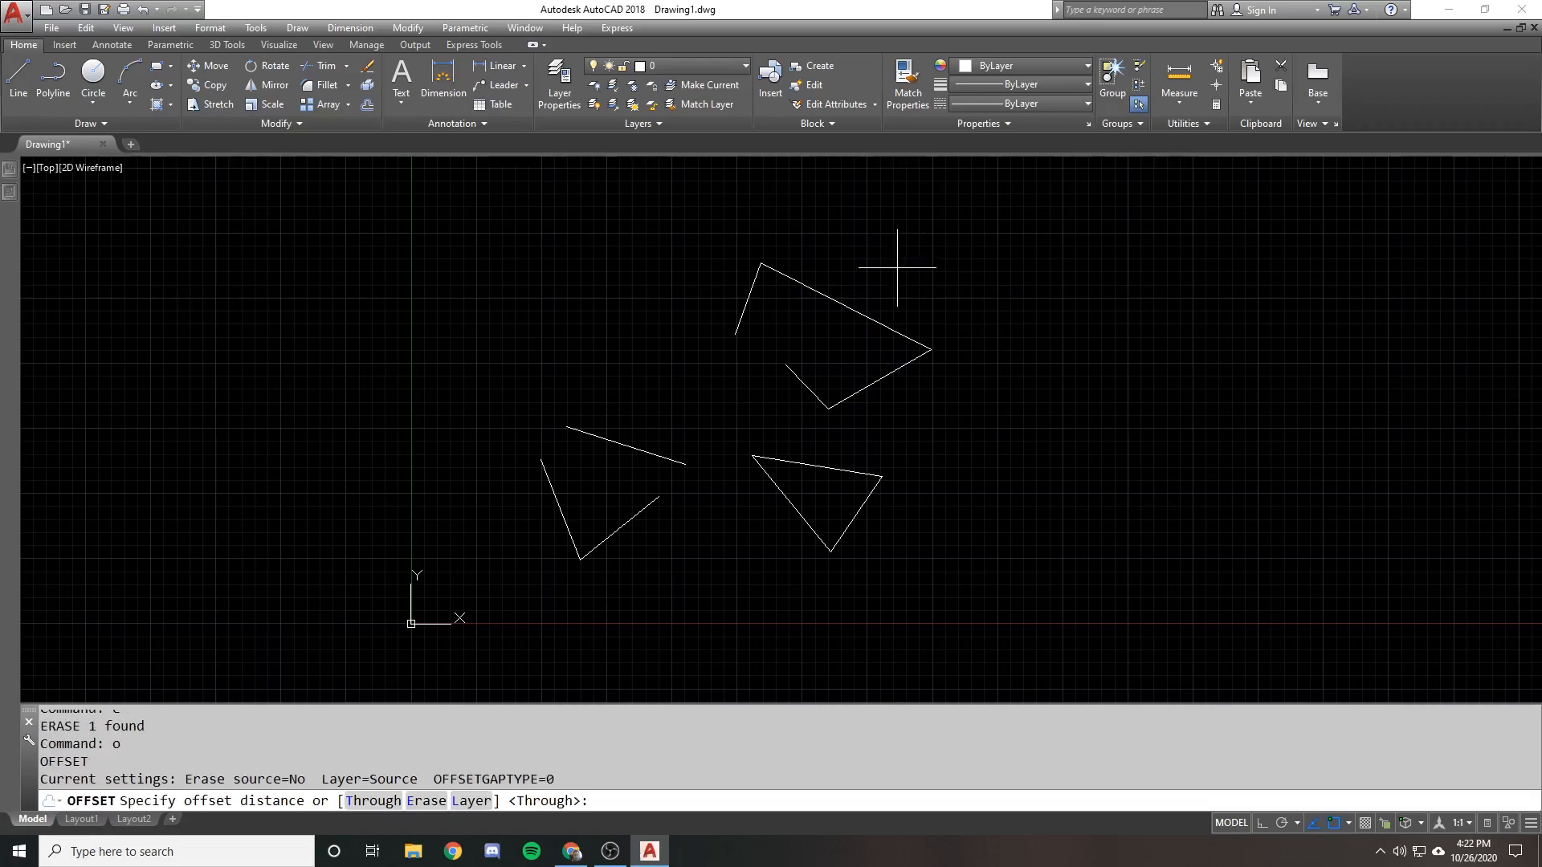
text(.5)
key(space)
click(744, 310)
scroll(721, 289, up, 4)
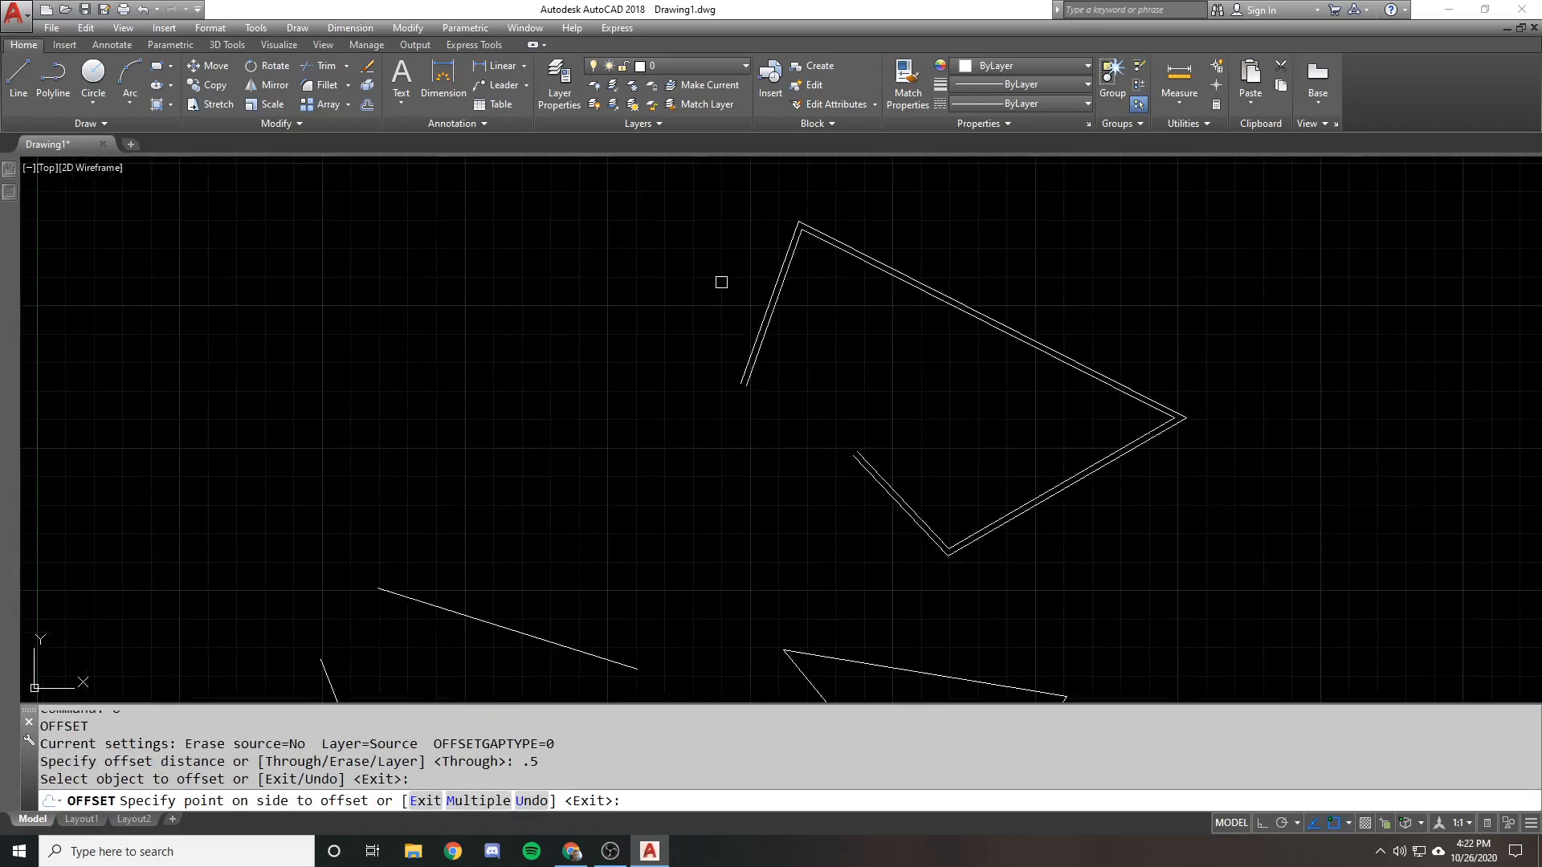
click(721, 282)
click(764, 282)
click(767, 281)
click(724, 270)
key(space)
Erase the offset duplicates so a single open polyline is left
click(764, 304)
text(e)
key(space)
click(771, 290)
key(Delete)
Draw a six-sided polygon inscribed in a circle, to the right of the existing shapes
scroll(721, 293, down, 3)
middle_drag(604, 529, 661, 468)
scroll(672, 347, down, 2)
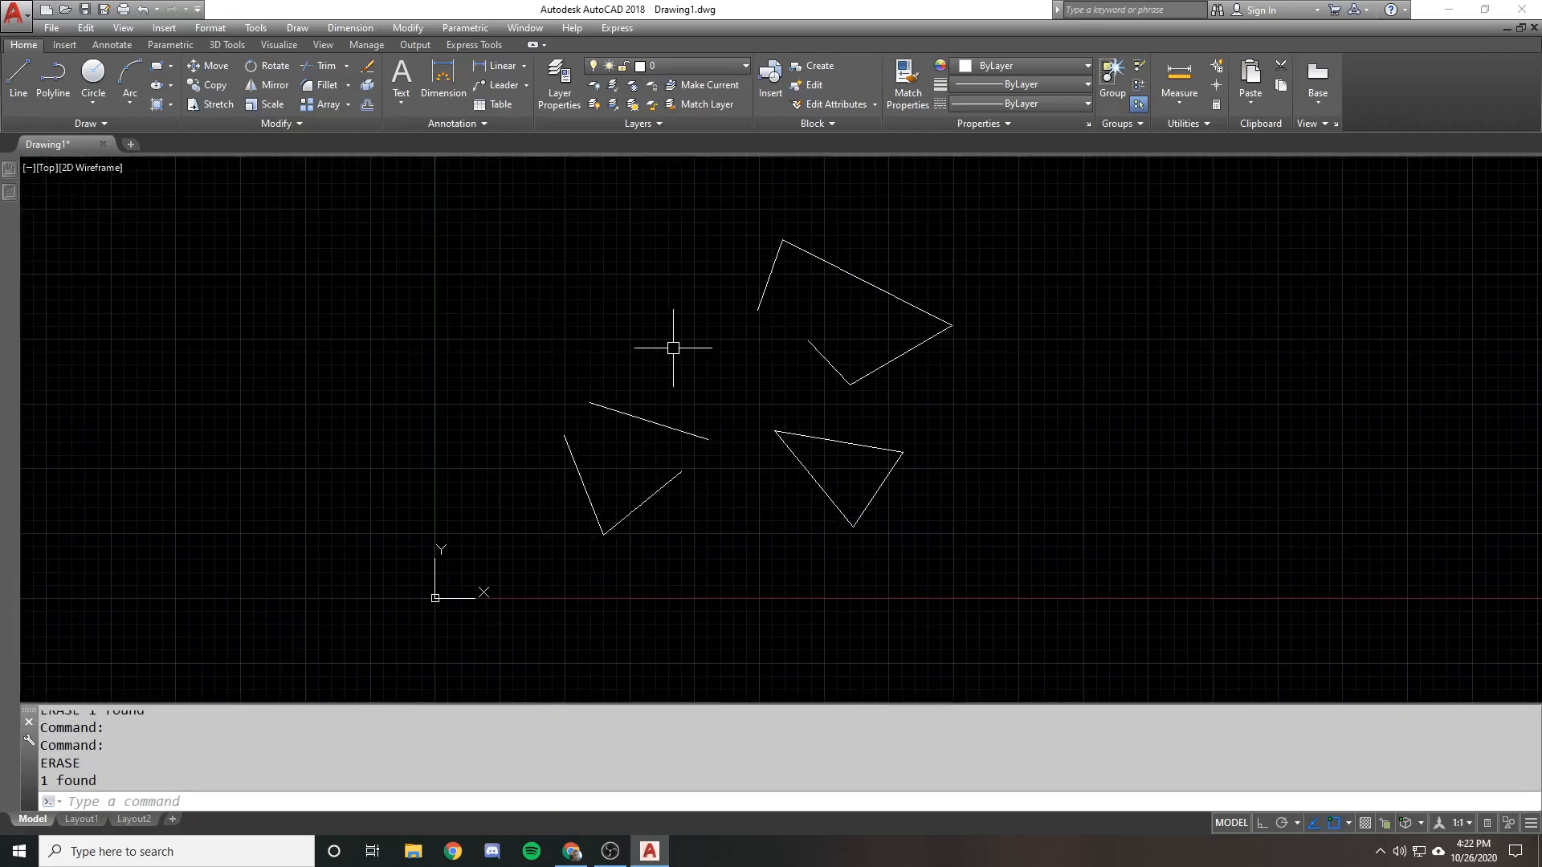
middle_drag(757, 326, 655, 316)
mouse_move(901, 330)
middle_down()
mouse_move(808, 321)
mouse_move(841, 332)
middle_up()
scroll(803, 321, down, 1)
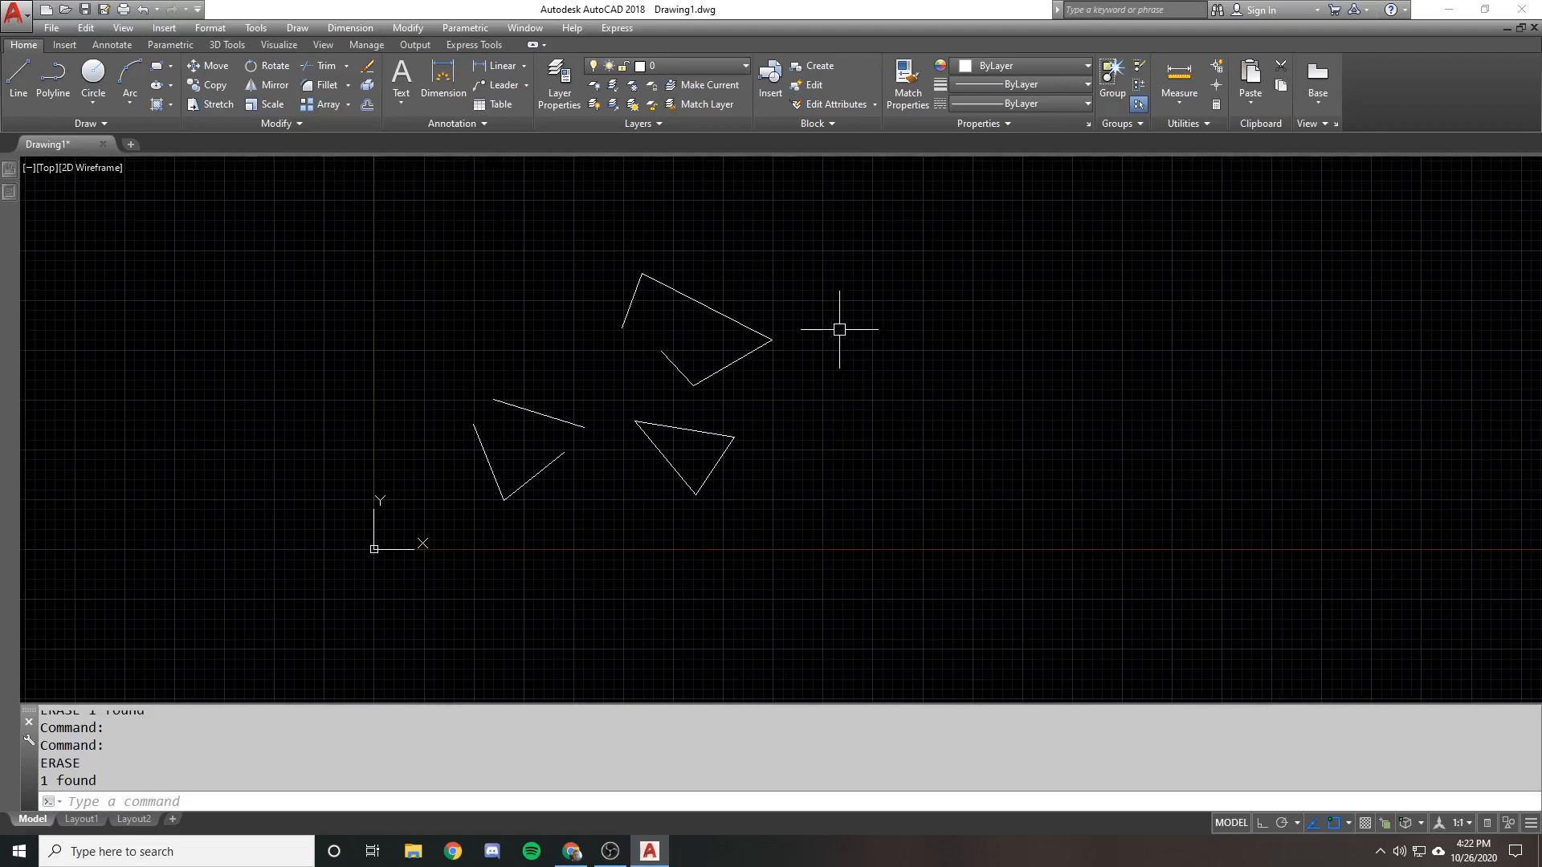
text(polygon)
key(Return)
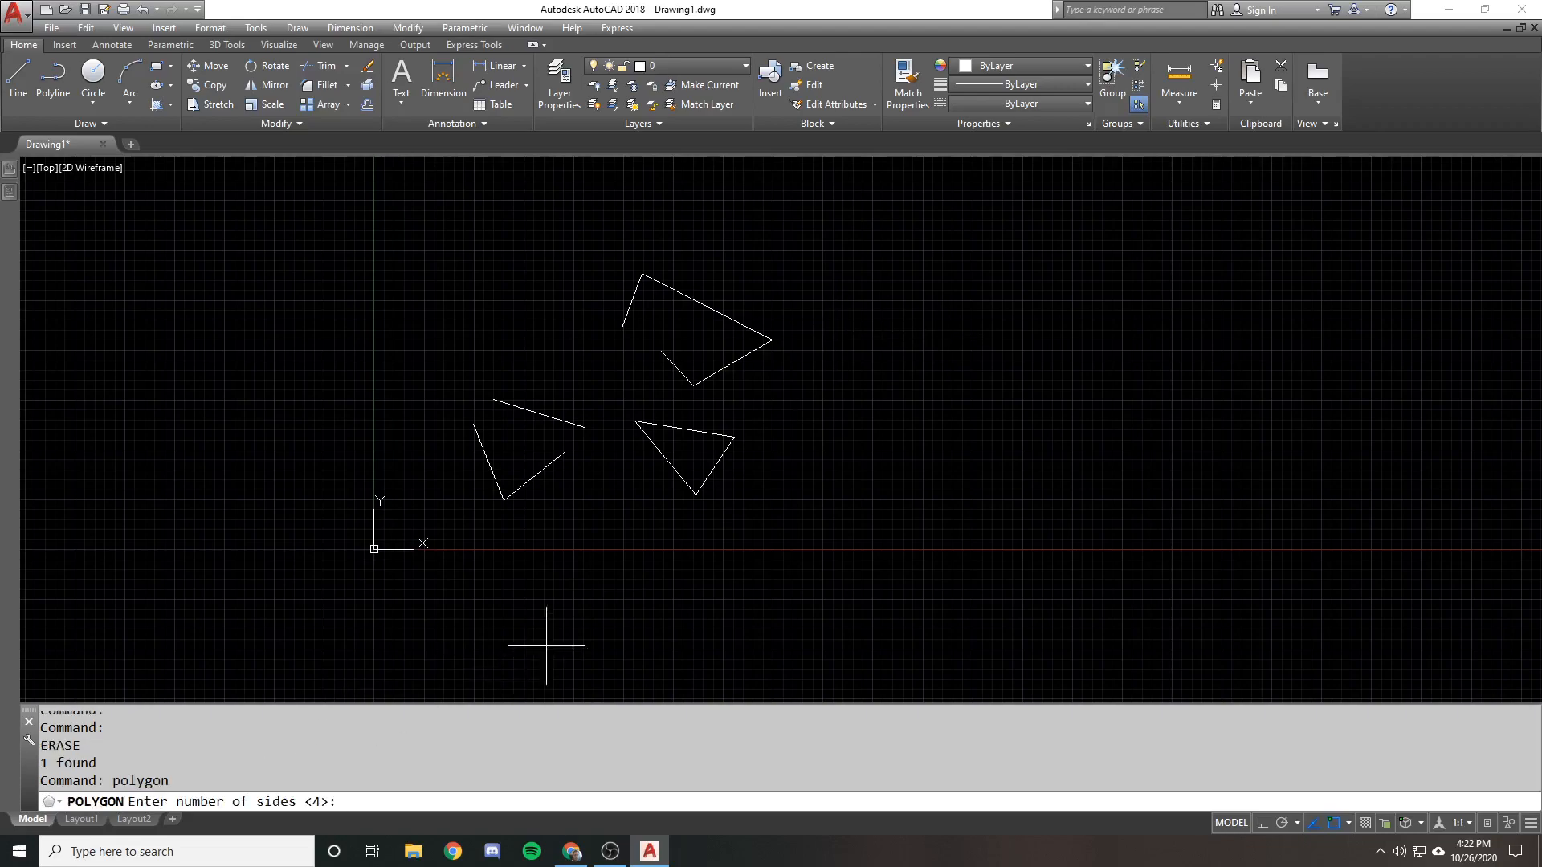
text(6)
key(Return)
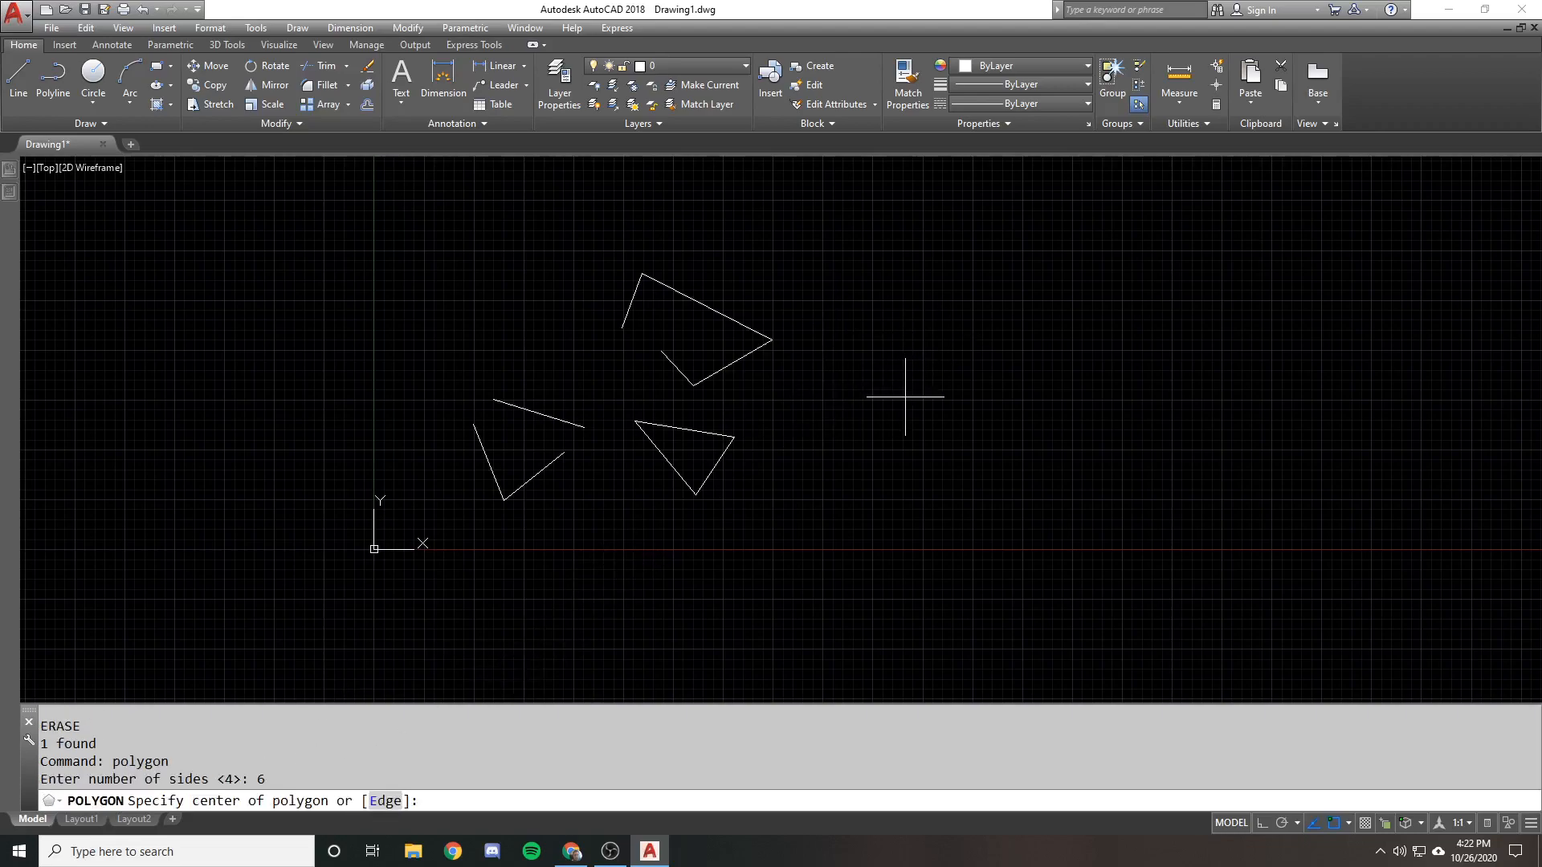
click(947, 374)
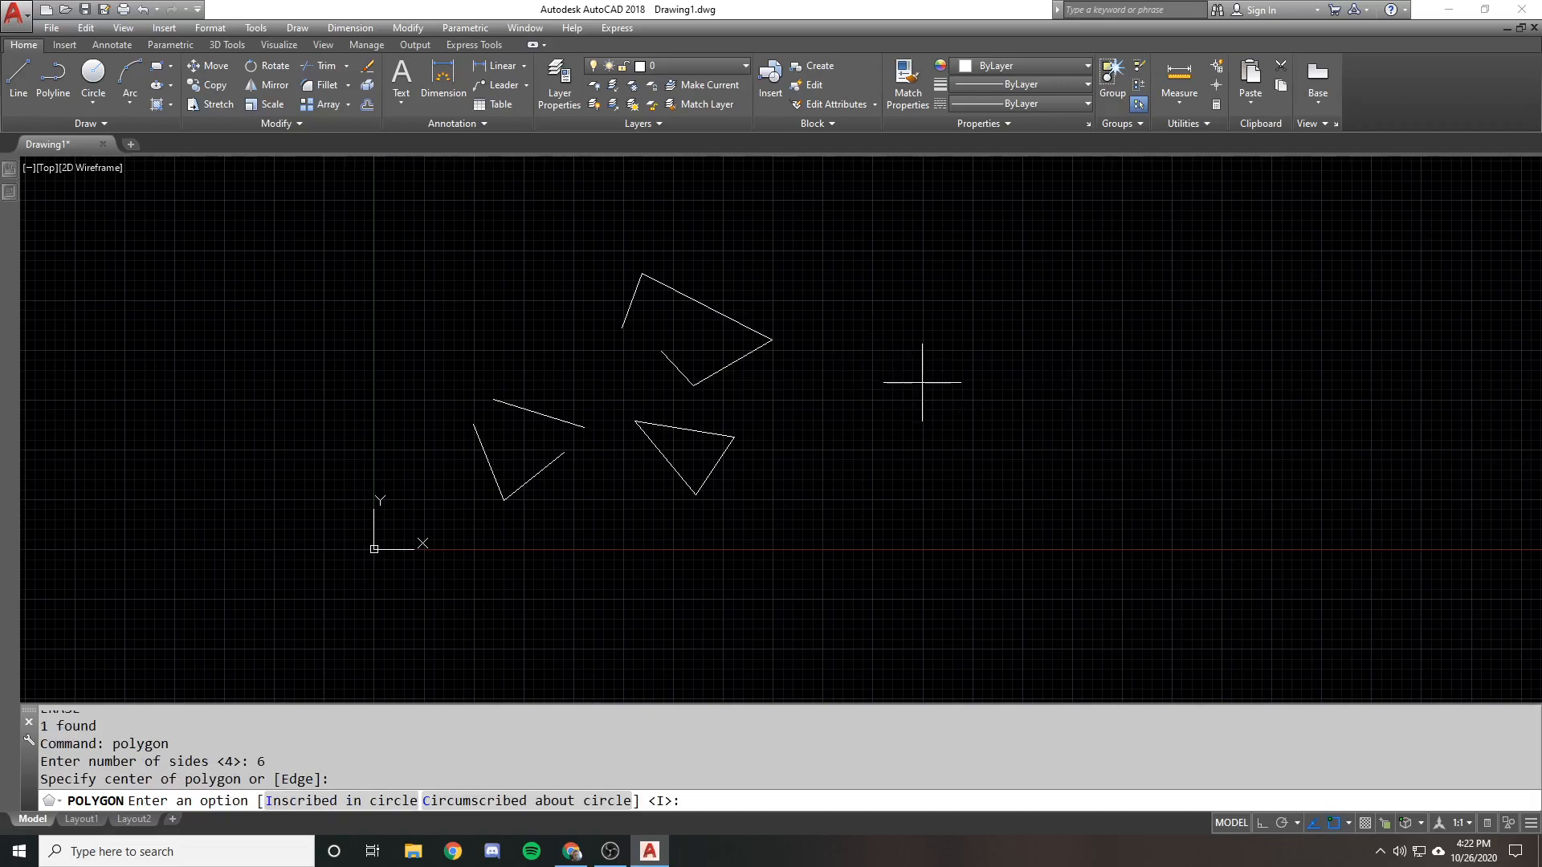
key(Return)
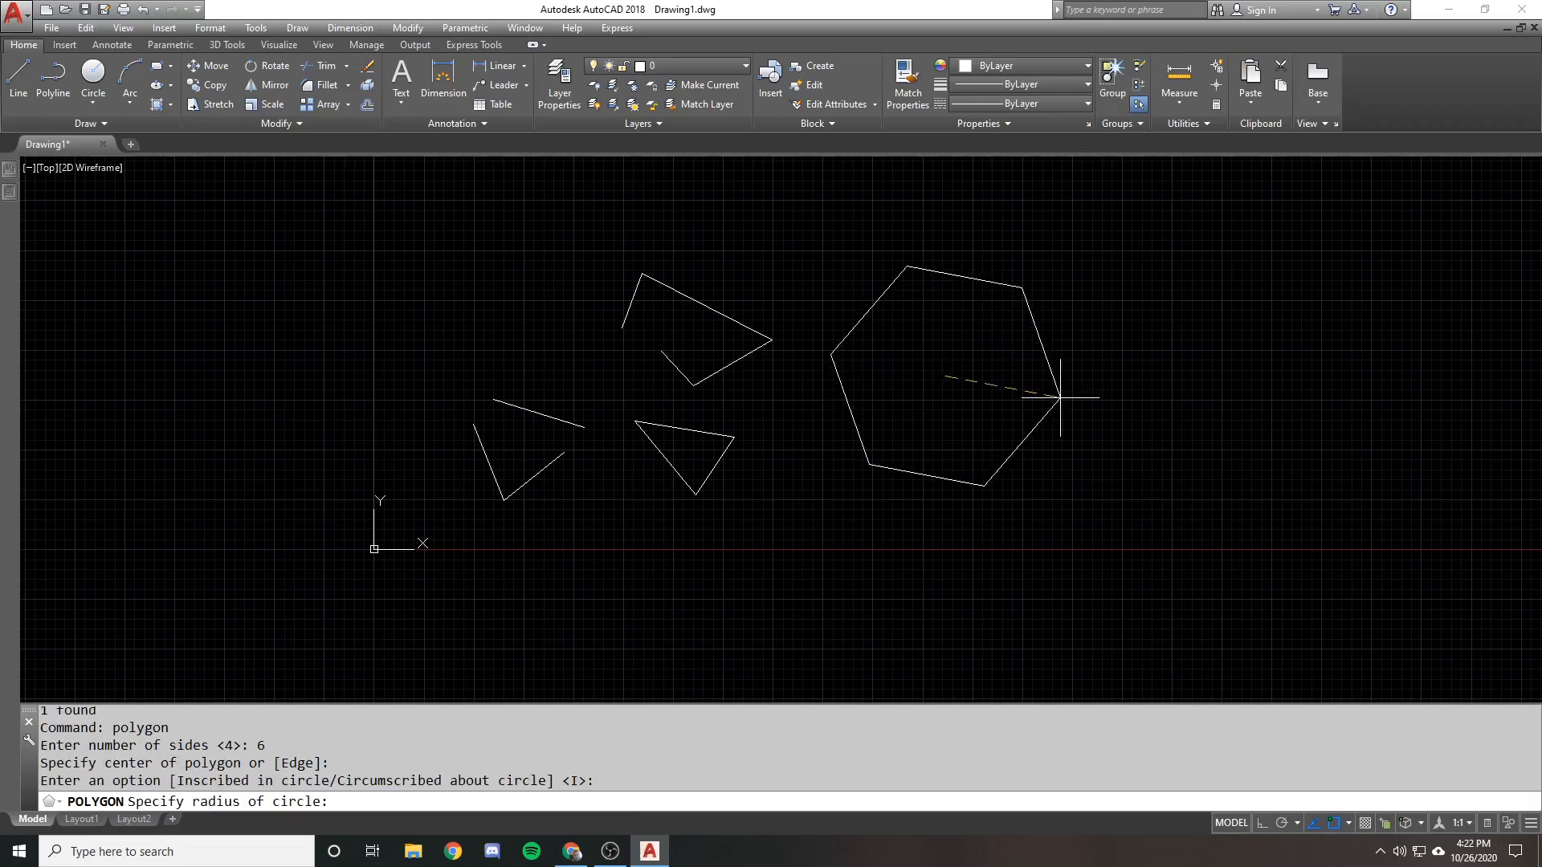
click(1060, 396)
Select the hexagon to examine its vertices and whether it is one object, and clear the selection
click(910, 269)
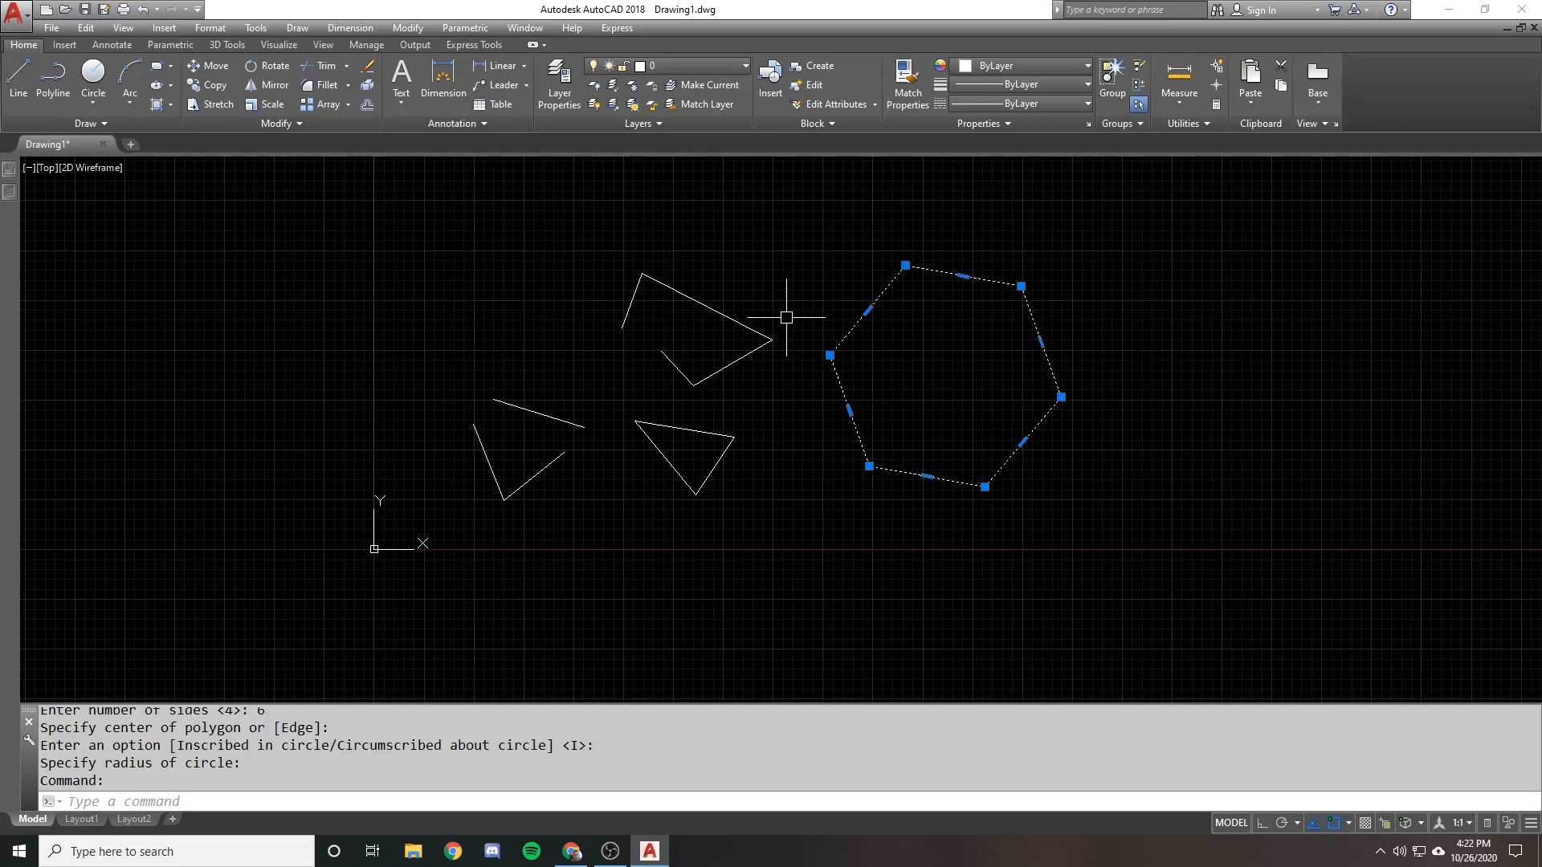
key(Escape)
click(948, 340)
click(853, 254)
key(Escape)
Draw a rectangle above and to the right of the hexagon
middle_drag(1046, 246, 983, 279)
scroll(984, 279, down, 2)
text(rec)
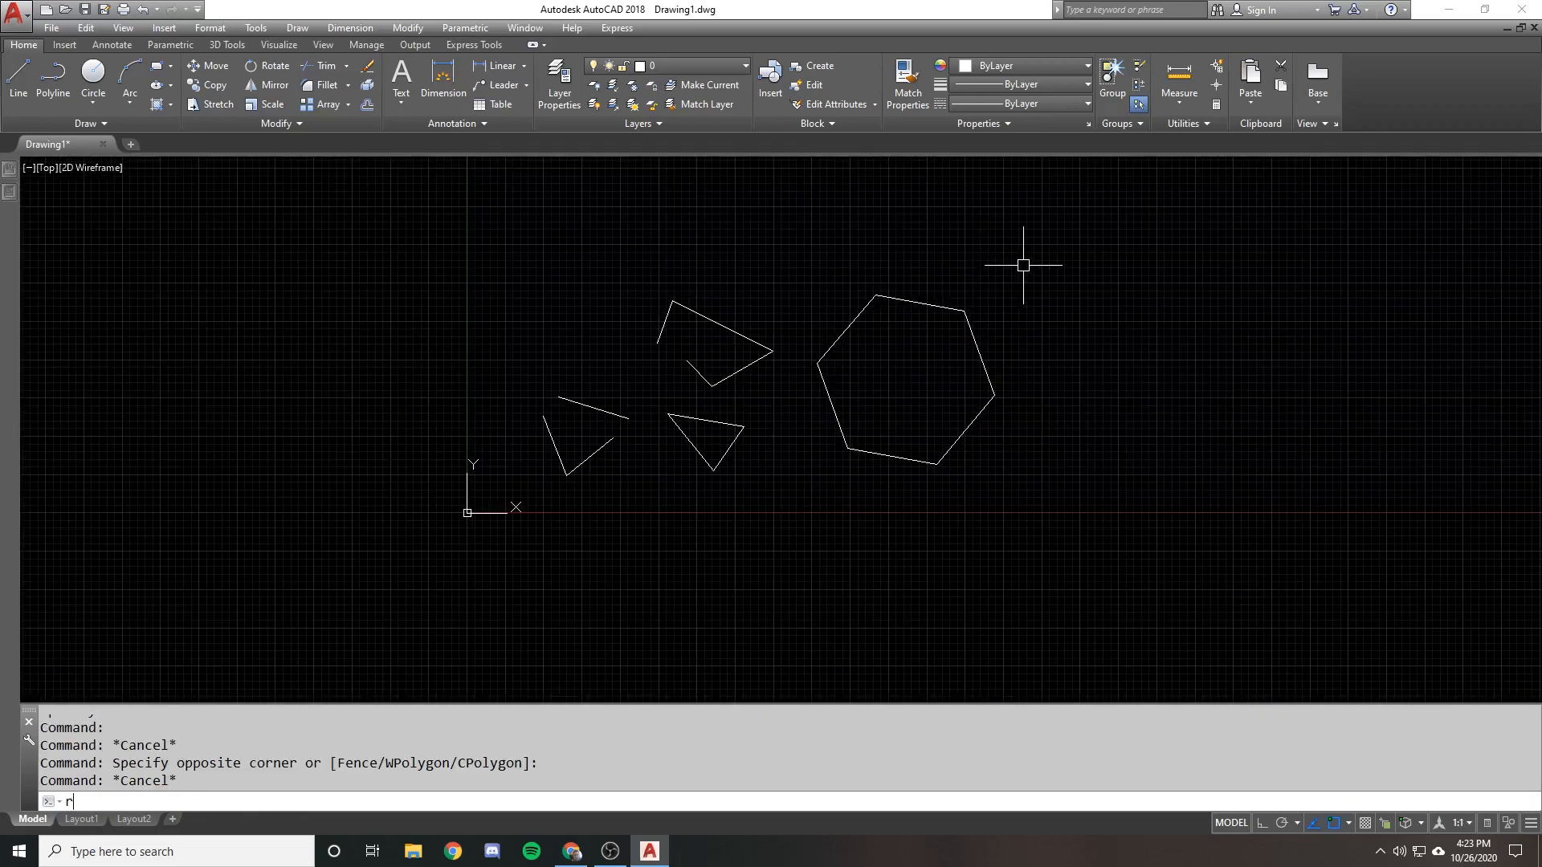
key(Return)
click(993, 233)
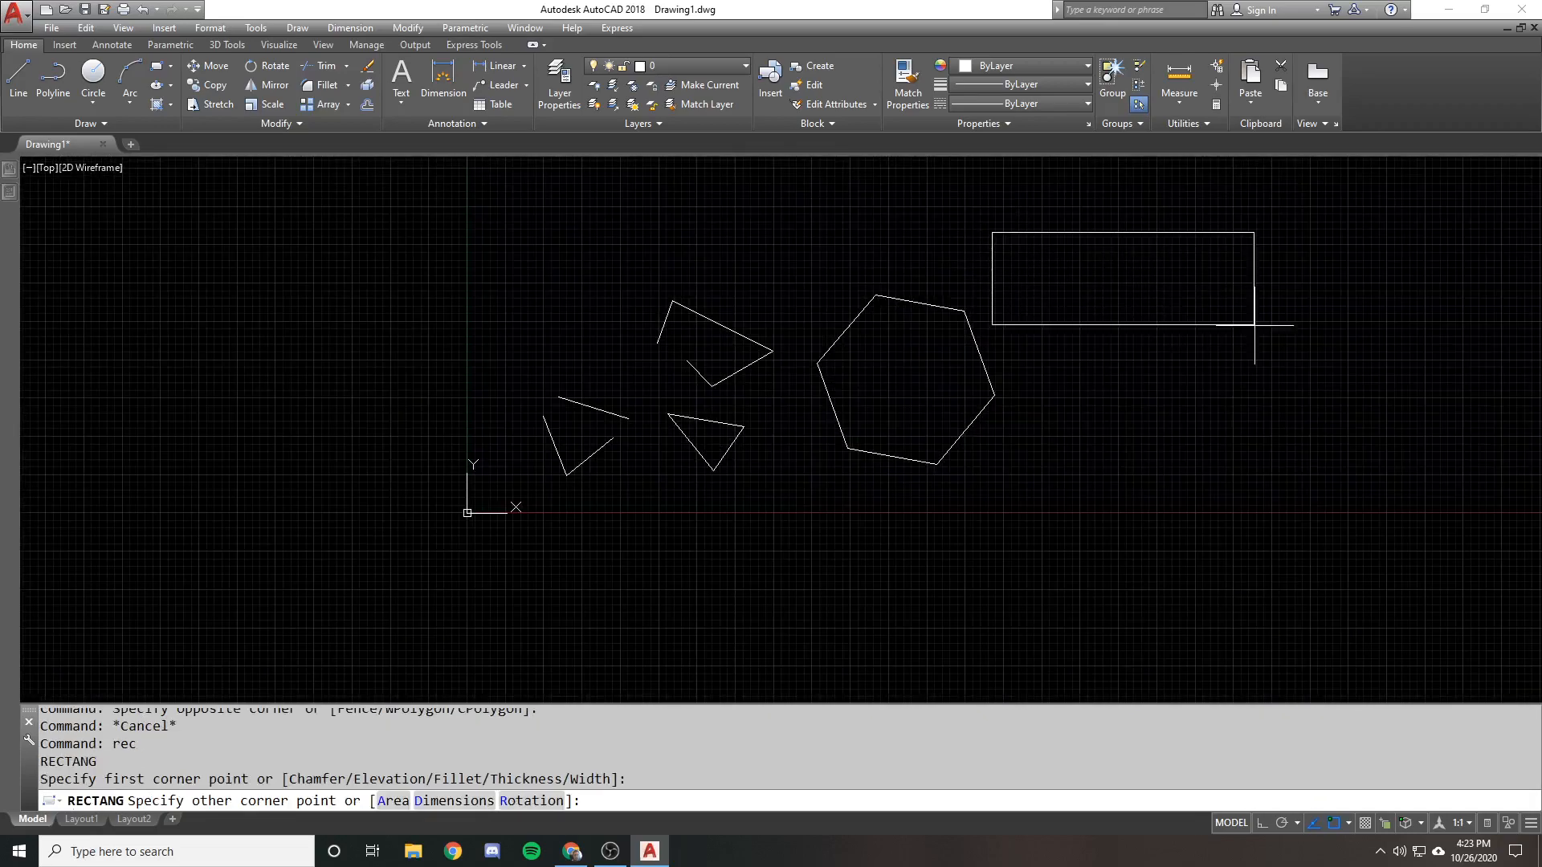
click(1128, 336)
Select the rectangle, hexagon and open polyline together and check their object type in the properties
click(1136, 291)
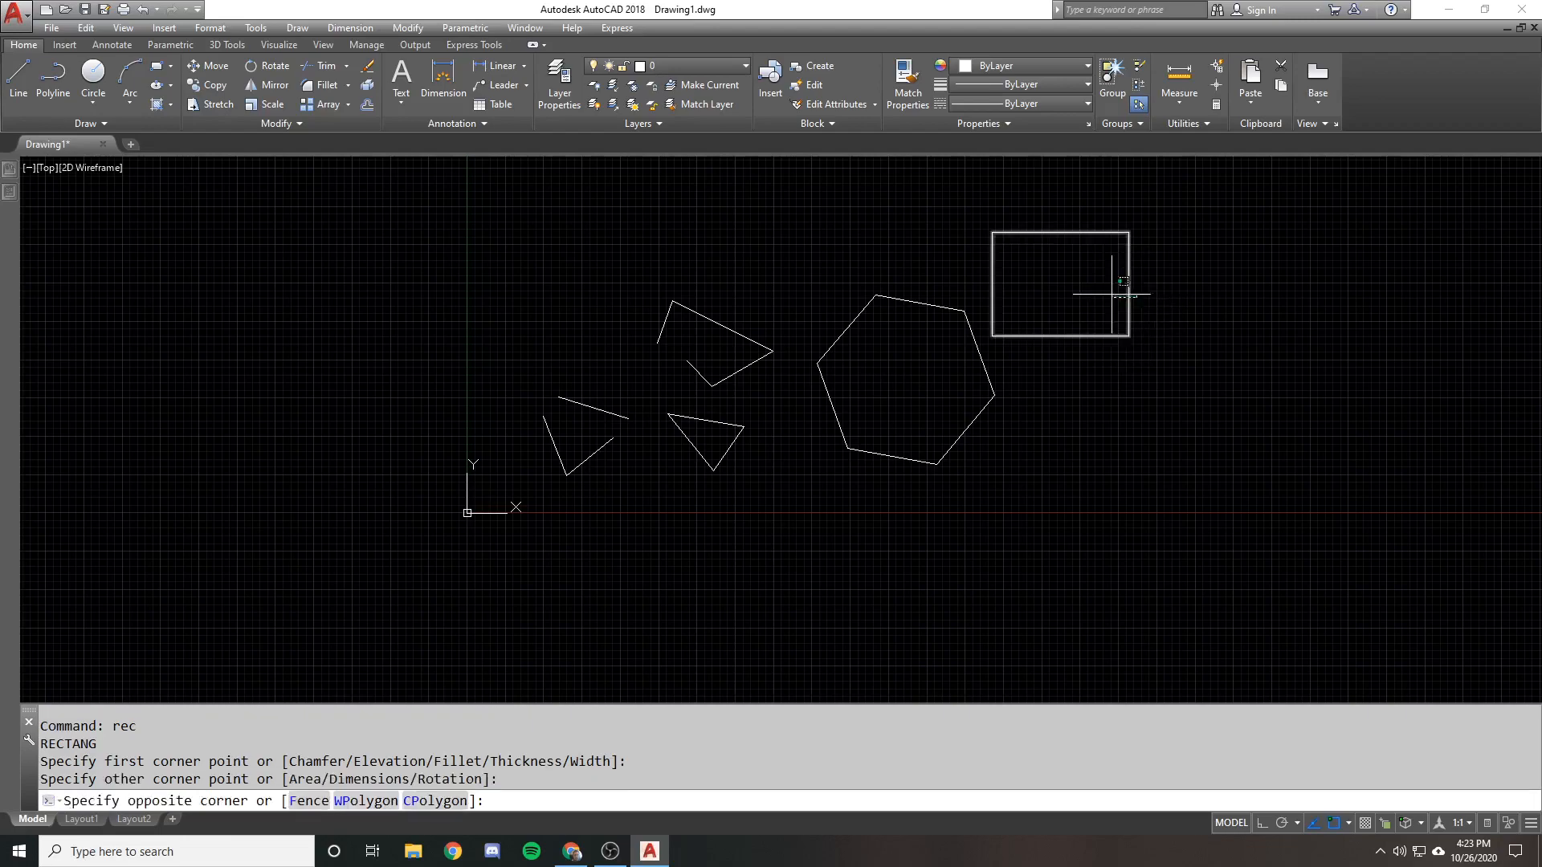
click(1053, 285)
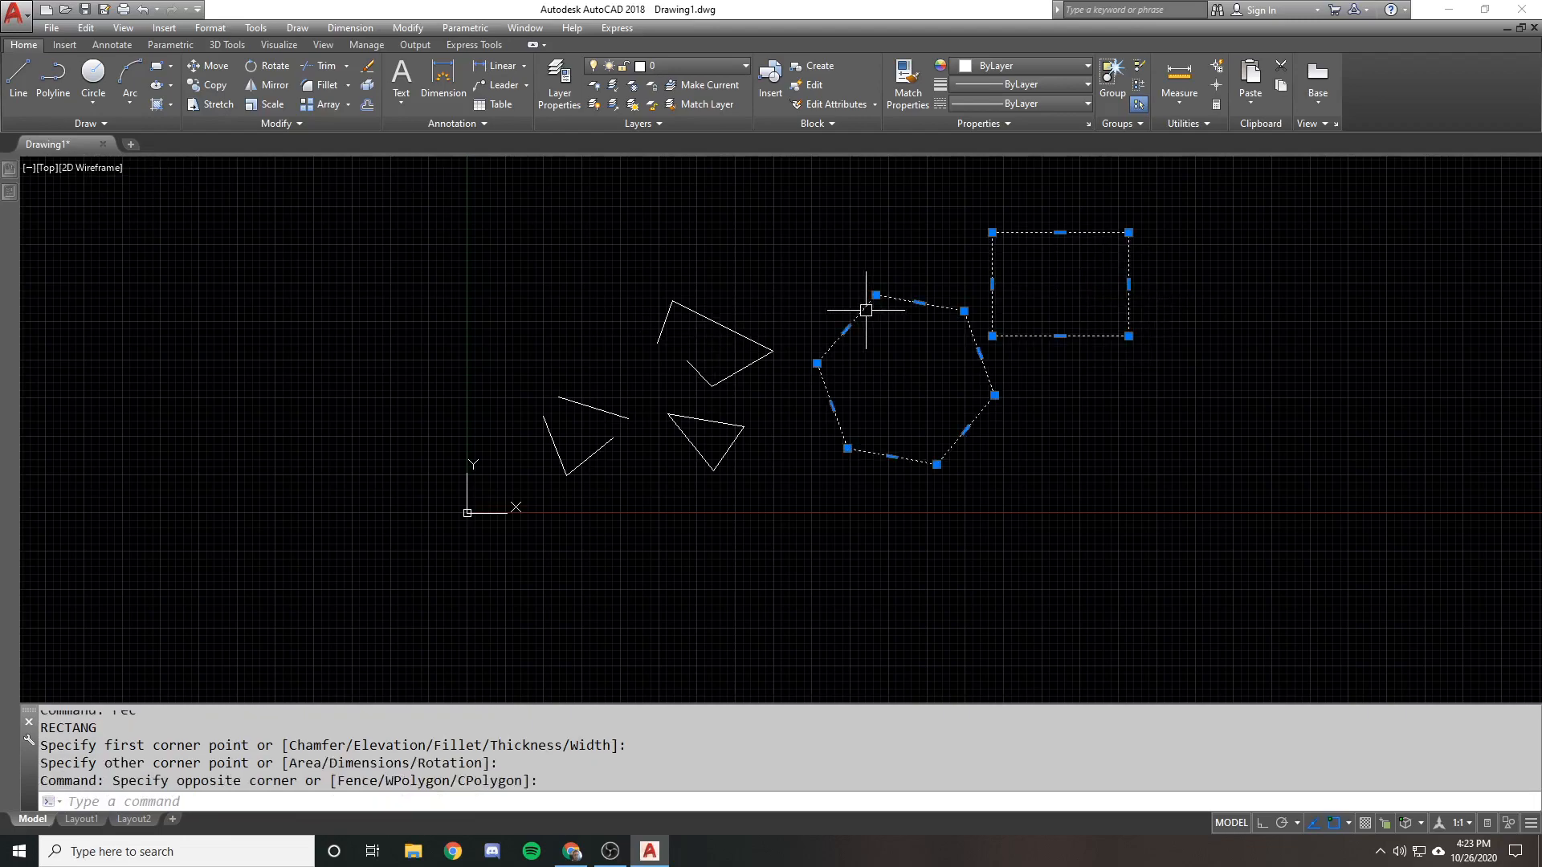
click(887, 299)
click(741, 336)
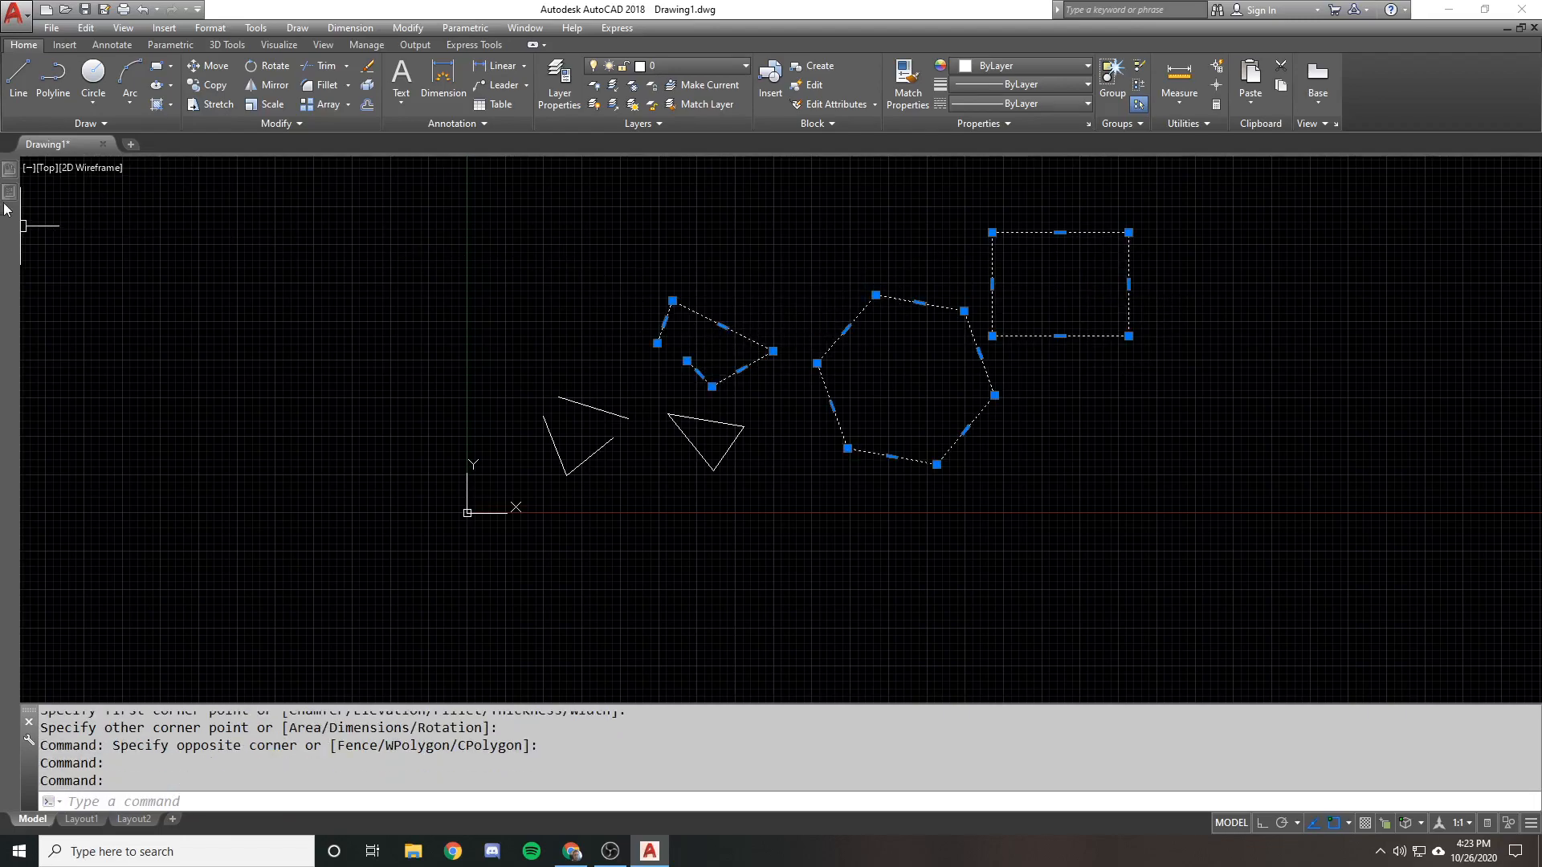
mouse_move(7, 193)
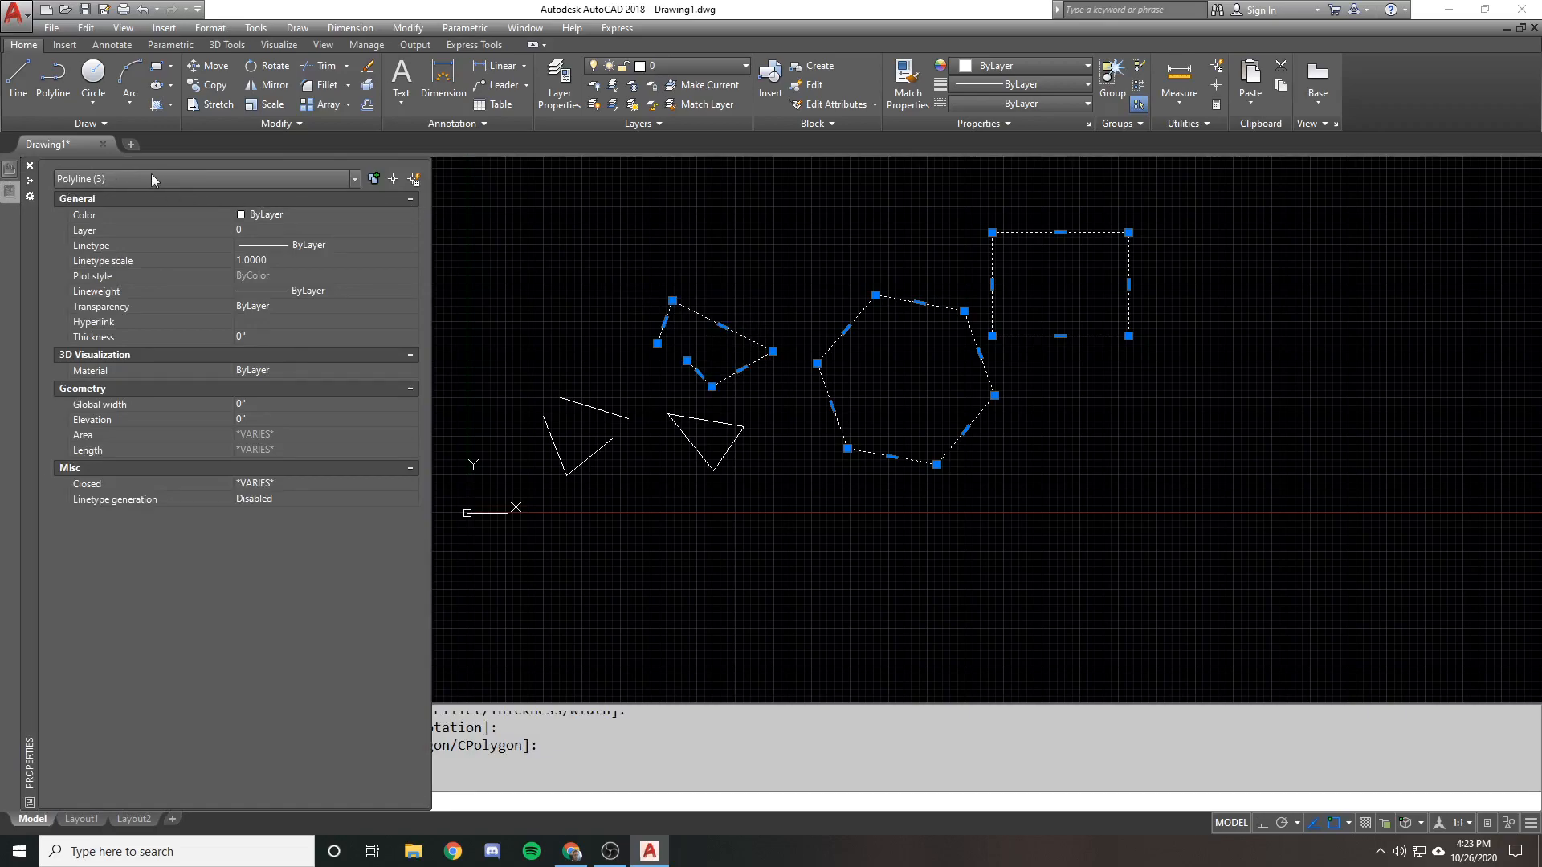
Add the detached upper line to the selection, compare the listed object types in the properties, and clear the selection
click(580, 401)
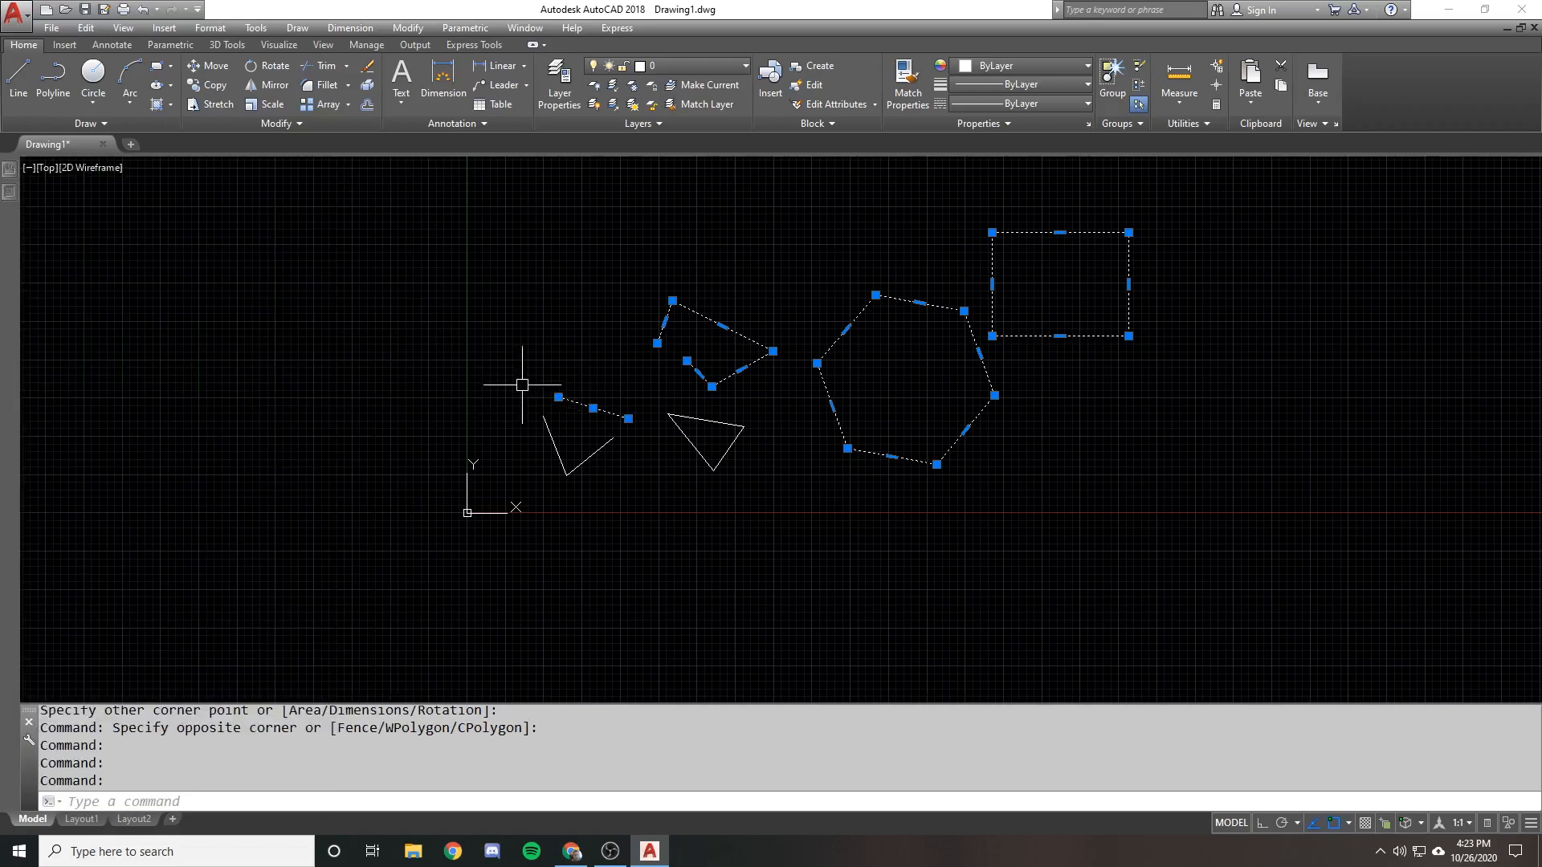
mouse_move(6, 201)
click(121, 179)
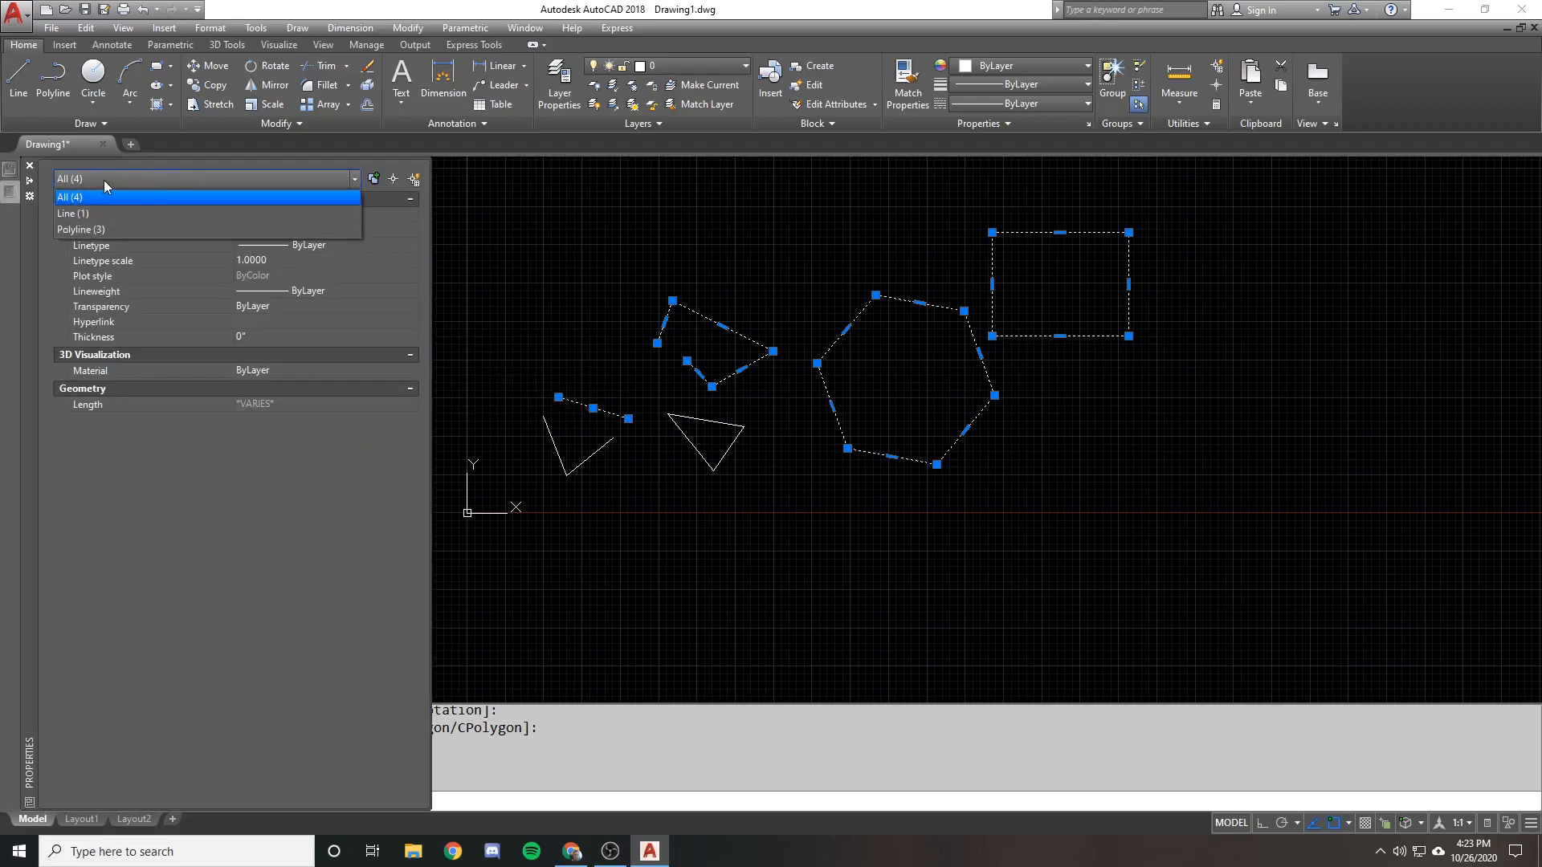
click(564, 351)
key(Escape)
Erase all shapes from the drawing: first the rectangle, hexagon and open polyline, and finally the separate lines and the triangle
scroll(759, 328, up, 2)
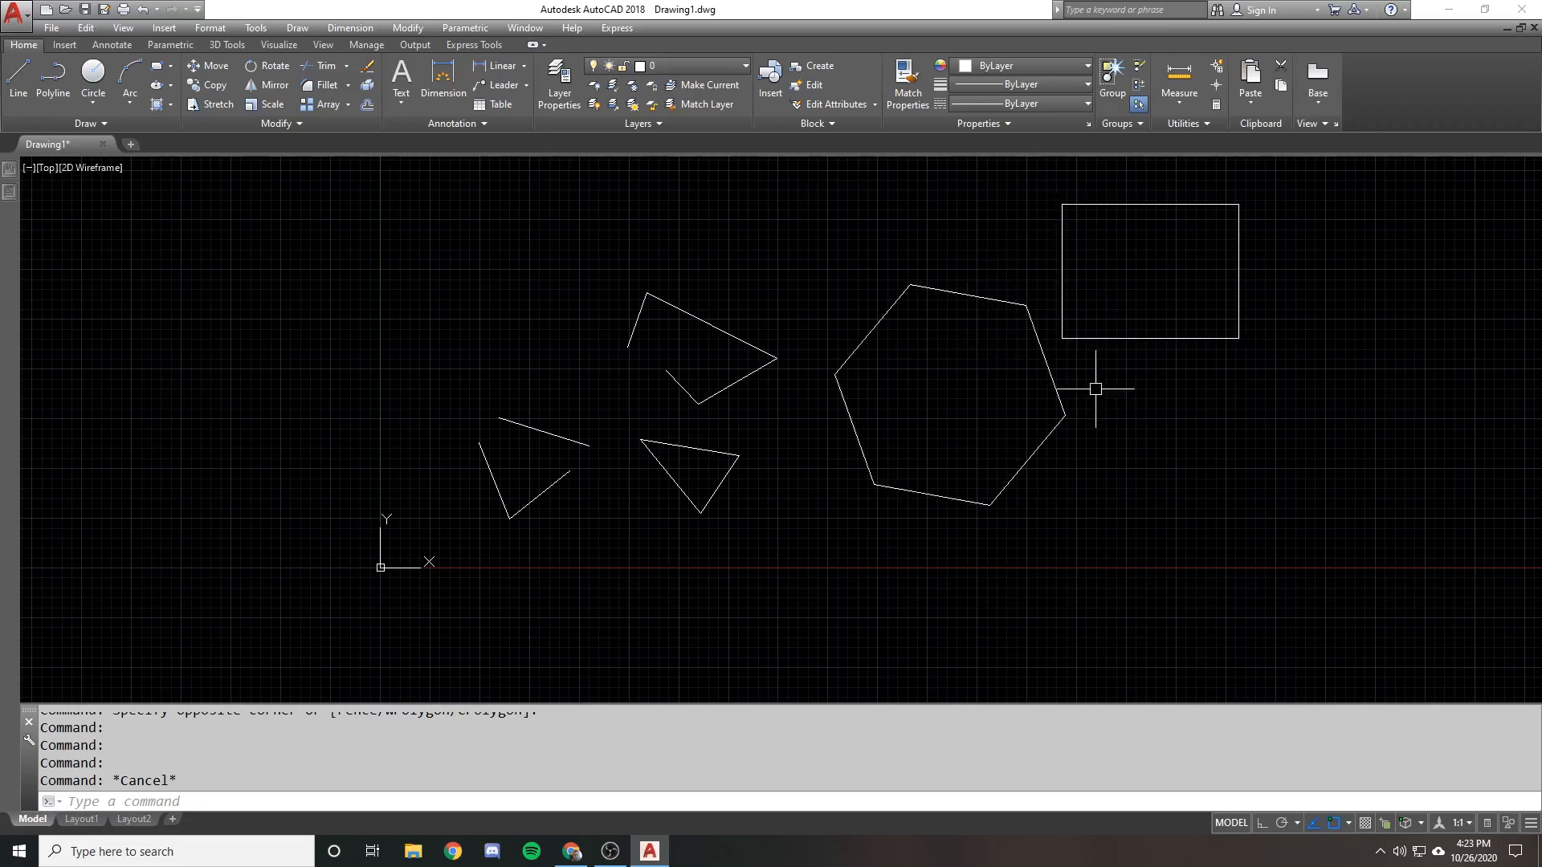
click(1166, 406)
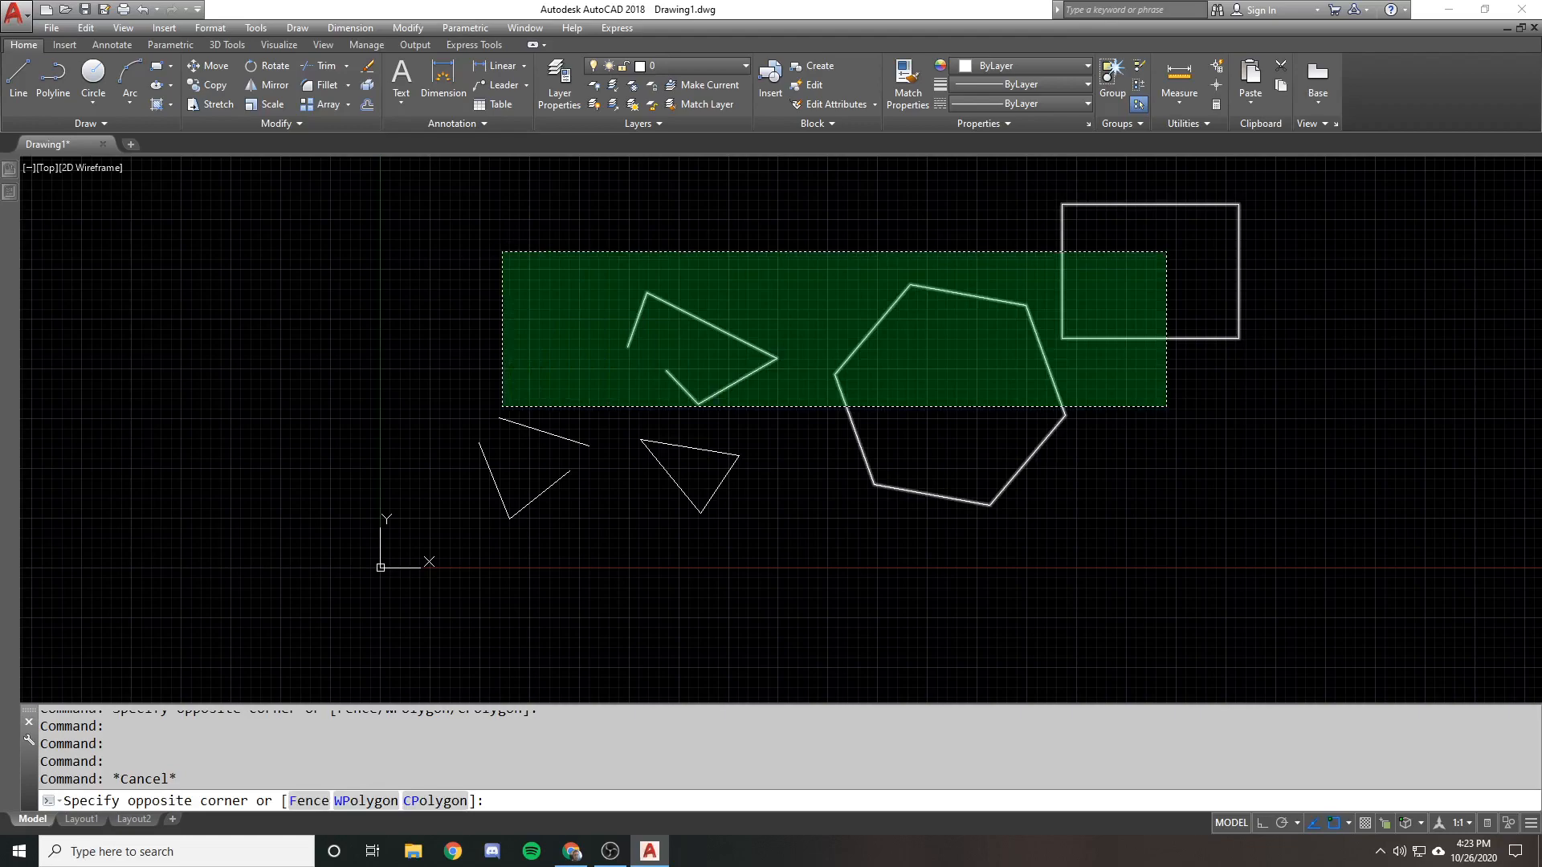
click(502, 251)
text(e)
key(Return)
click(786, 529)
click(439, 378)
text(e)
key(Return)
scroll(554, 362, up, 1)
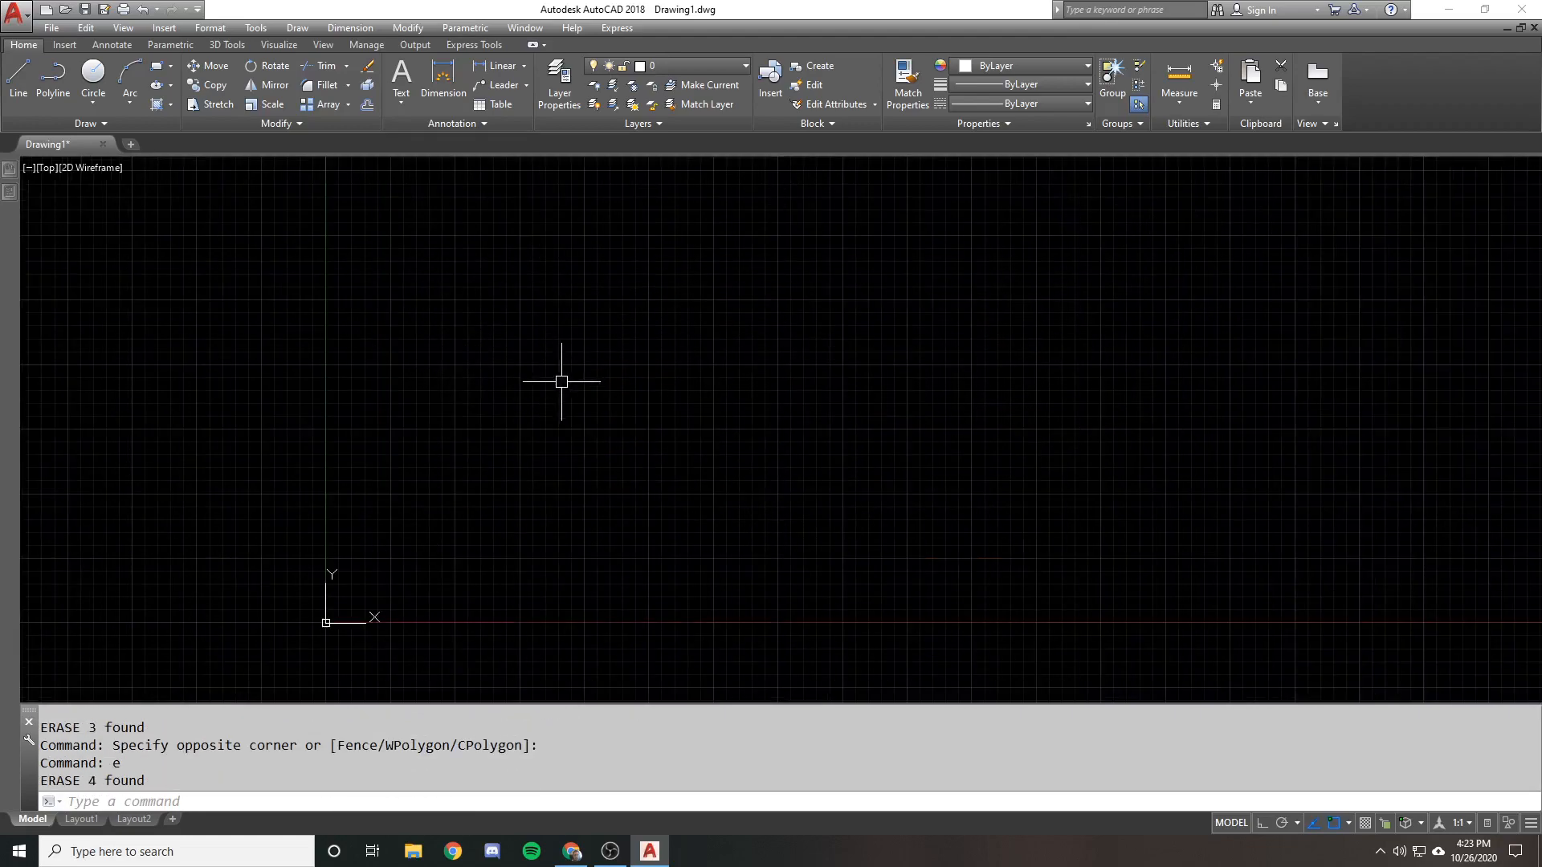
Start a polyline with starting and ending widths of 1 inch and draw two segments forming a V
click(71, 76)
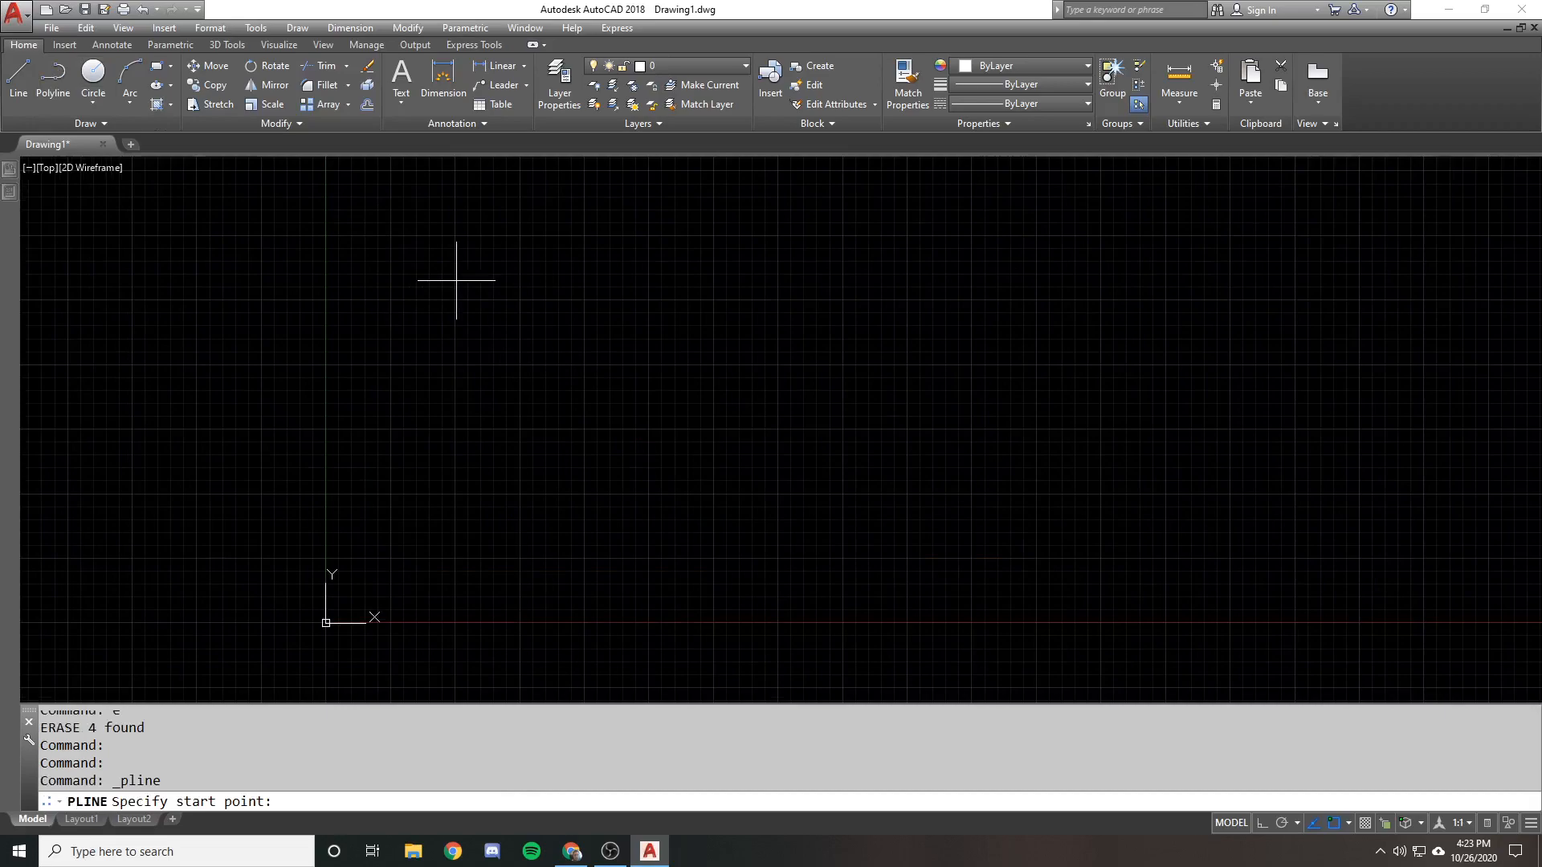
click(497, 412)
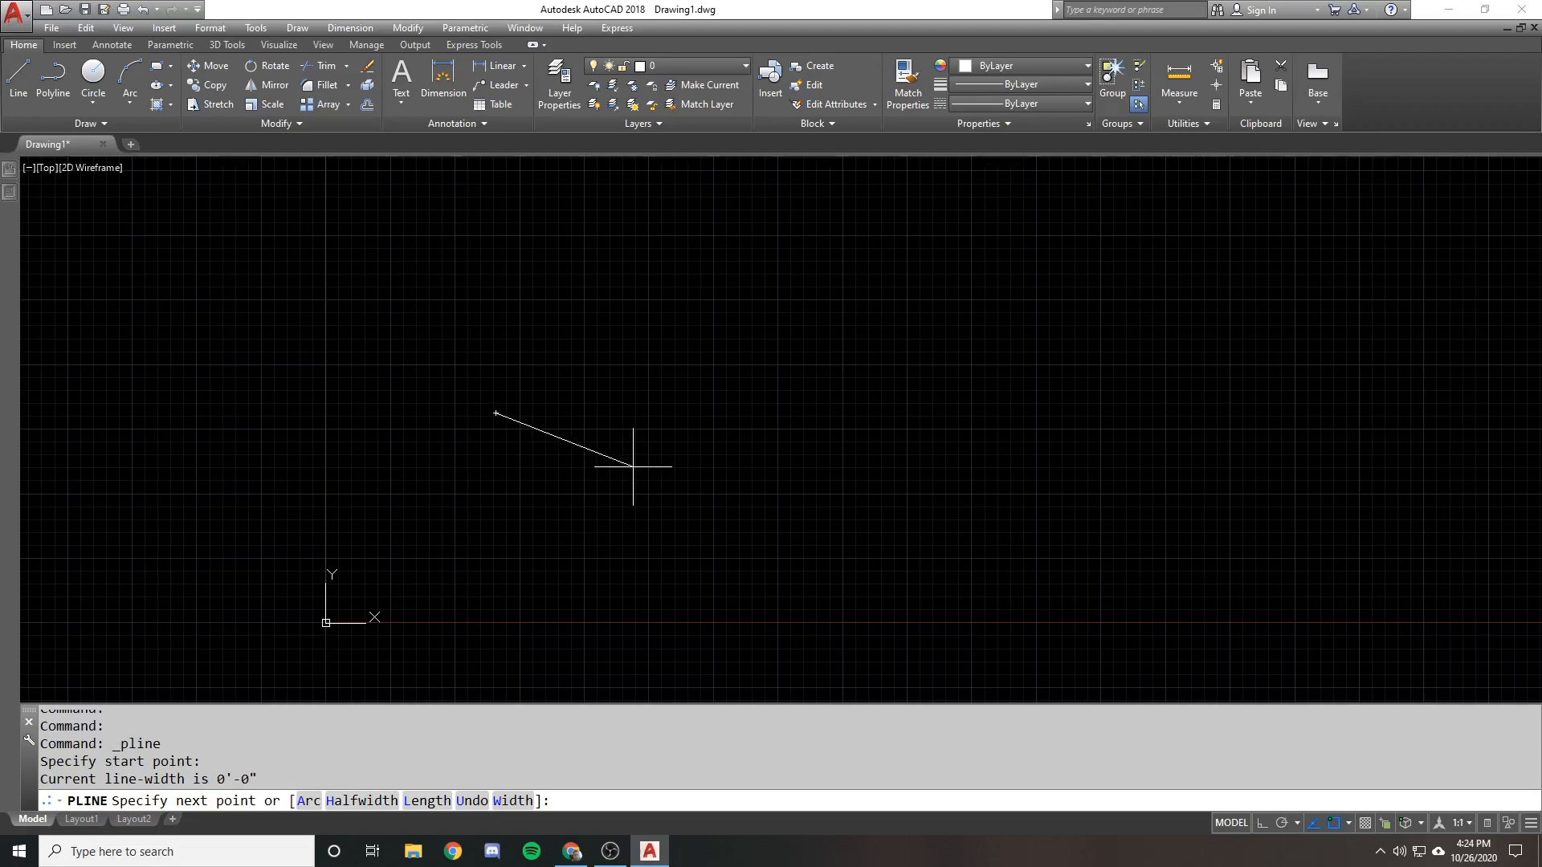
key(Return)
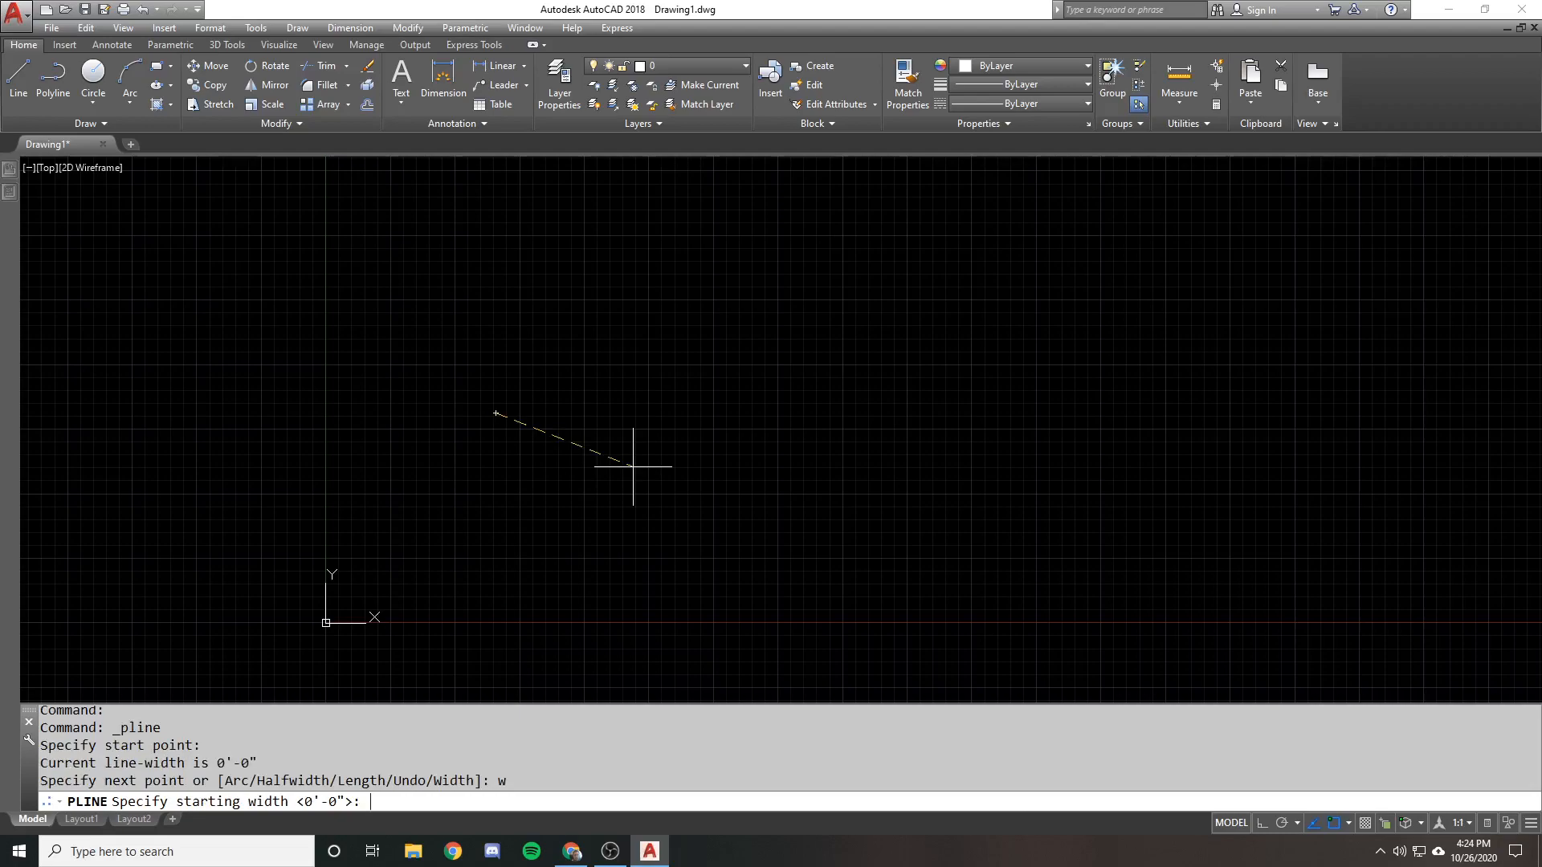
text(1)
key(Return)
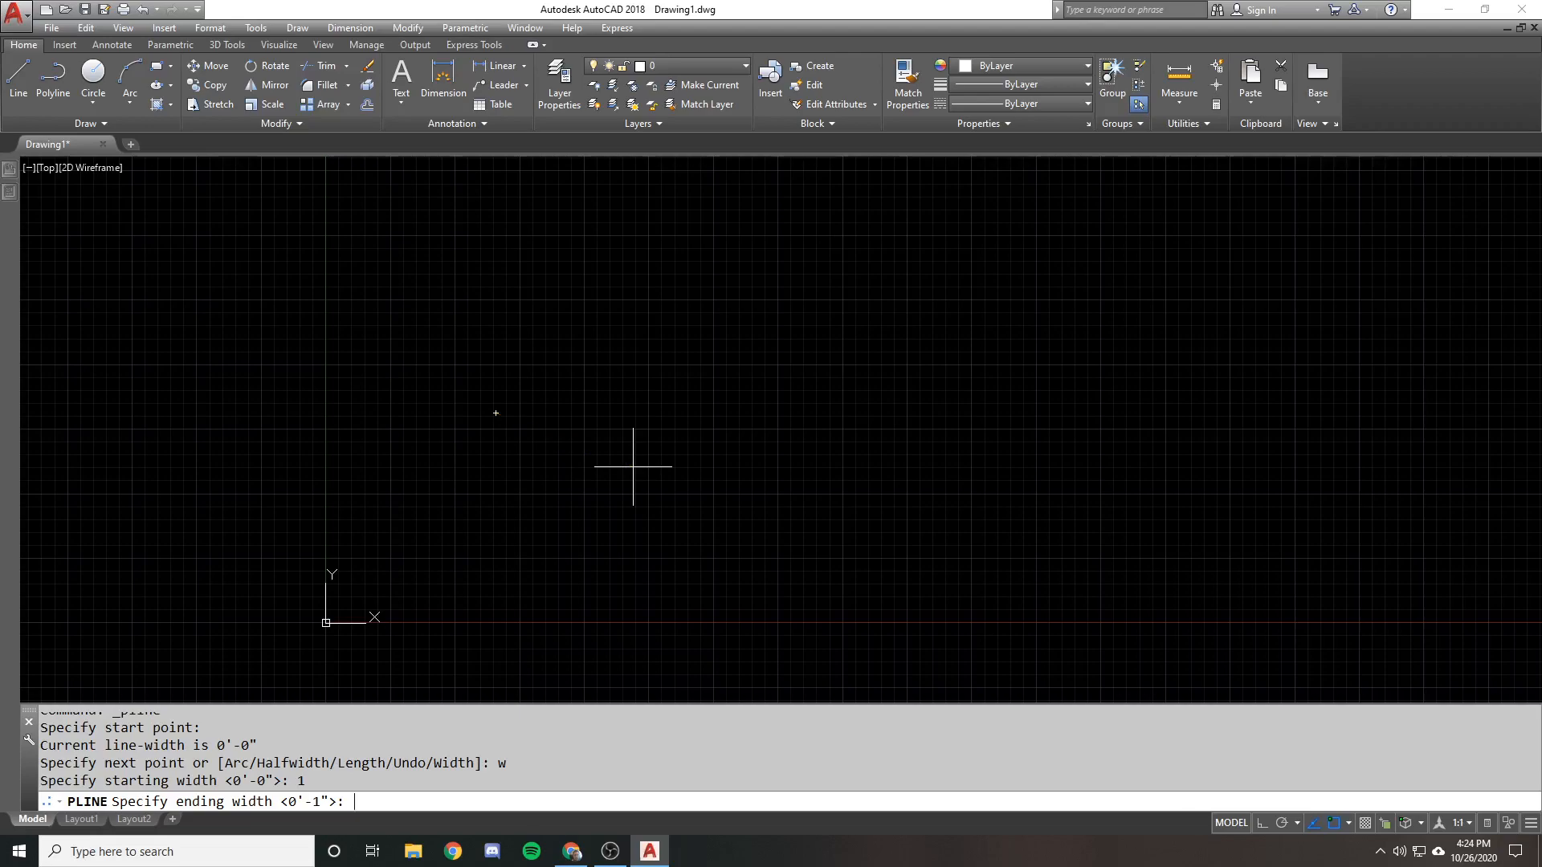
key(Return)
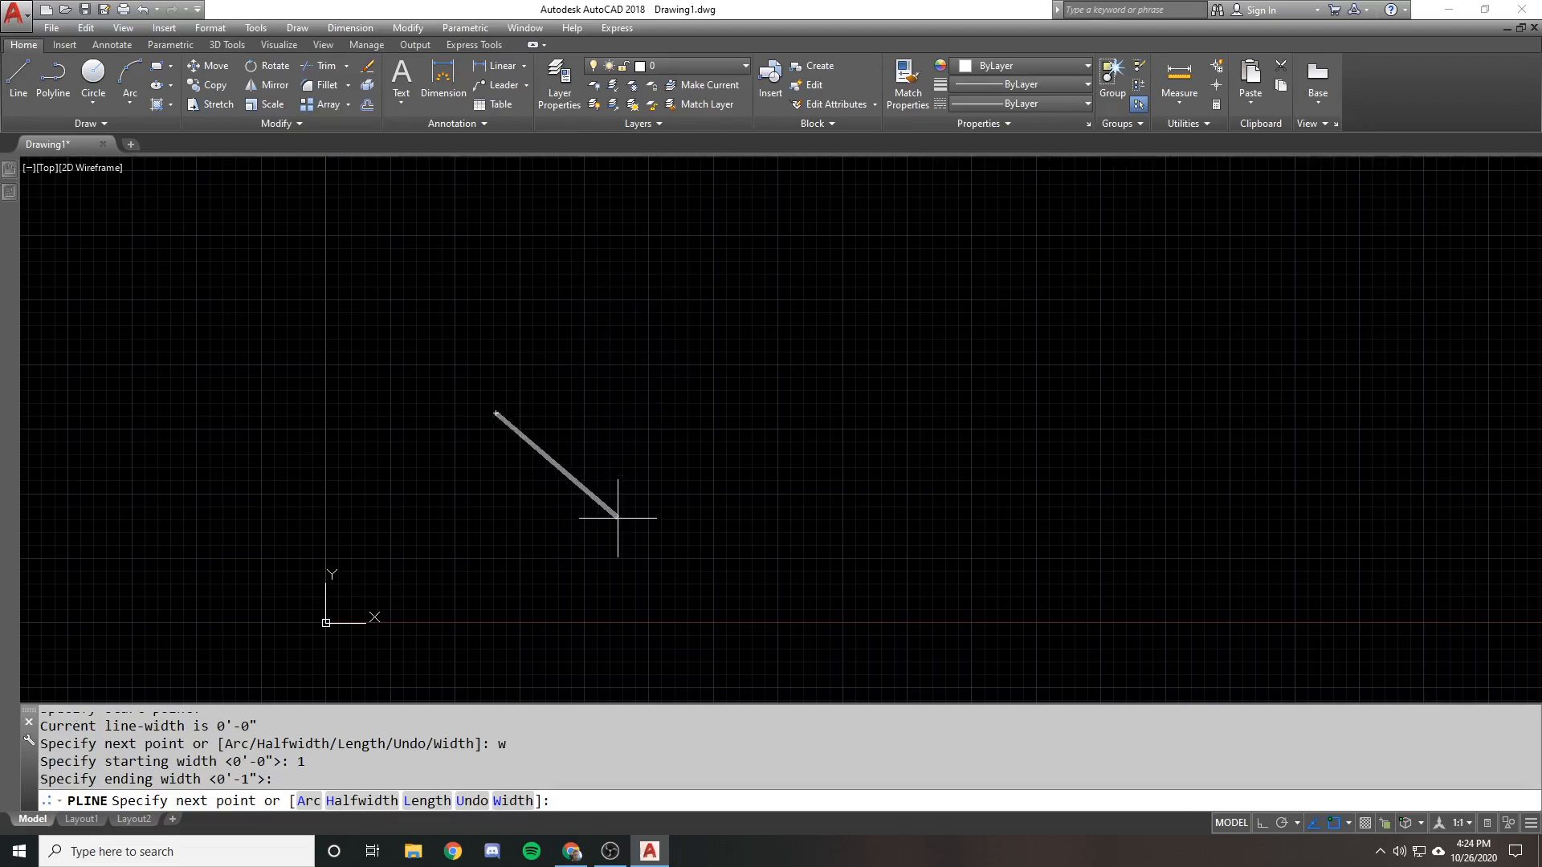
click(593, 501)
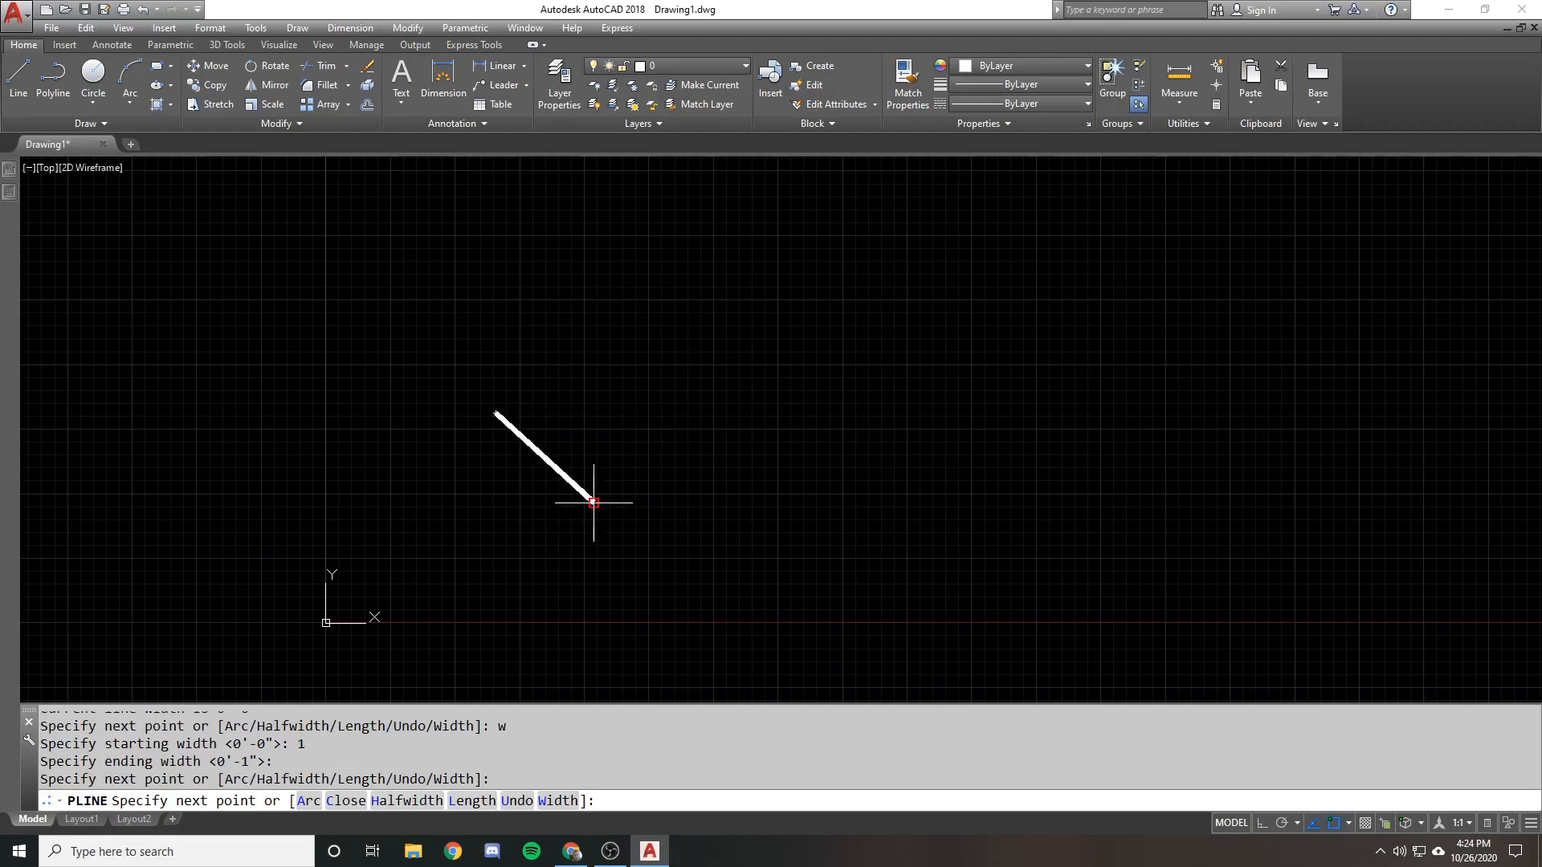
click(699, 408)
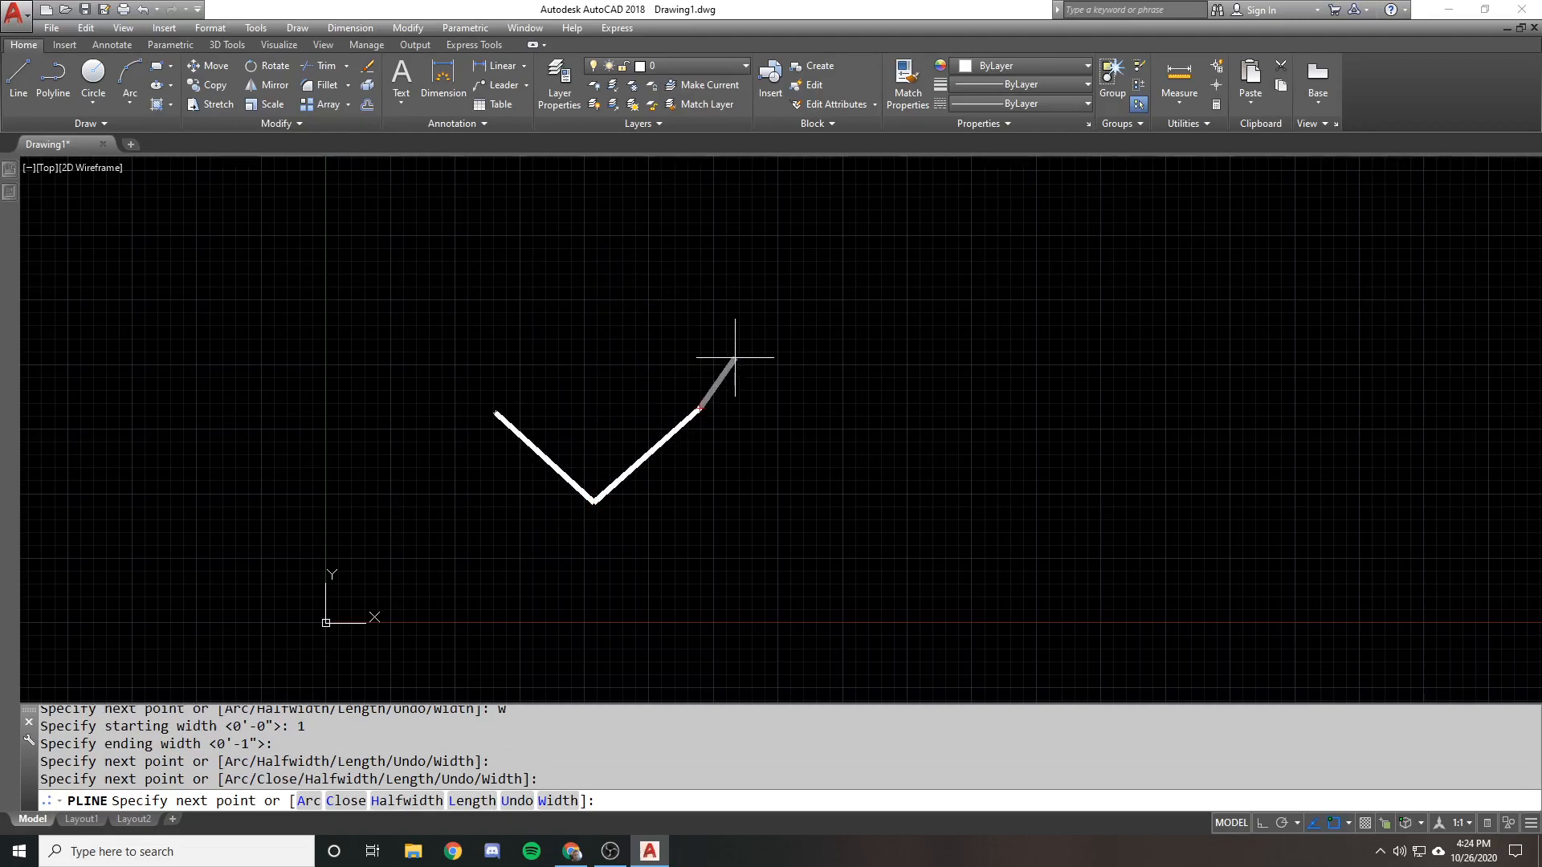
Continue the polyline with starting and ending widths of 2 inches, adding a second, larger V, and finish it
text(w)
key(Return)
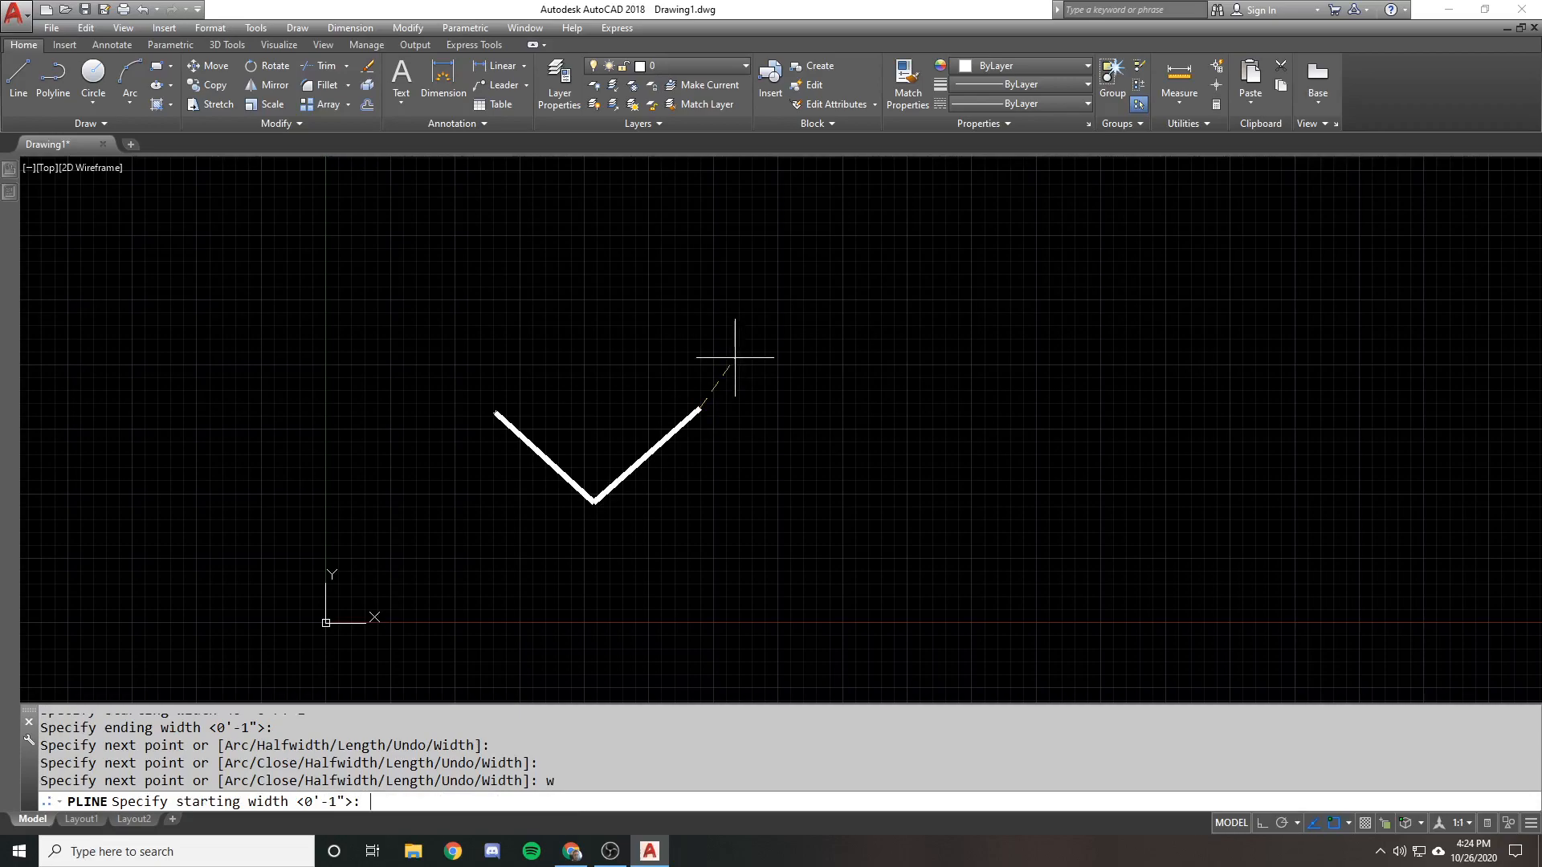
key(Return)
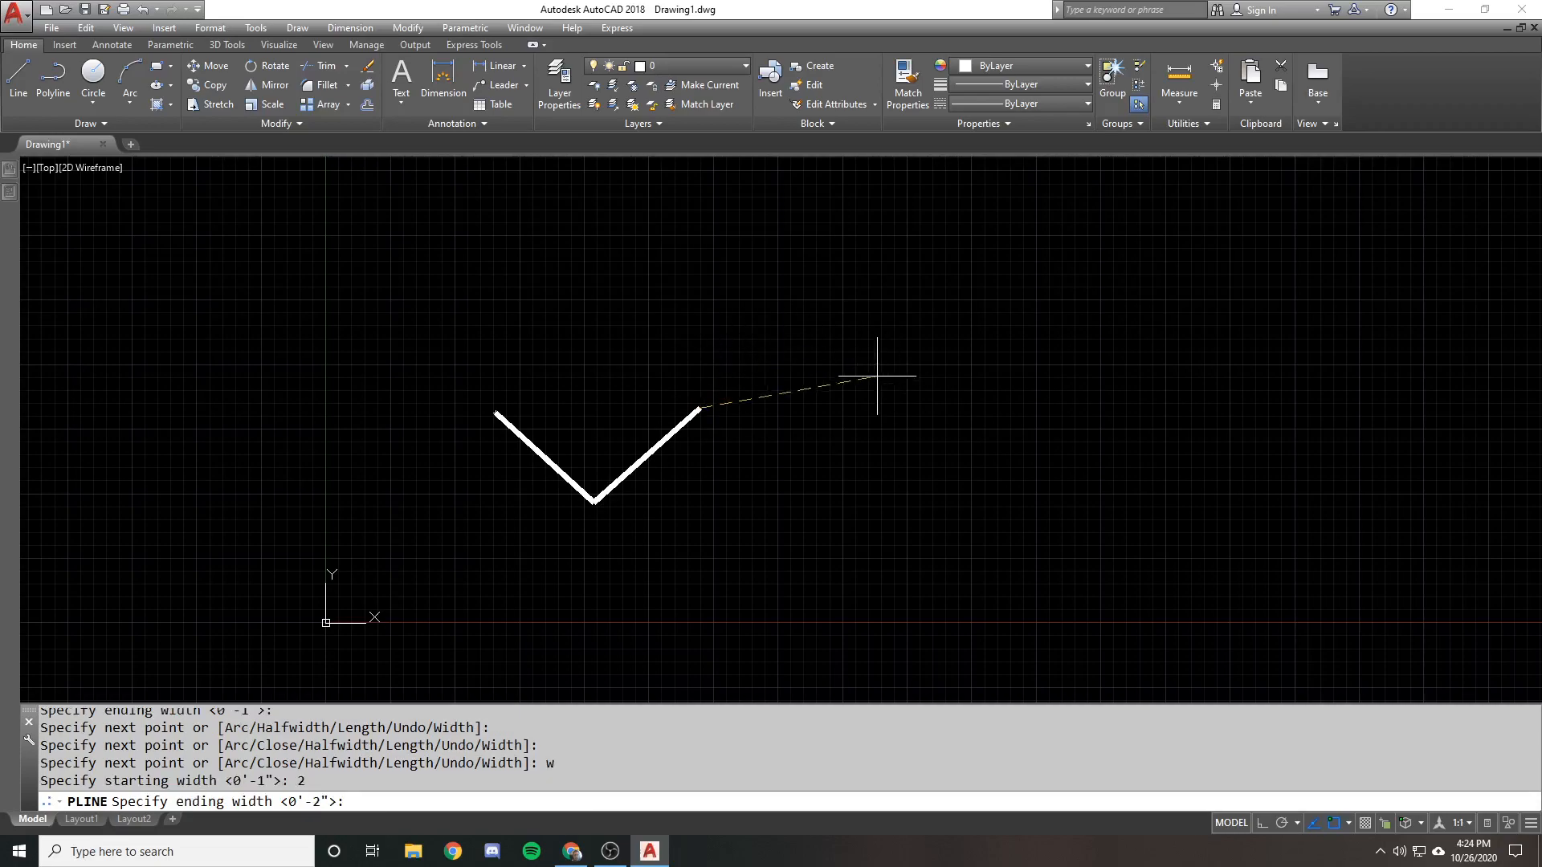
key(Return)
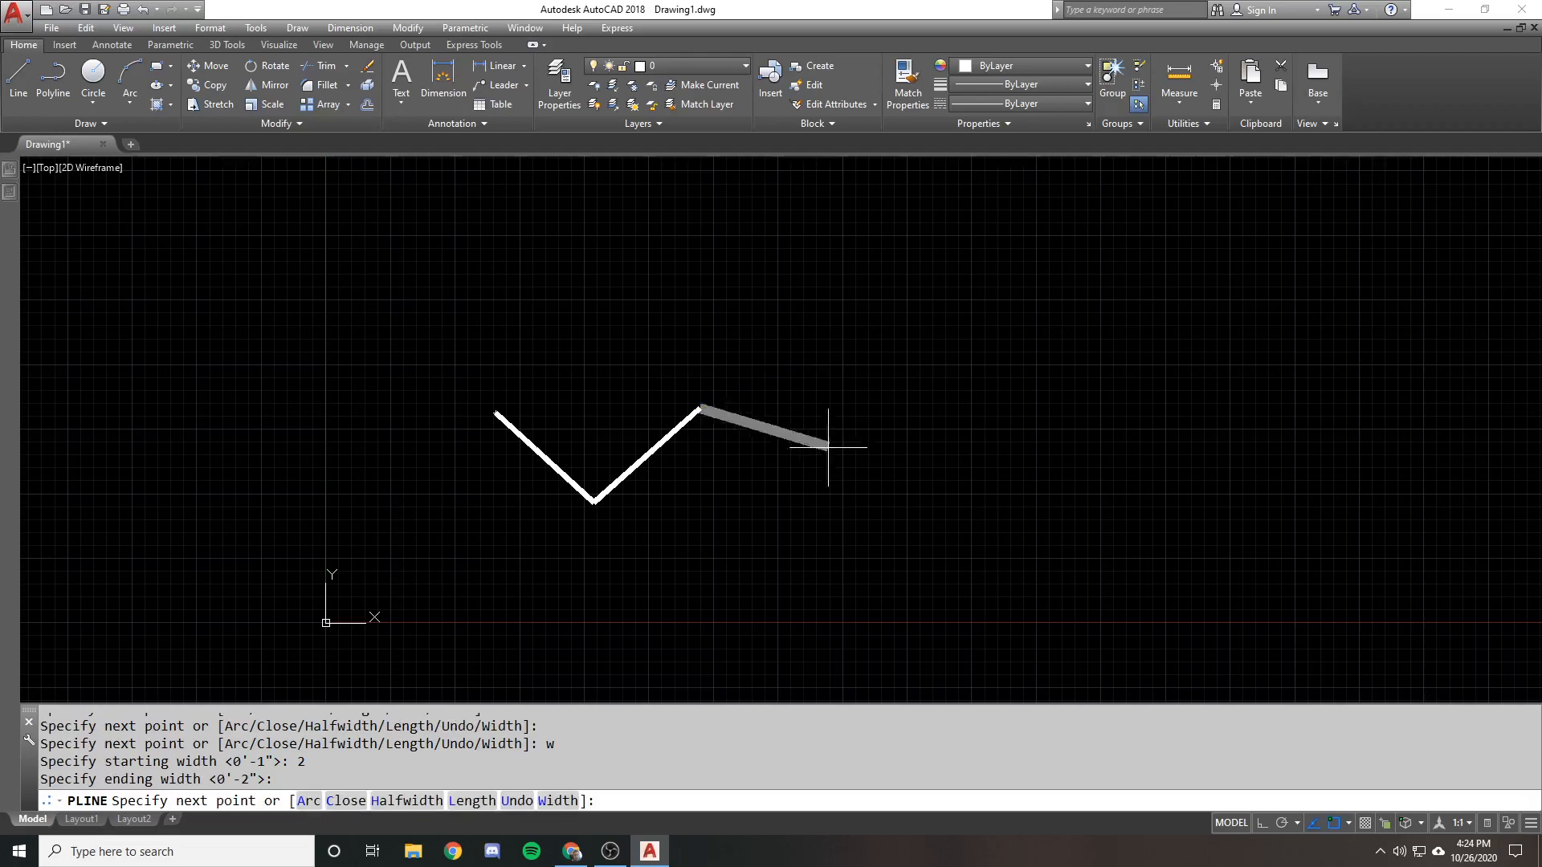
click(842, 506)
click(905, 341)
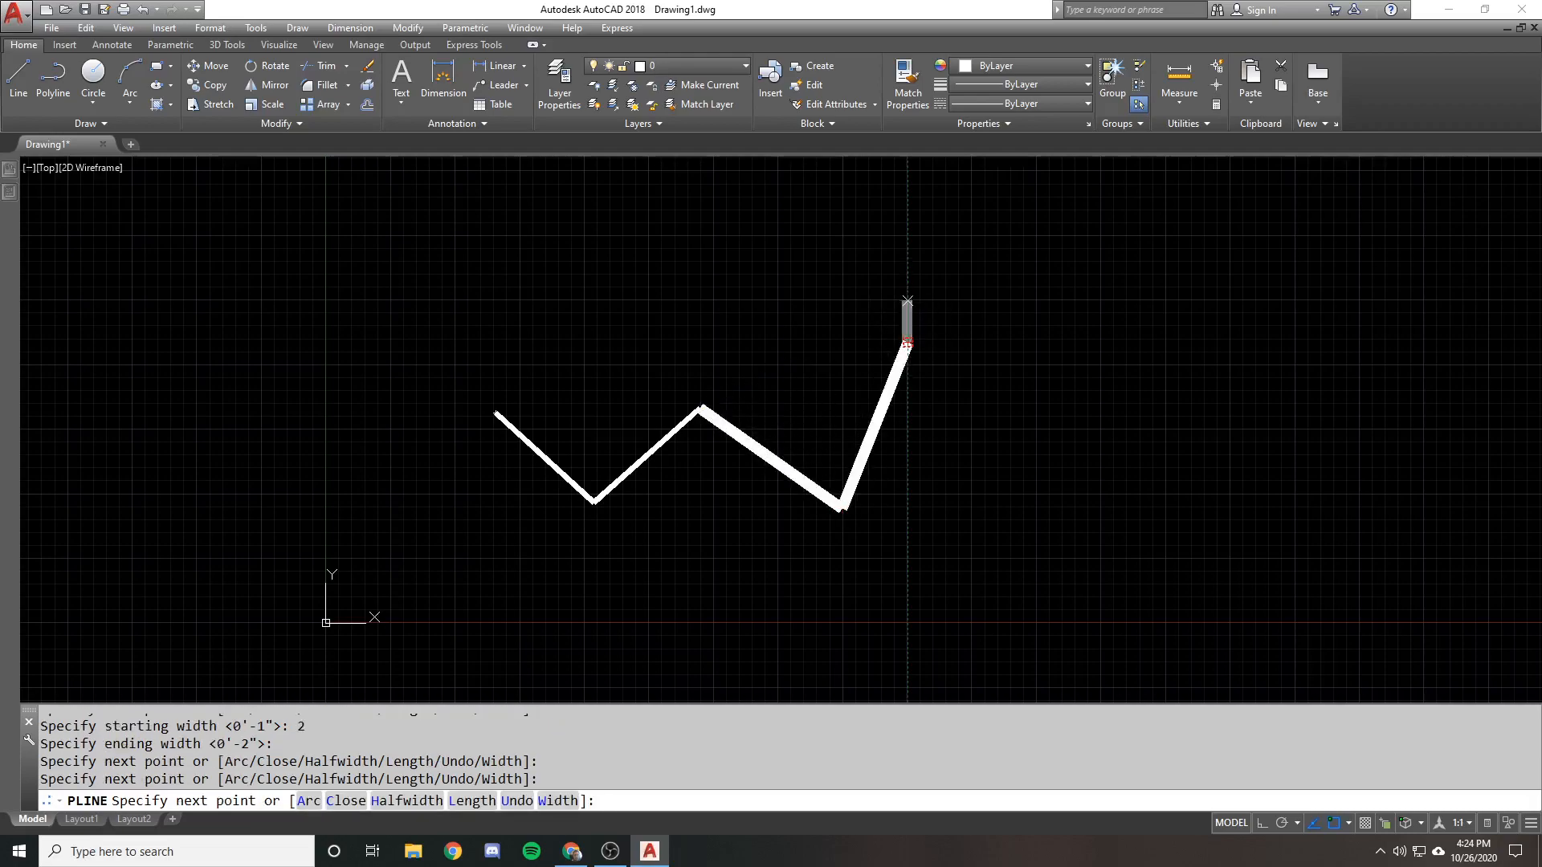
key(Return)
click(902, 348)
key(Escape)
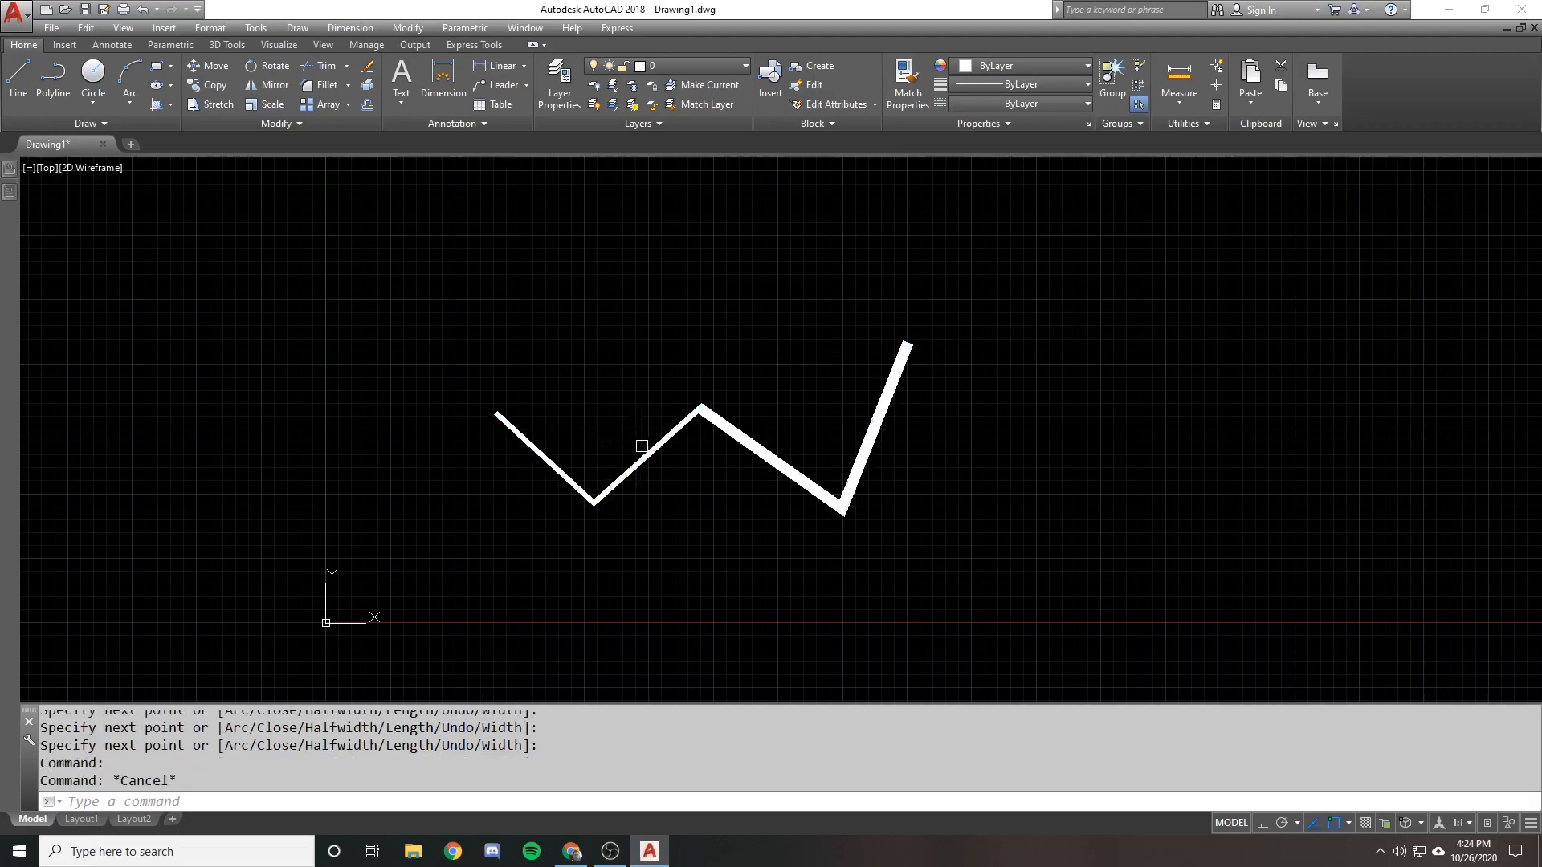
scroll(634, 441, up, 1)
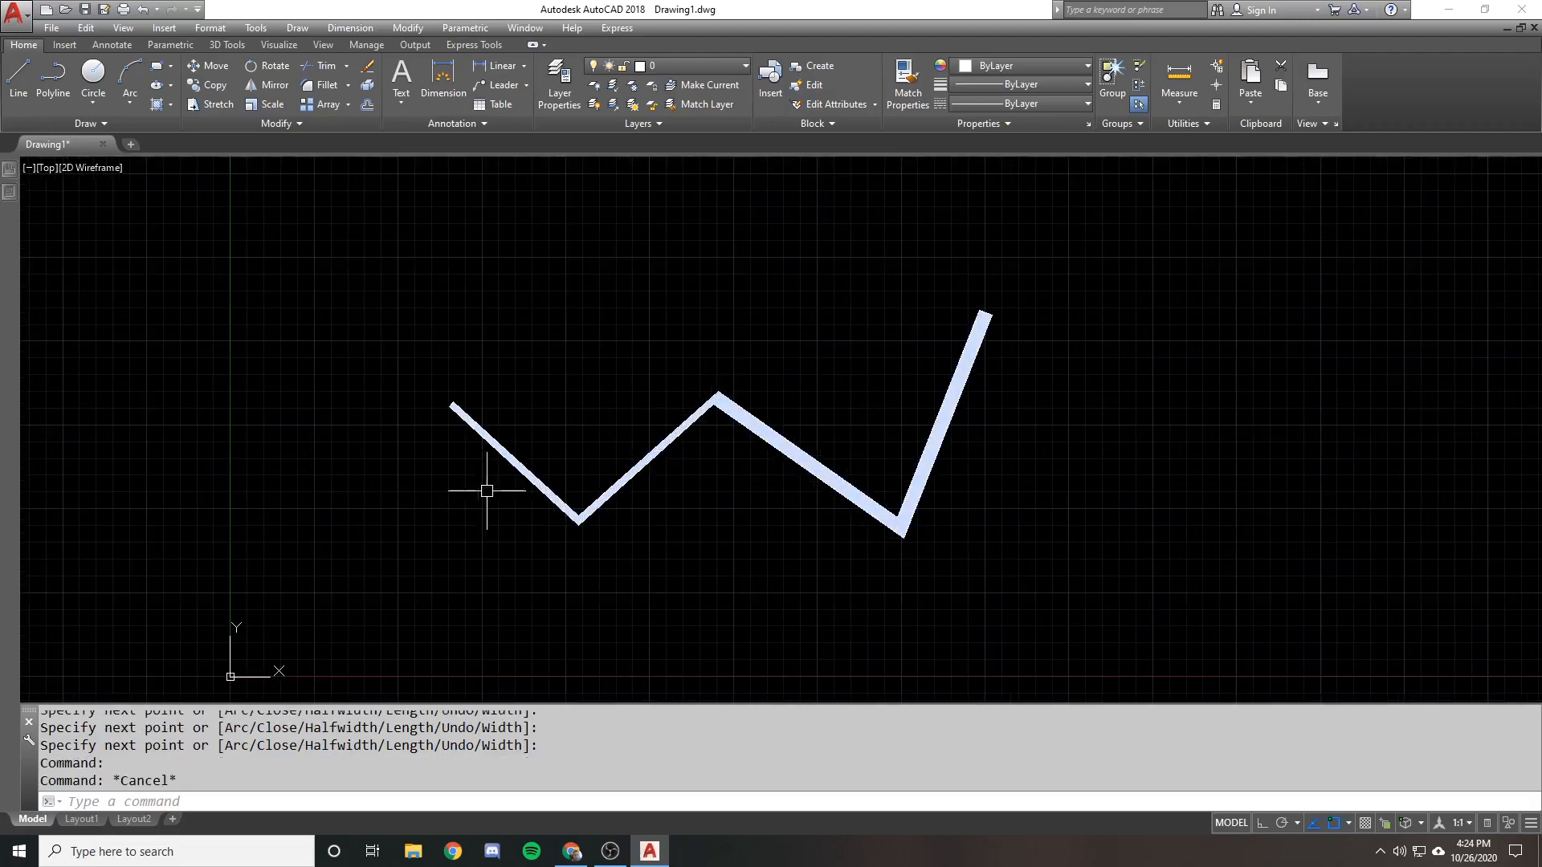
Erase the wide zigzag polyline
click(815, 454)
text(e)
key(Return)
Start a polyline with starting and ending widths of 0 and draw one segment sloping down to the right
text(pl)
key(Return)
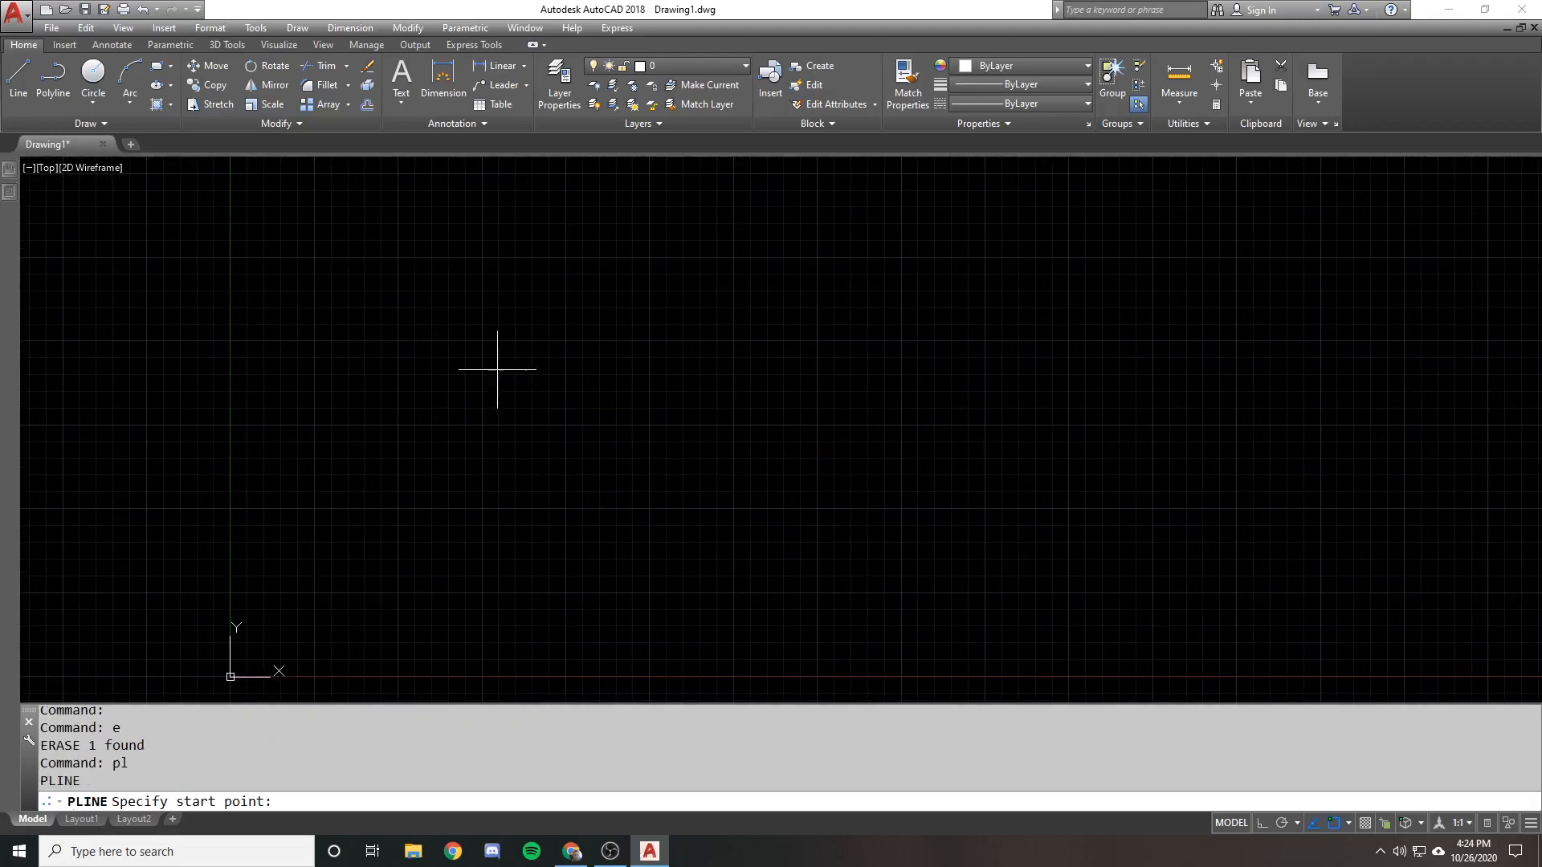
click(498, 370)
text(w)
key(Return)
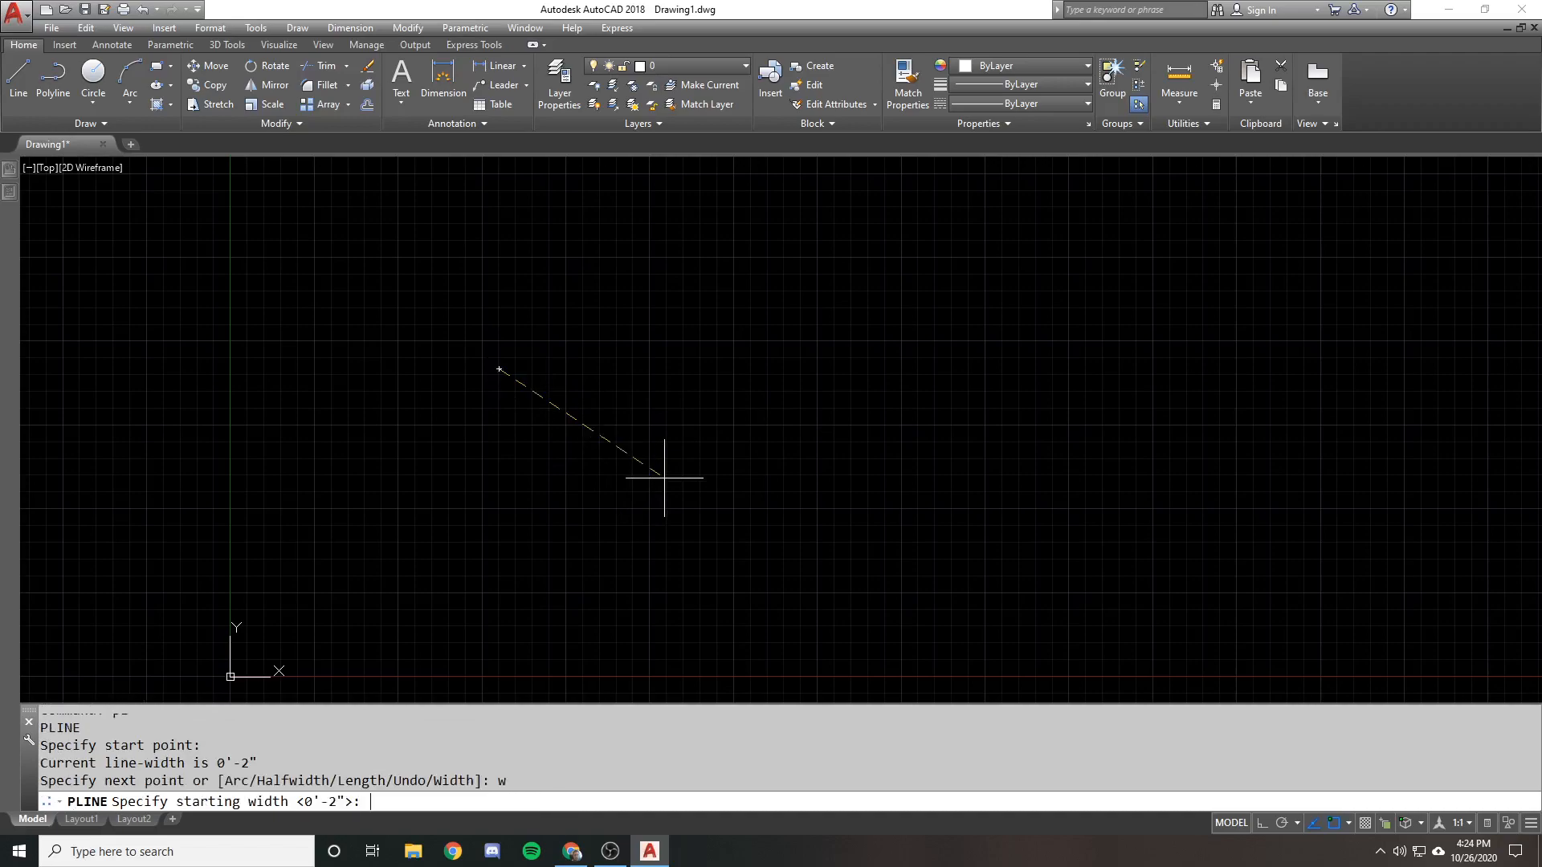
text(0)
key(Return)
key(Return)
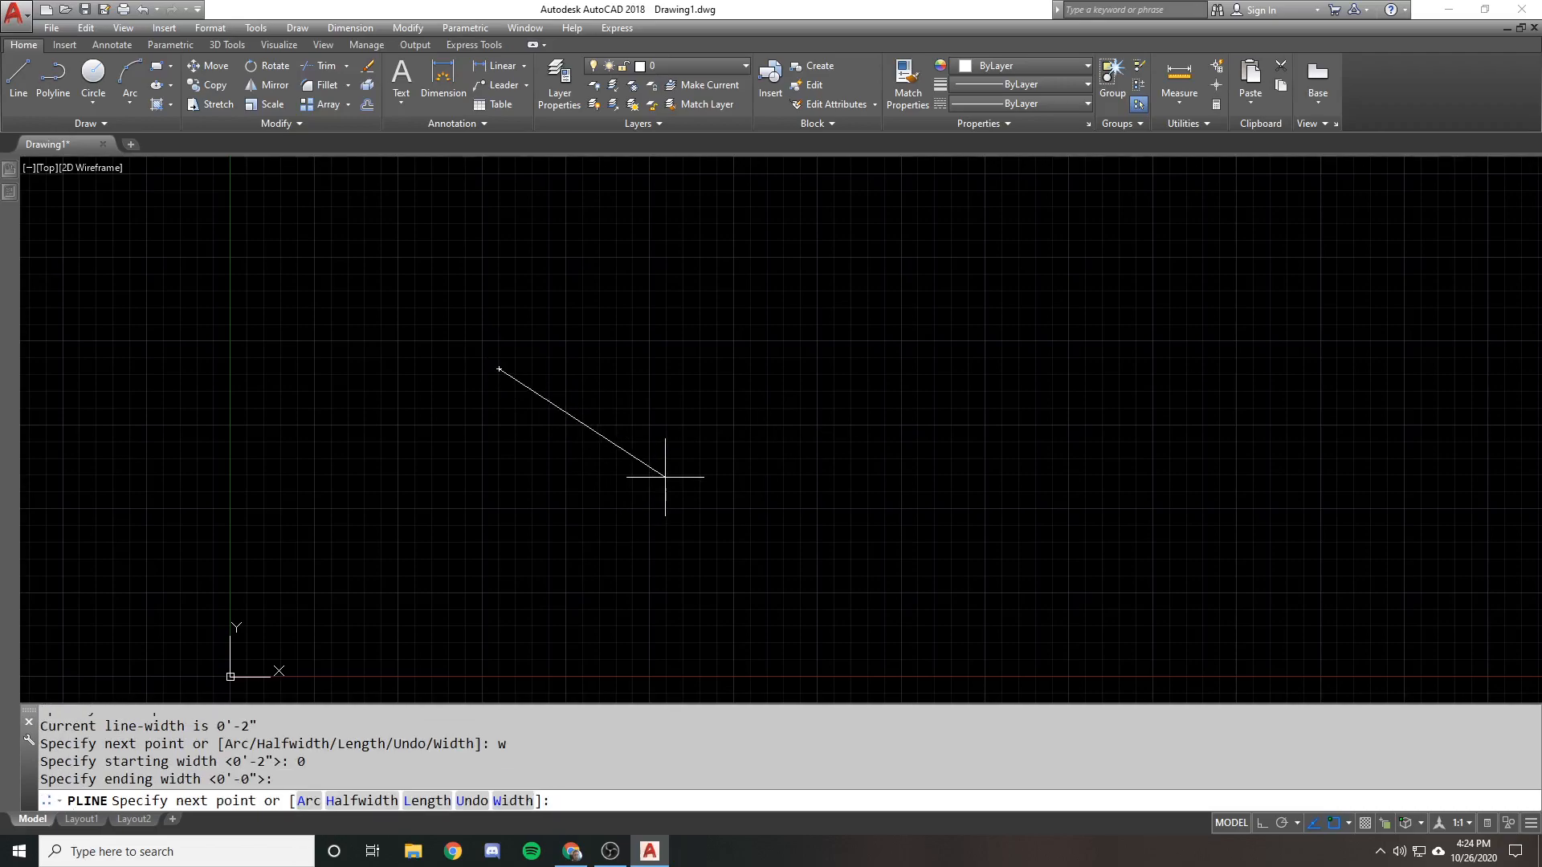
click(624, 465)
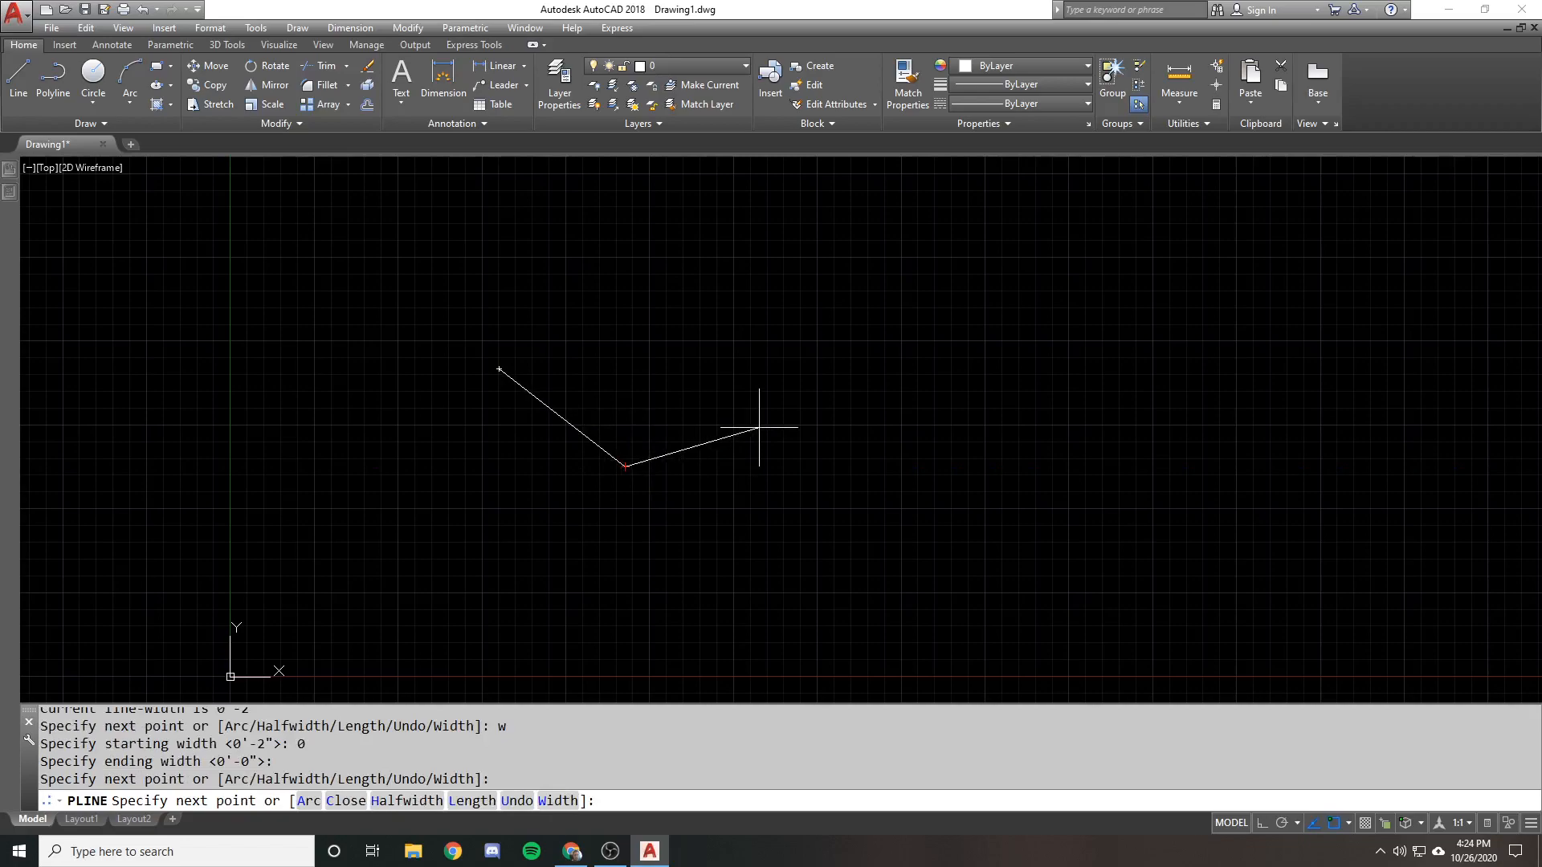
Add an arc segment to the polyline, picking its center right of the last vertex and using an included angle of 30, and end the polyline
text(a)
key(Return)
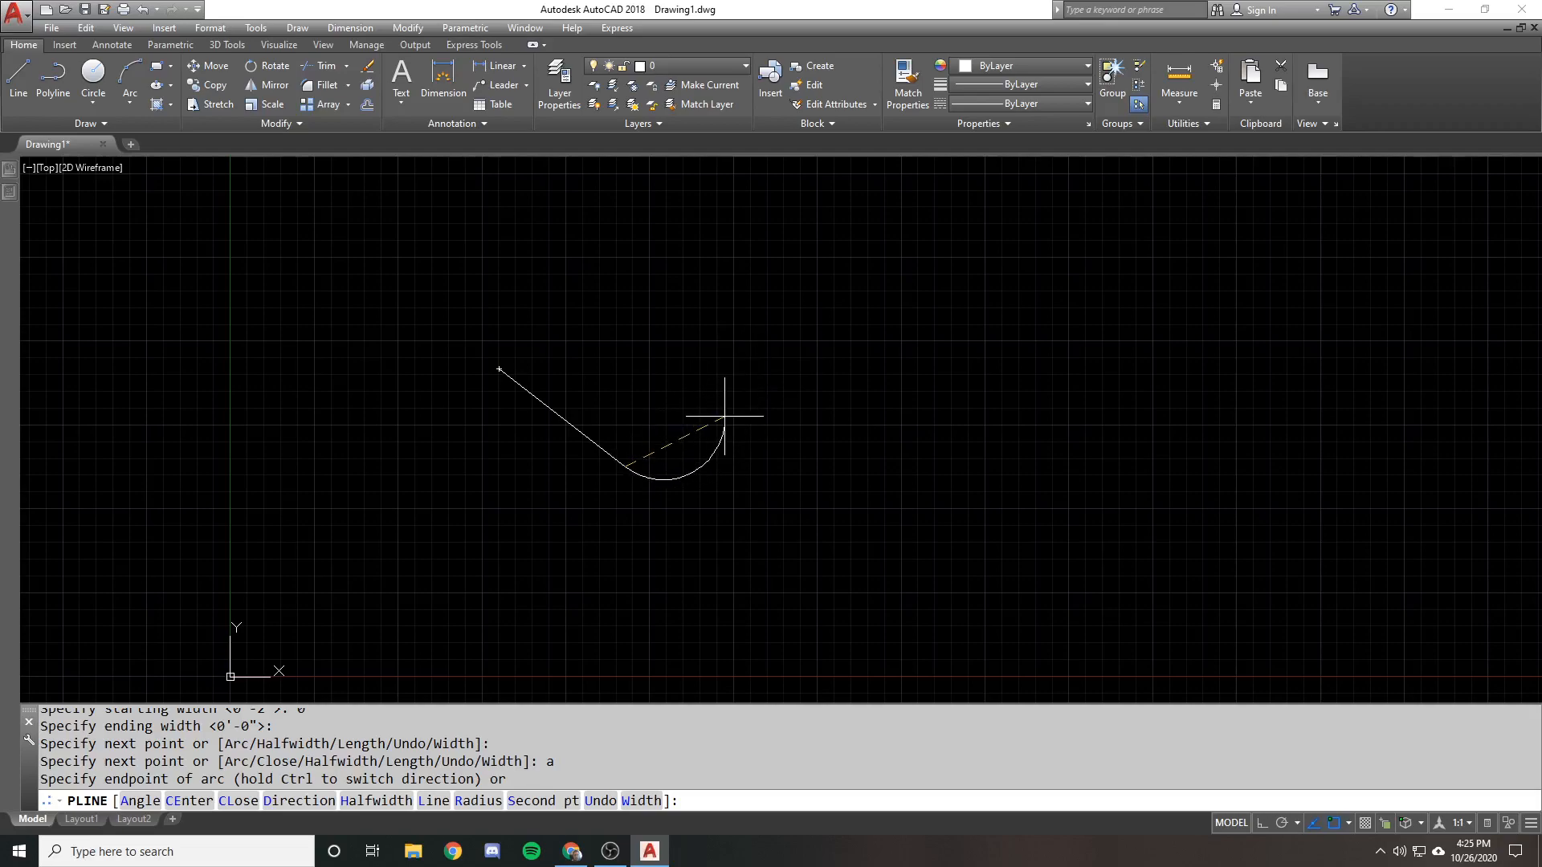
text(c)
key(Return)
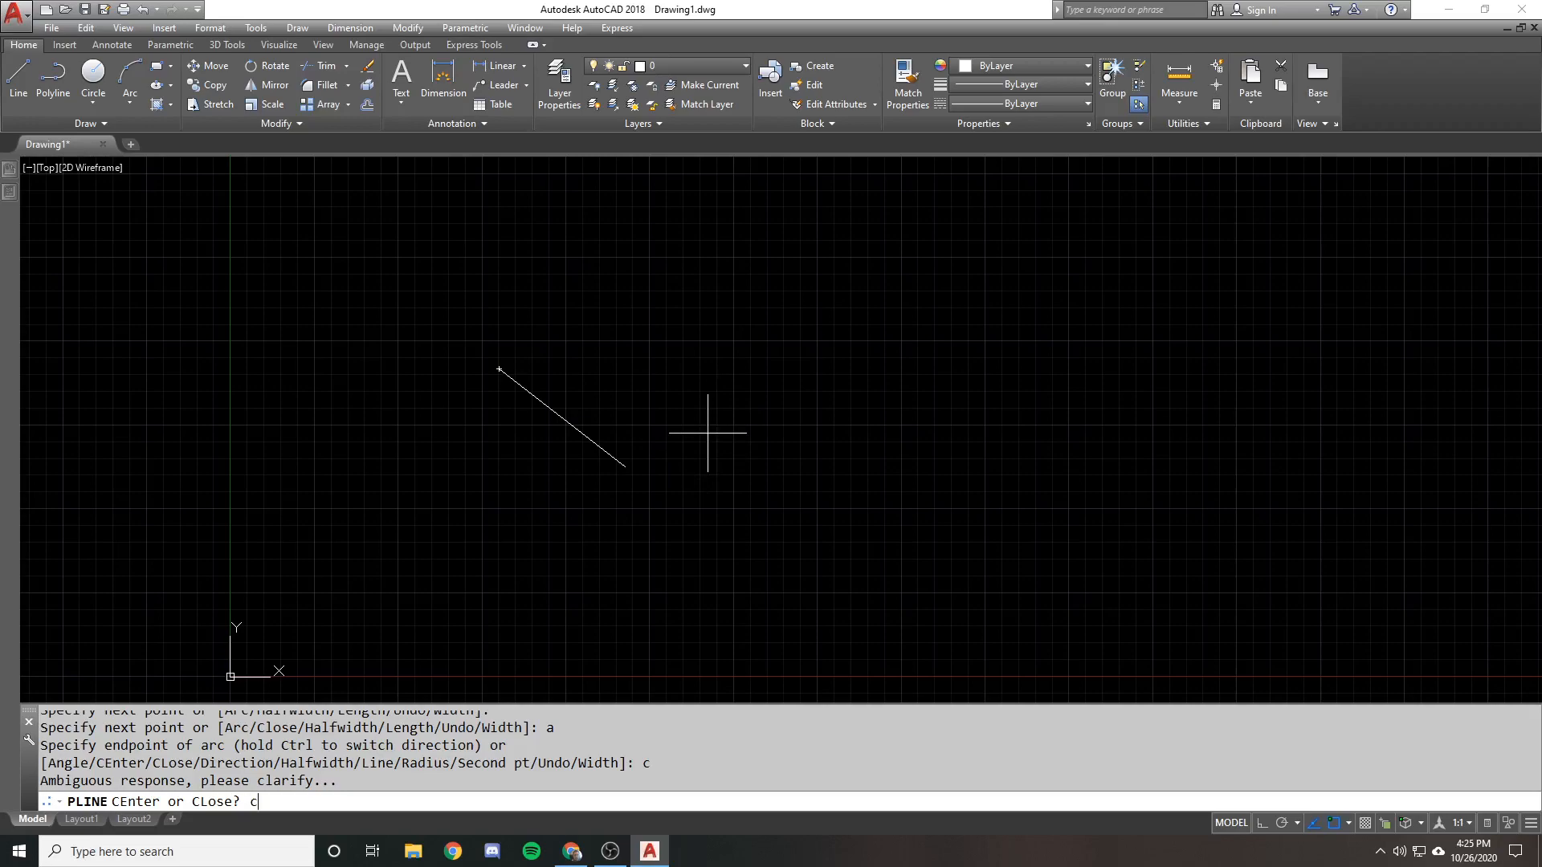
key(Return)
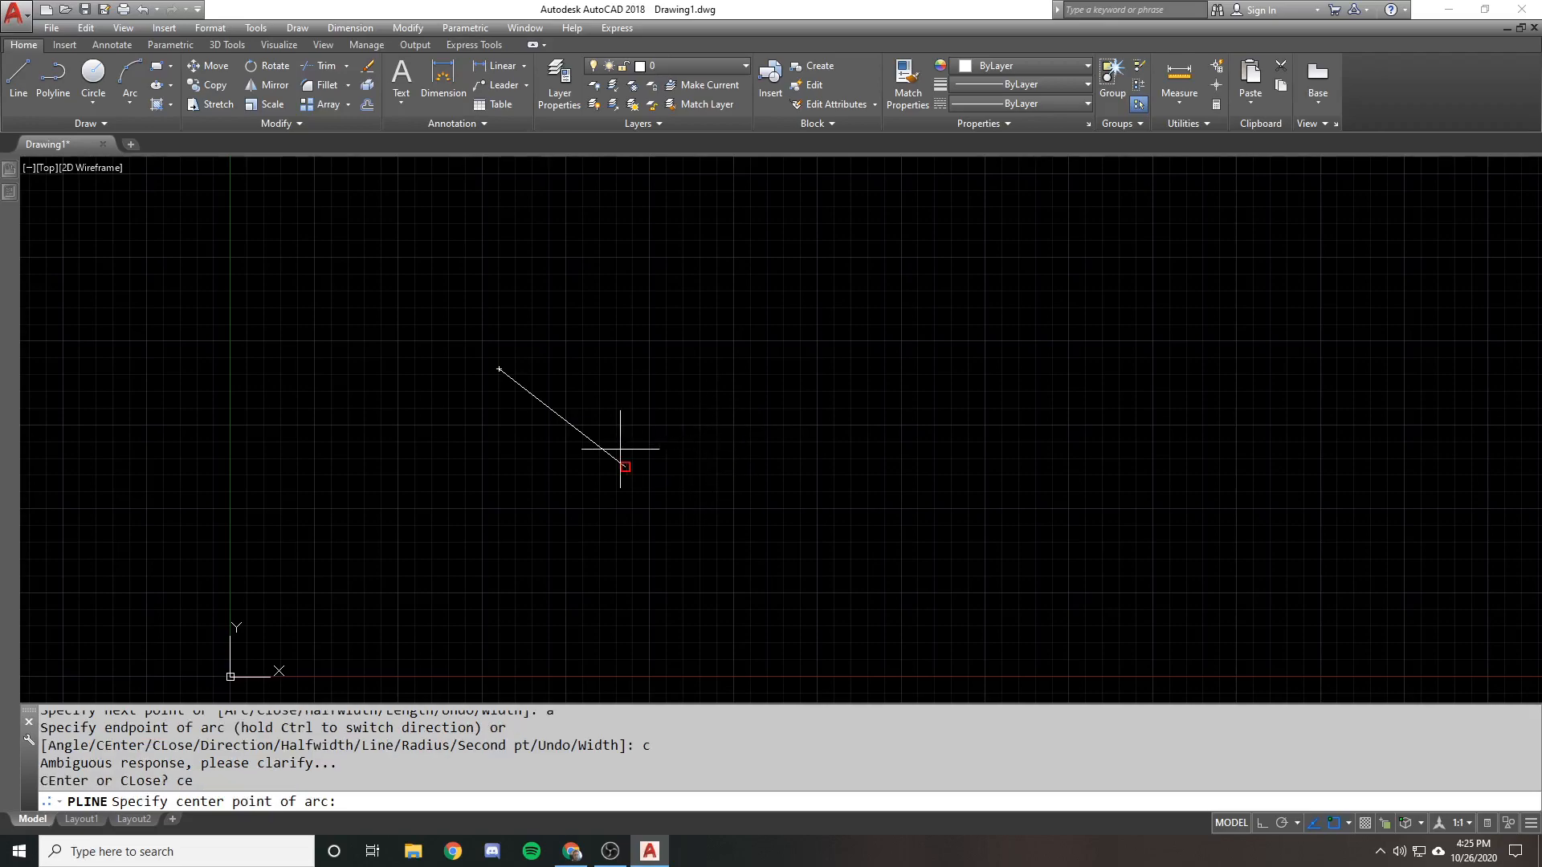
click(728, 448)
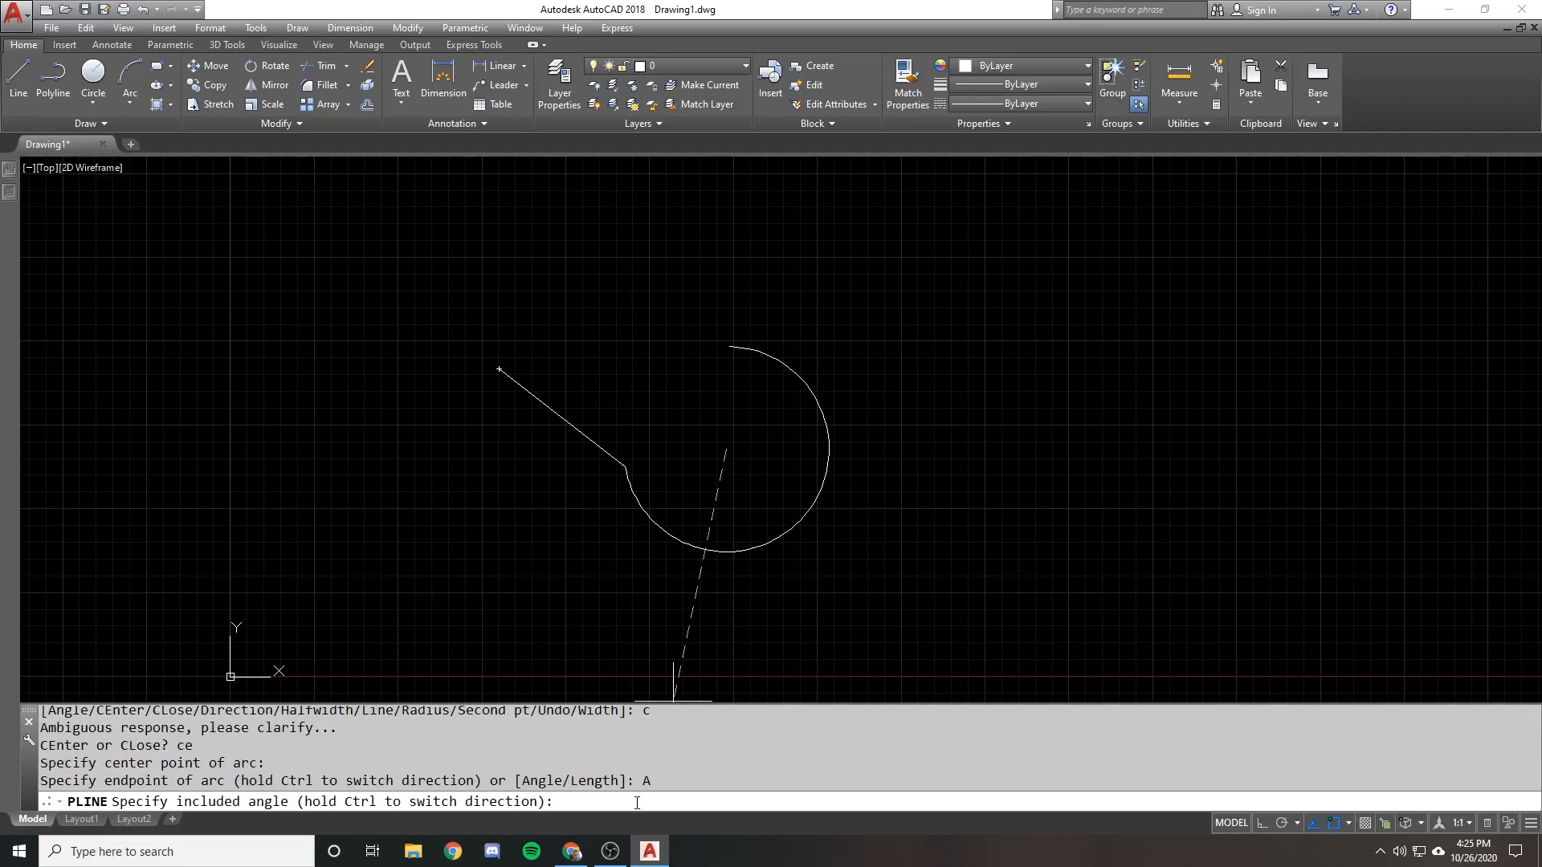
key(Return)
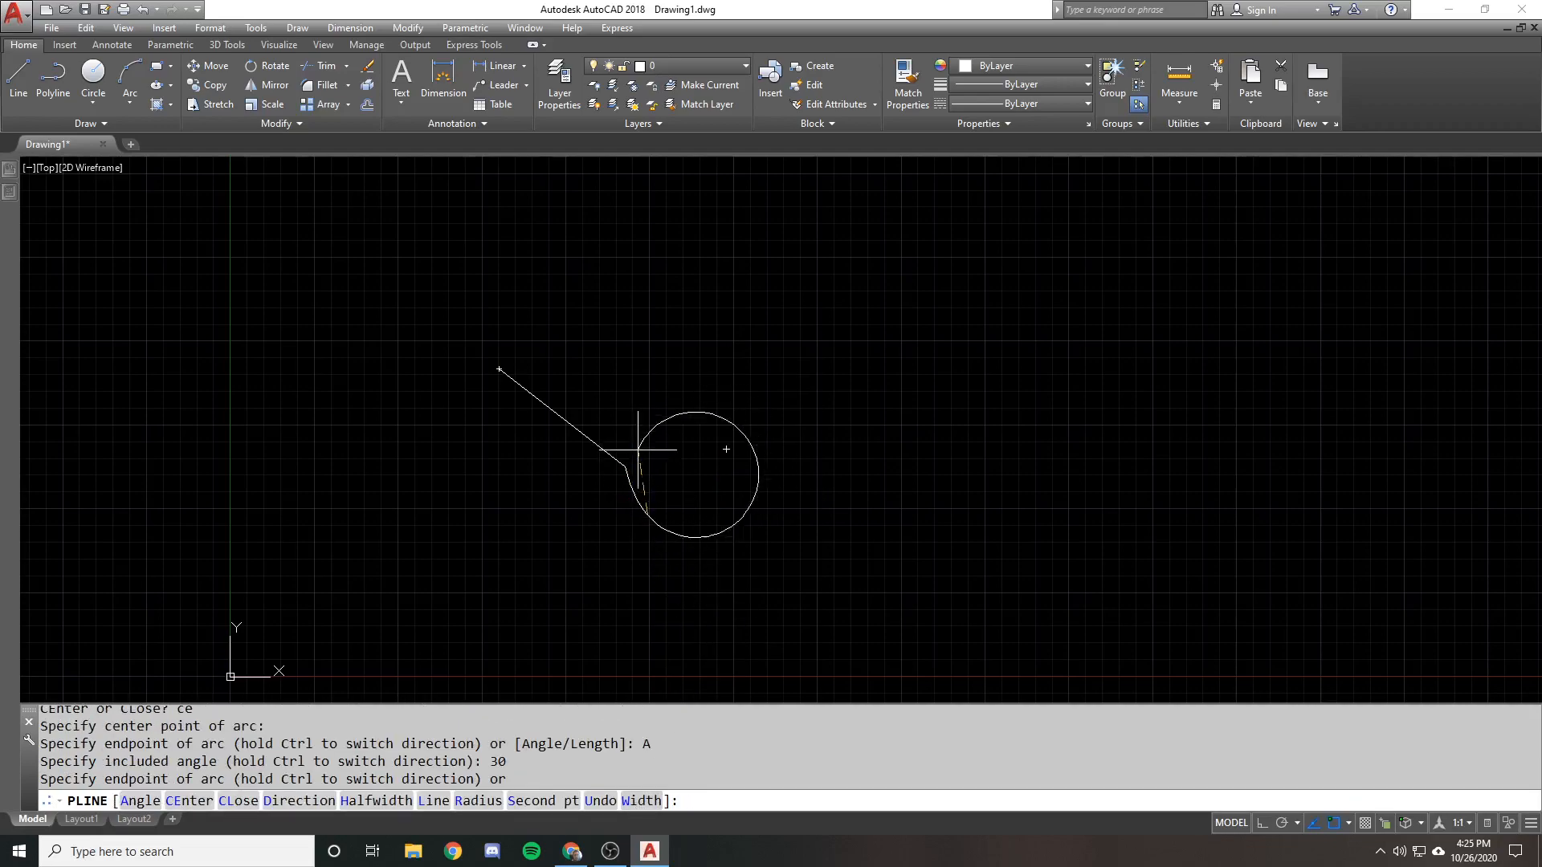
key(Escape)
click(642, 509)
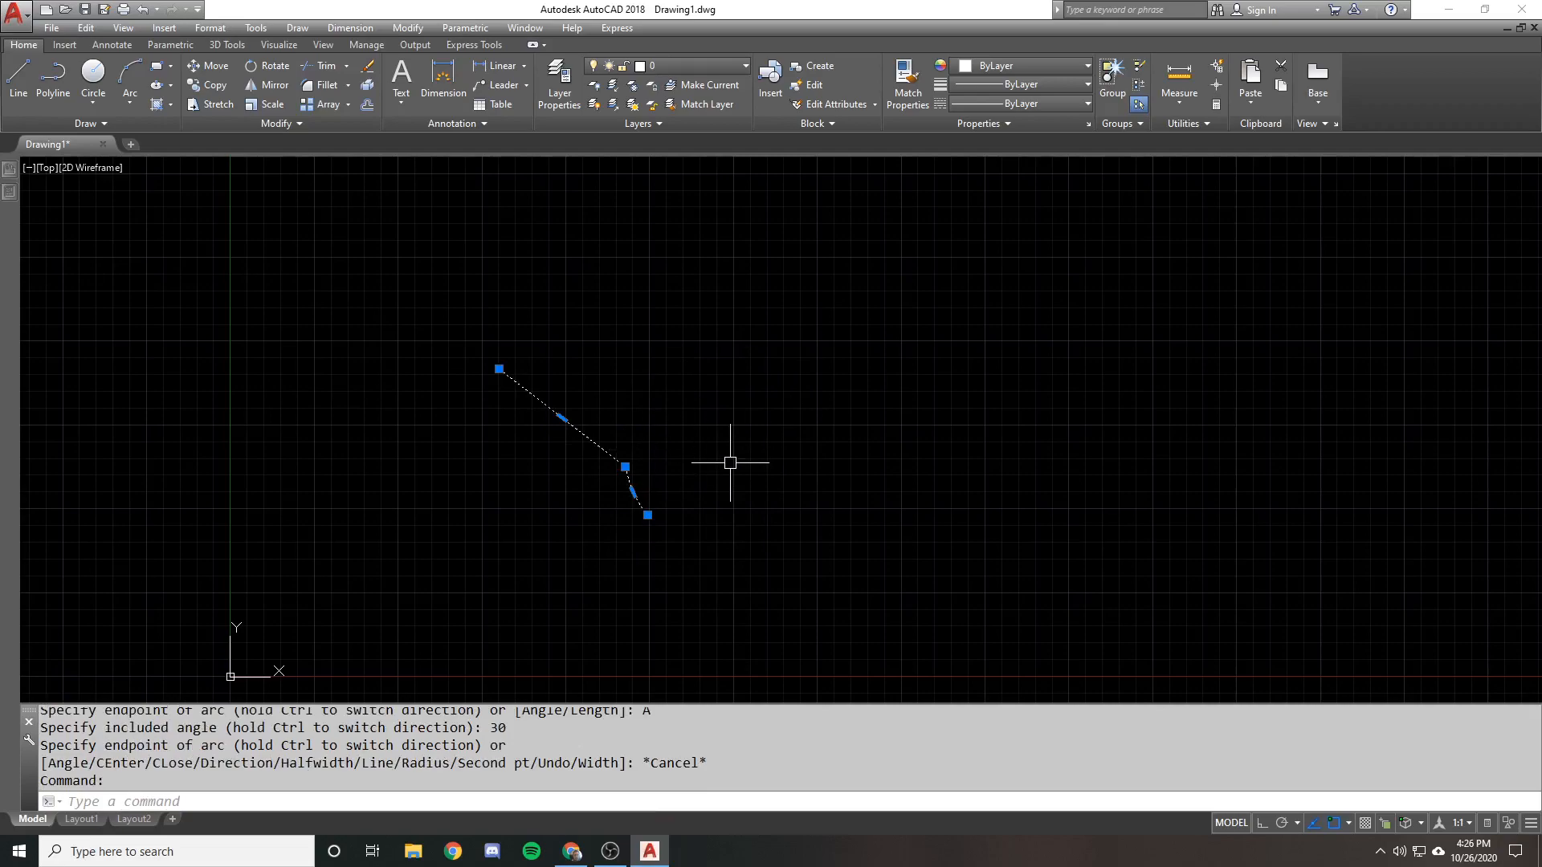
text(e)
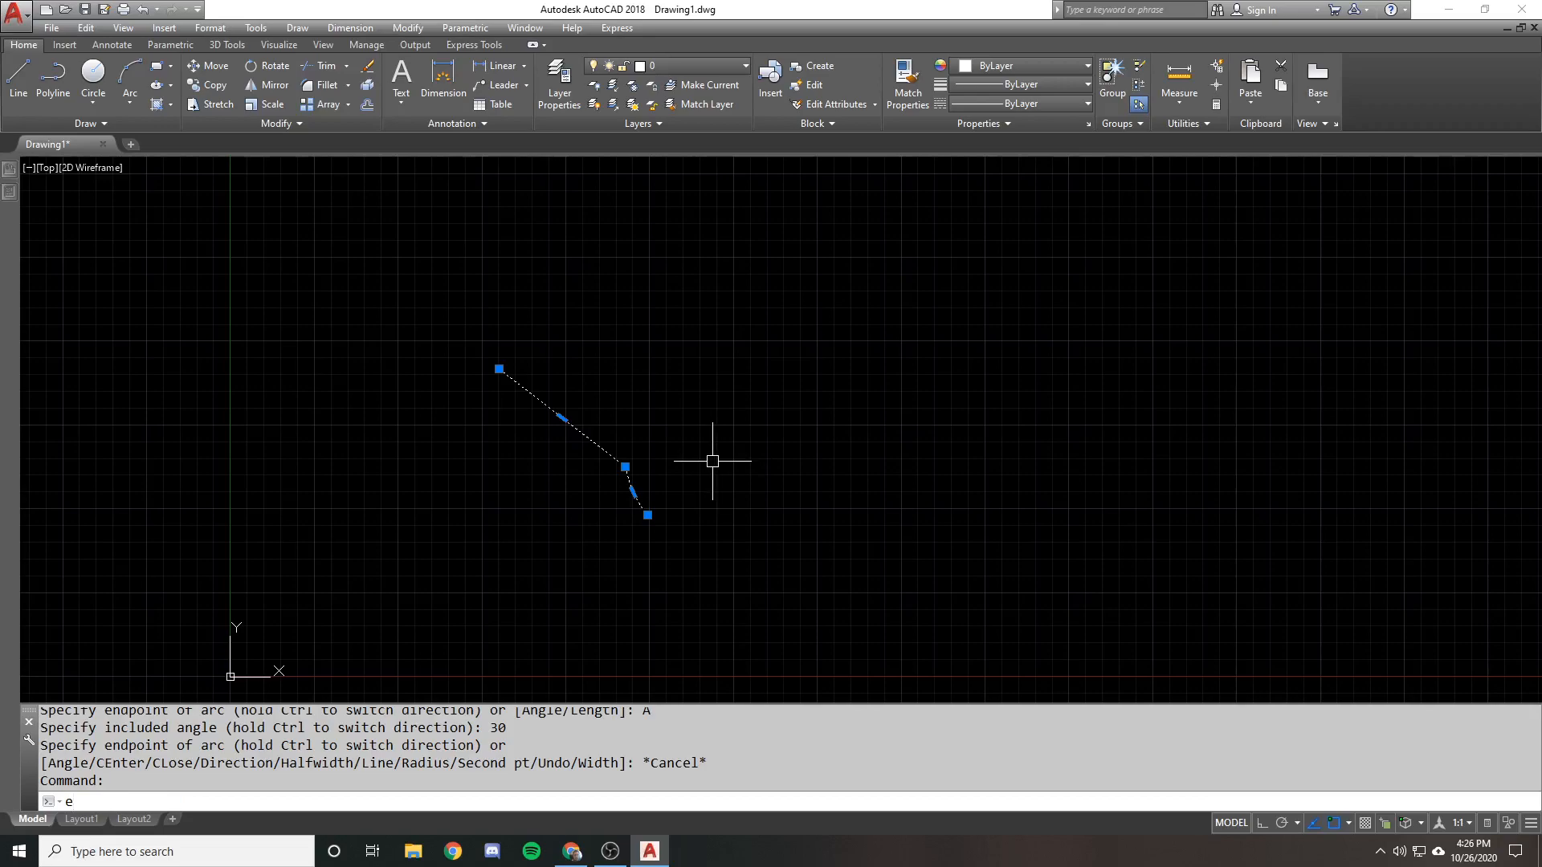
key(Escape)
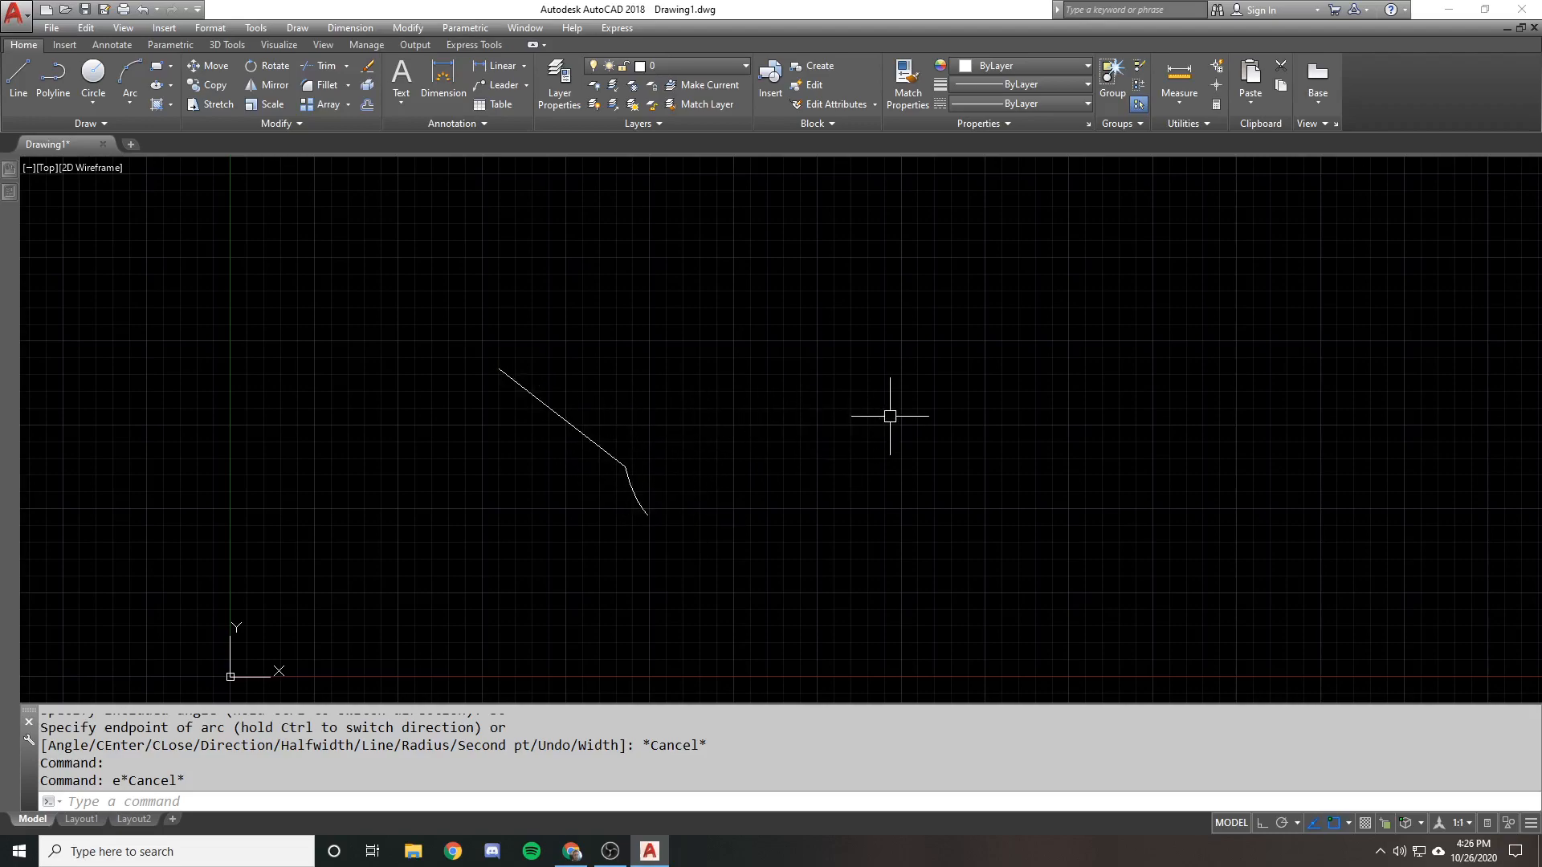
Draw a small circle right of the polyline and copy it horizontally to the right with ortho mode on
text(c)
key(Return)
click(847, 423)
text(co)
key(Return)
click(853, 390)
key(Return)
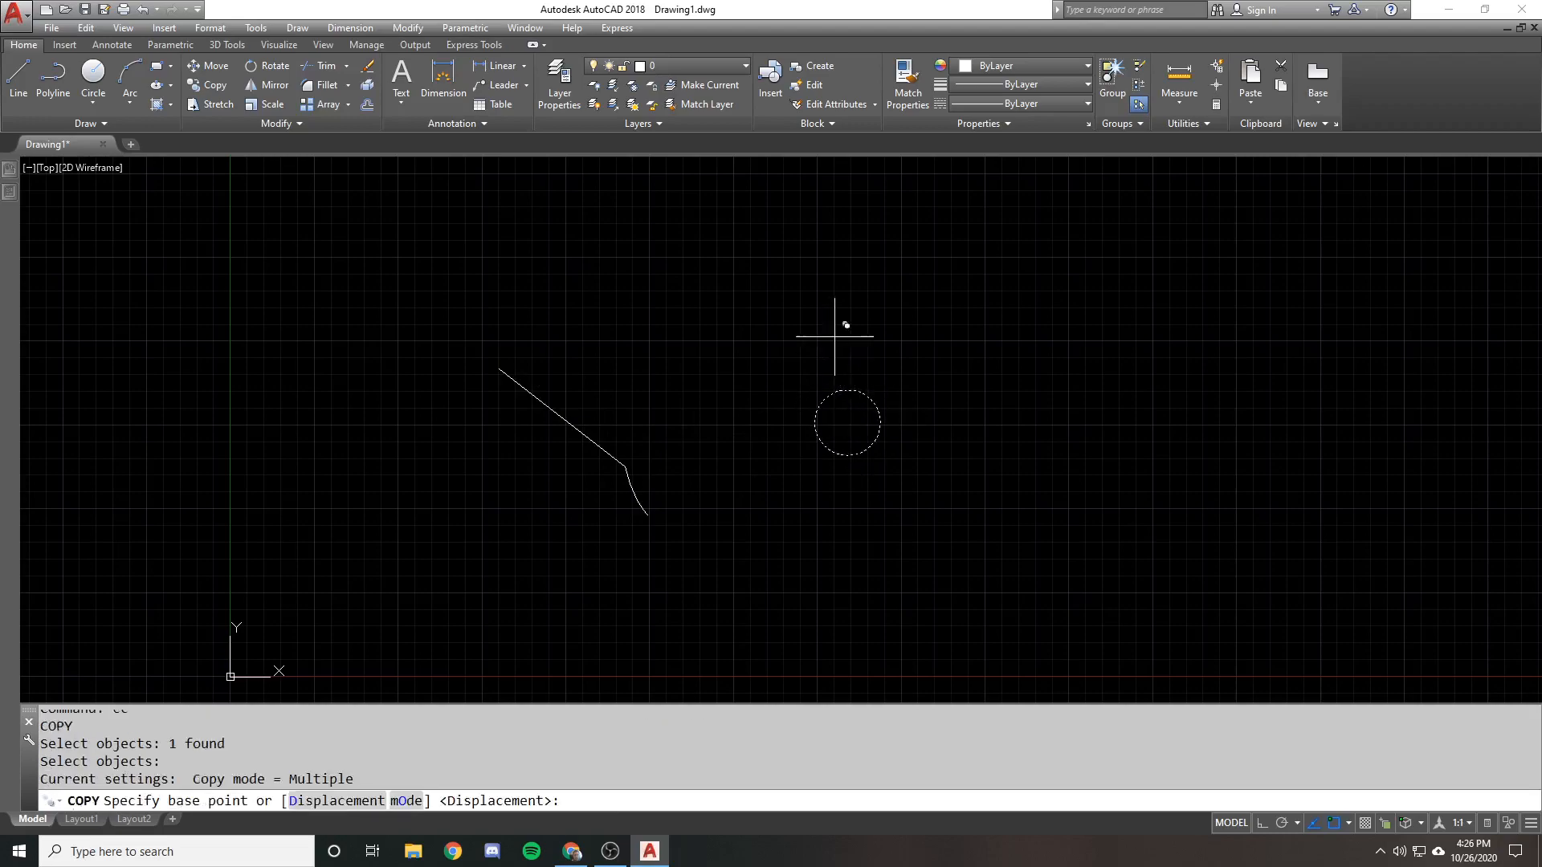
click(832, 331)
key(F8)
click(1068, 331)
key(Return)
Enlarge the copied circle to about twice the radius of the original by stretching its edge outward
text(l)
key(Return)
key(Escape)
click(1061, 395)
click(1081, 389)
click(1081, 347)
Draw horizontal lines from the top and bottom of the small circle to the large circle
text(l)
key(Return)
click(872, 383)
click(1060, 390)
key(Return)
key(Return)
click(847, 455)
Trim the circle arcs and line ends inside the shape to leave one continuous keyhole-like outline
text(tr)
key(Return)
click(1050, 491)
click(990, 350)
click(991, 399)
click(1043, 527)
click(1025, 389)
key(Return)
click(1036, 391)
click(1036, 455)
click(1007, 424)
key(Return)
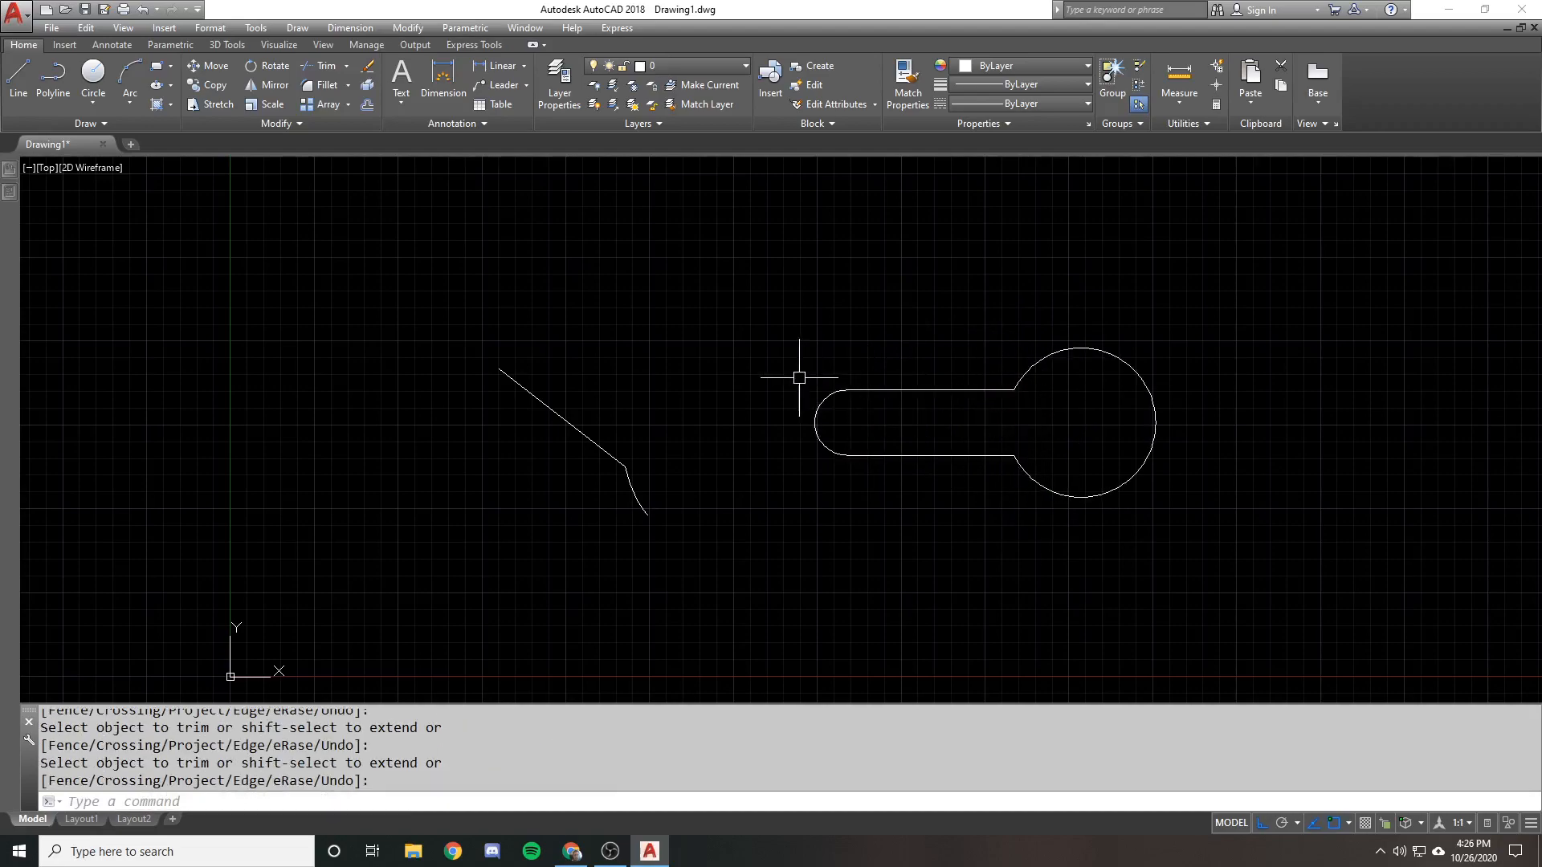
Erase the polyline and the keyhole-like outline from the drawing
scroll(867, 373, down, 1)
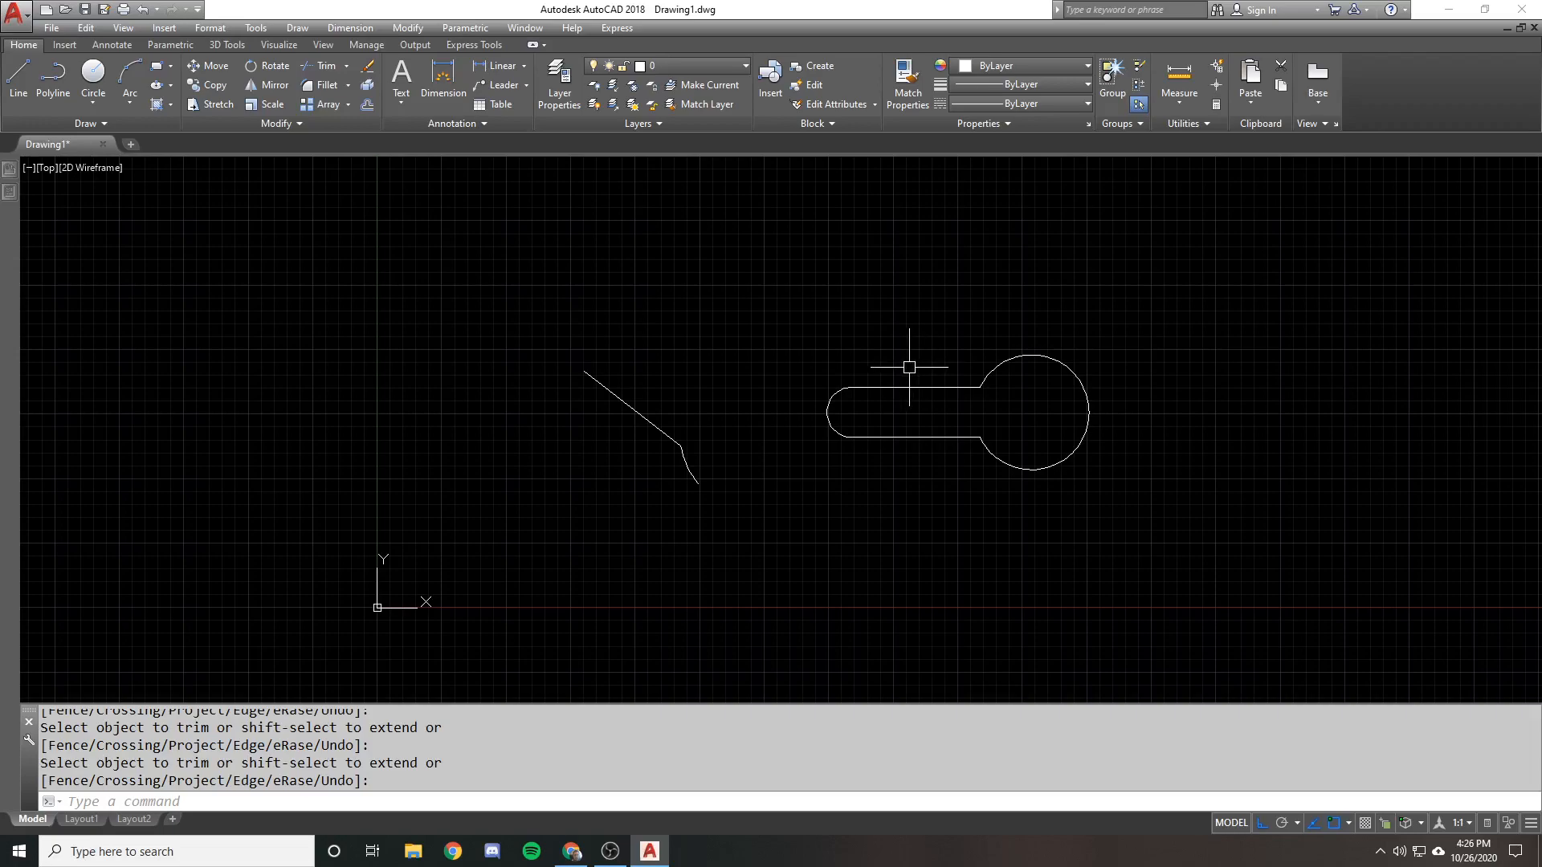
scroll(979, 394, up, 1)
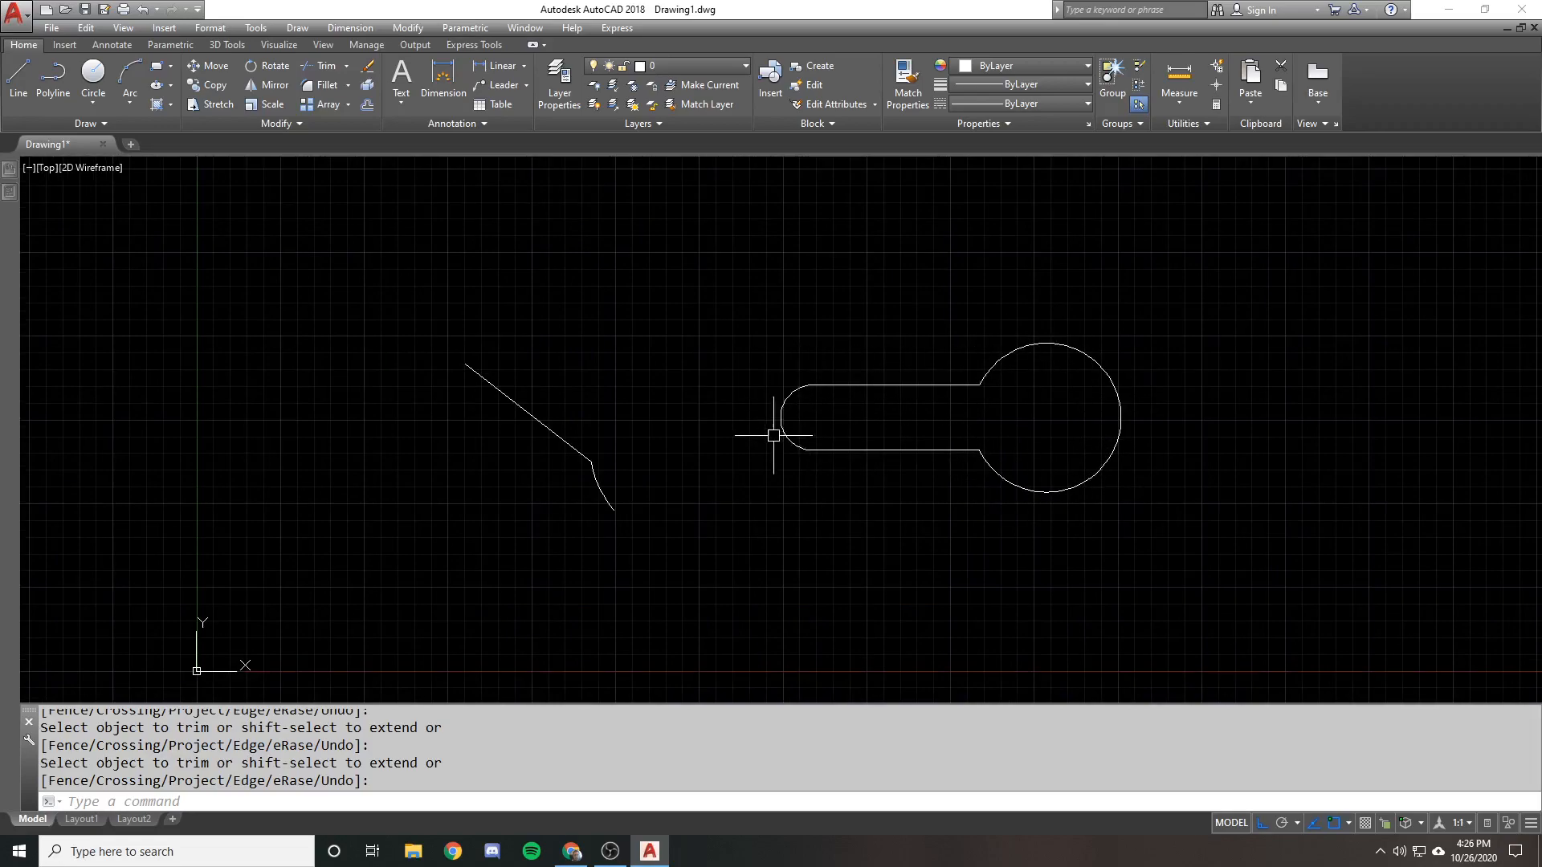
scroll(802, 404, down, 2)
scroll(804, 405, up, 1)
text(e)
key(space)
click(1116, 509)
click(534, 331)
key(space)
middle_drag(492, 401, 598, 377)
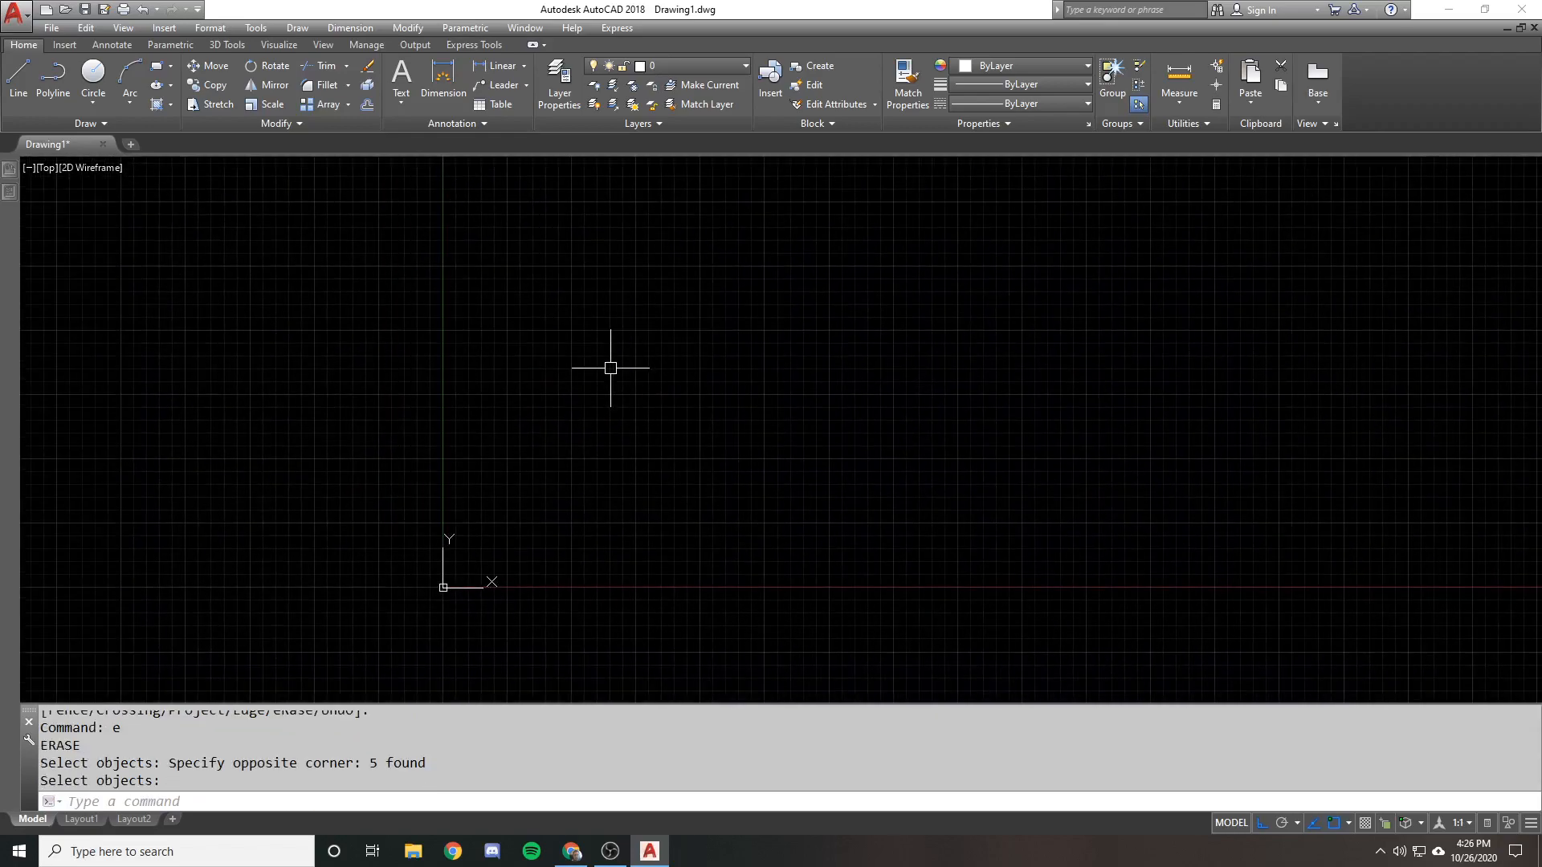
Draw a circle centered at 0,0, defining its size by diameter
text(c)
key(space)
text(00)
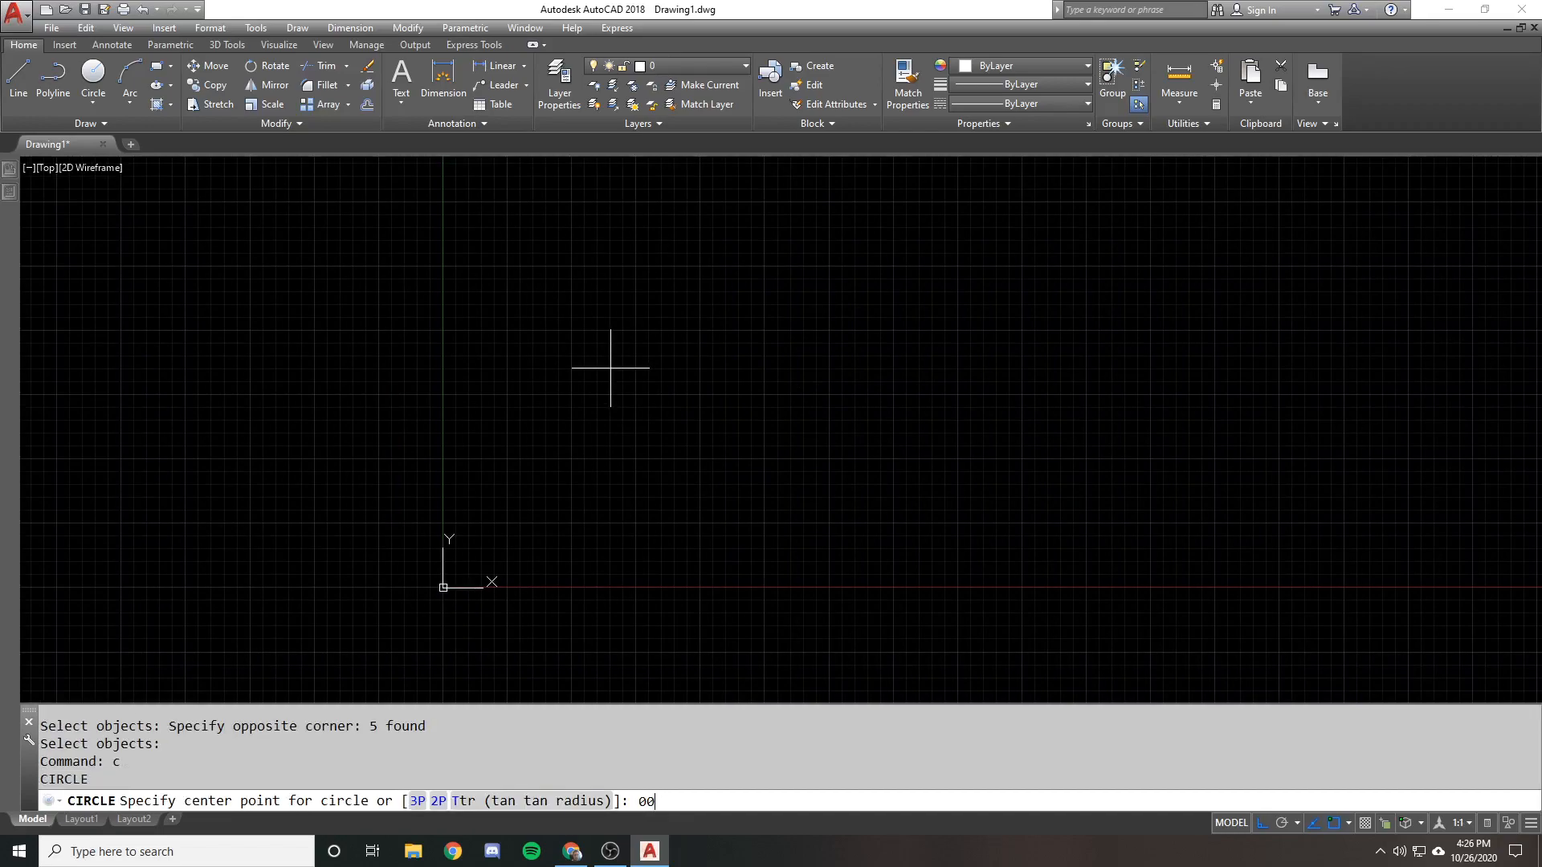
key(space)
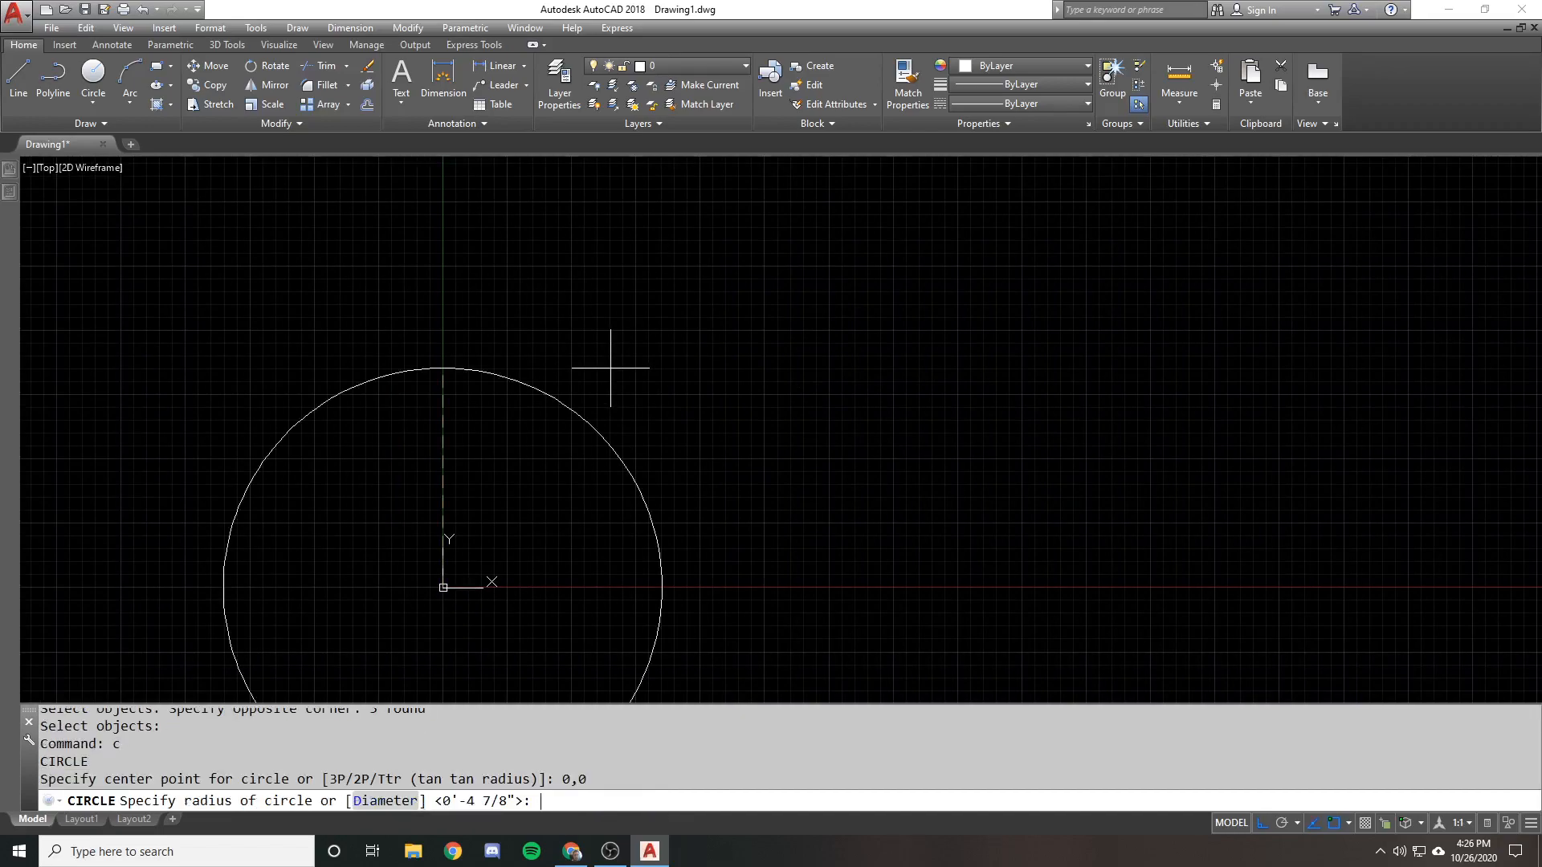
text(d)
key(space)
key(space)
scroll(427, 629, up, 5)
Copy the circle at the origin 30 inches horizontally to the right
text(cc)
key(space)
click(447, 485)
key(space)
click(376, 389)
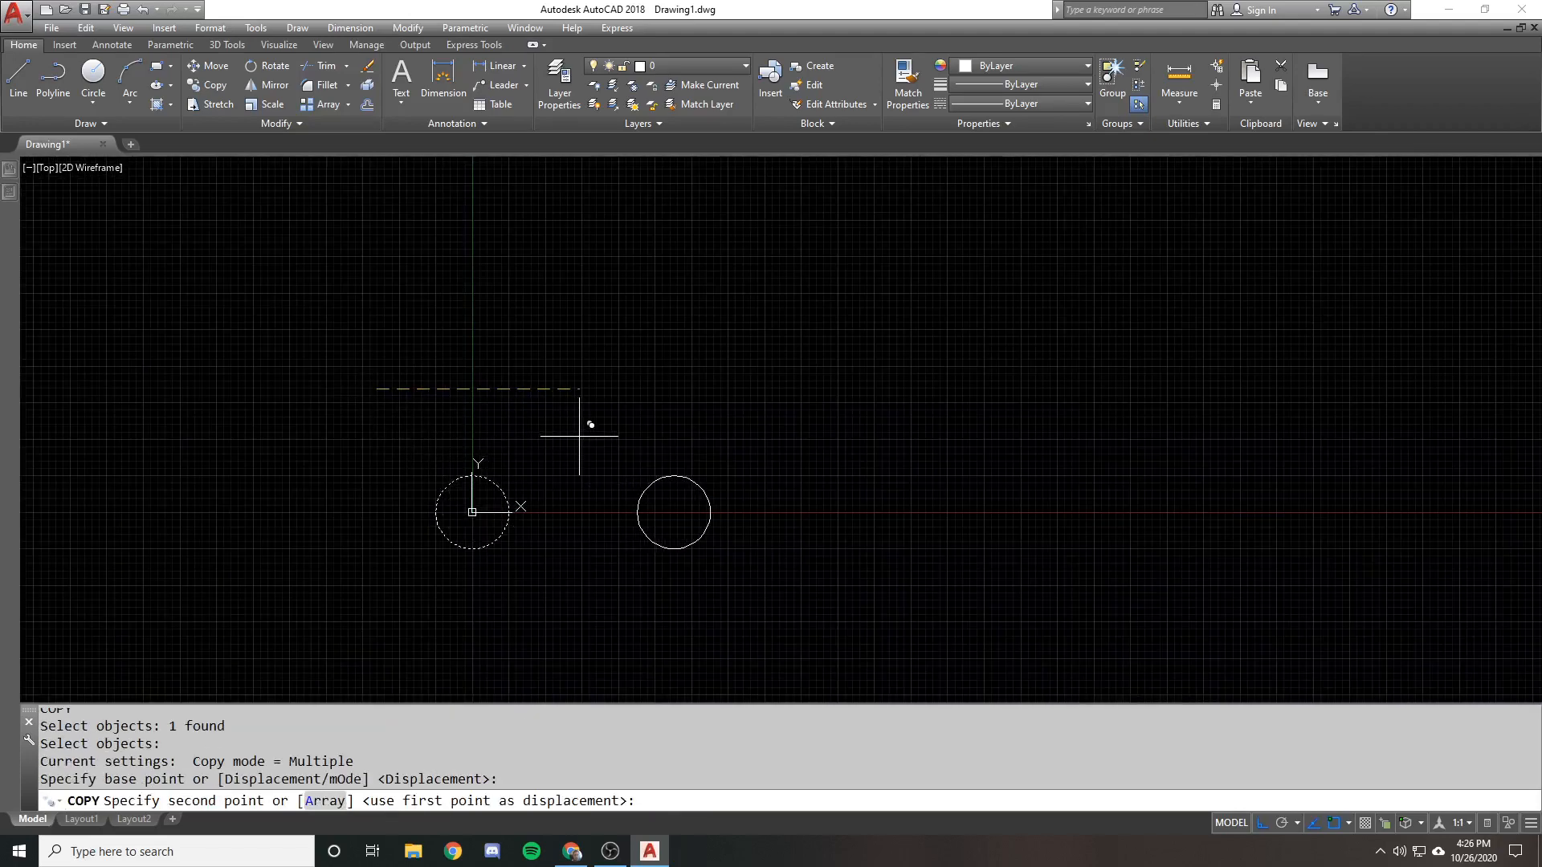
text(30)
key(space)
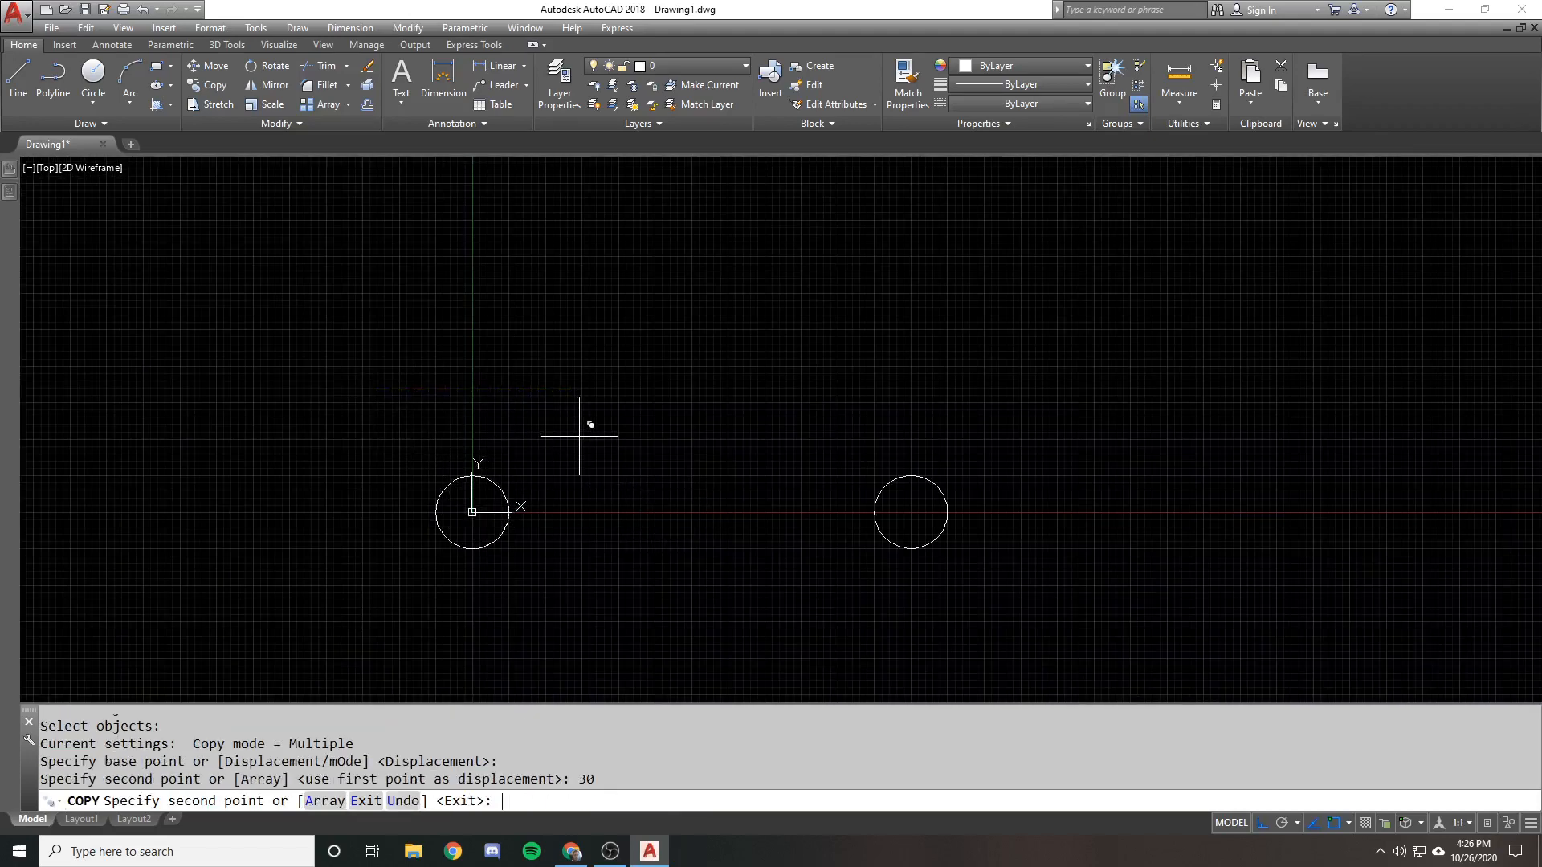
key(Escape)
Enlarge the copied circle by changing its diameter to about three times that of the circle at the origin
drag(952, 552, 889, 452)
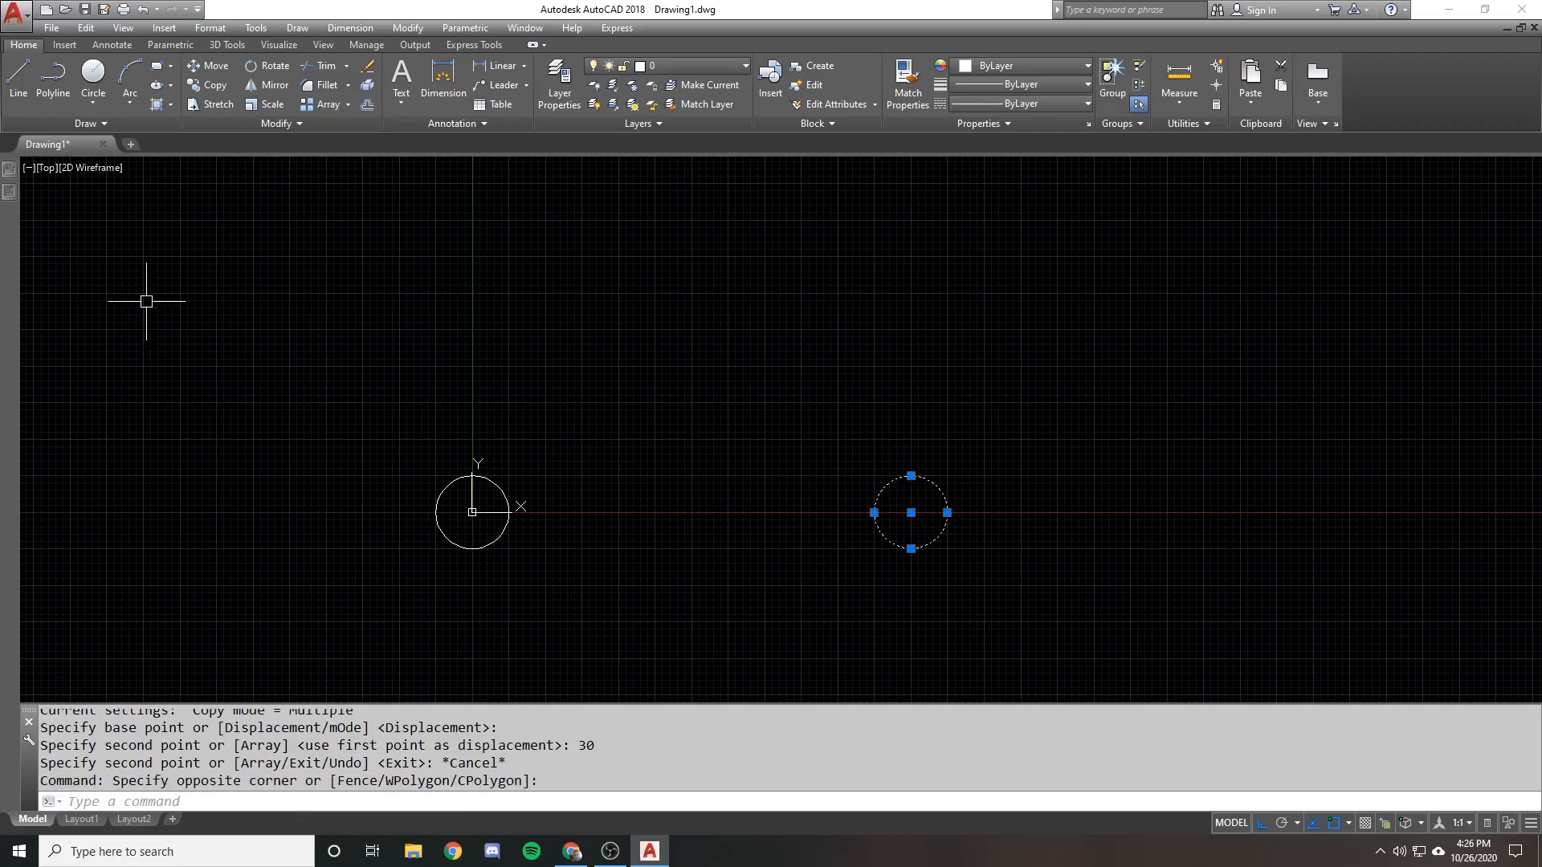
key(ctrl+1)
click(270, 465)
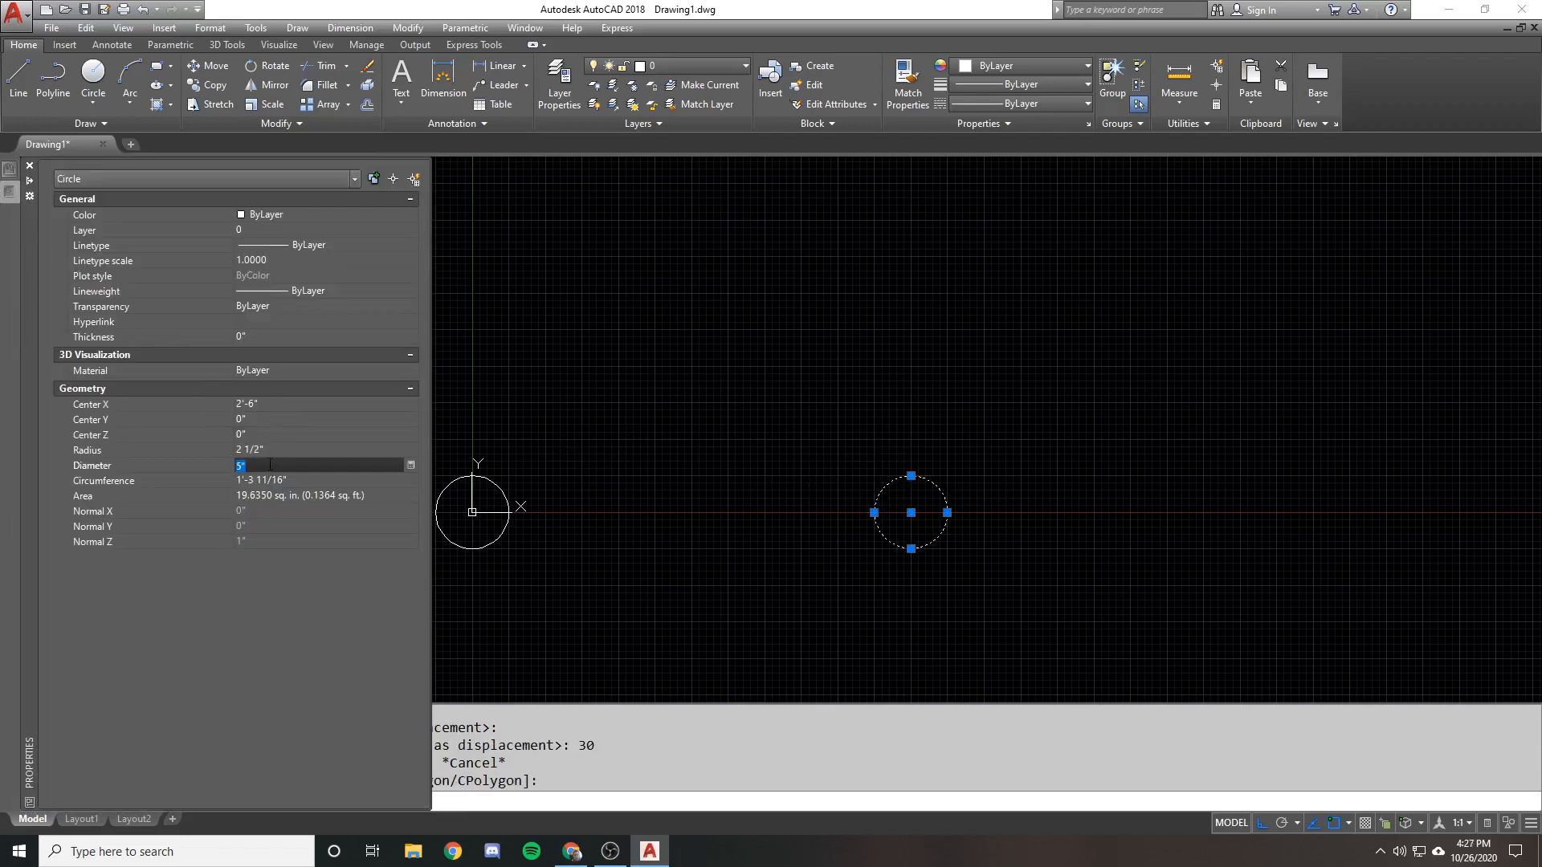
key(Return)
key(Escape)
key(ctrl+1)
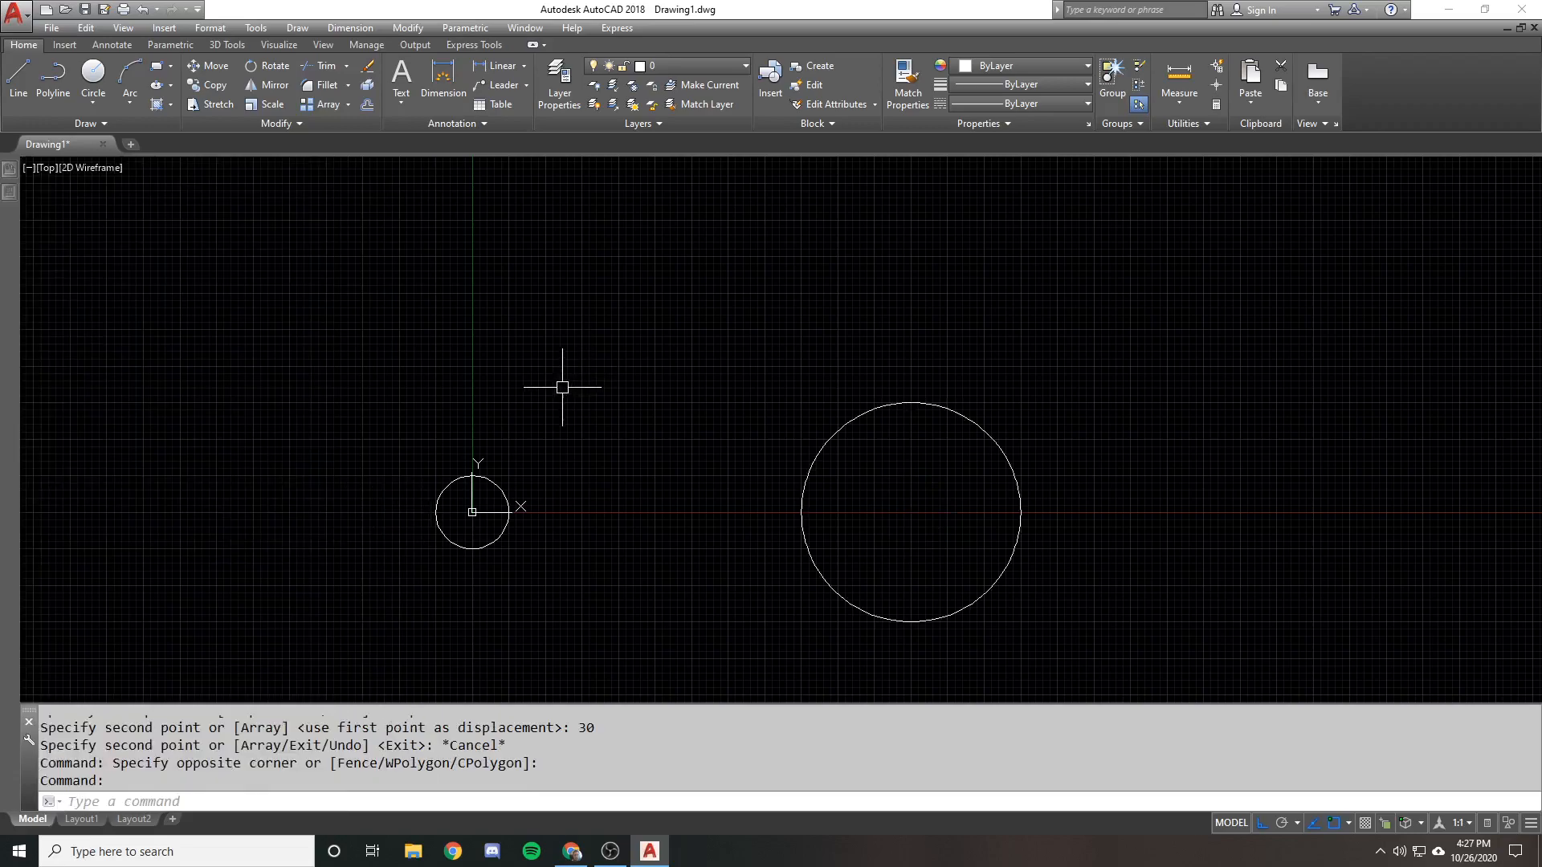
Draw two horizontal lines from the top and bottom of the small circle across to the large circle
text(l)
key(Return)
click(473, 476)
click(879, 484)
key(Return)
key(Return)
click(473, 549)
click(880, 550)
key(Return)
Trim the inner circle arcs and the line ends inside the large circle to leave a keyhole-like outline
text(tr)
key(Return)
click(852, 567)
click(801, 464)
key(Return)
click(933, 564)
click(870, 465)
click(807, 490)
key(Return)
click(586, 542)
click(530, 466)
key(Return)
click(536, 481)
click(534, 479)
key(Return)
key(Return)
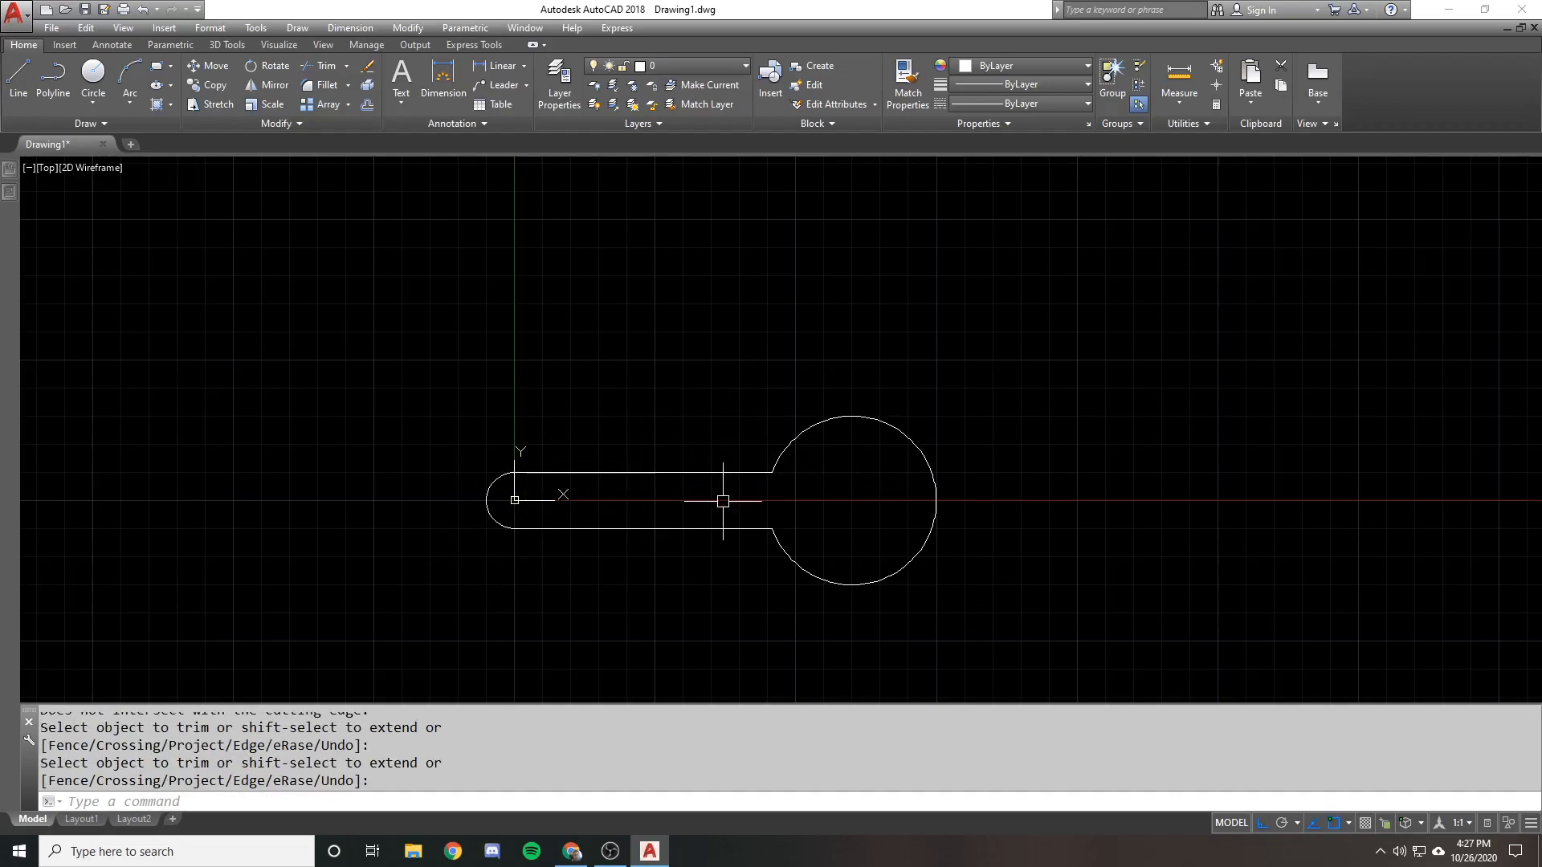
Draw a horizontal polyline segment above the keyhole outline and switch the polyline to arc mode
middle_drag(562, 394, 574, 502)
text(pl)
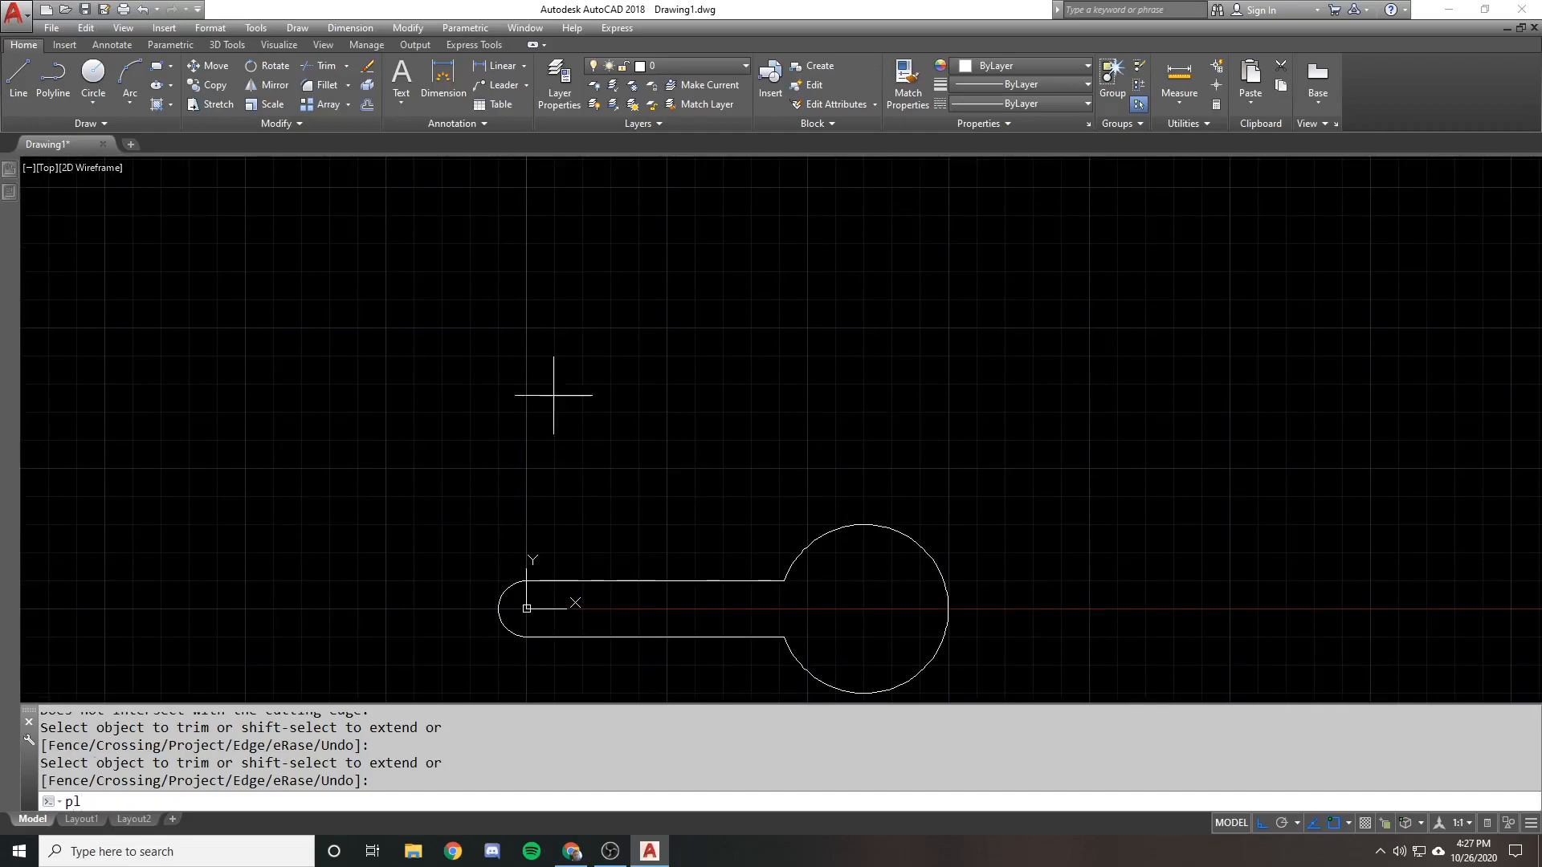
key(Return)
click(536, 404)
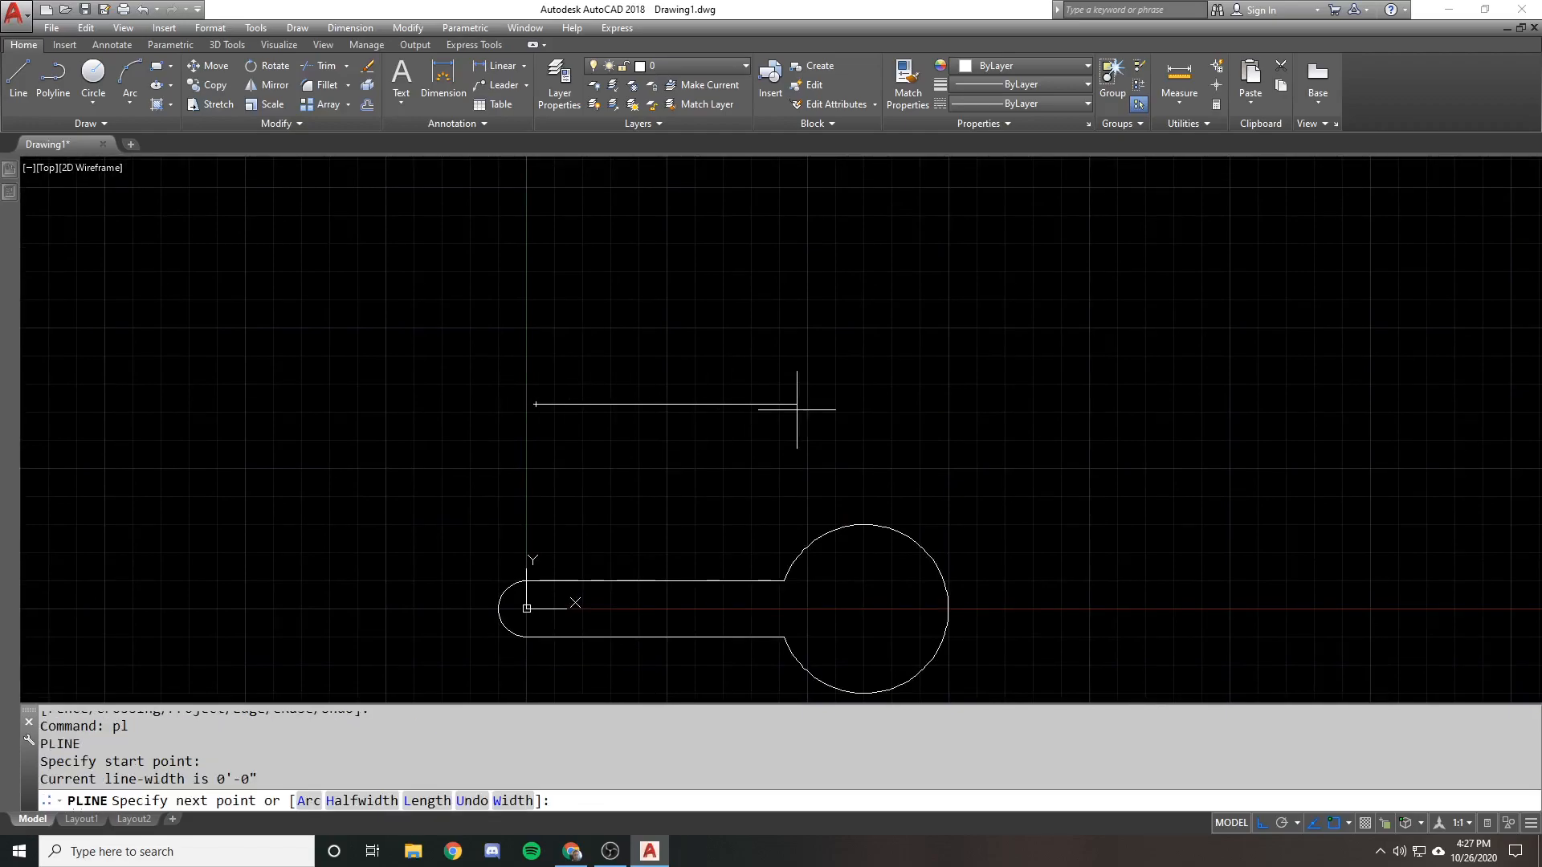
click(779, 406)
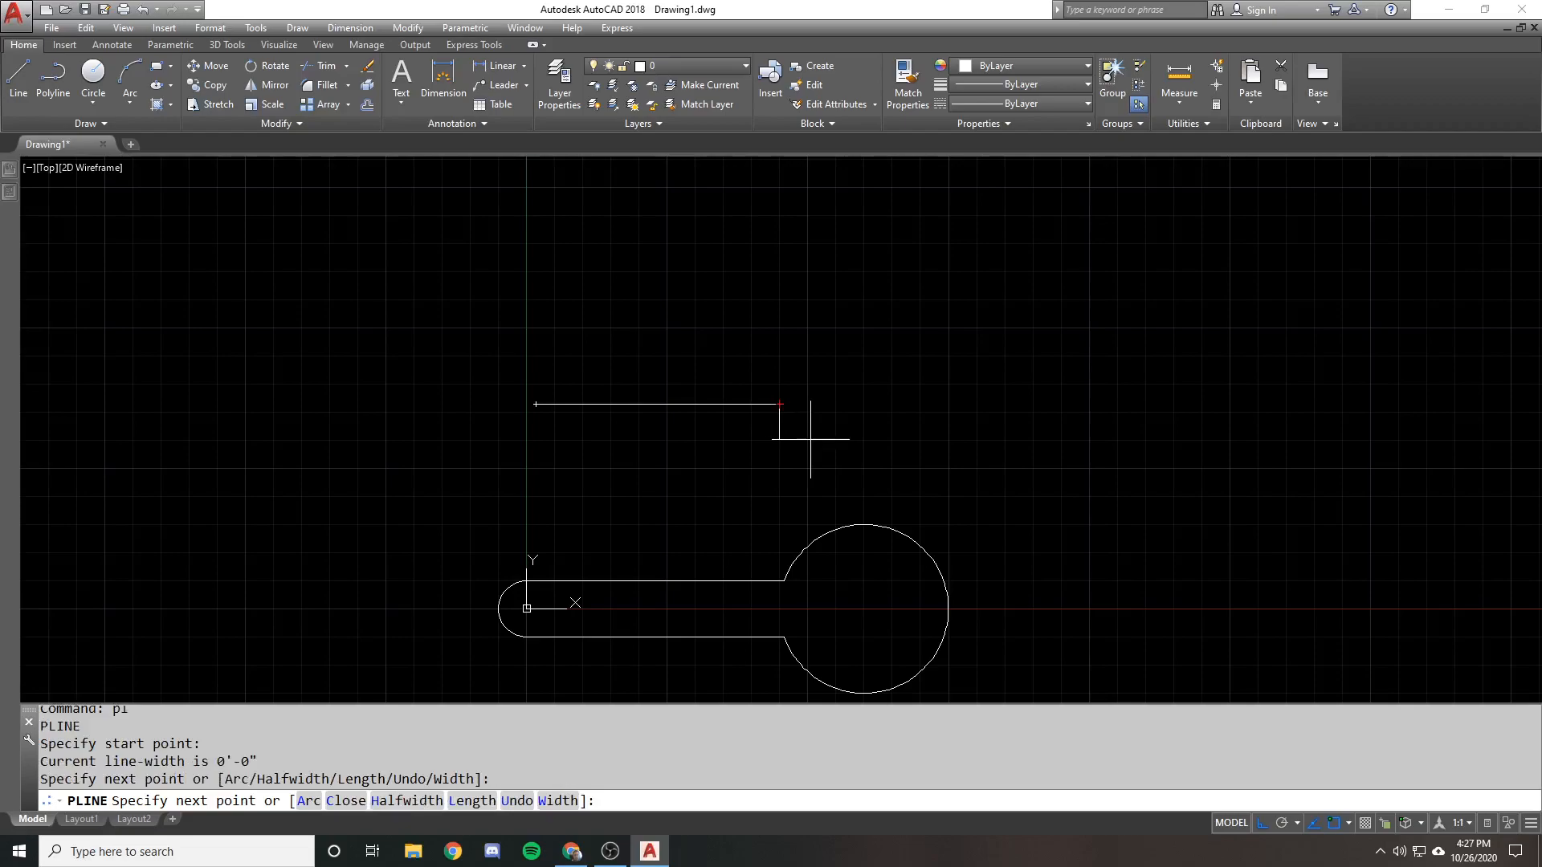
text(a)
key(Return)
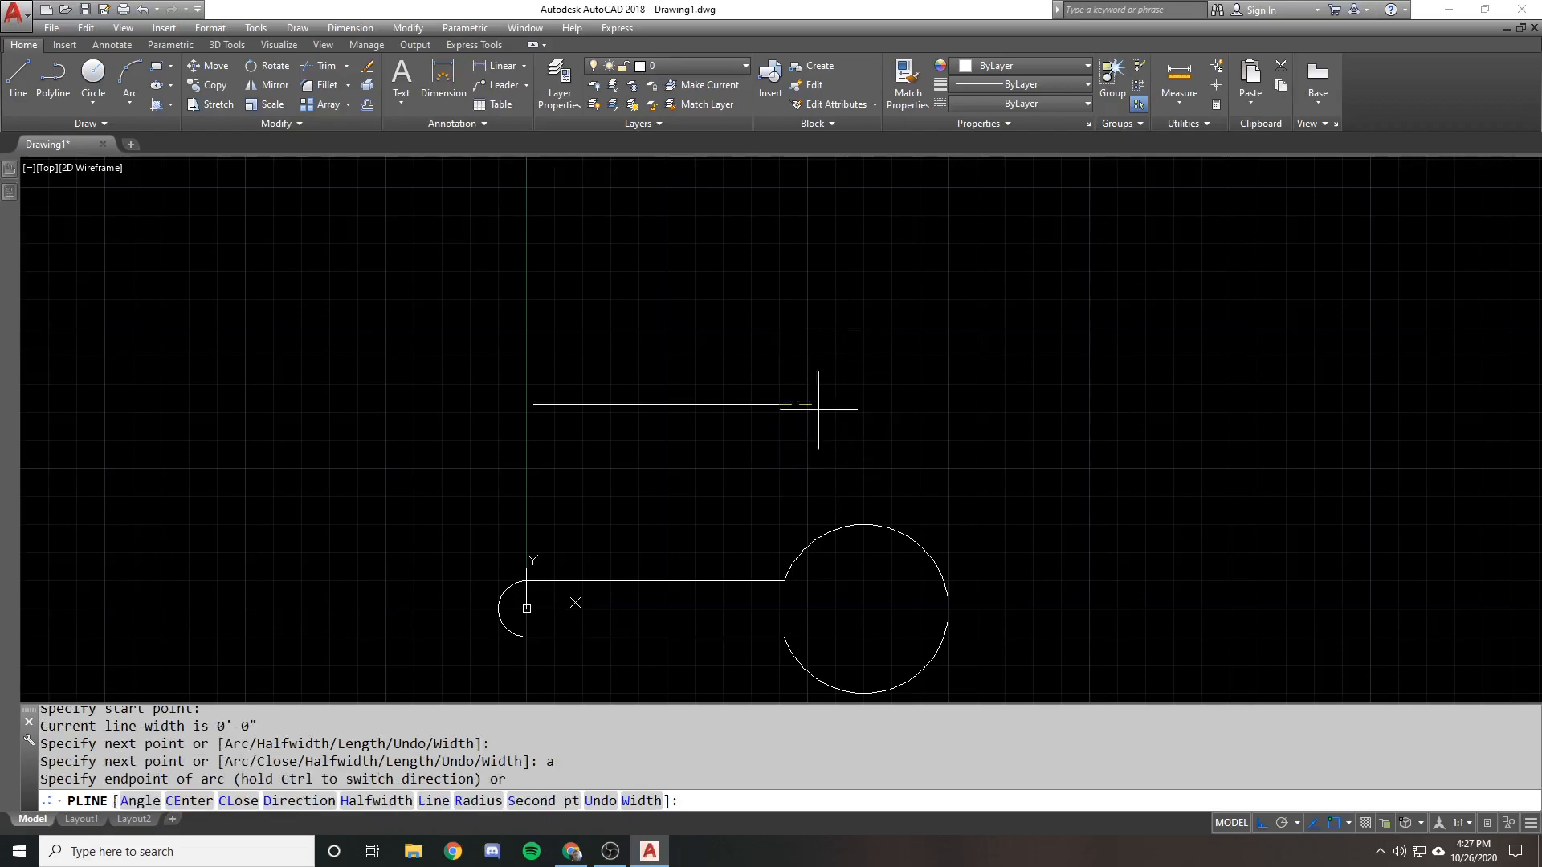
End the polyline command and erase the horizontal segment above the keyhole outline
key(Escape)
click(760, 412)
click(706, 351)
text(e)
key(Return)
scroll(711, 374, down, 1)
middle_drag(735, 432, 712, 348)
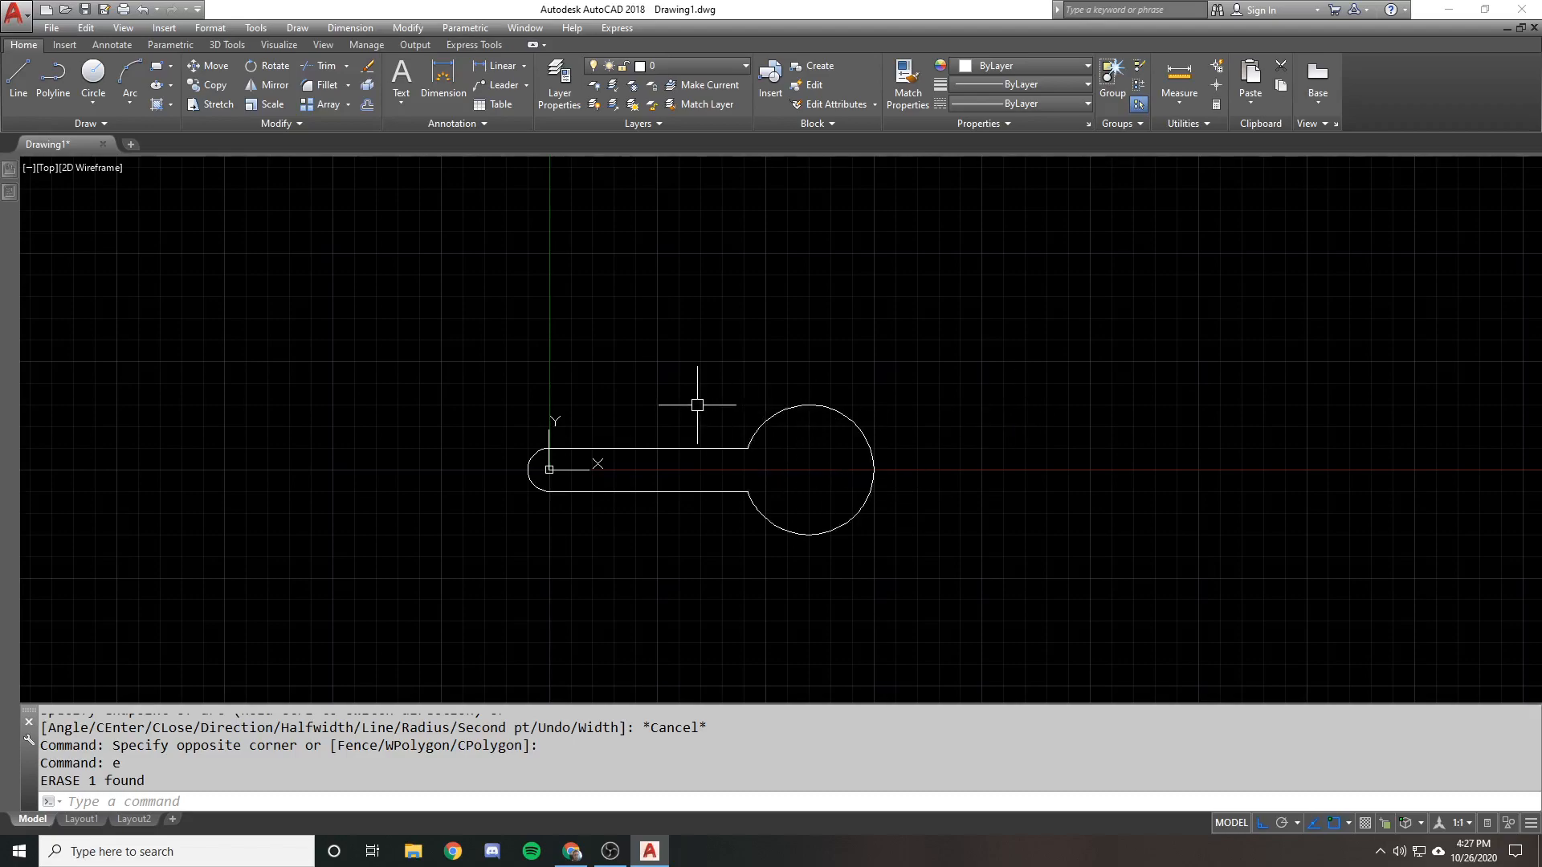
Convert the lower straight line of the keyhole outline into a polyline with PEDIT
scroll(654, 449, up, 1)
scroll(665, 417, down, 1)
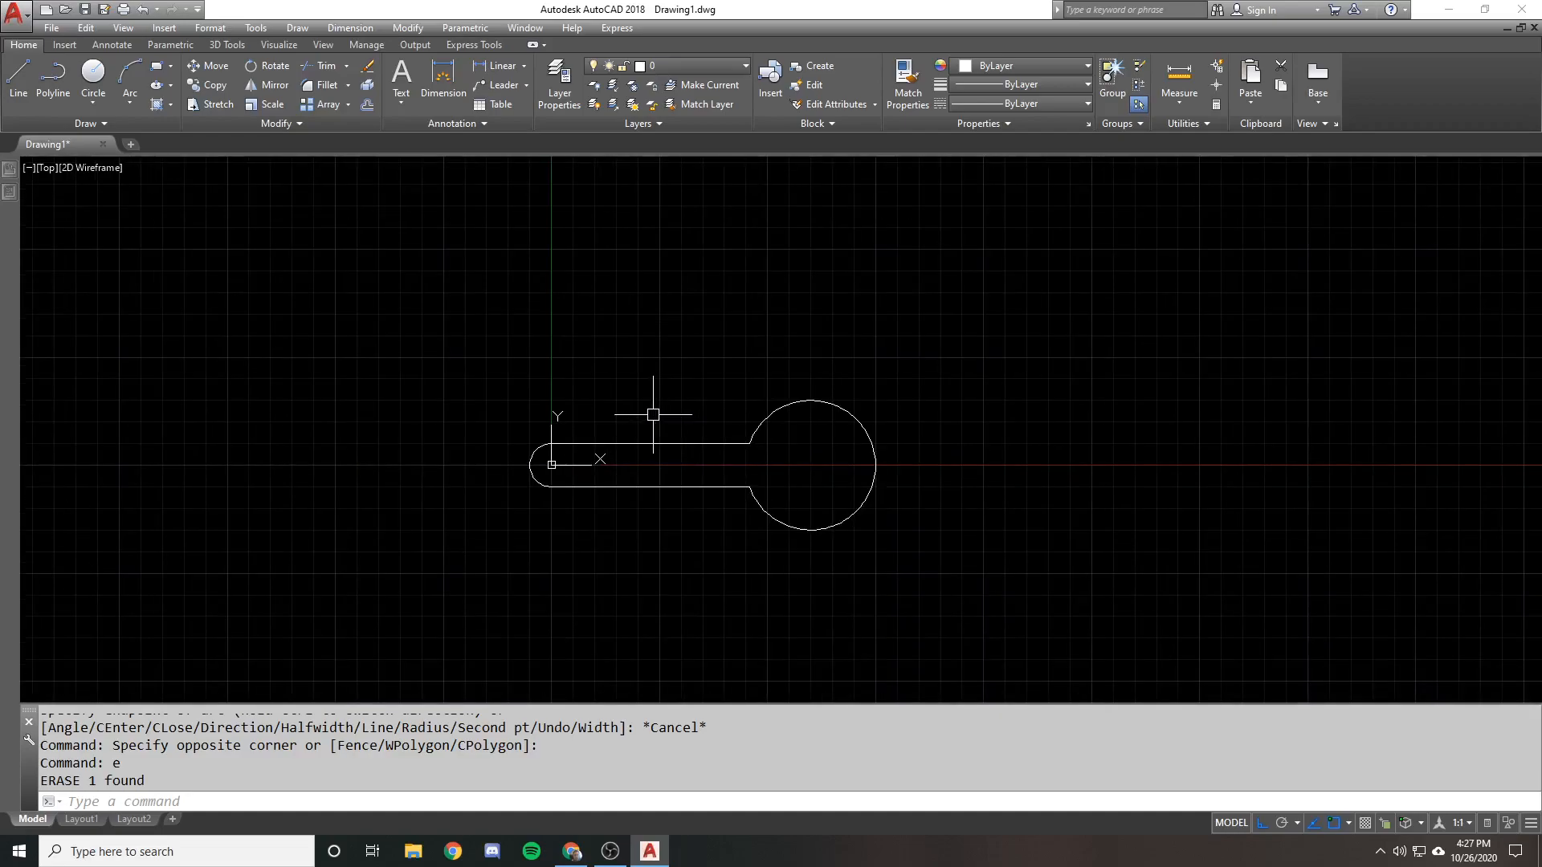
text(pedit)
key(Return)
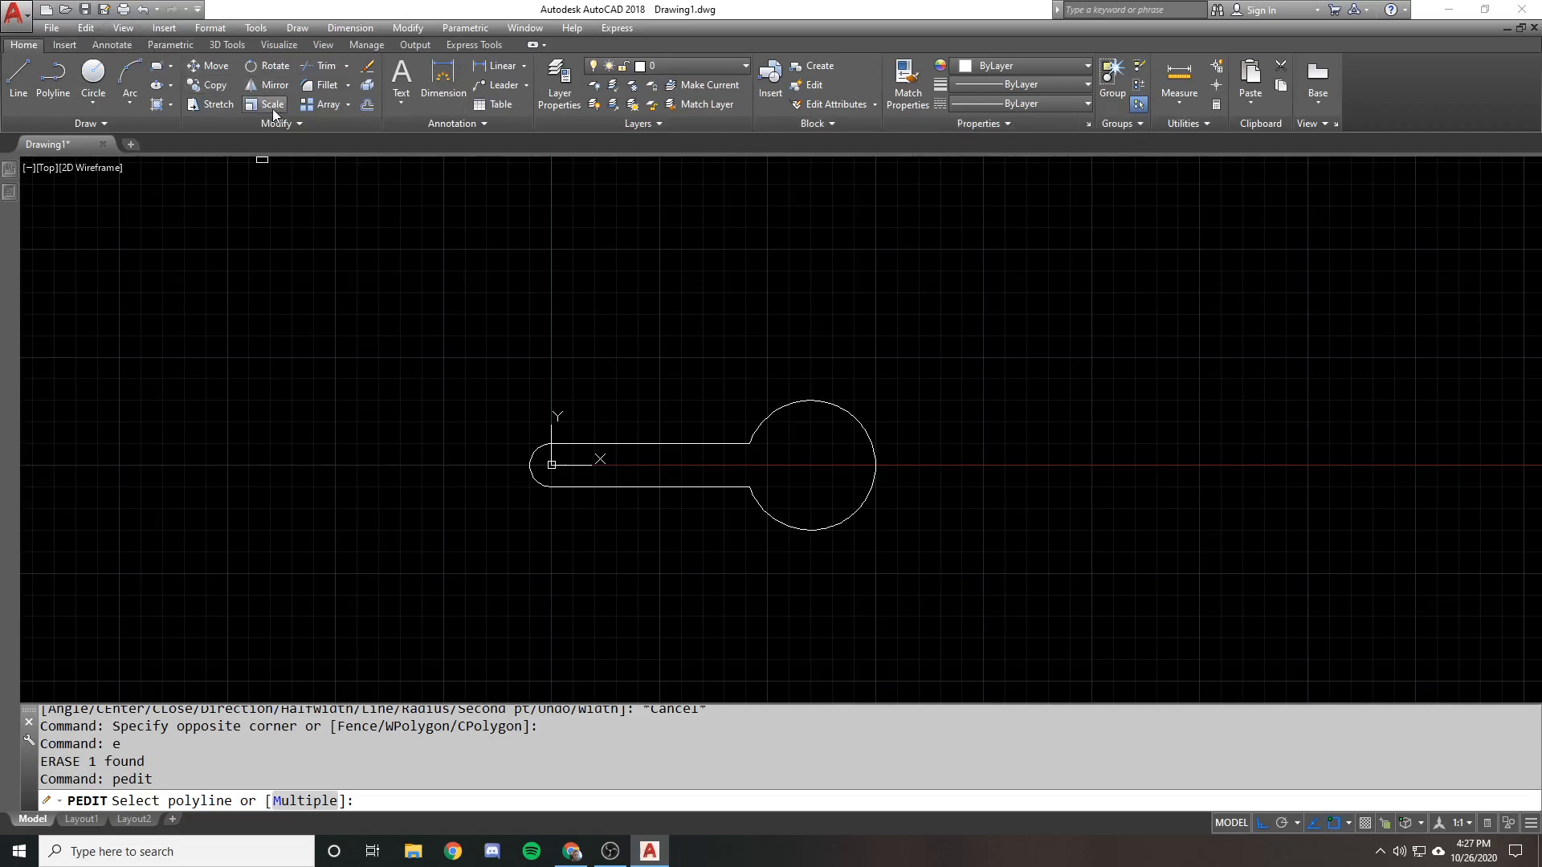
click(332, 126)
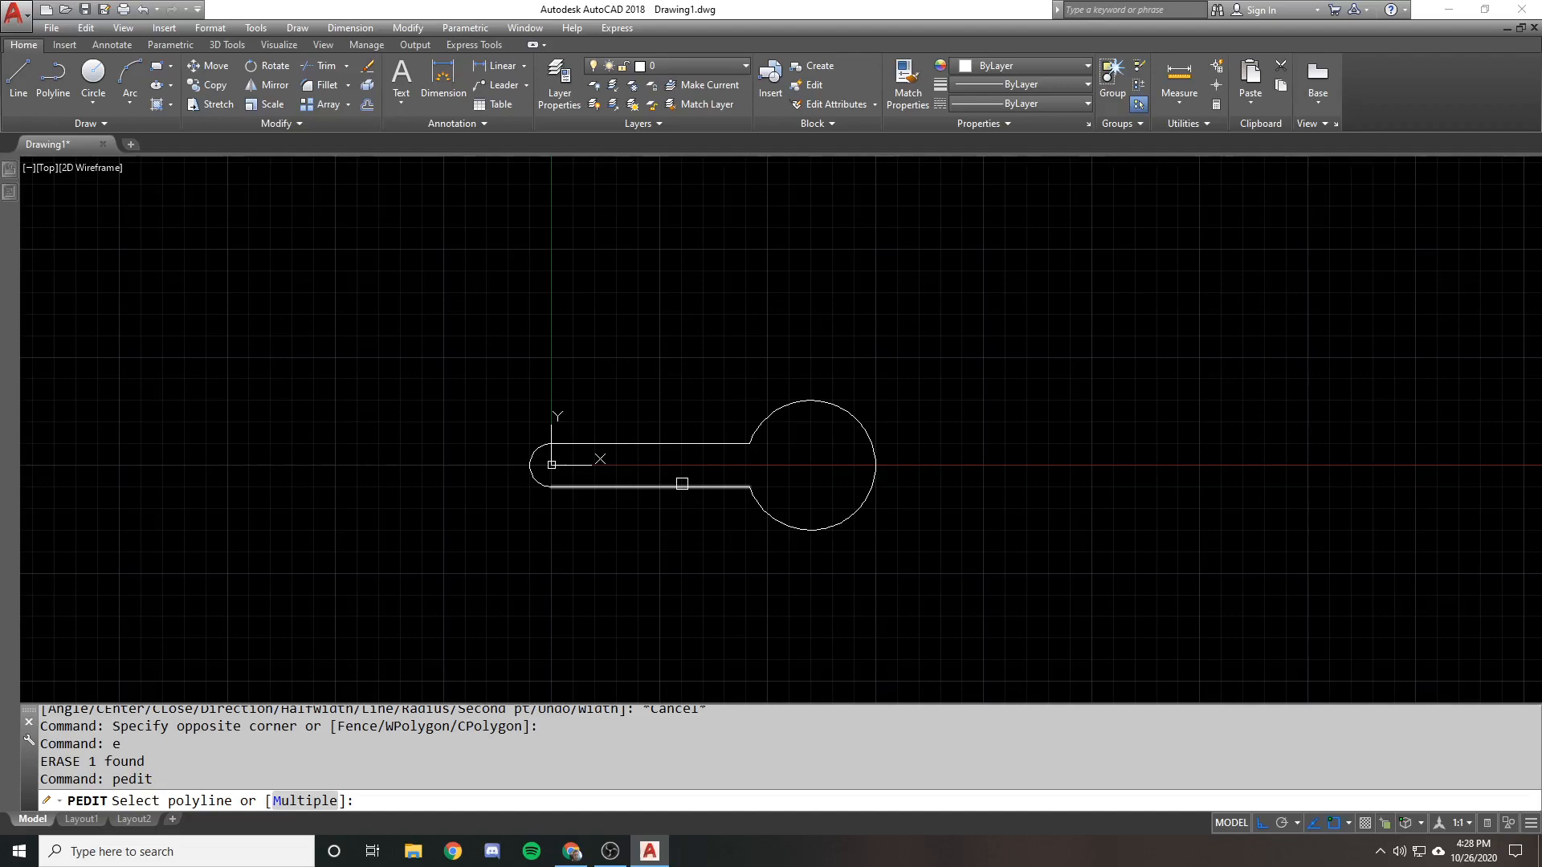
click(681, 483)
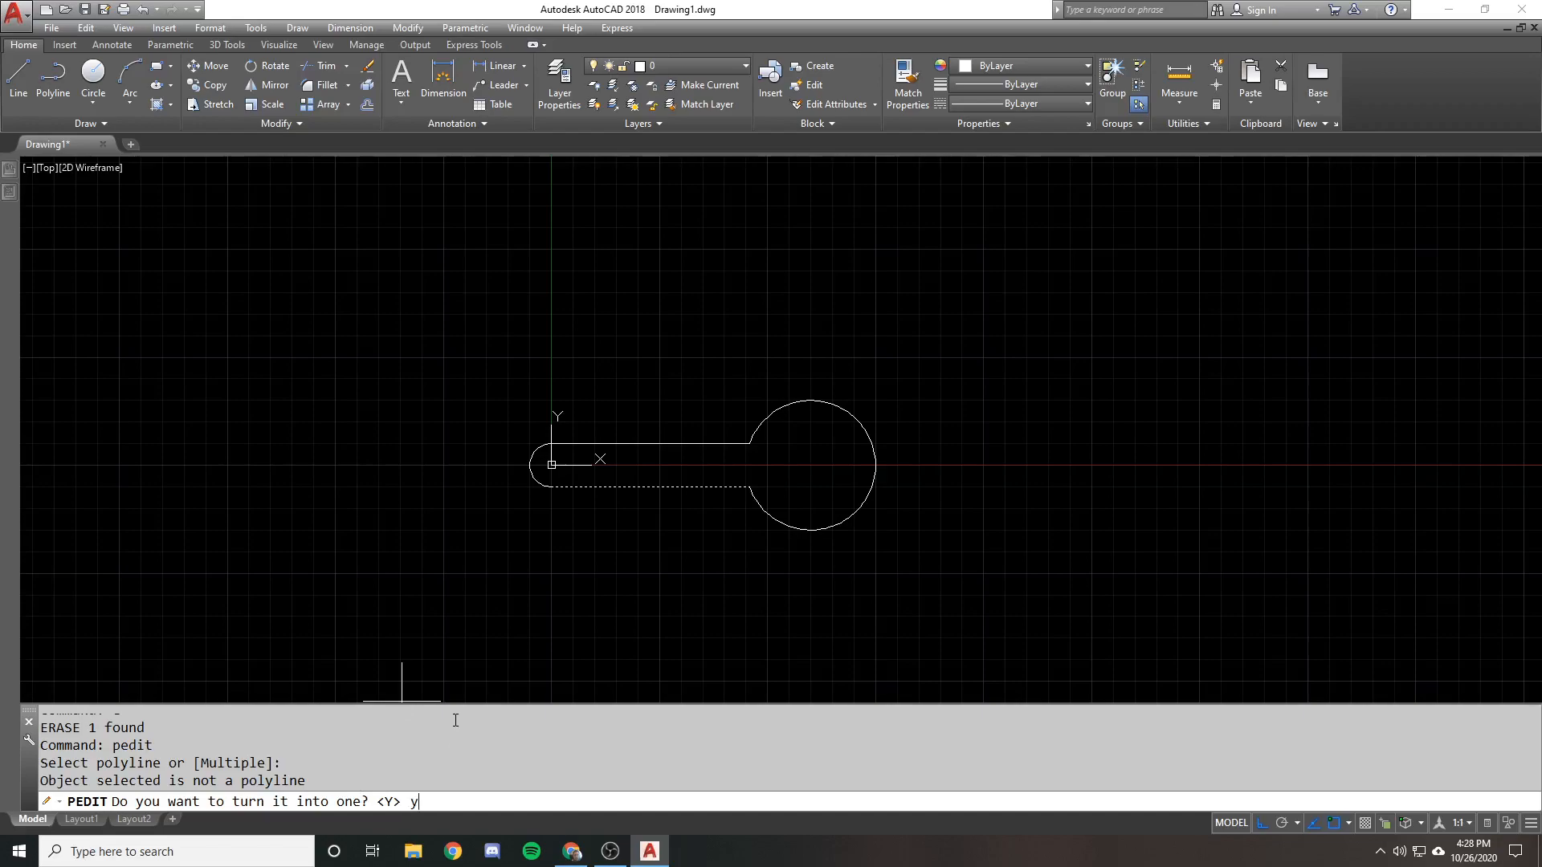
text(y)
key(Return)
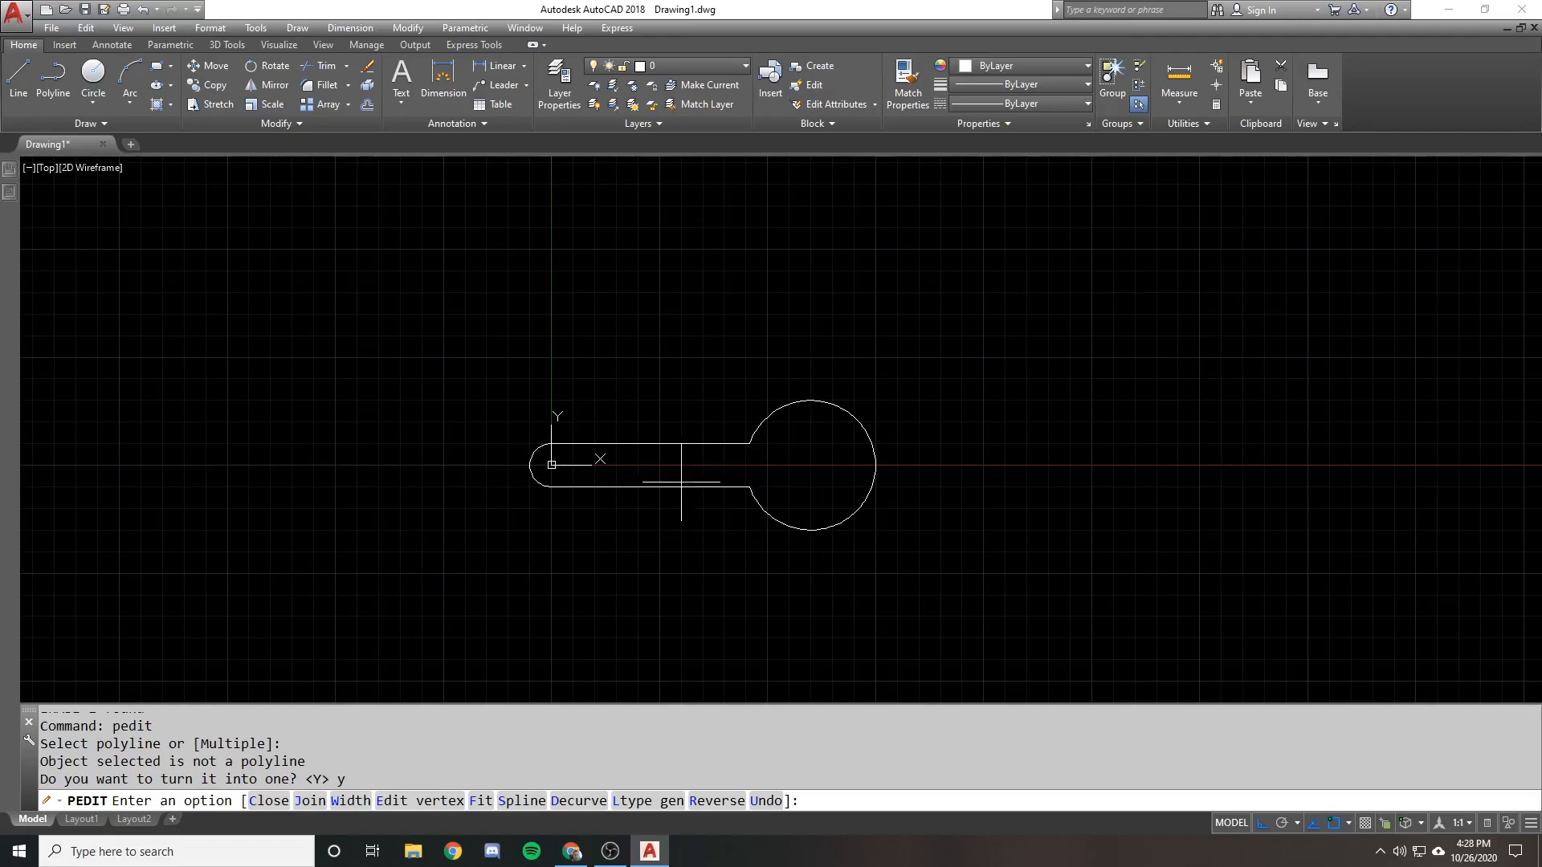
Join all the lines and arcs of the keyhole outline into one polyline and check it as a single object
click(308, 800)
click(921, 542)
click(490, 336)
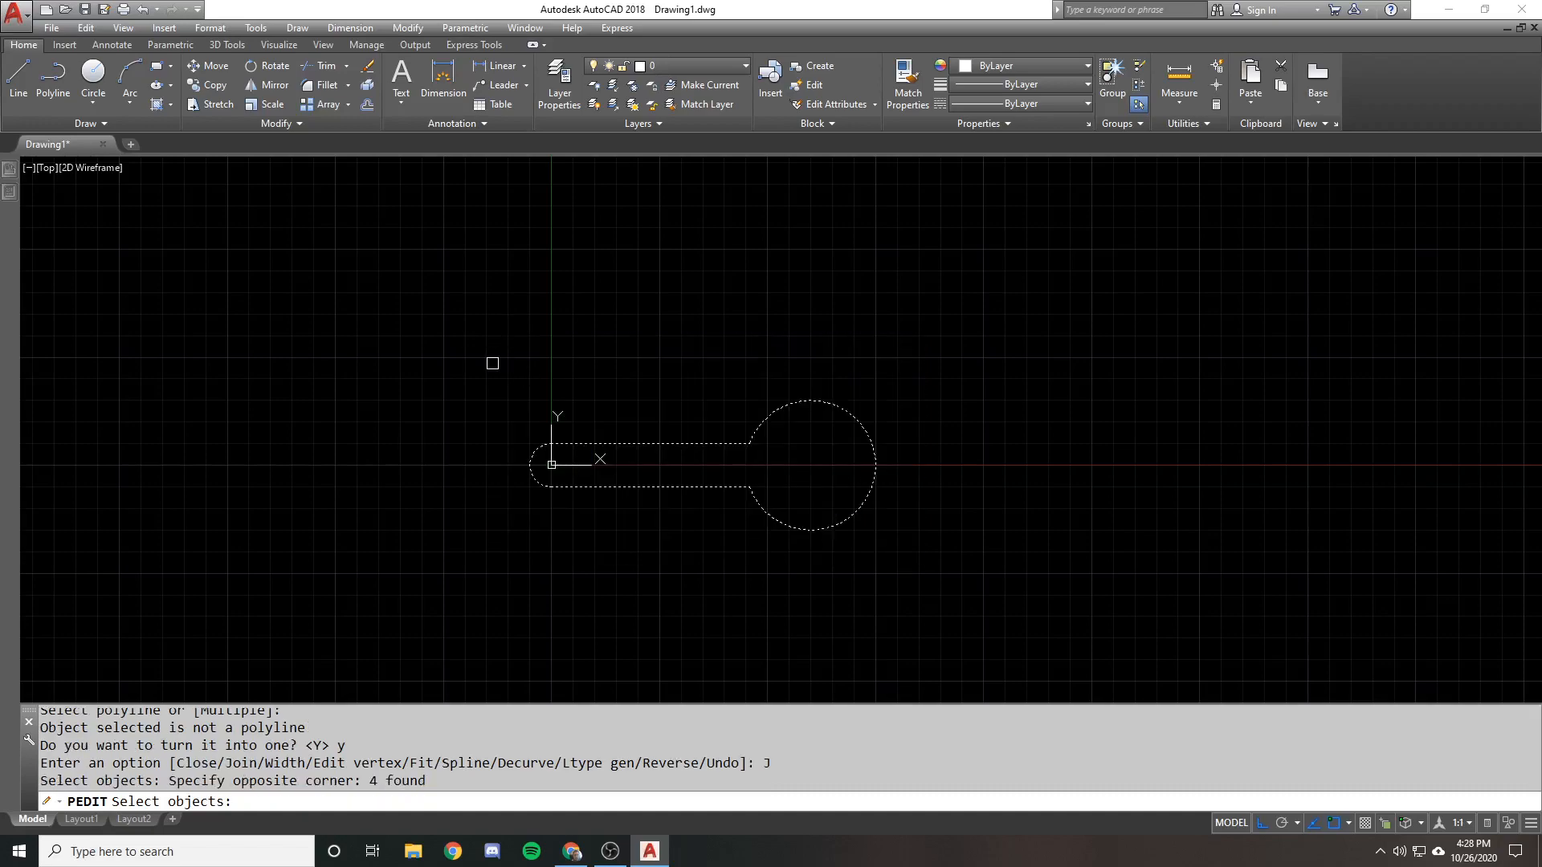
key(Return)
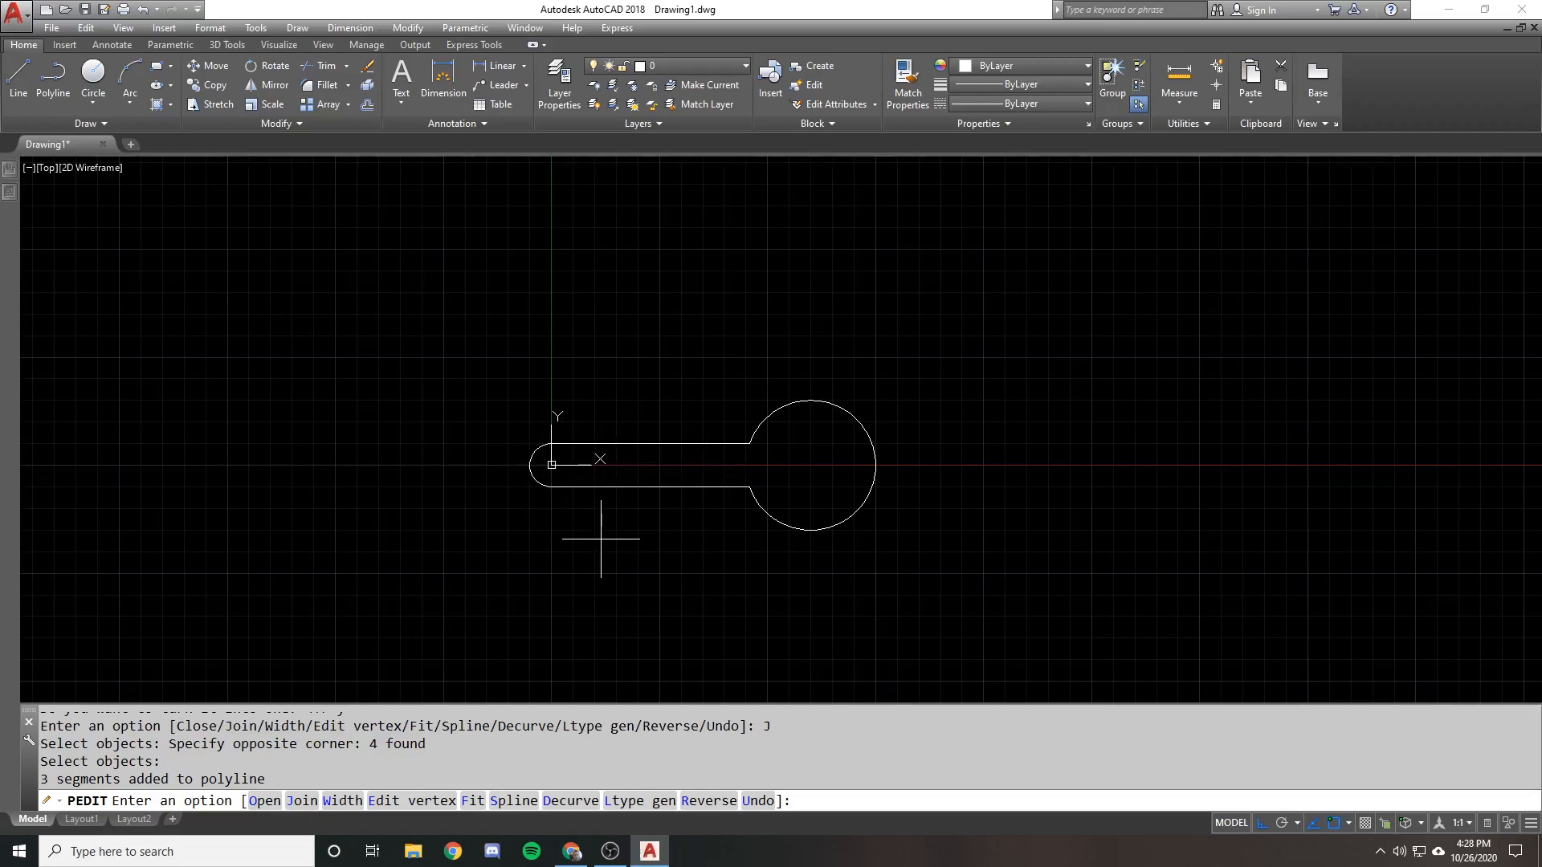
key(Return)
click(664, 487)
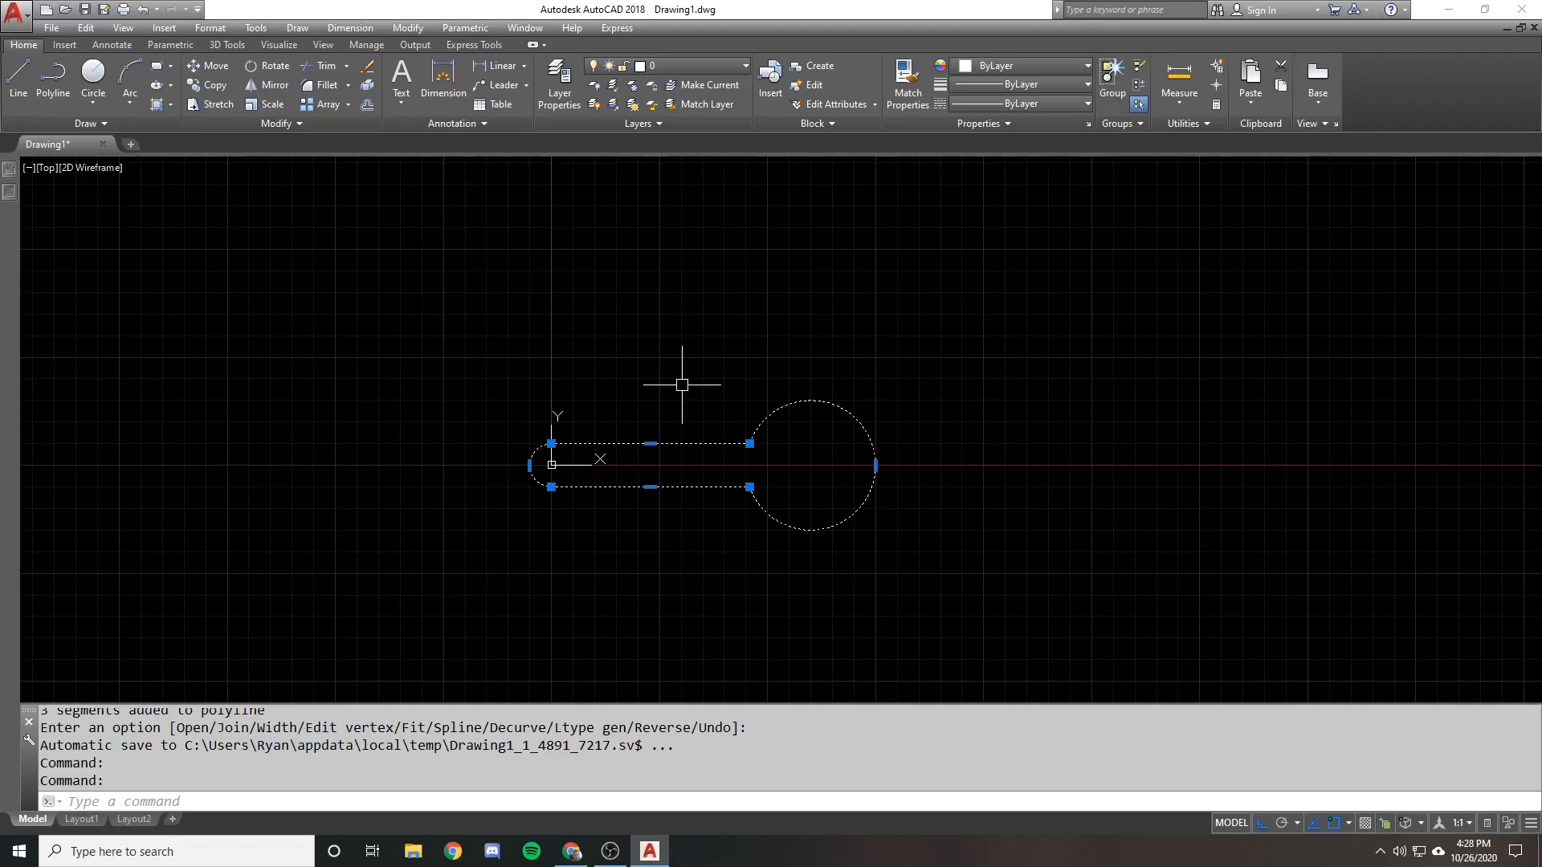
key(Escape)
Start a polyline above the keyhole outline and toggle Ortho off and on to compare free and straight segment directions
middle_drag(667, 358, 685, 424)
scroll(685, 383, down, 1)
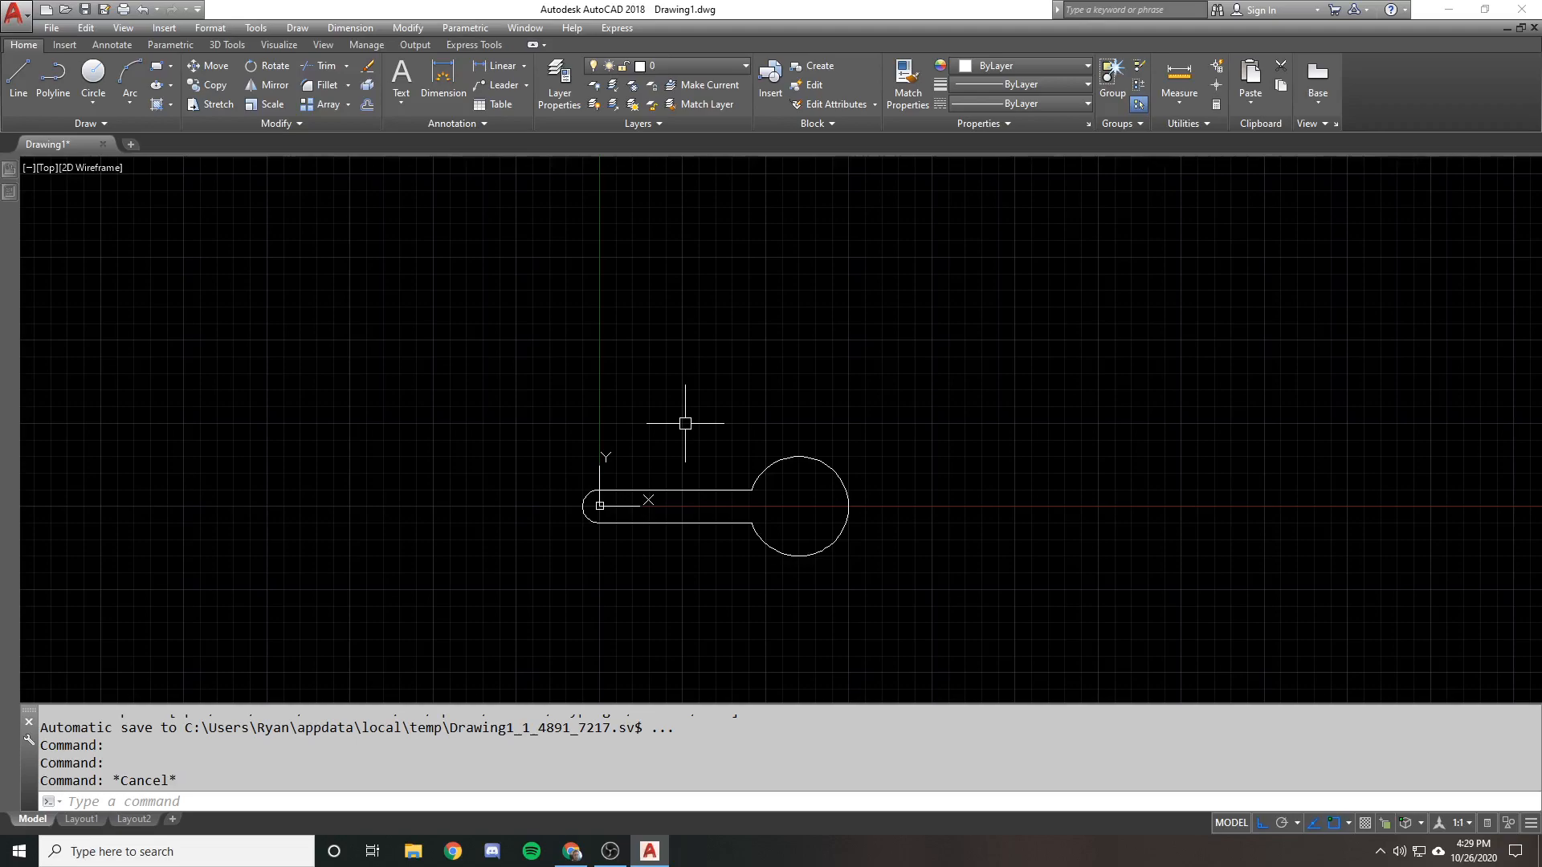
middle_drag(699, 403, 699, 433)
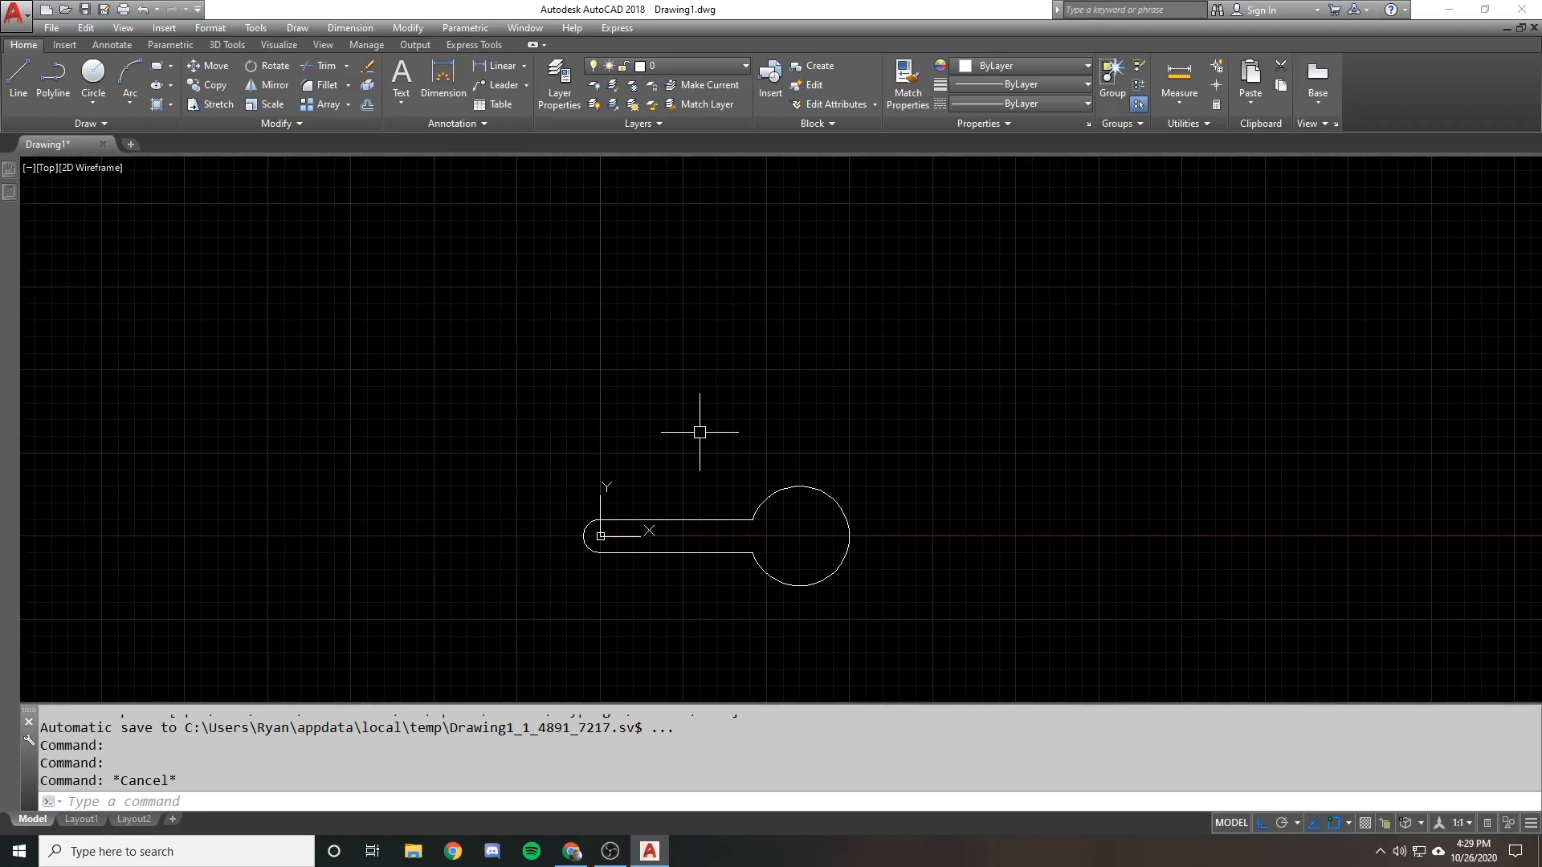
click(53, 74)
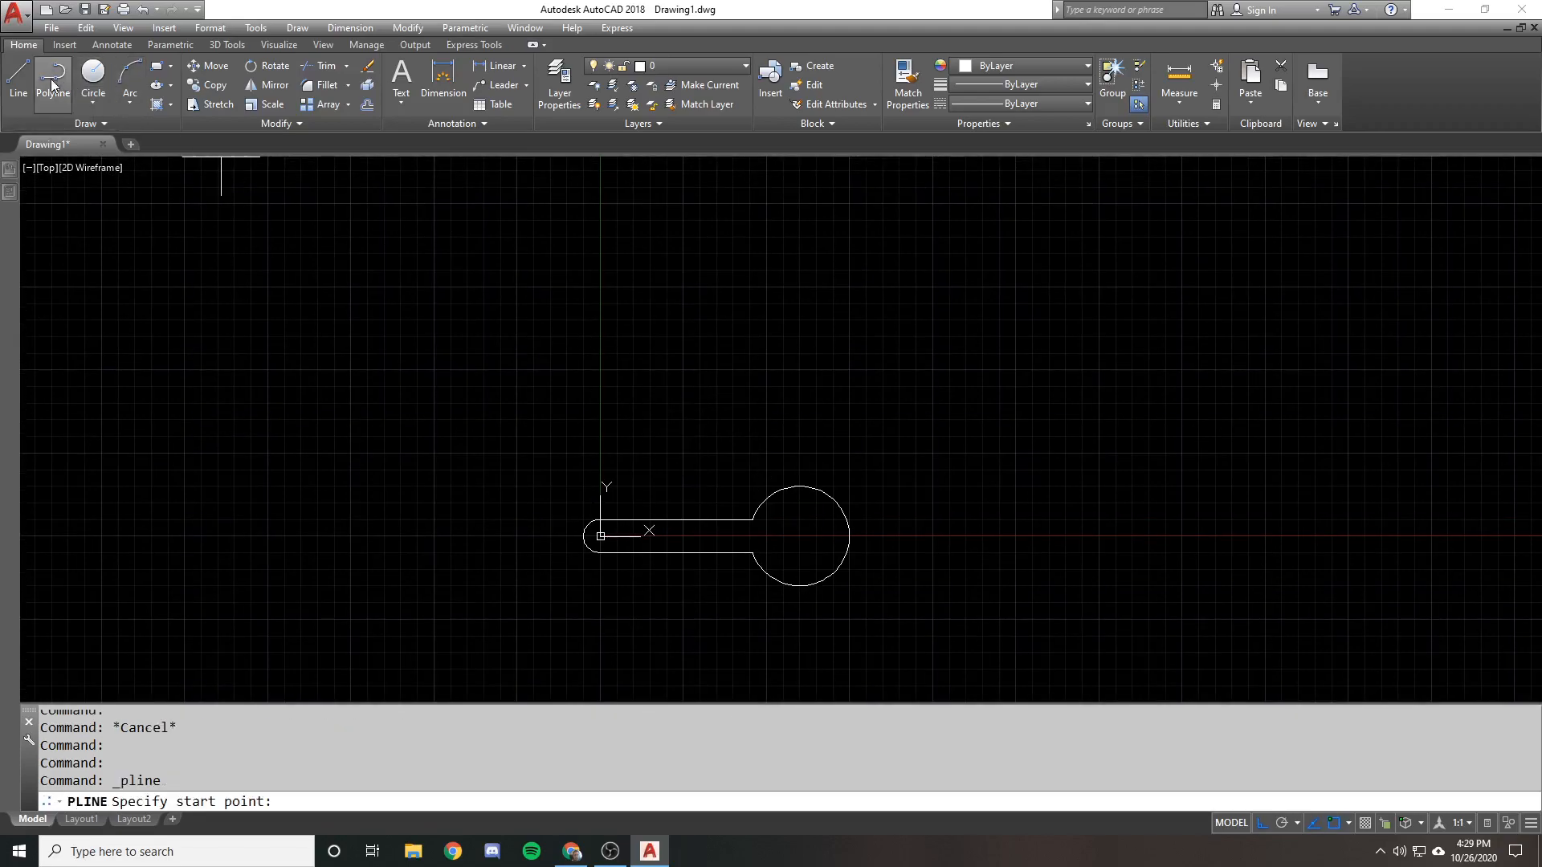
click(662, 360)
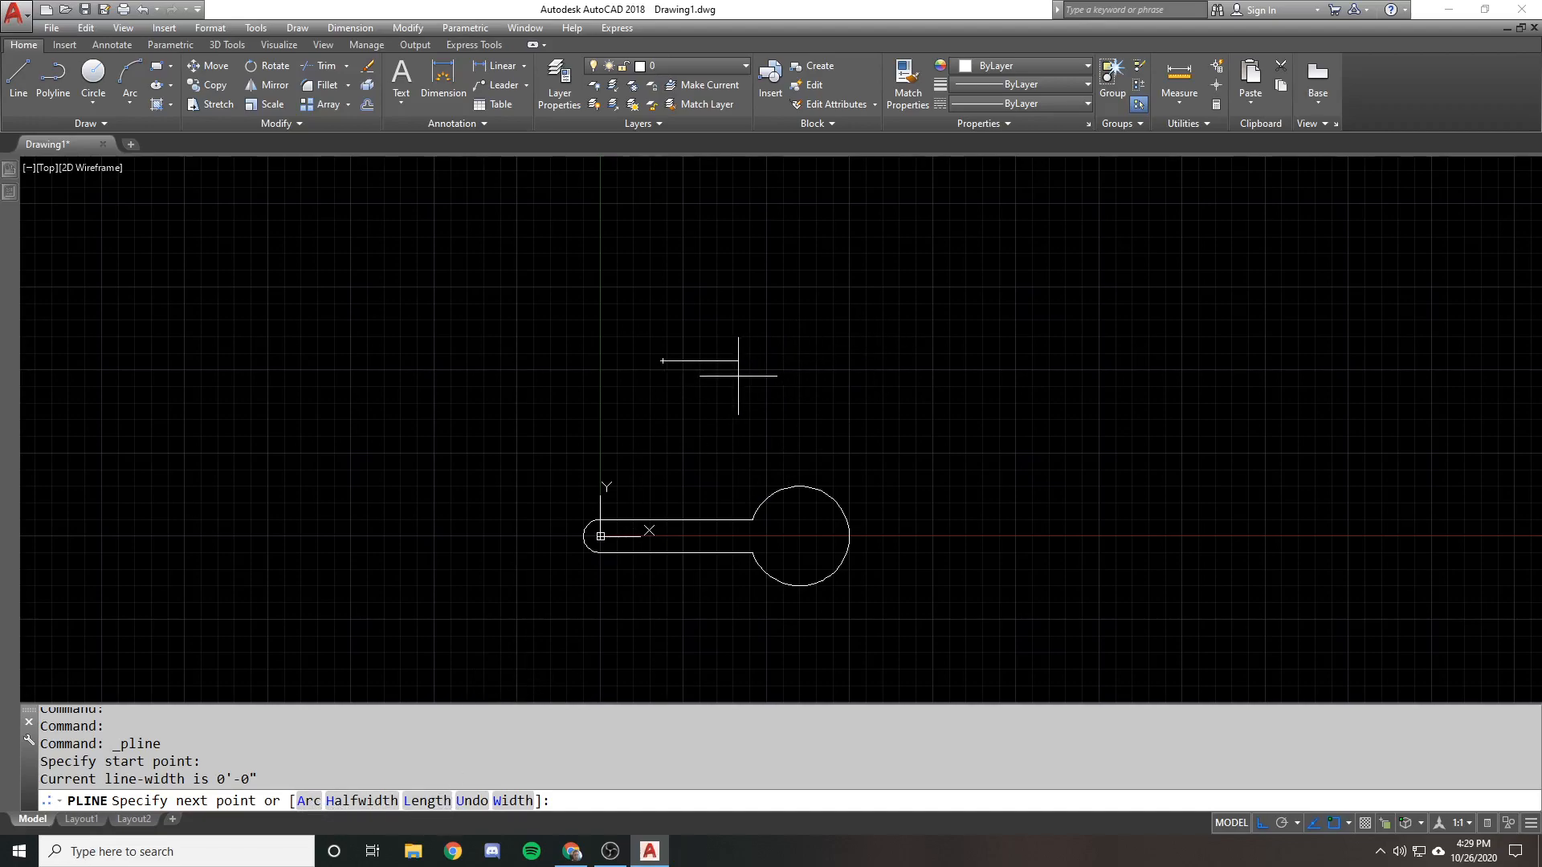
key(F8)
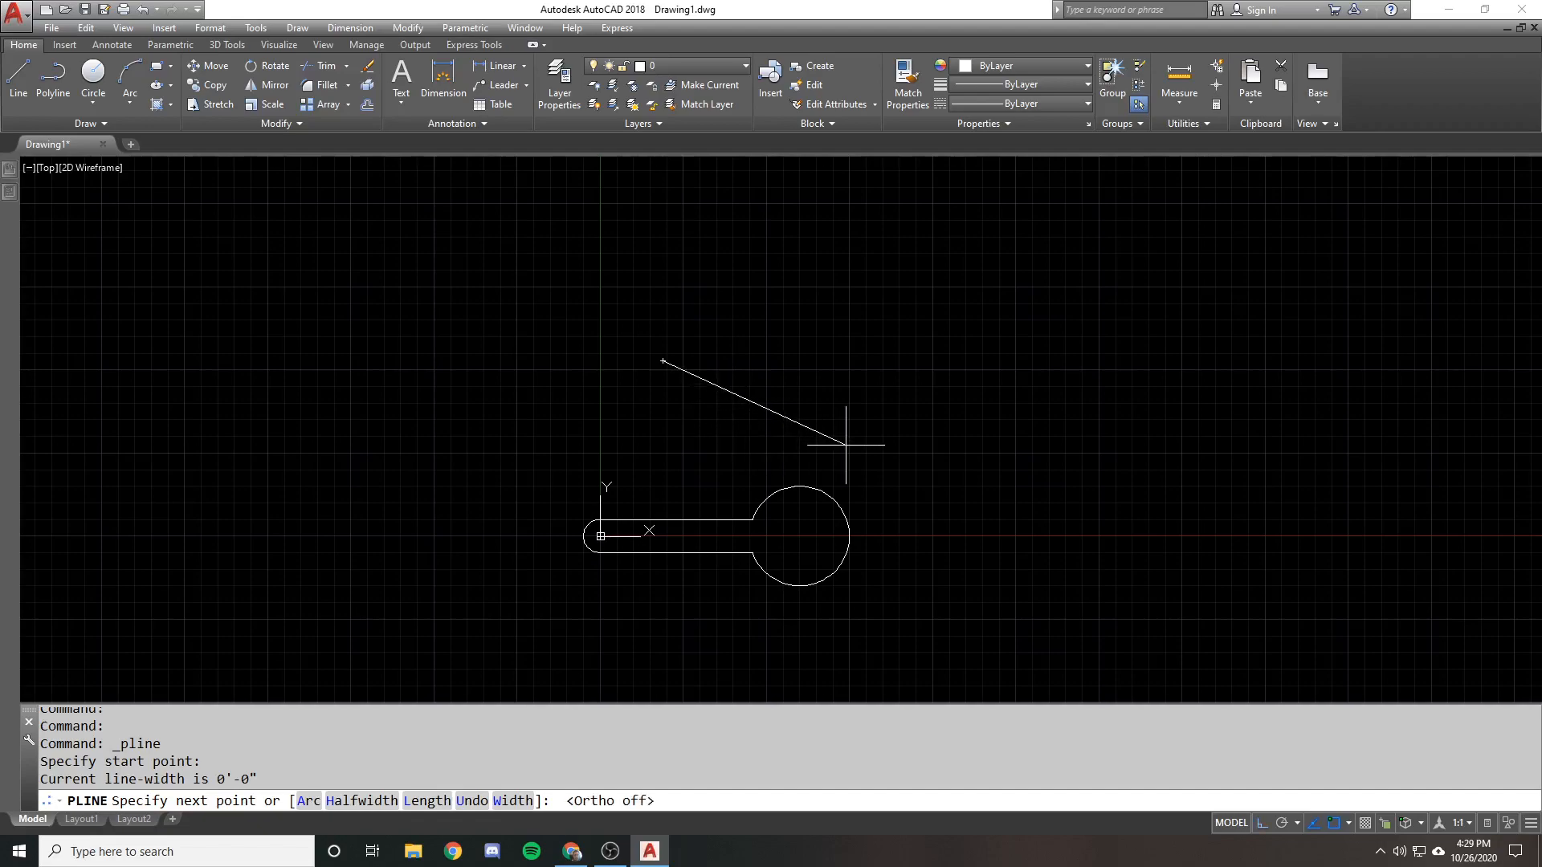
key(F8)
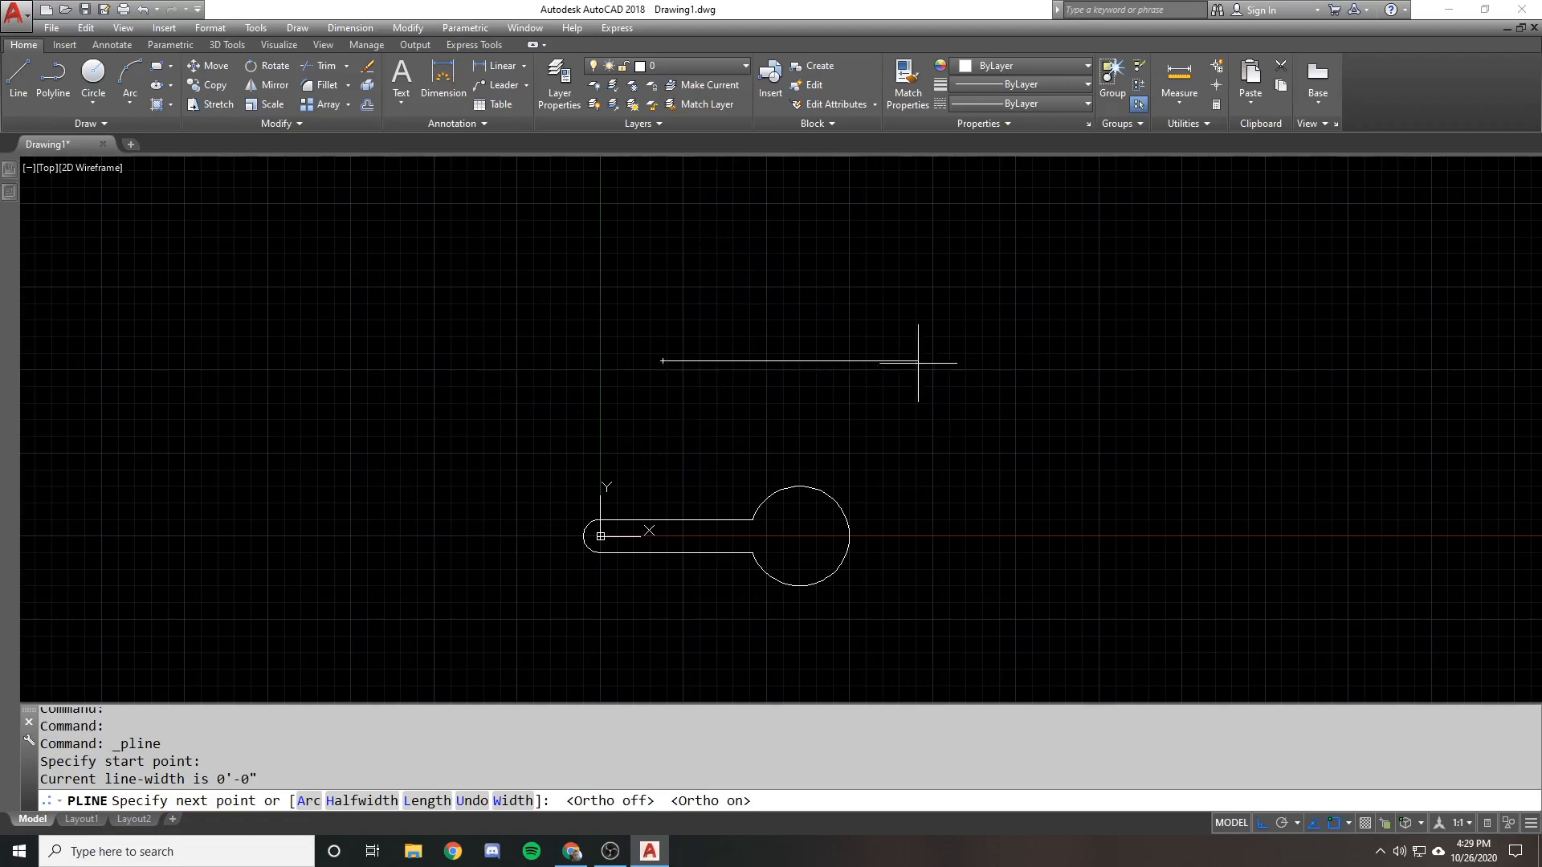
key(F8)
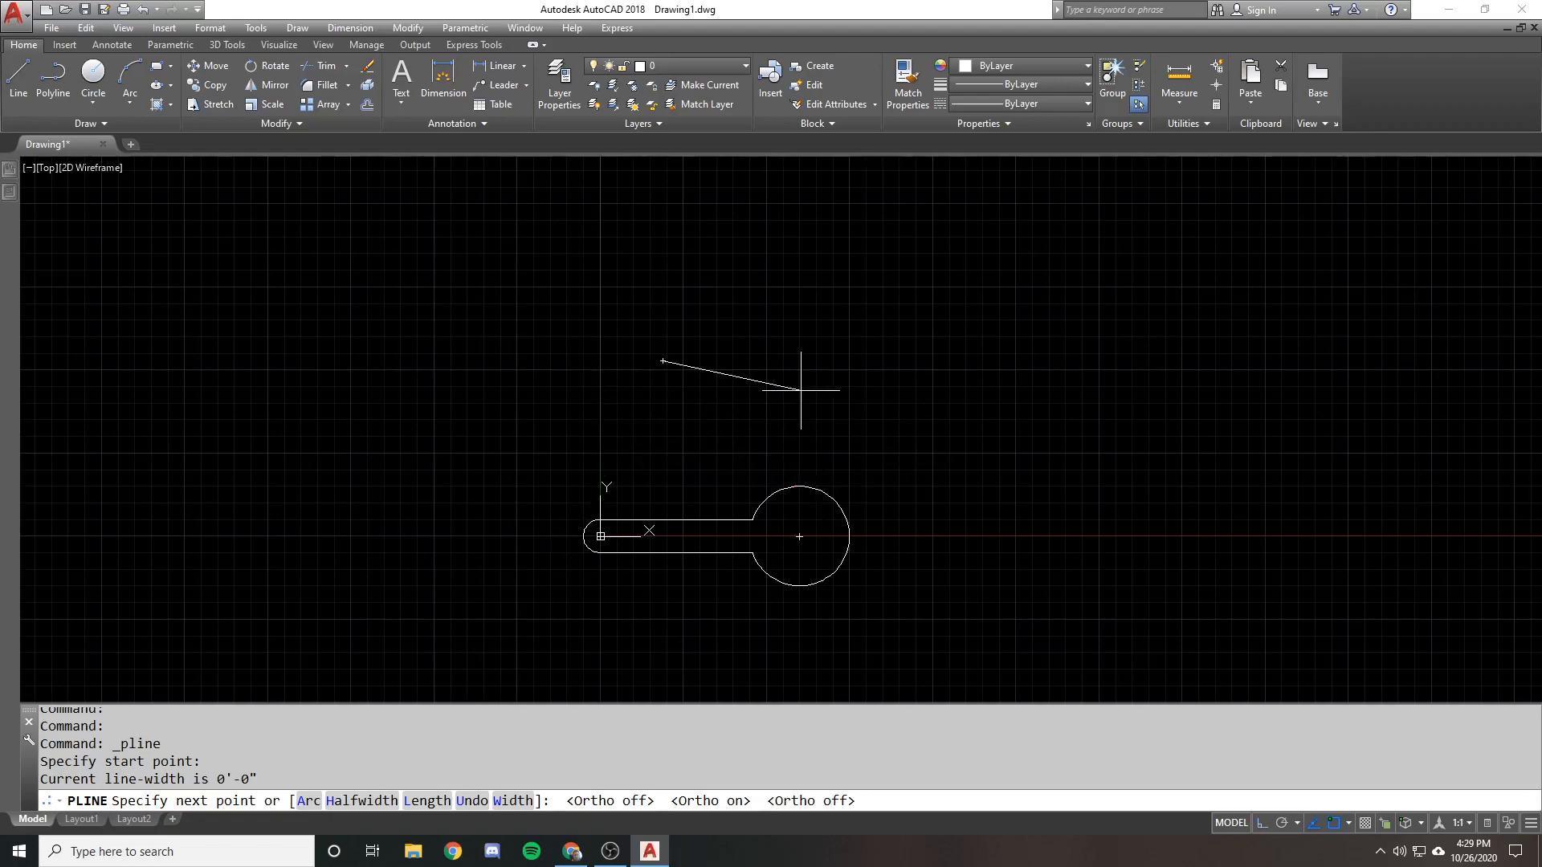
key(F8)
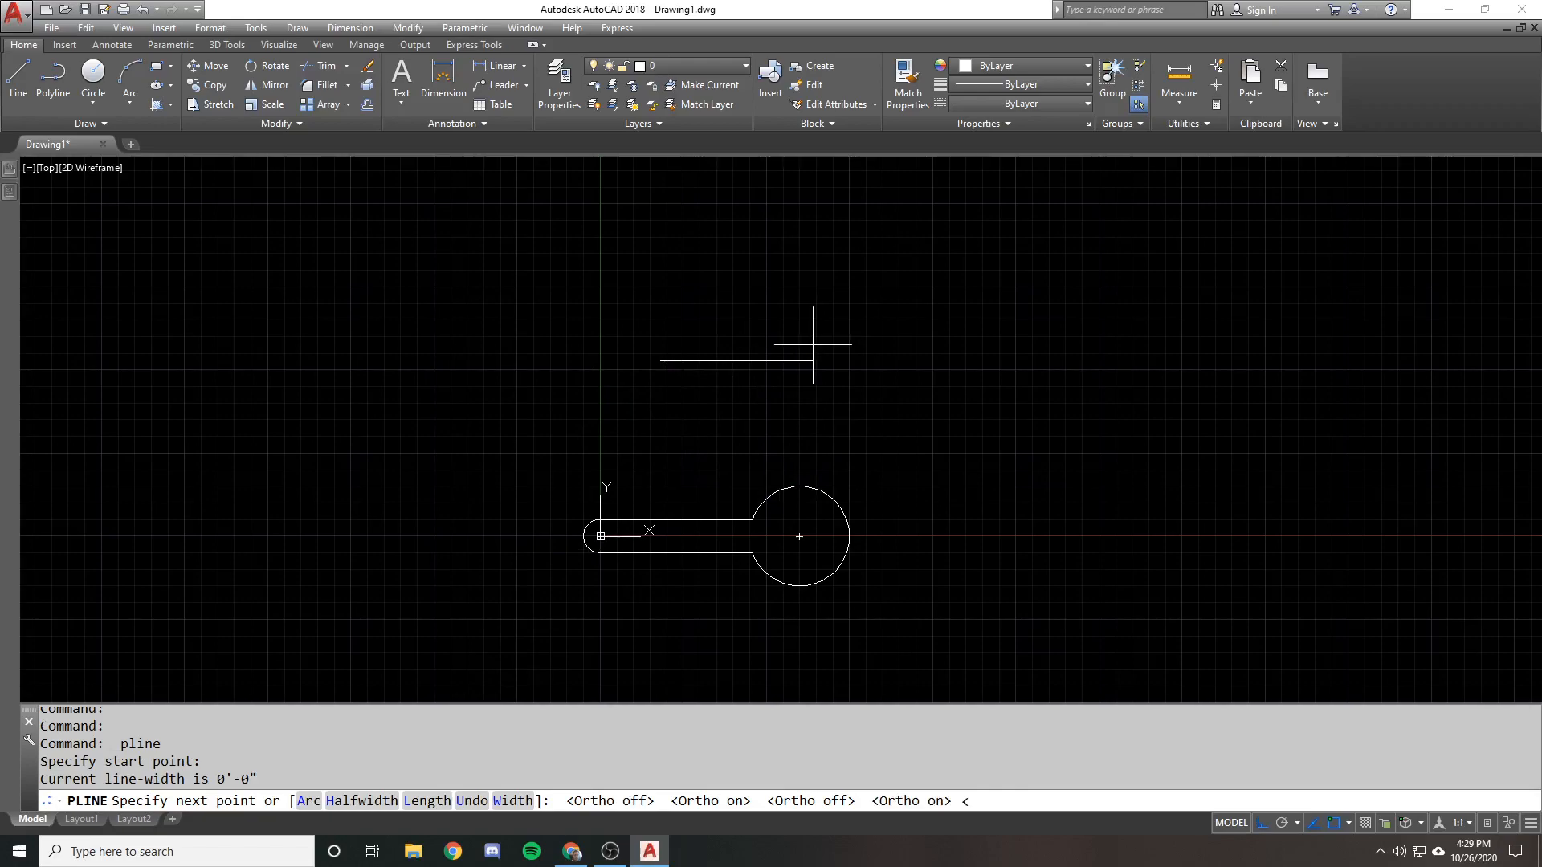
Lock the polyline segment's direction to 330 degrees with an angle override, then cancel the polyline
text(0)
key(Return)
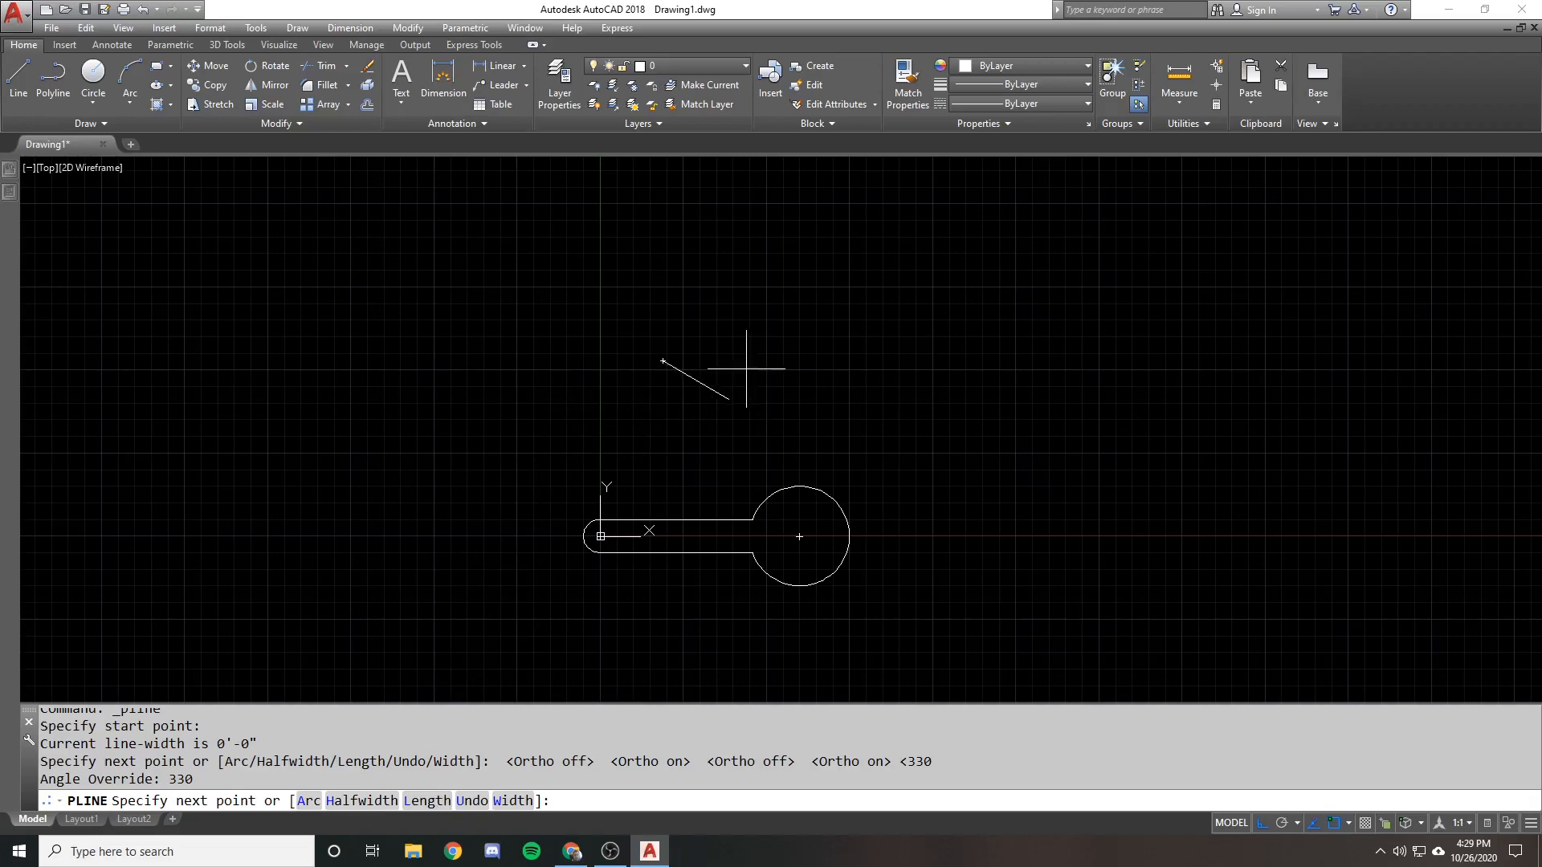
key(Escape)
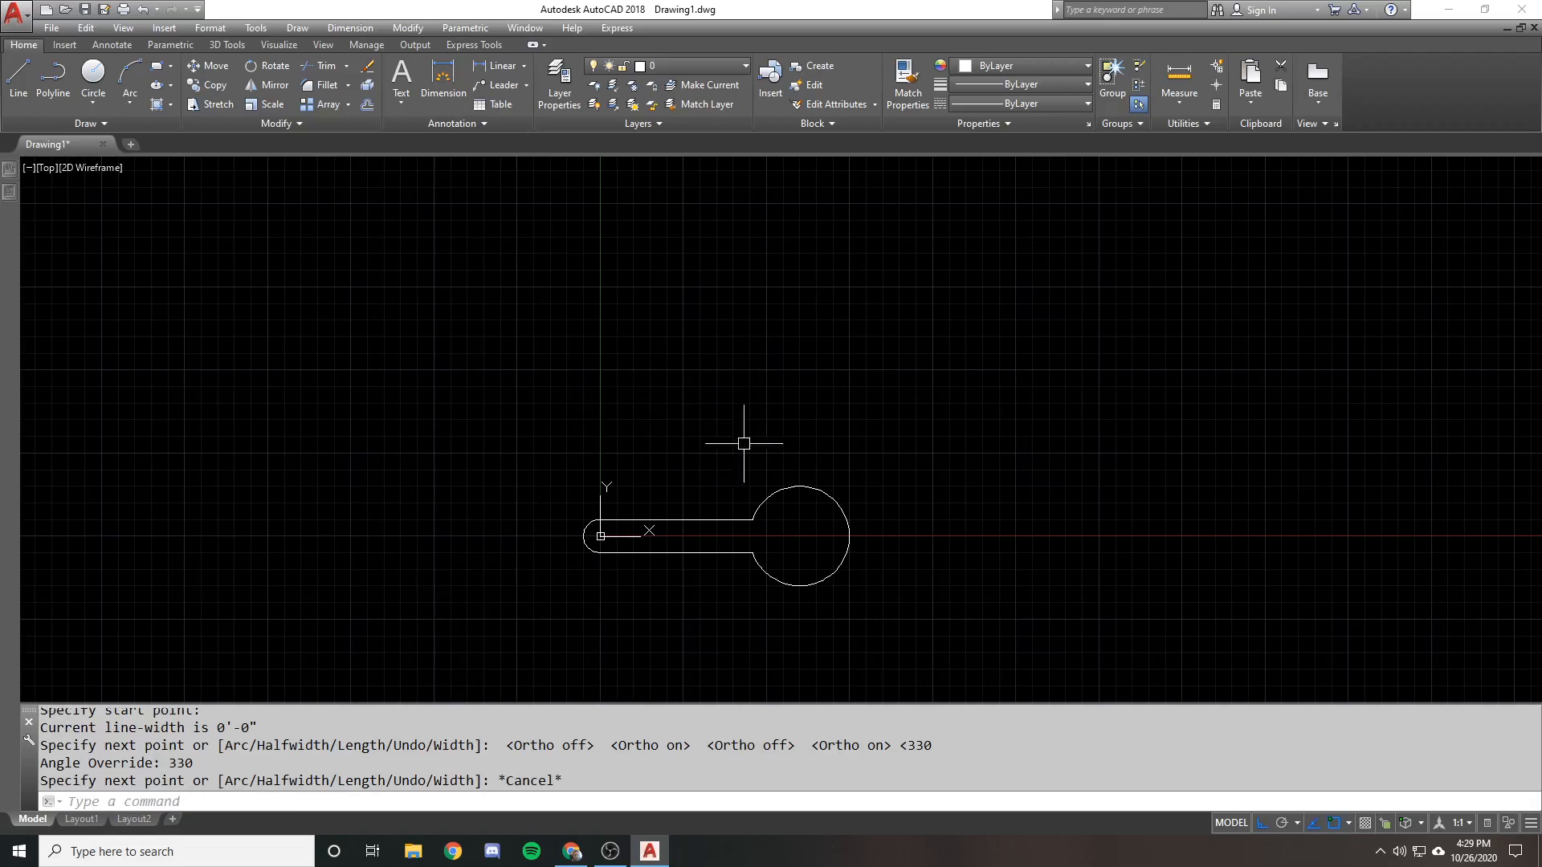
Draw a four-sided polyline with Ortho off above the keyhole outline, finish it with the Close option and check it
middle_drag(816, 368, 758, 437)
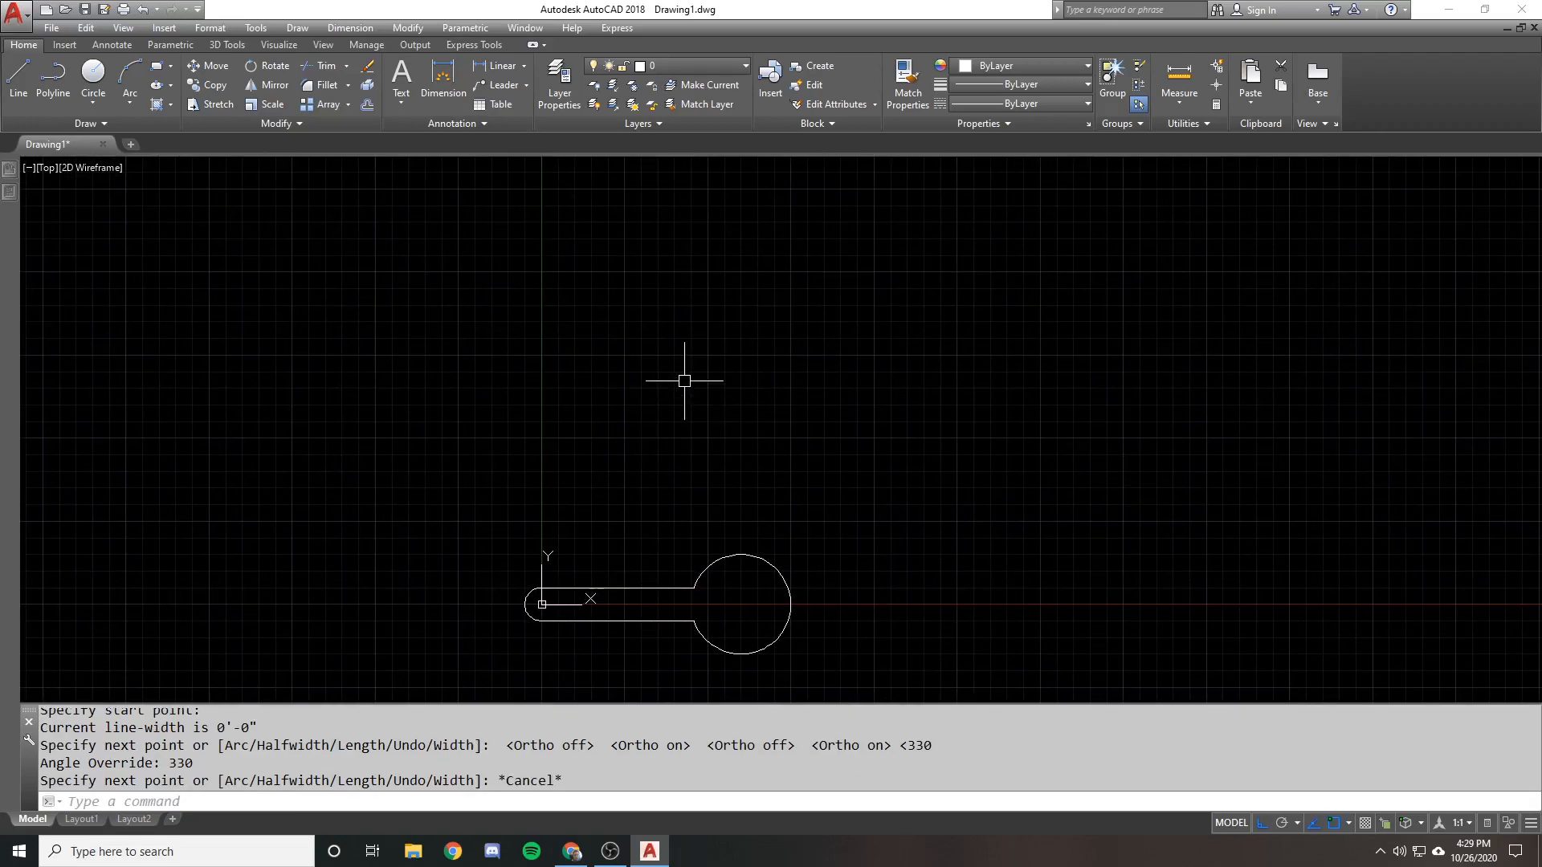
key(Return)
click(715, 405)
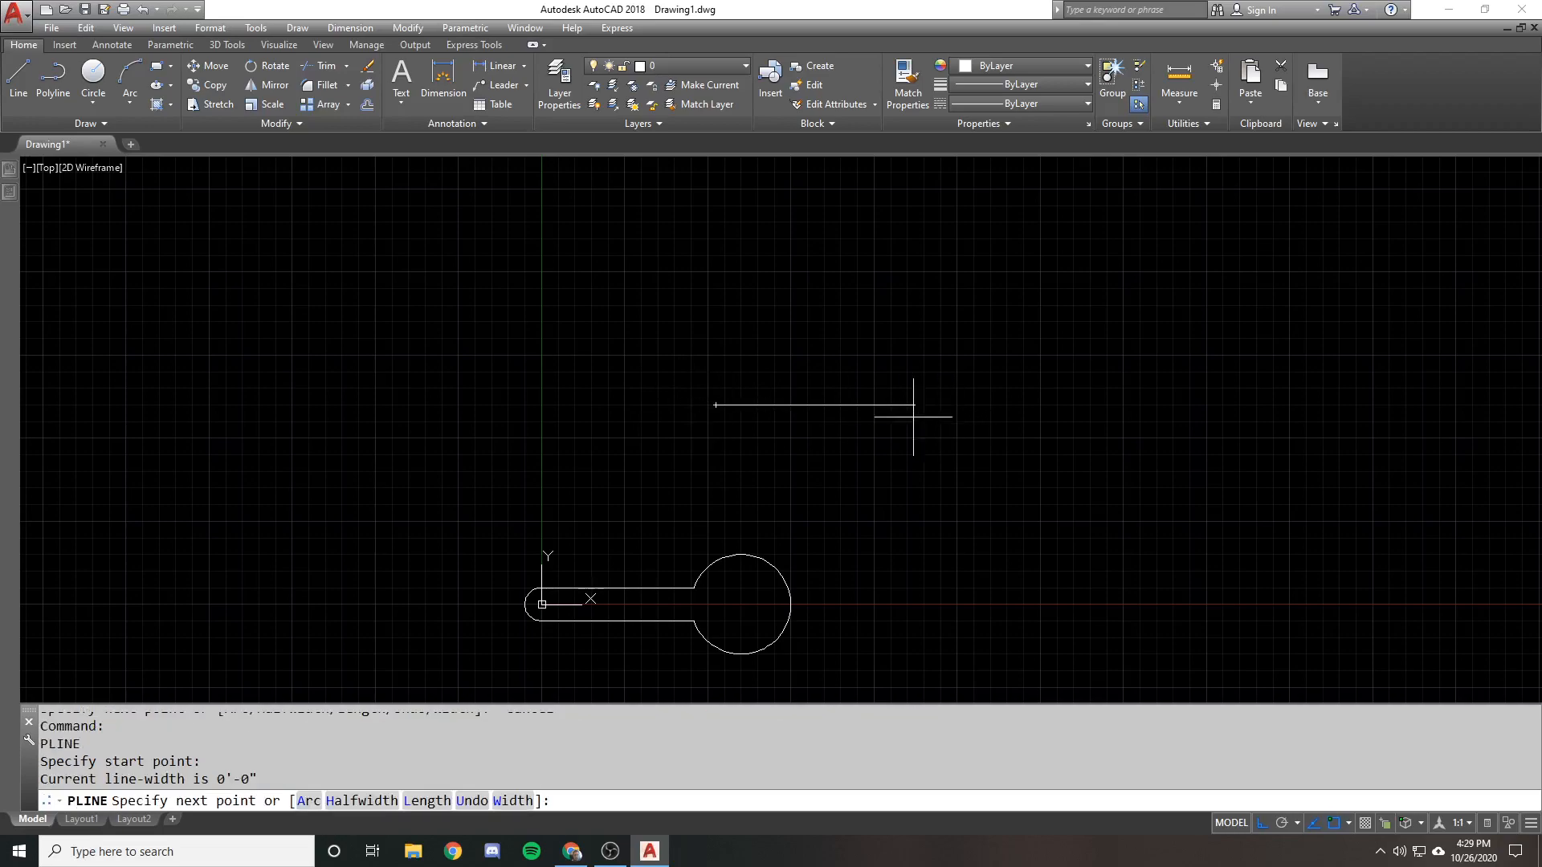
key(F8)
click(869, 486)
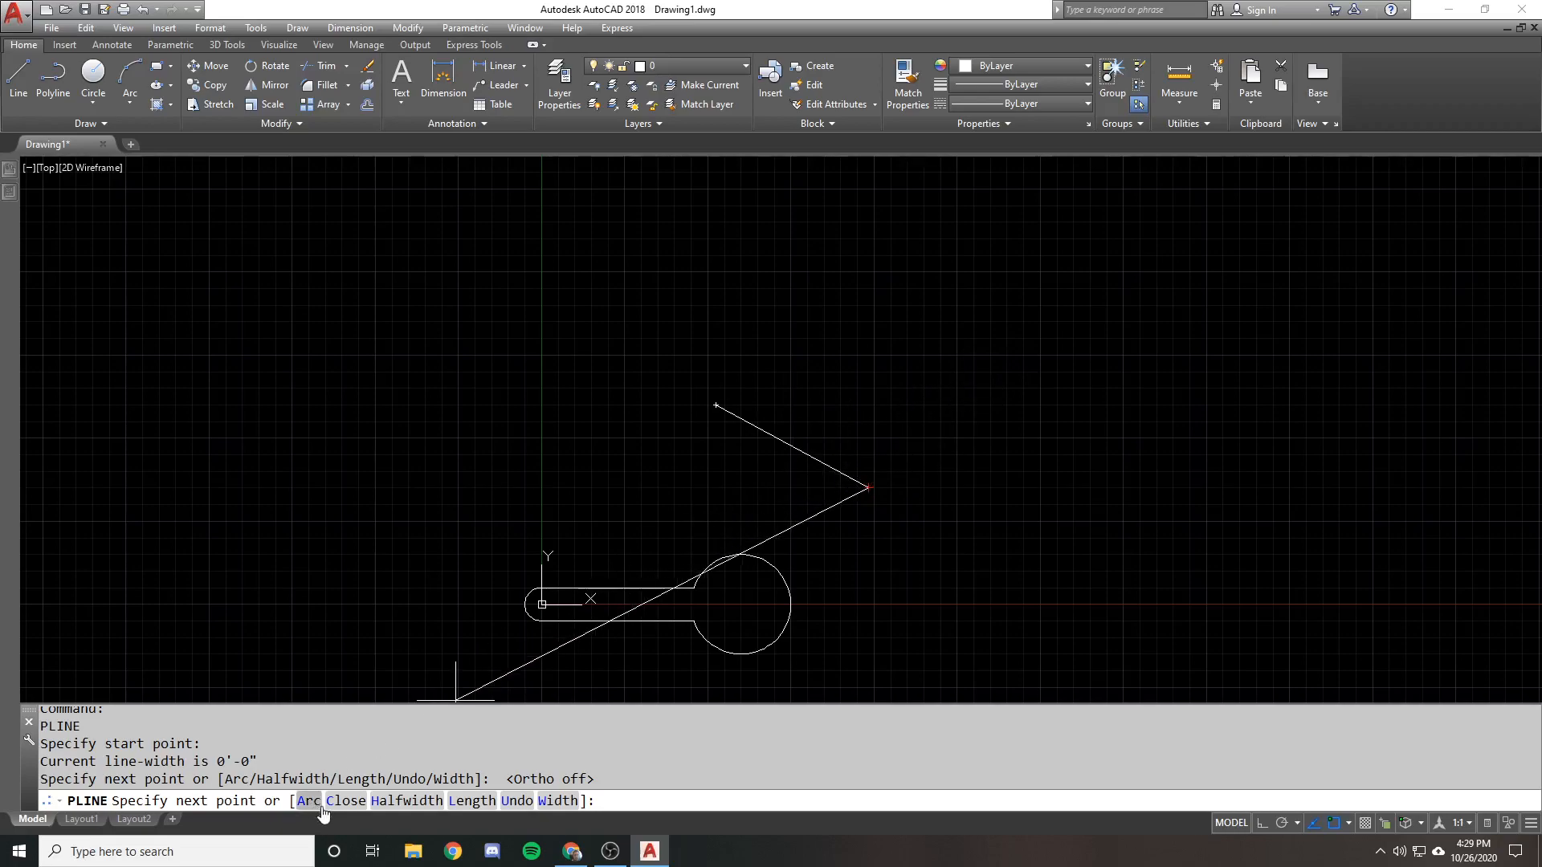
click(1016, 344)
click(888, 211)
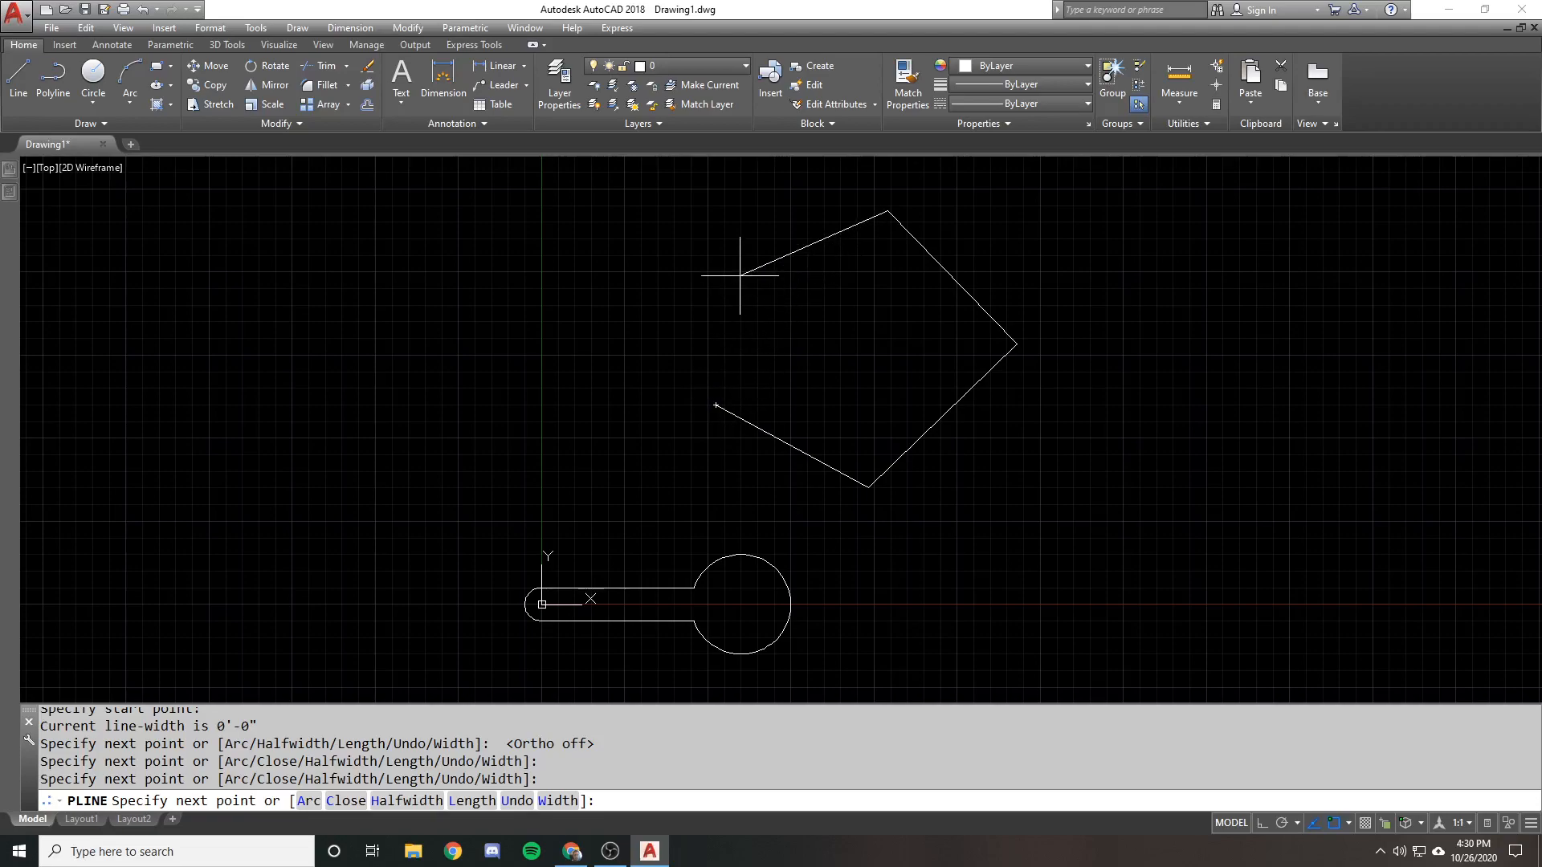
click(347, 801)
click(743, 369)
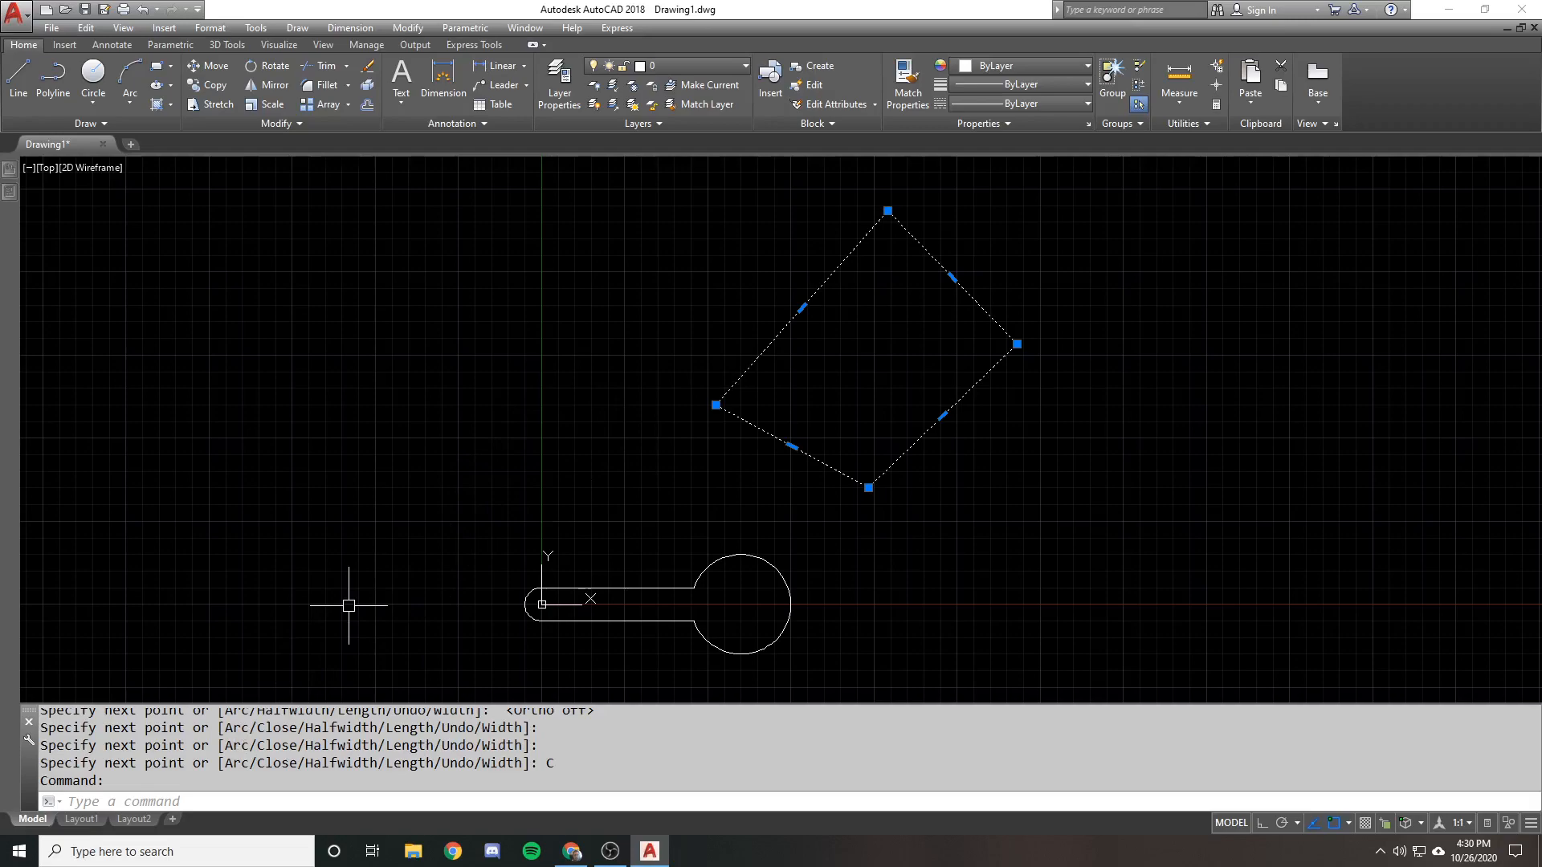
key(Escape)
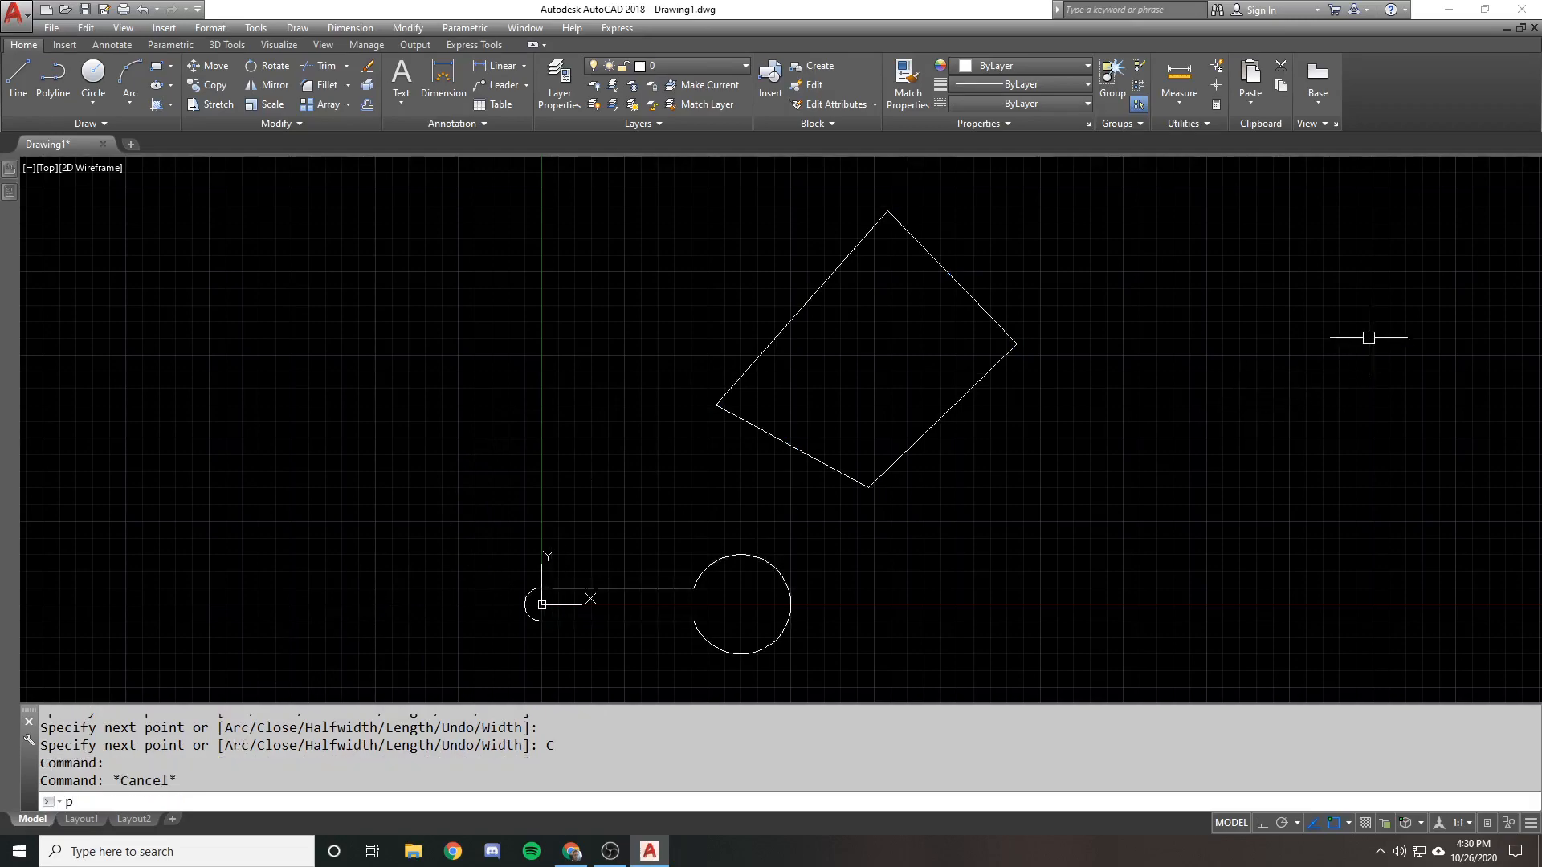
Draw an open three-segment polyline beside the closed four-sided shape, leaving a gap between its ends
text(pl)
key(Return)
click(1151, 219)
click(1306, 268)
click(1216, 416)
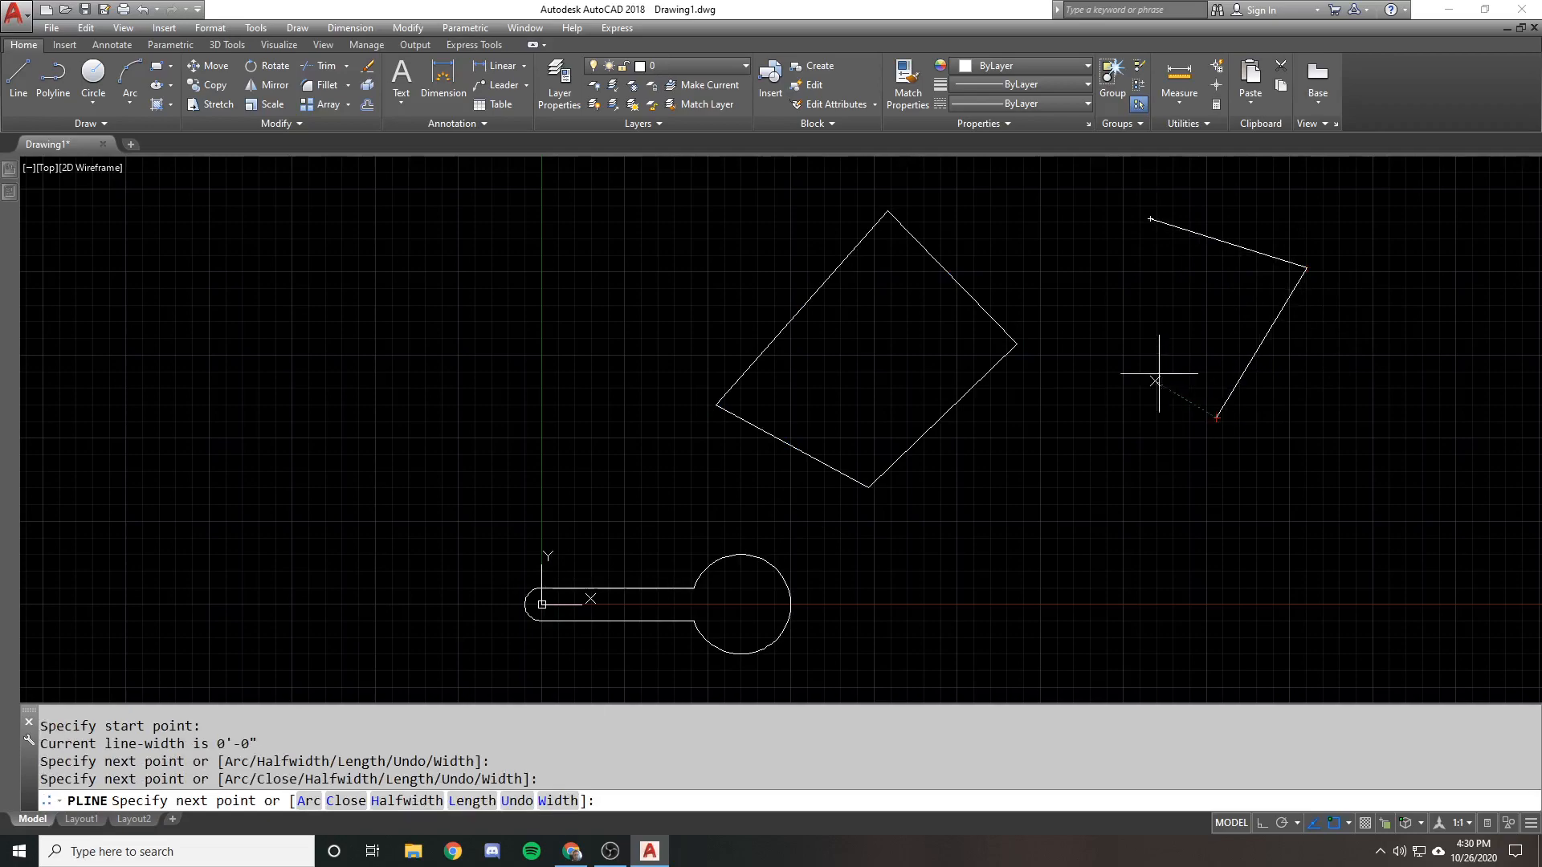
click(1111, 320)
key(Return)
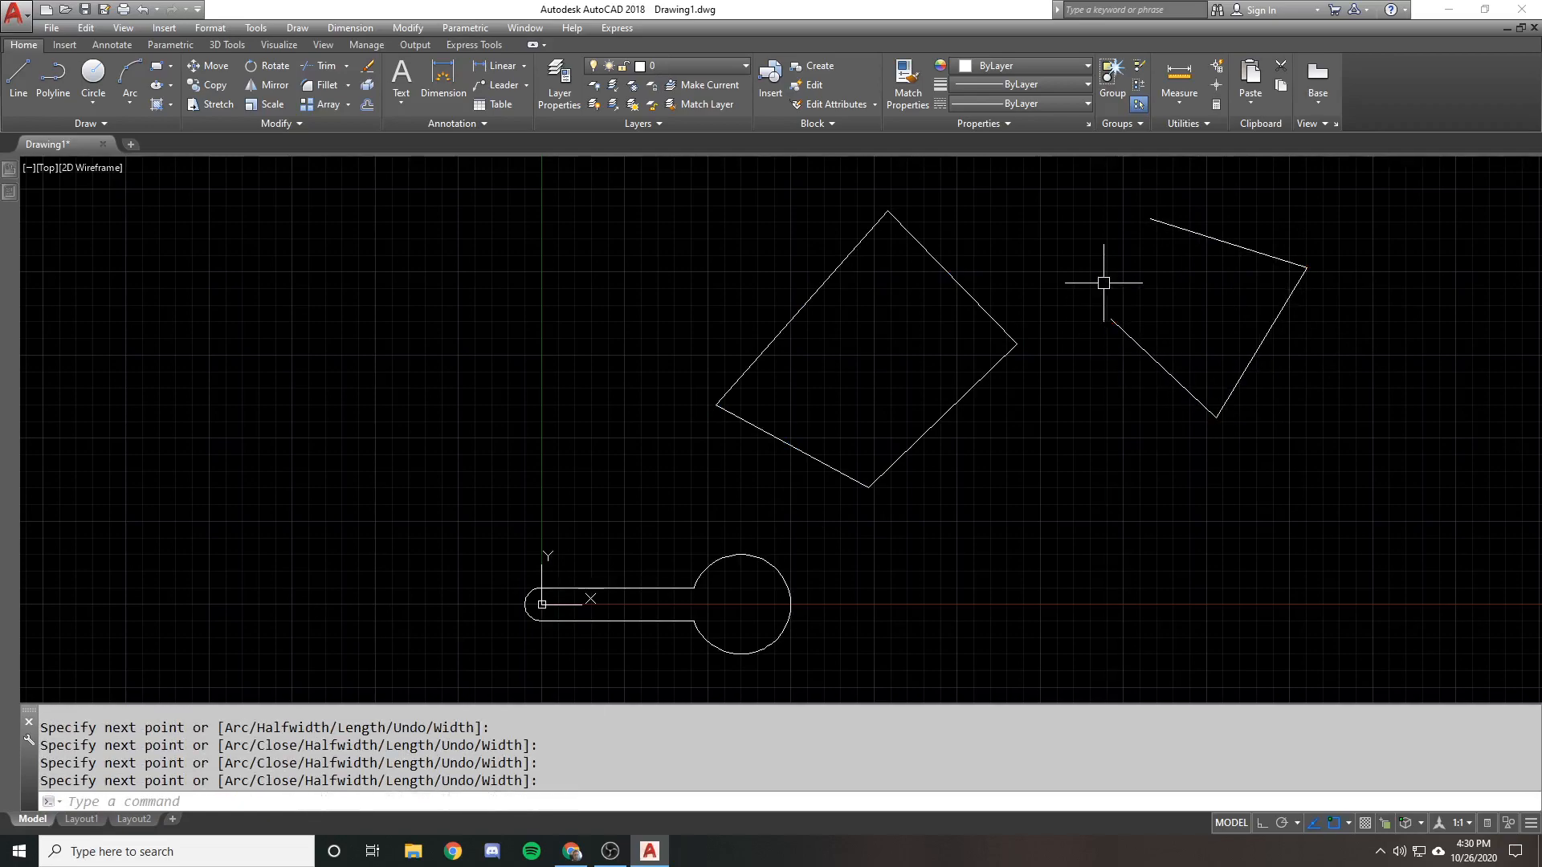
Compare the PEDIT options offered for the open three-segment polyline and for the closed four-sided polyline, cancelling each time
click(1176, 224)
key(Escape)
text(pedi)
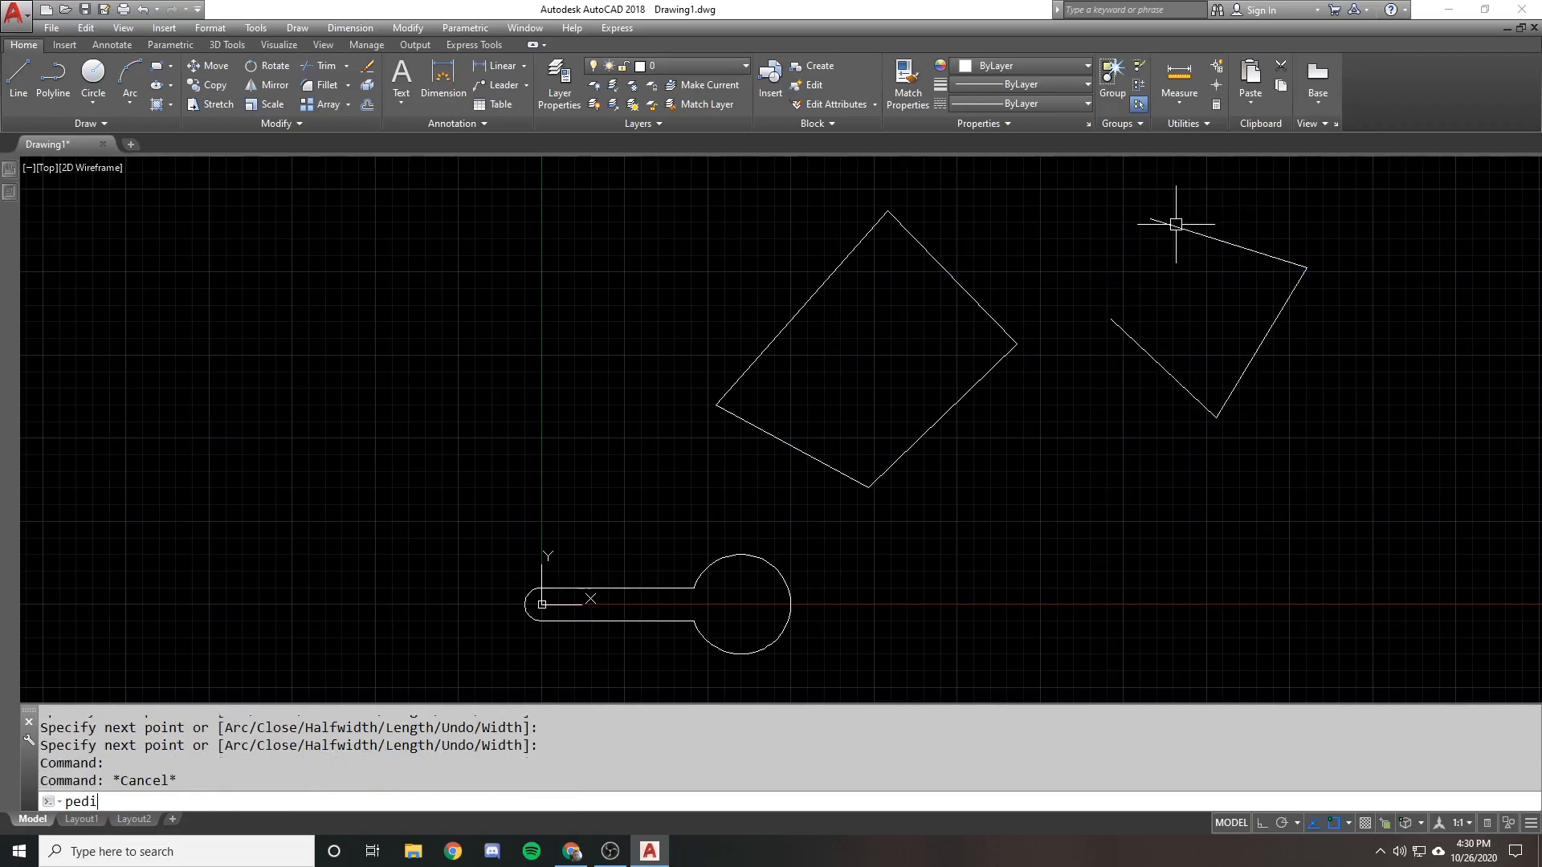
text(t)
key(Return)
click(1175, 224)
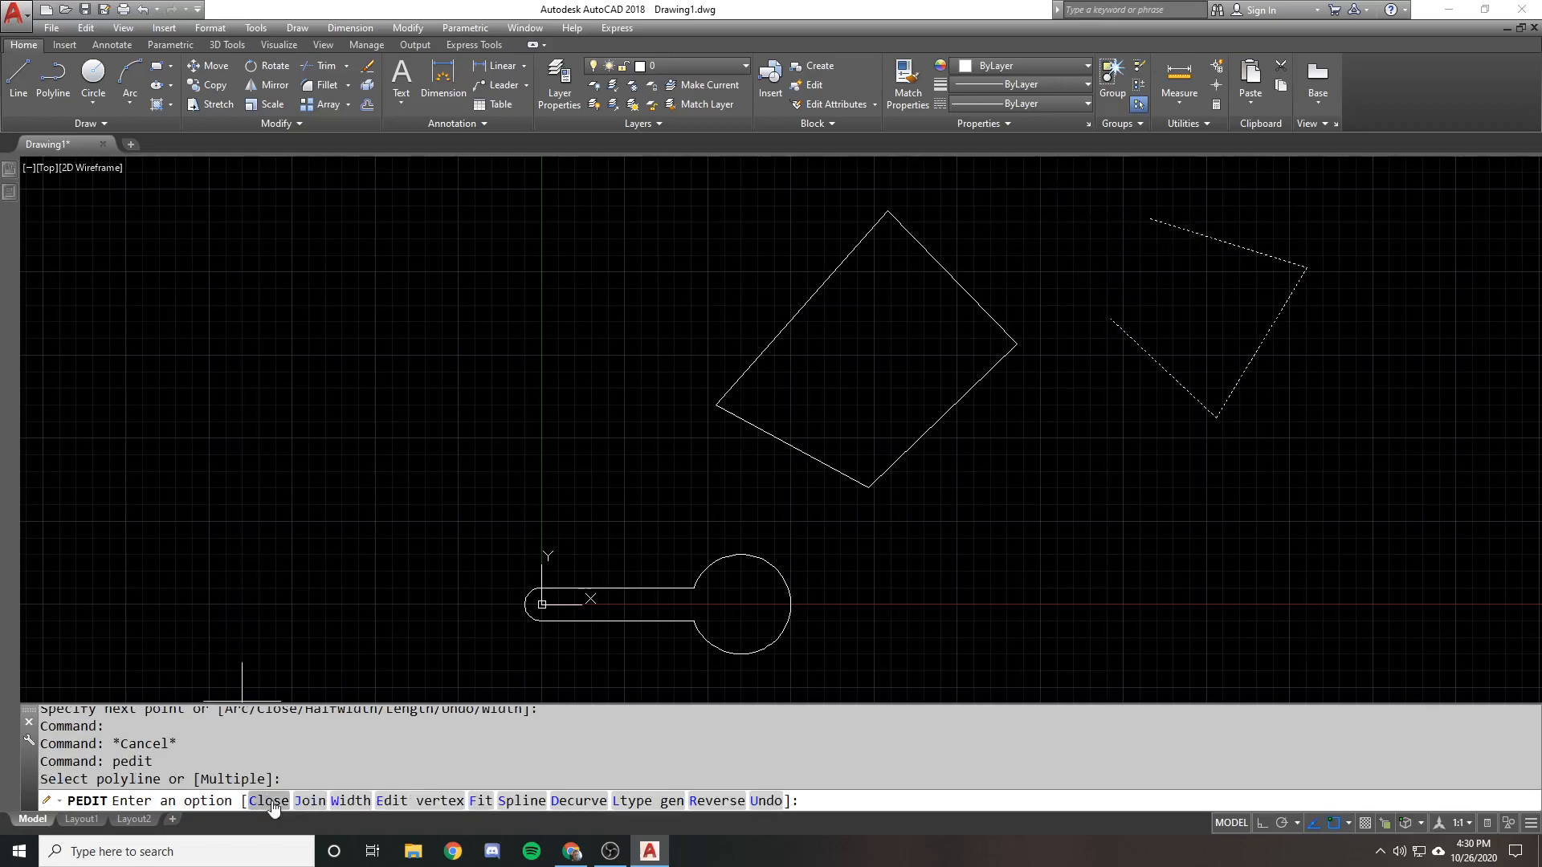
key(Escape)
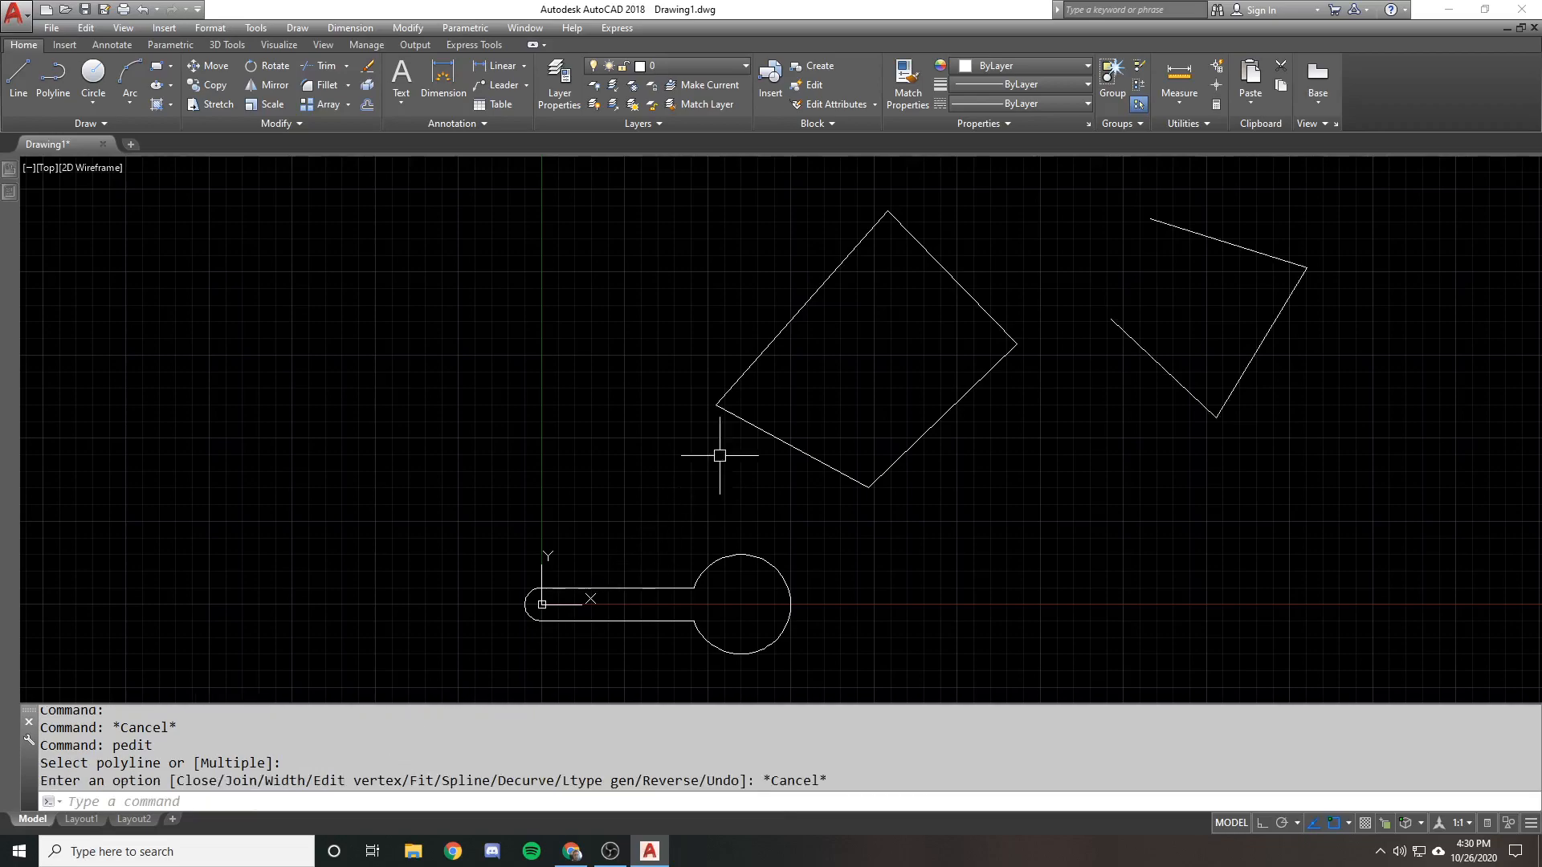
key(Return)
click(741, 420)
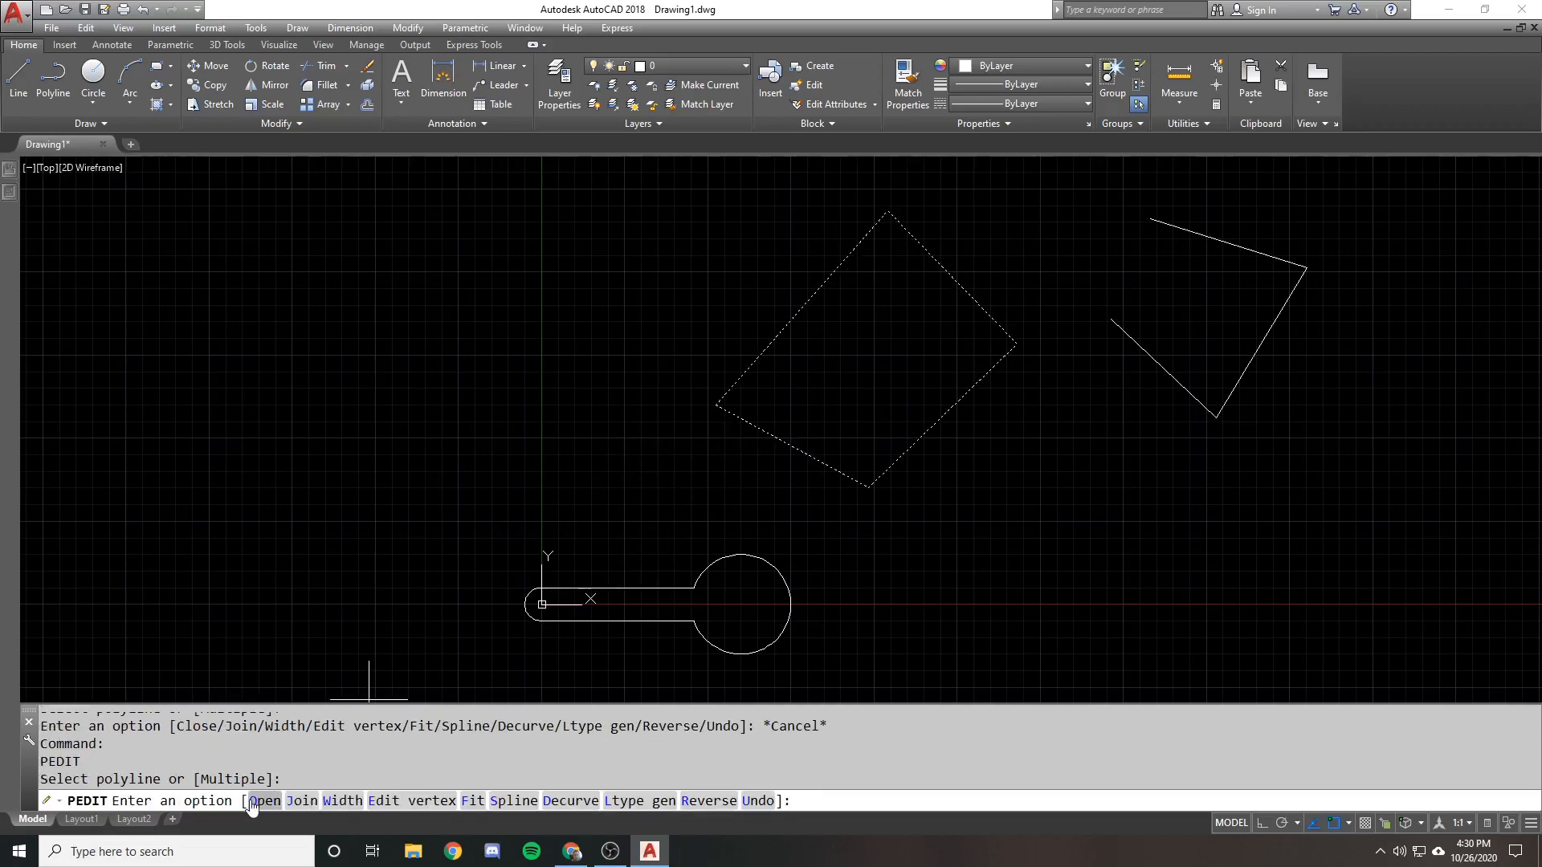
key(Escape)
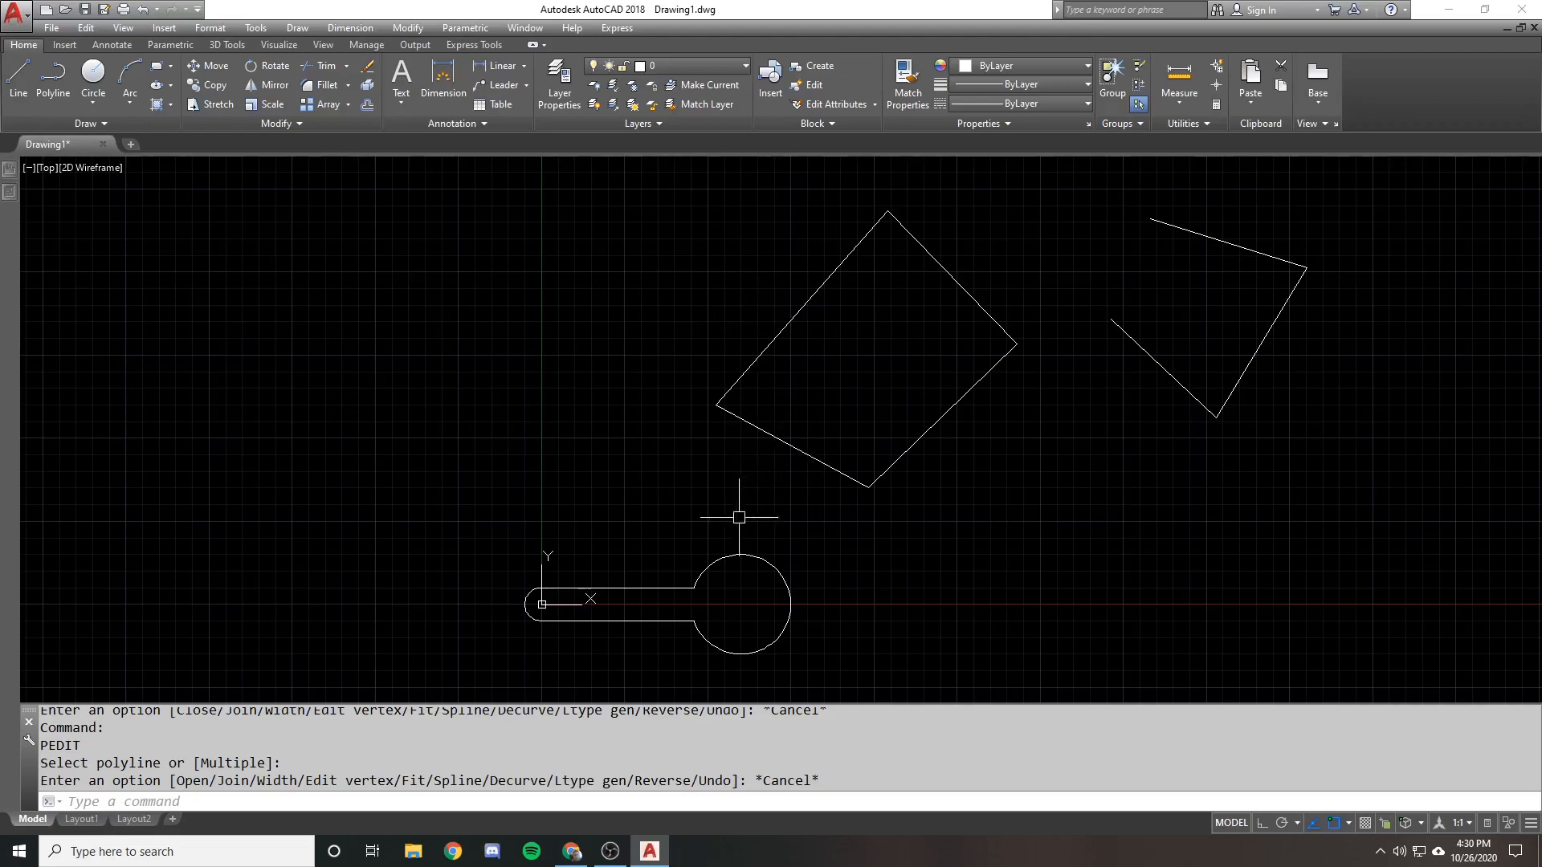
Switch to a tilted 3D view, extrude the closed four-sided polyline upward about 2'-6", and select the result to inspect it
shift+middle_drag(663, 558, 706, 322)
middle_drag(845, 408, 815, 533)
text(ext)
key(Return)
middle_drag(745, 349, 805, 344)
scroll(802, 405, down, 2)
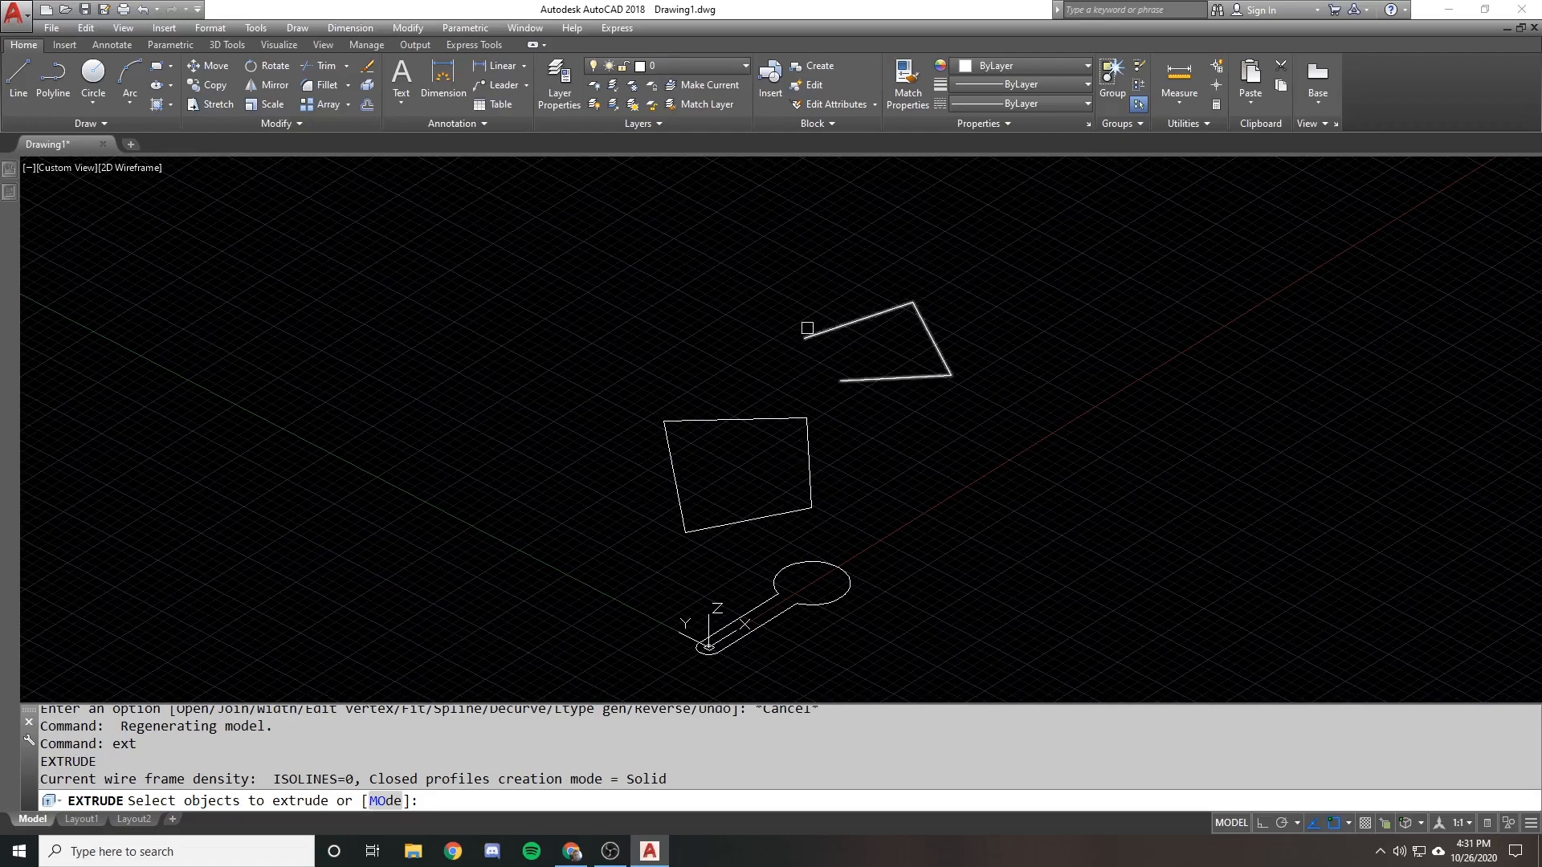
click(682, 428)
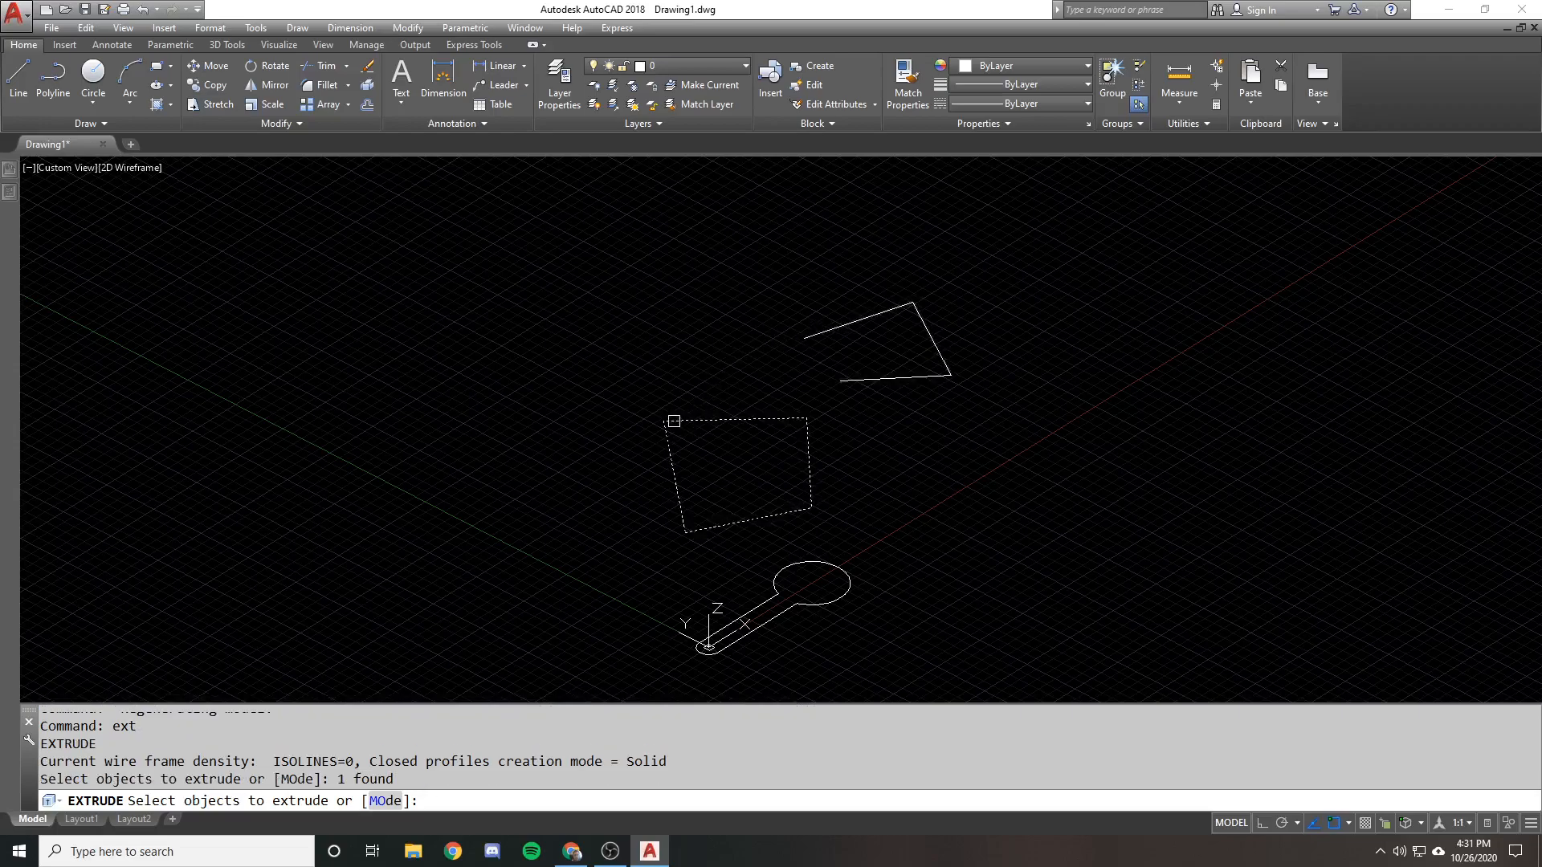
key(Return)
click(675, 343)
shift+middle_drag(721, 361, 650, 358)
click(682, 356)
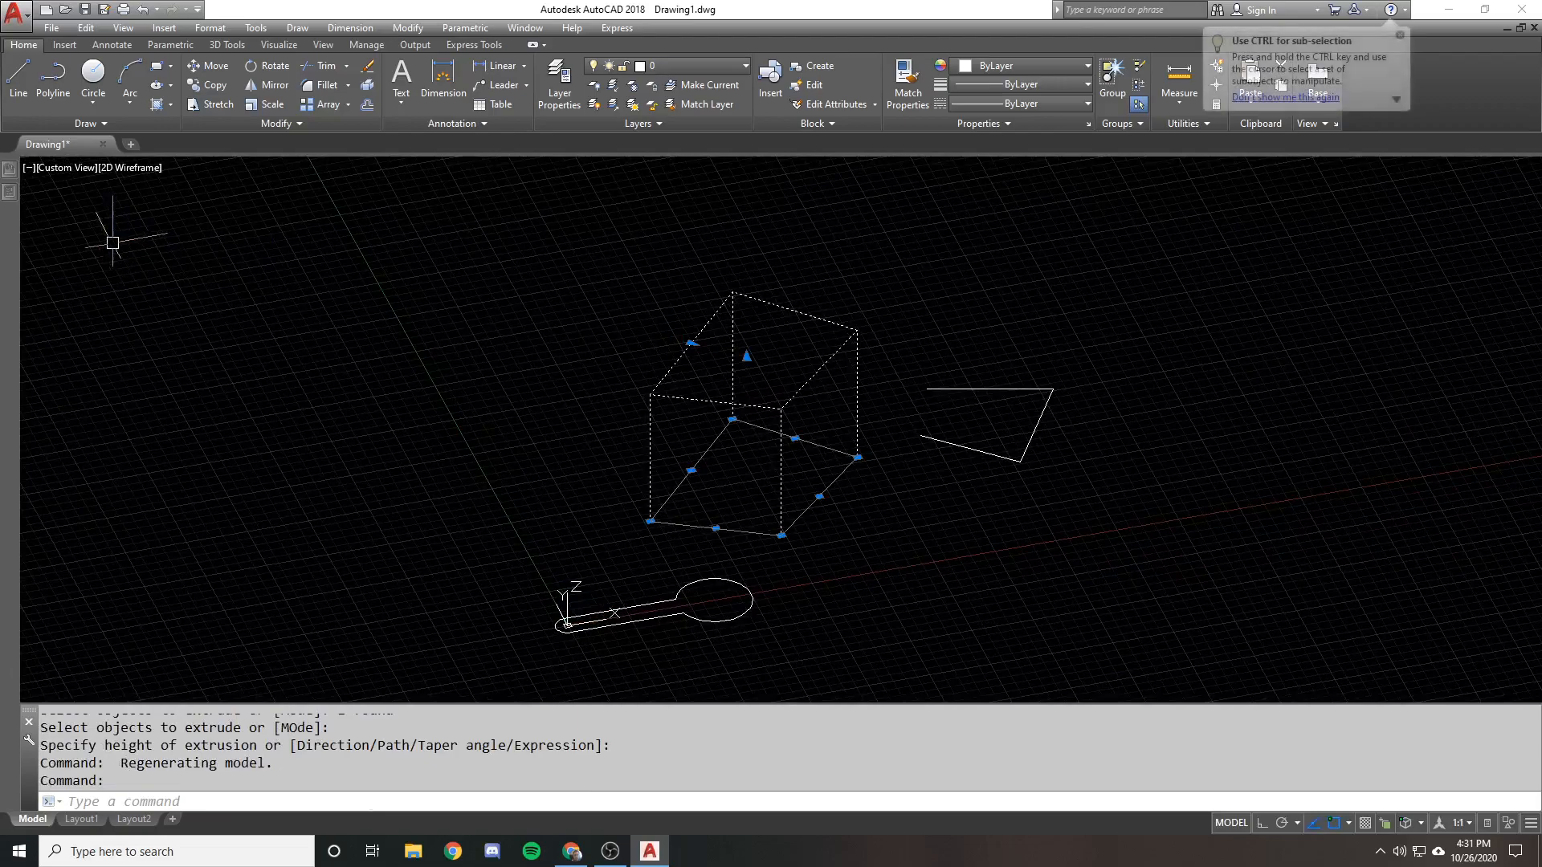
mouse_move(7, 191)
key(Escape)
Extrude the open three-segment polyline to the same 2'-6" height and compare it with the extruded closed shape
text(ext)
key(Return)
click(960, 387)
key(Return)
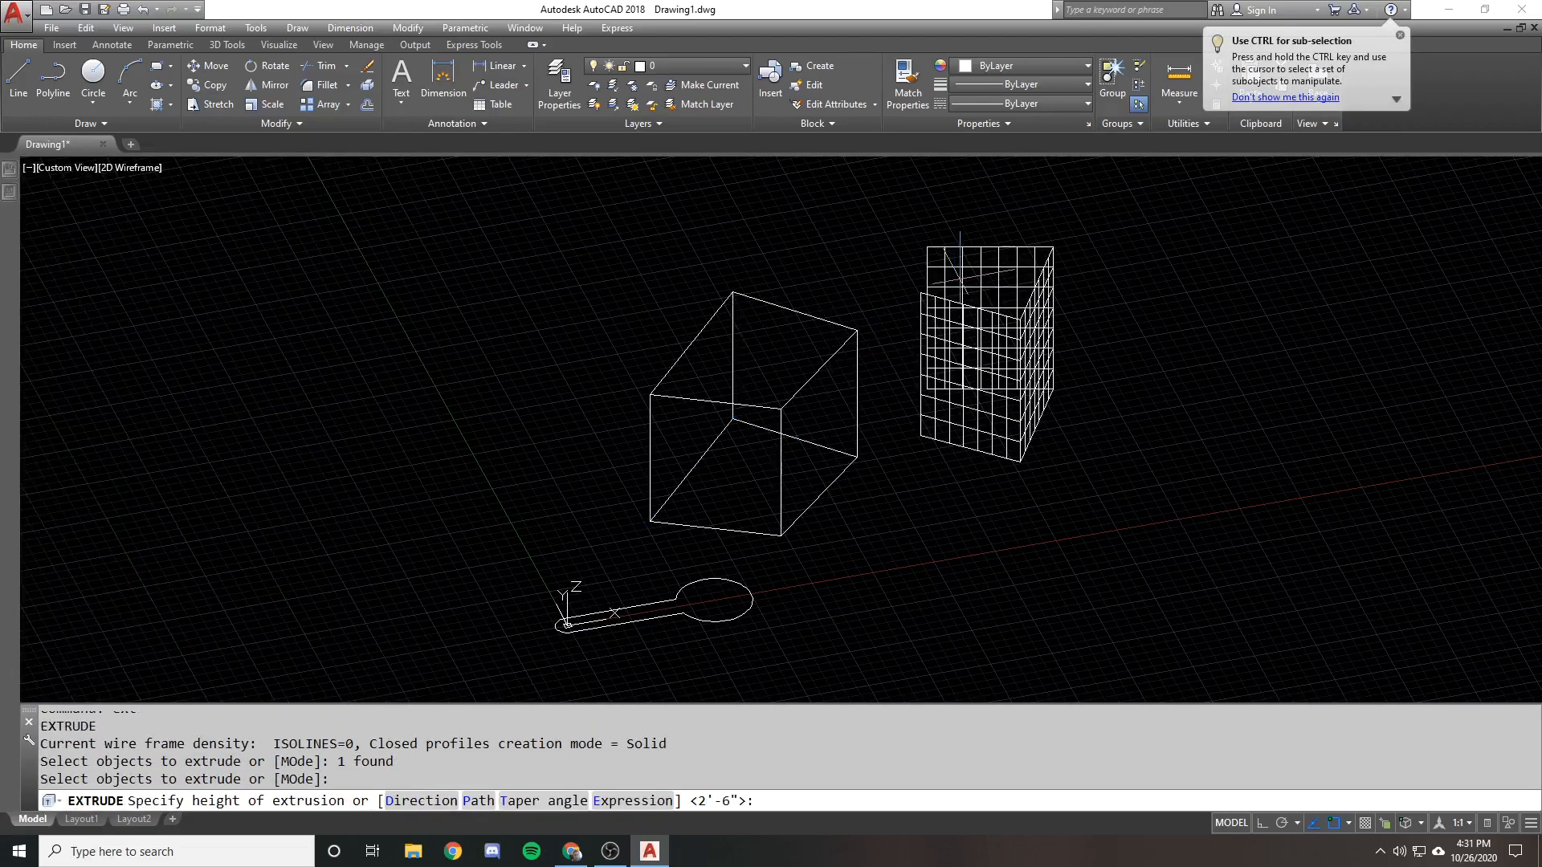
key(Return)
mouse_move(7, 193)
click(193, 185)
click(193, 184)
key(Escape)
shift+middle_drag(858, 248, 841, 311)
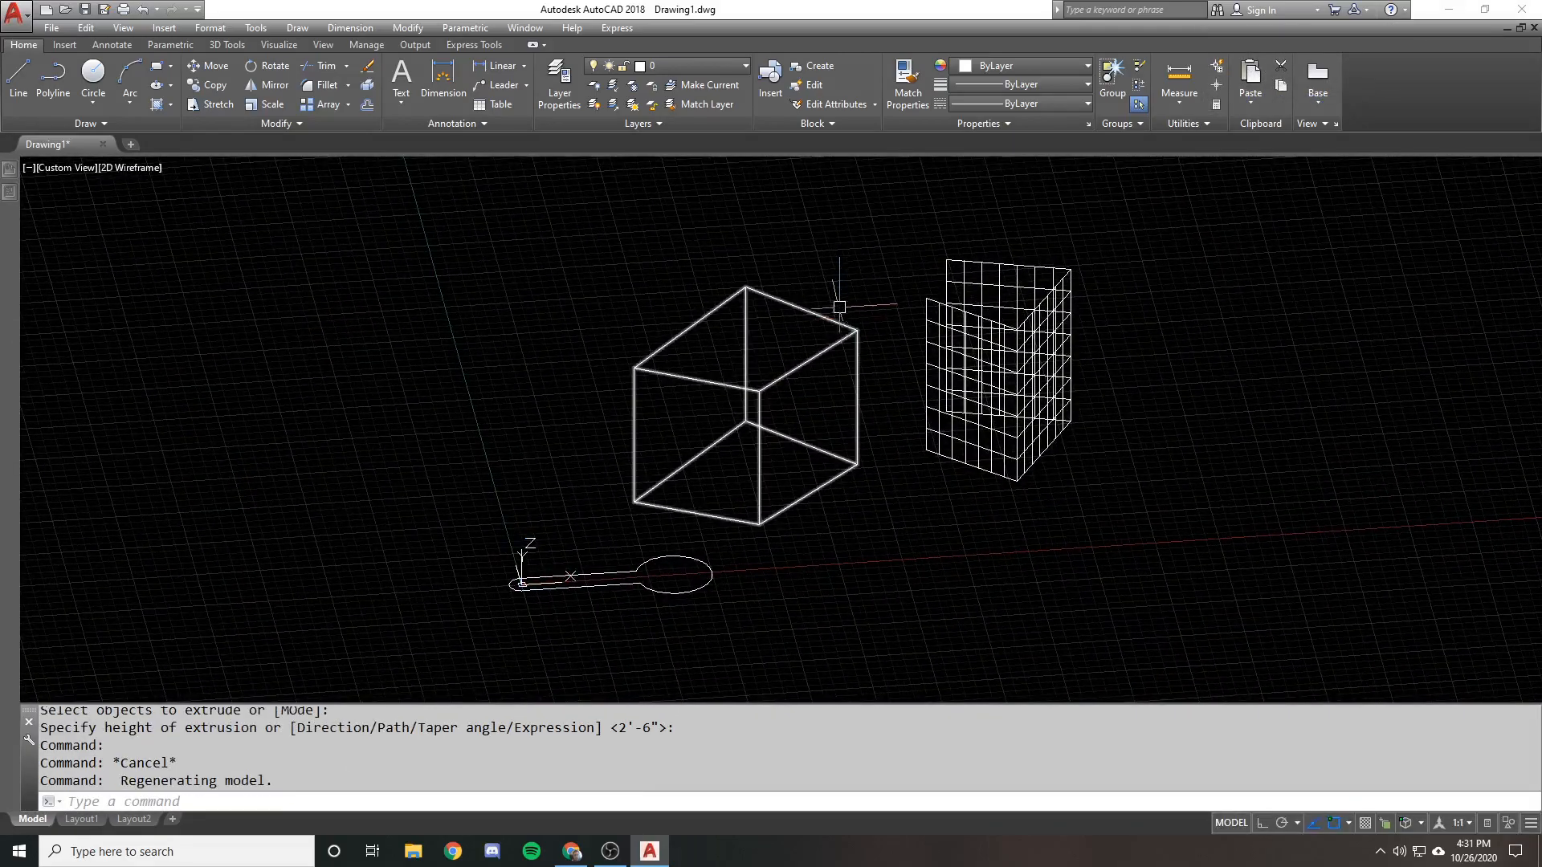
Undo both extrusions and the 3D view change
key(Return)
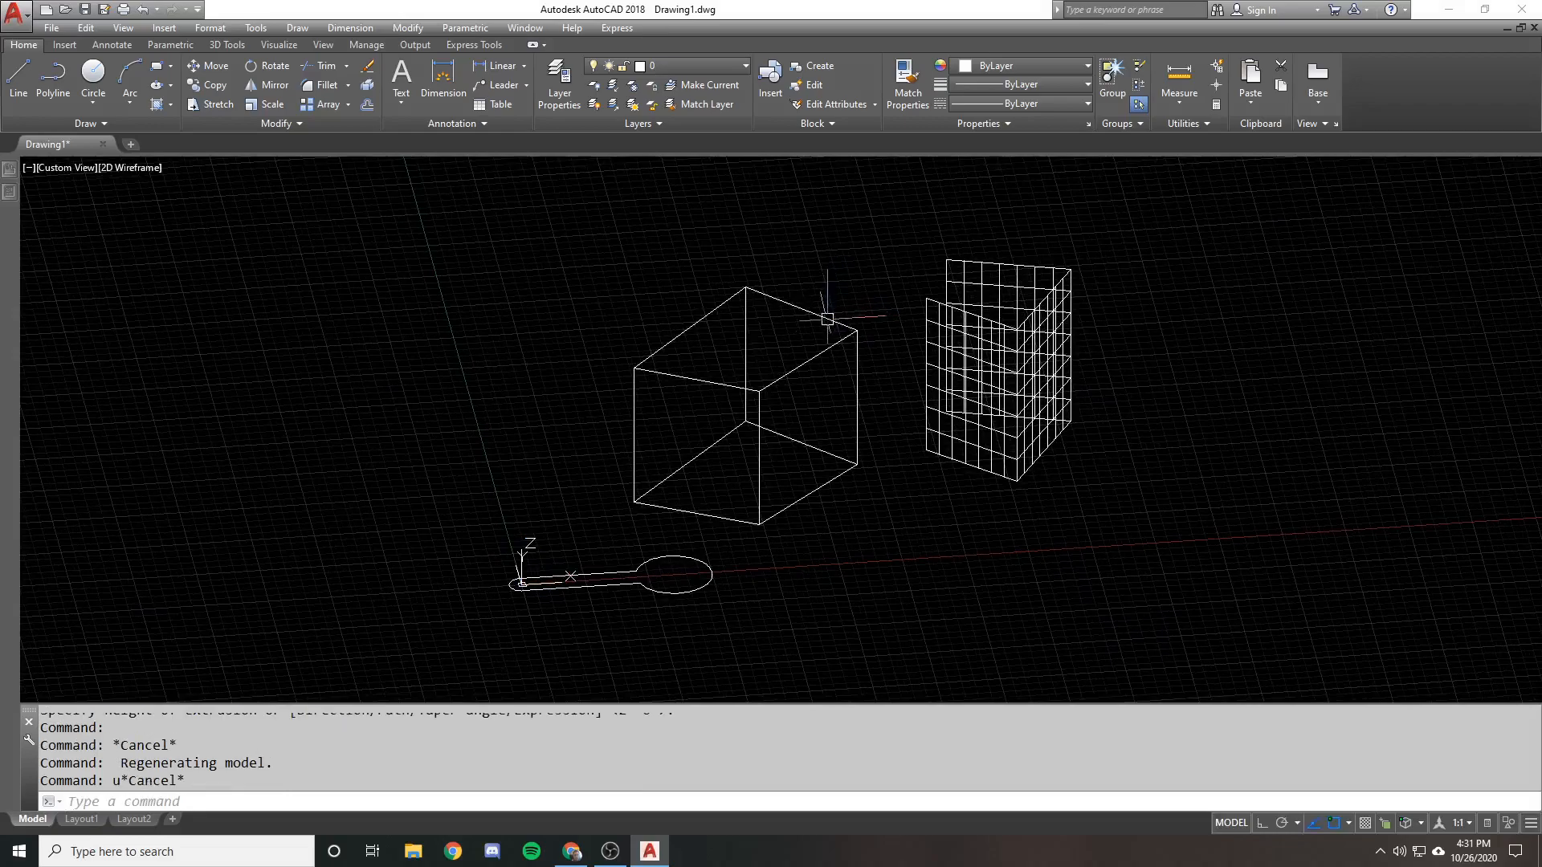
text(u)
key(Return)
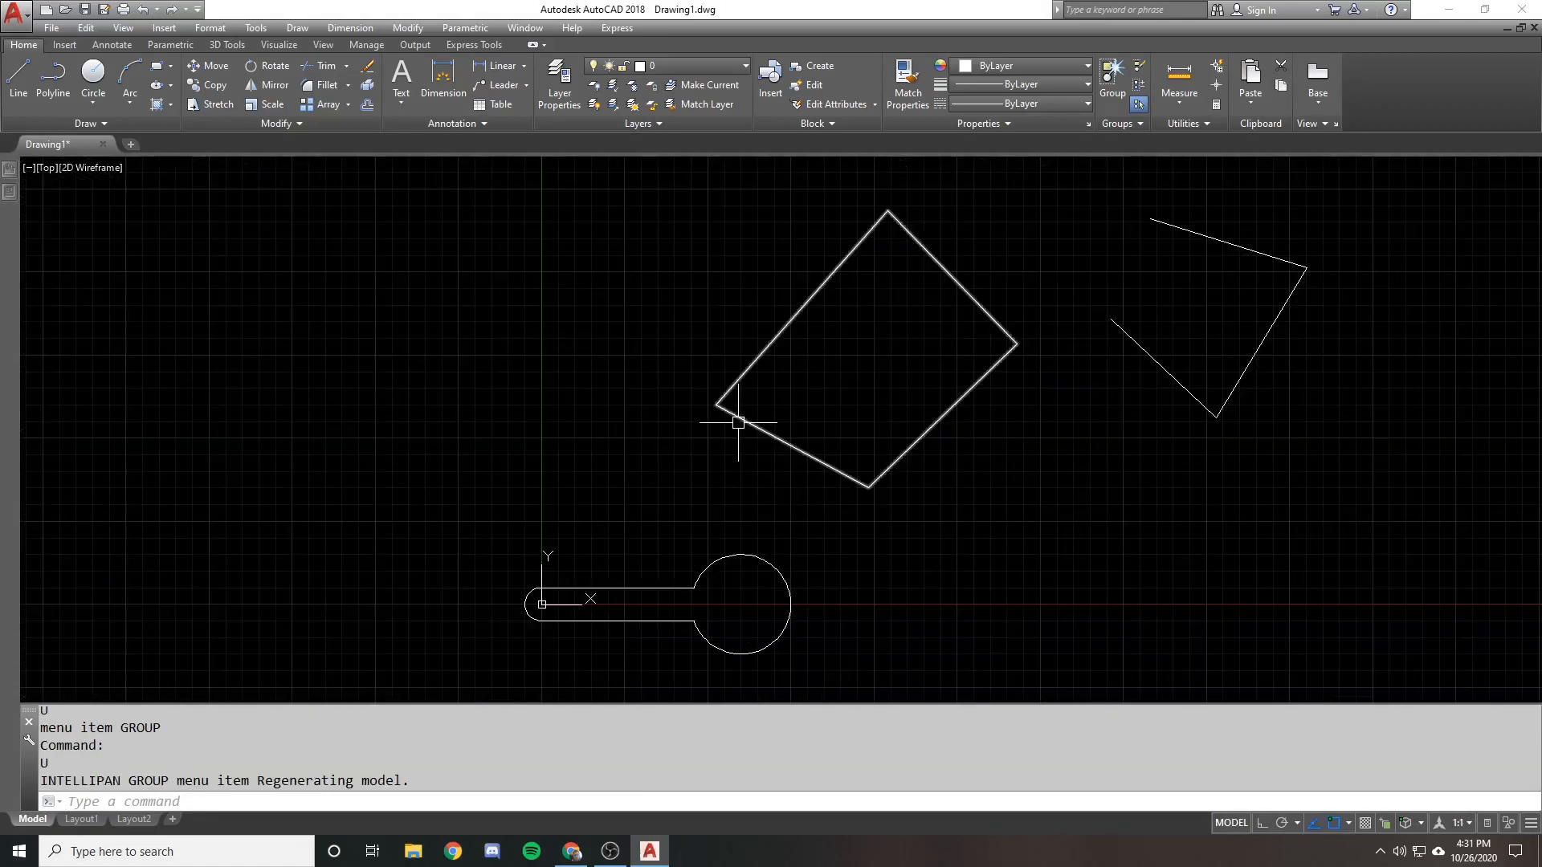
Draw a line across the gap between the open polyline's two ends, with Ortho and object snap off
text(l)
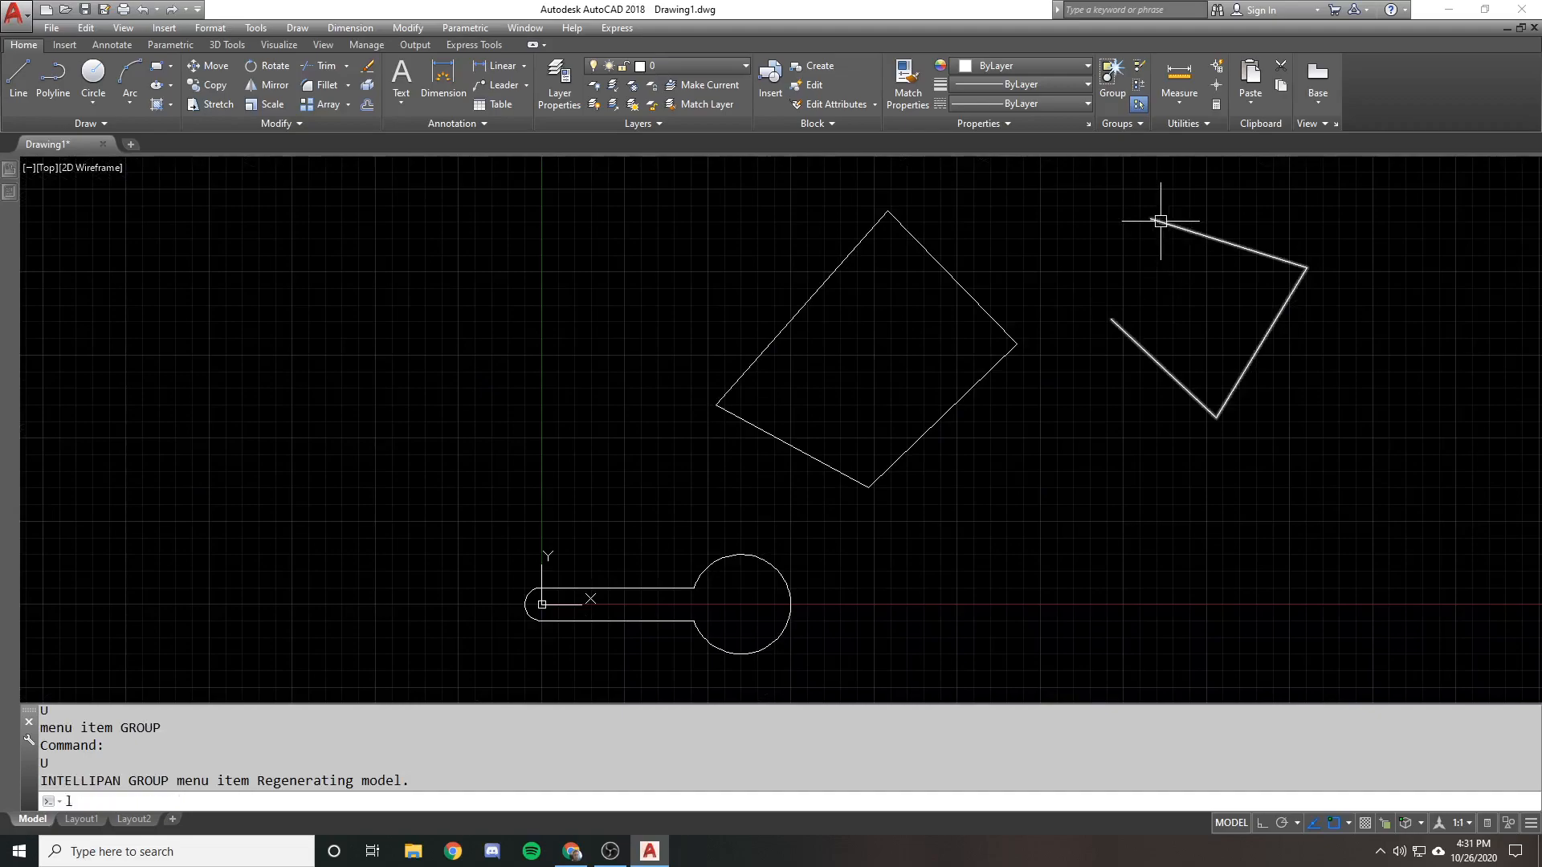
key(Return)
click(1156, 228)
scroll(1153, 227, up, 5)
key(F8)
scroll(1058, 430, up, 5)
scroll(1063, 426, up, 7)
key(F3)
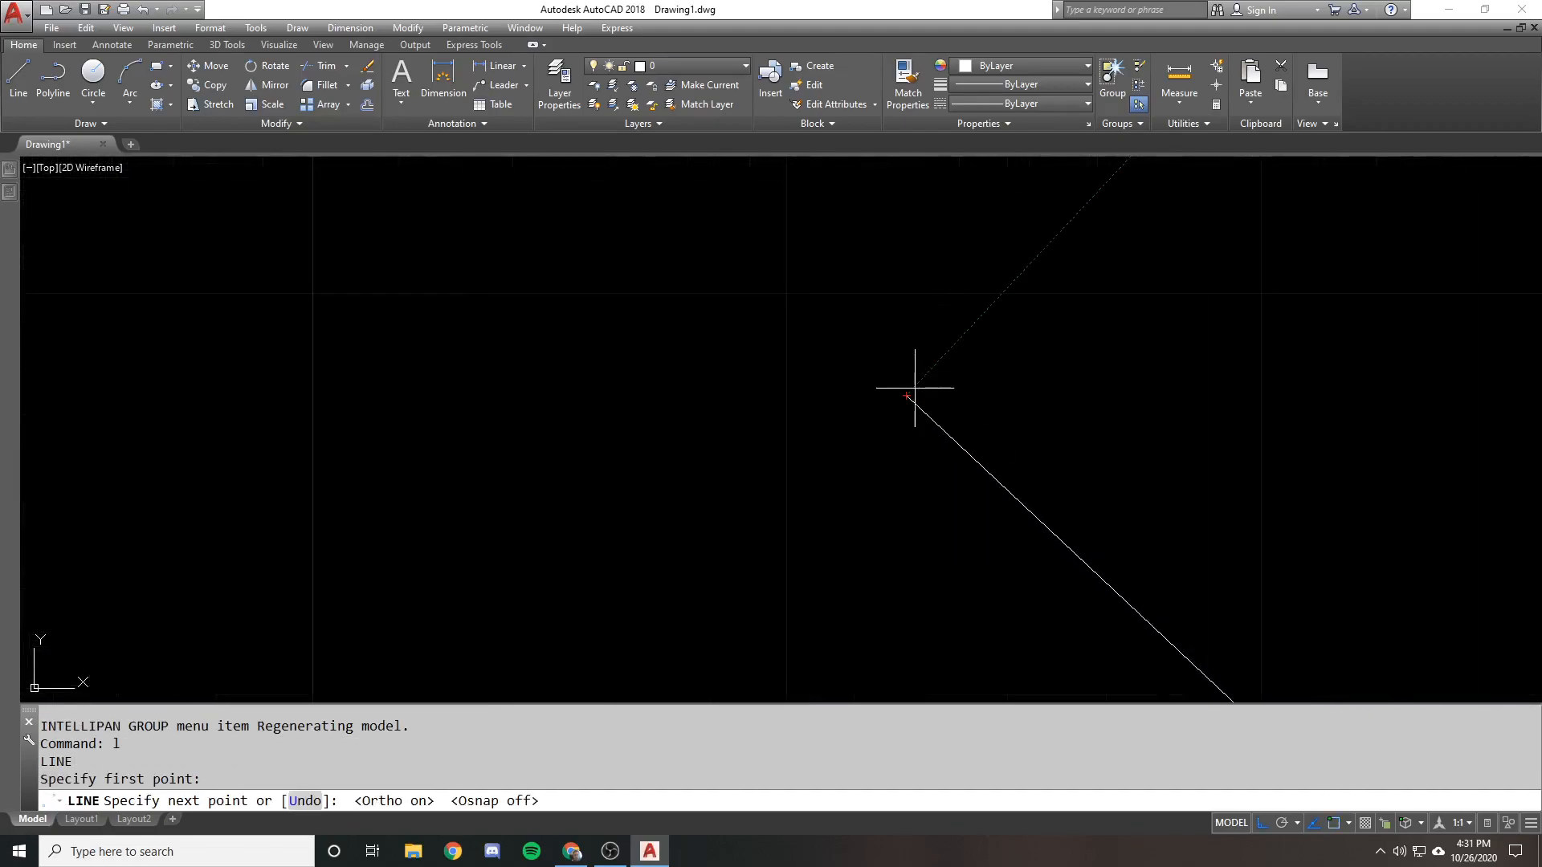
key(F8)
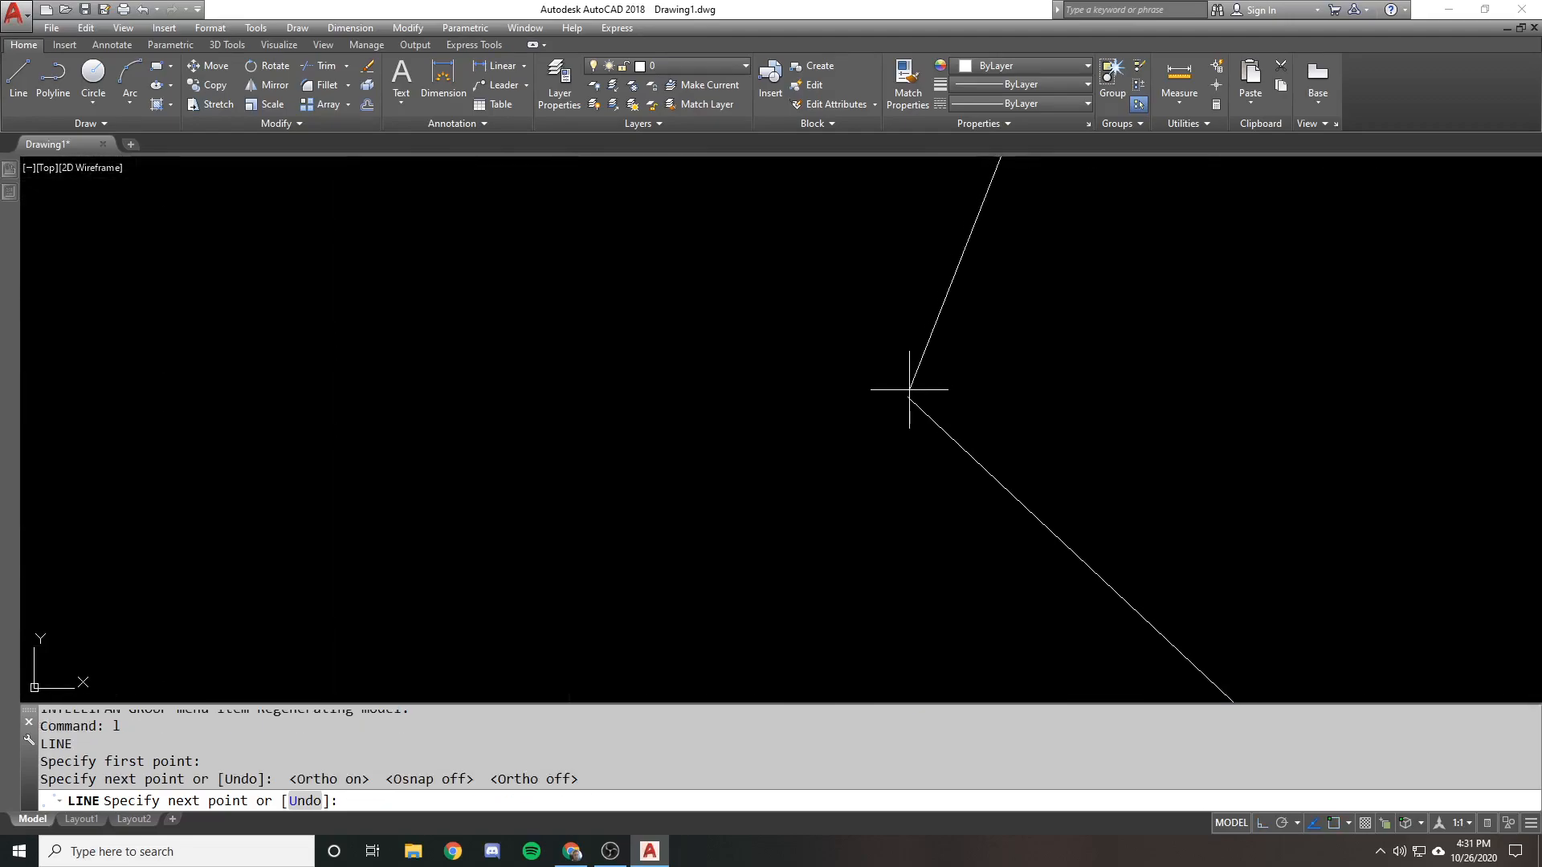
key(Escape)
key(Return)
key(Escape)
scroll(391, 698, down, 1)
scroll(836, 351, down, 5)
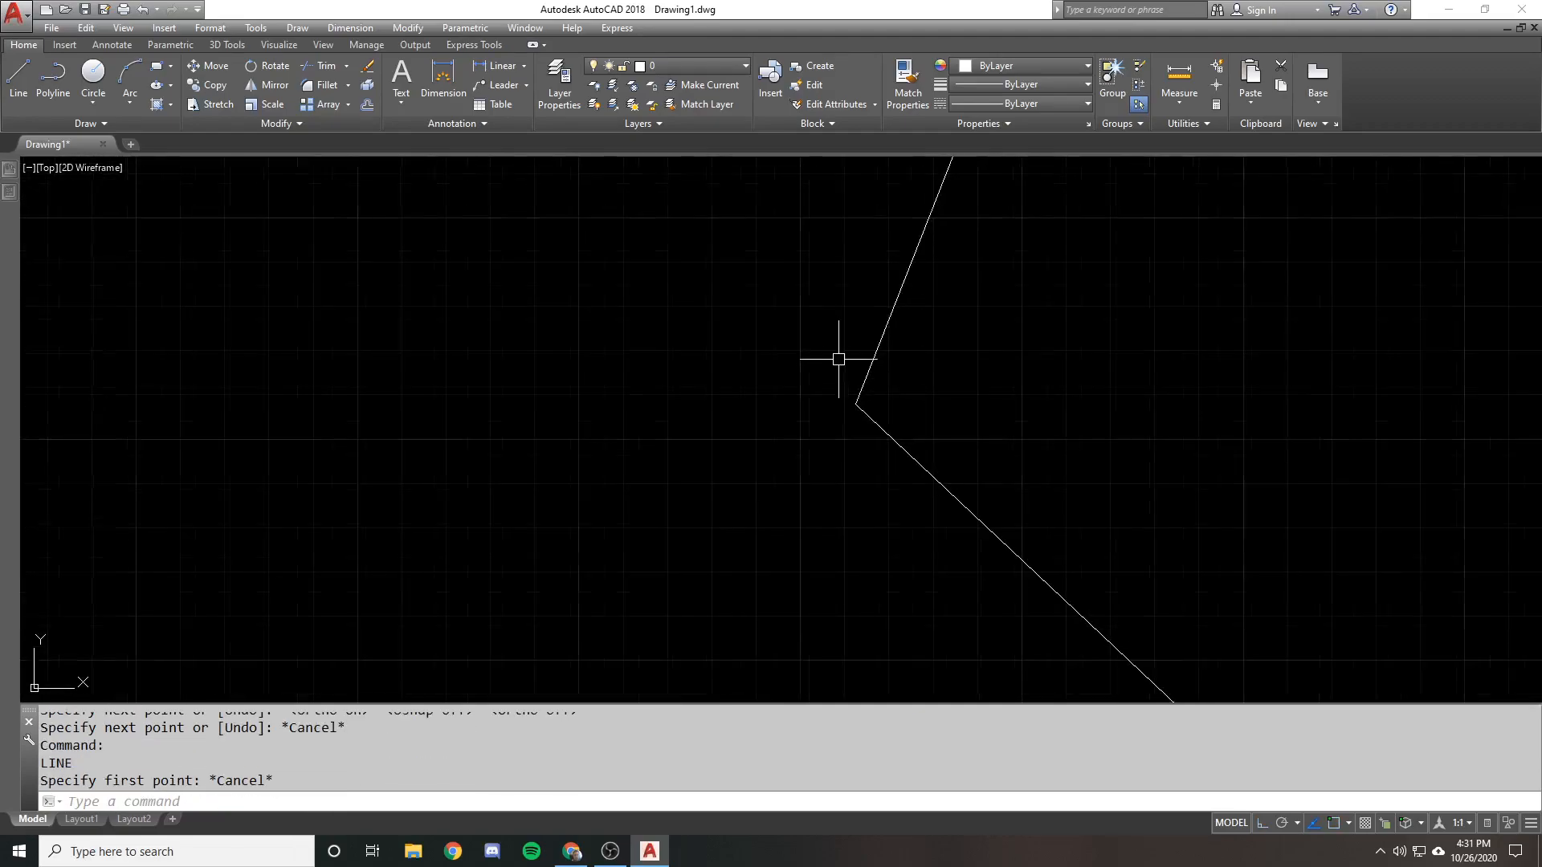
Join the gap-closing line to the three-segment polyline with the Join command
click(793, 320)
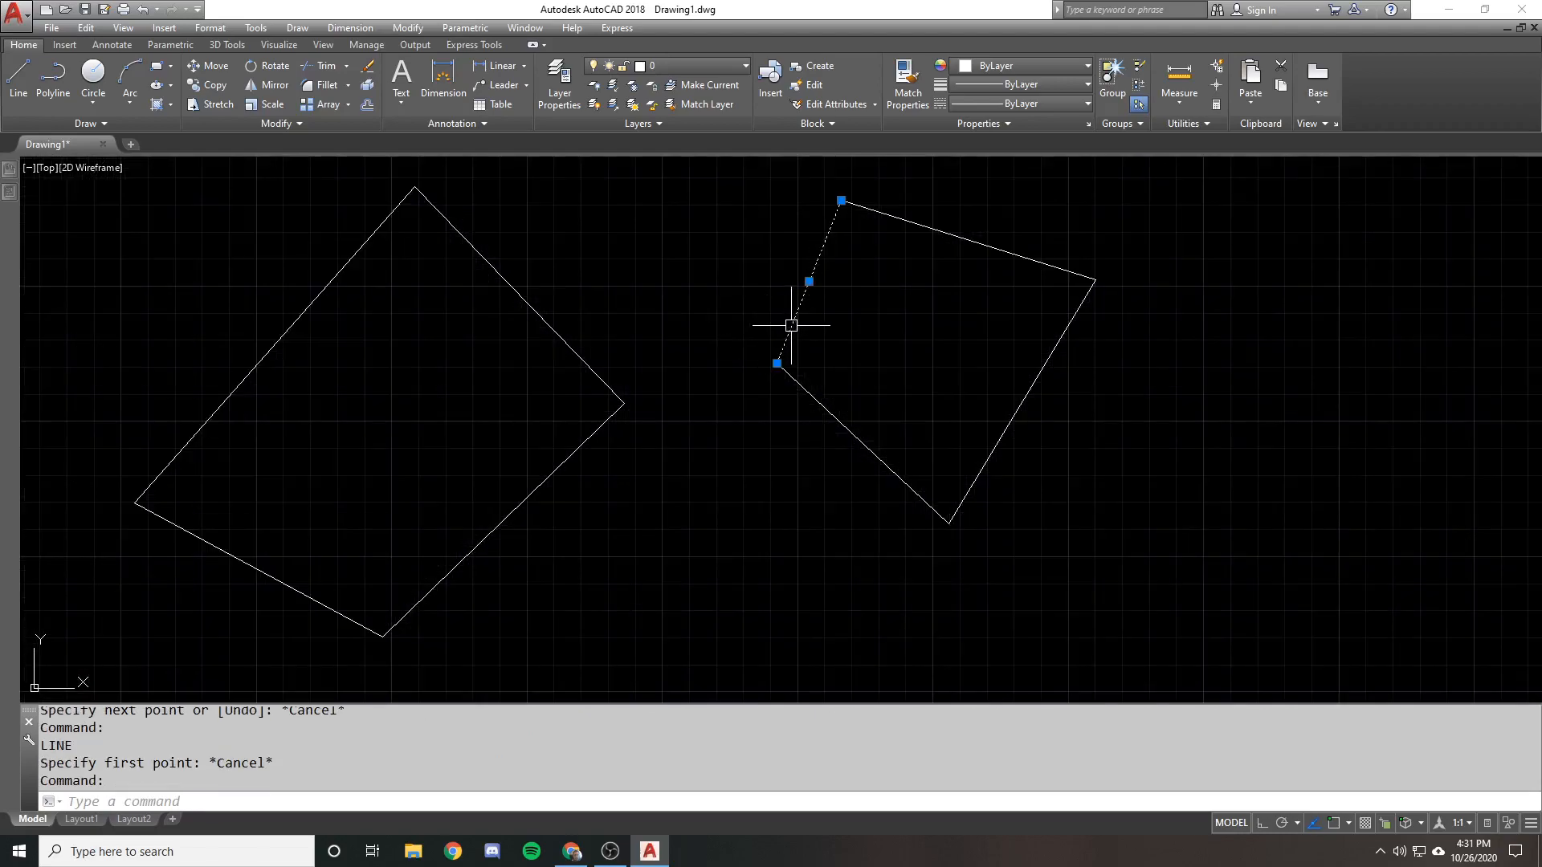
key(Escape)
text(j)
key(Return)
click(863, 212)
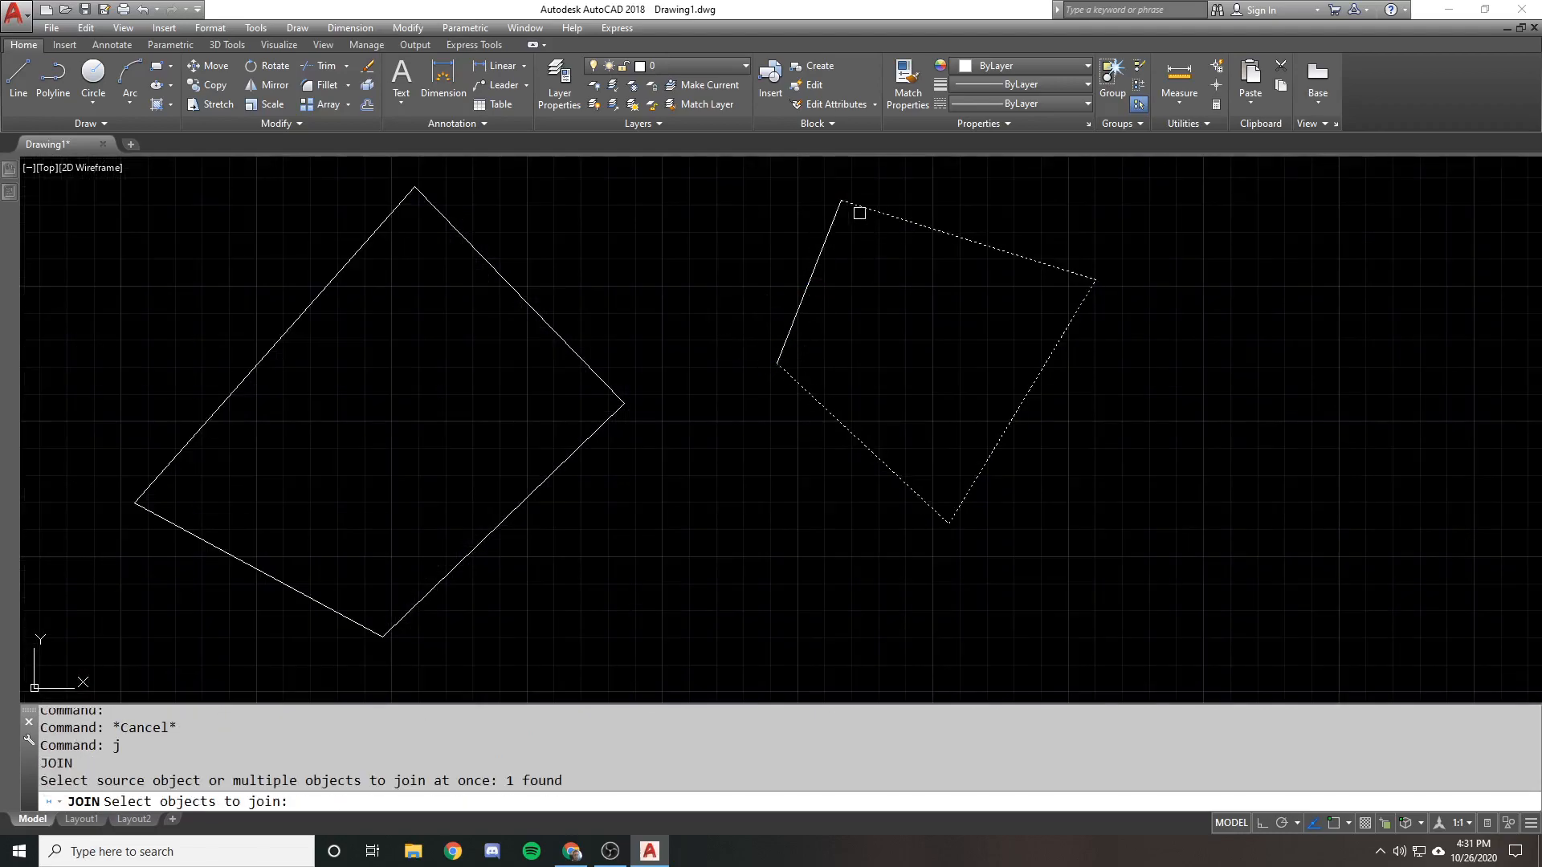
click(841, 220)
key(Return)
click(827, 223)
key(Return)
Select the joined four-sided polyline, check whether PEDIT offers Close or Open for it, and cancel
click(828, 224)
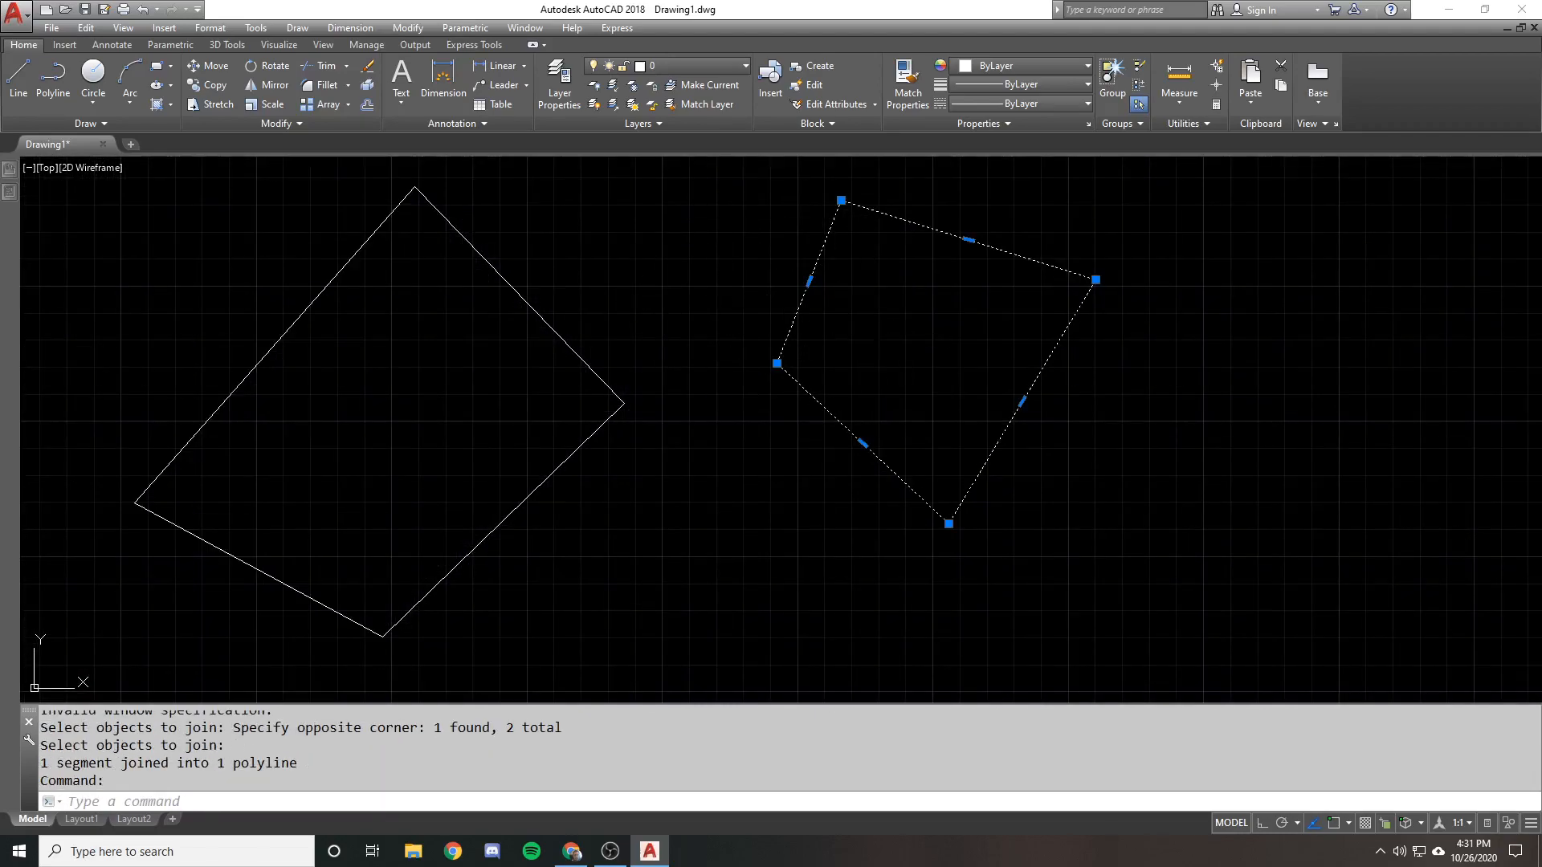
key(Escape)
click(805, 320)
click(360, 212)
click(514, 241)
click(833, 305)
key(Escape)
click(835, 305)
click(784, 282)
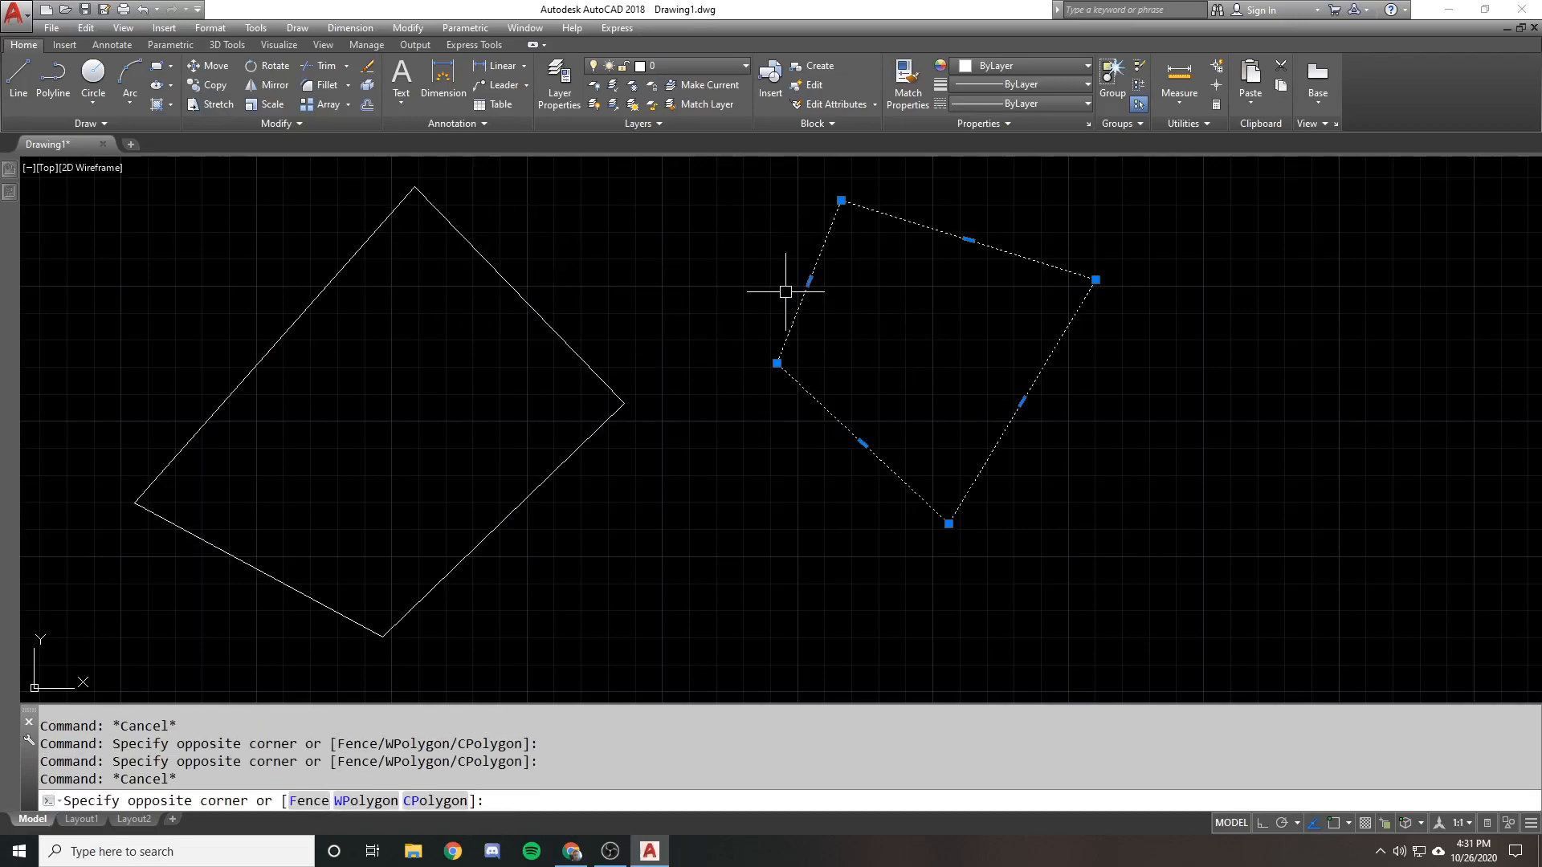
key(Escape)
text(pedit)
key(Return)
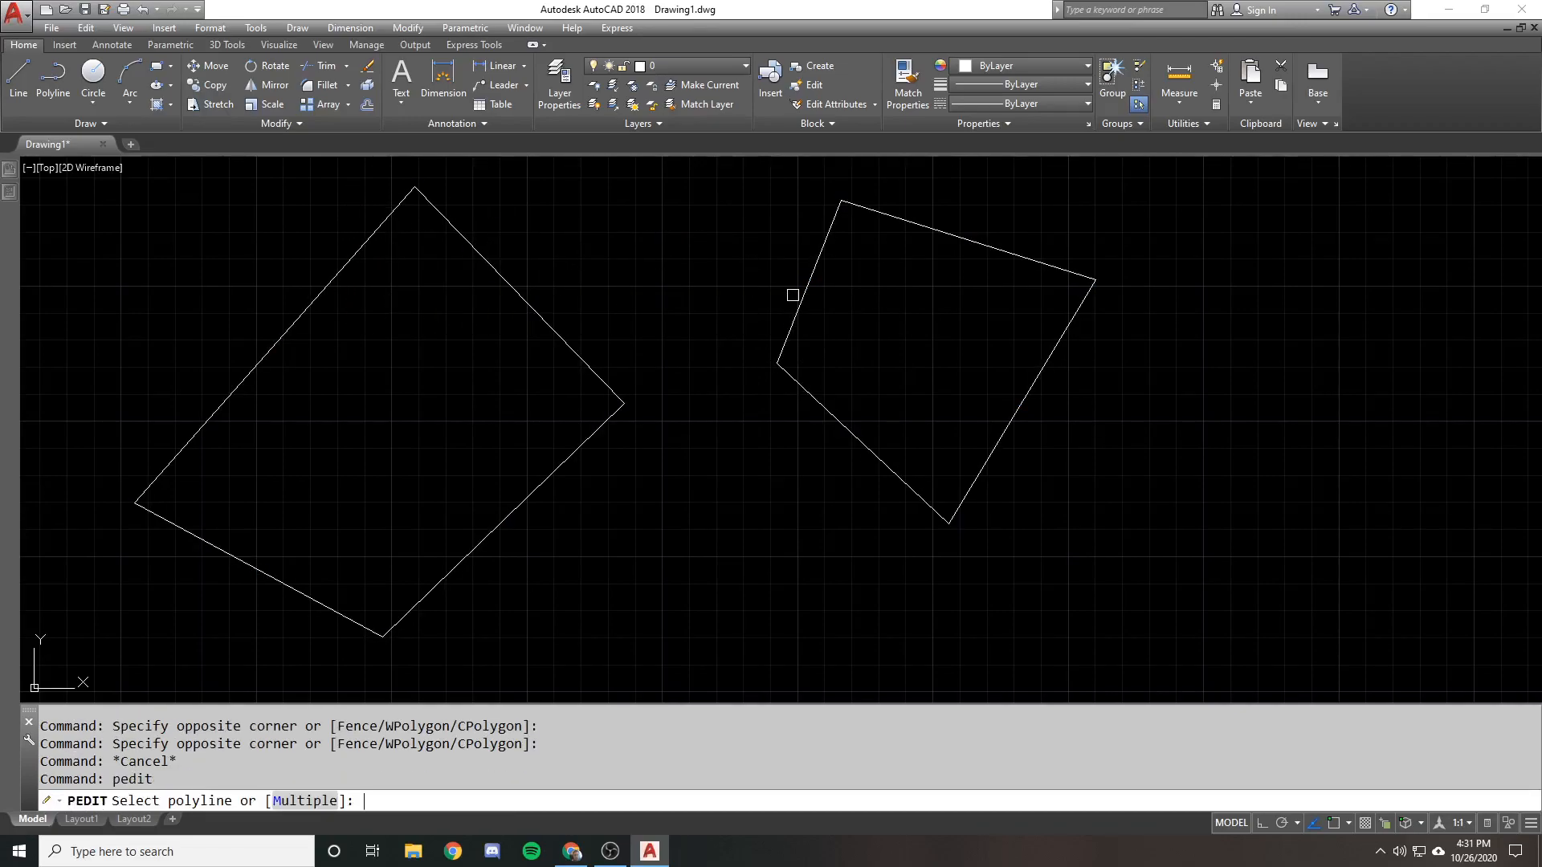
click(796, 294)
click(801, 295)
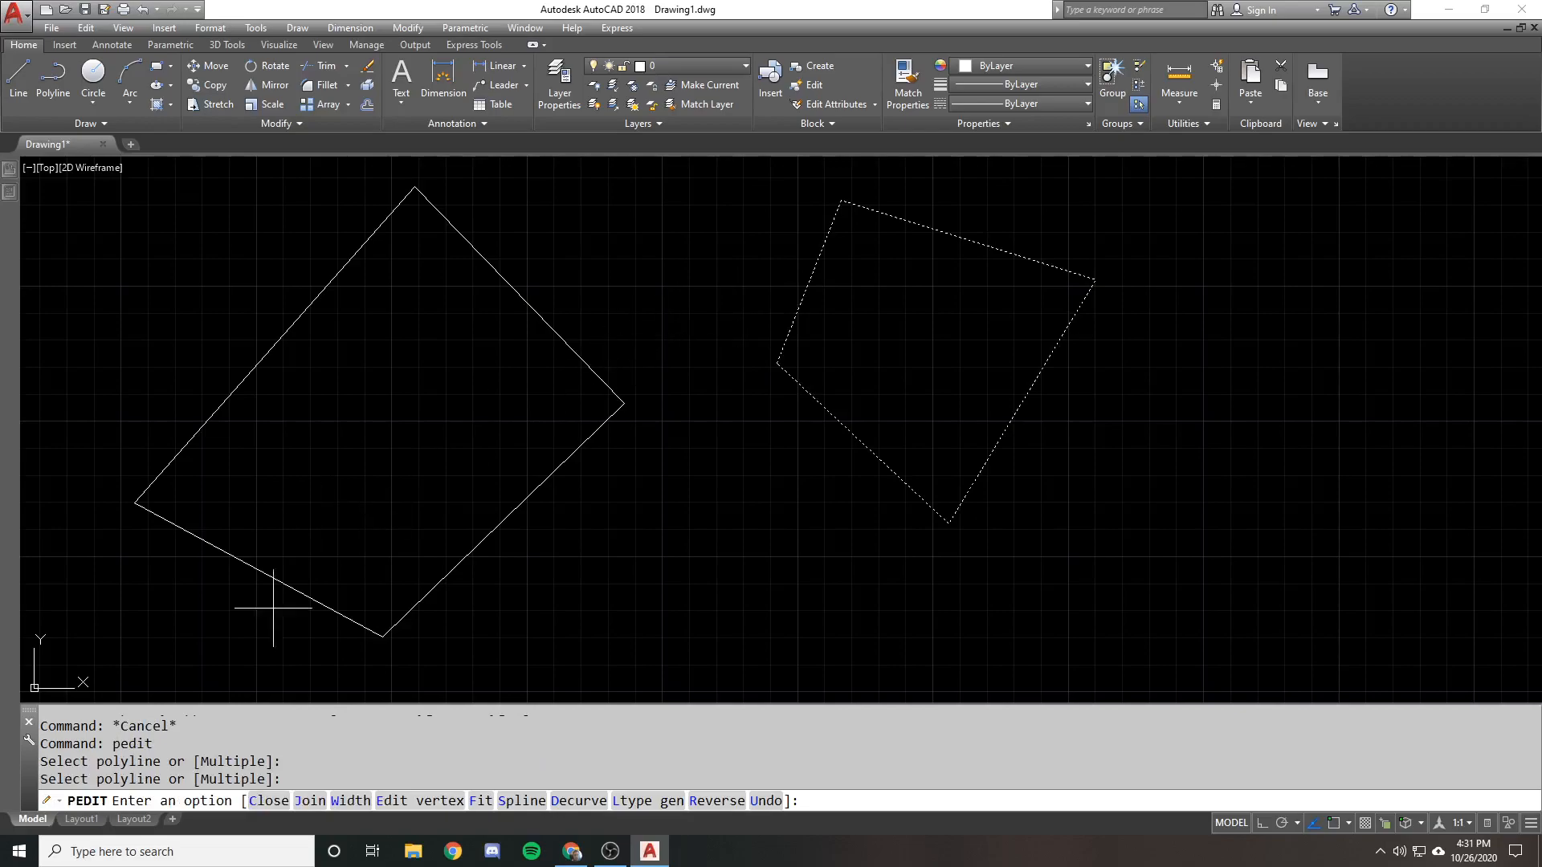
key(Escape)
Try extruding the joined four-sided polyline in a tilted 3D view
shift+middle_drag(498, 708, 806, 430)
text(ext)
key(Return)
click(786, 402)
key(Return)
Undo the trial extrusion, the view change and the join, and erase the line bridging the polyline's gap
text(u)
key(Return)
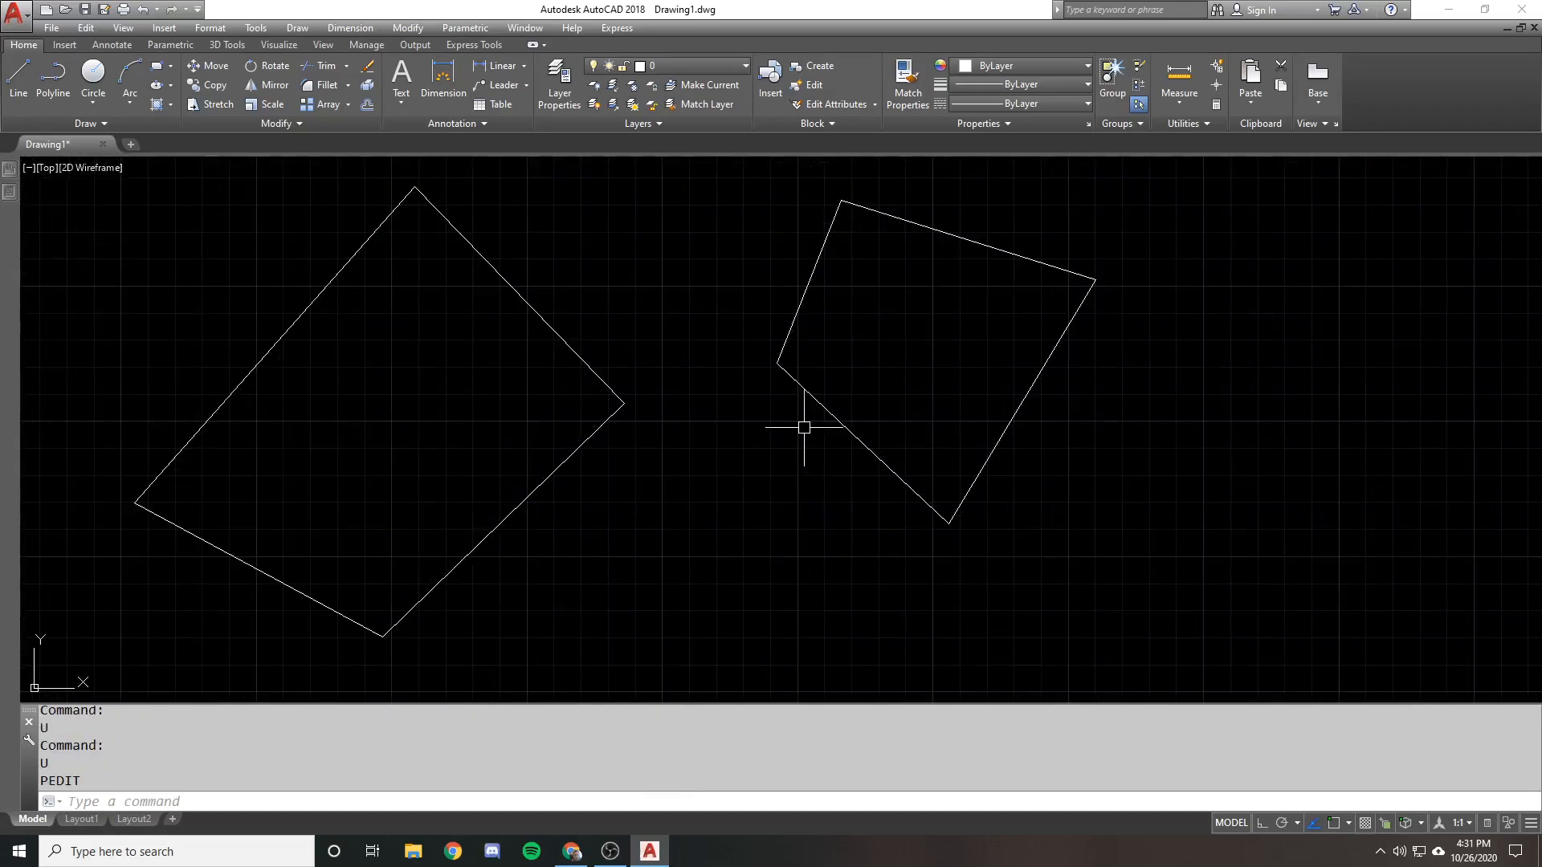
key(Return)
scroll(768, 447, down, 5)
click(772, 408)
text(e)
key(Return)
Review the PEDIT options for the closed four-sided polyline above the keyhole outline, then cancel the command
middle_drag(700, 446, 835, 362)
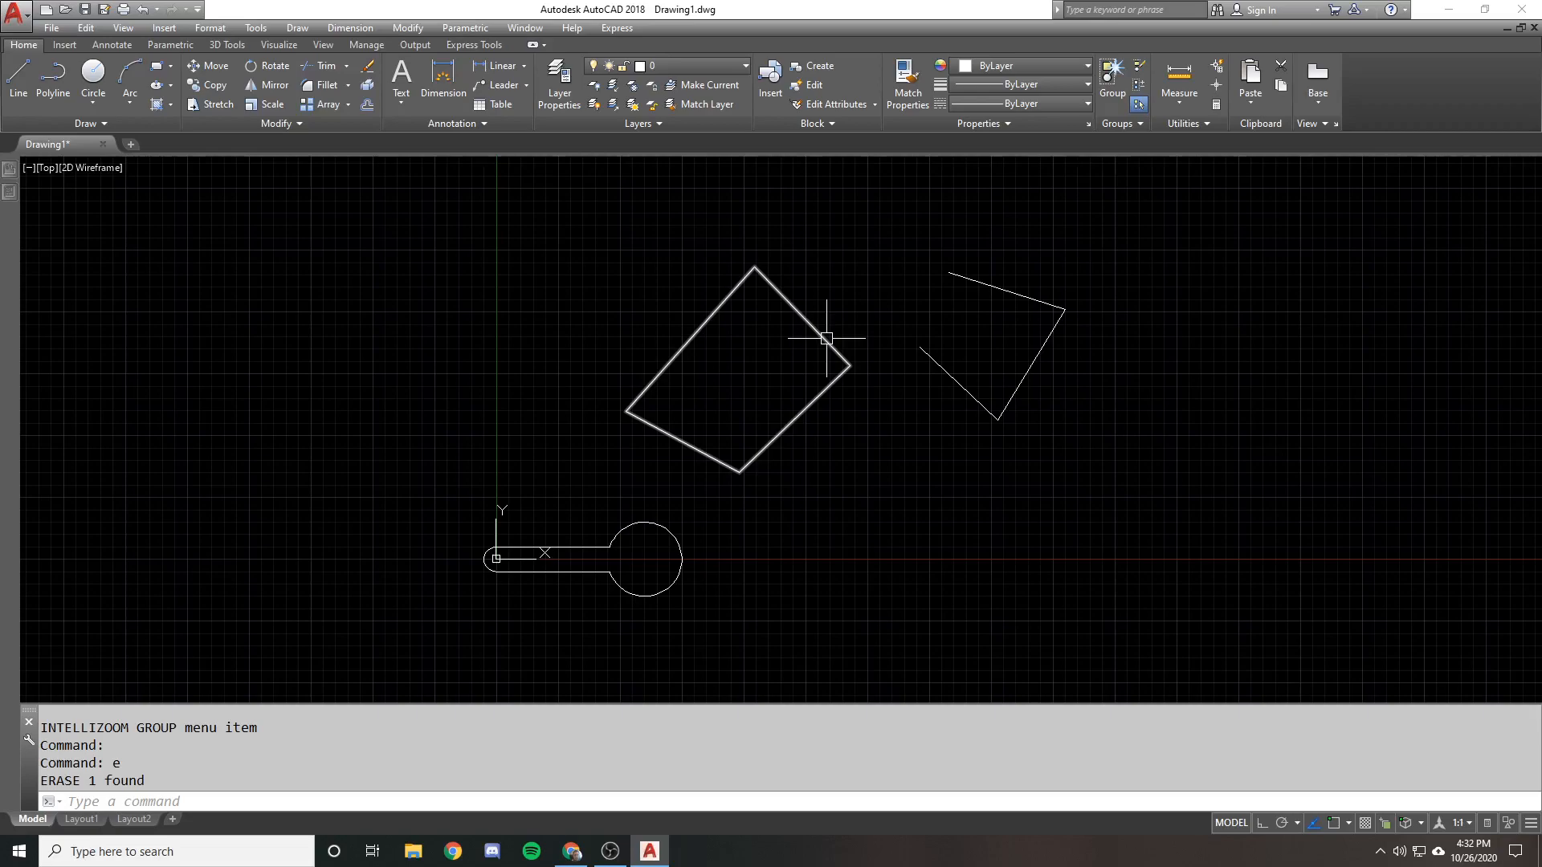
text(pedit)
key(Return)
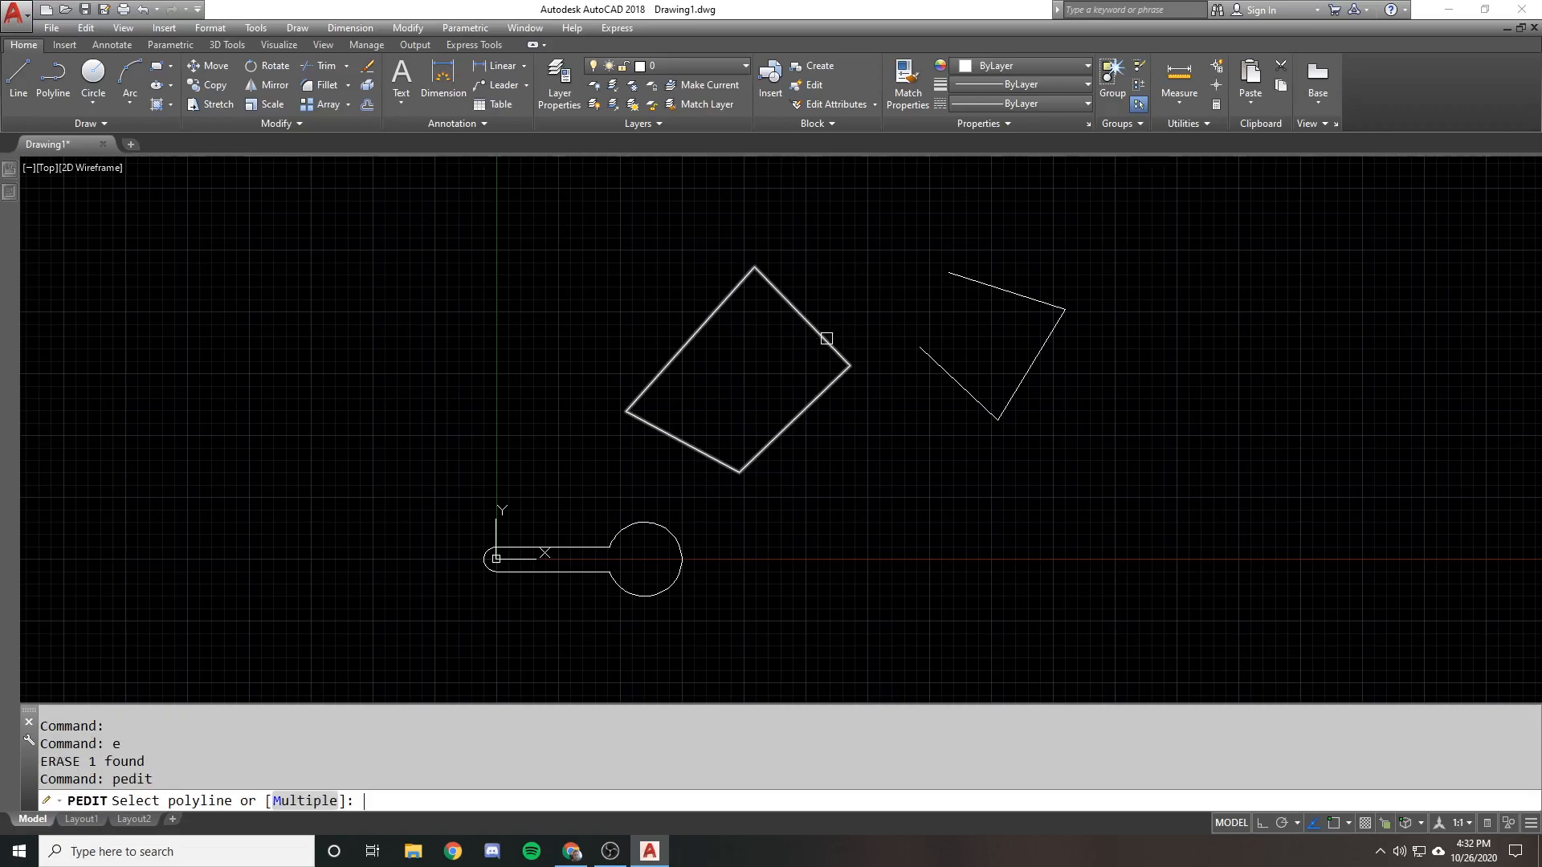
click(826, 338)
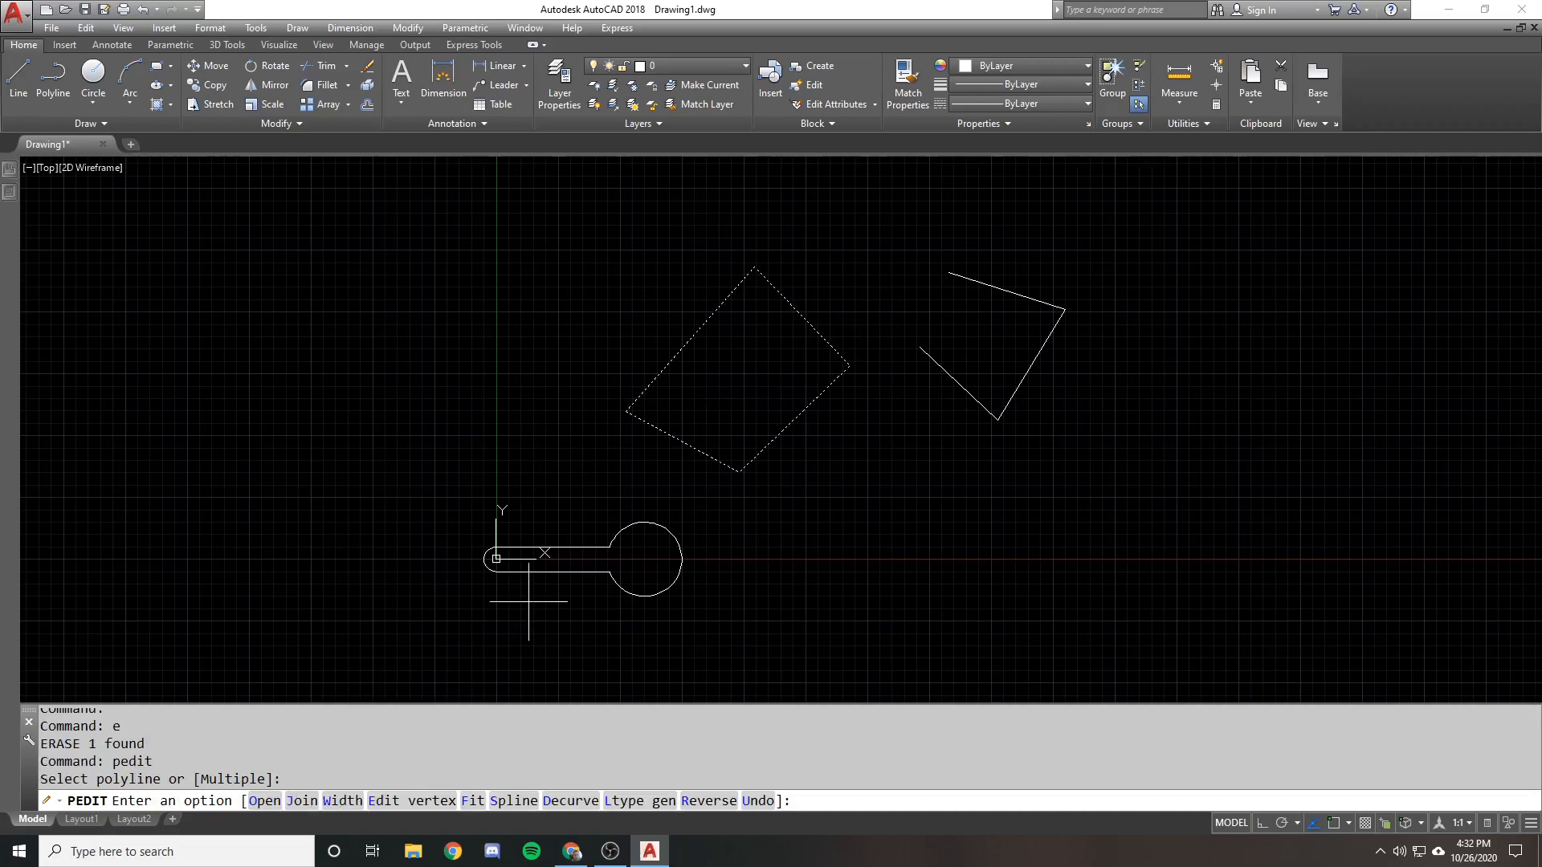
key(Escape)
key(Return)
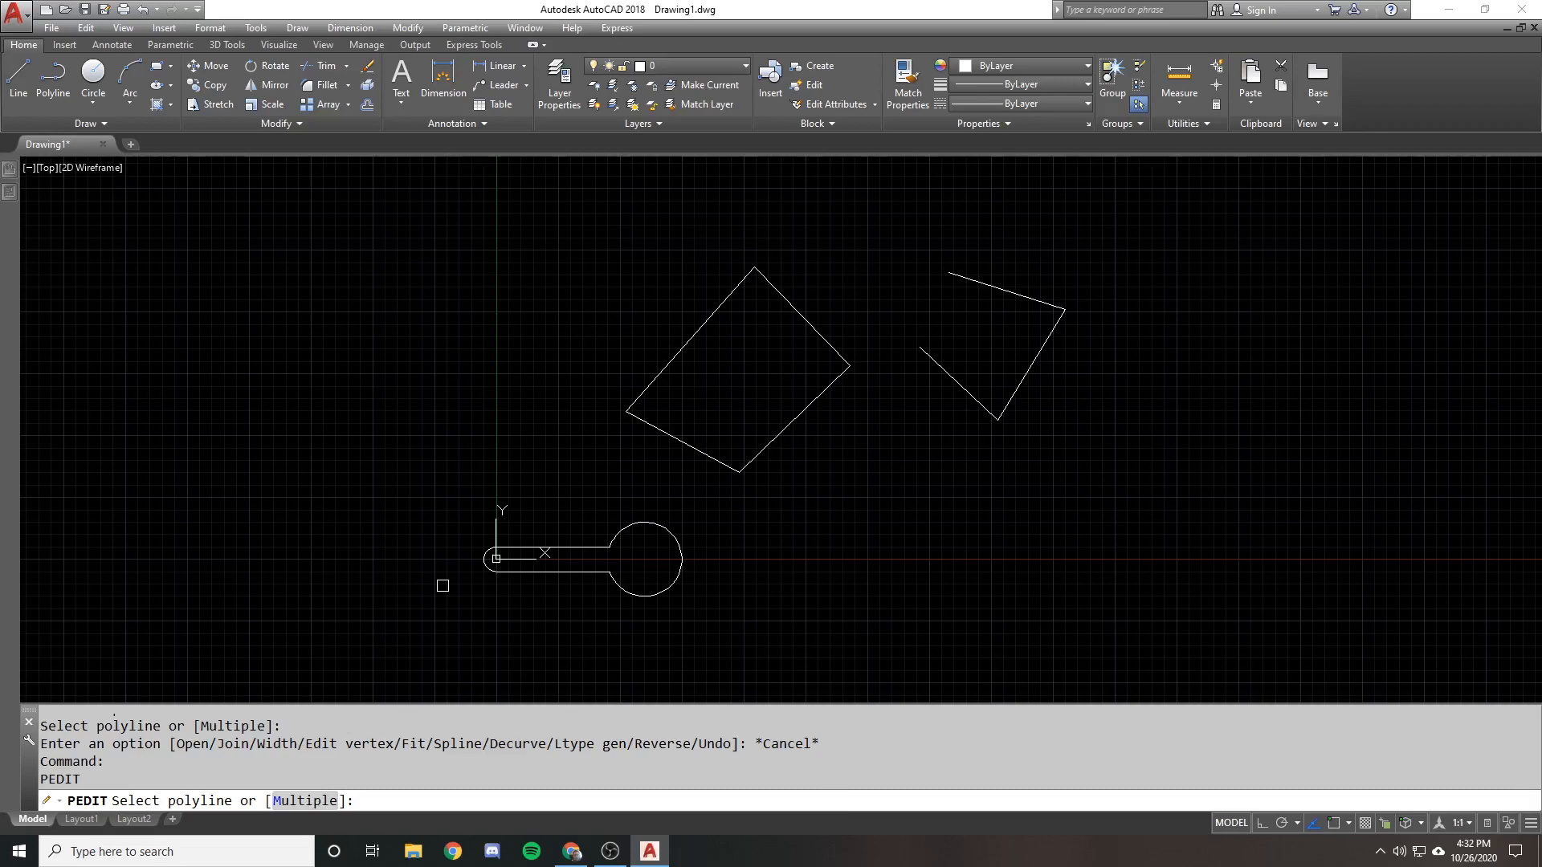
key(Escape)
Draw three separate, unconnected lines beside the open three-segment polyline
scroll(798, 303, down, 2)
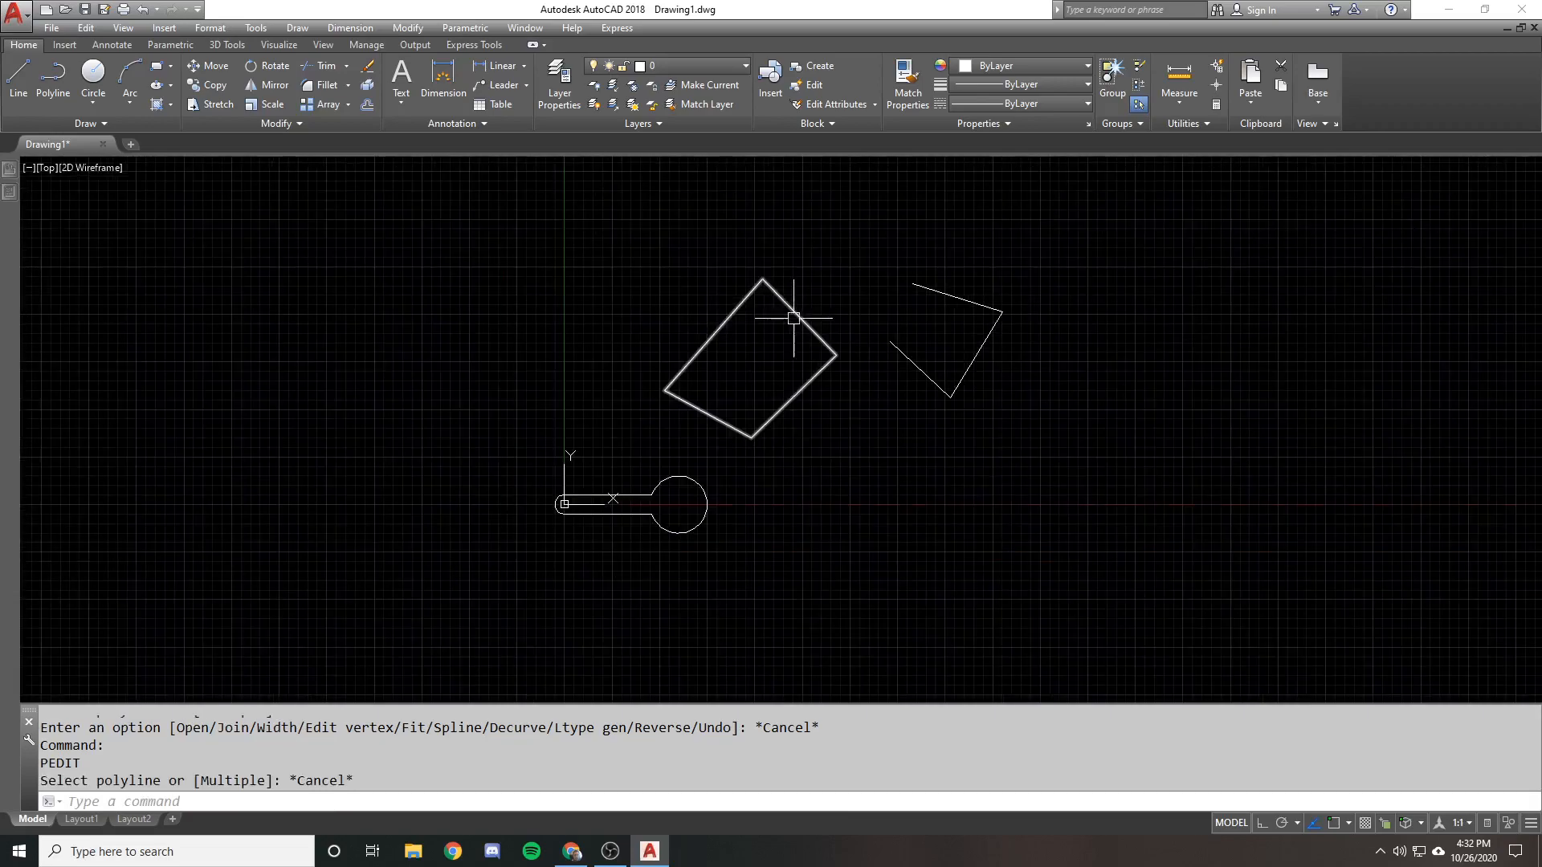
text(l)
key(Return)
click(961, 287)
click(1076, 226)
key(Return)
key(Return)
click(996, 333)
click(1226, 339)
key(Return)
key(Return)
click(995, 404)
click(1202, 478)
key(Return)
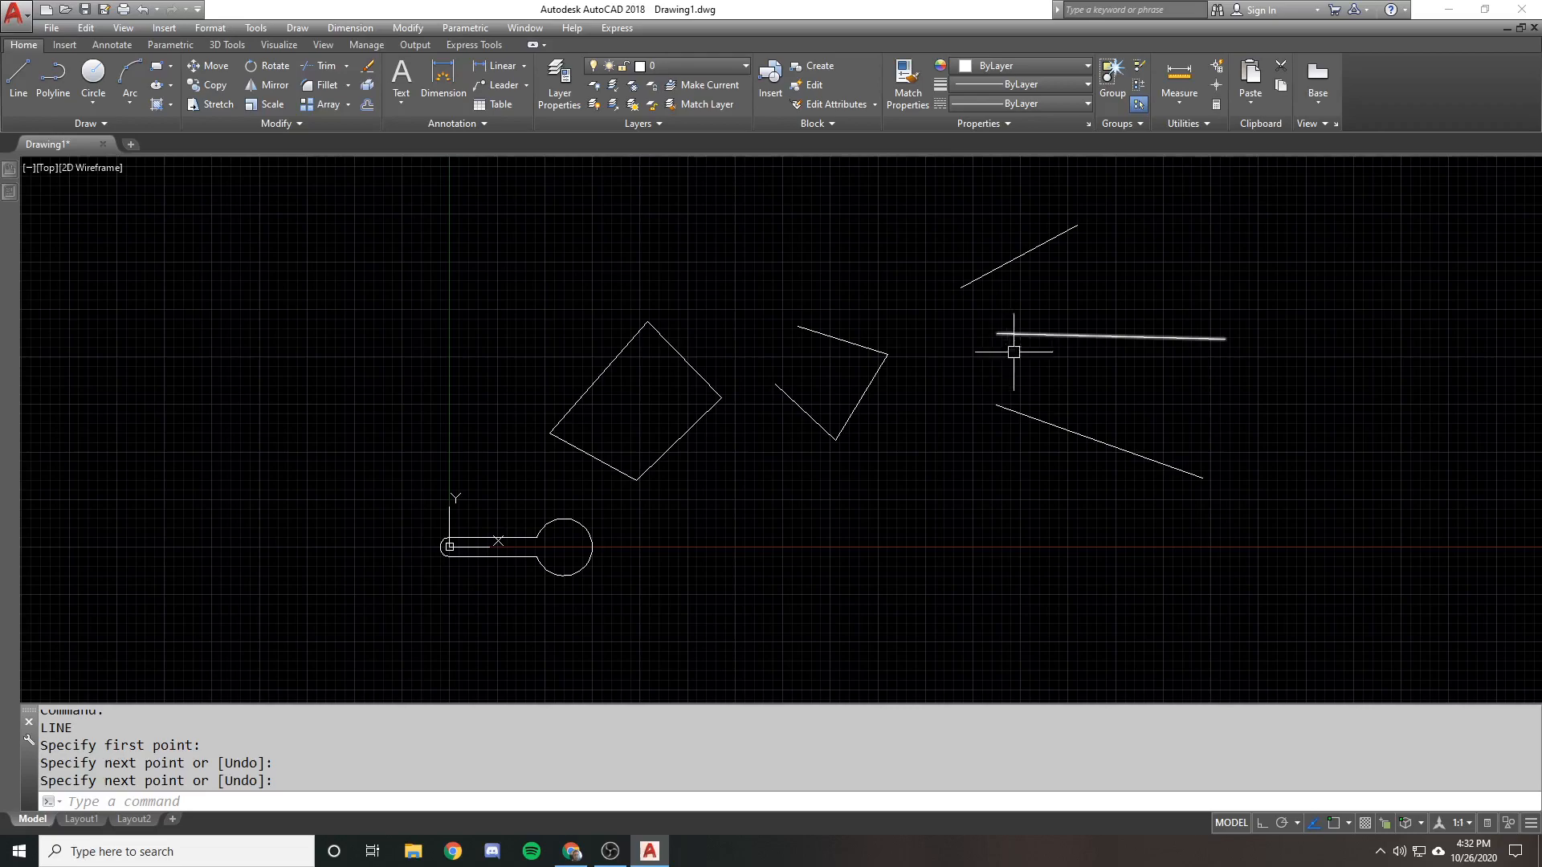
Convert the three separate lines to polylines using PEDIT's Multiple option, answering Yes to the conversion
text(pedit)
key(Return)
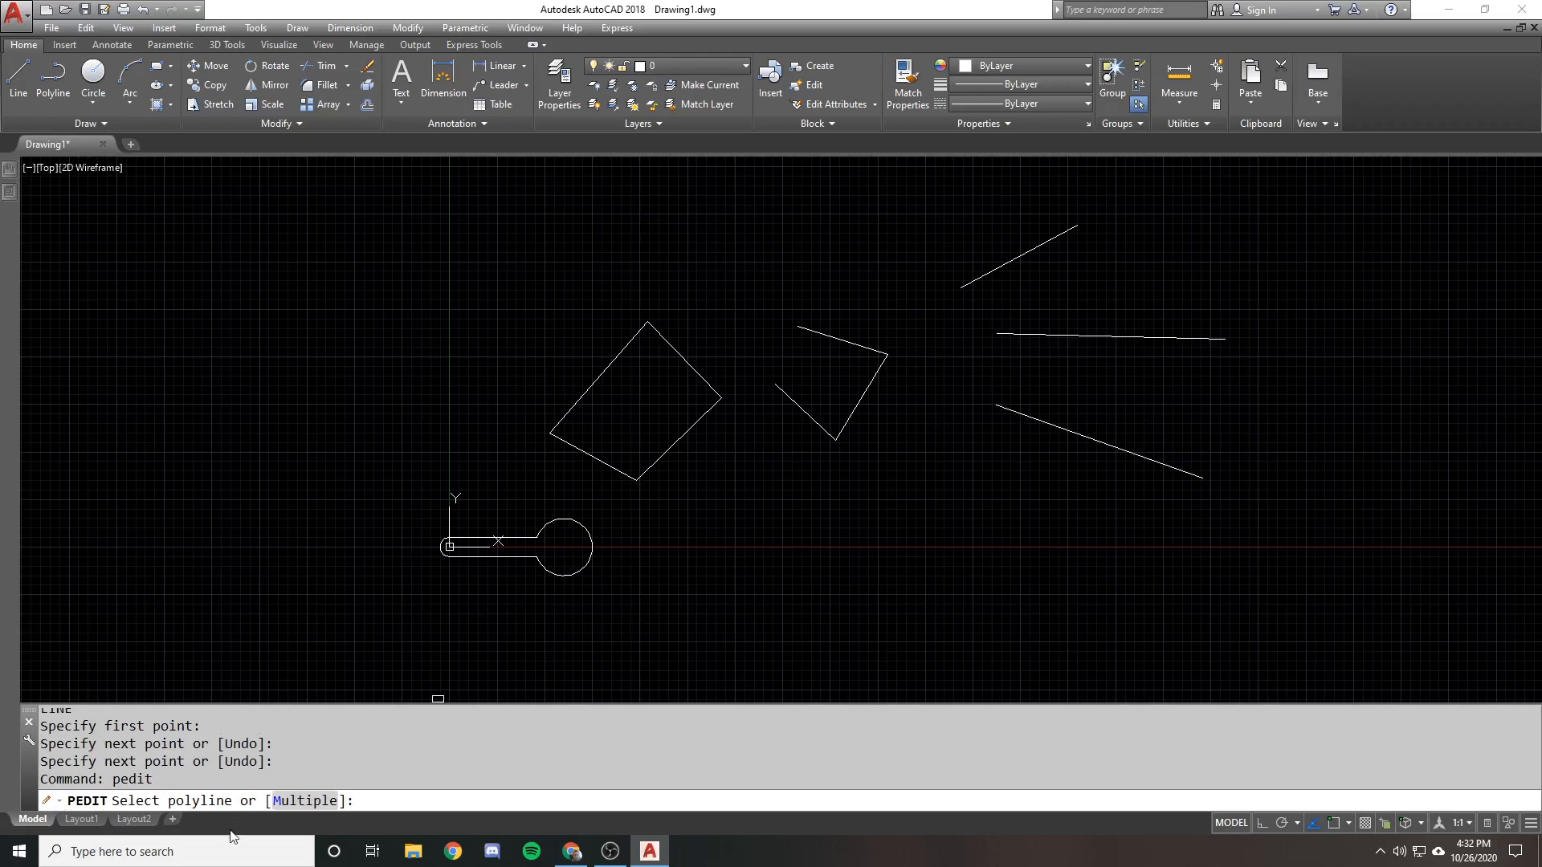
click(289, 802)
click(1135, 503)
click(997, 167)
key(Return)
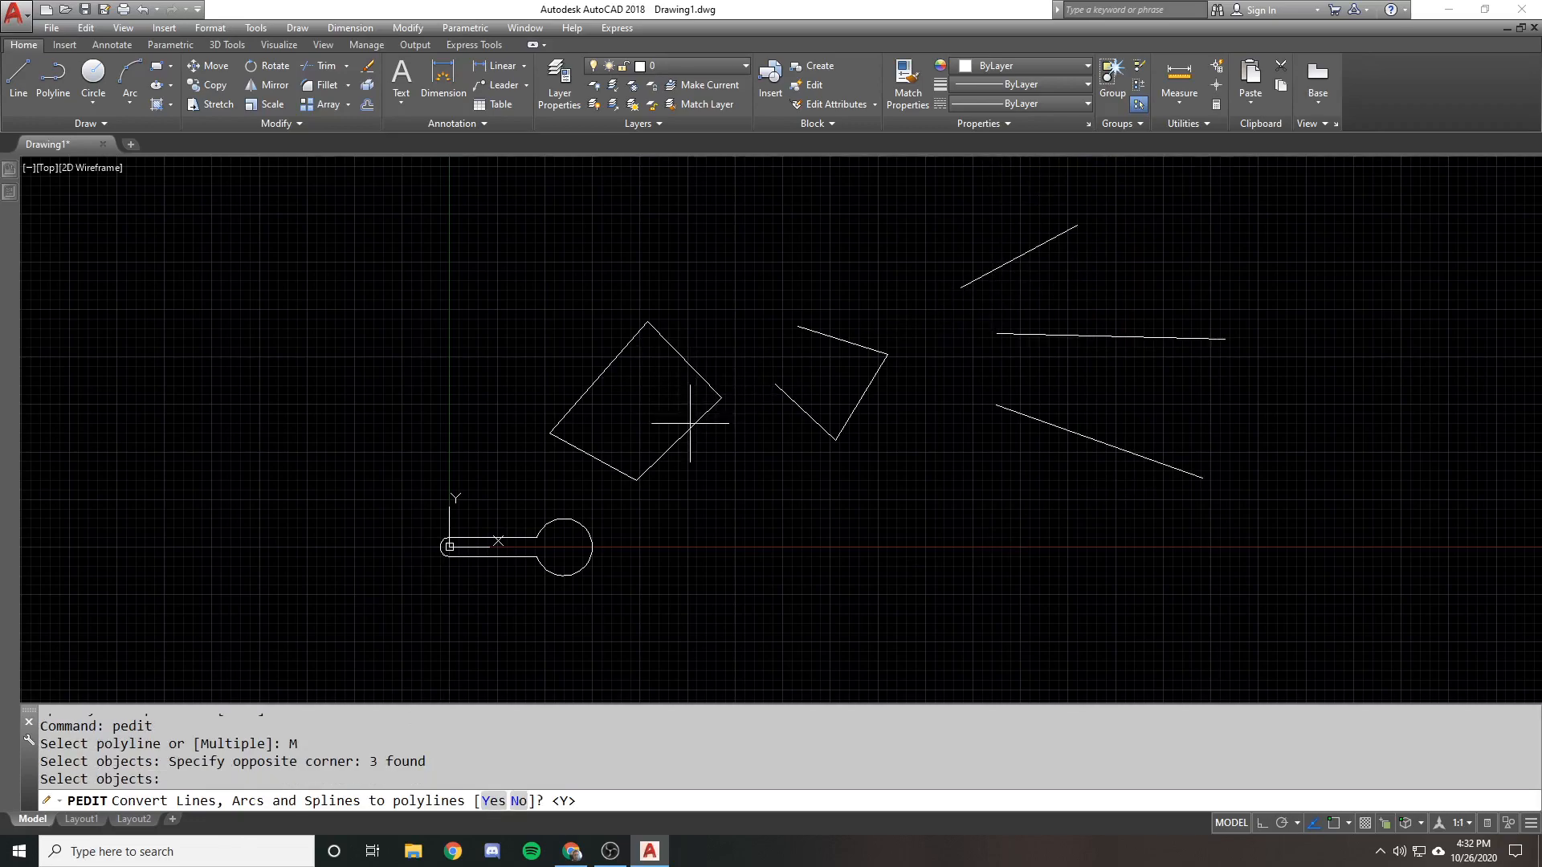
click(493, 802)
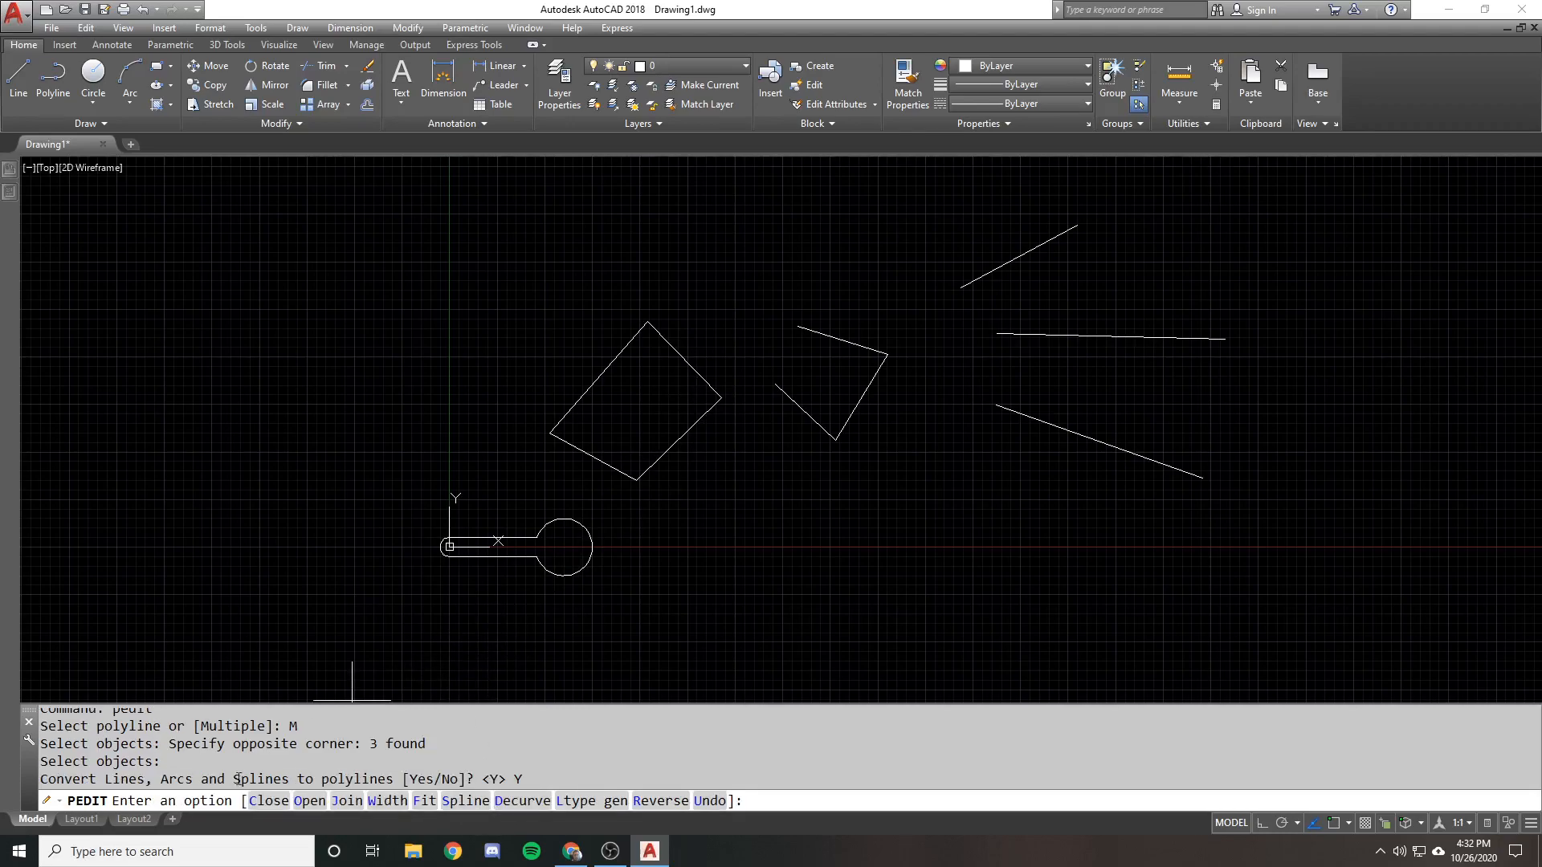
key(Return)
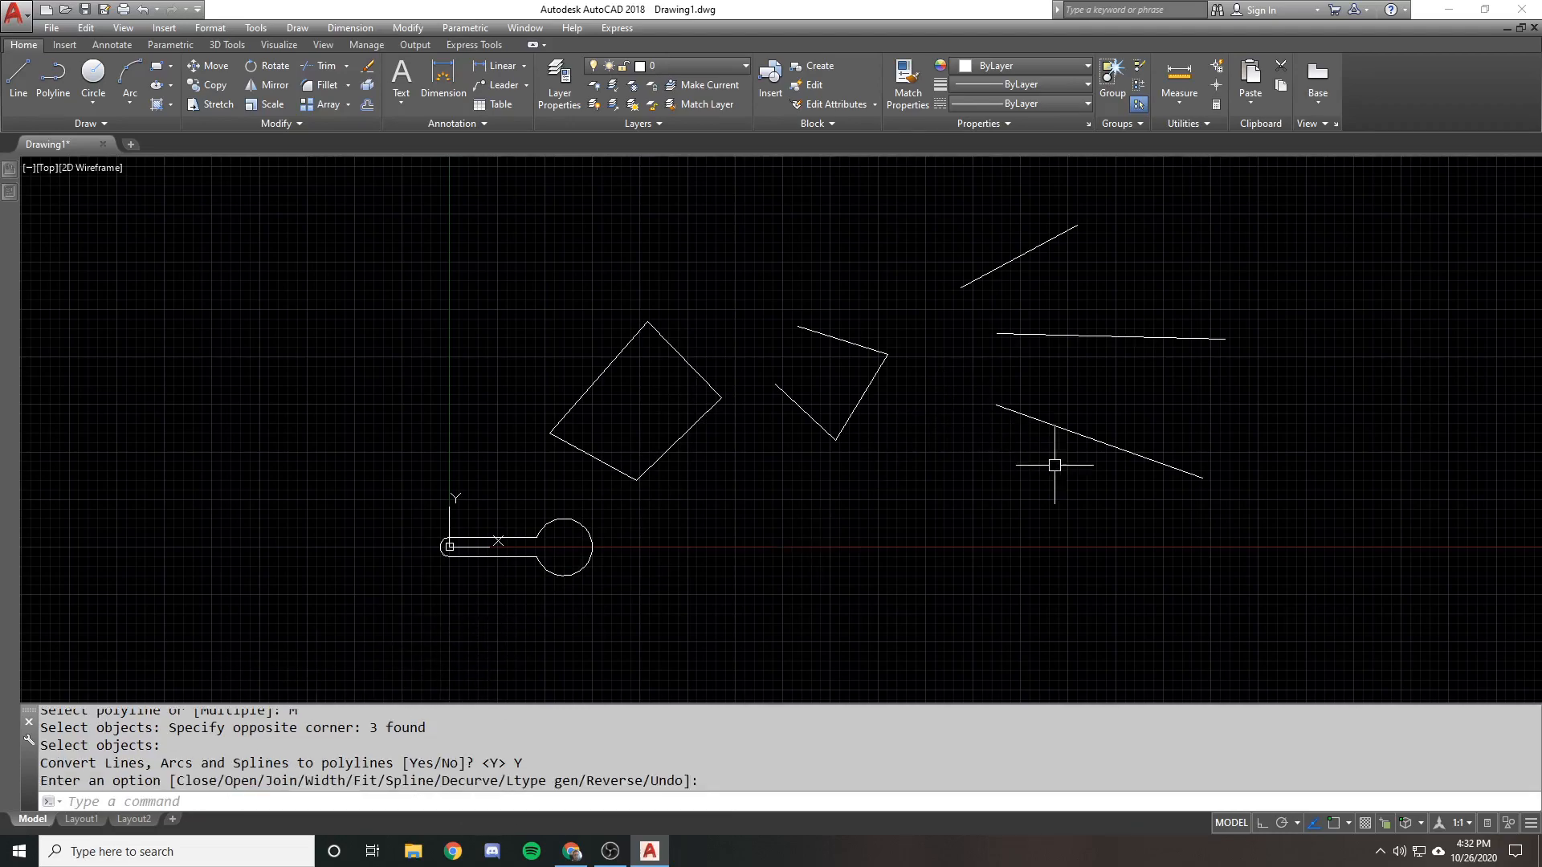
Select the three converted lines together and check their object type in the properties
click(1034, 450)
click(977, 200)
mouse_move(10, 195)
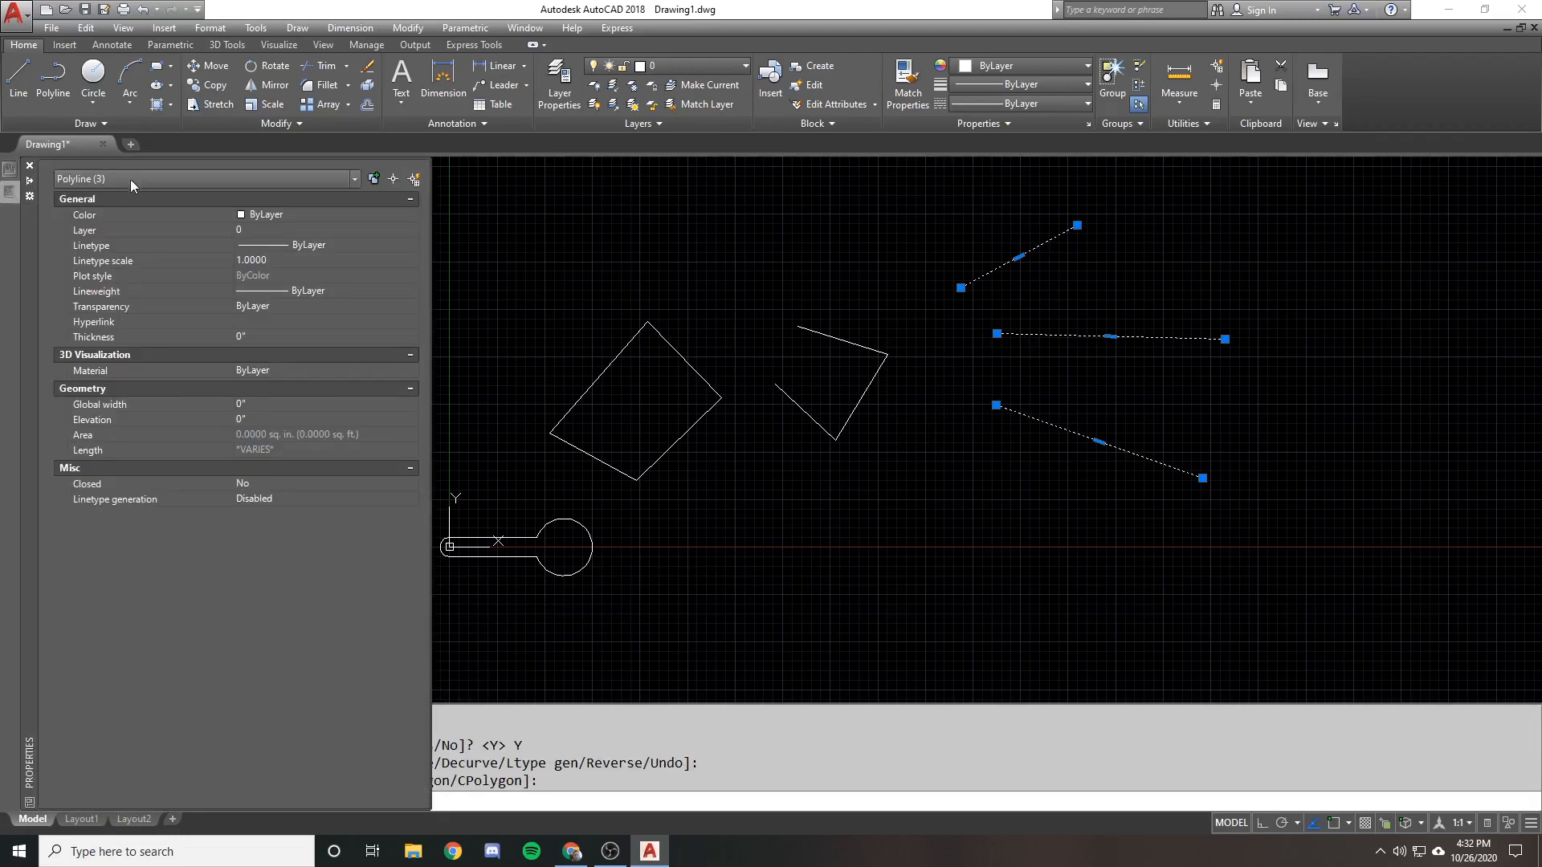
key(Escape)
click(1155, 474)
click(1004, 207)
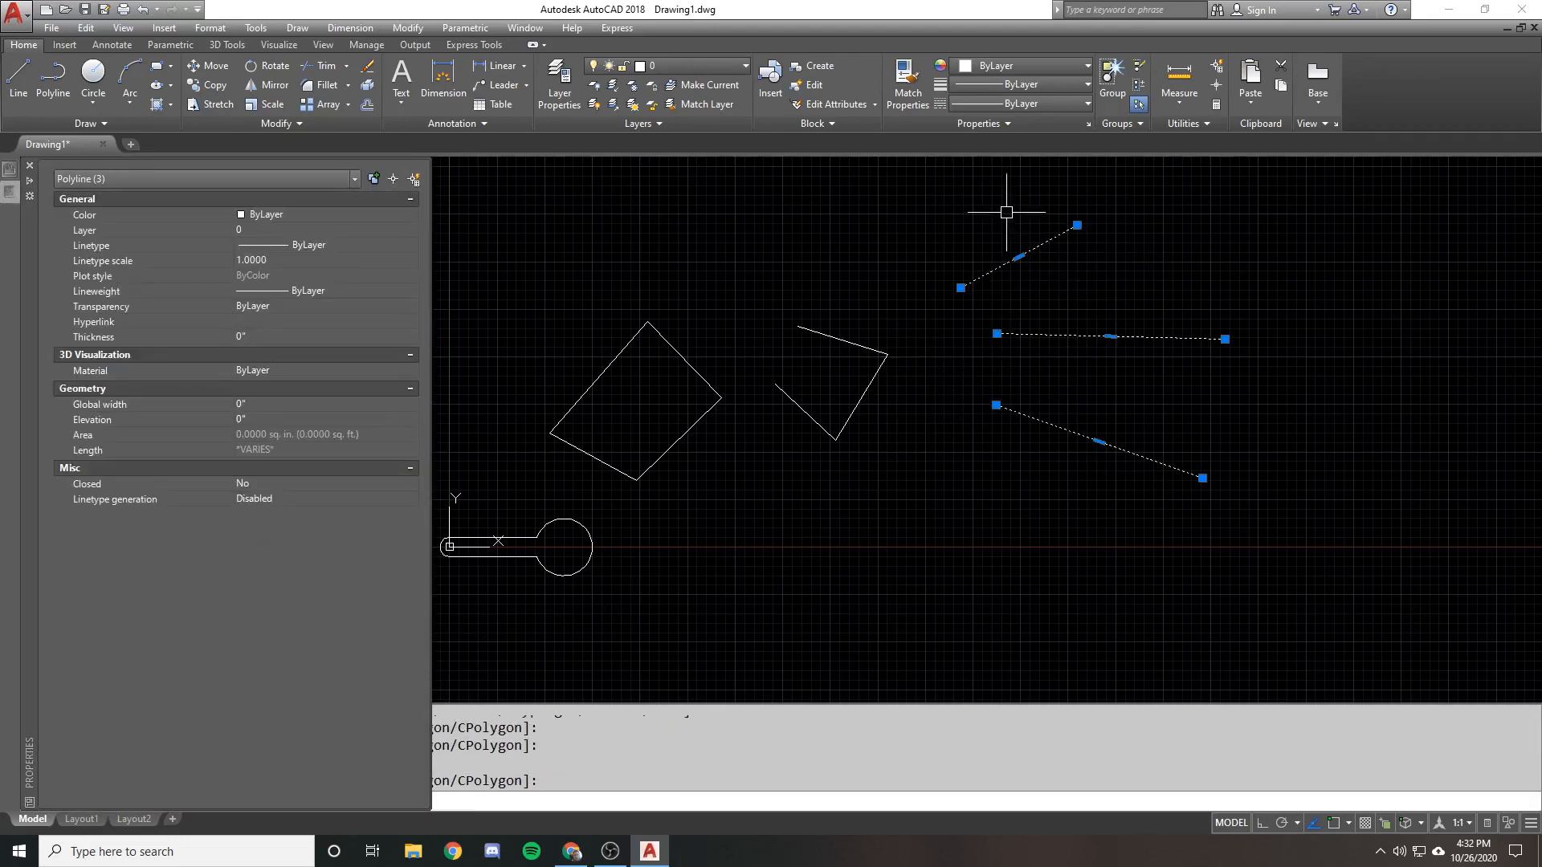
Erase the three converted lines beside the open polyline
text(e)
key(Return)
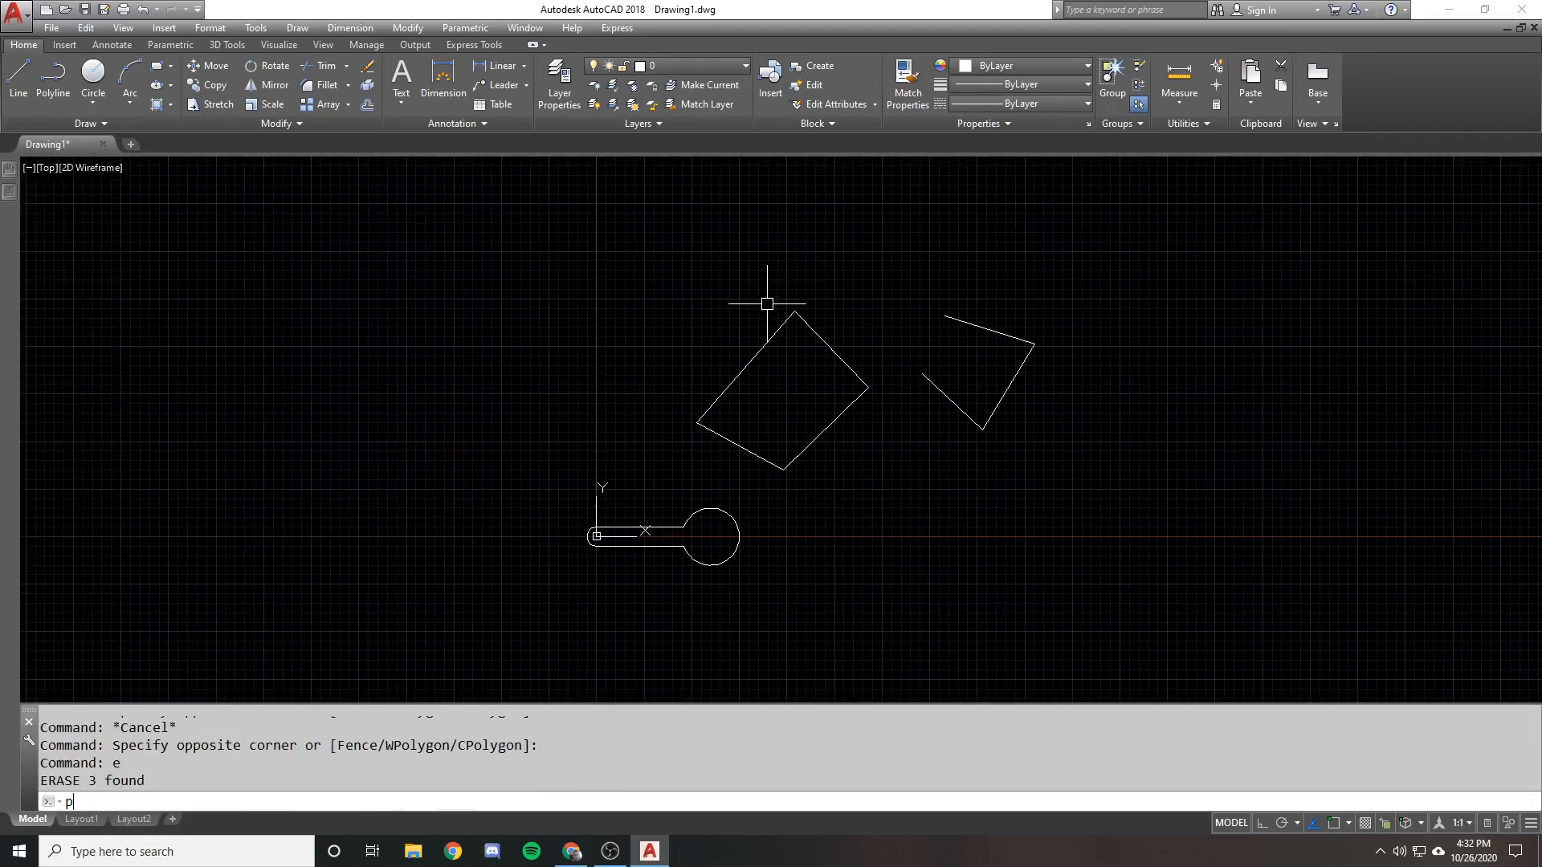
Apply PEDIT's Fit option to the closed four-sided polyline, cancel out of the command and undo the curve fitting
key(Return)
click(768, 339)
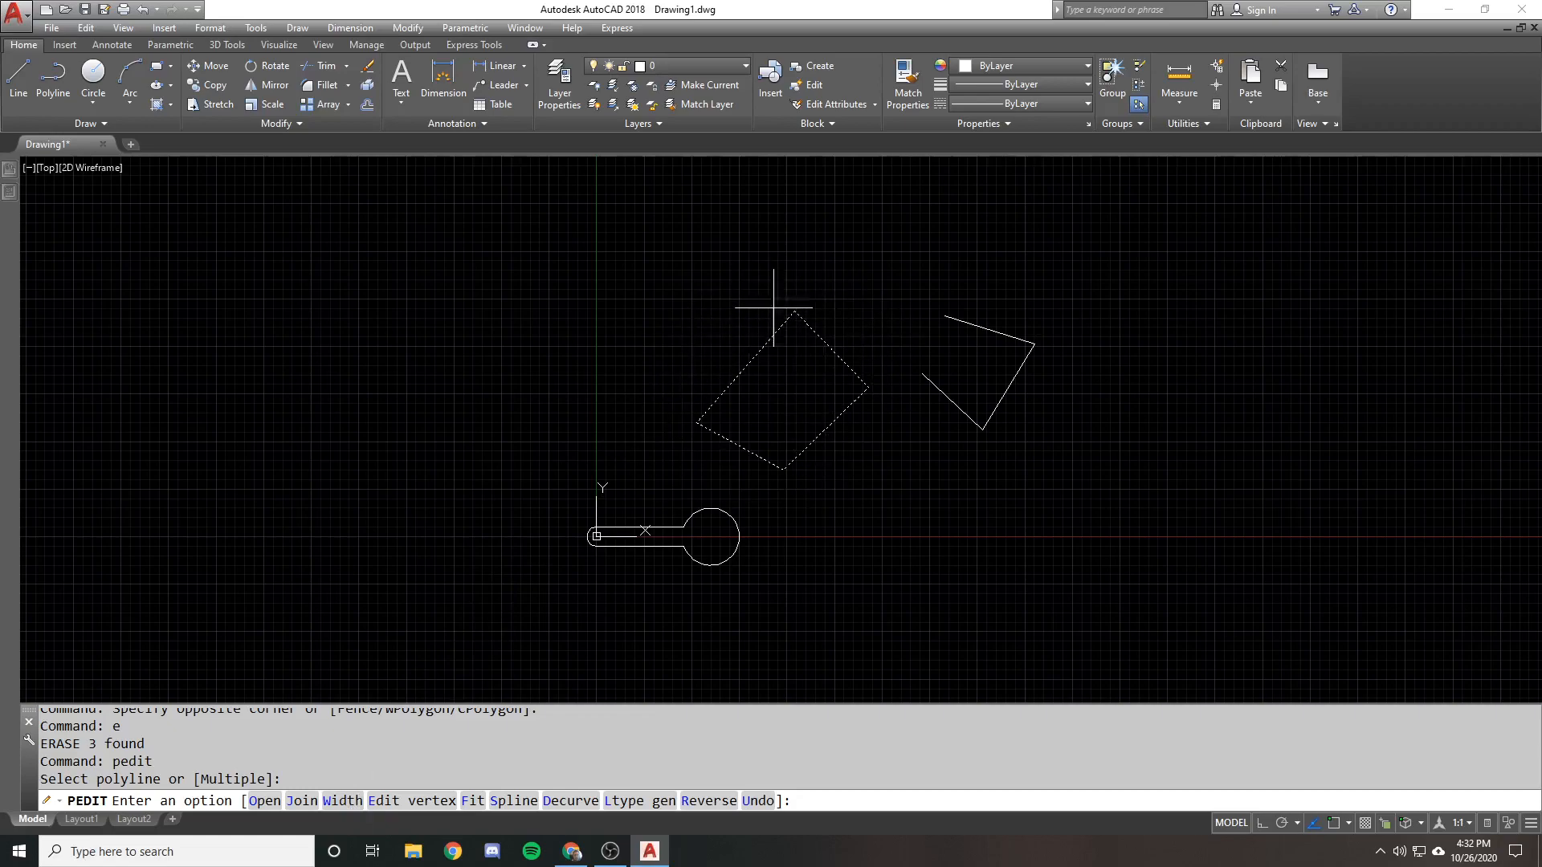
scroll(798, 420, up, 2)
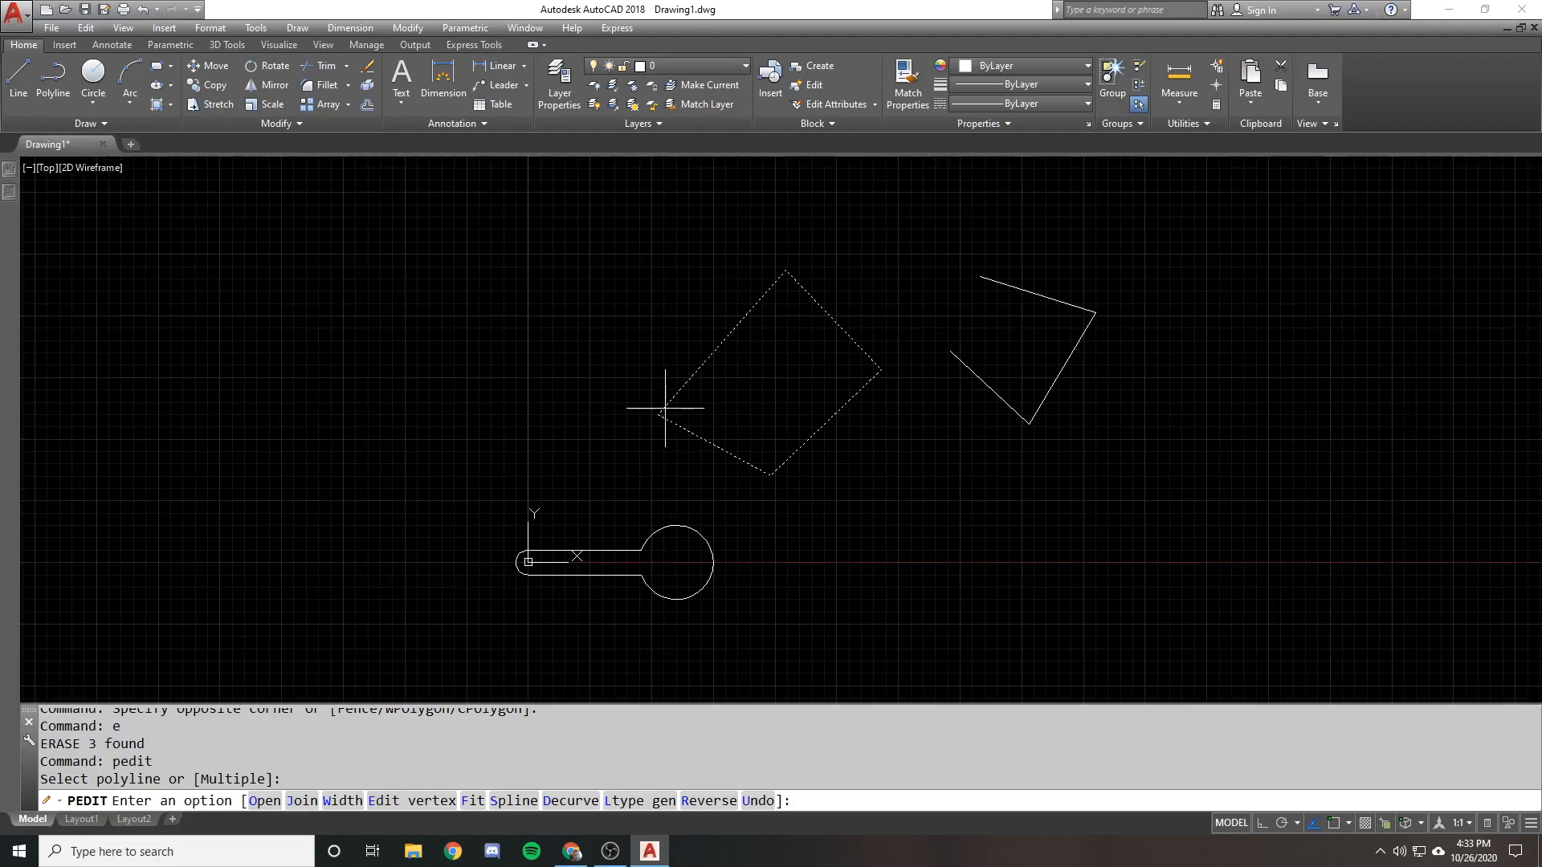
click(473, 801)
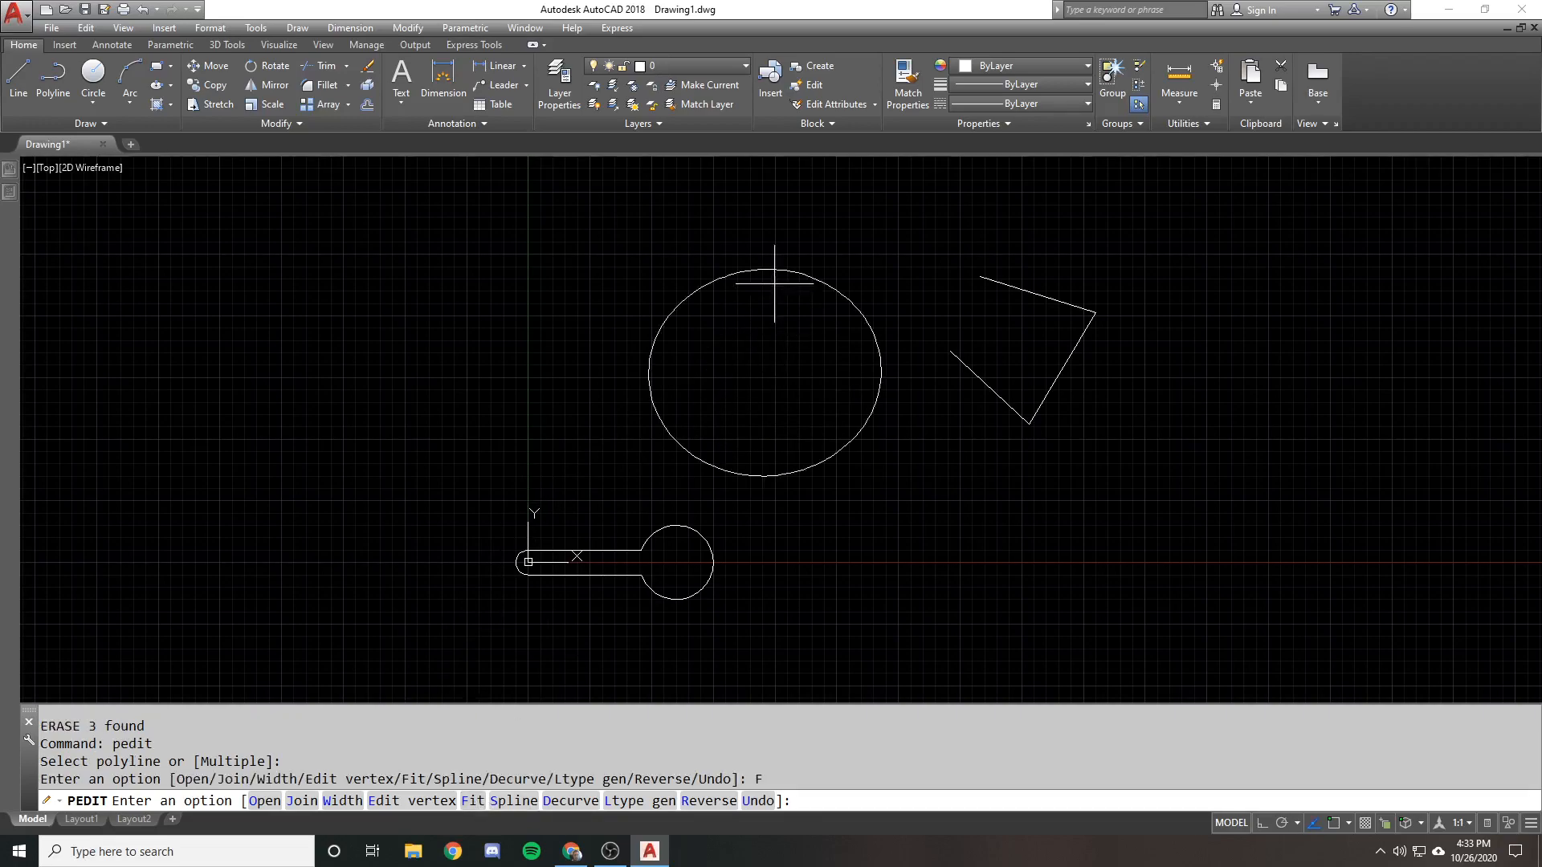
key(Escape)
text(u)
key(Return)
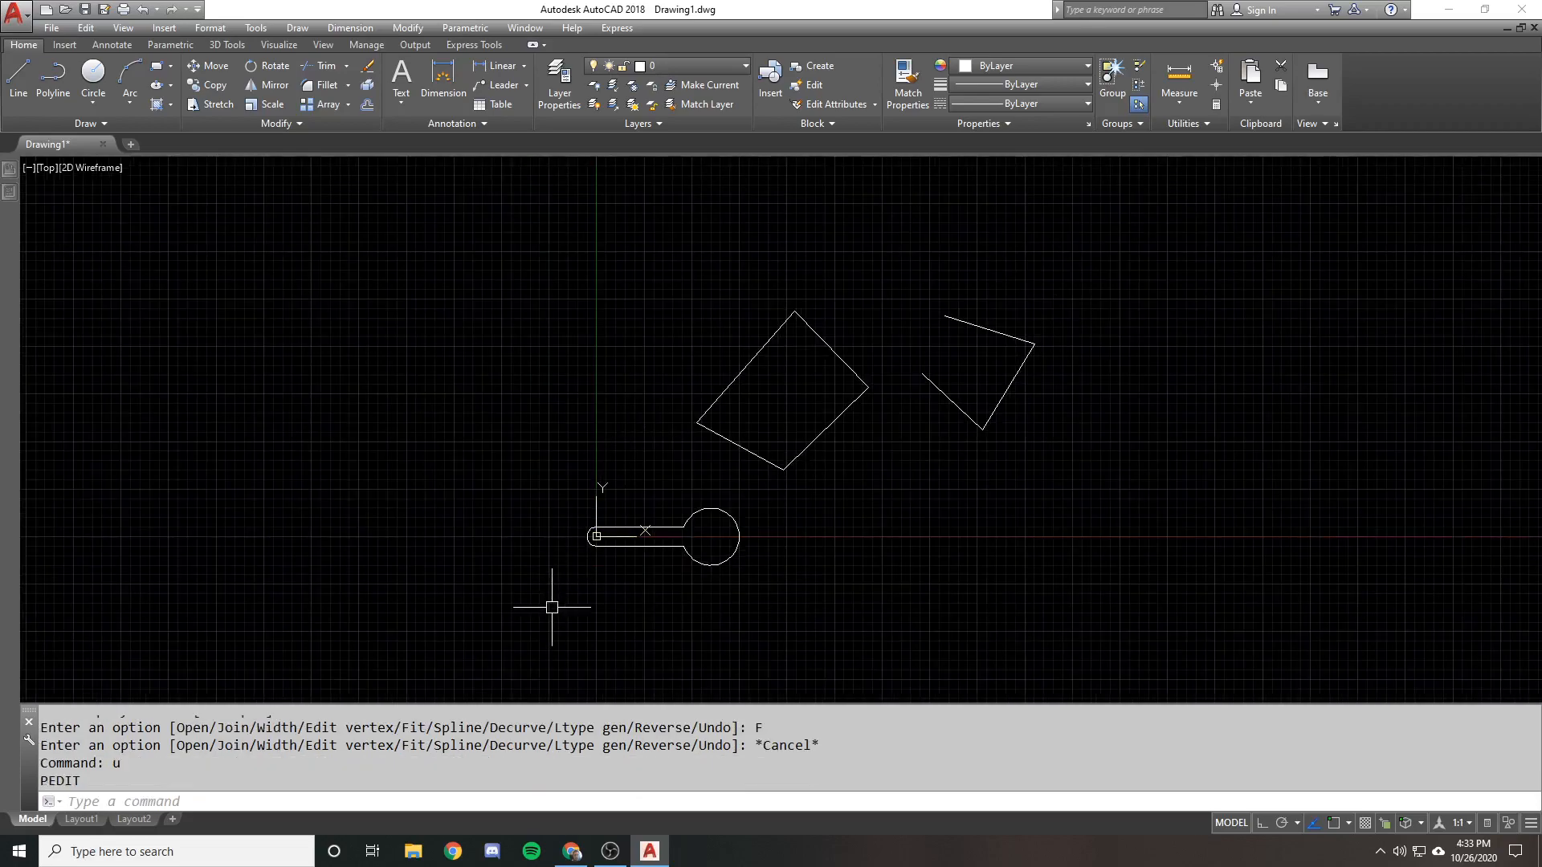
Convert the closed four-sided polyline to a smooth curve using PEDIT's Spline option
scroll(725, 390, up, 2)
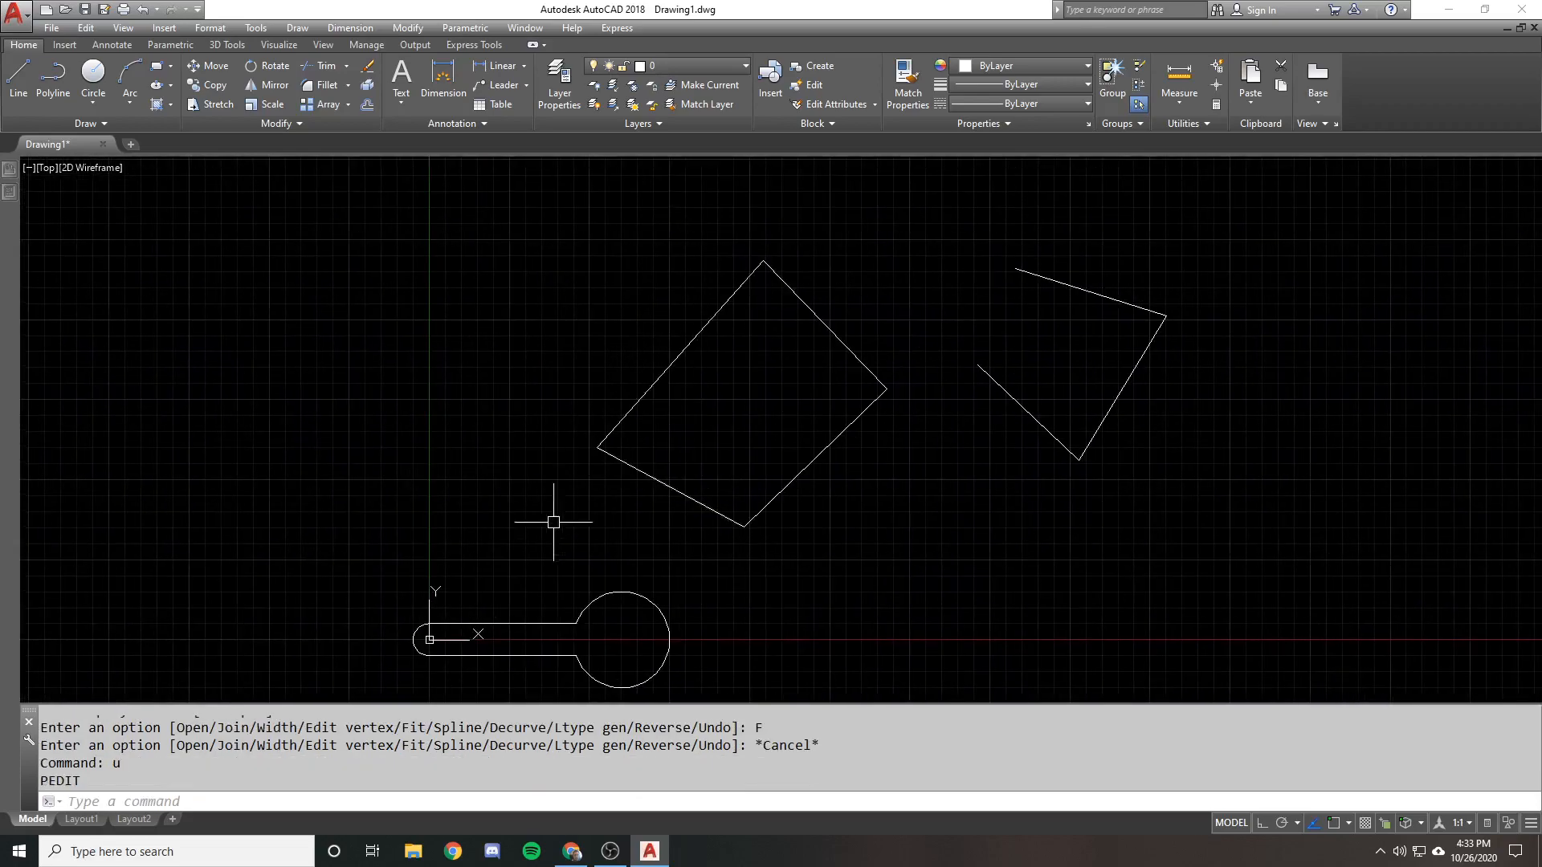
text(pedit)
key(Return)
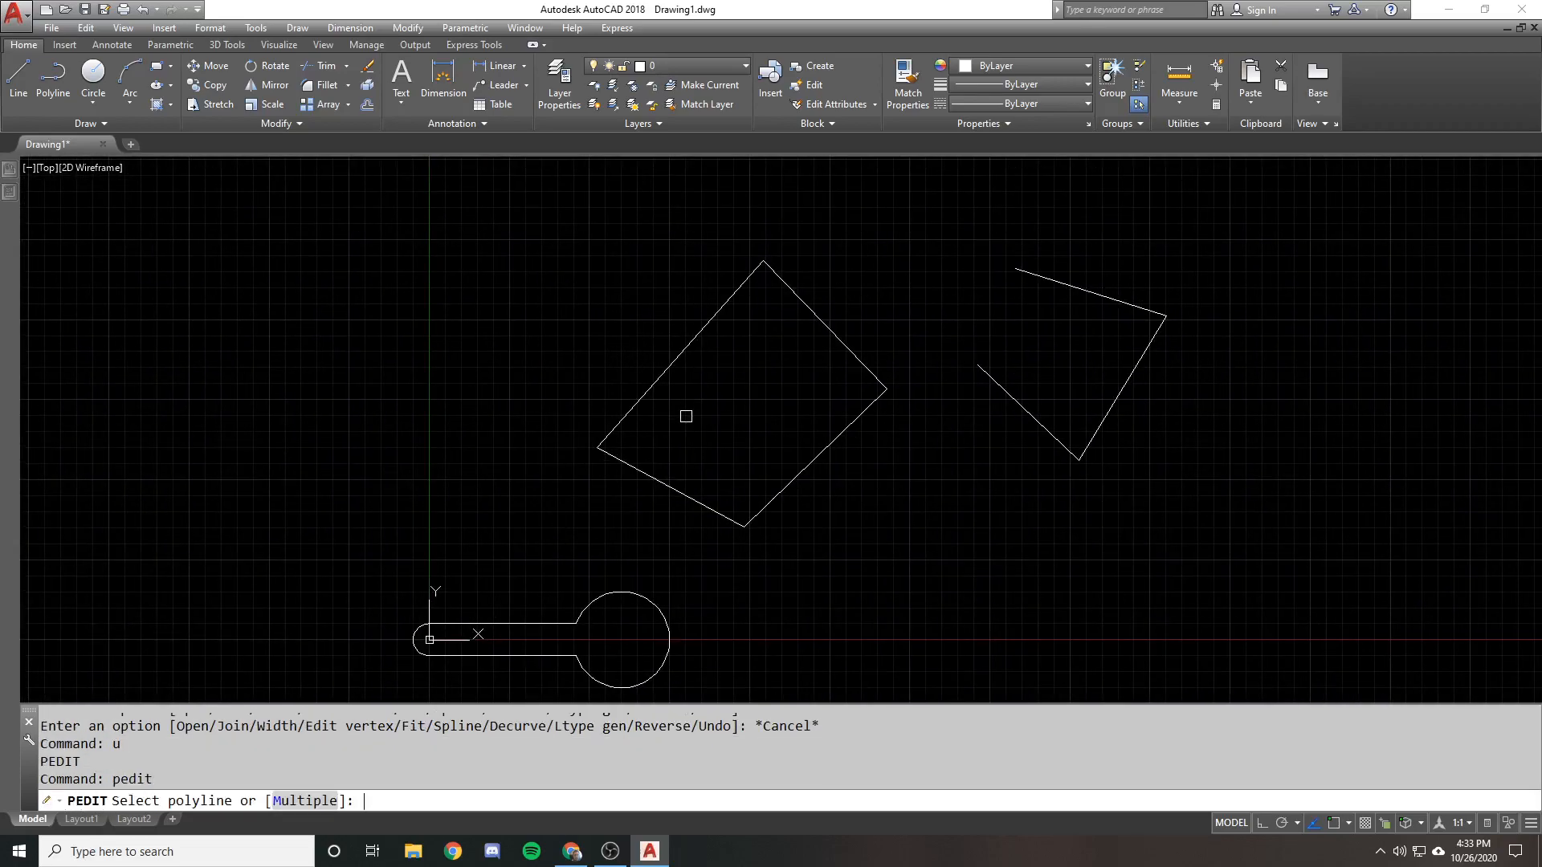
click(656, 395)
text(s)
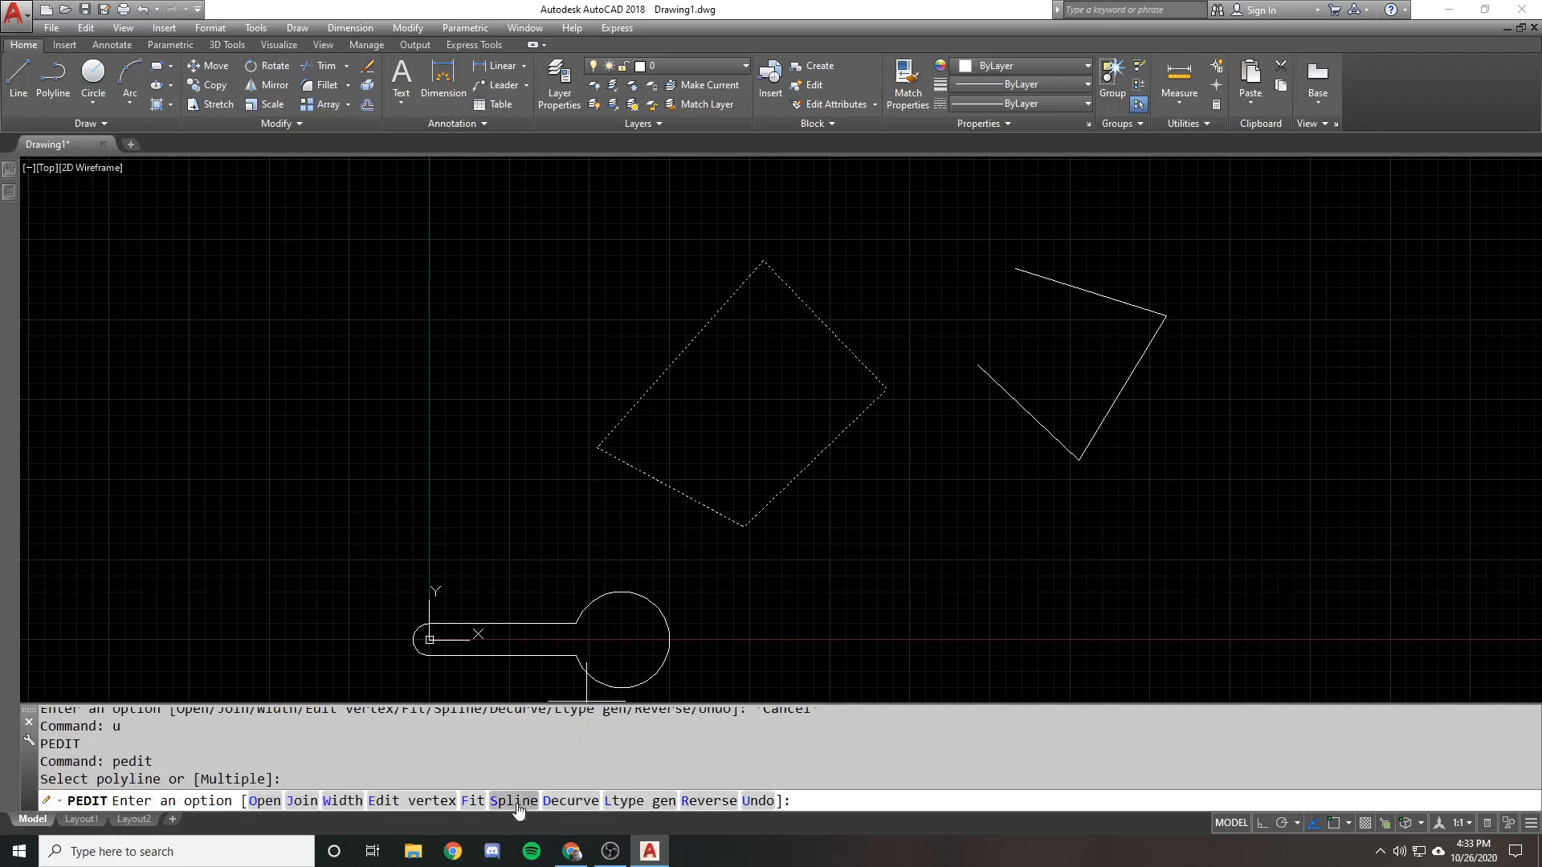
key(Return)
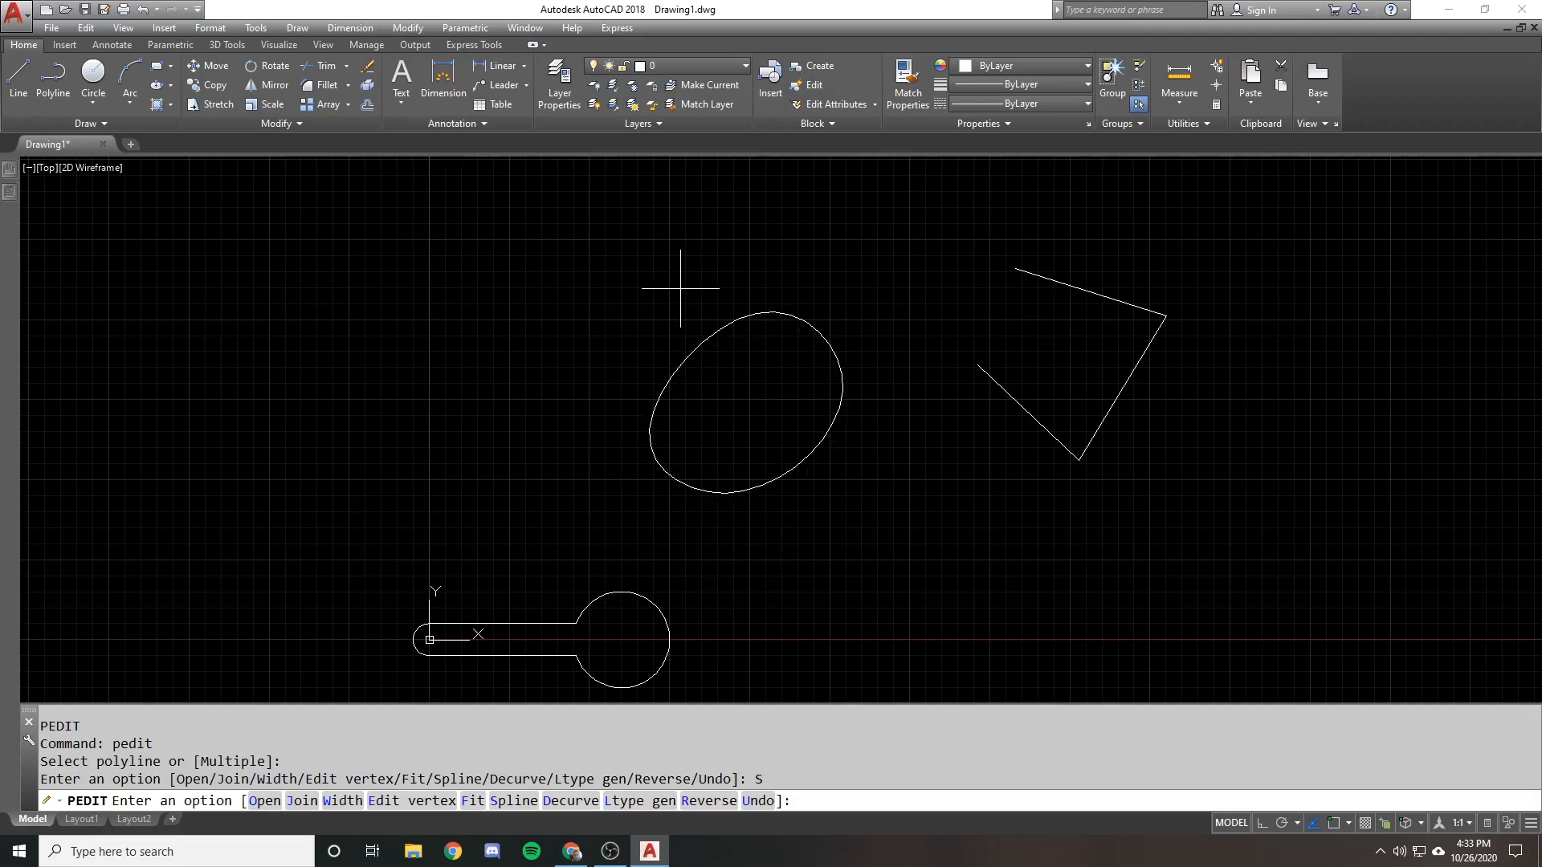
key(Return)
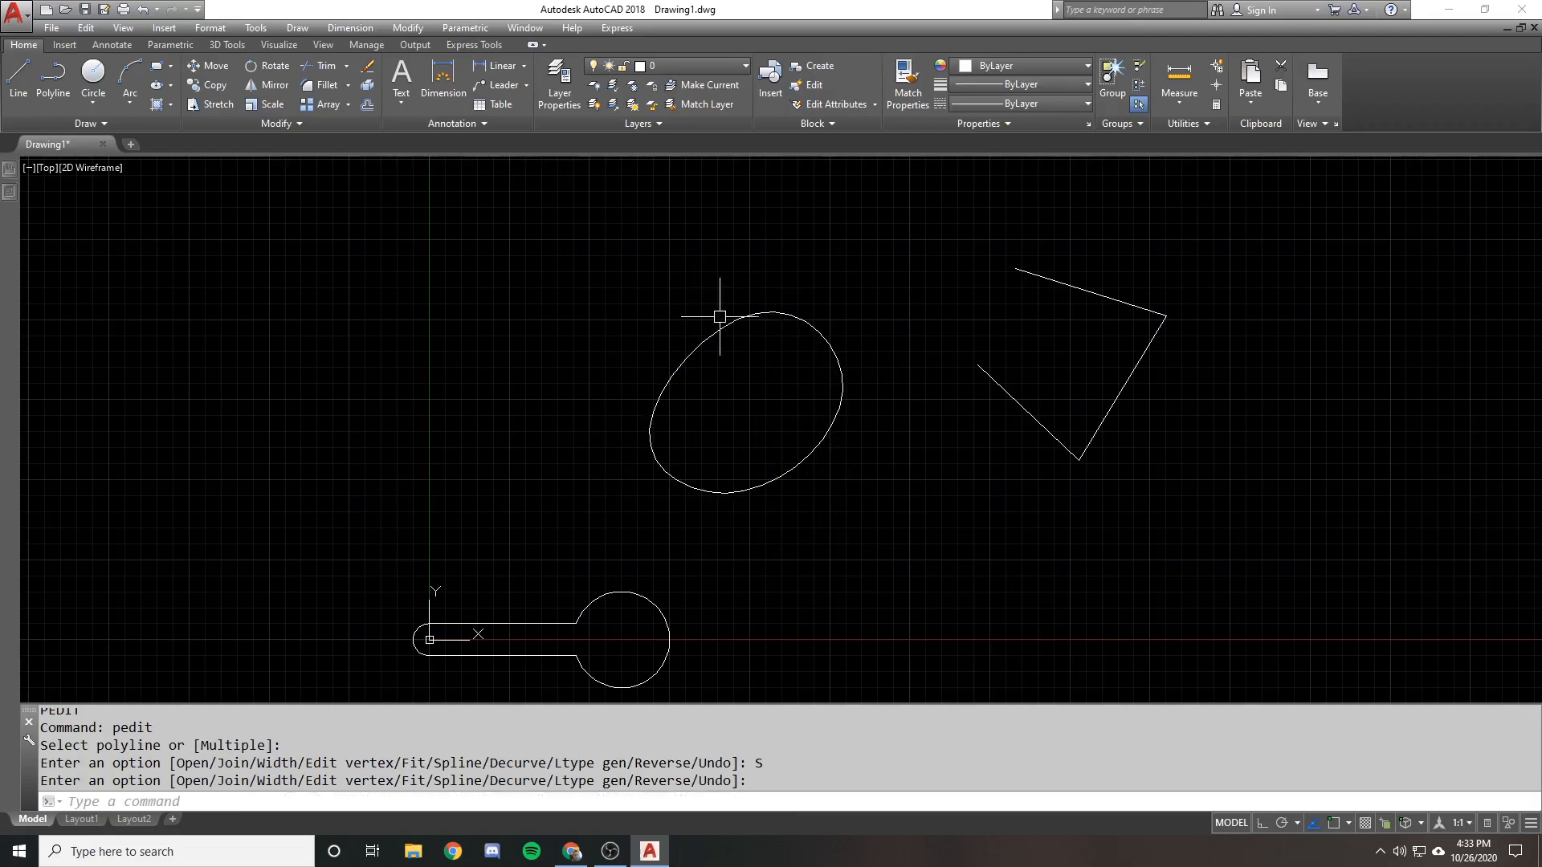
Select the splined polyline to examine its control grips against the curve, cancelling any stretch, and clear the selection
click(713, 320)
click(700, 337)
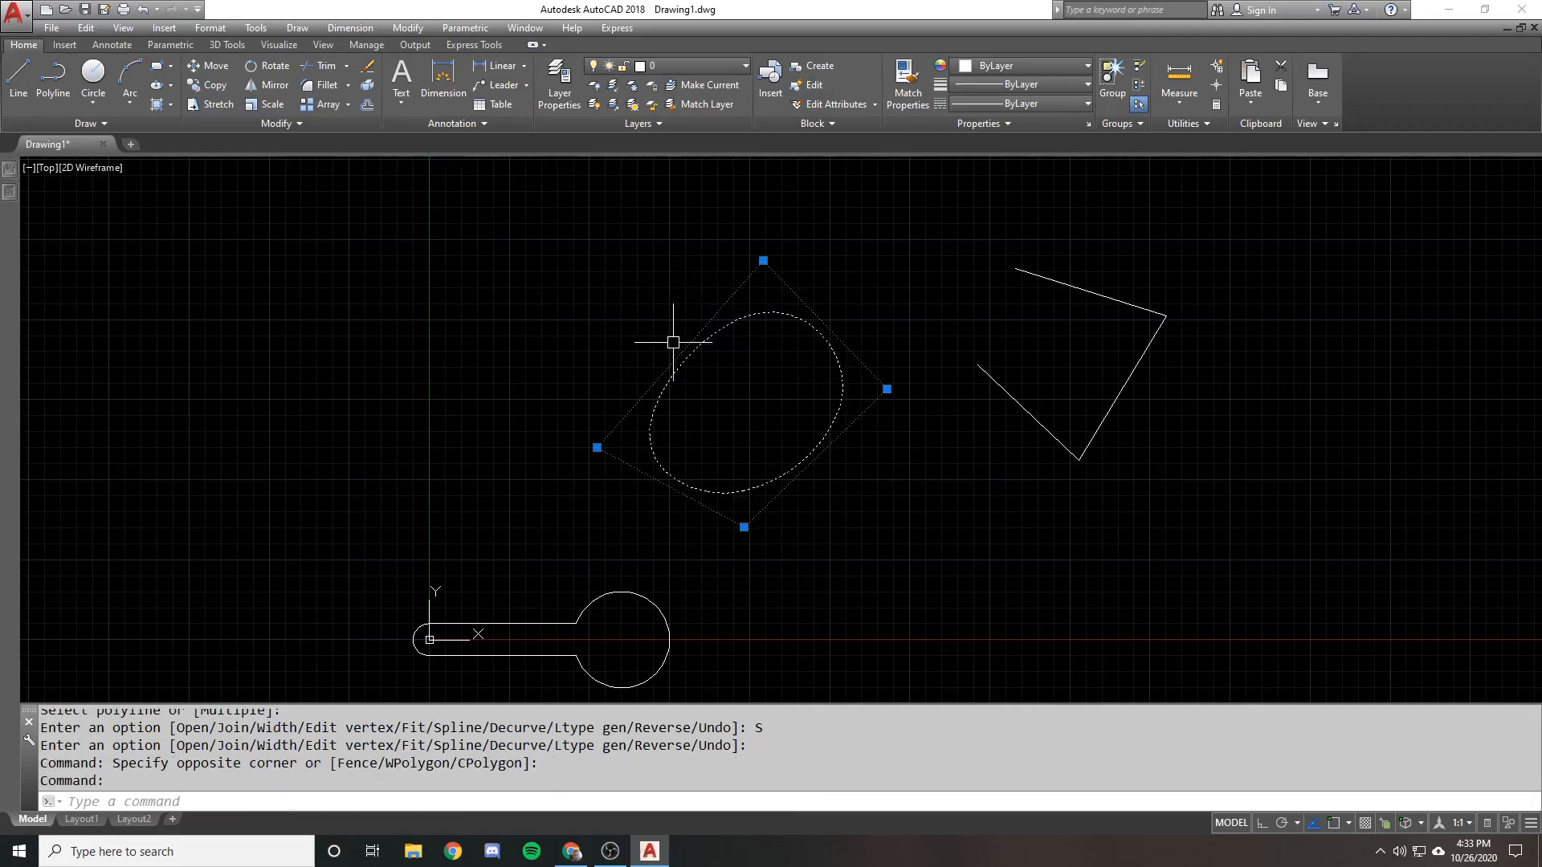
click(596, 447)
key(Escape)
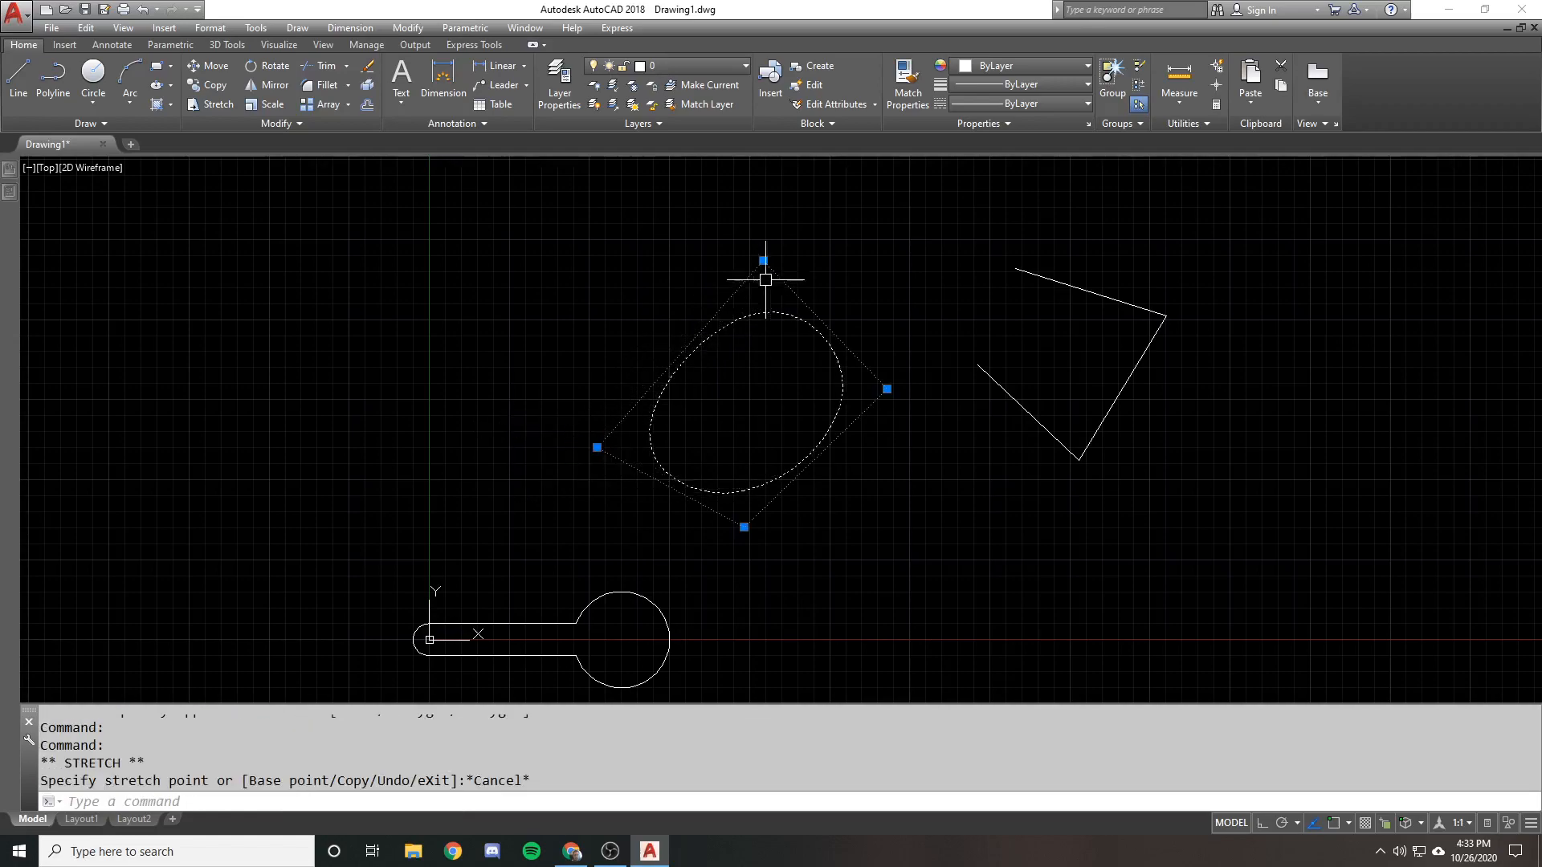
click(597, 450)
key(Escape)
key(Escape)
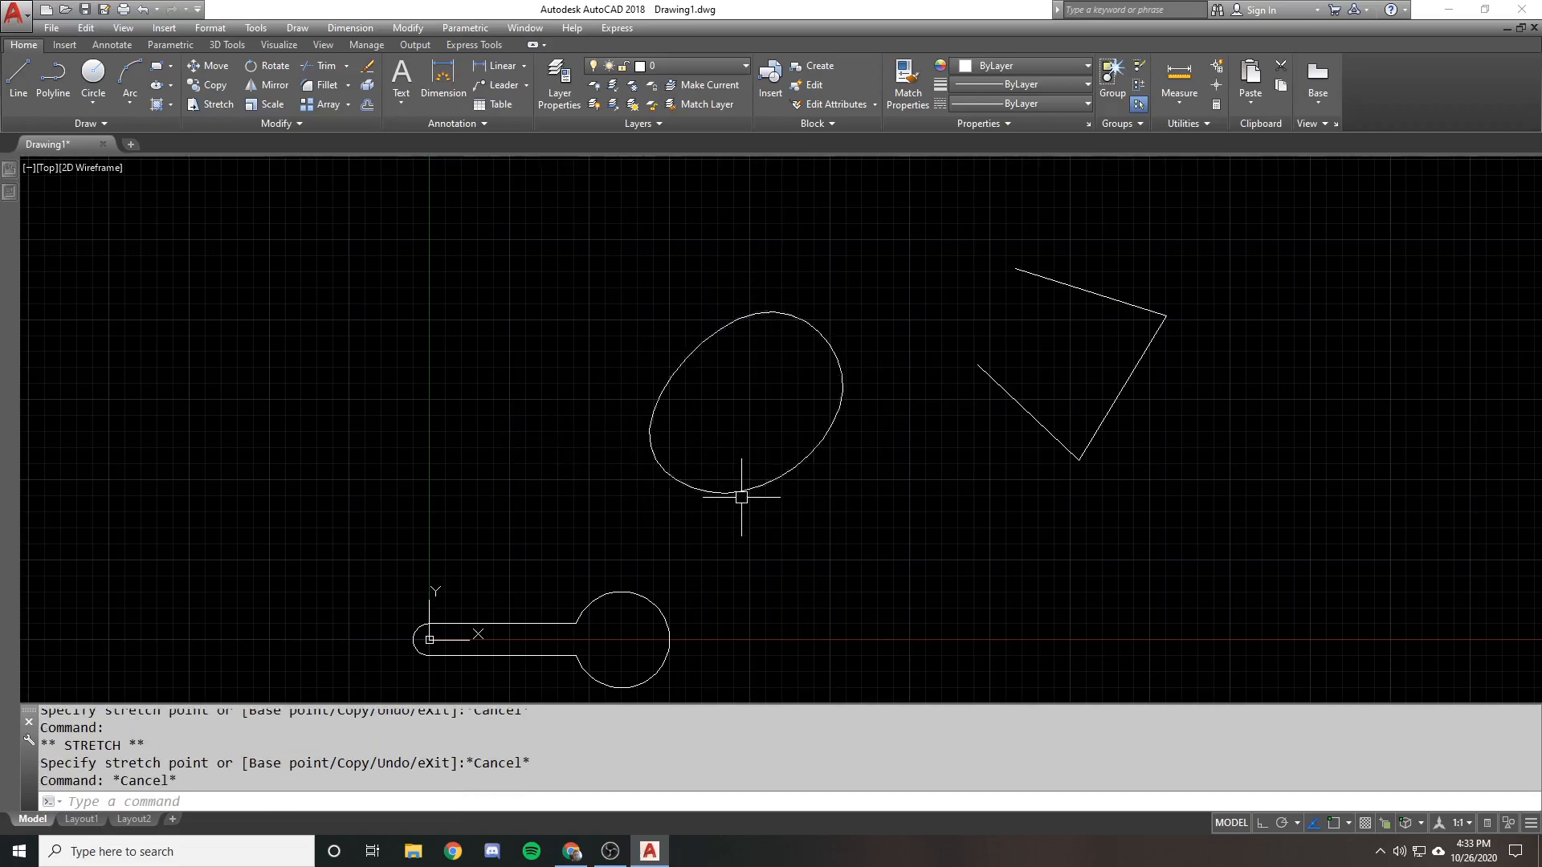
Stretch the splined polyline's lowest control point straight down to deform the curve
click(741, 497)
click(747, 517)
click(739, 522)
click(744, 527)
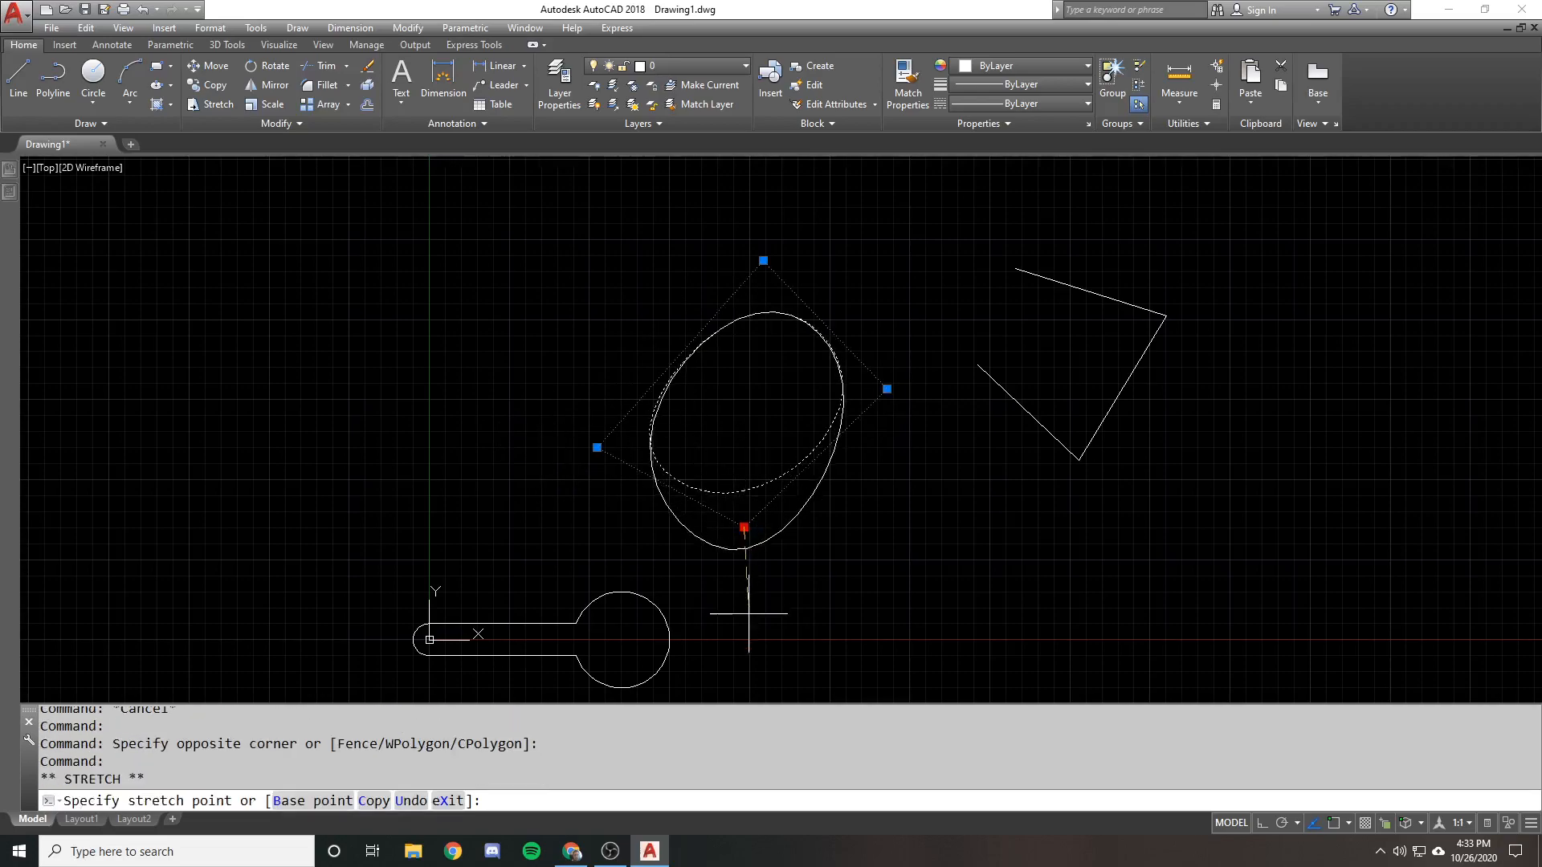
click(745, 644)
Undo the grip stretch and the Spline edit to restore the straight four-sided polyline
text(y)
key(Return)
key(Escape)
text(u)
key(Return)
key(ctrl+z)
key(ctrl+z)
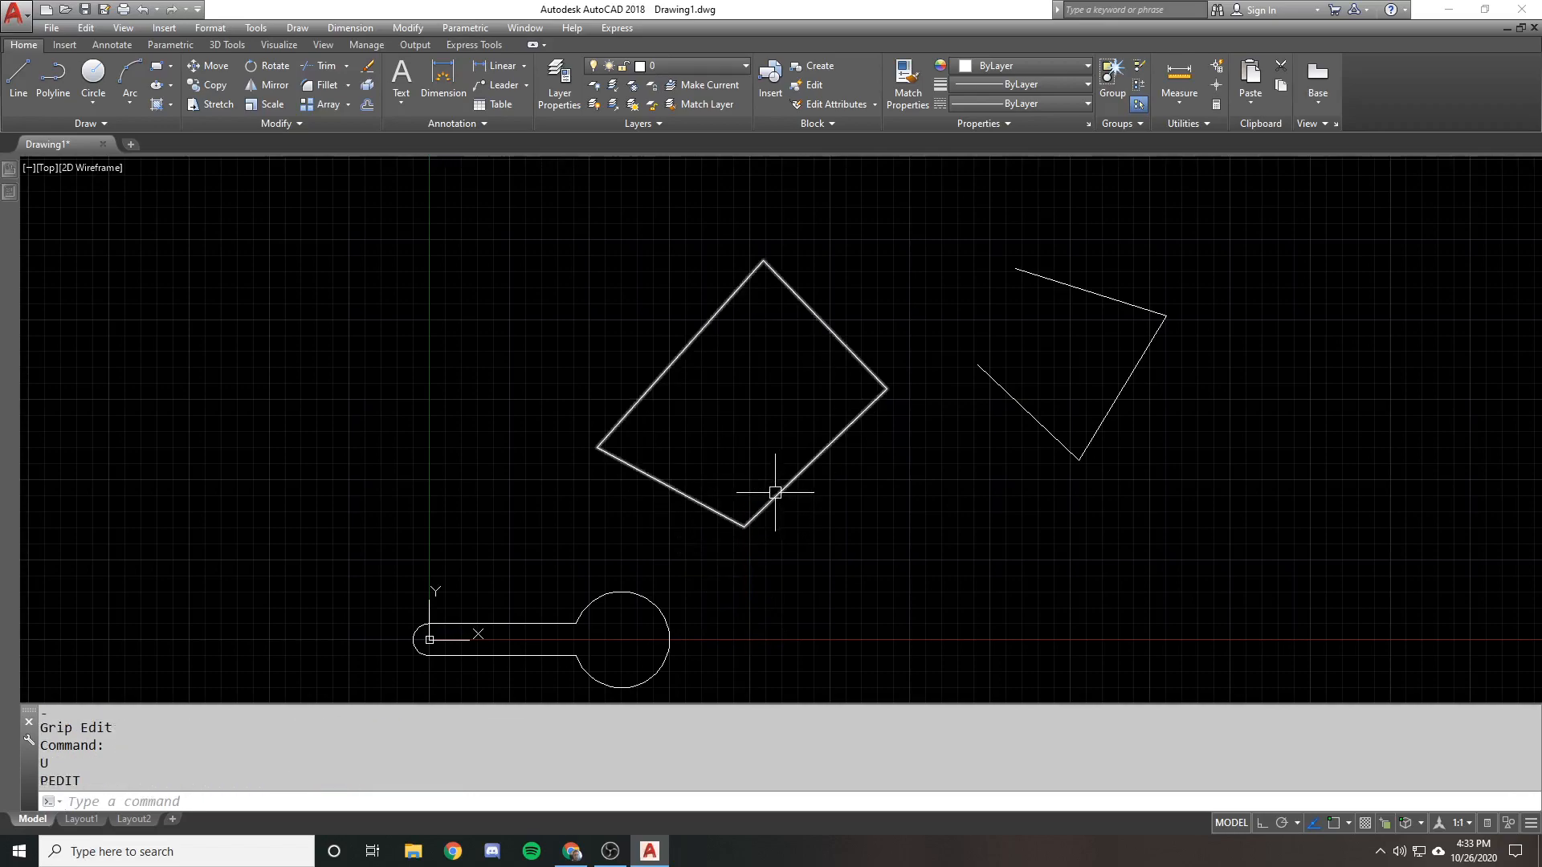
Select the closed four-sided polyline and curve it through its vertices with PEDIT's Fit option
click(775, 492)
click(753, 453)
text(pe)
key(Return)
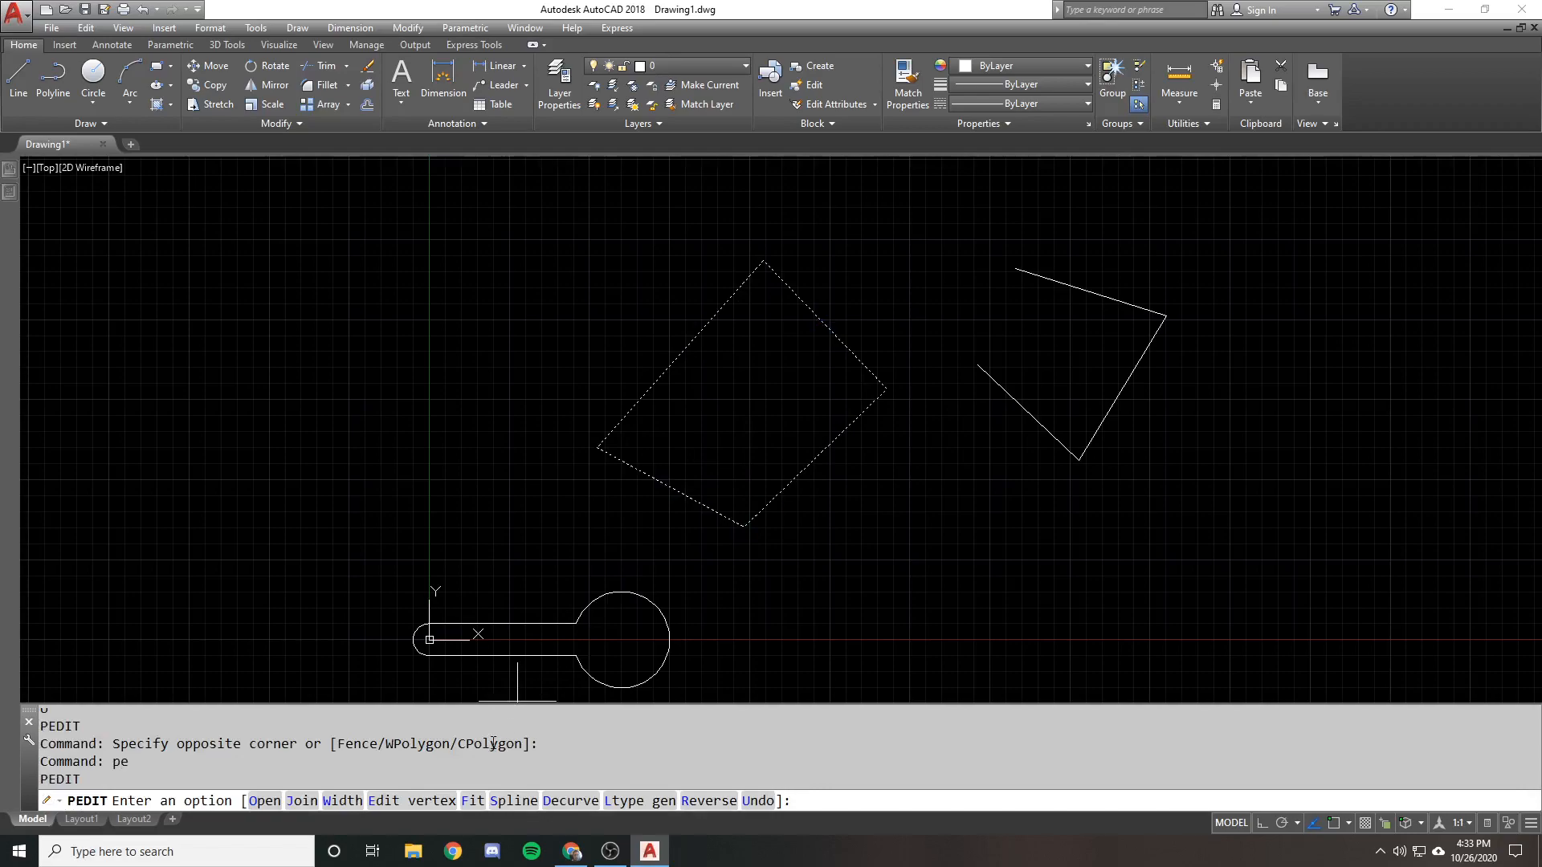
click(473, 800)
key(Return)
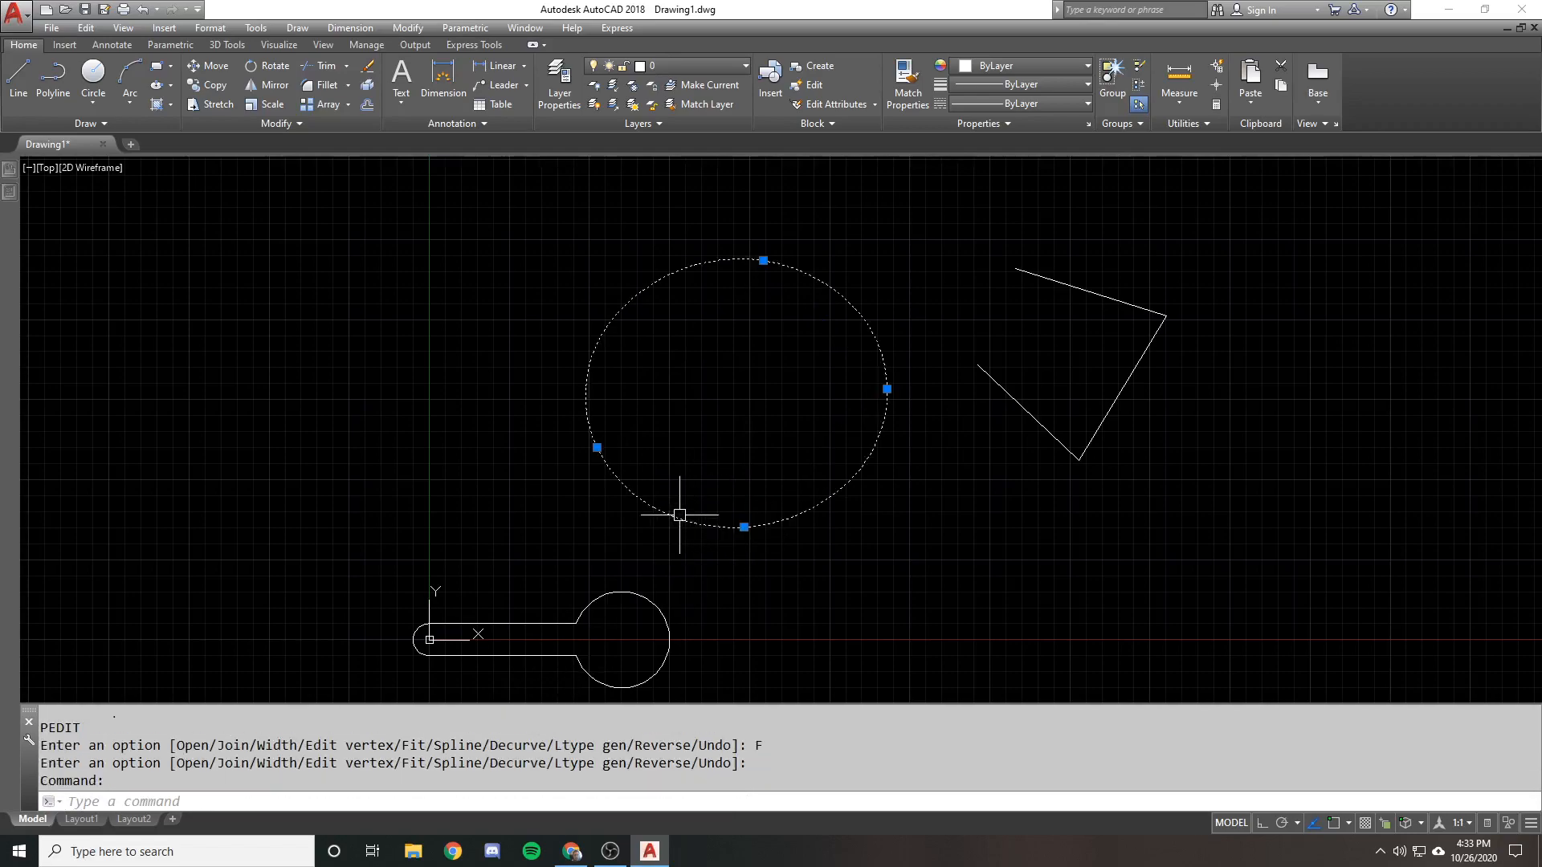
Examine the fitted curve's vertex grips without moving them, and clear the selection
click(597, 446)
key(Escape)
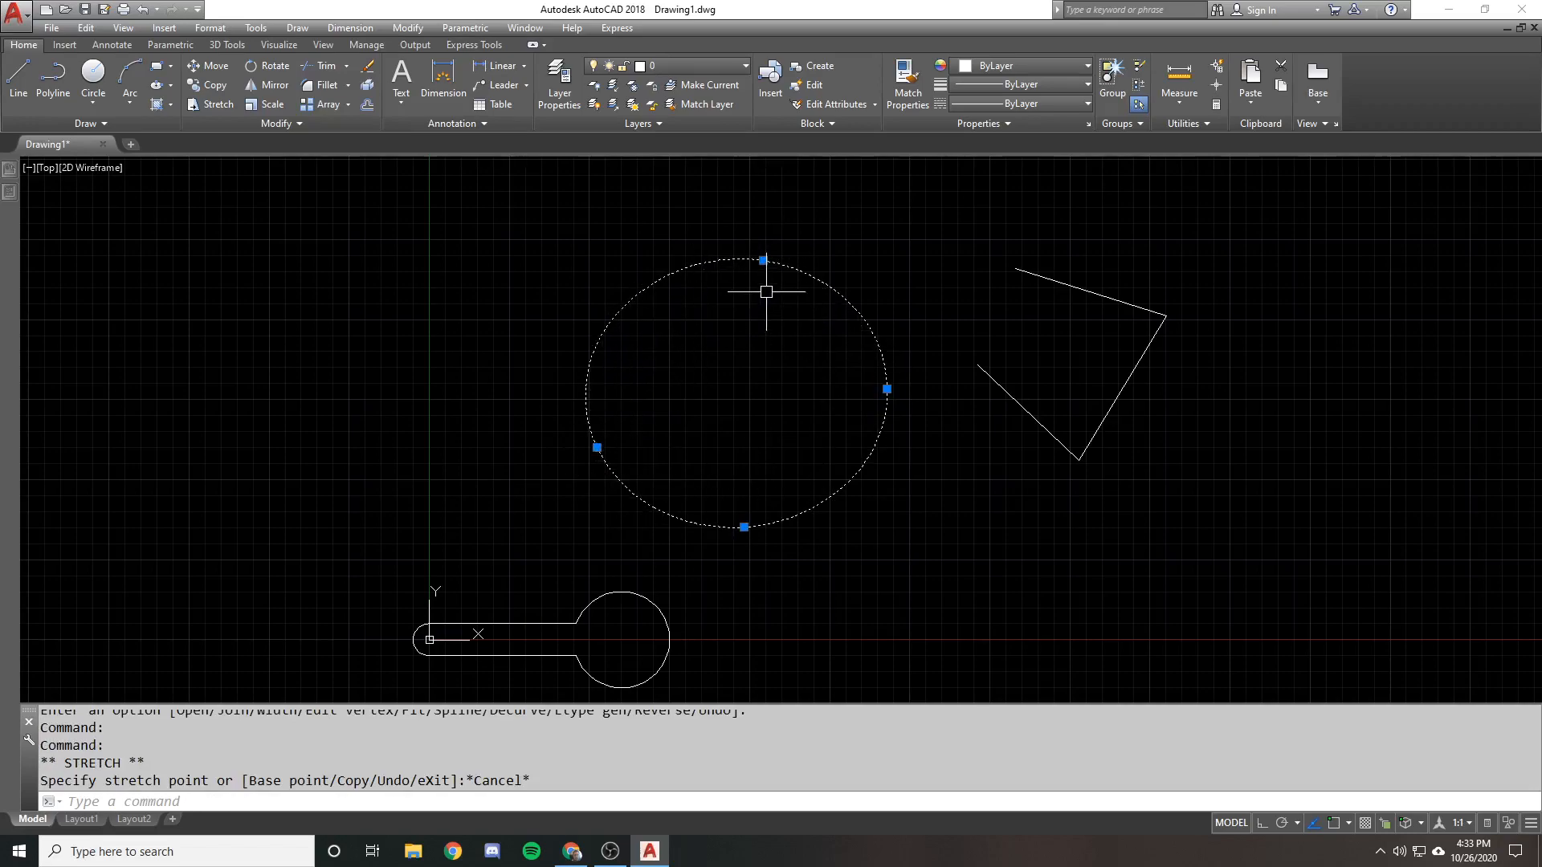
click(596, 447)
key(Escape)
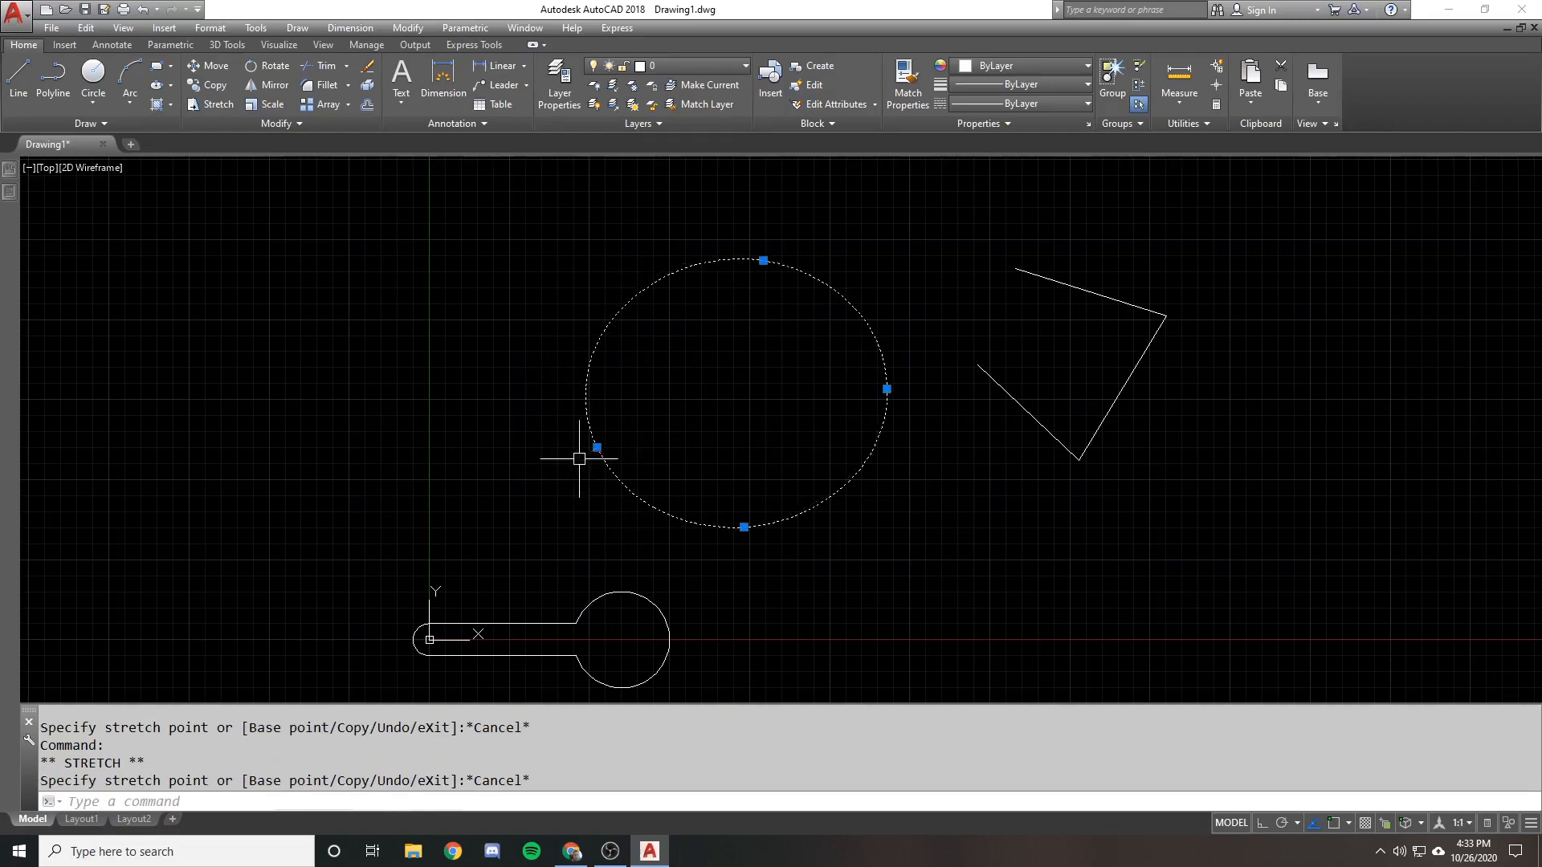
key(Escape)
Draw a rectangle in the empty space beyond the open three-segment polyline, with a circle centred inside it
scroll(734, 353, down, 2)
middle_drag(906, 351, 807, 360)
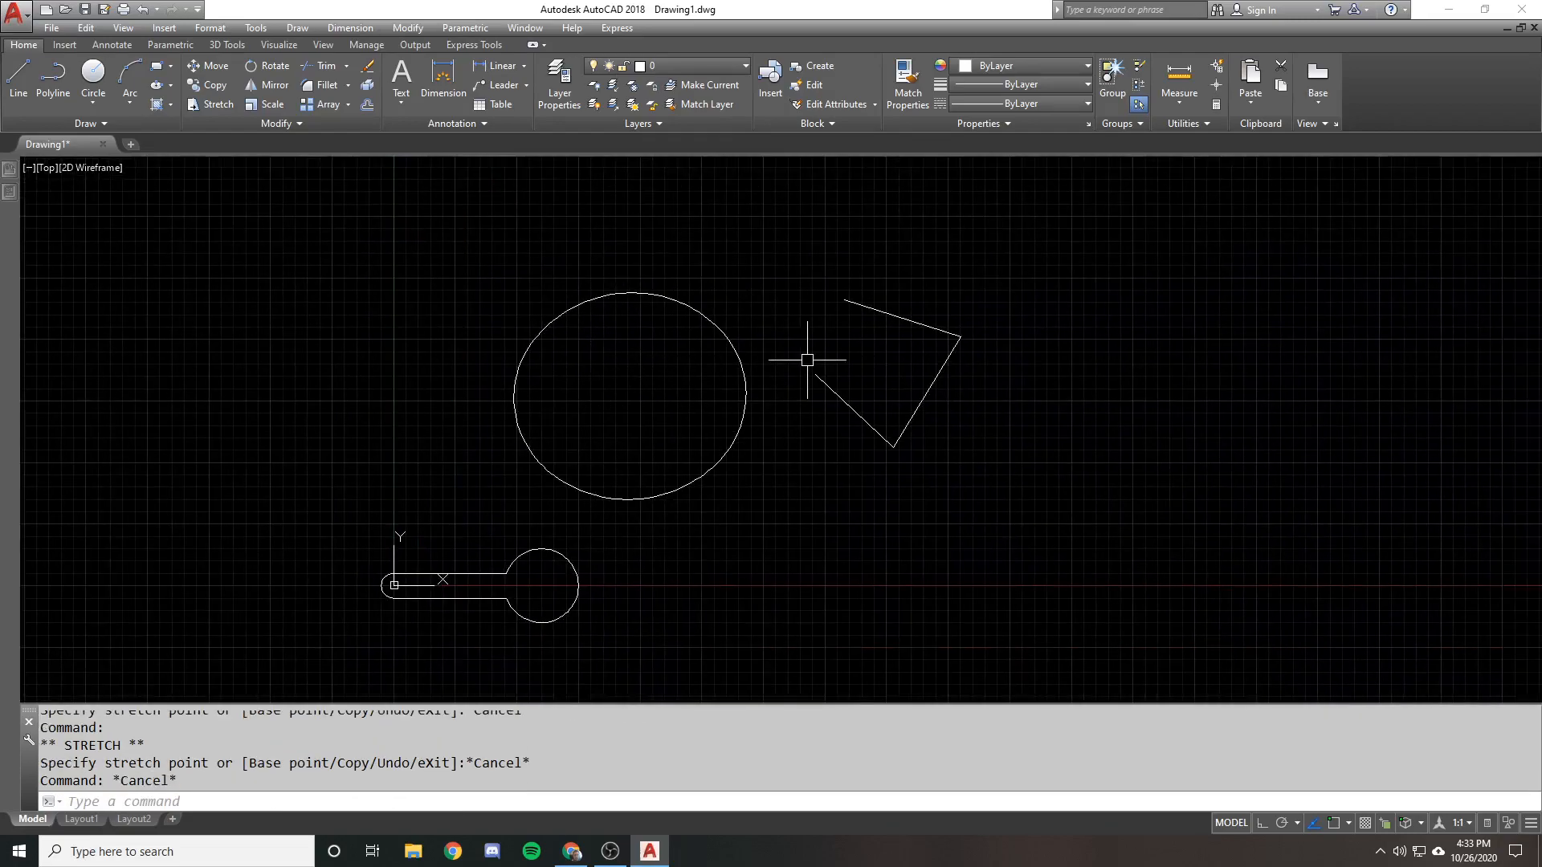
middle_drag(1124, 361, 1001, 359)
text(rec)
key(Return)
click(995, 322)
click(1122, 434)
text(c)
key(Return)
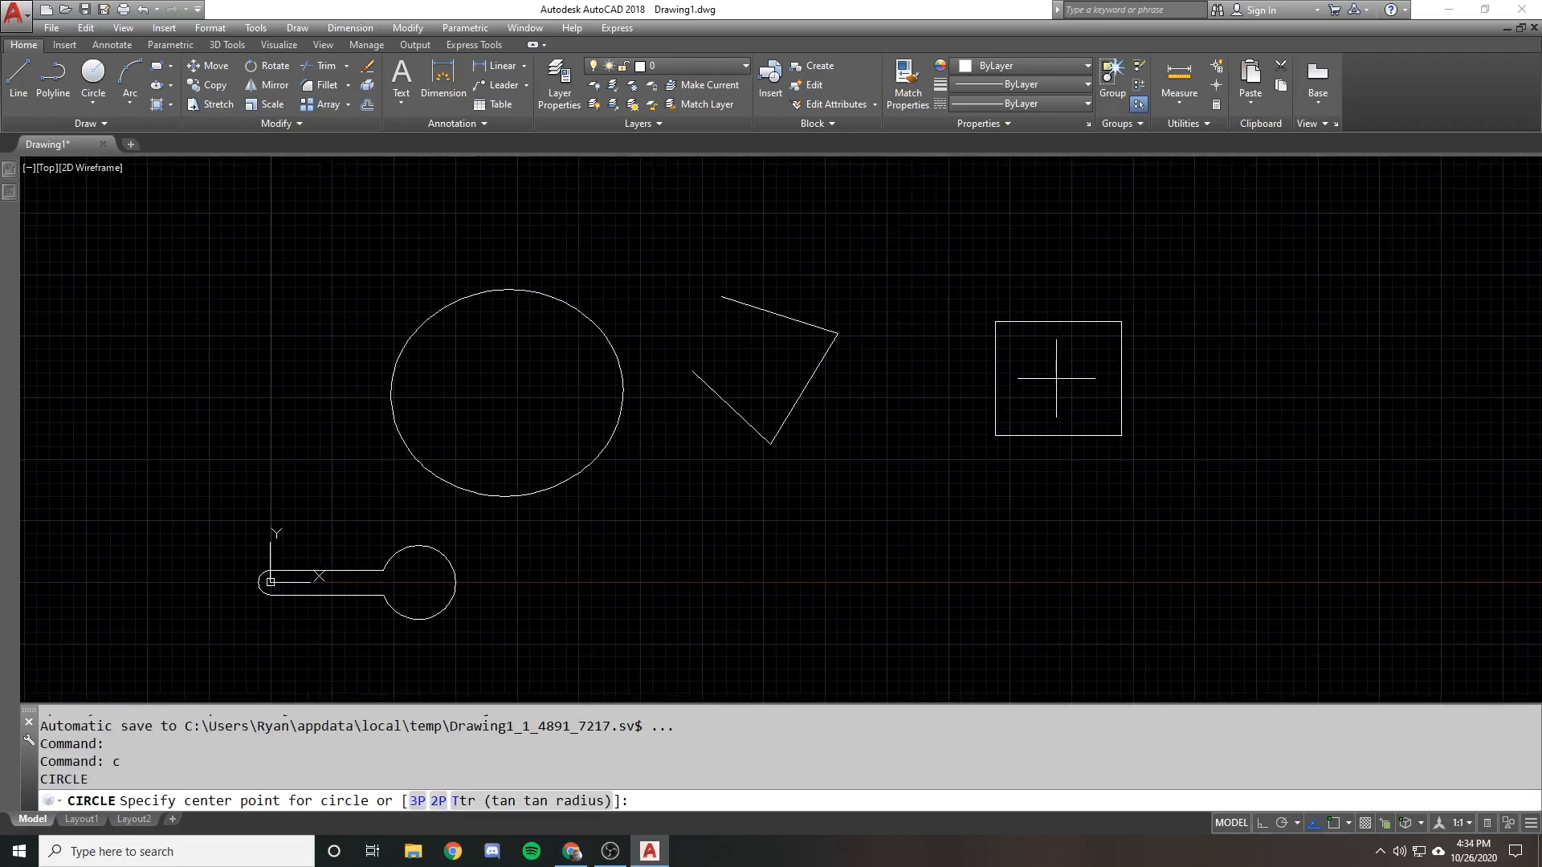
click(1058, 380)
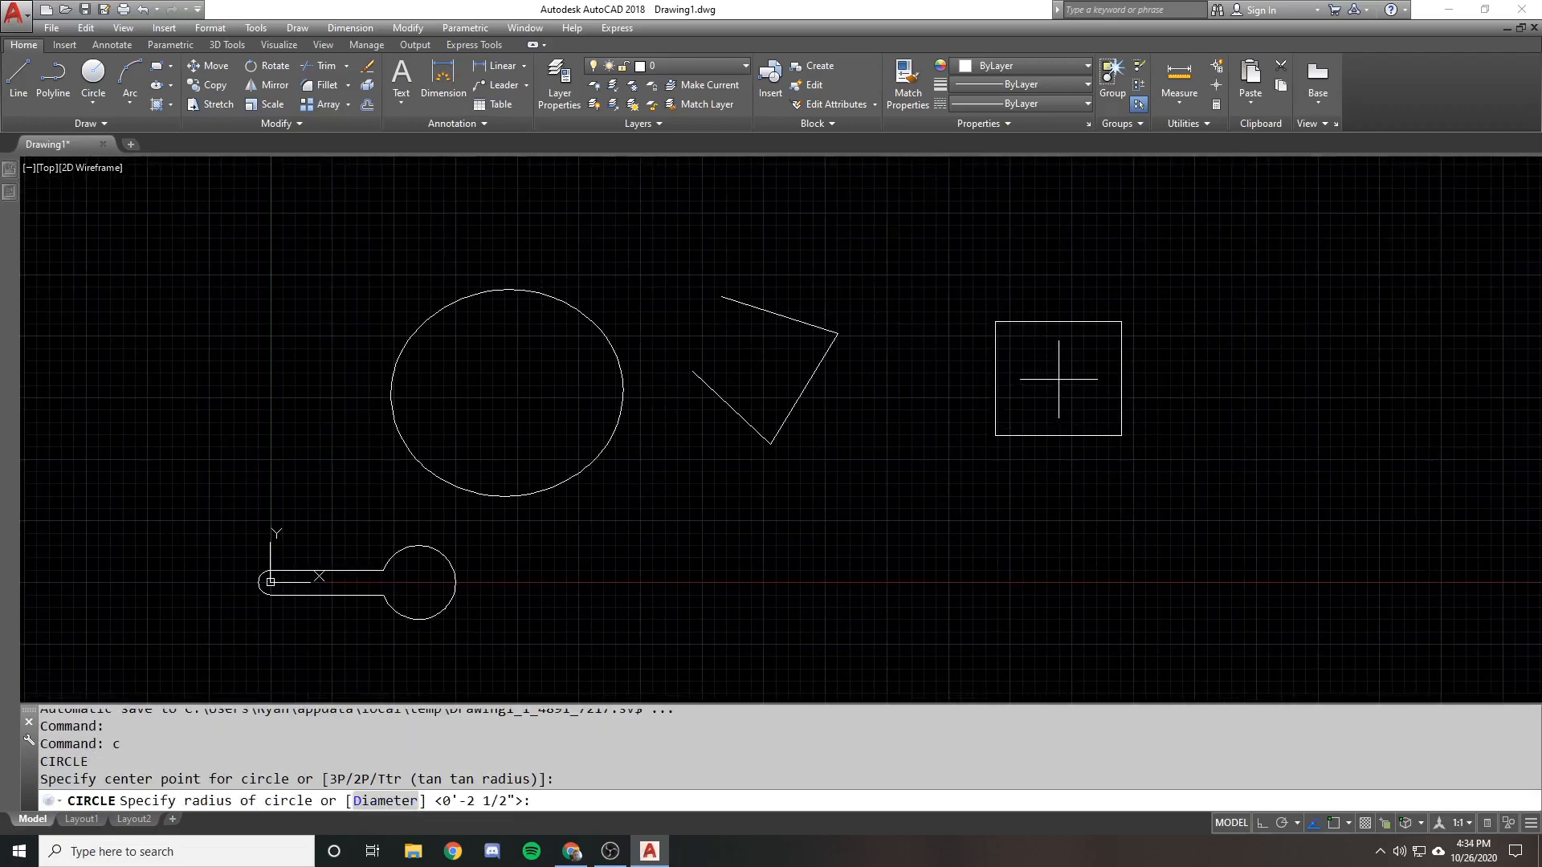
click(1056, 326)
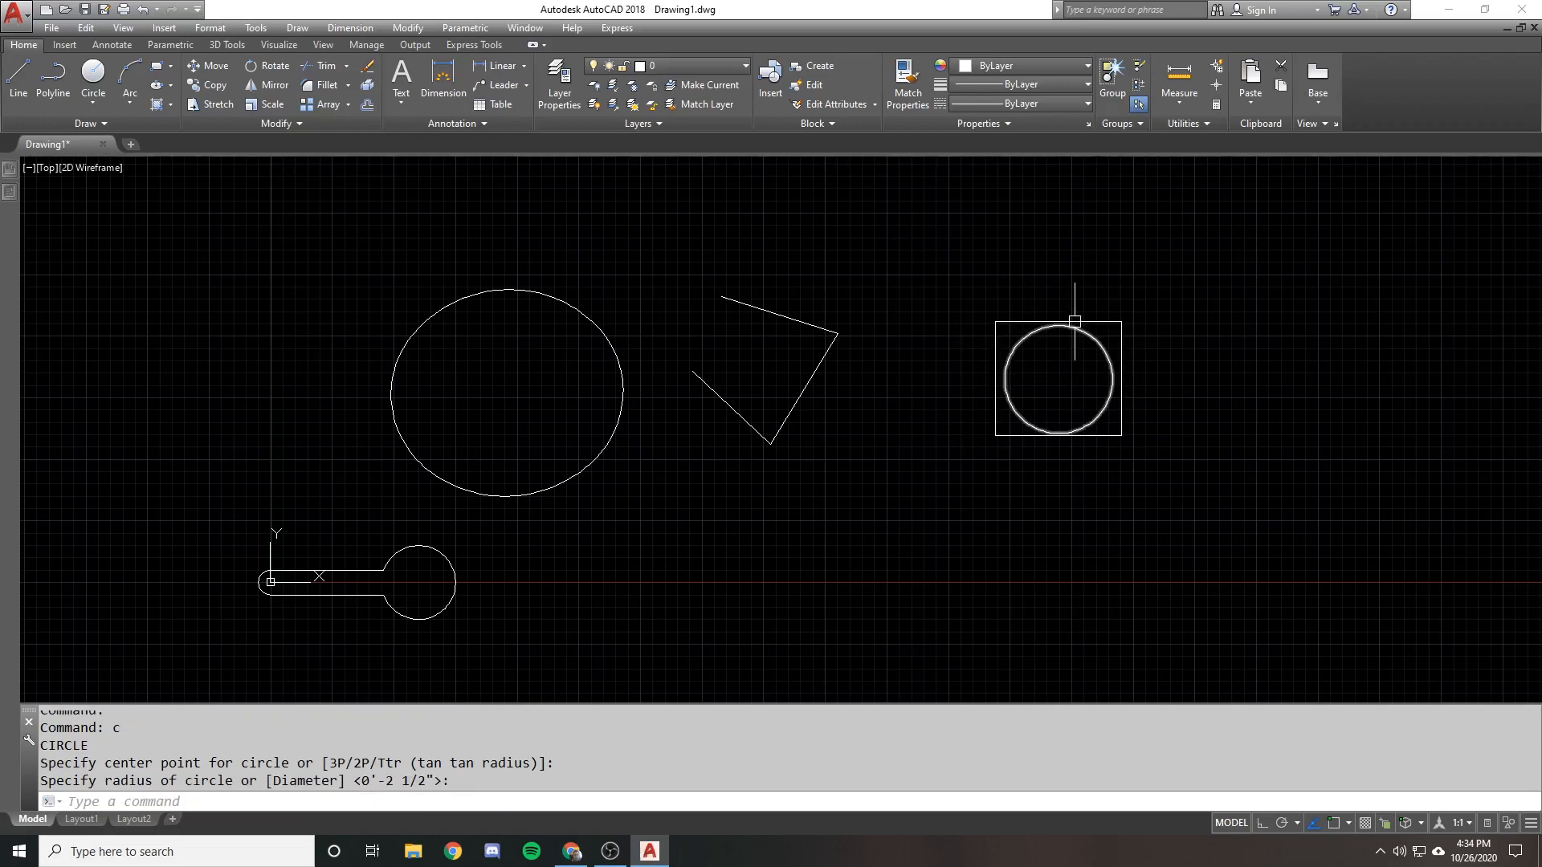
Enlarge the circle by its quadrant grip until it surrounds the rectangle's corners, and select the rectangle to compare its vertices
click(1111, 373)
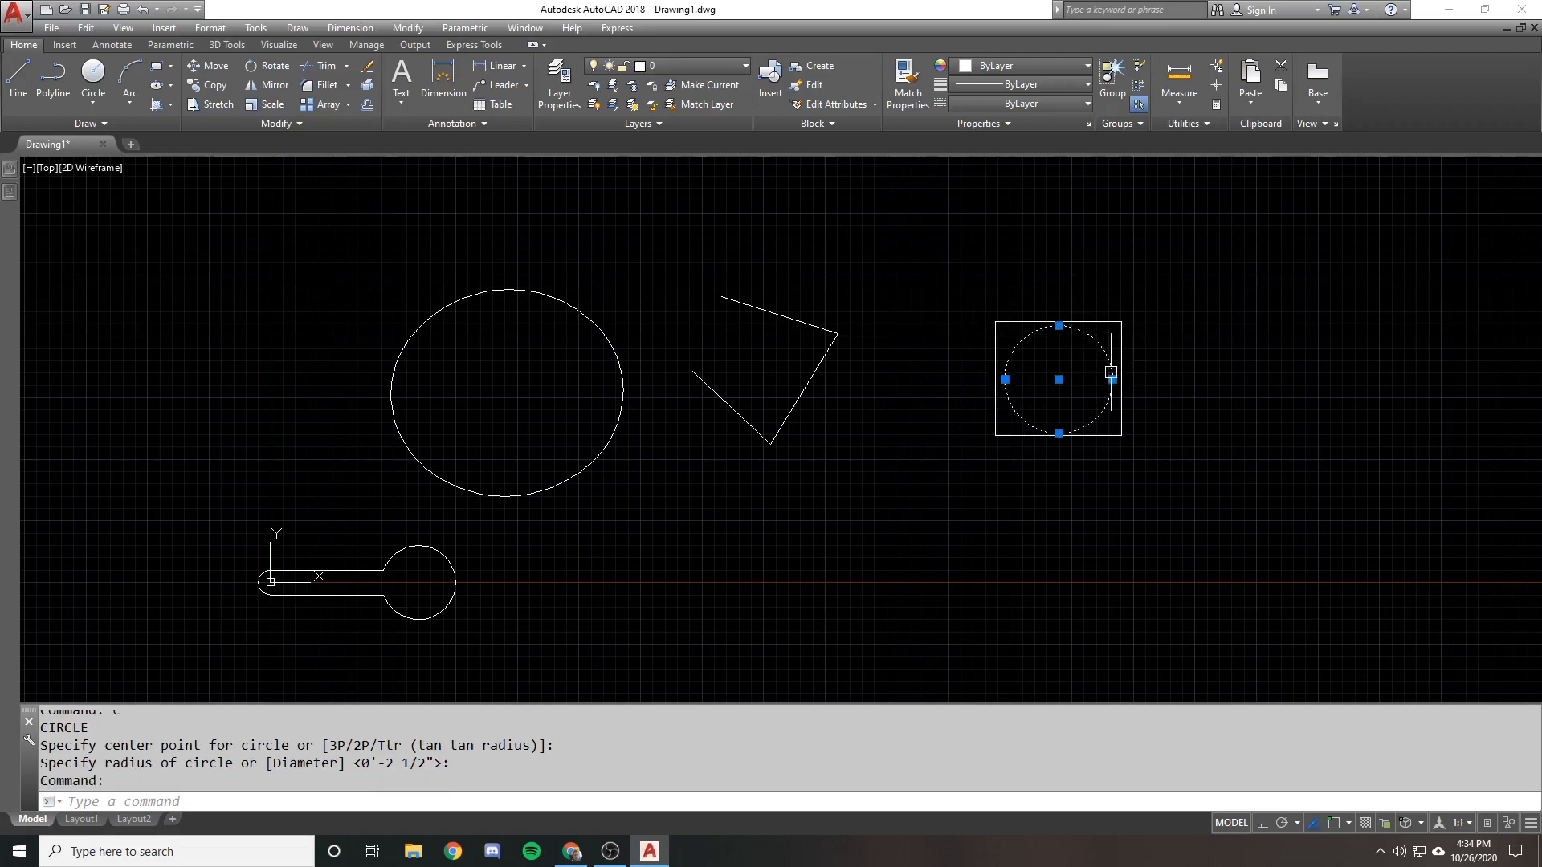
click(1112, 379)
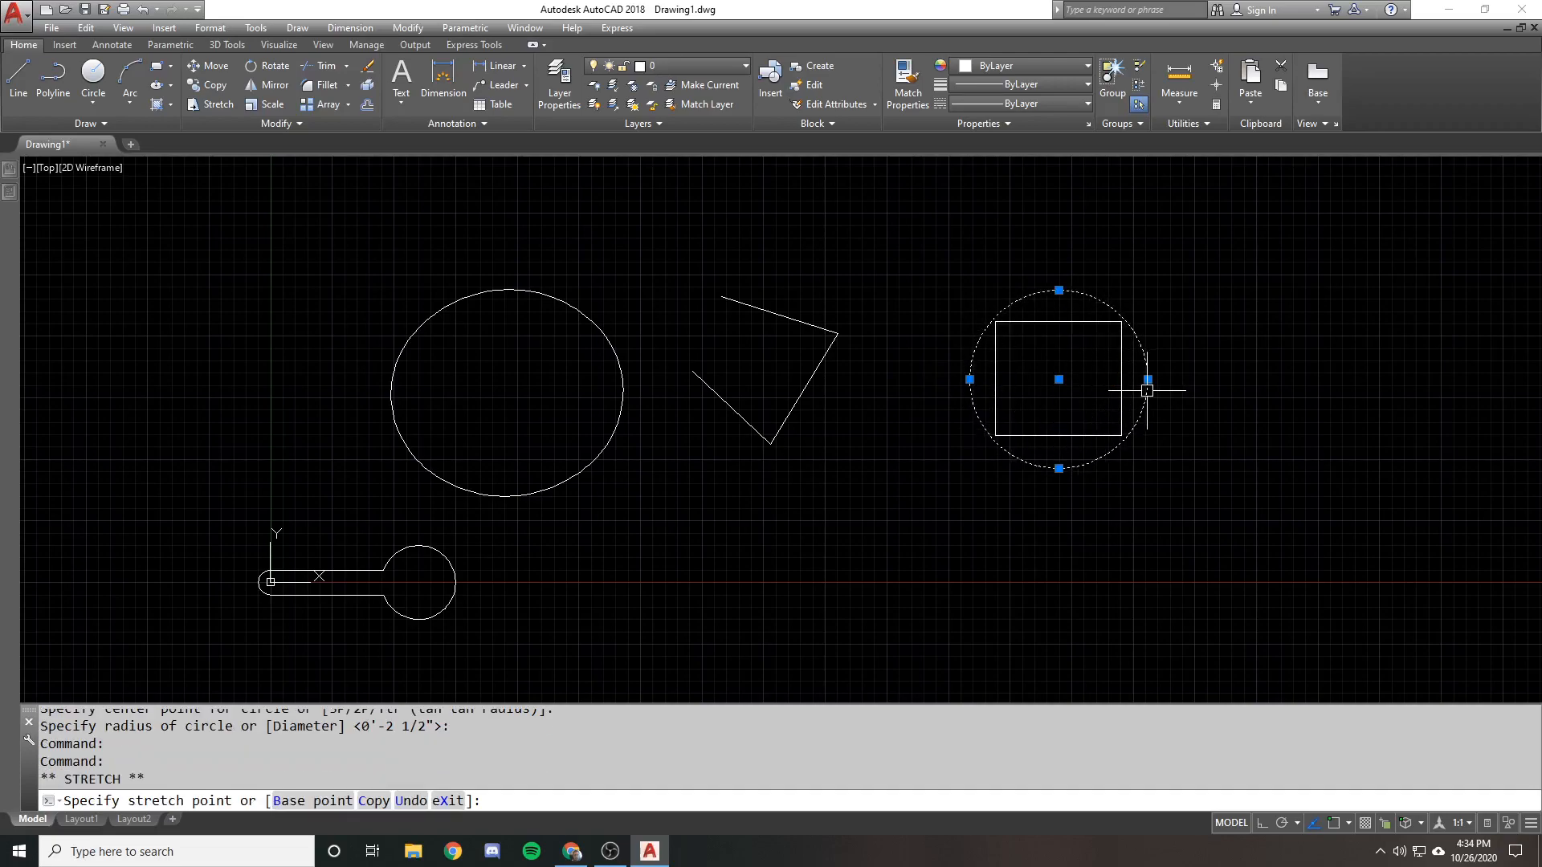
key(Escape)
click(1057, 321)
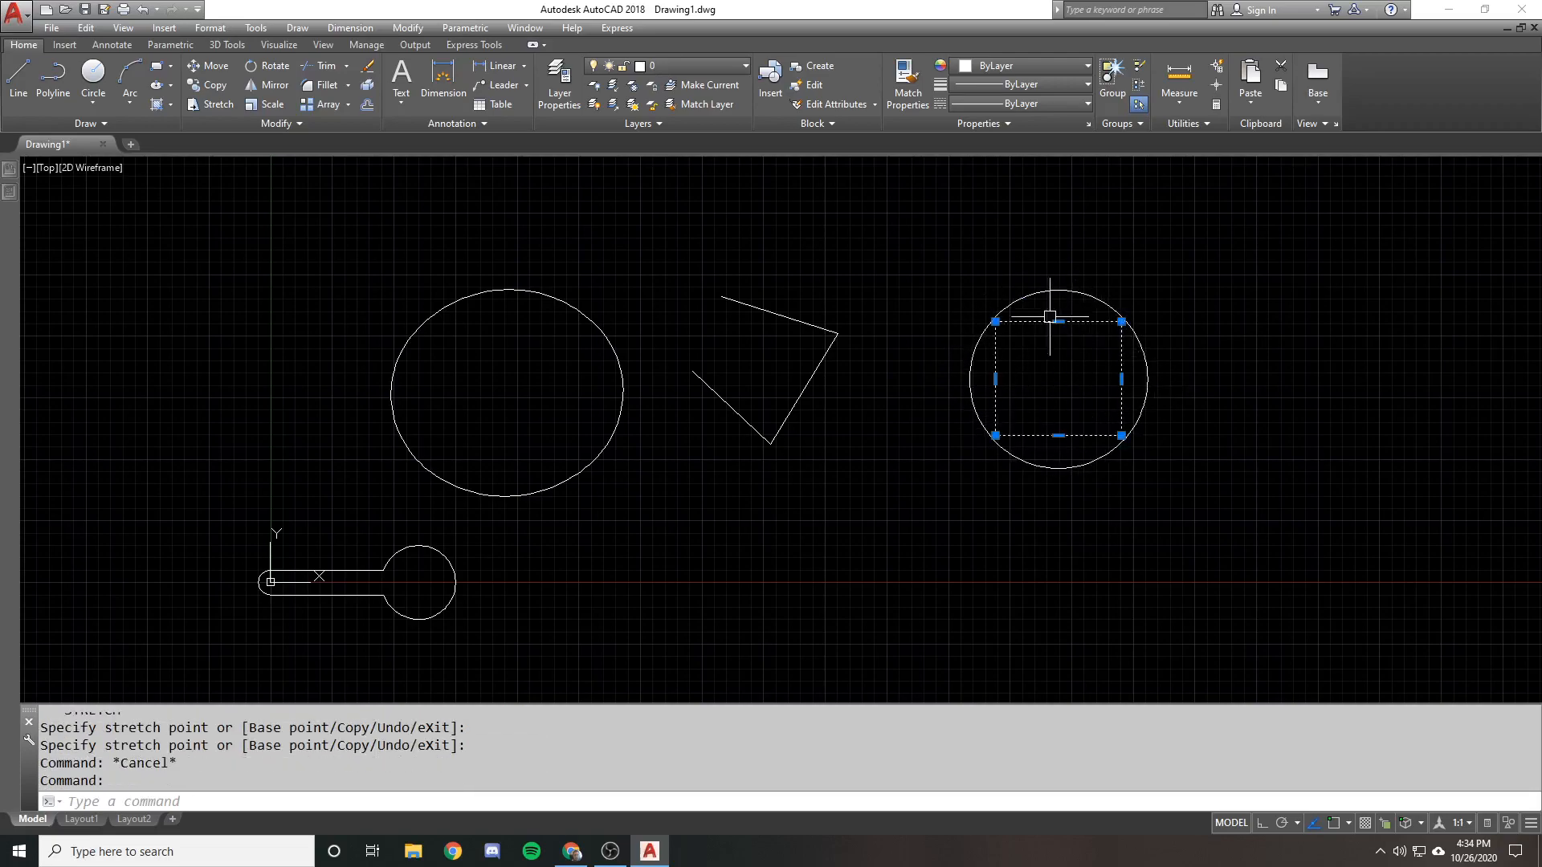
key(Escape)
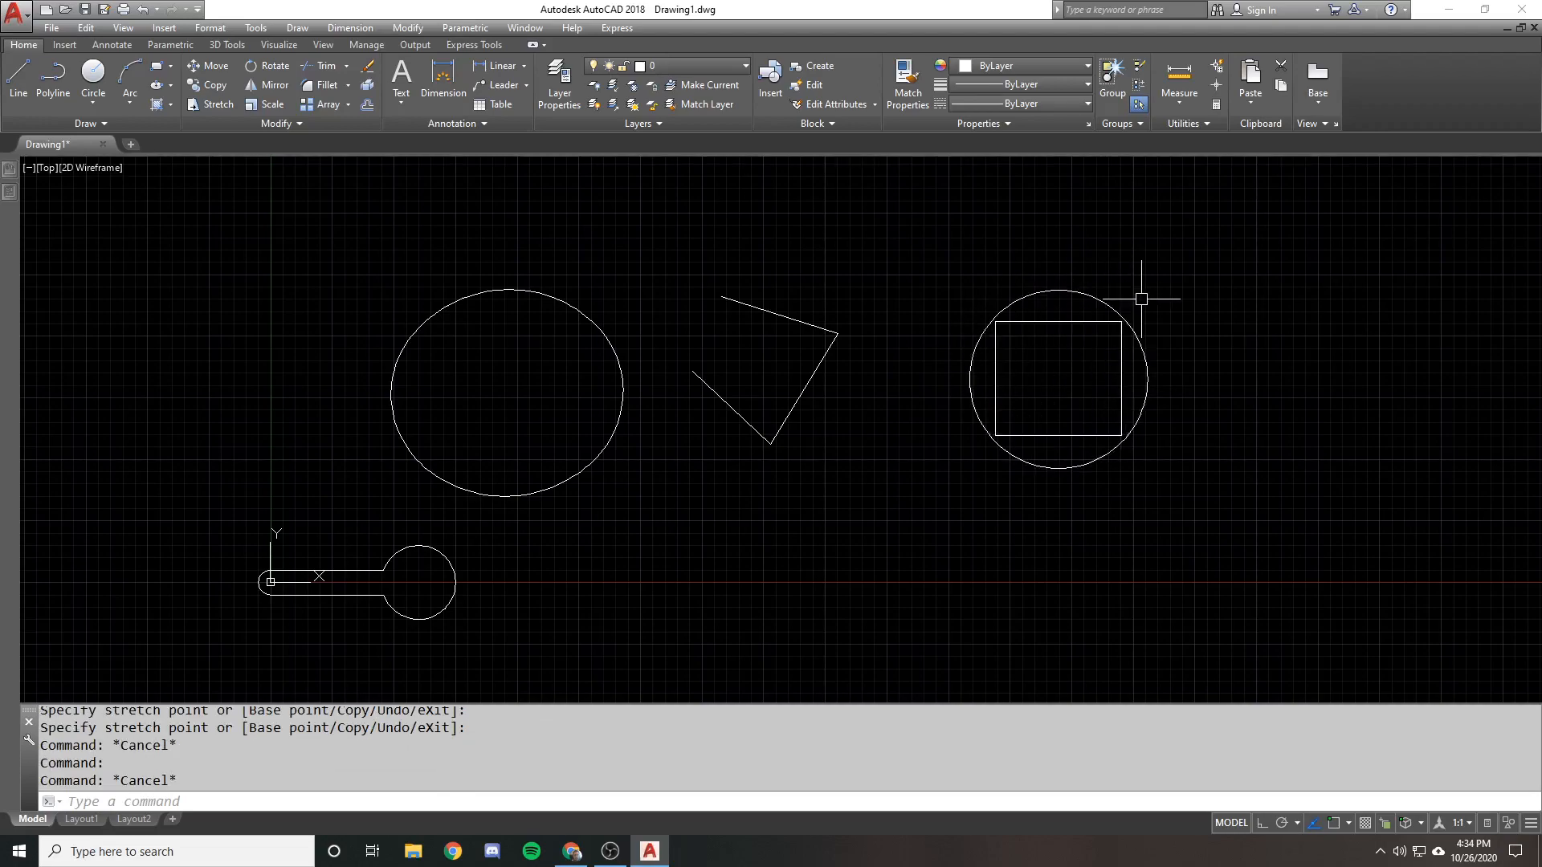
Erase the rectangle and the circle around it
click(1094, 275)
click(960, 461)
text(e)
key(Return)
Draw a closed loop of four lines joining the fitted curve's four vertex grips
click(502, 289)
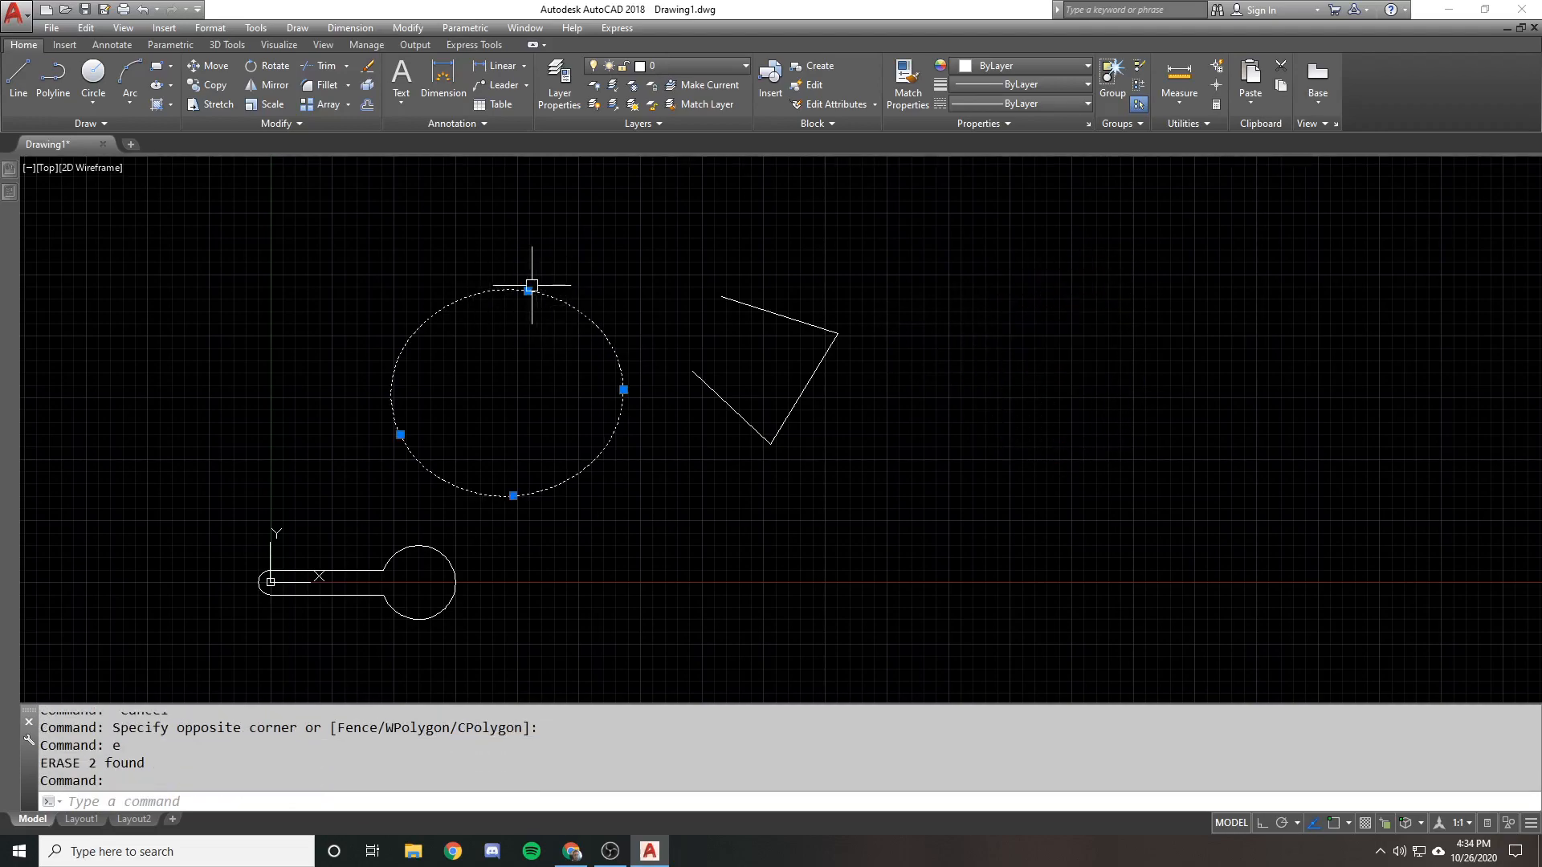
text(l)
key(Return)
click(527, 290)
click(404, 437)
click(508, 491)
click(612, 358)
click(529, 291)
key(Return)
Erase part of the trial line work inside the fitted curve, and undo the recent edits back through the Fit operation
click(516, 302)
click(509, 310)
text(e)
key(Return)
click(544, 304)
key(Escape)
key(Escape)
key(ctrl+z)
key(ctrl+z)
key(ctrl+z)
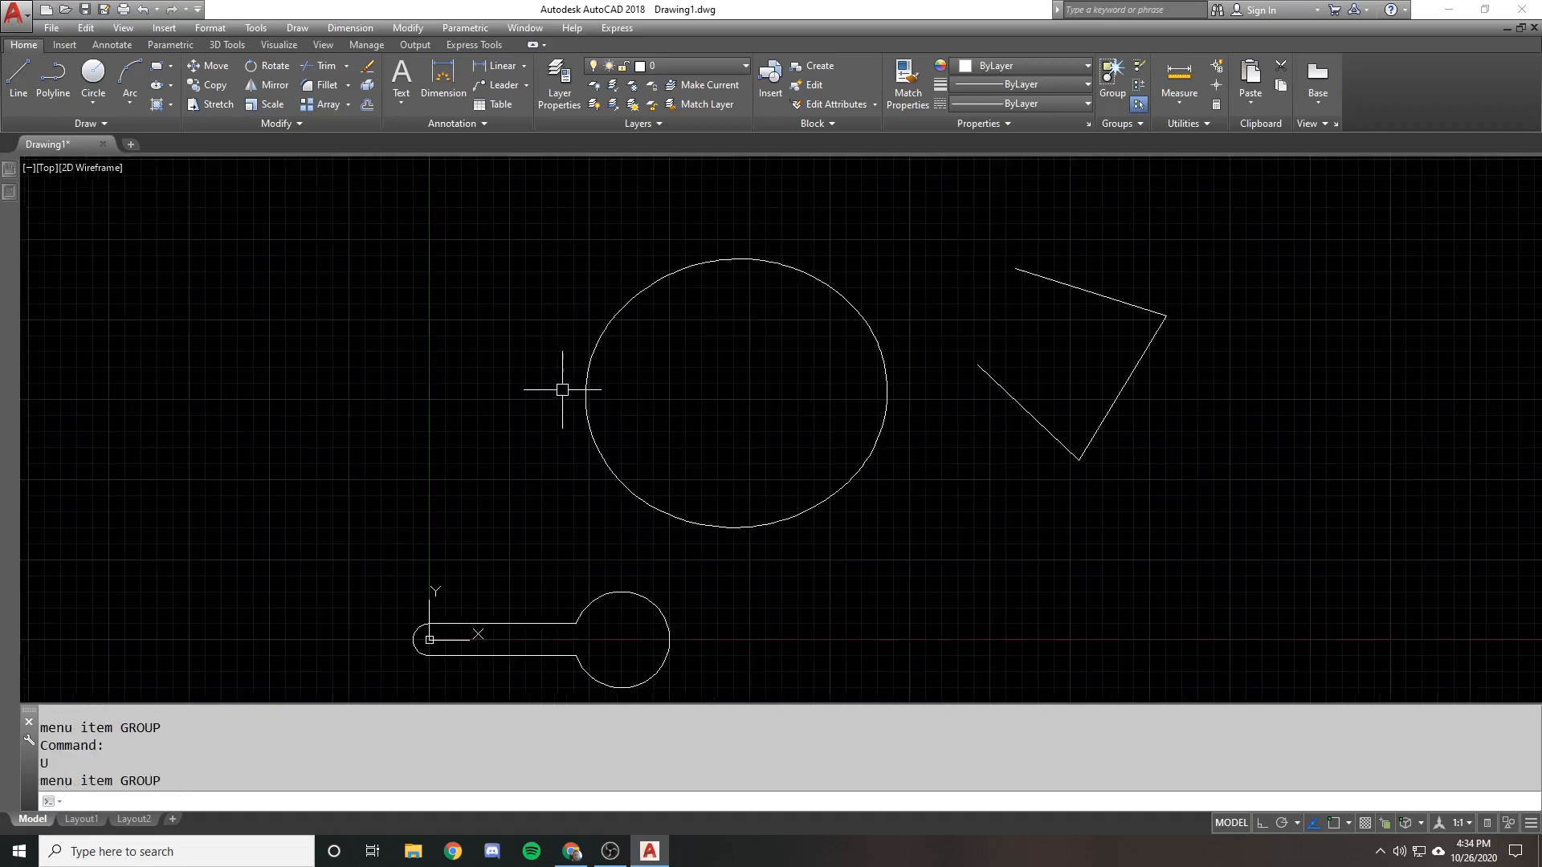
key(ctrl+z)
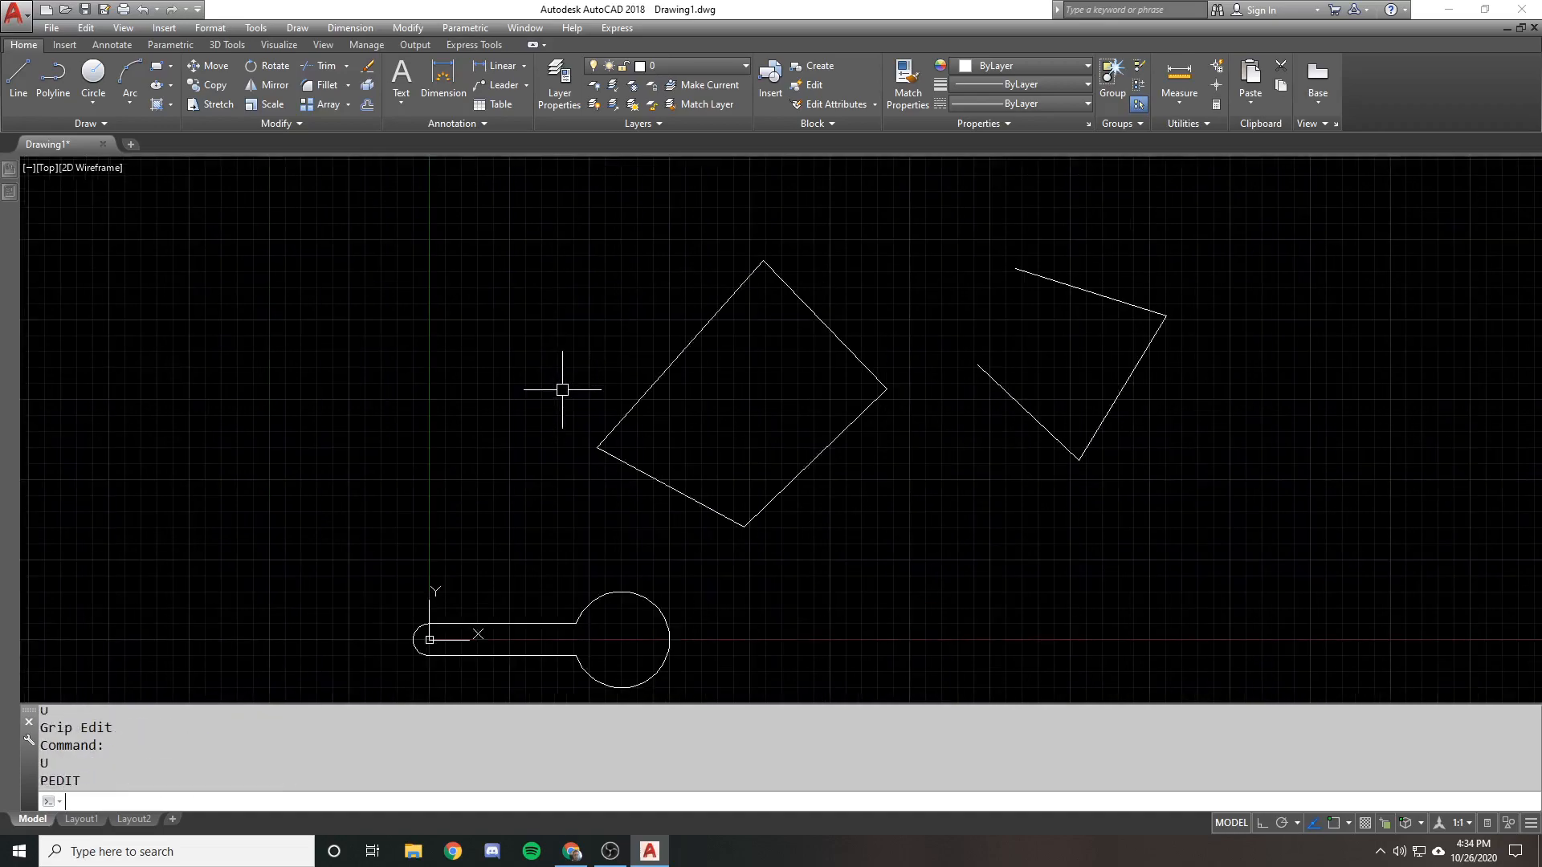
Apply PEDIT's Decurve, Spline and Decurve options in turn to the closed four-sided polyline, and exit the command
click(860, 550)
click(696, 330)
text(pe)
key(Return)
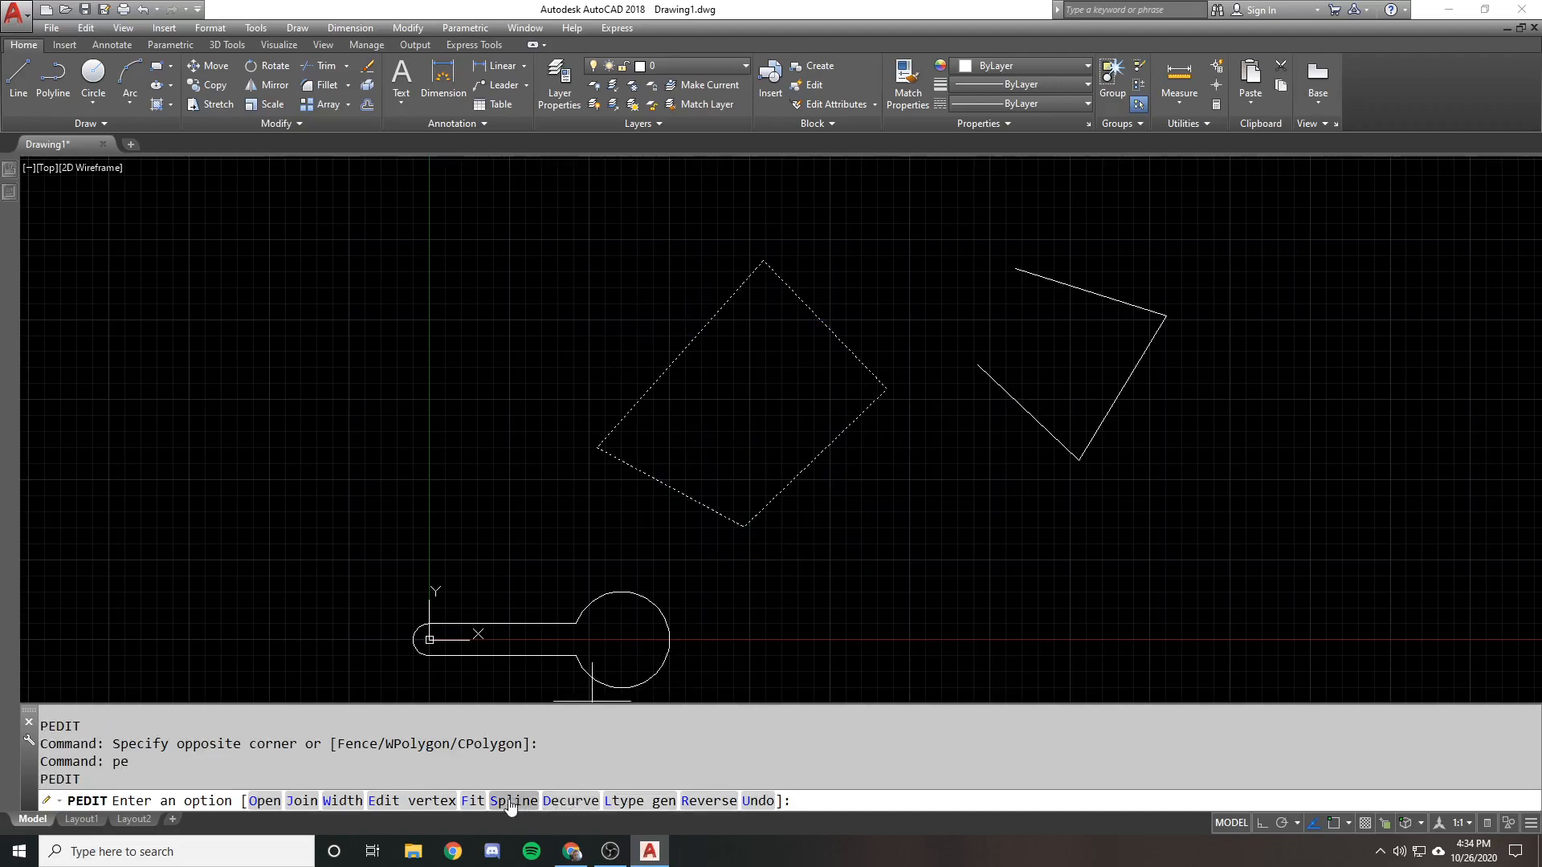
click(566, 802)
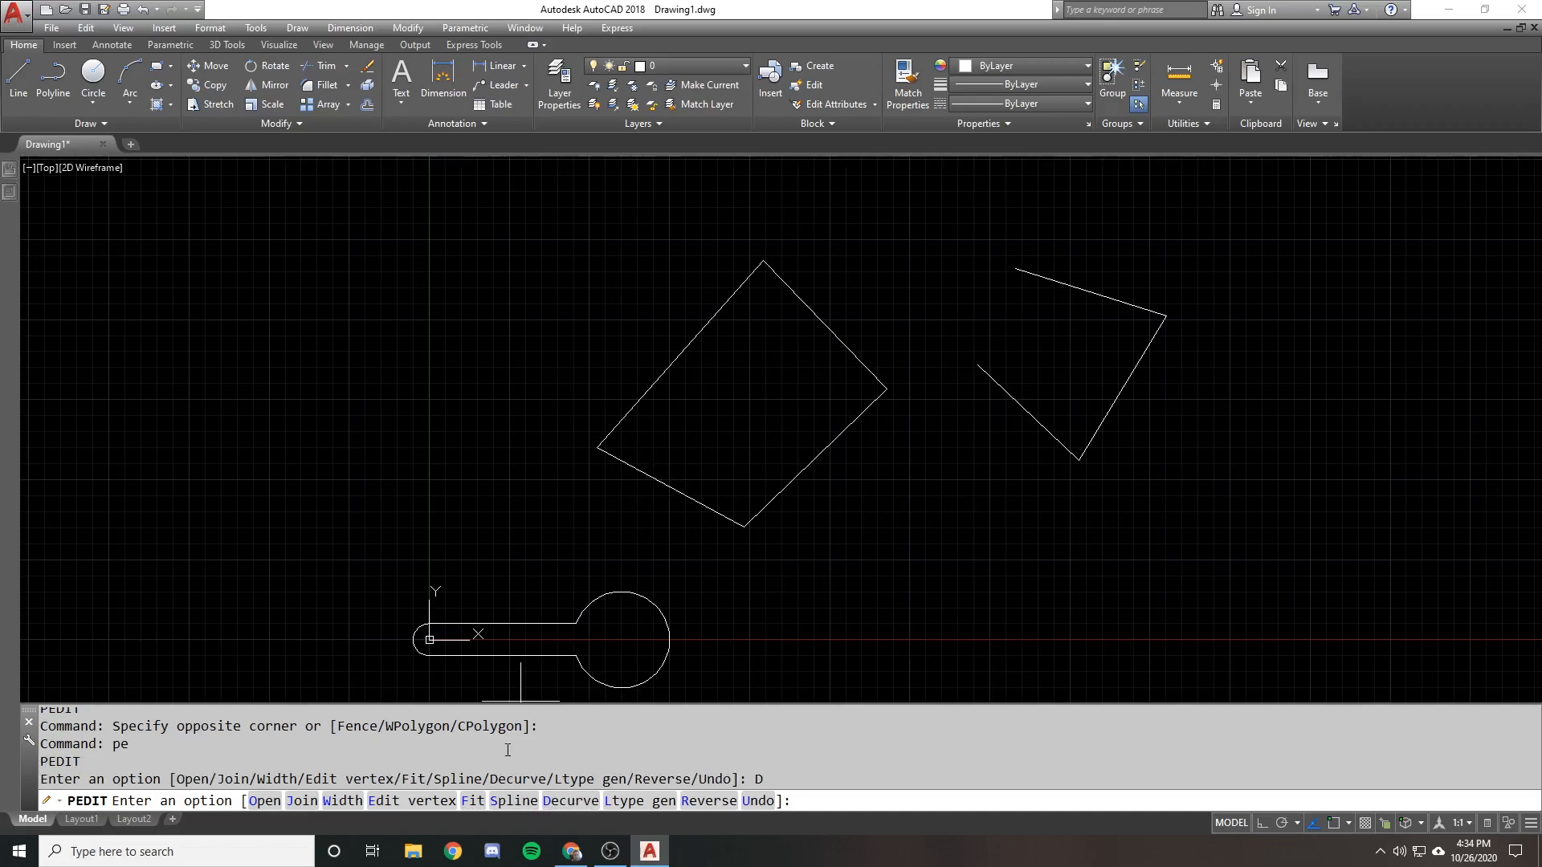
click(523, 800)
click(570, 800)
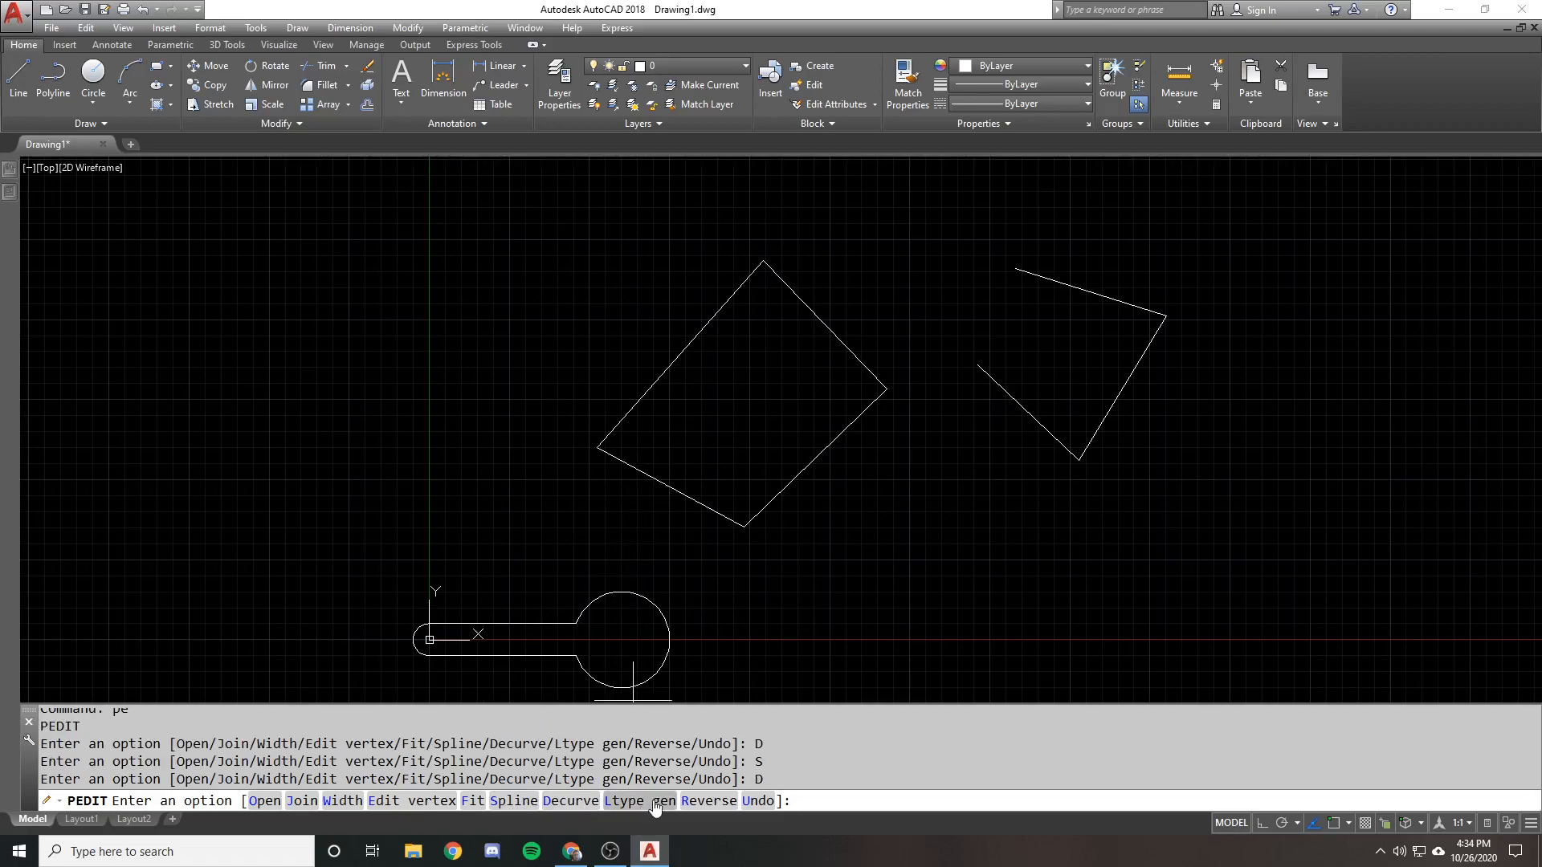
key(Escape)
key(Escape)
Load the HIDDEN linetype into the drawing through the Linetype Manager
click(691, 469)
click(629, 423)
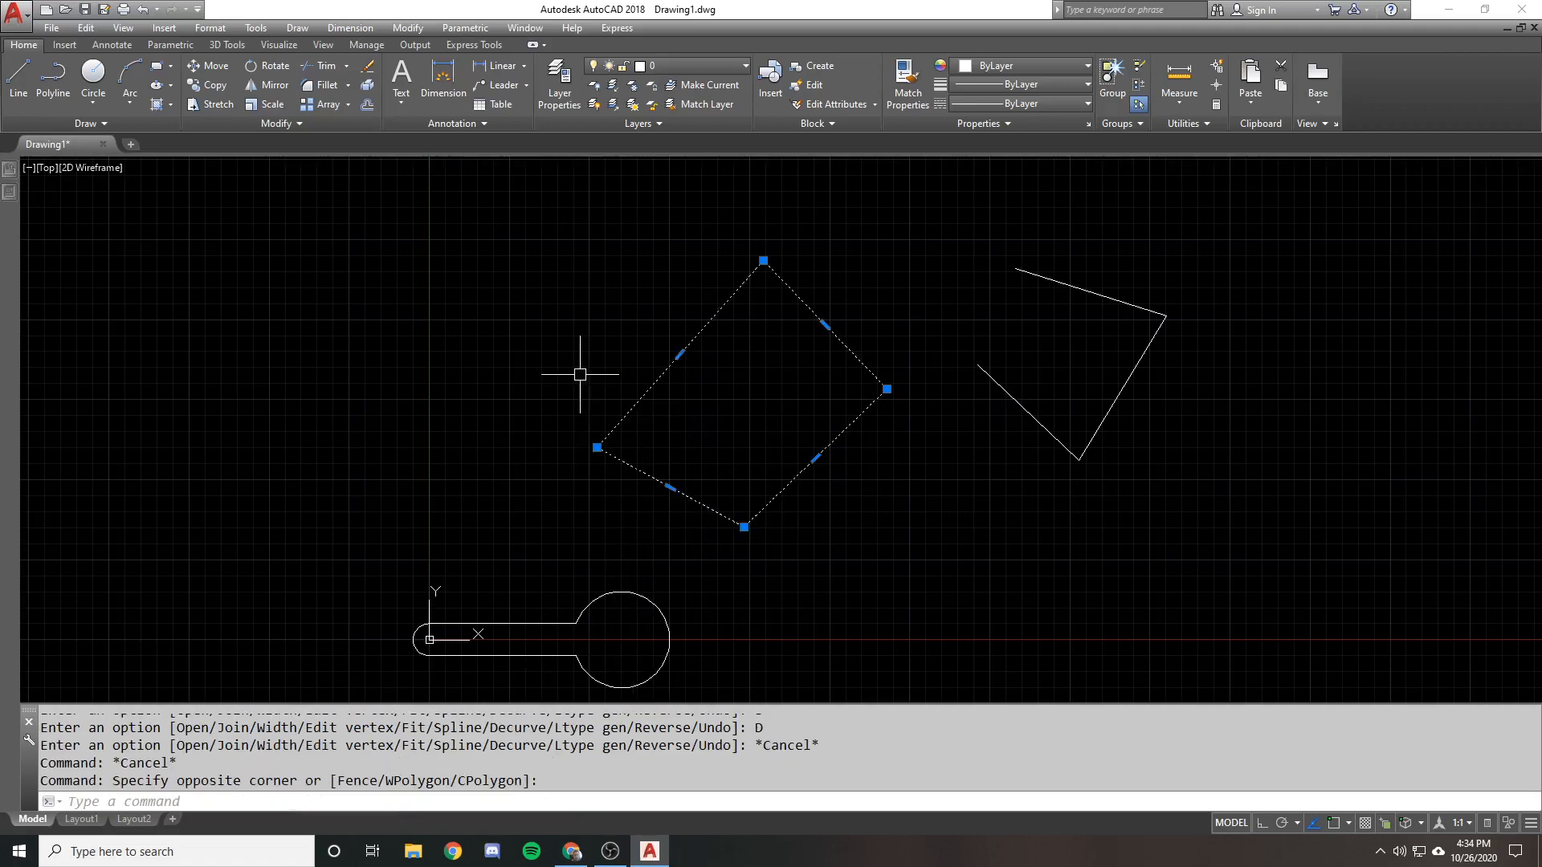
click(1011, 84)
click(1044, 84)
click(1057, 104)
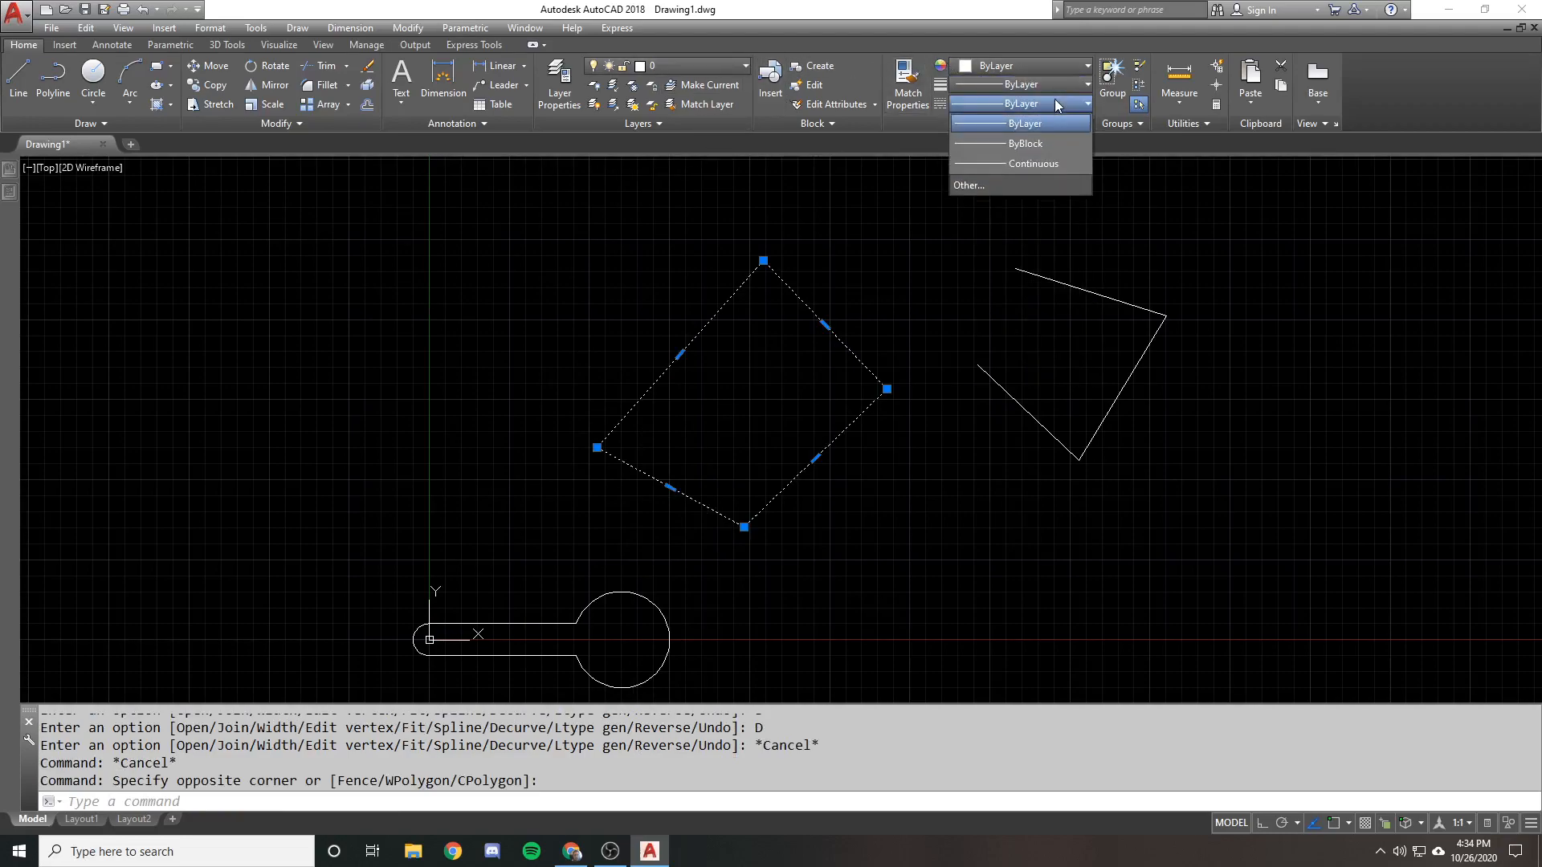
click(1008, 183)
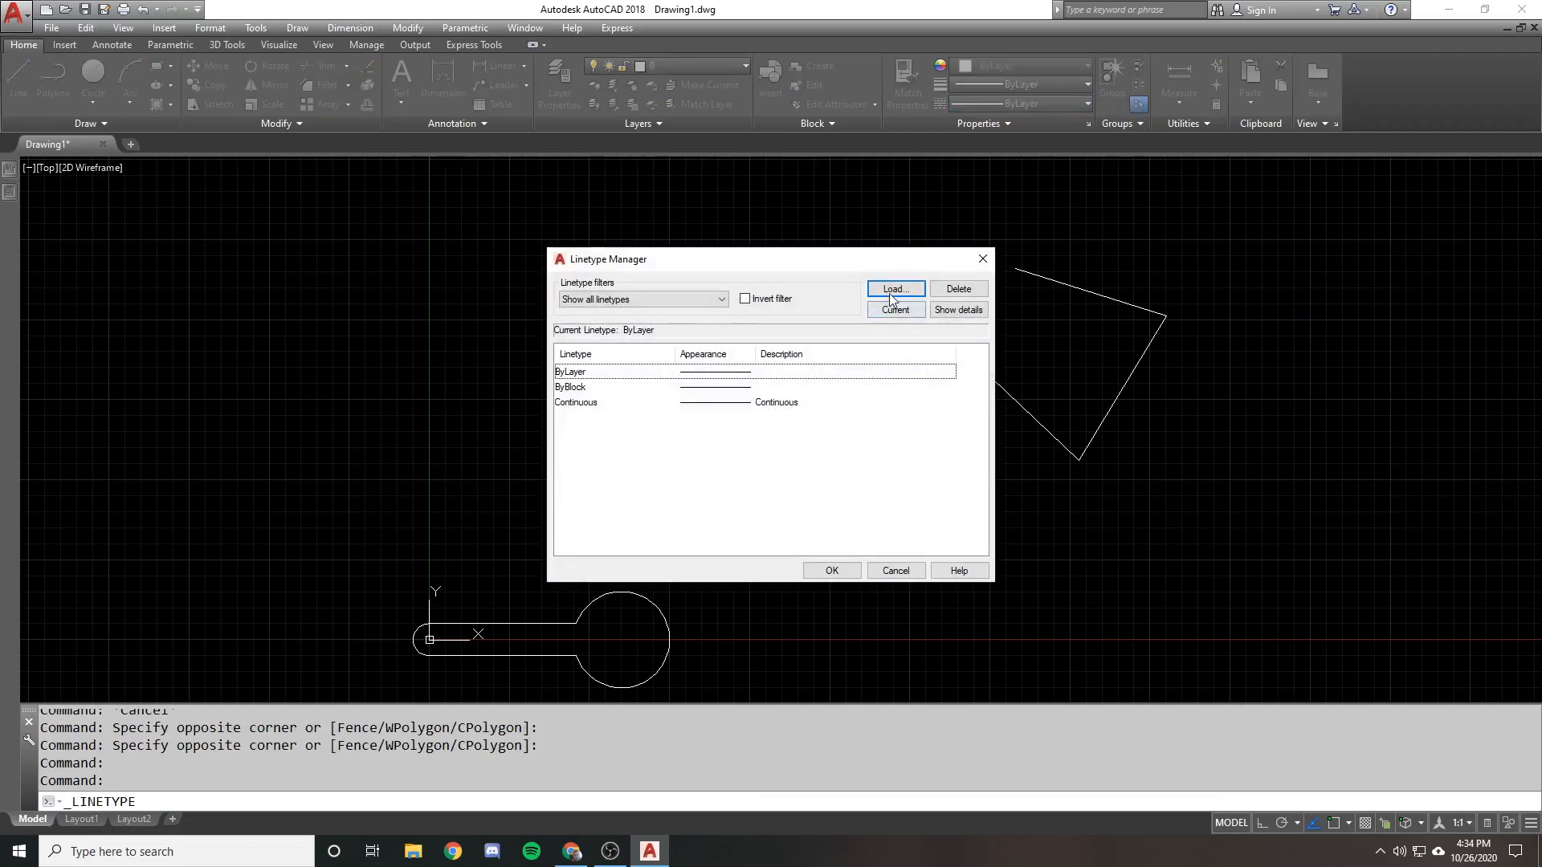
click(891, 289)
click(665, 421)
key(h)
click(696, 526)
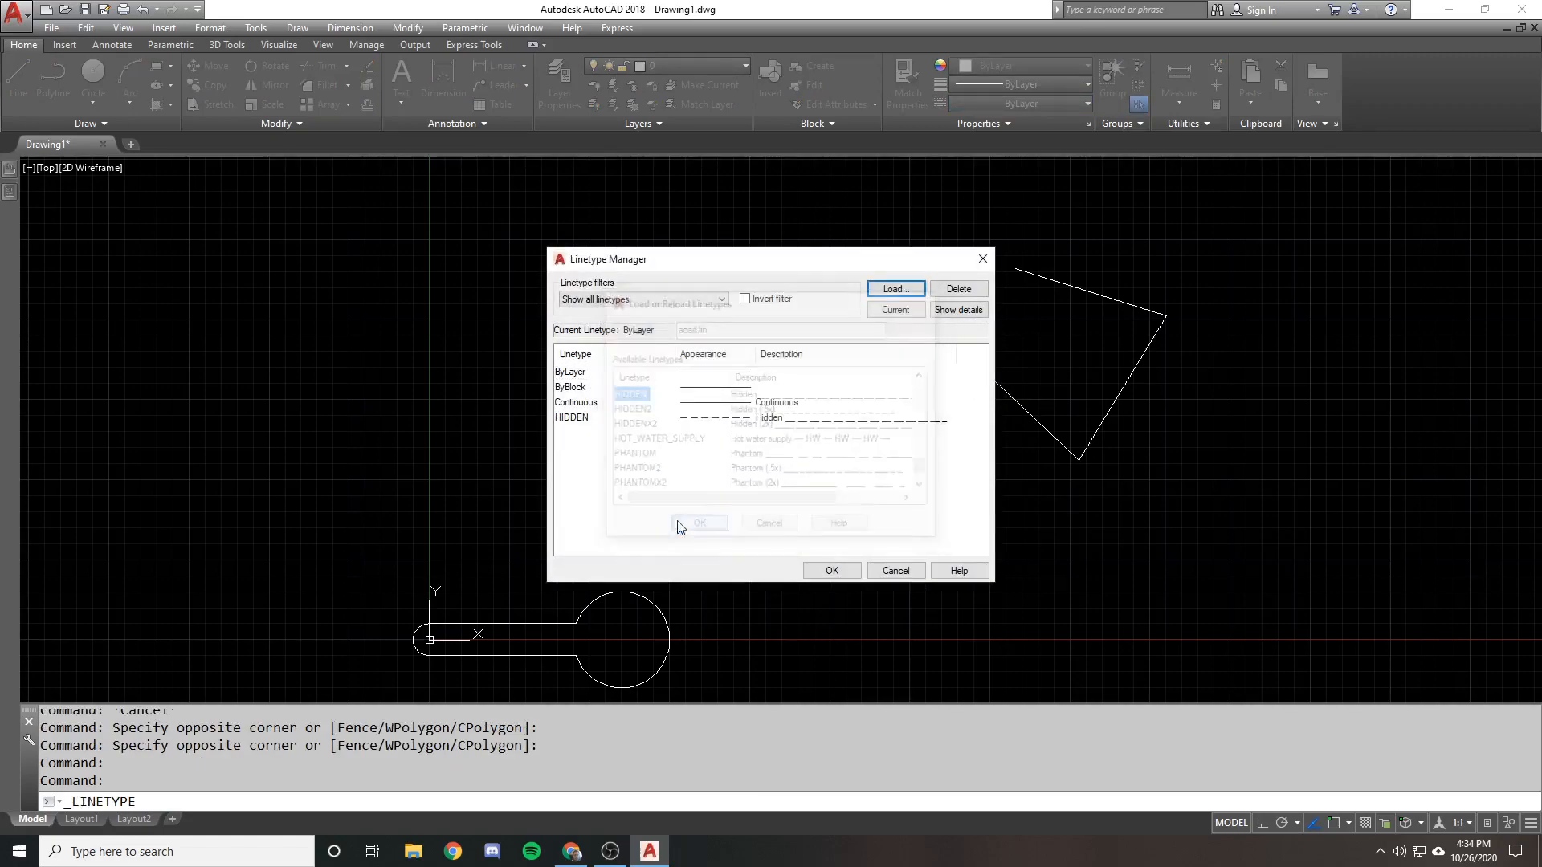
click(830, 571)
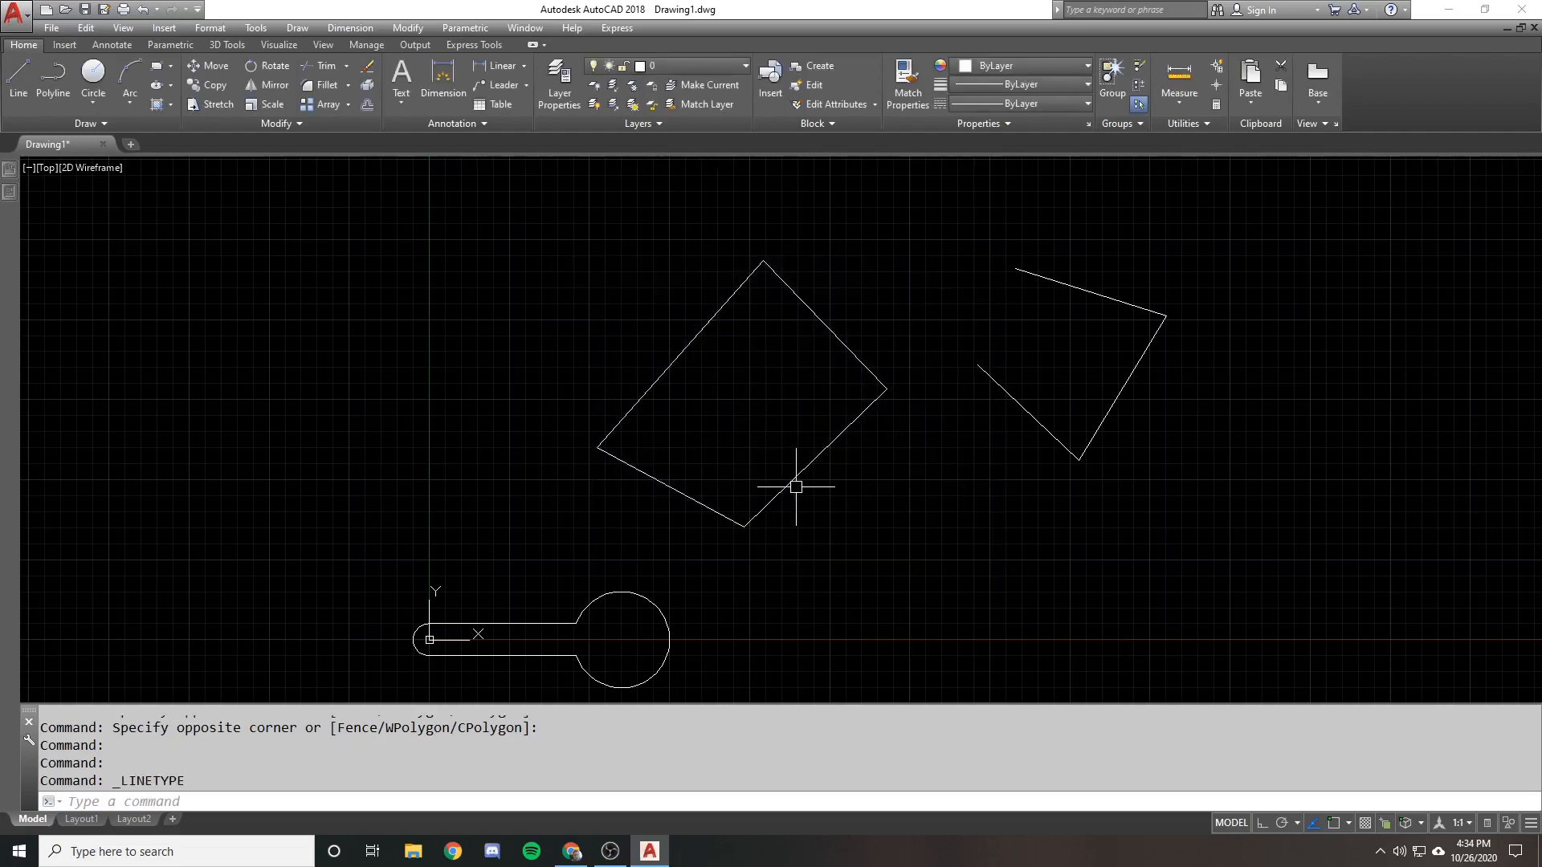
Assign the HIDDEN linetype to the closed four-sided polyline and deselect it
click(907, 529)
click(729, 349)
click(1026, 83)
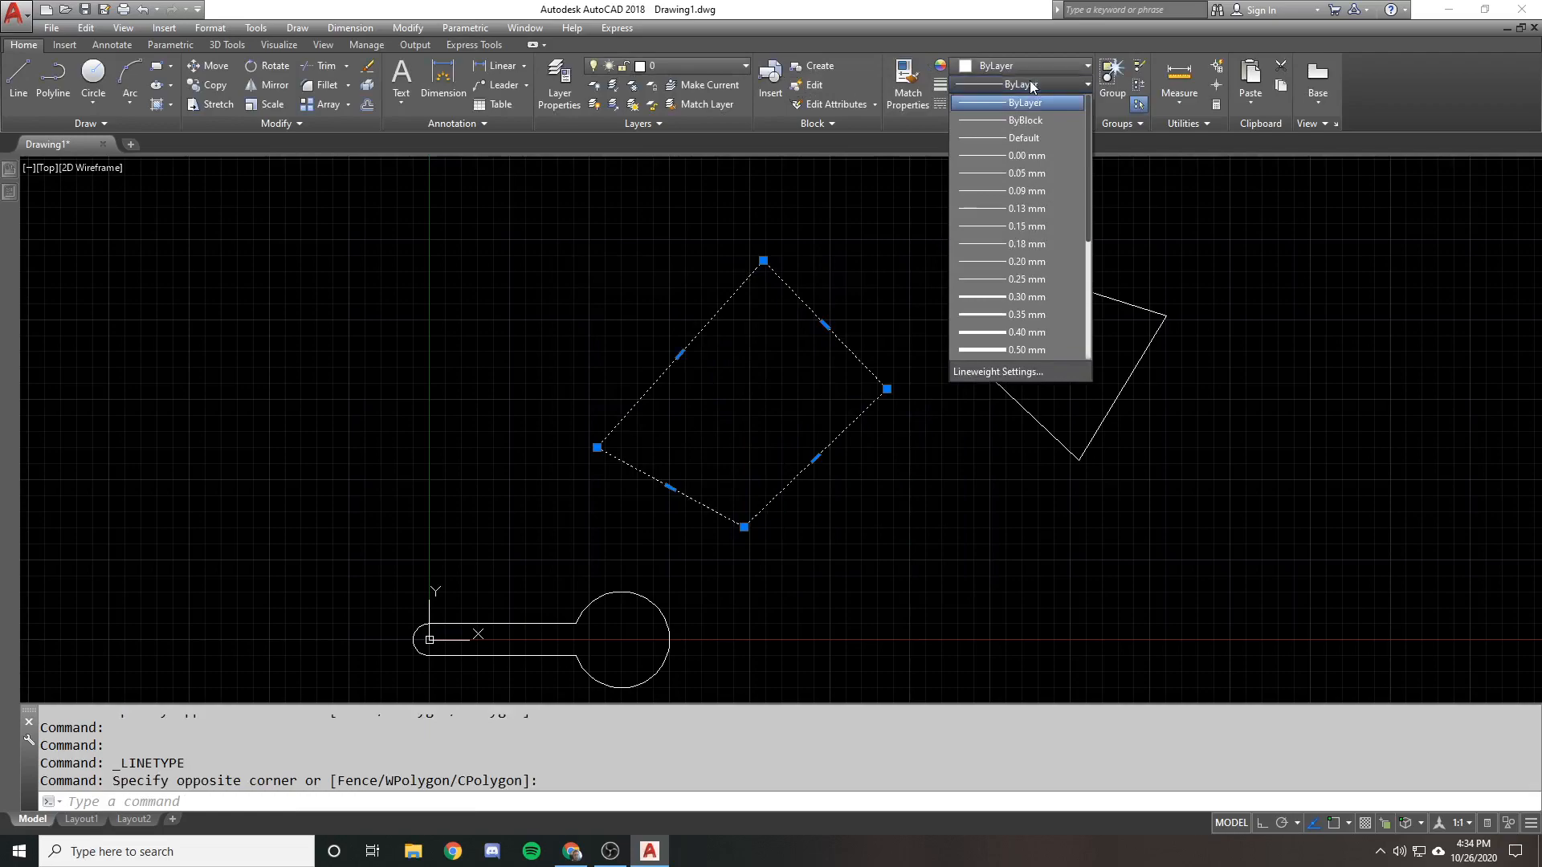
click(1040, 100)
click(1041, 100)
click(1028, 164)
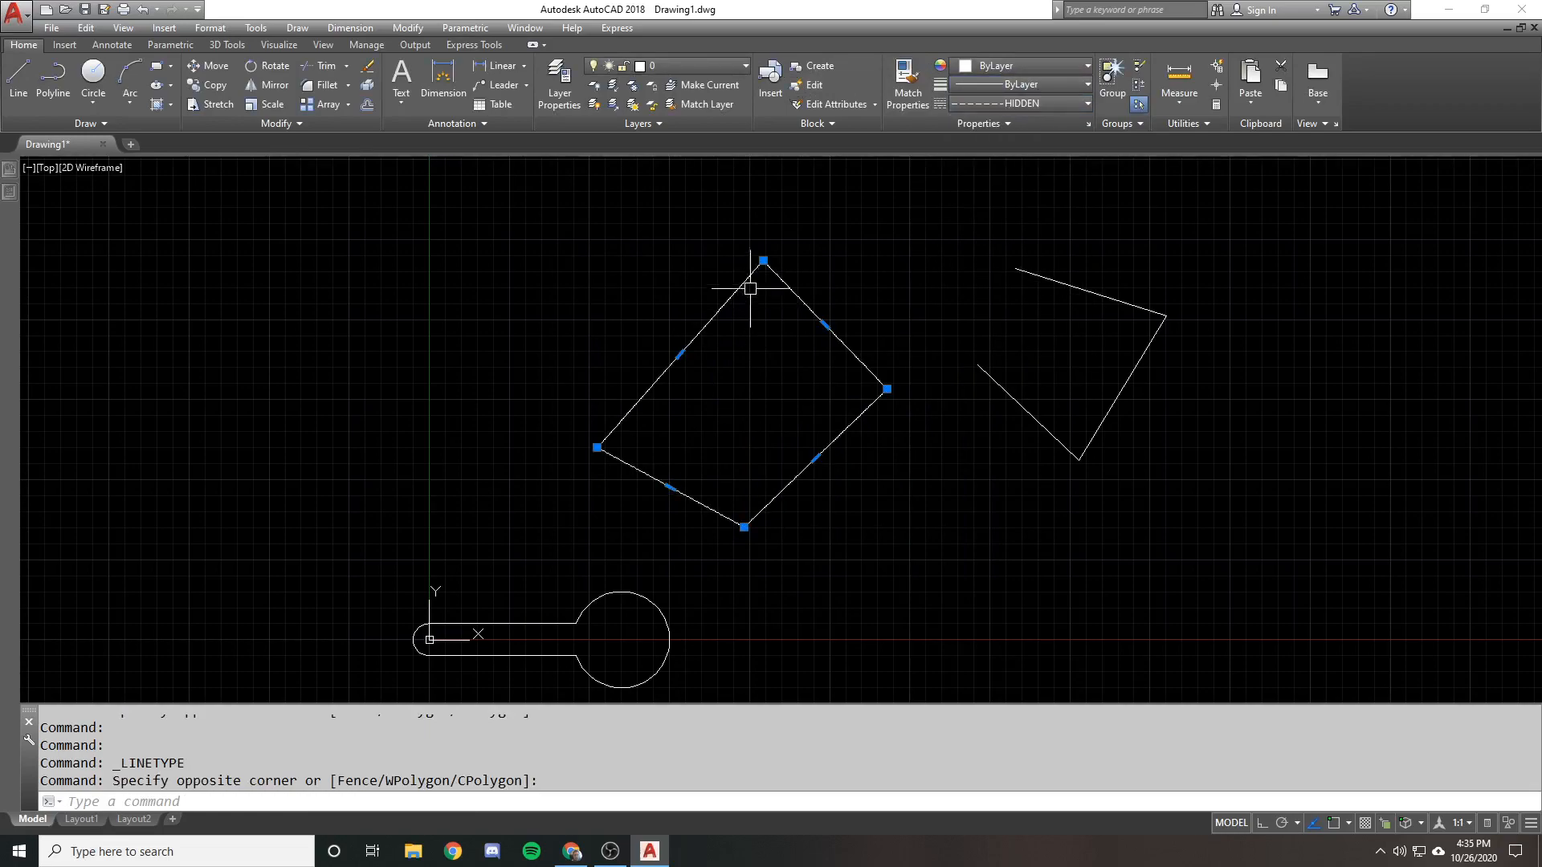
key(Escape)
Set the global linetype scale factor with LTSCALE to 5, and raise it to 10
text(klts*Cancel*)
key(Escape)
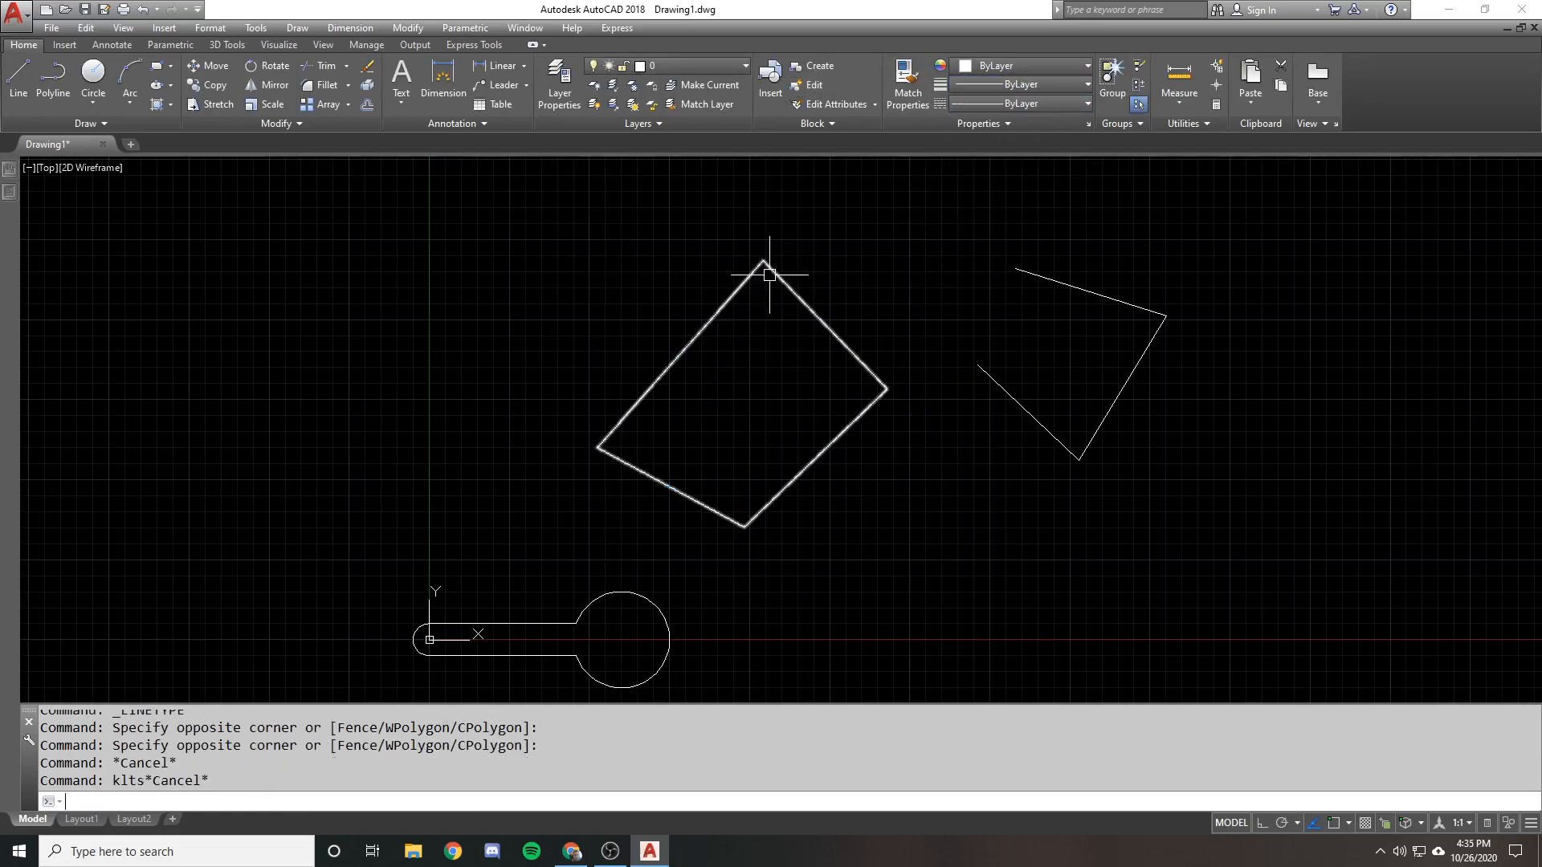
text(lts)
key(Return)
text(5)
key(Return)
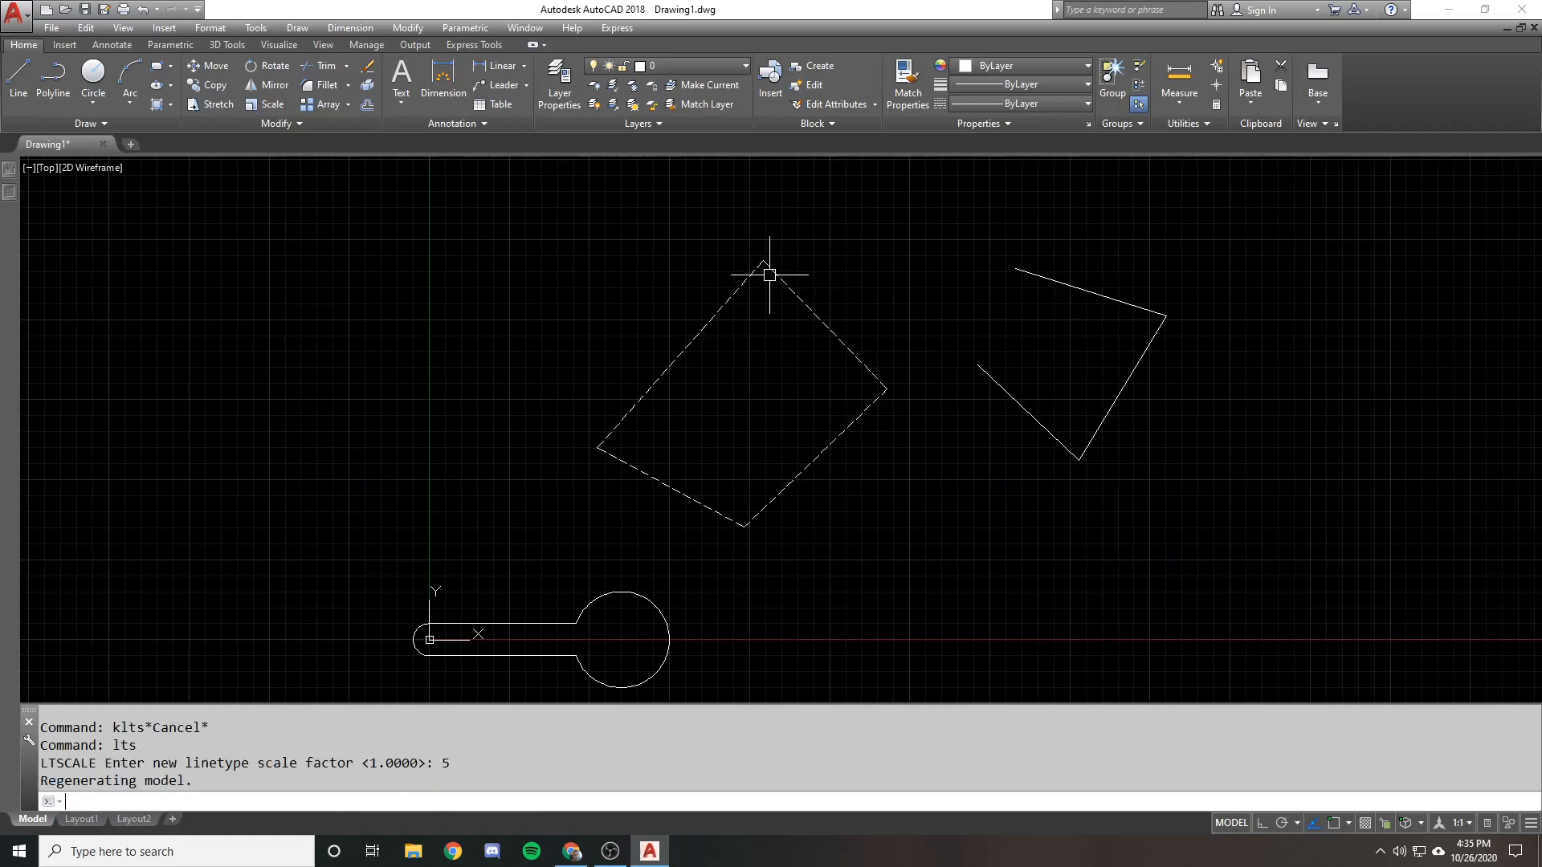
key(Return)
text(10)
key(Return)
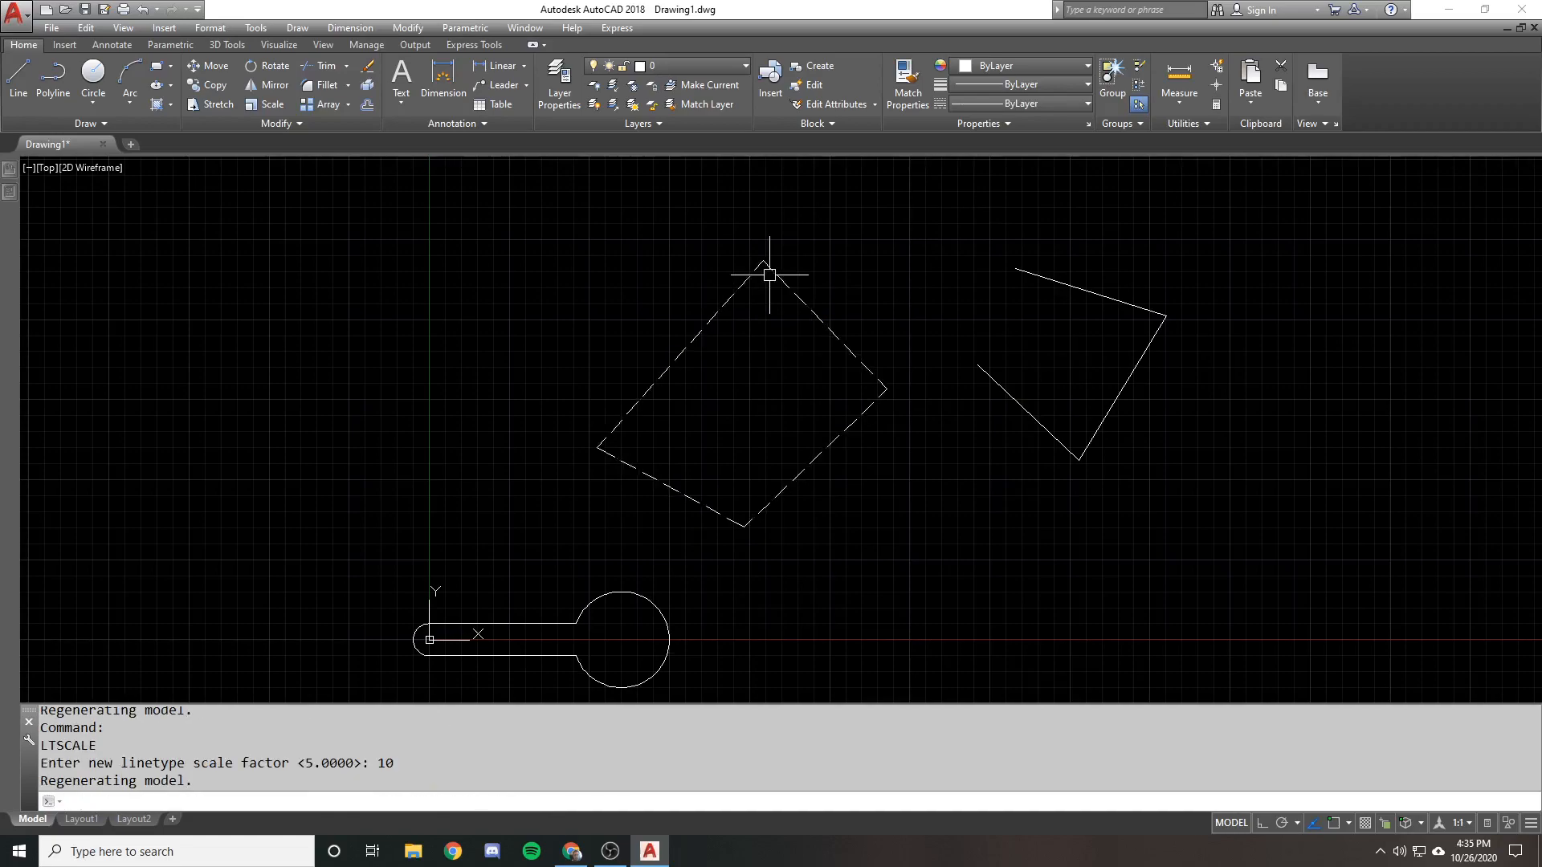
Examine how the dashes meet at the left and top corners of the closed polyline
scroll(738, 455, up, 2)
middle_drag(743, 367, 792, 357)
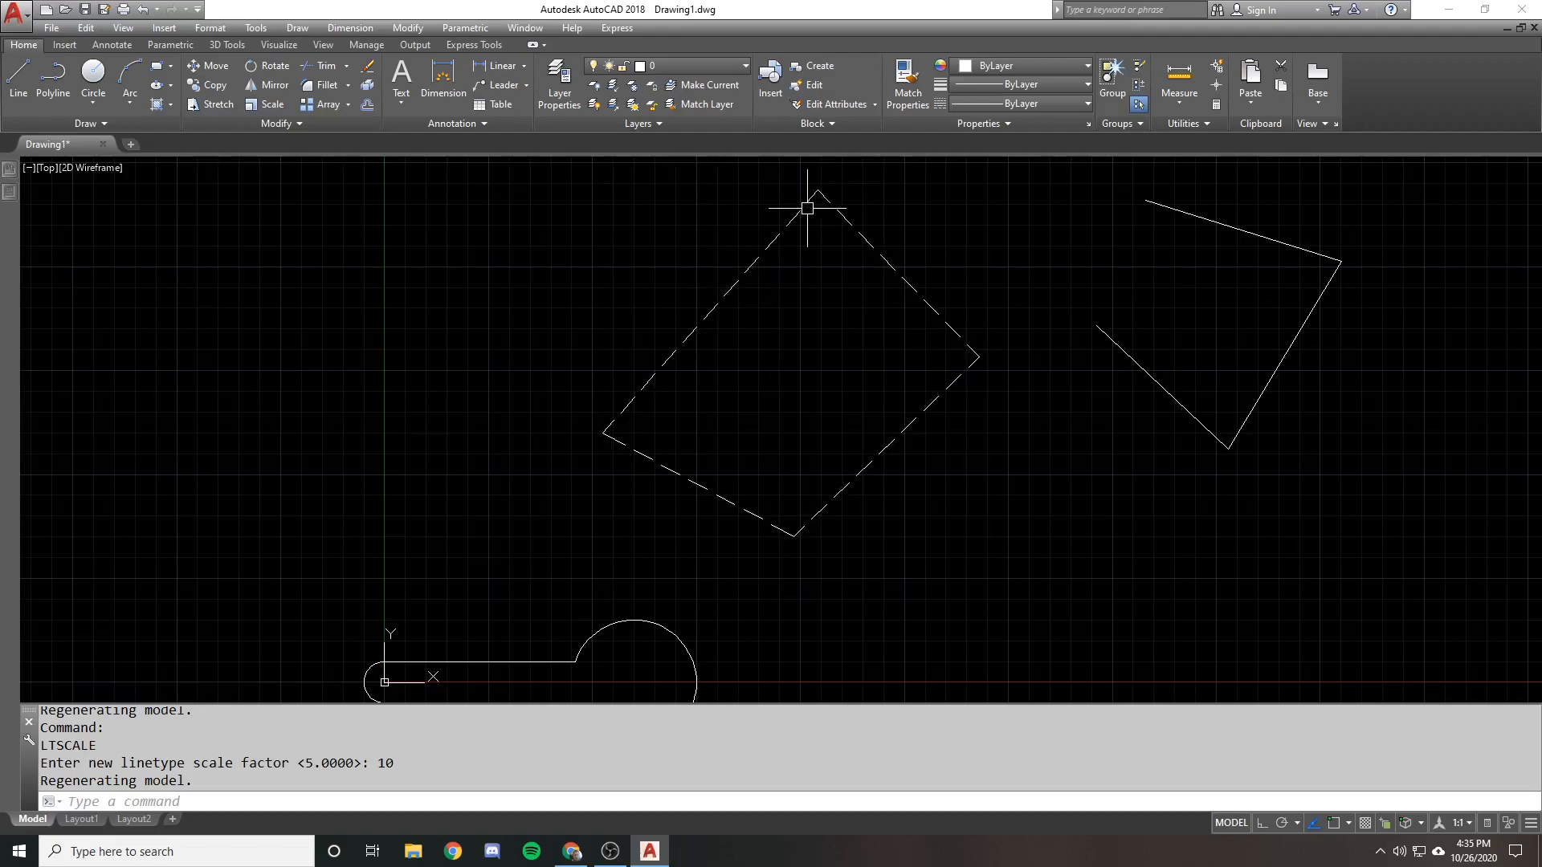
middle_drag(908, 258, 908, 296)
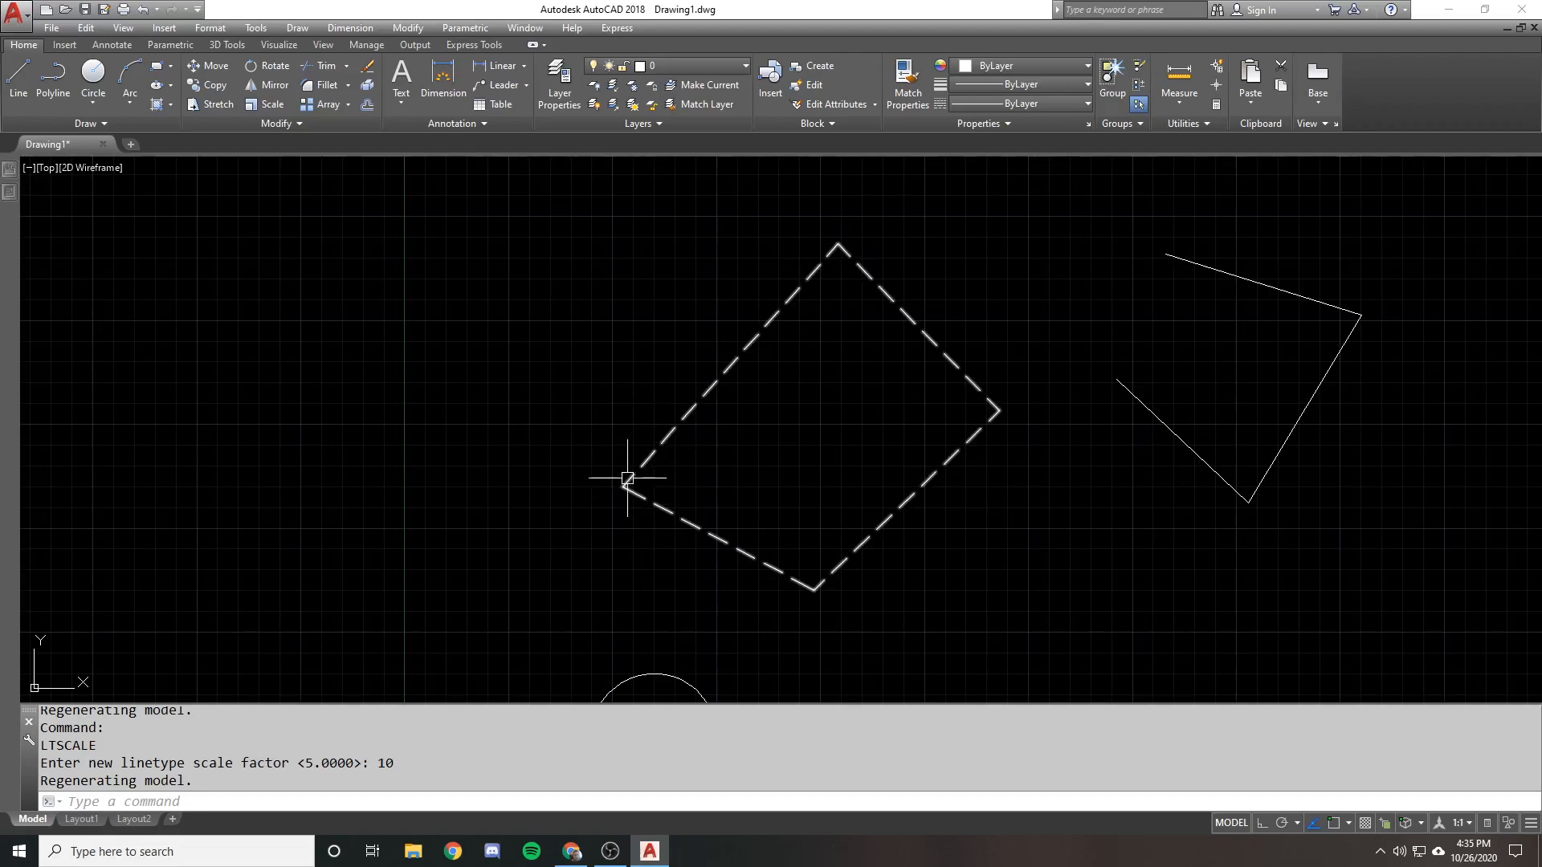
click(913, 487)
key(Escape)
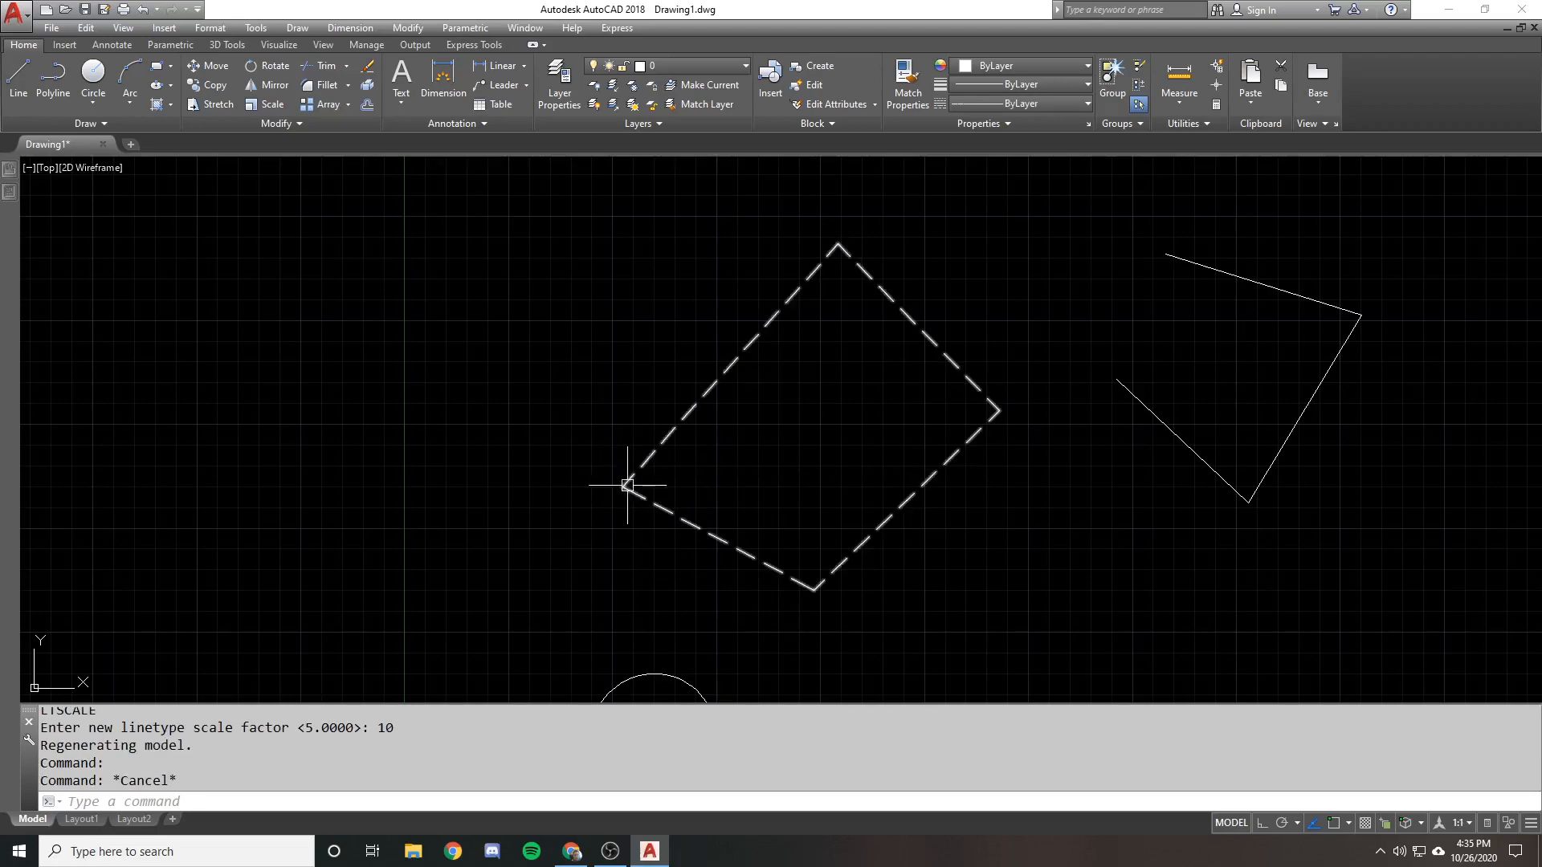
scroll(623, 483, up, 3)
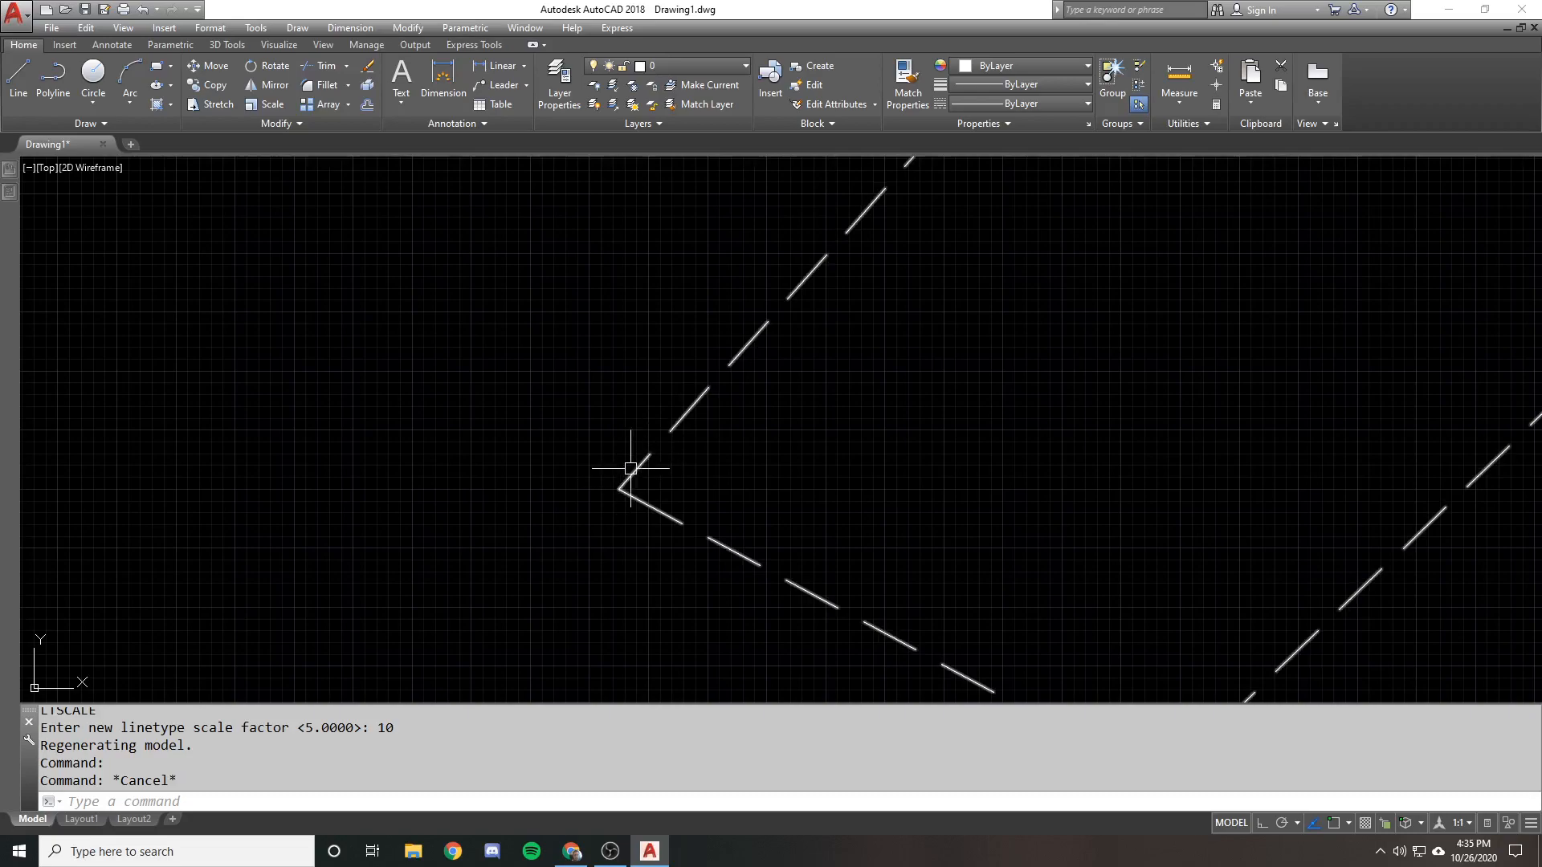
scroll(571, 447, down, 4)
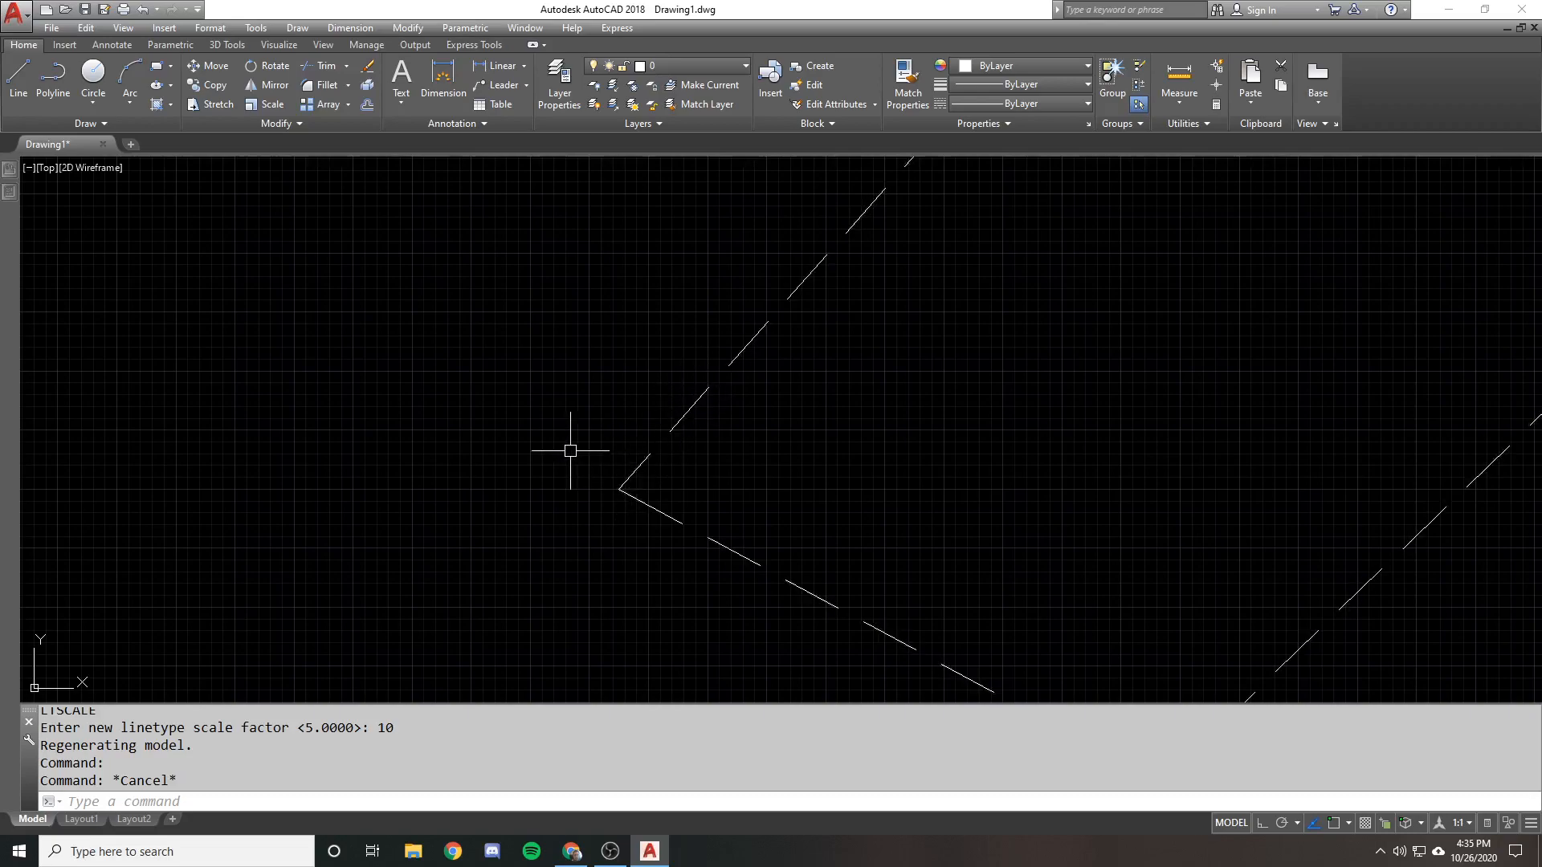
middle_drag(677, 369, 664, 386)
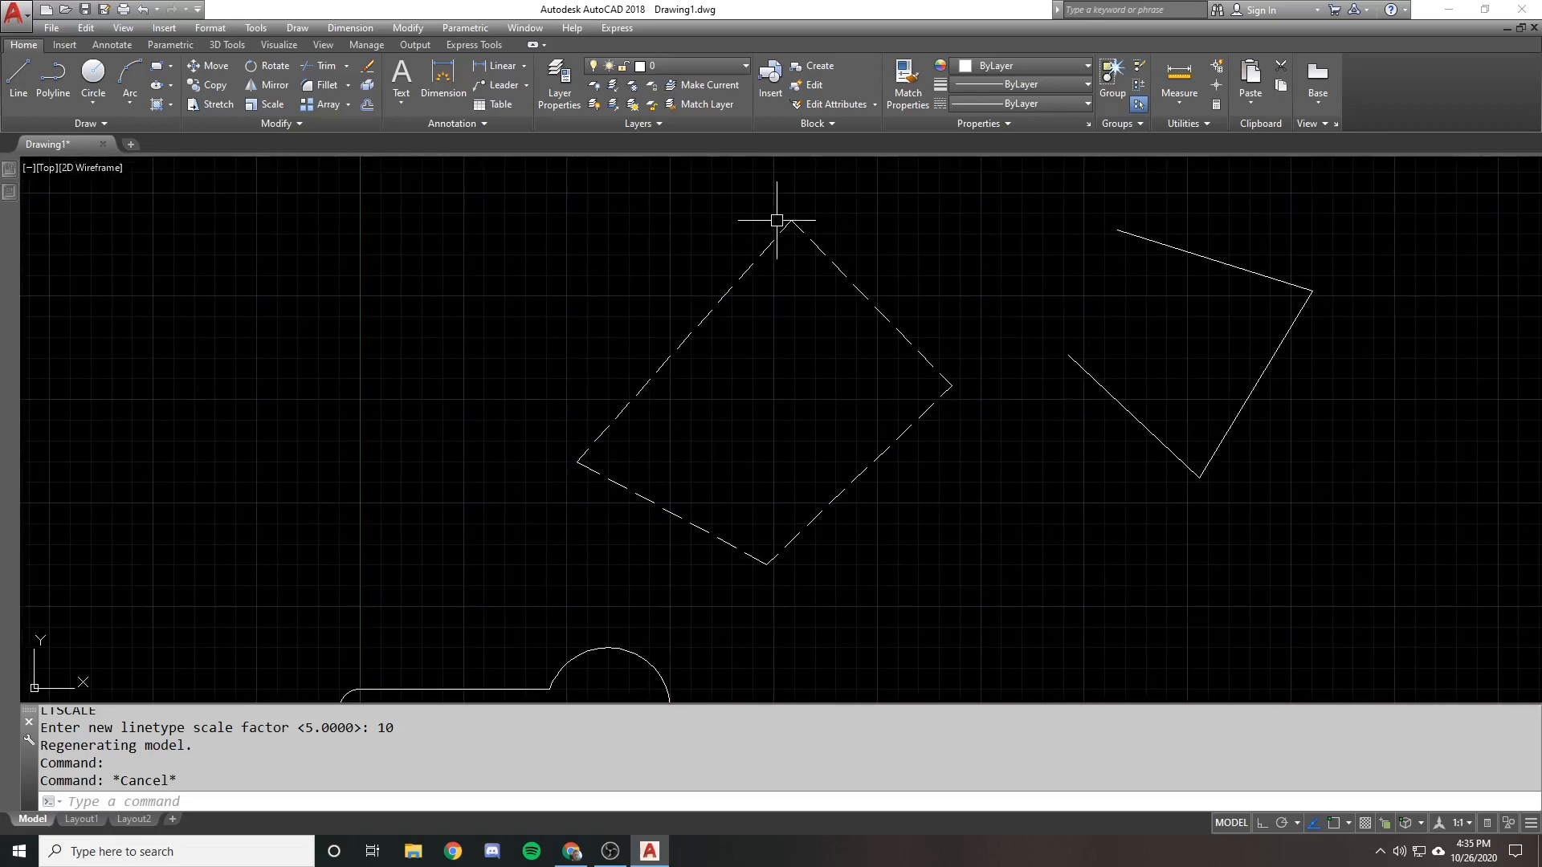
scroll(785, 221, up, 3)
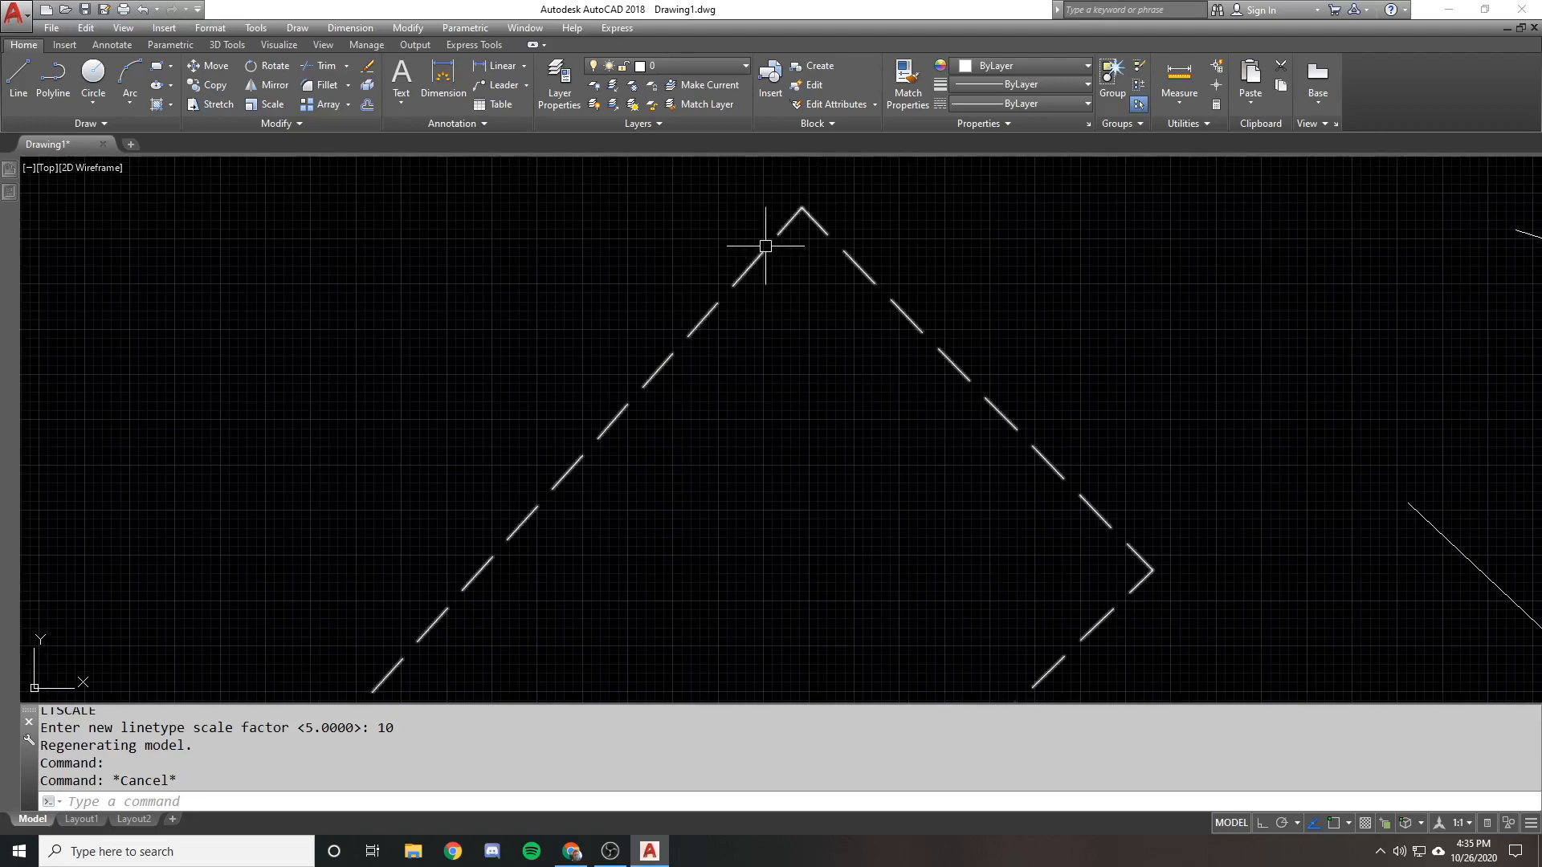
scroll(839, 243, down, 3)
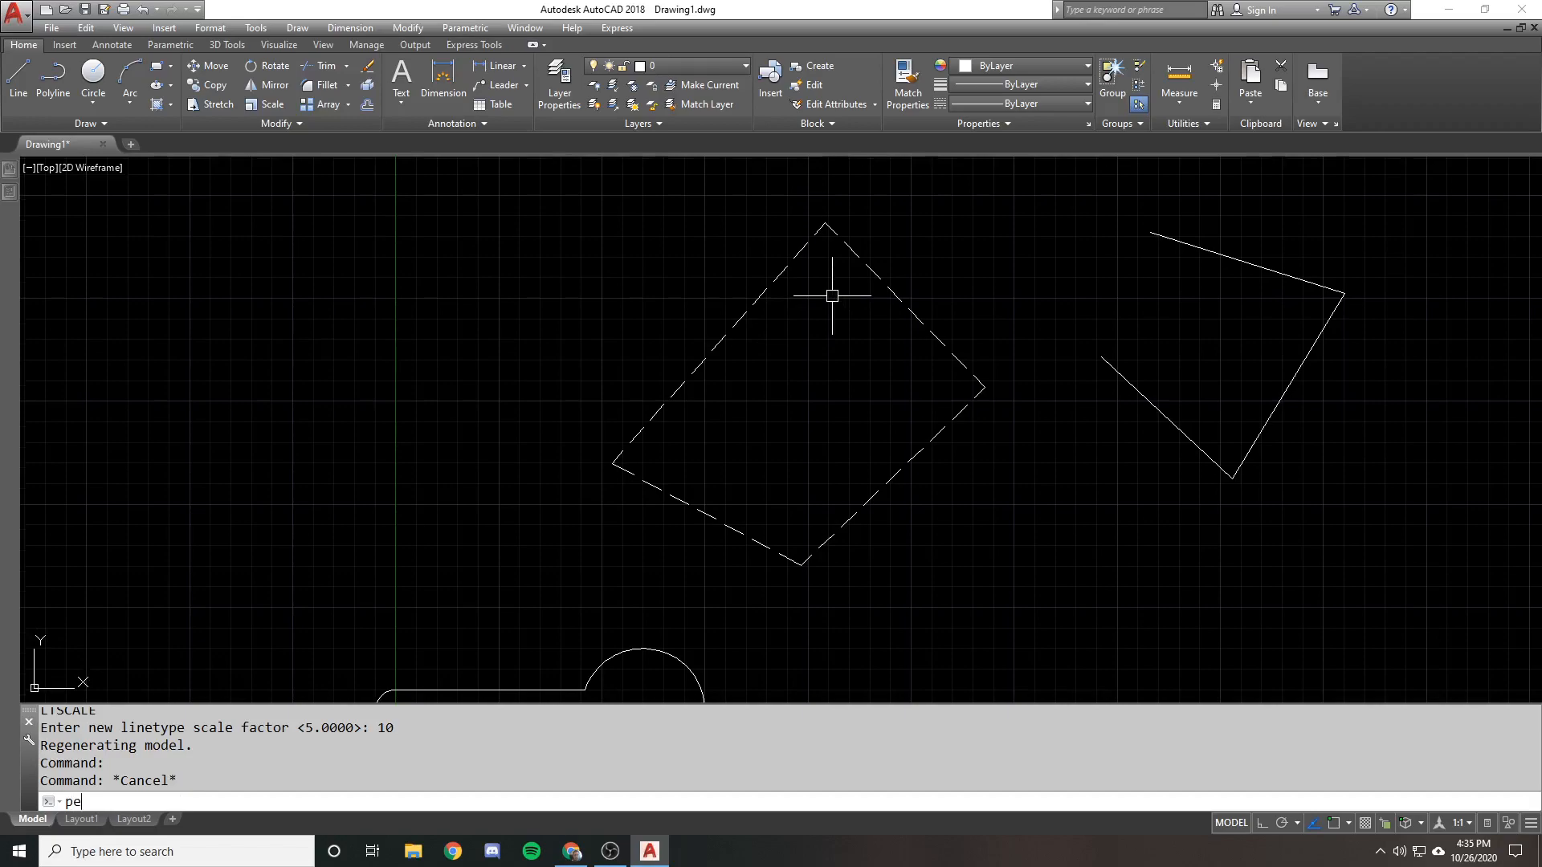
Turn PEDIT's linetype generation option ON for the dashed closed polyline and exit the command
text(t)
key(Return)
click(873, 288)
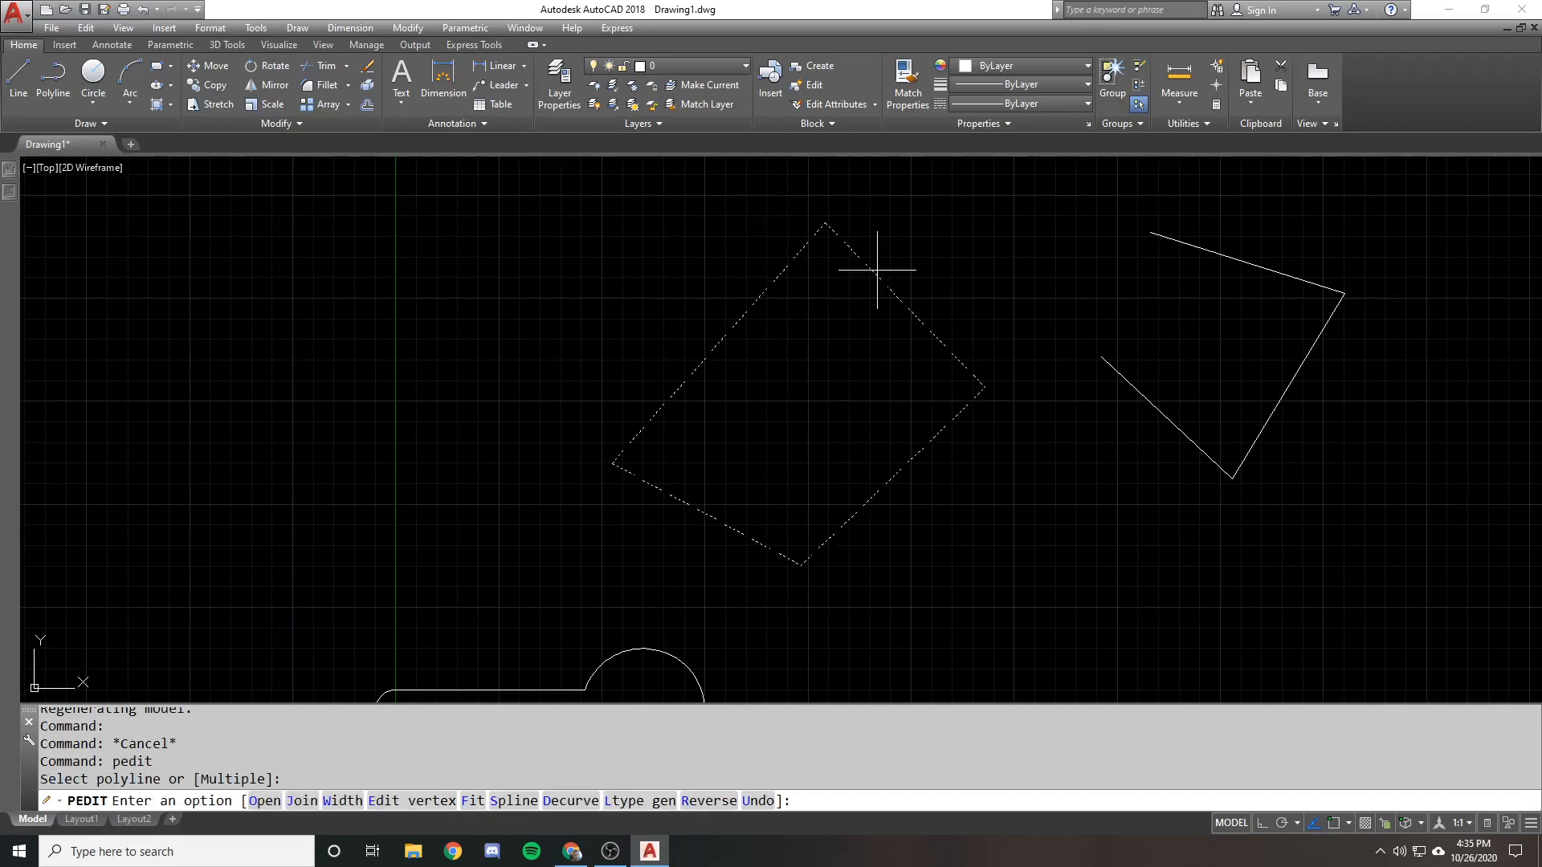
click(640, 800)
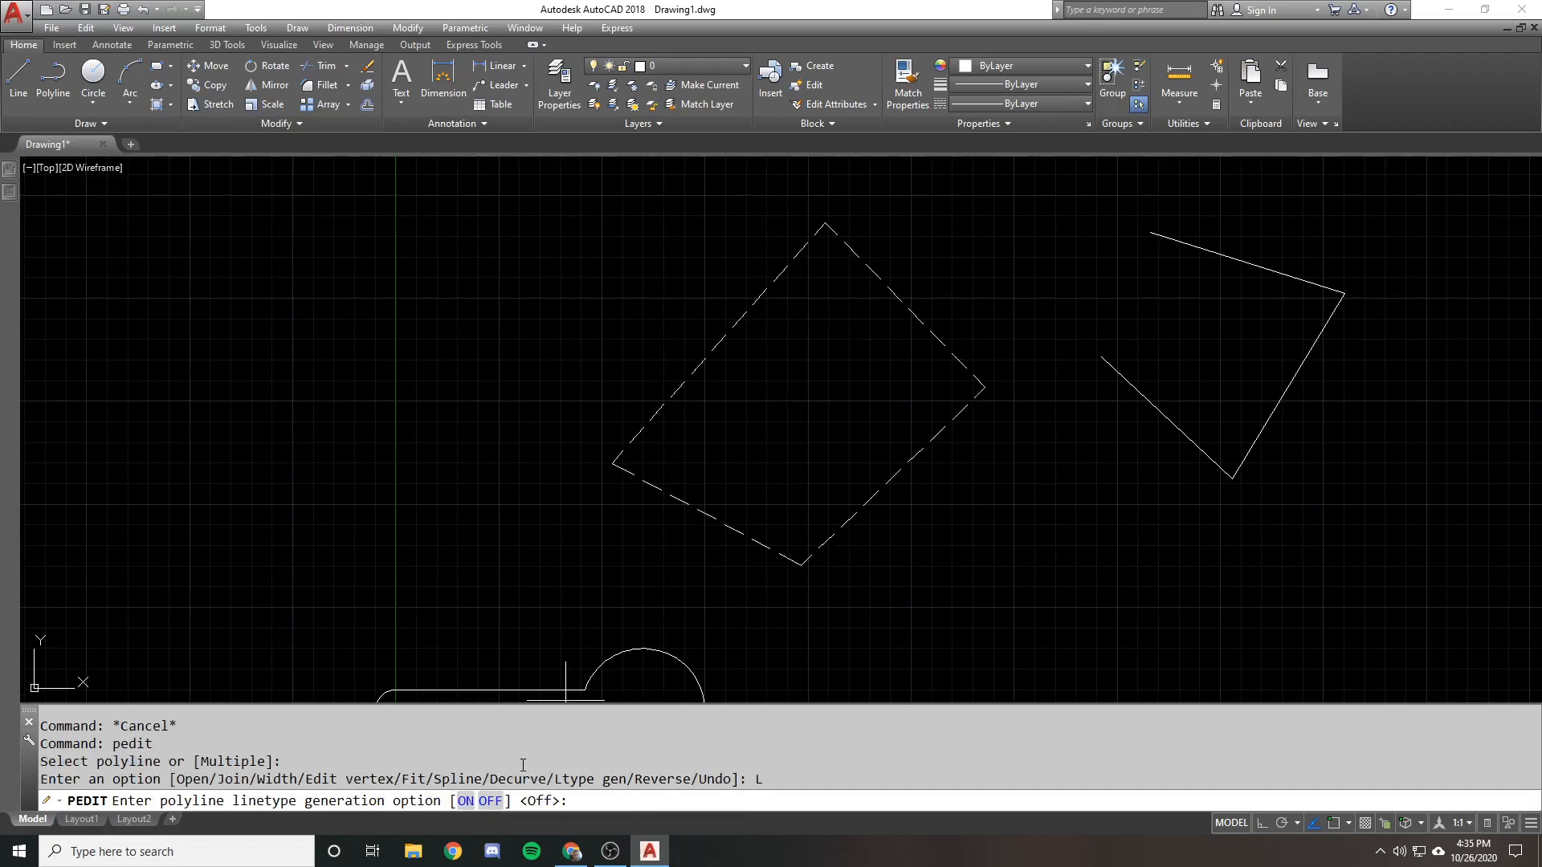
click(466, 801)
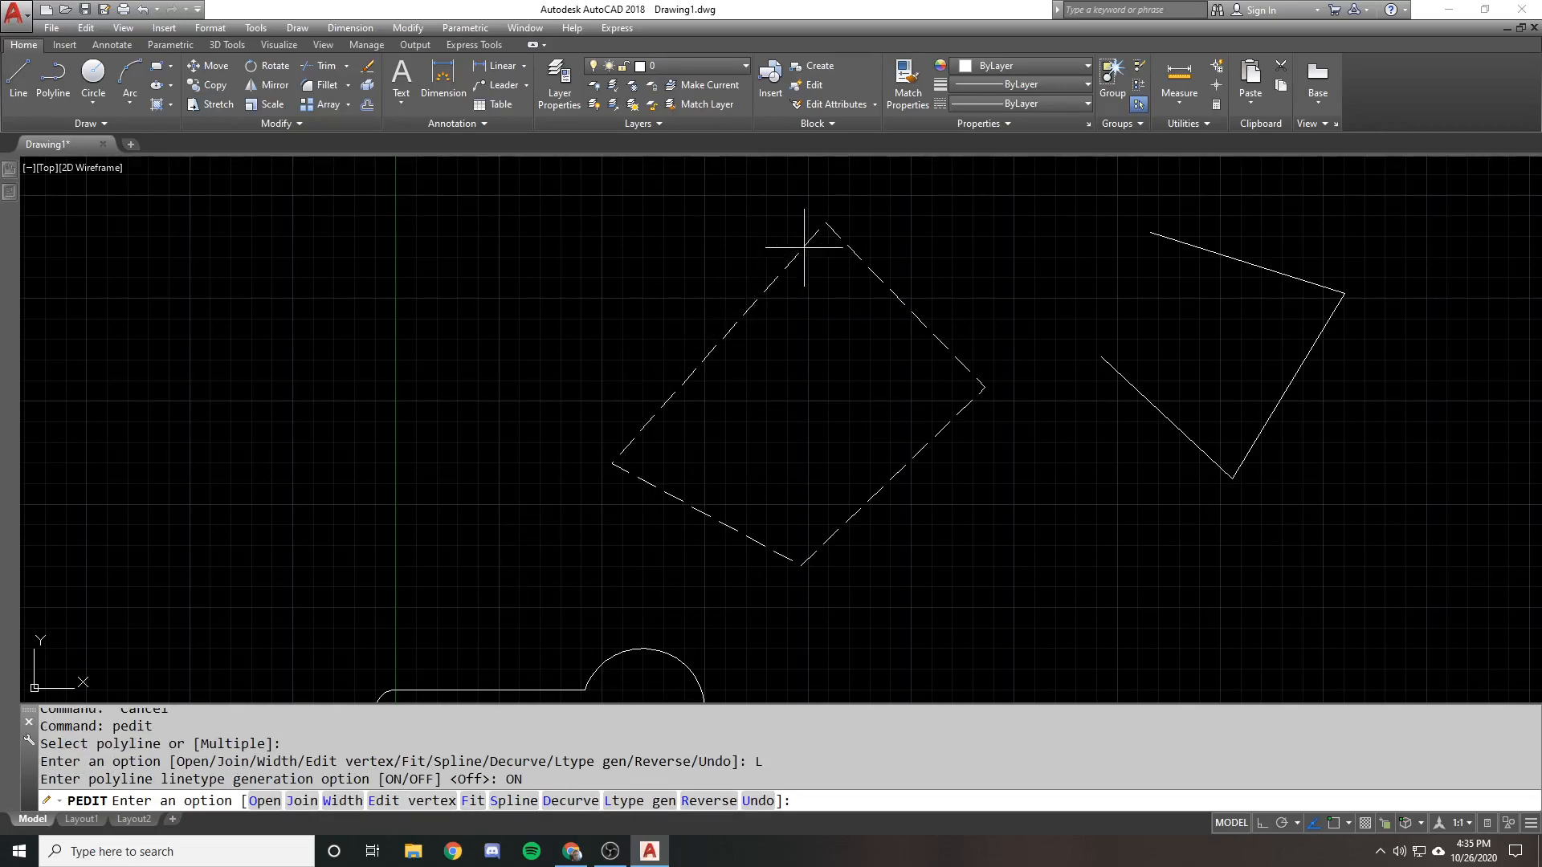
key(Return)
Inspect the dashes at the closed polyline's lowest corner and try to stretch that vertex inward
scroll(806, 233, up, 2)
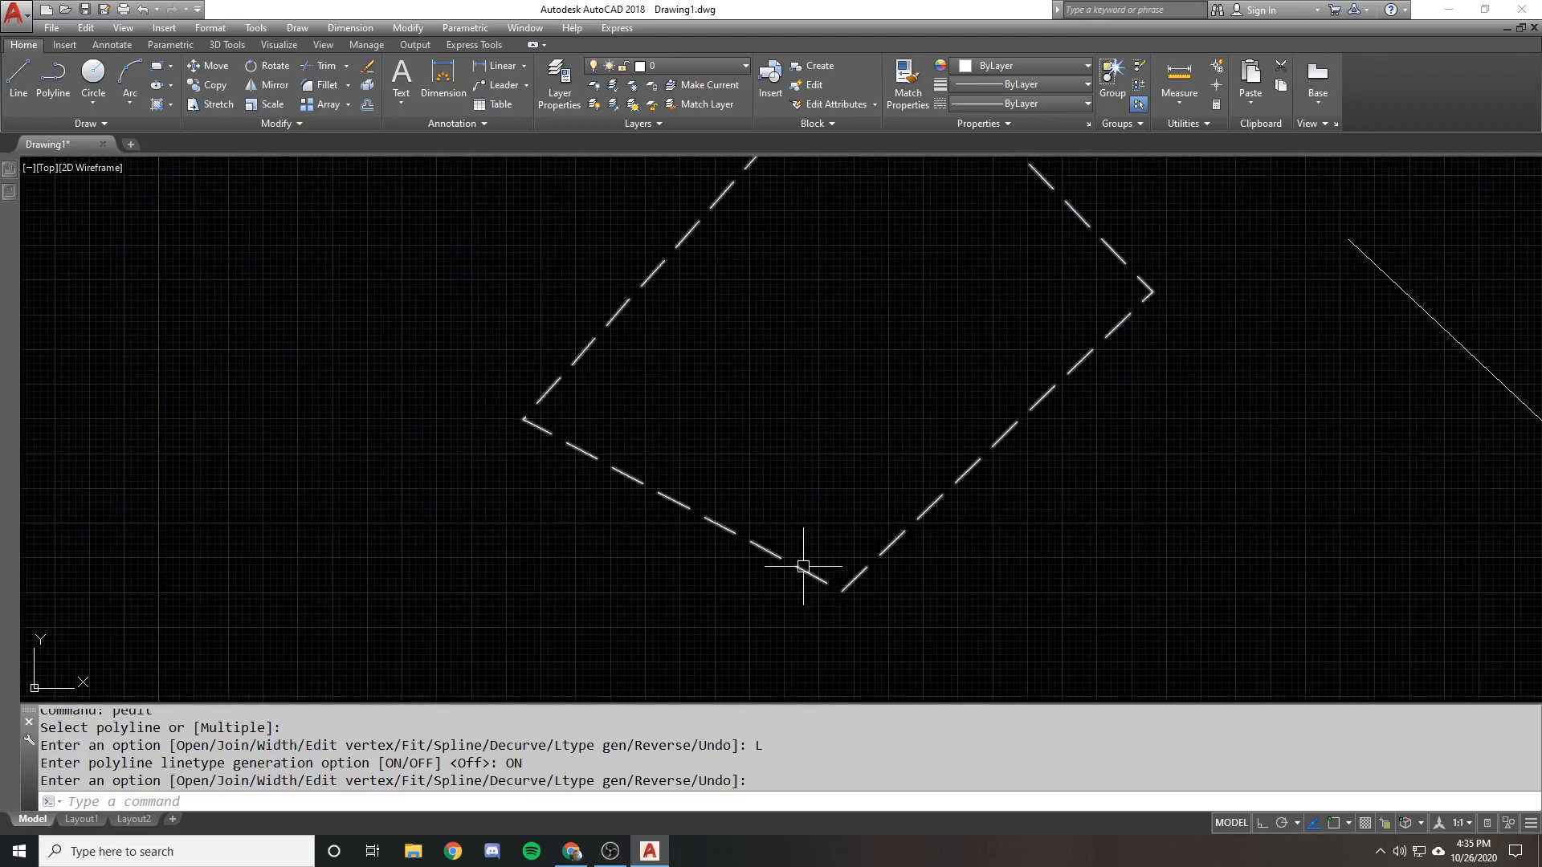
scroll(822, 592, up, 2)
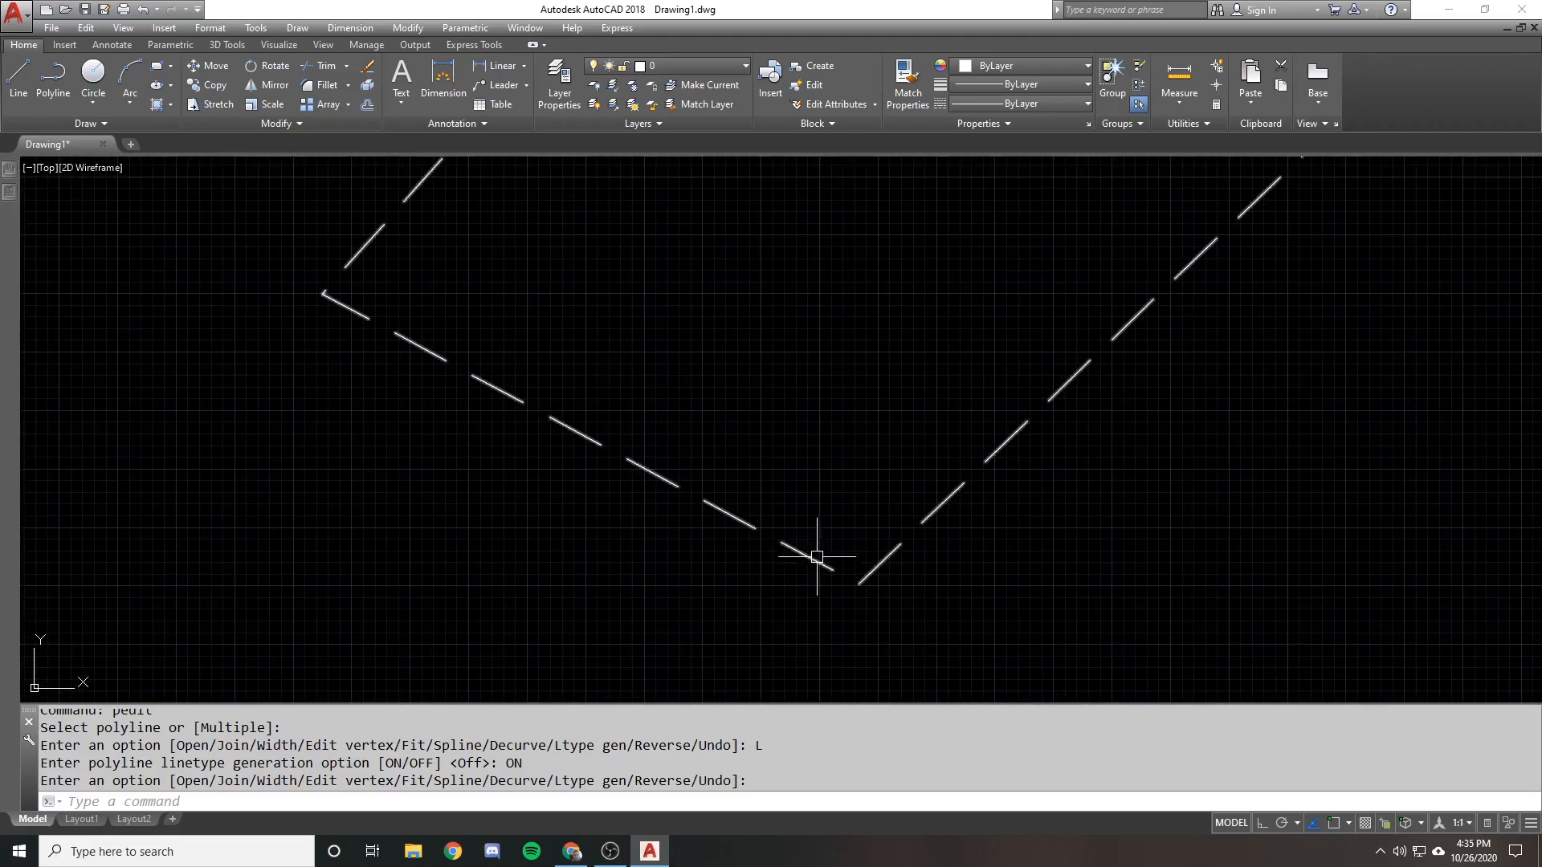
scroll(778, 575, down, 3)
click(902, 492)
click(827, 550)
click(813, 581)
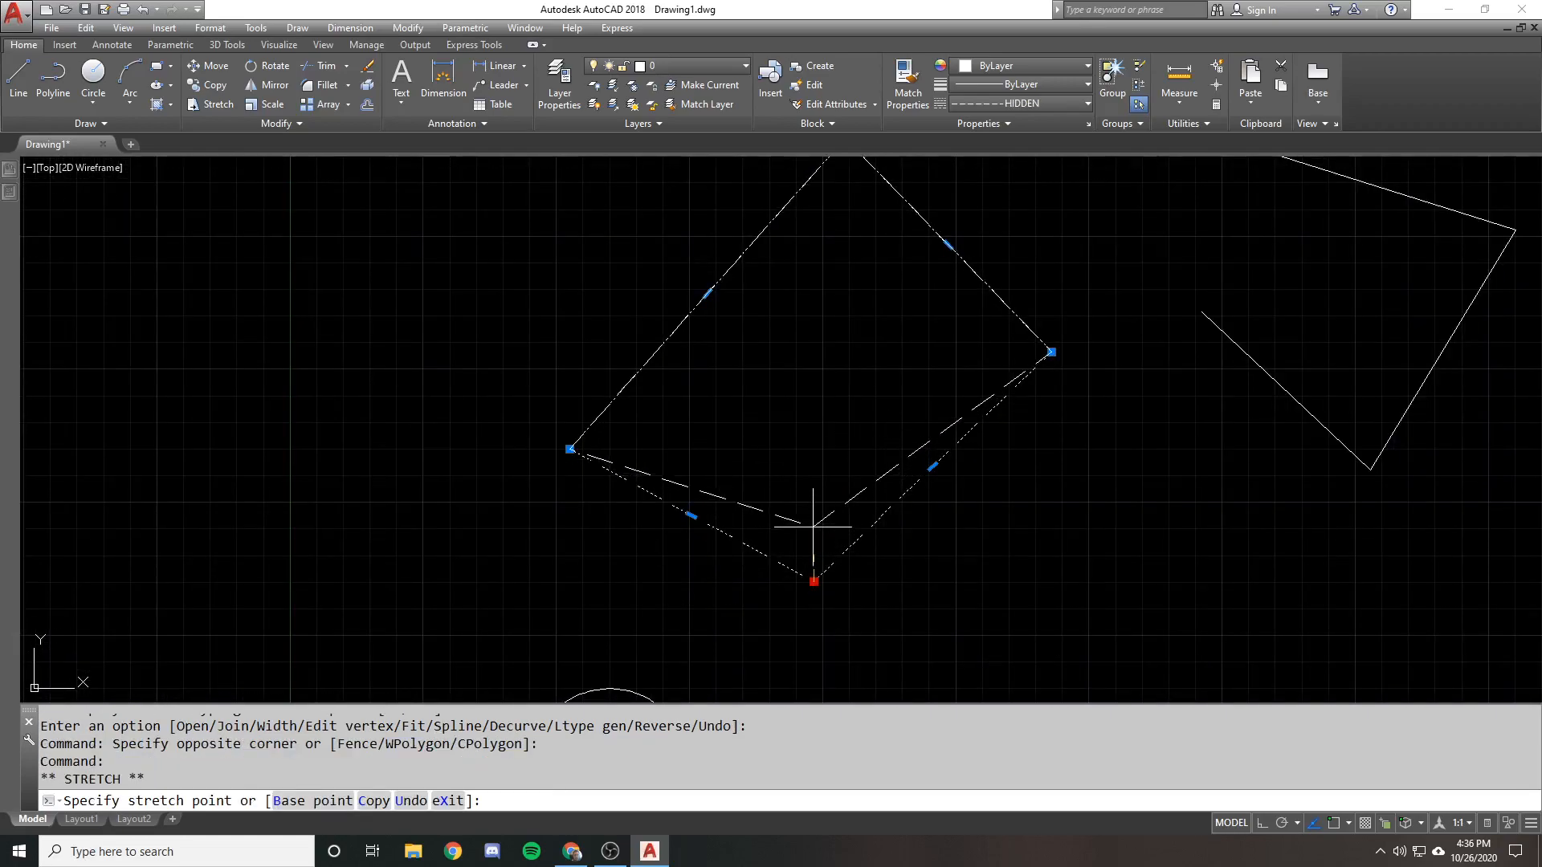
key(Escape)
key(Escape)
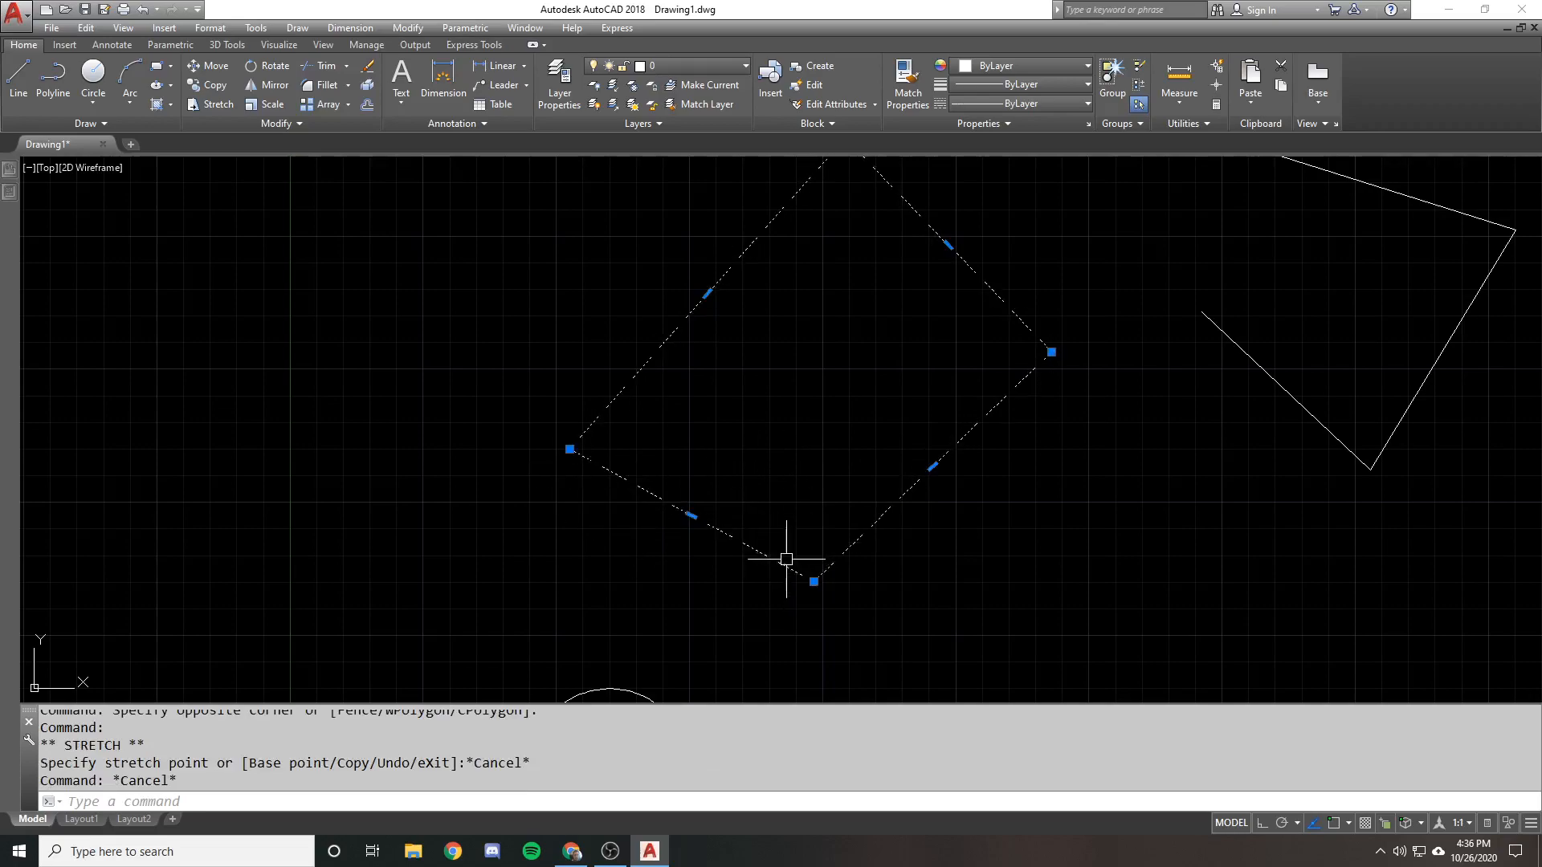
click(808, 576)
key(Escape)
key(Escape)
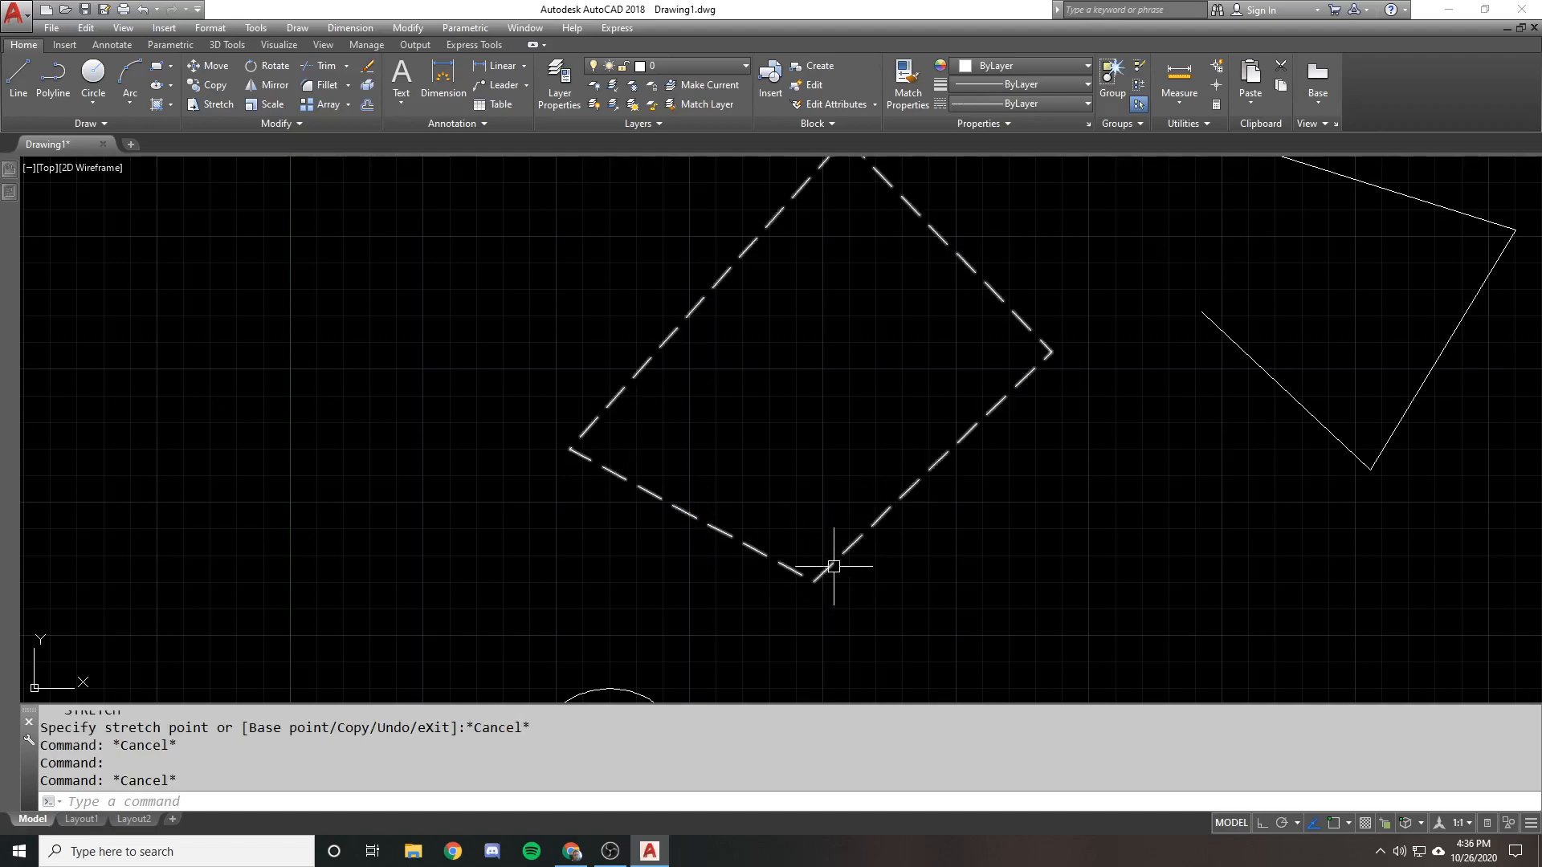
click(813, 581)
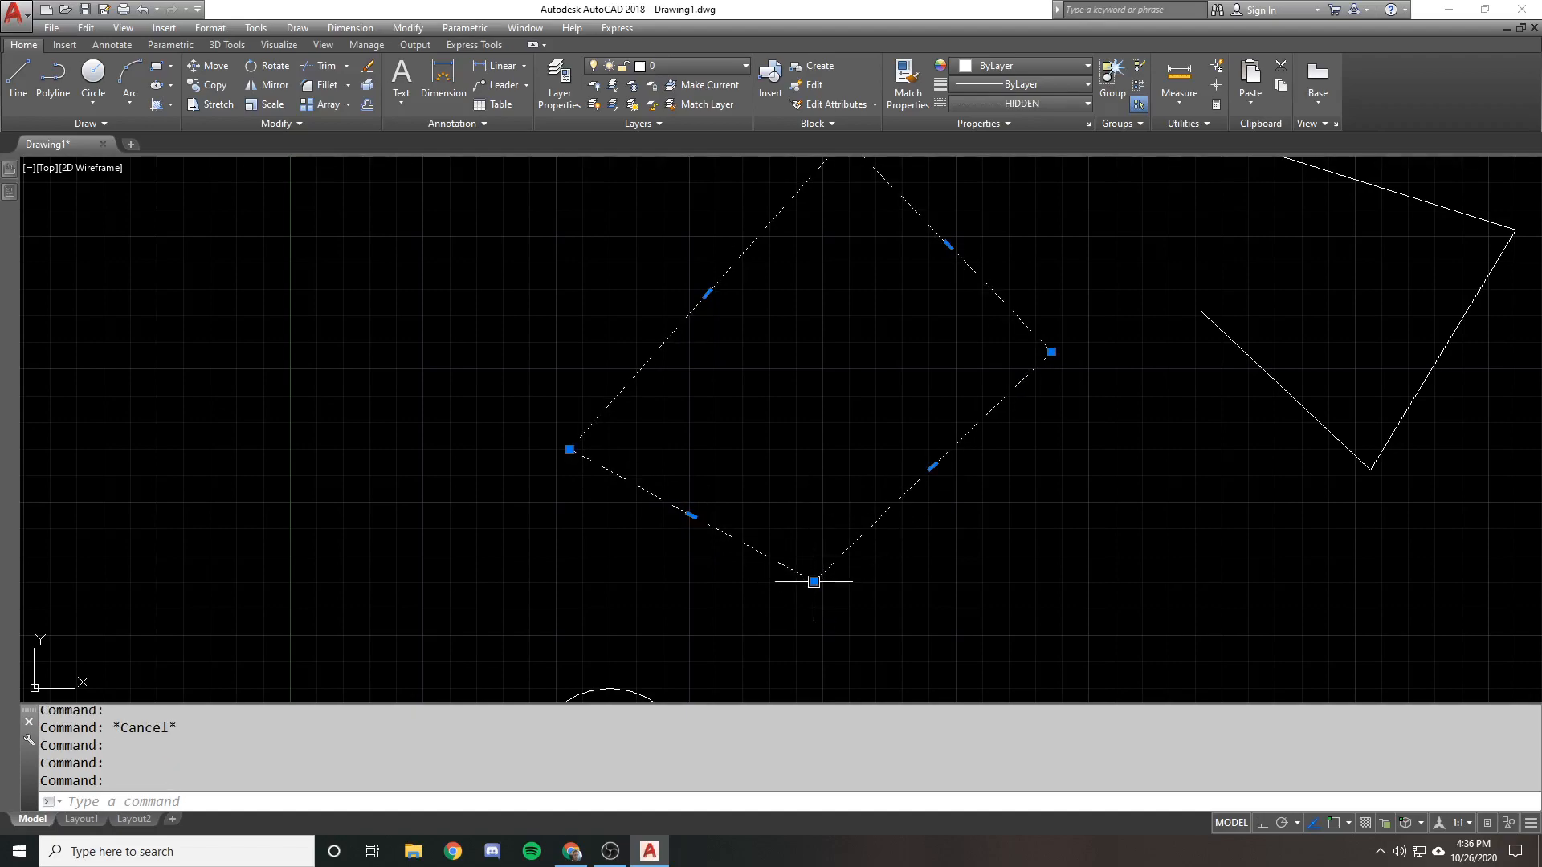
Try to stretch the closed polyline's uppermost vertex inward with linetype generation on, and cancel the stretch
mouse_move(836, 295)
middle_down()
mouse_move(802, 324)
mouse_move(789, 376)
middle_up()
key(Escape)
click(827, 215)
click(827, 215)
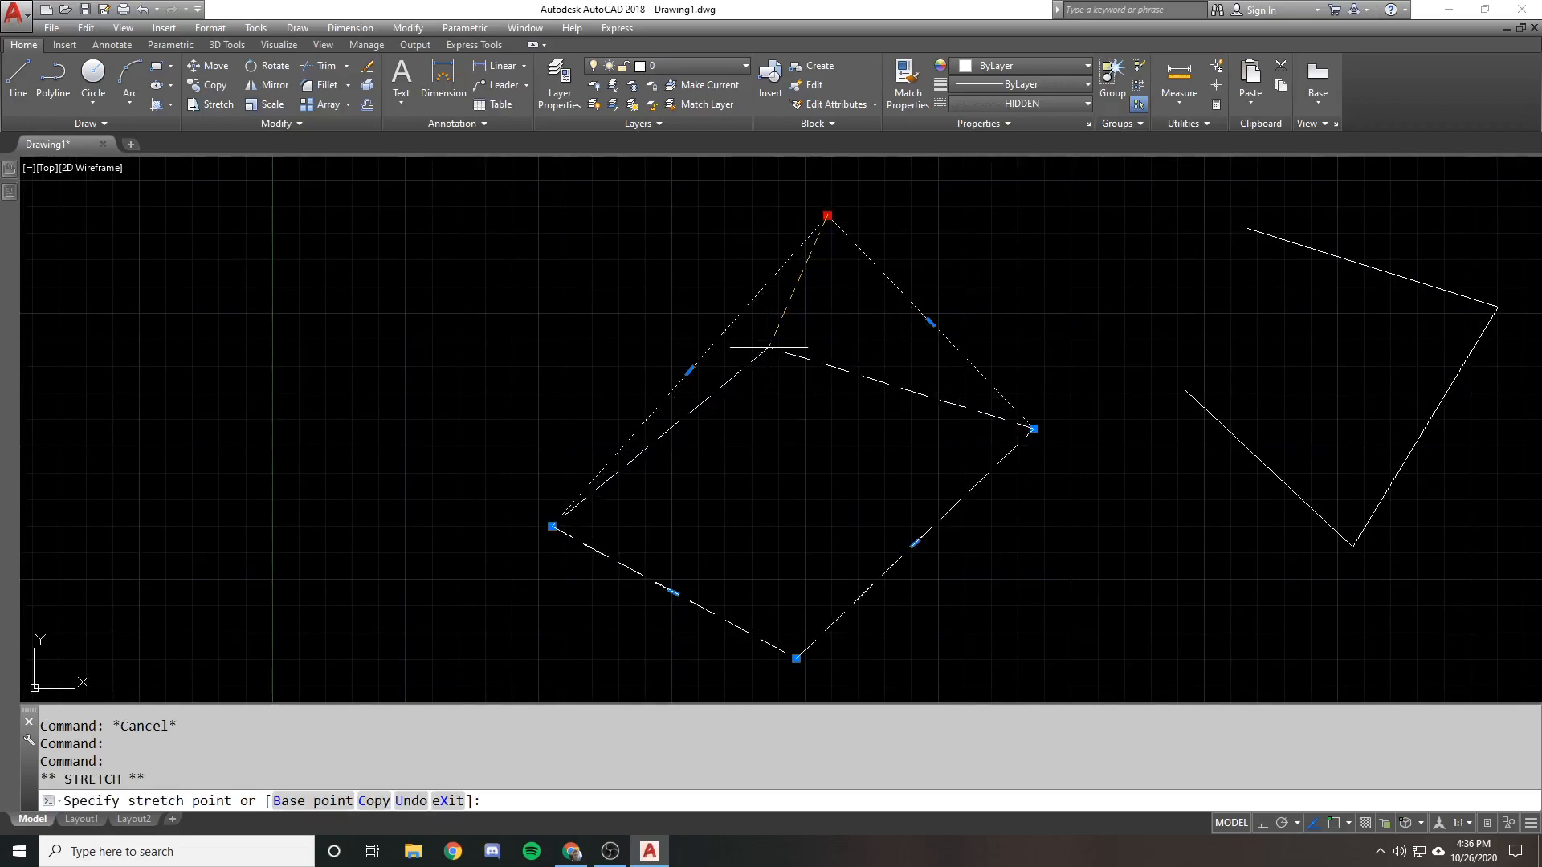
key(Escape)
key(Escape)
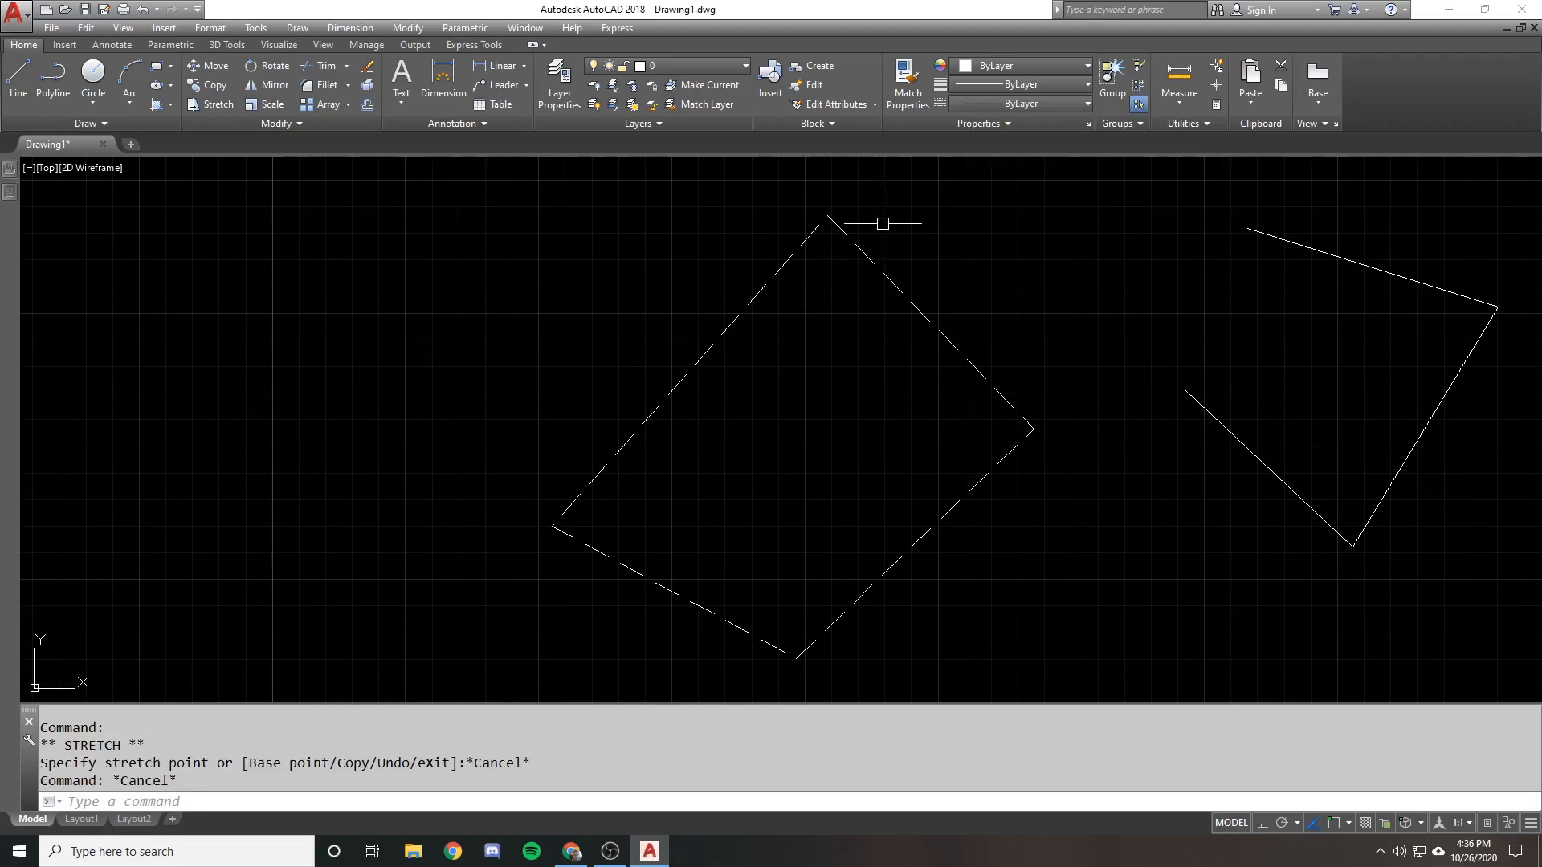
Turn PEDIT's linetype generation option OFF for the dashed closed polyline and exit the command
key(Escape)
text(pe)
key(Return)
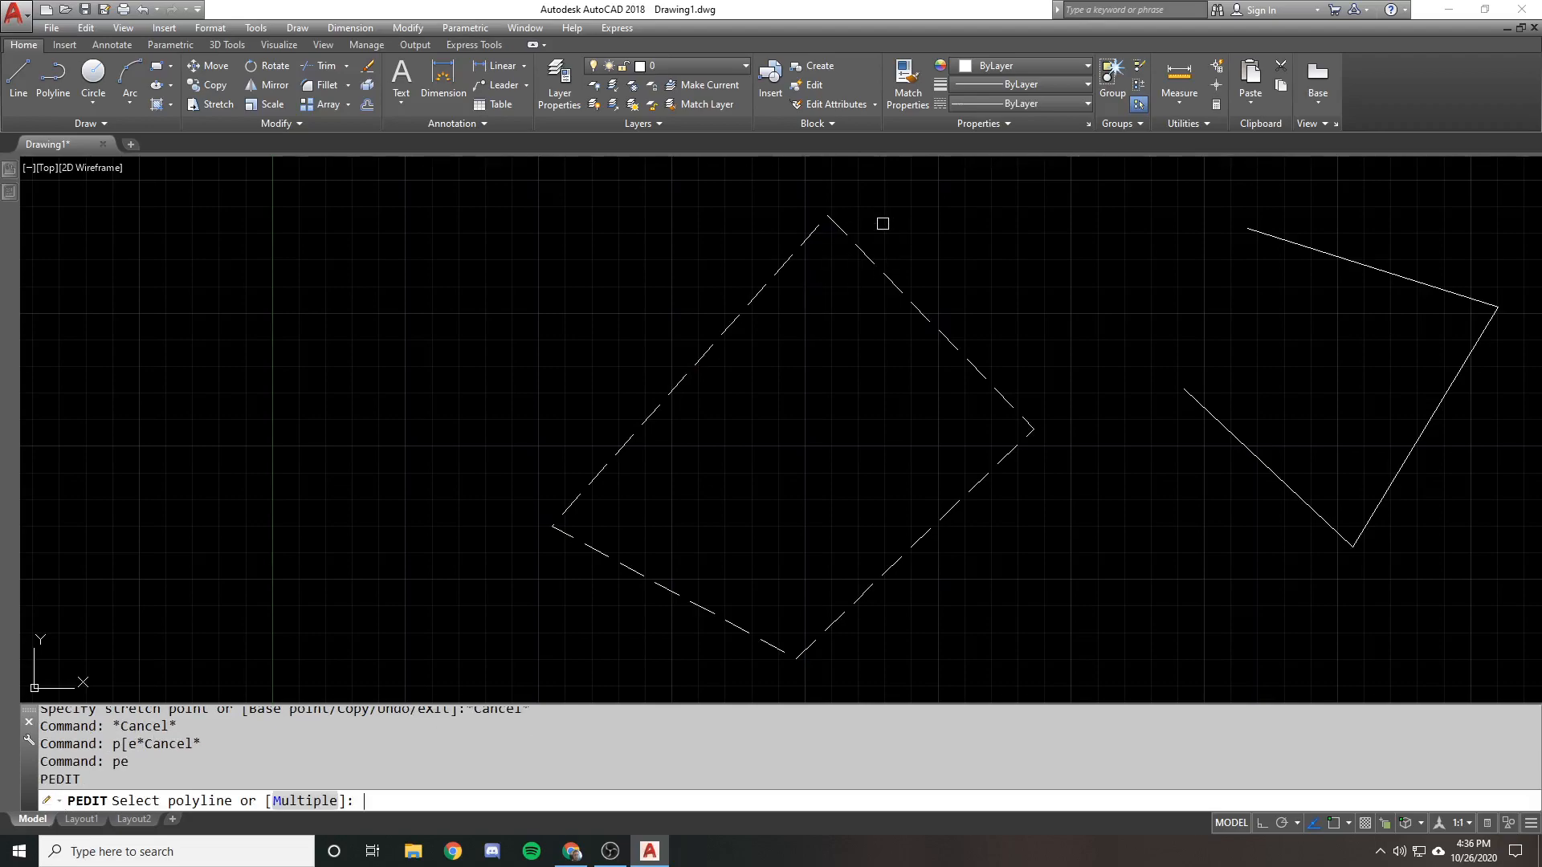
click(859, 257)
click(640, 800)
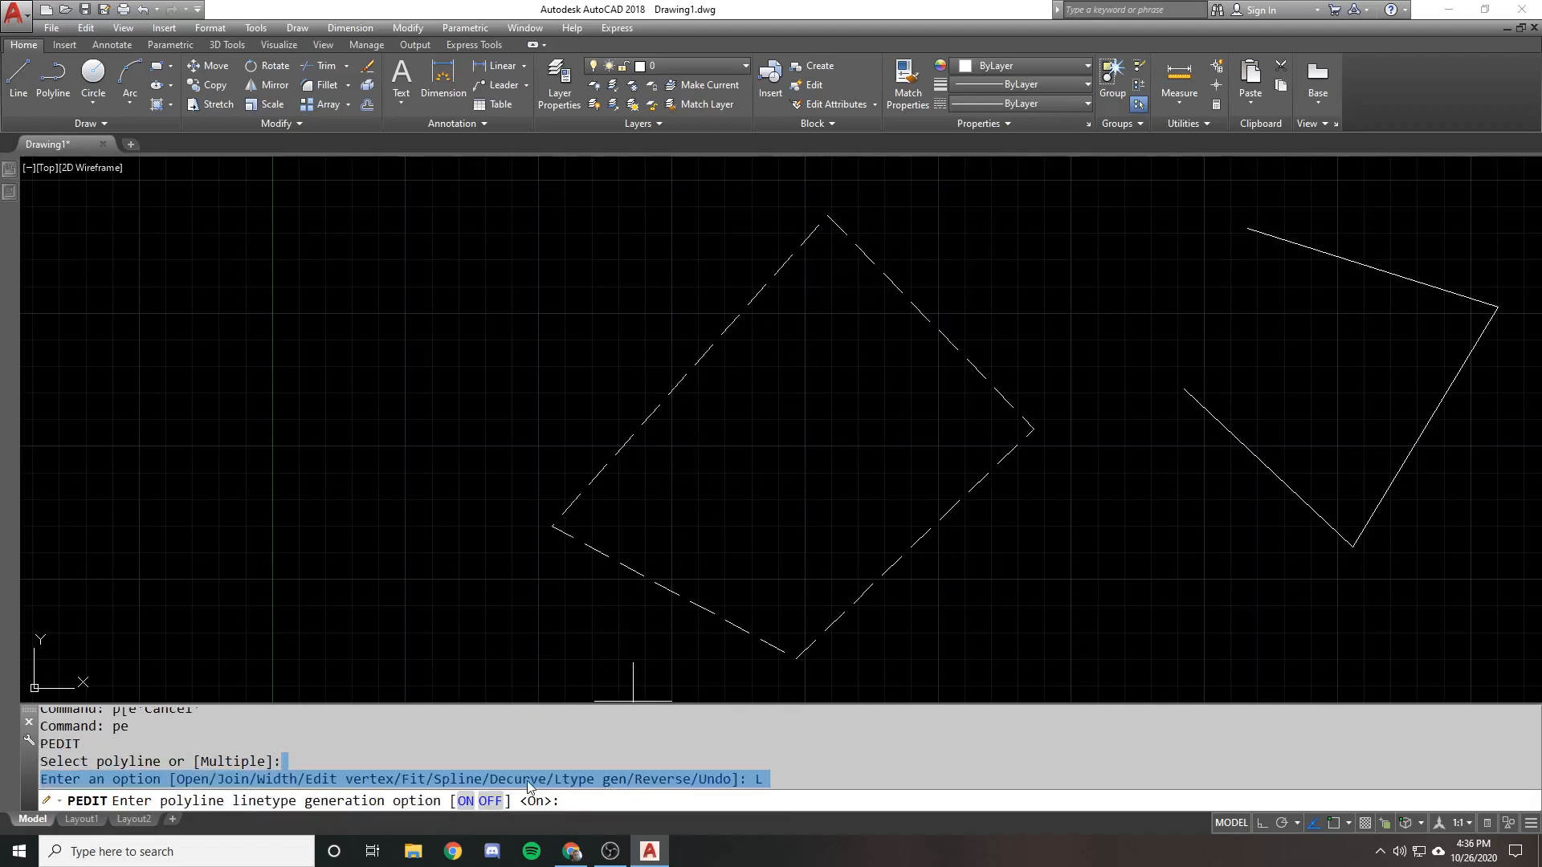
click(498, 802)
key(Escape)
Stretch the closed polyline's uppermost vertex slightly downward and clear the selection
click(827, 217)
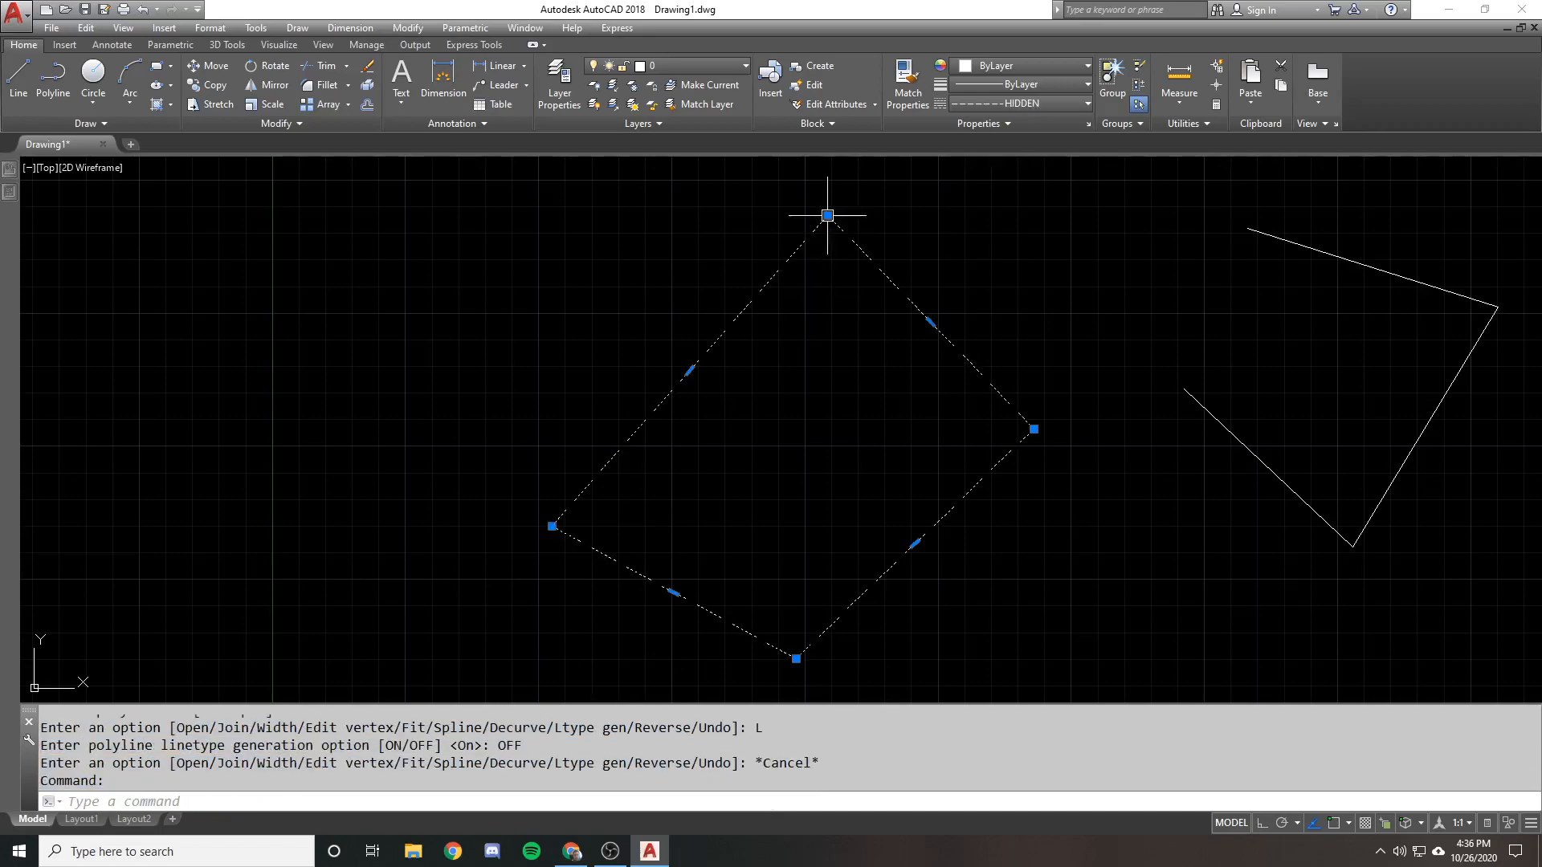
click(827, 215)
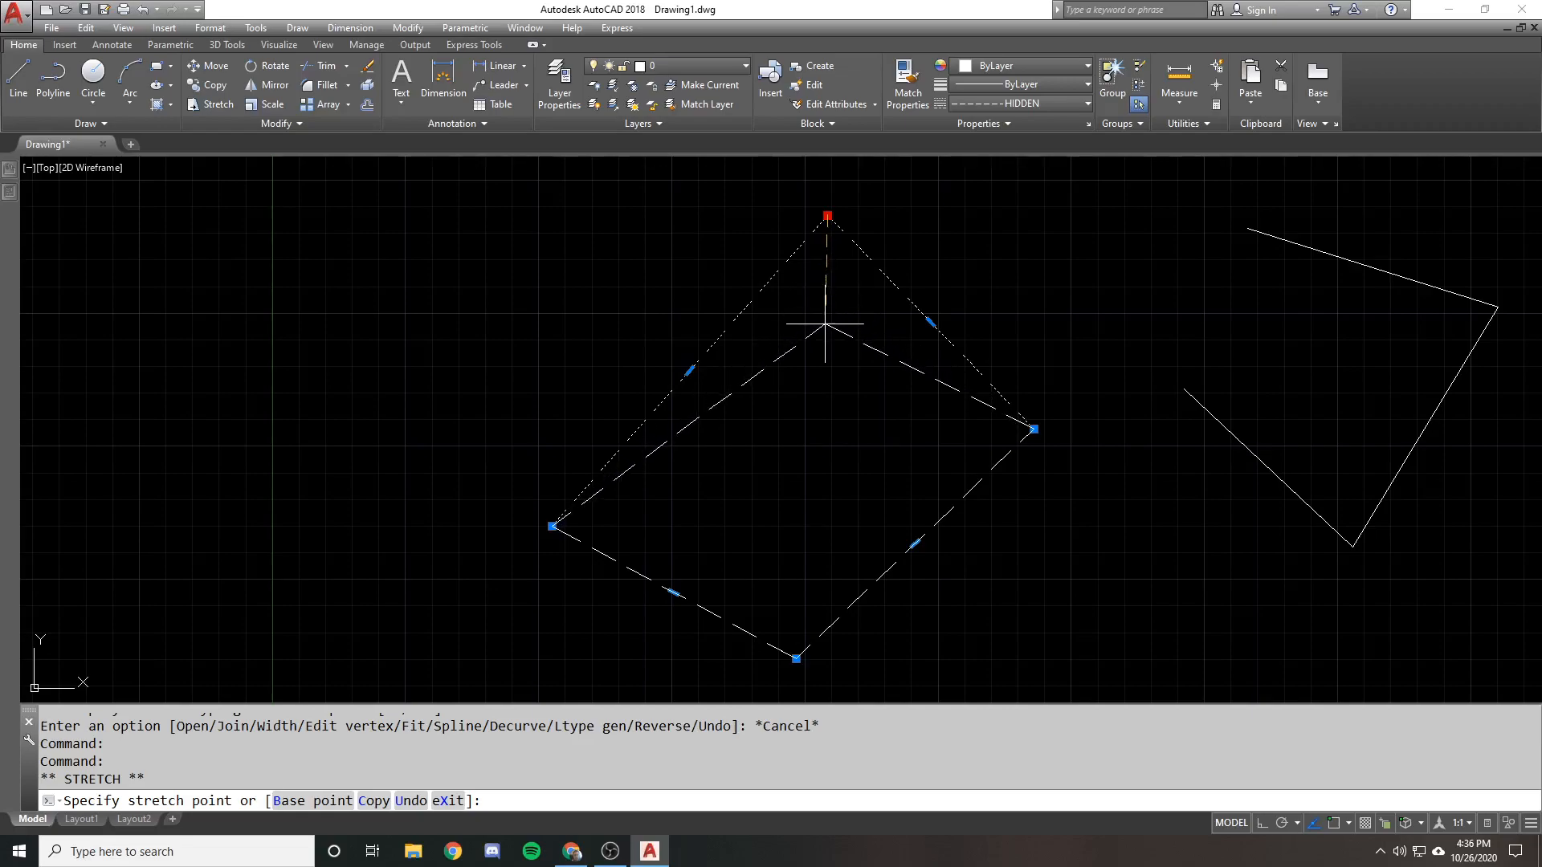
click(820, 234)
key(Escape)
click(712, 328)
key(Escape)
Reverse the vertex order of the dashed closed polyline with PEDIT and exit the command
text(pe)
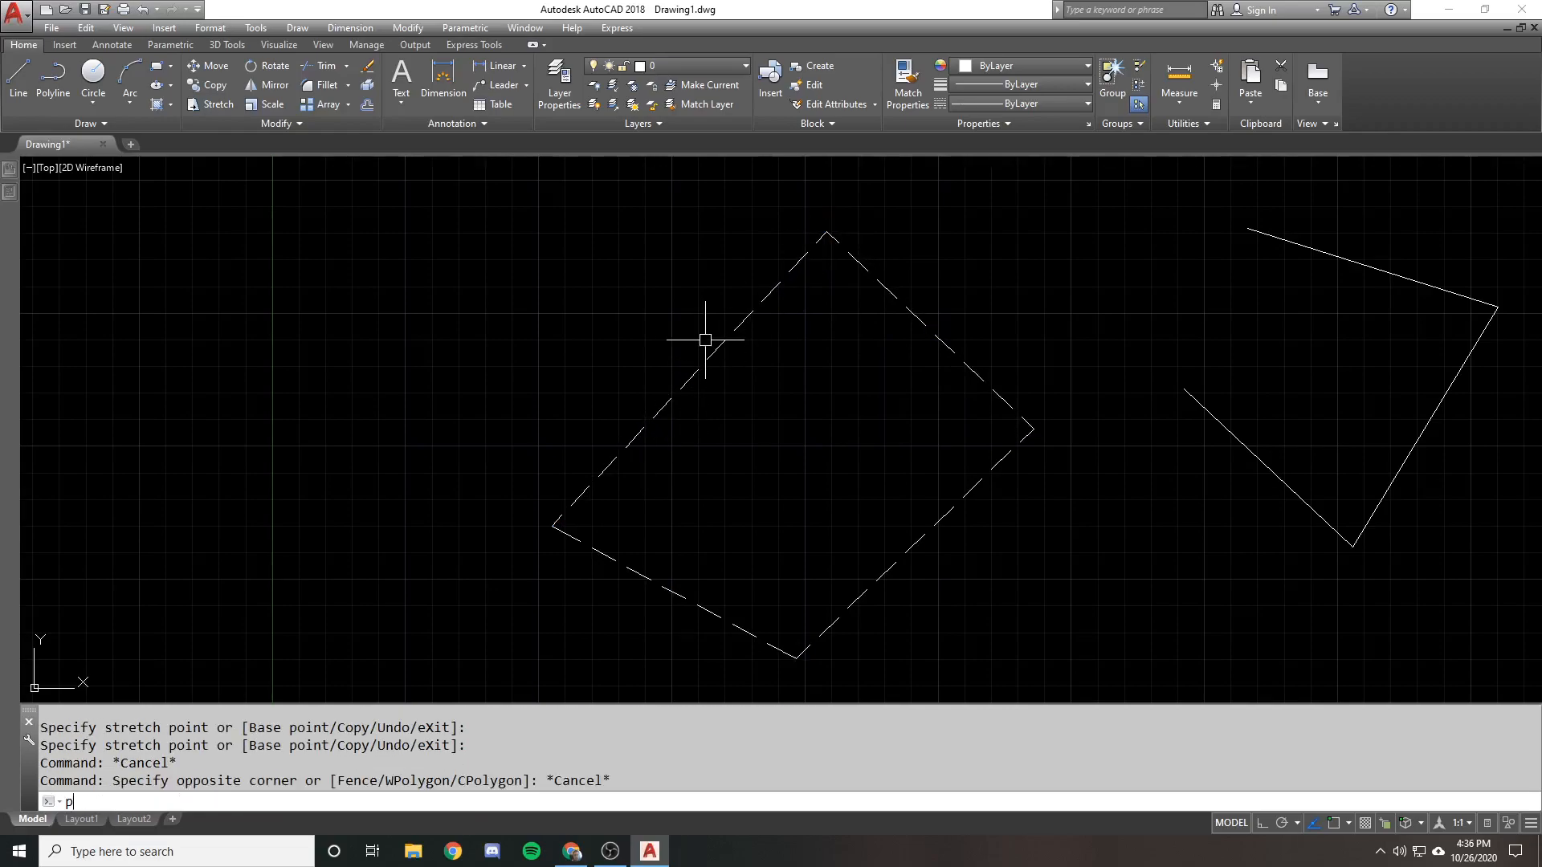
key(Return)
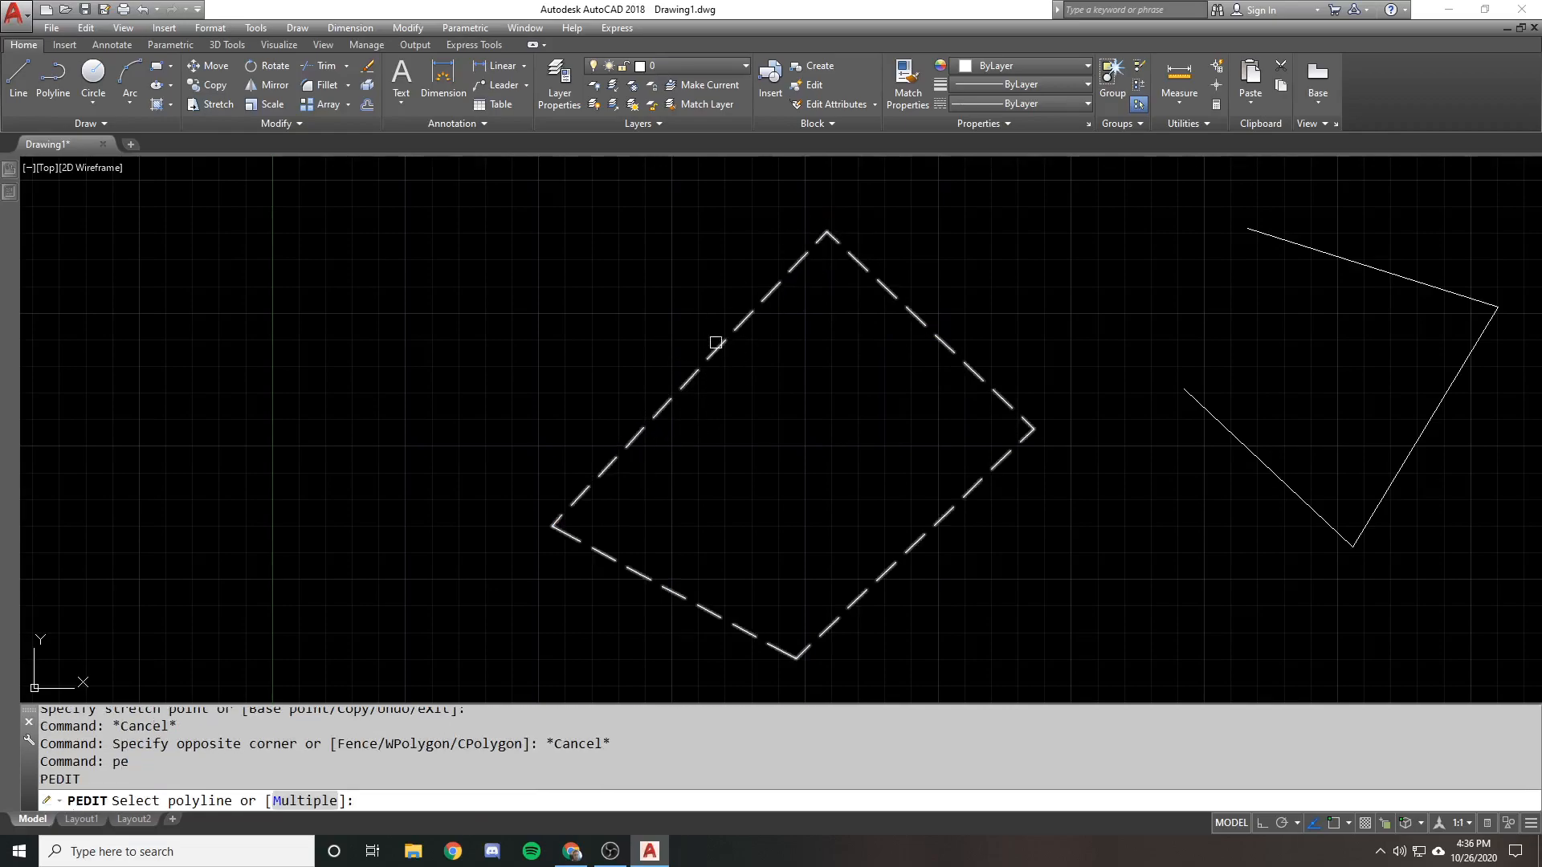
click(715, 343)
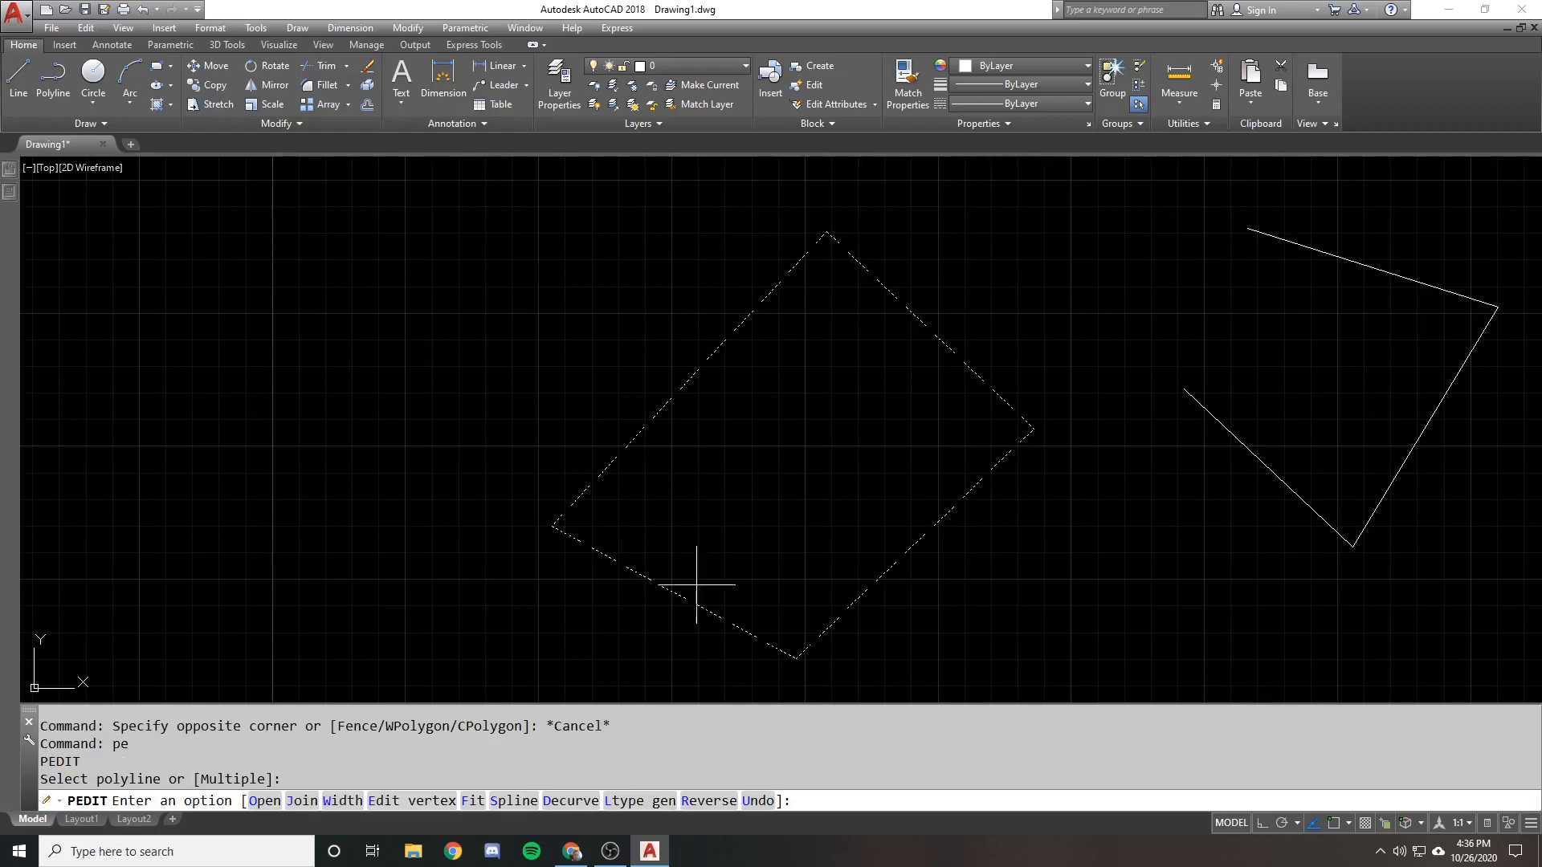
click(709, 800)
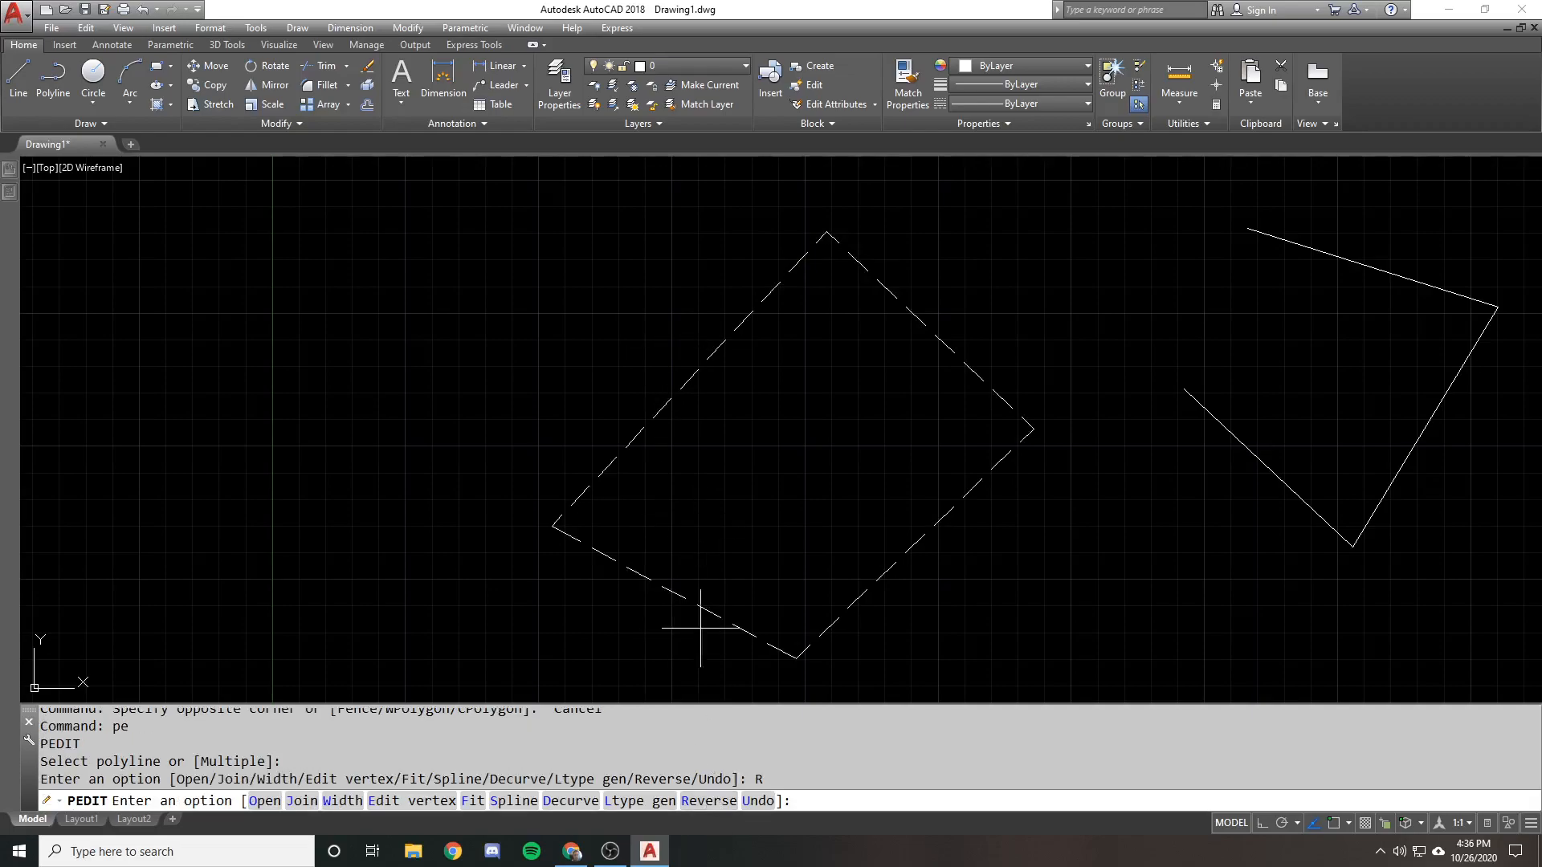
scroll(614, 449, down, 3)
key(Escape)
Reverse the vertex order of the open three-segment polyline with PEDIT and exit the command
click(1026, 402)
click(973, 446)
text(pe)
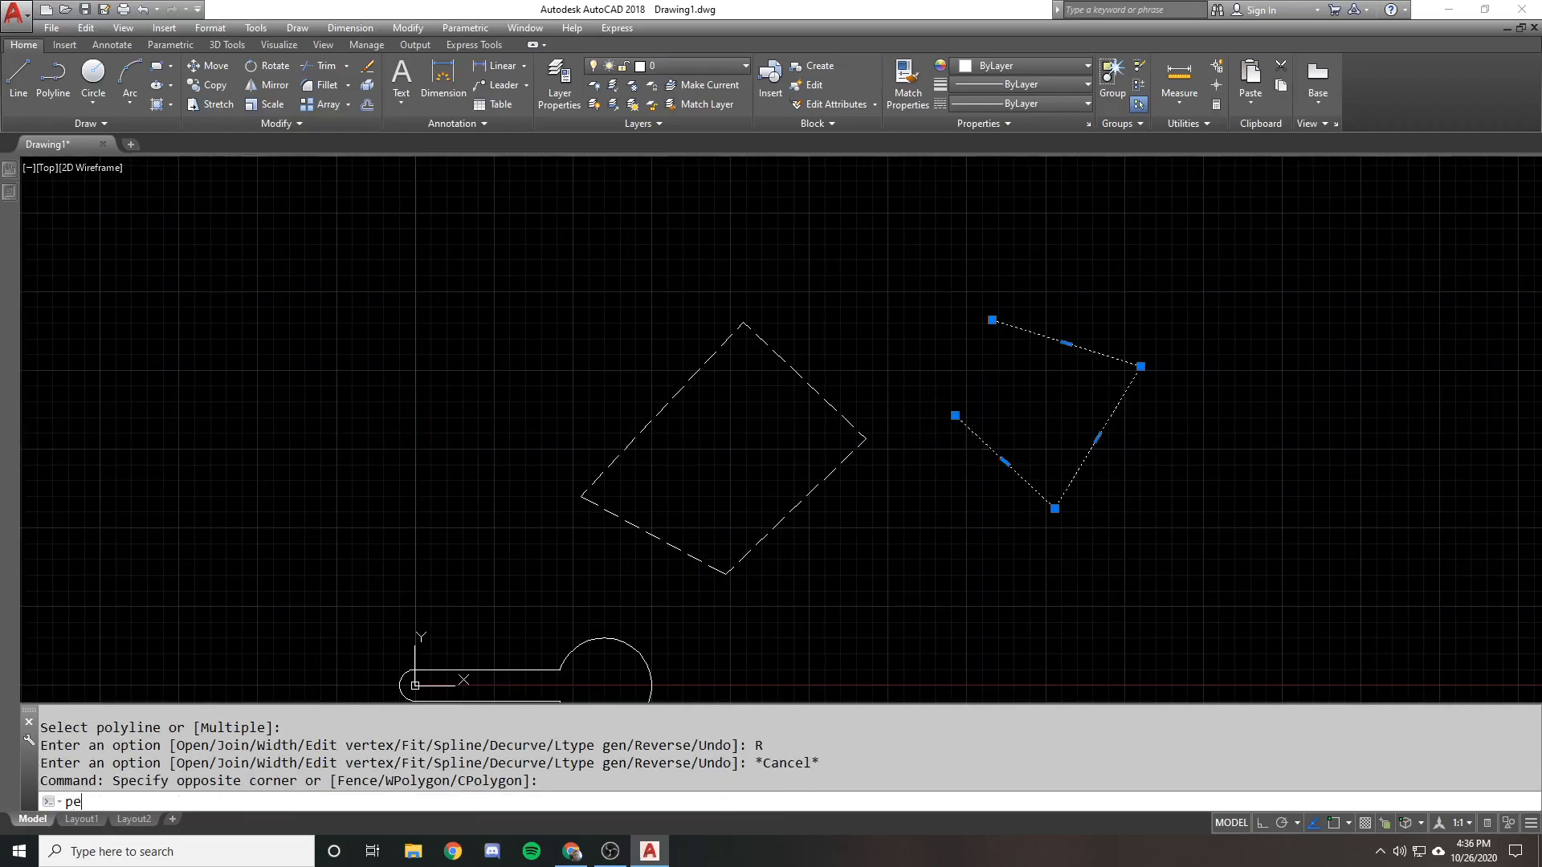
key(Return)
click(711, 800)
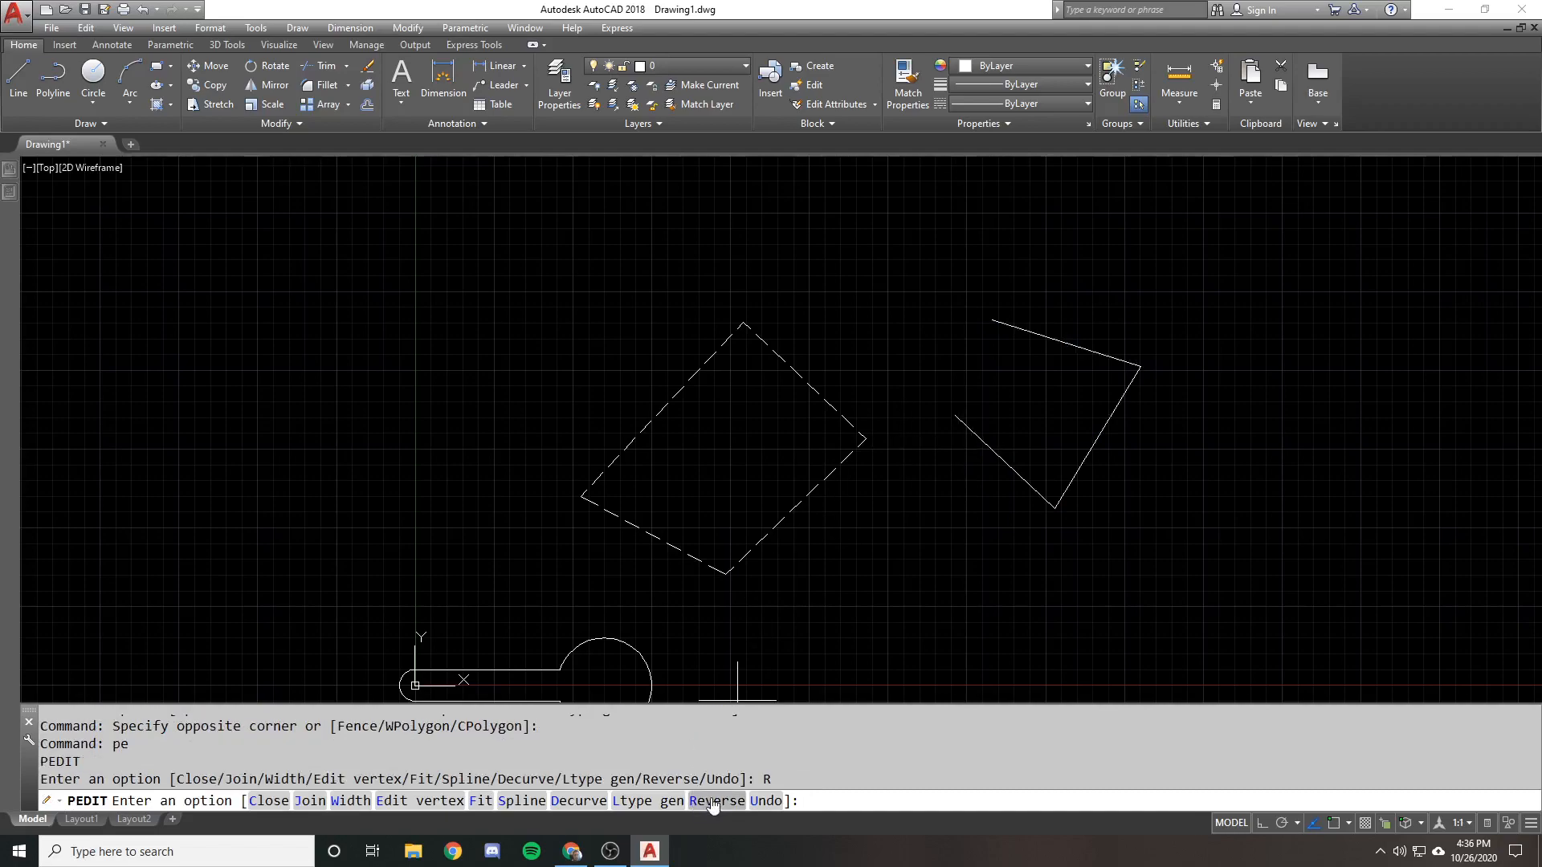
key(Escape)
click(968, 423)
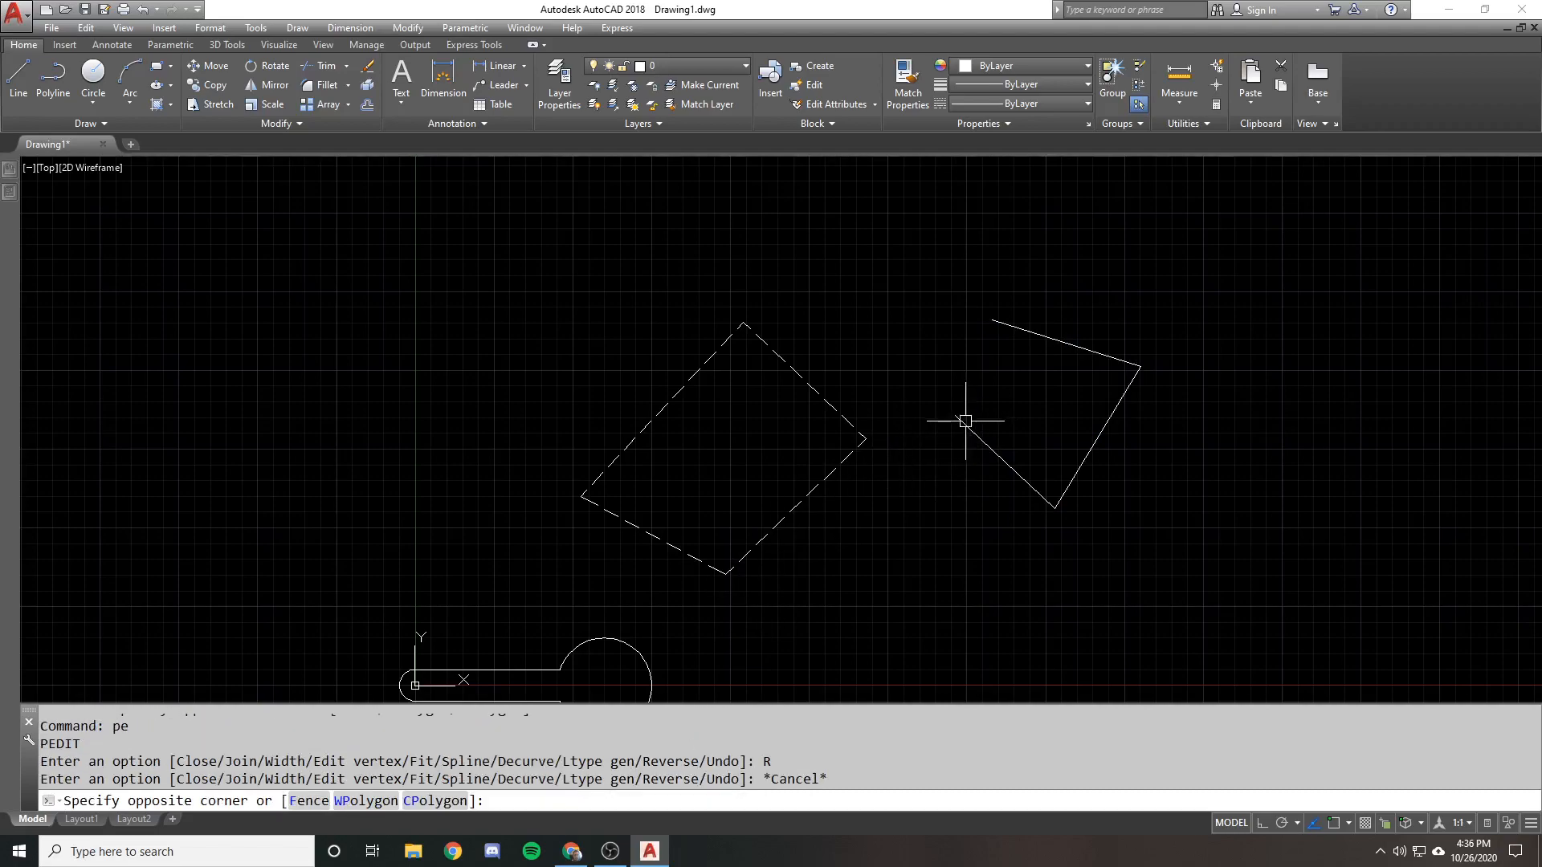
click(965, 424)
click(949, 431)
click(943, 434)
key(Escape)
key(Escape)
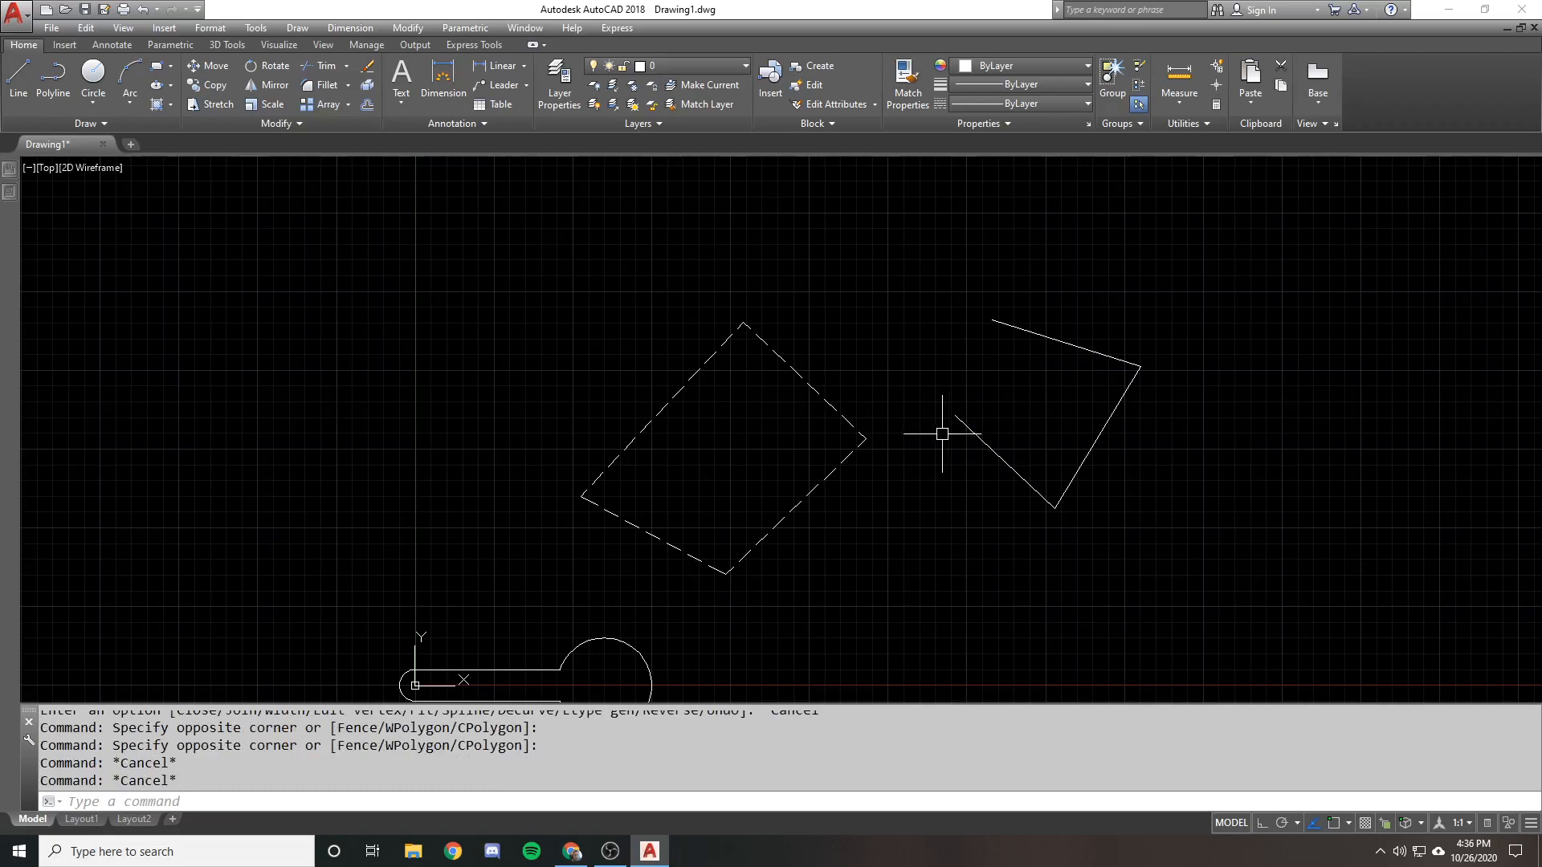
Examine the open polyline's vertex order by stepping through its current vertex in the properties, and clear the selection
click(964, 423)
mouse_move(4, 193)
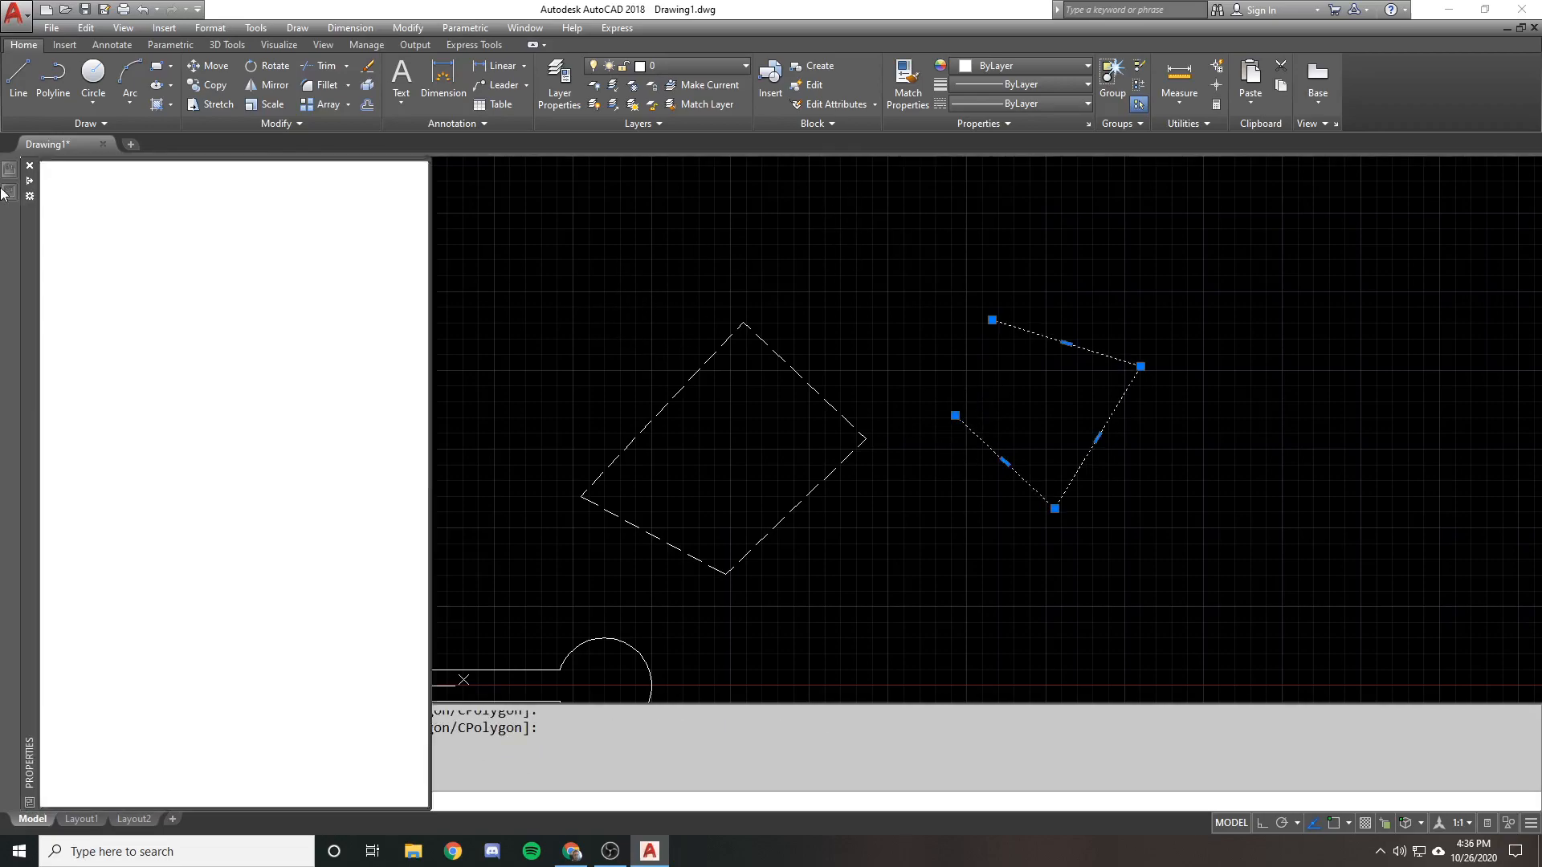
click(271, 405)
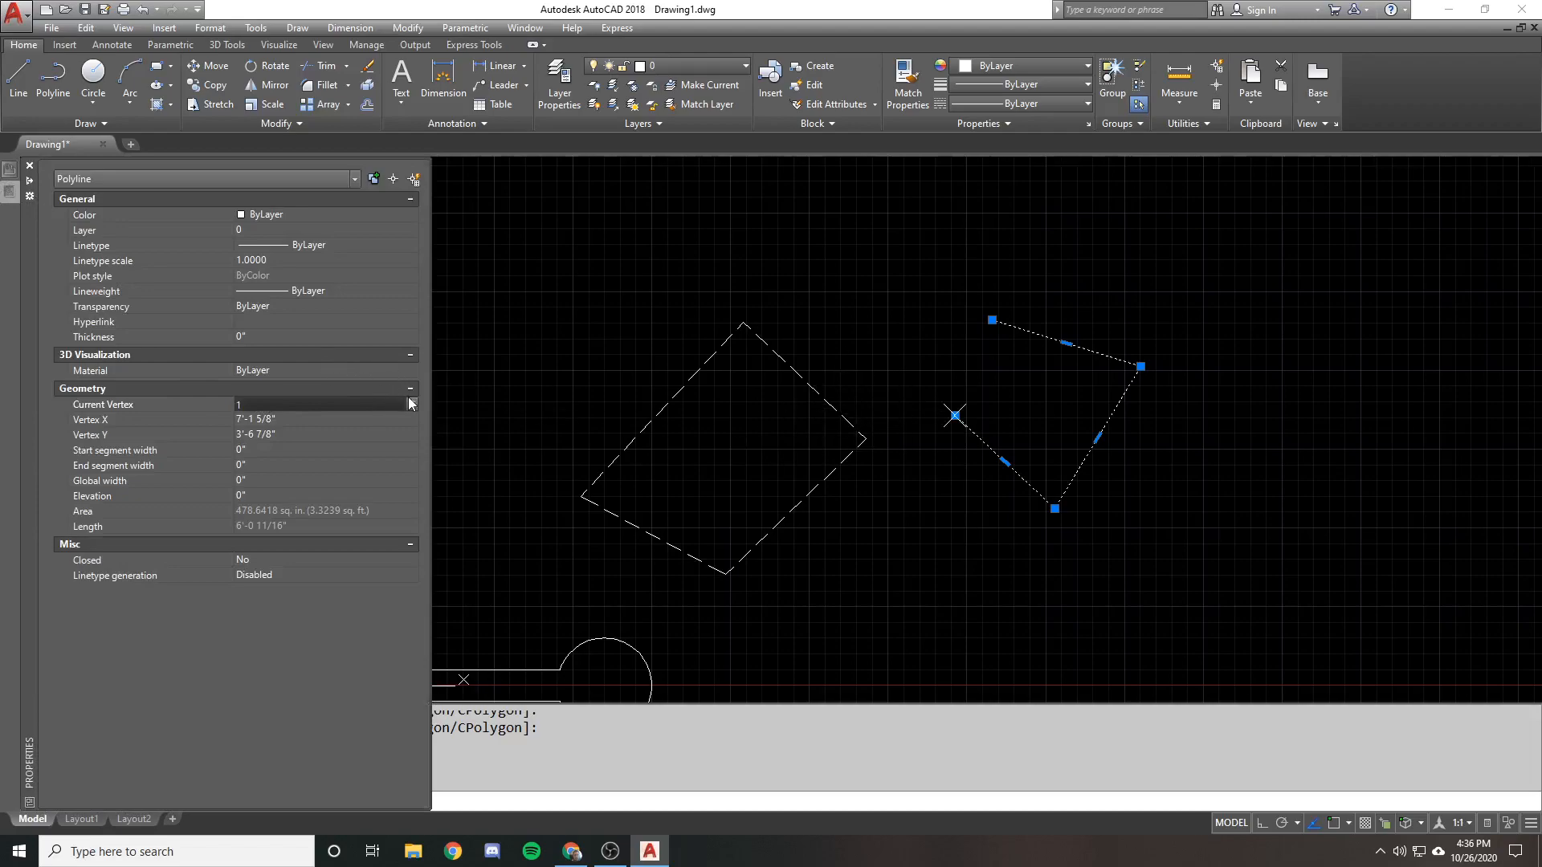
key(ctrl+1)
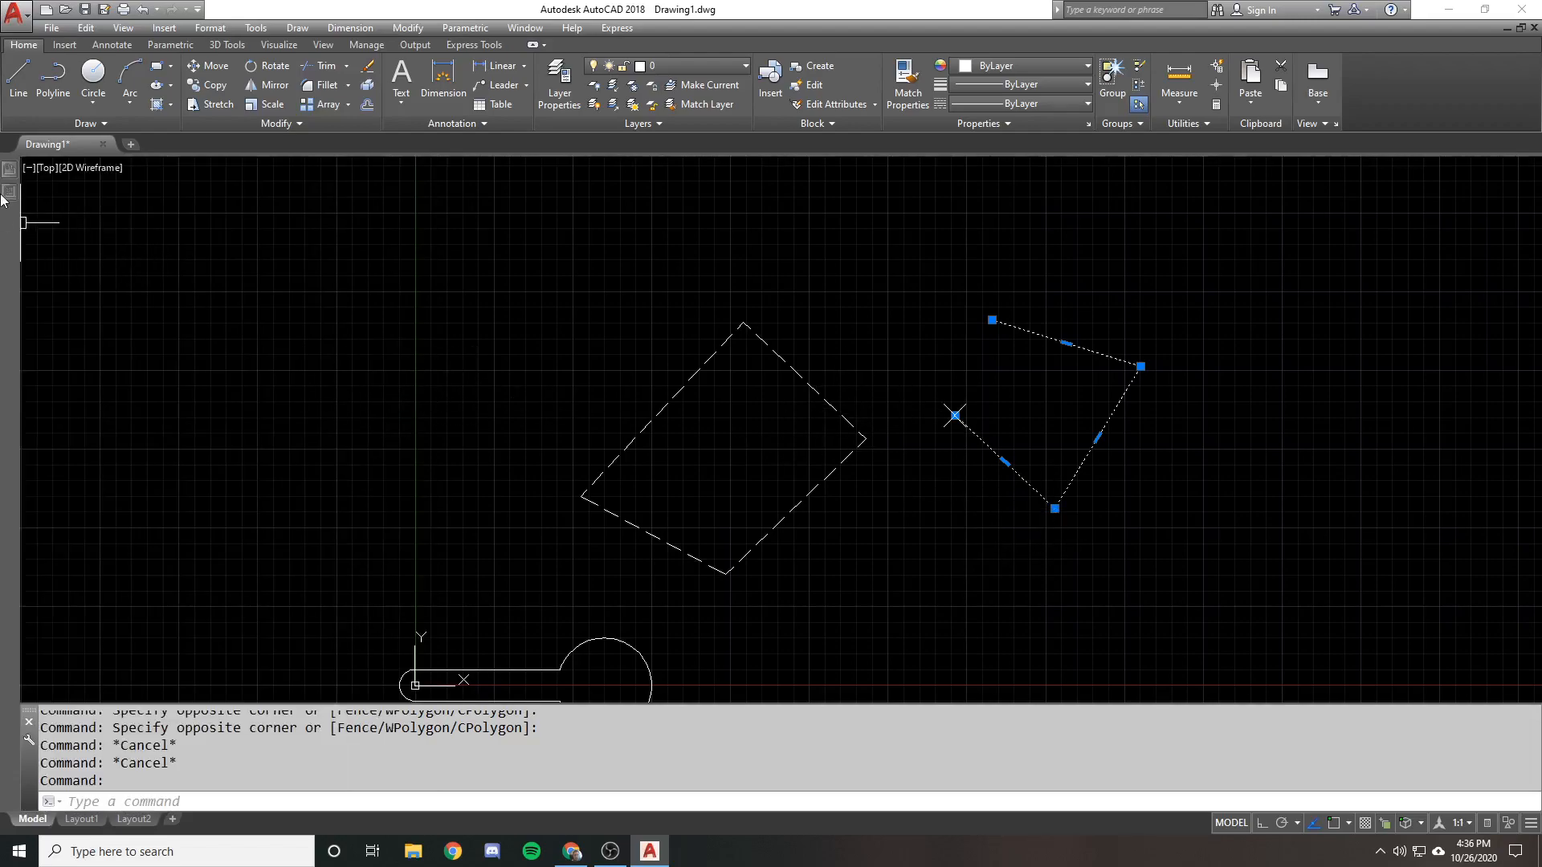
mouse_move(2, 201)
click(411, 403)
click(412, 403)
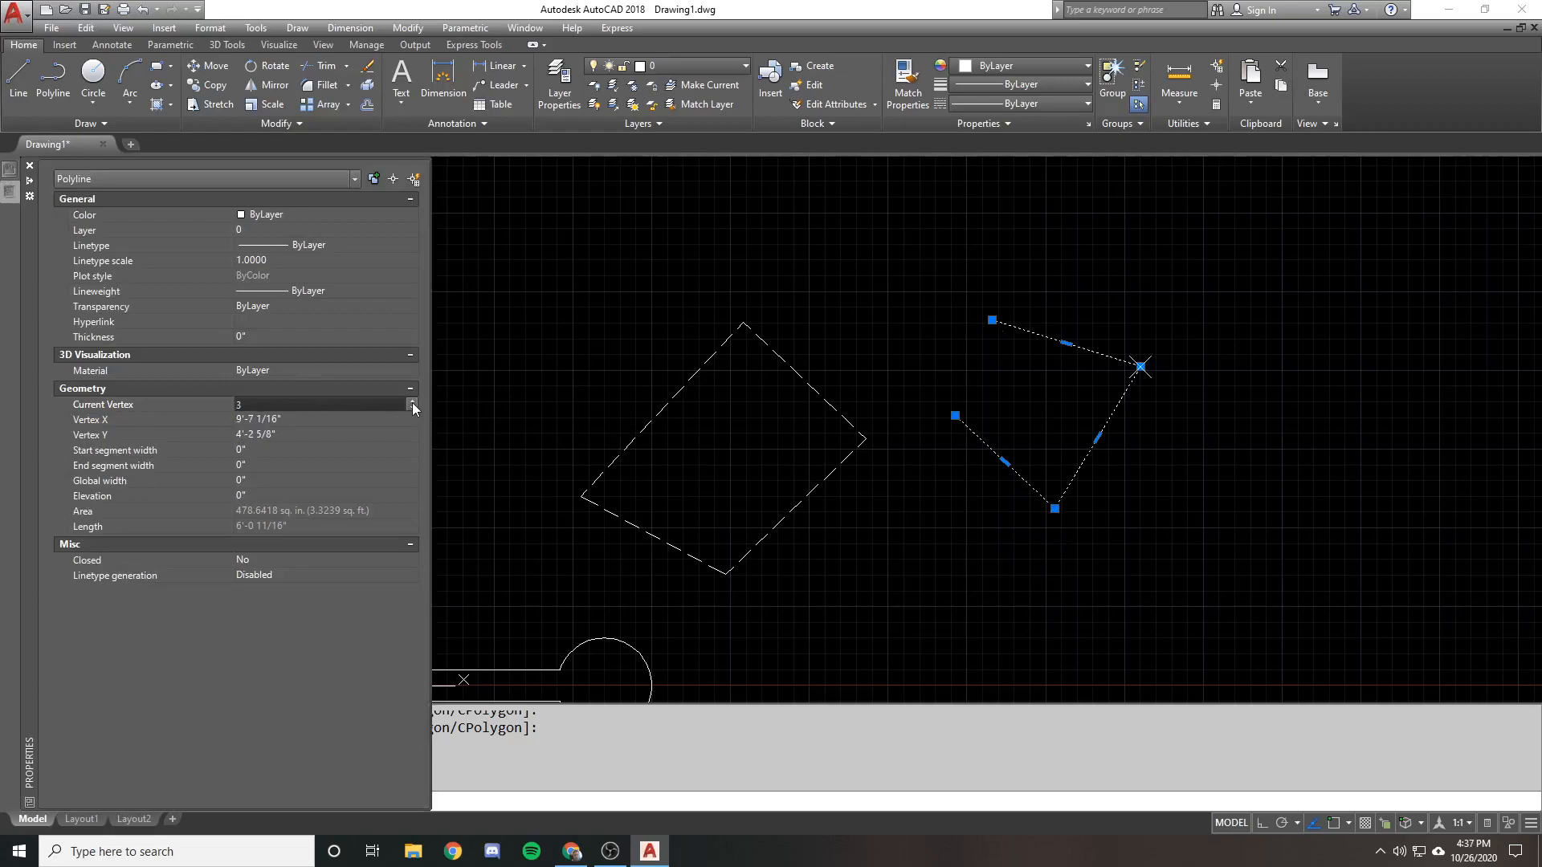
click(412, 403)
key(Escape)
Place single-line text "1" with a height of 6 and rotation 0 just above the open polyline's first vertex
scroll(883, 376, up, 1)
scroll(950, 409, up, 1)
text(dt)
key(Return)
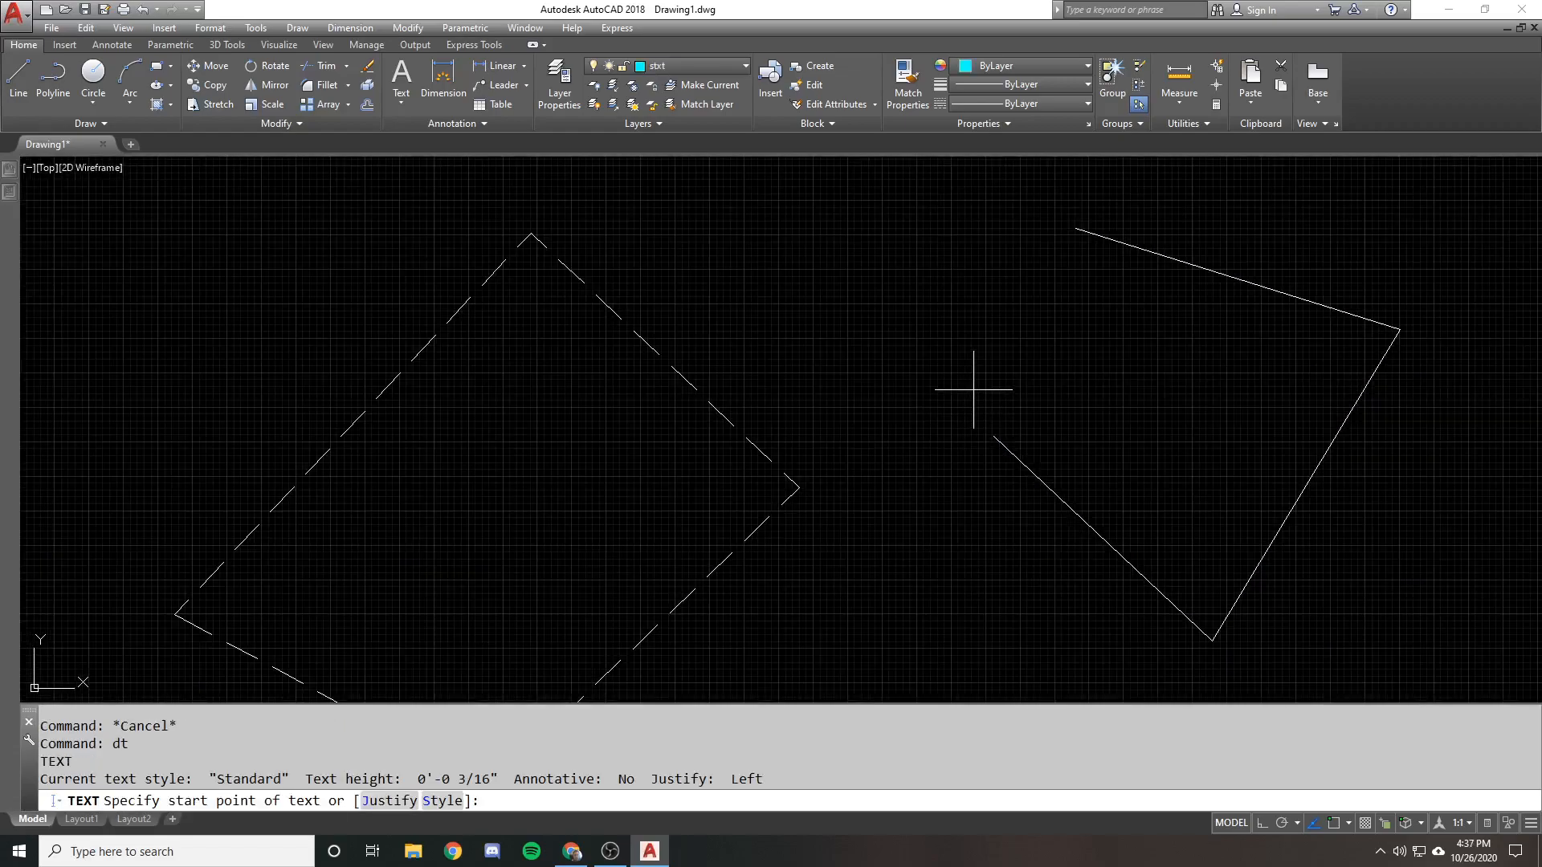
click(976, 385)
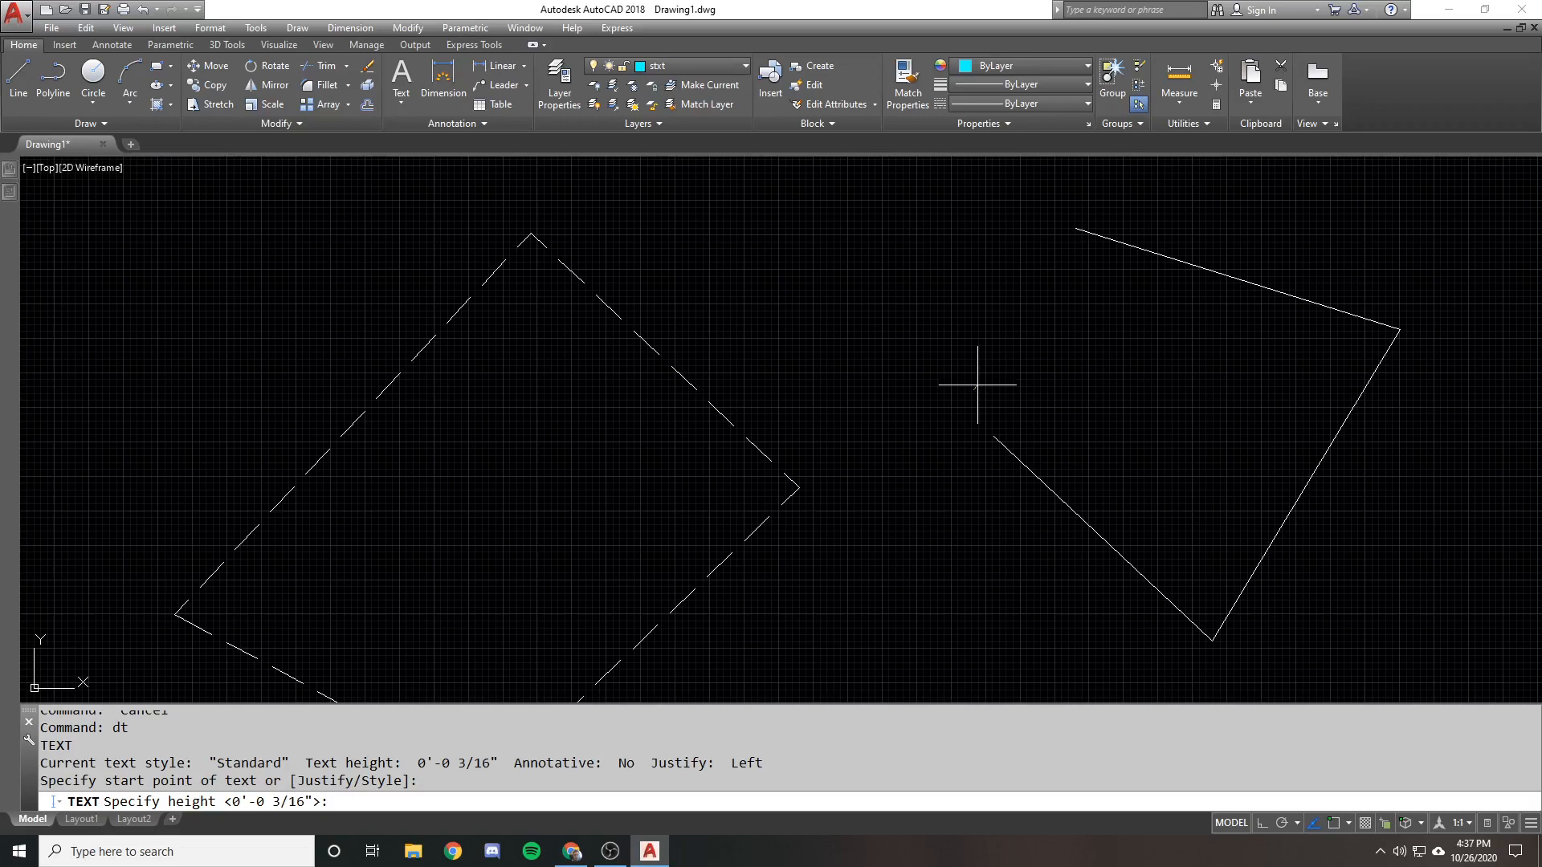
key(Return)
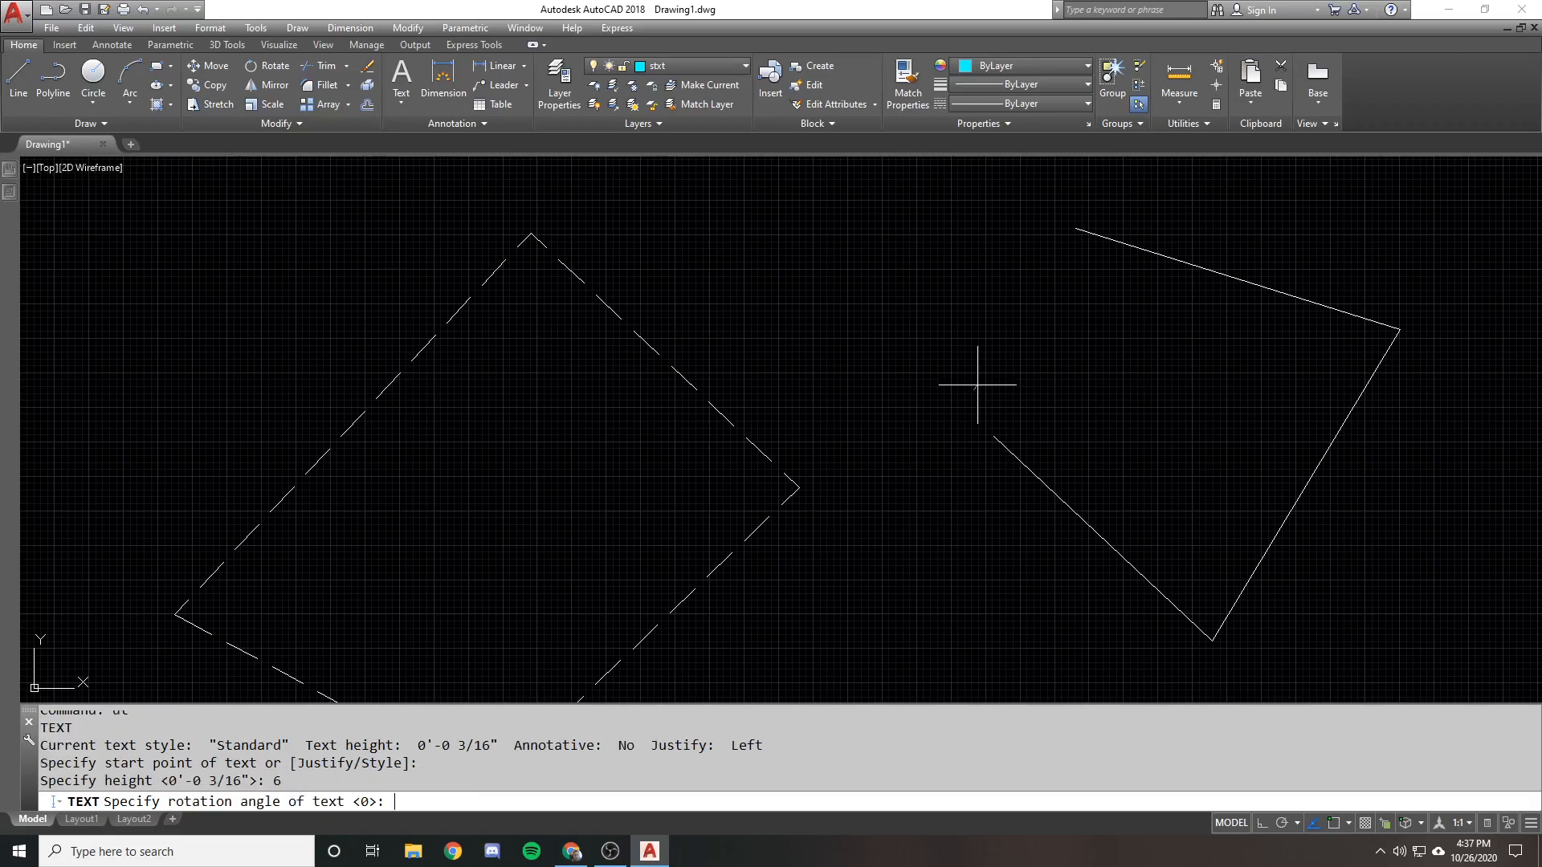
key(Return)
text(1)
key(Return)
key(Return)
Set the height of the "1" text label to 2"
click(1081, 338)
click(879, 341)
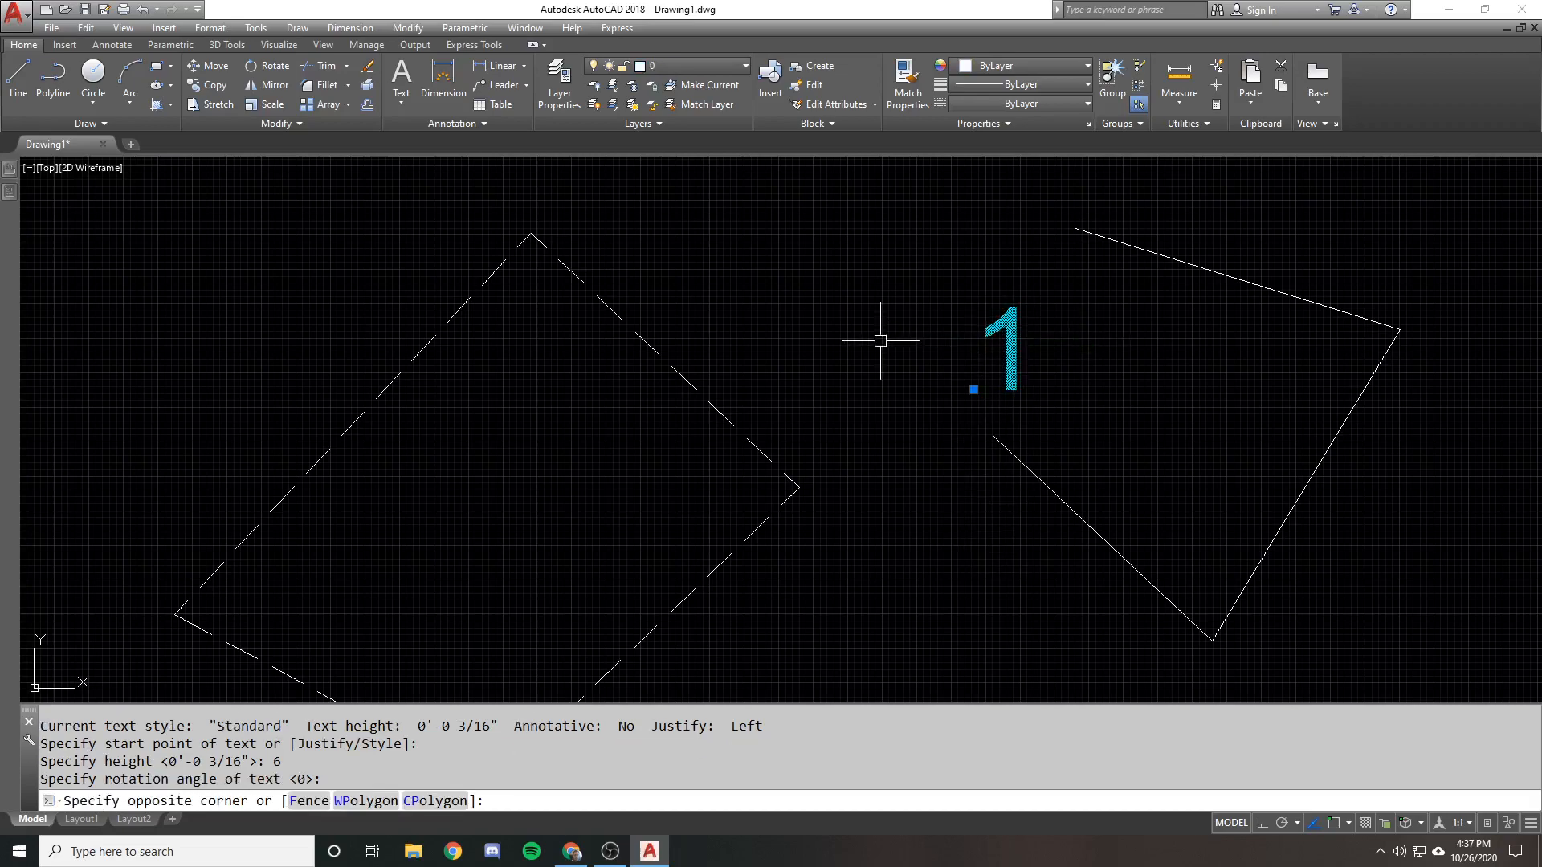
mouse_move(9, 194)
click(267, 497)
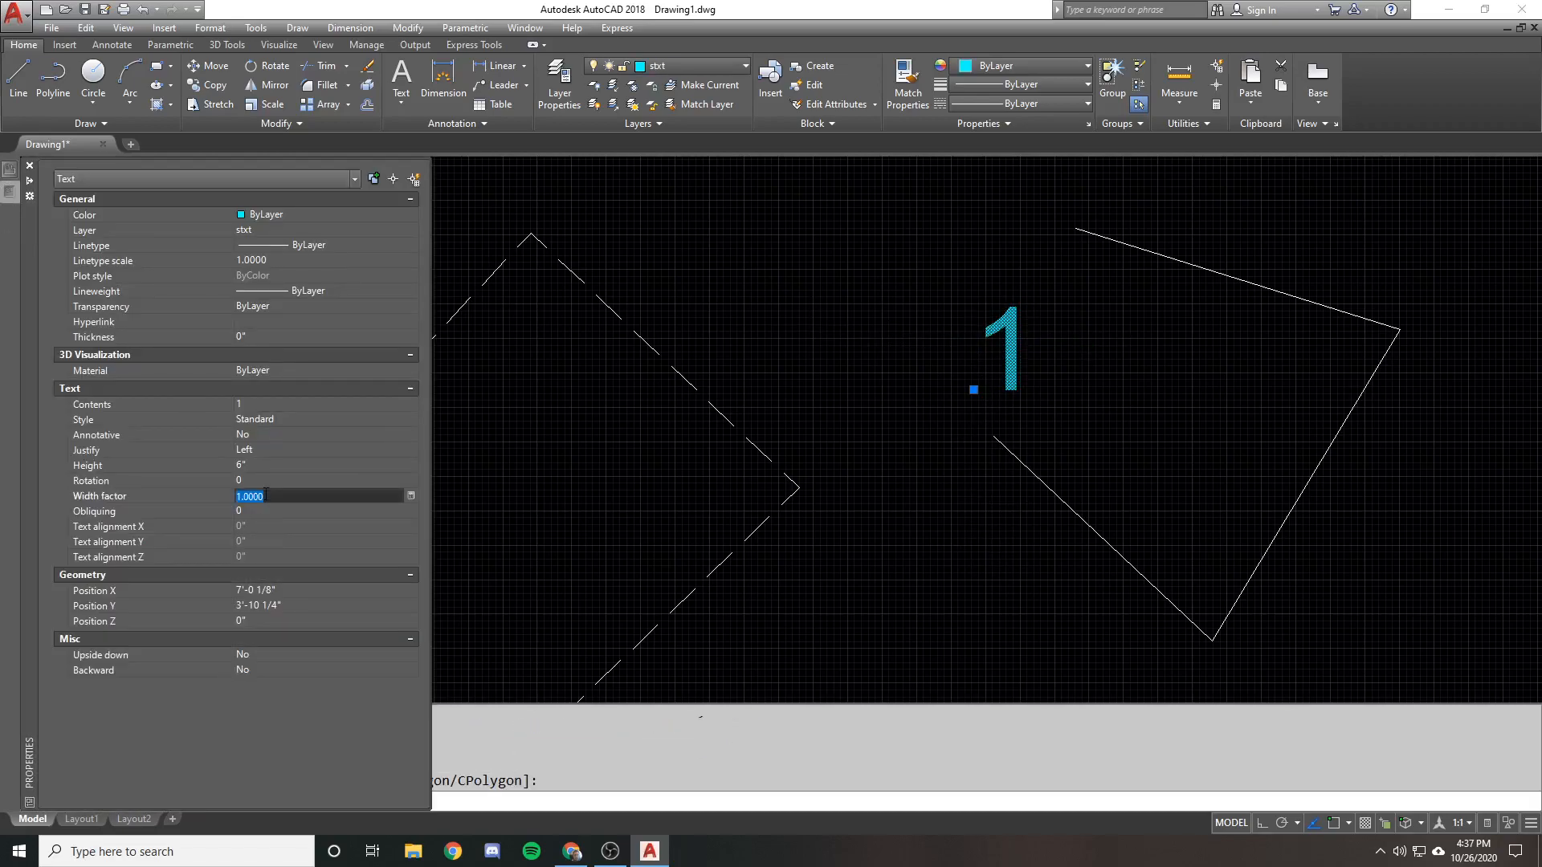
click(272, 466)
key(Return)
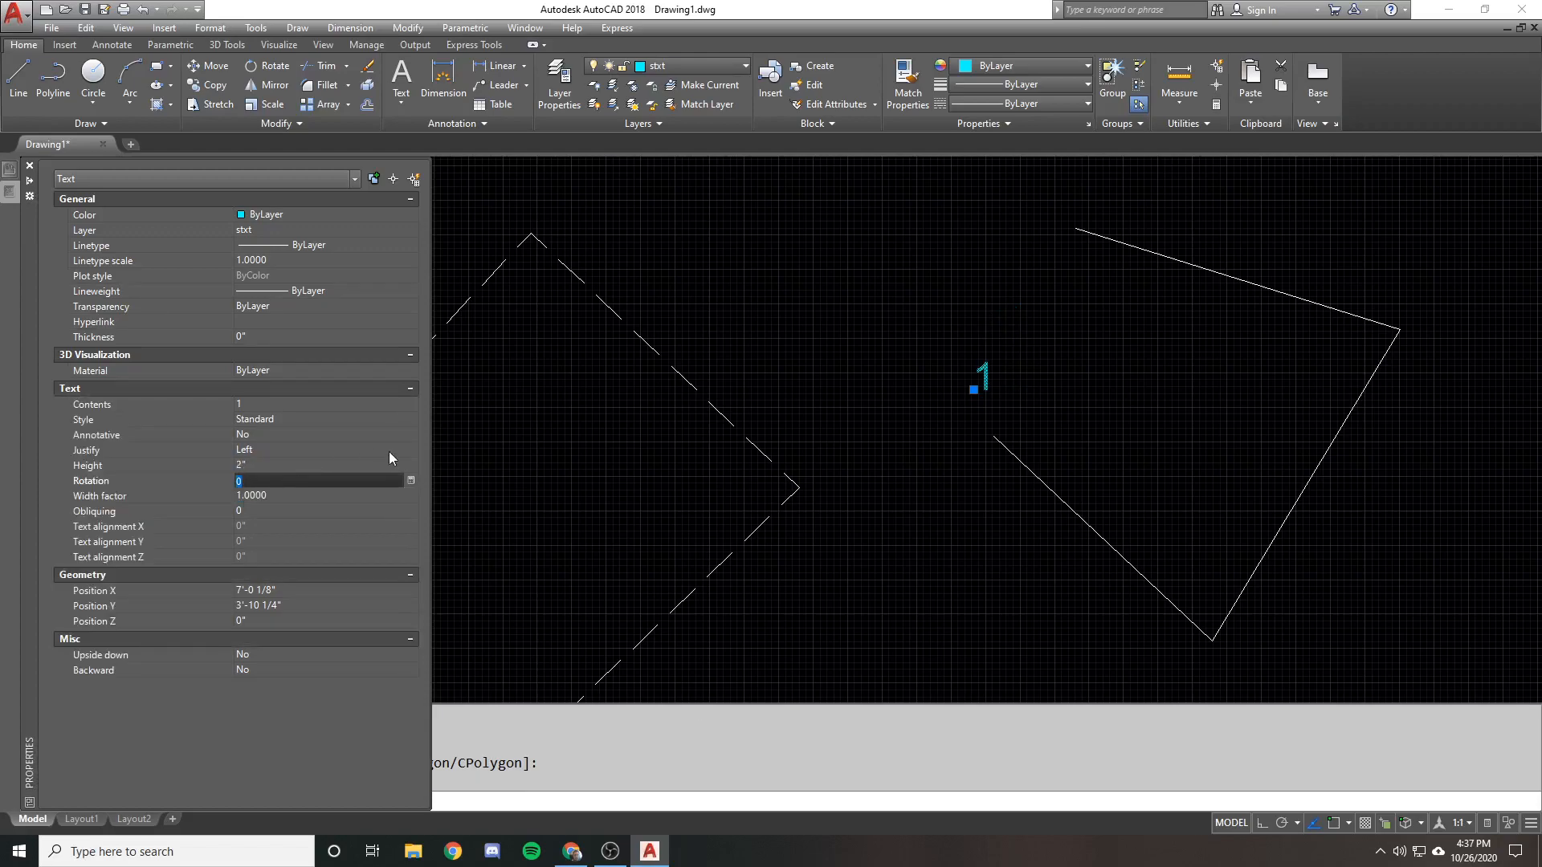
Move the "1" label closer to the open polyline's first vertex
text(m)
key(Return)
click(933, 385)
click(924, 406)
Copy the "1" label beside each of the open polyline's other three vertices
scroll(914, 397, down, 3)
text(cc)
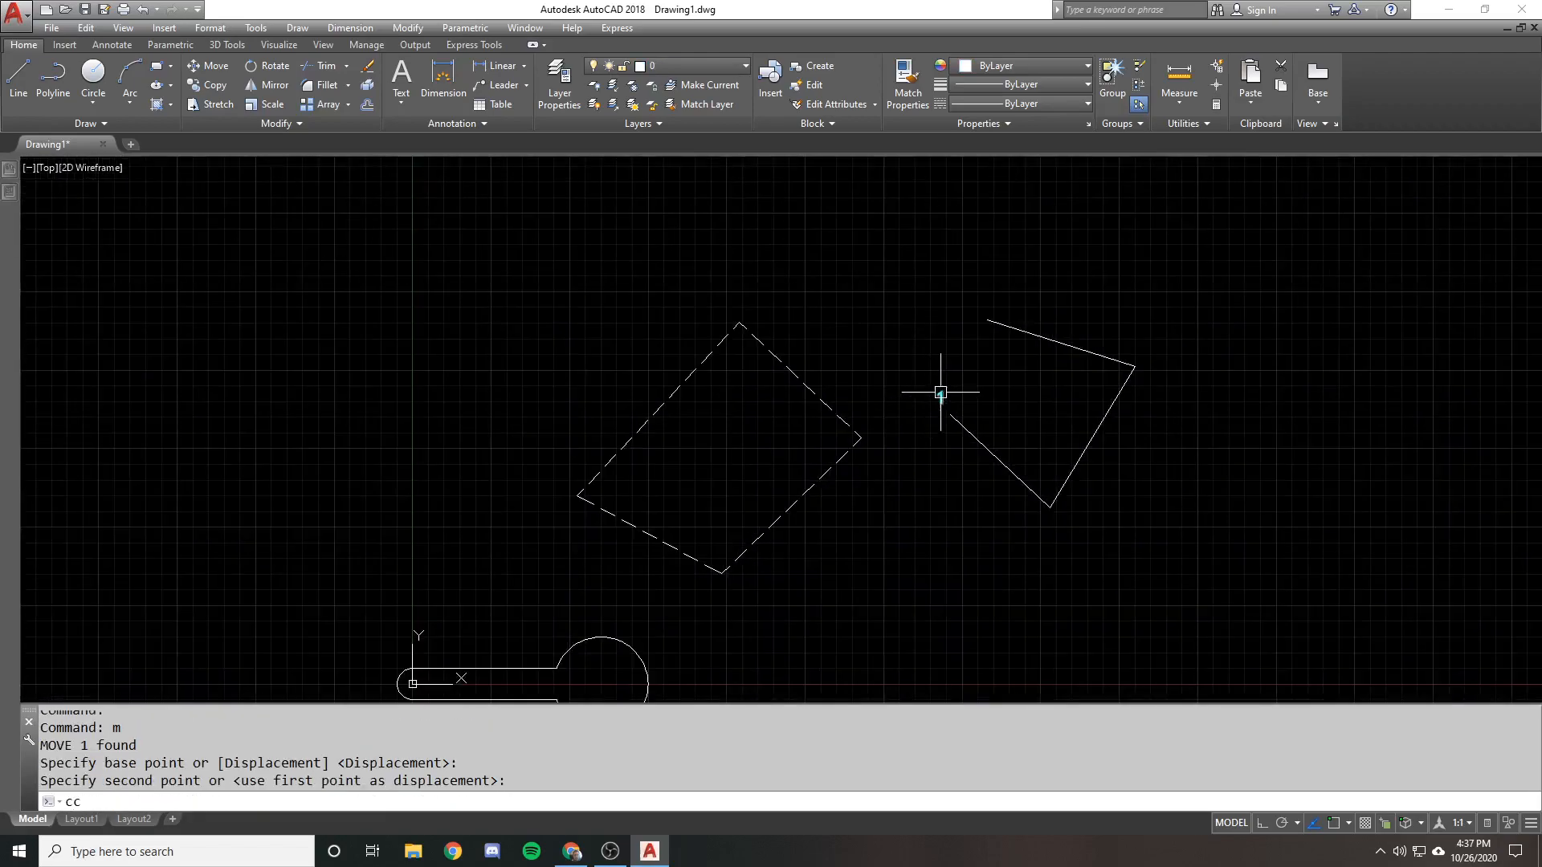
key(Return)
click(941, 394)
key(Return)
scroll(945, 396, up, 2)
click(937, 393)
click(1064, 560)
click(1216, 339)
click(1010, 259)
key(Return)
Renumber the copied labels to 2 at the lowest corner, 3 at the rightmost corner and 4 at the upper open end
double_click(1067, 562)
text(2)
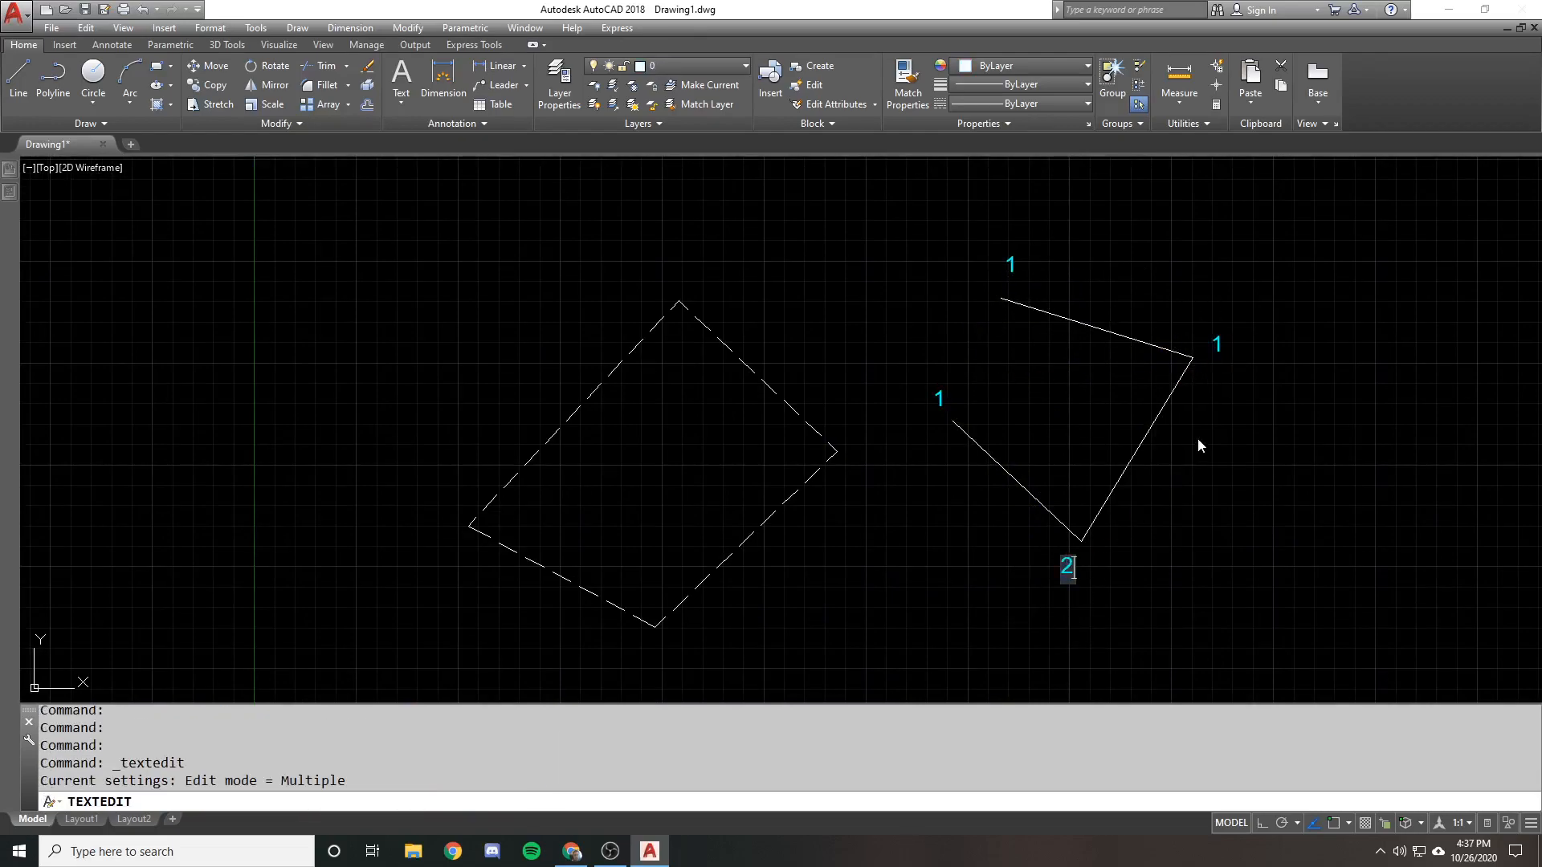
key(Return)
text(3)
key(Return)
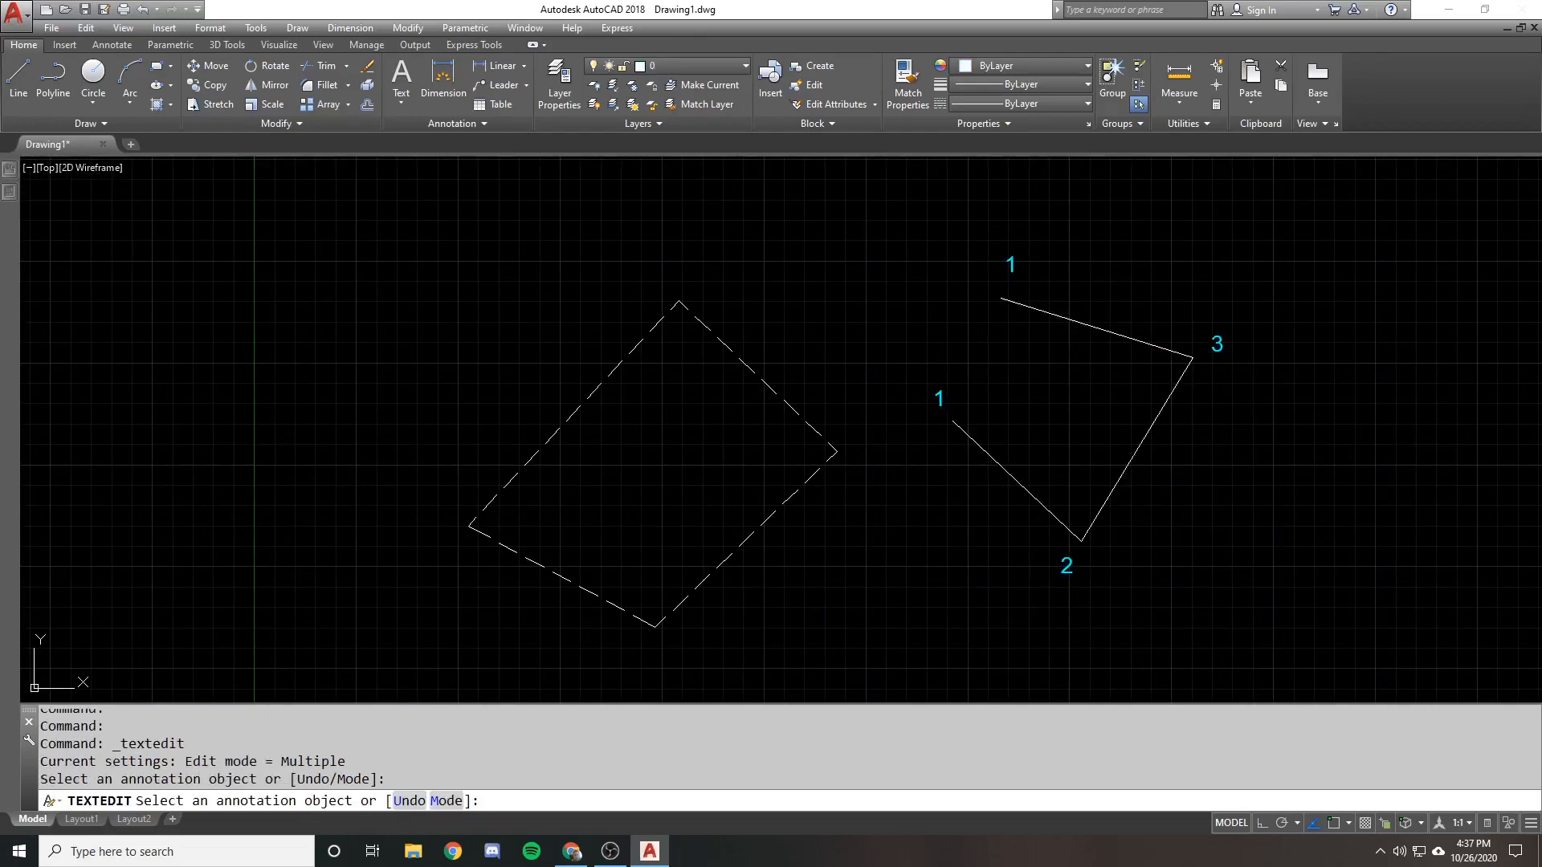
text(4)
key(Return)
key(Return)
Compare the open polyline's vertex order with the numbered labels by stepping through its current vertex, and clear the selection
click(974, 431)
key(ctrl+1)
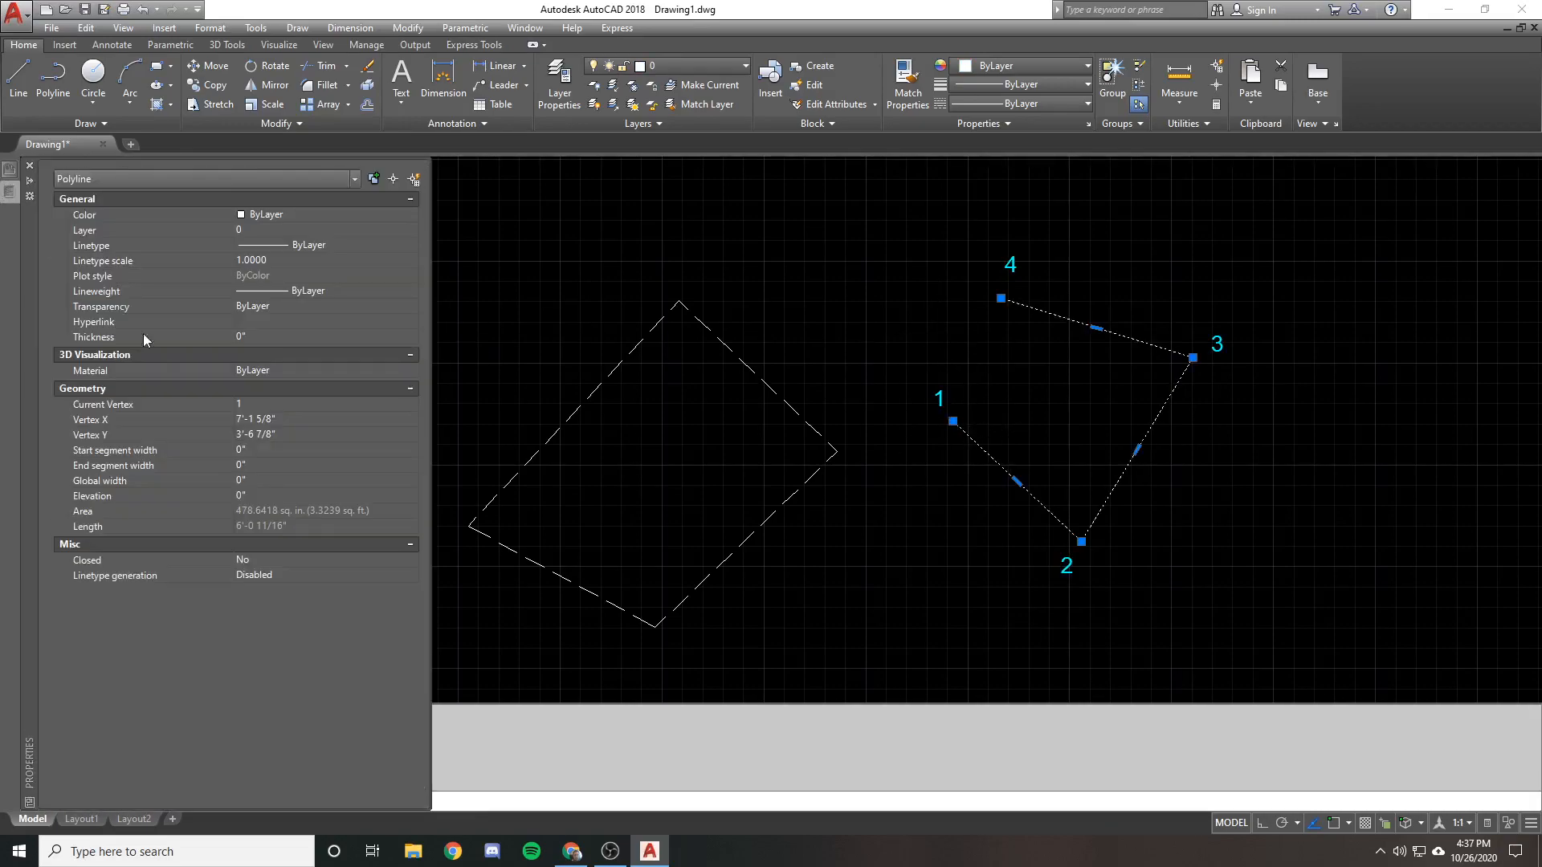
click(271, 402)
click(411, 400)
click(411, 400)
key(Escape)
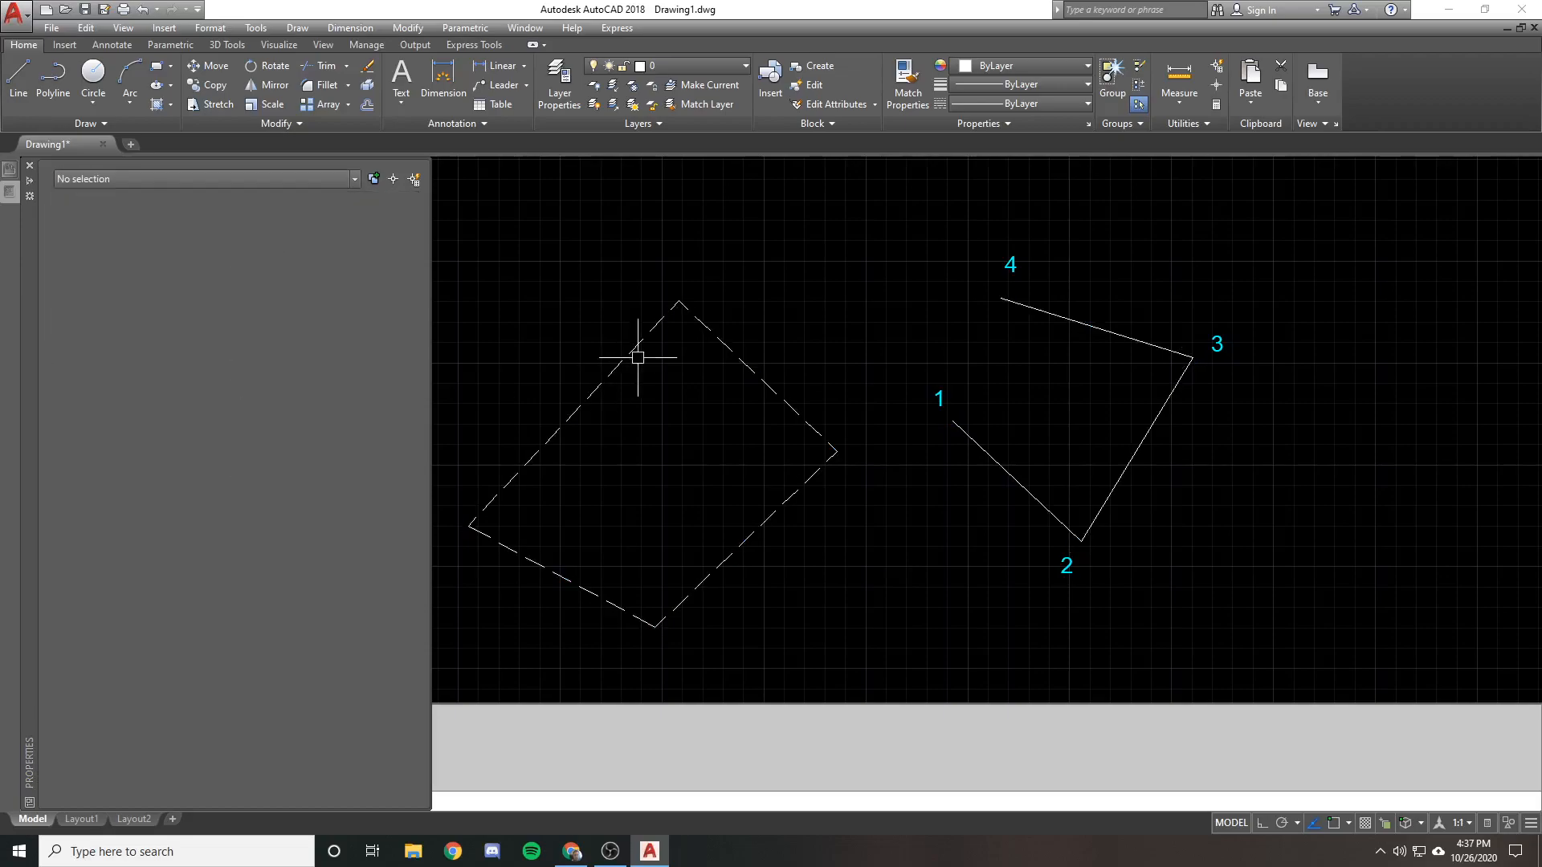
Reverse the vertex direction of the open polyline labelled 1 to 4 with the polyline edit command
key(ctrl+1)
text(pe)
key(Return)
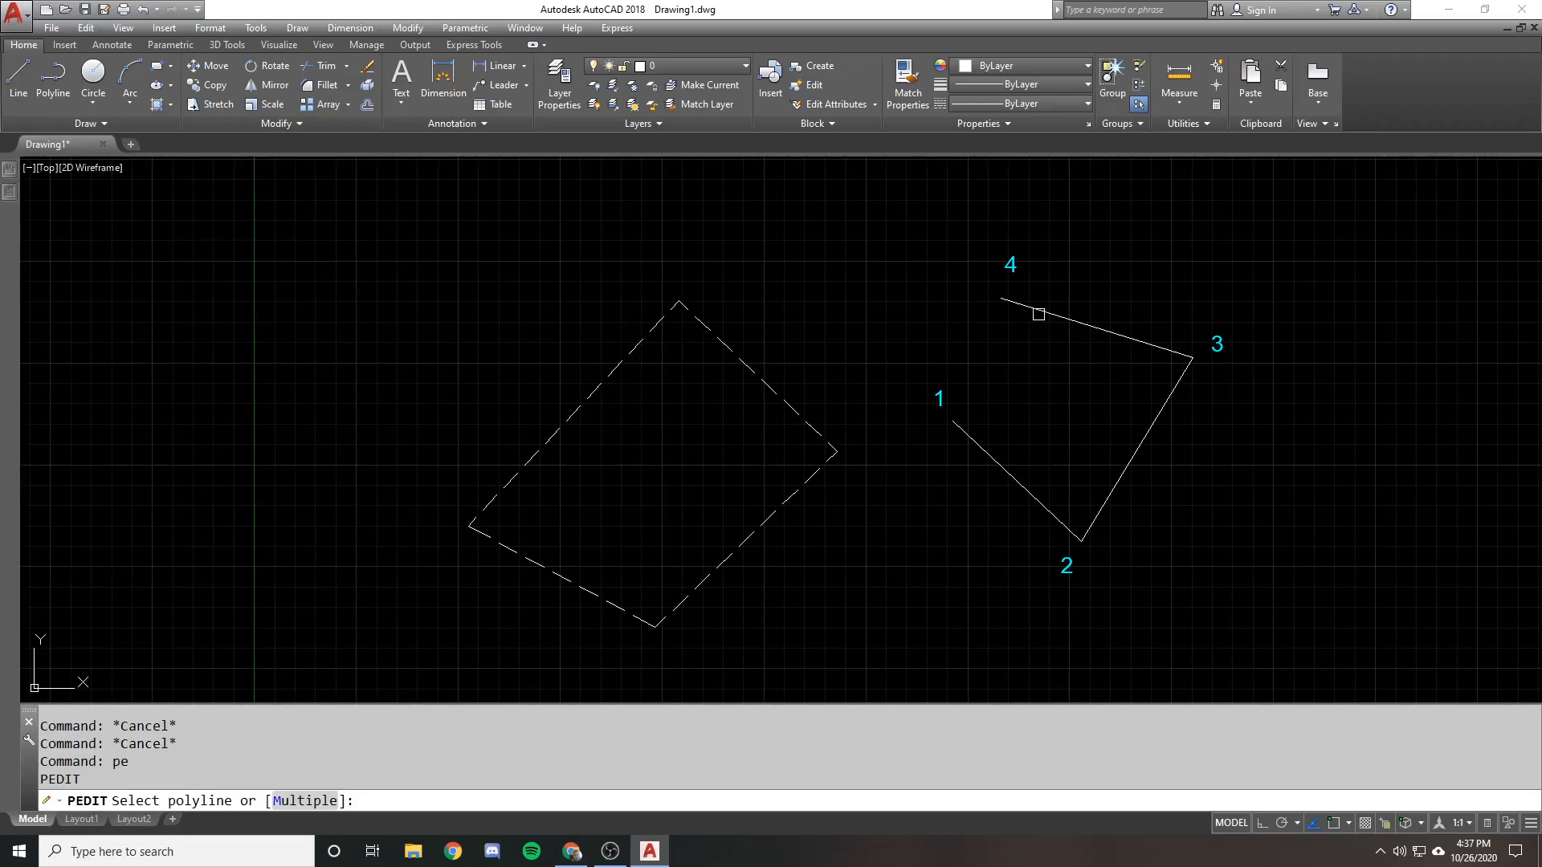
click(1037, 316)
click(717, 800)
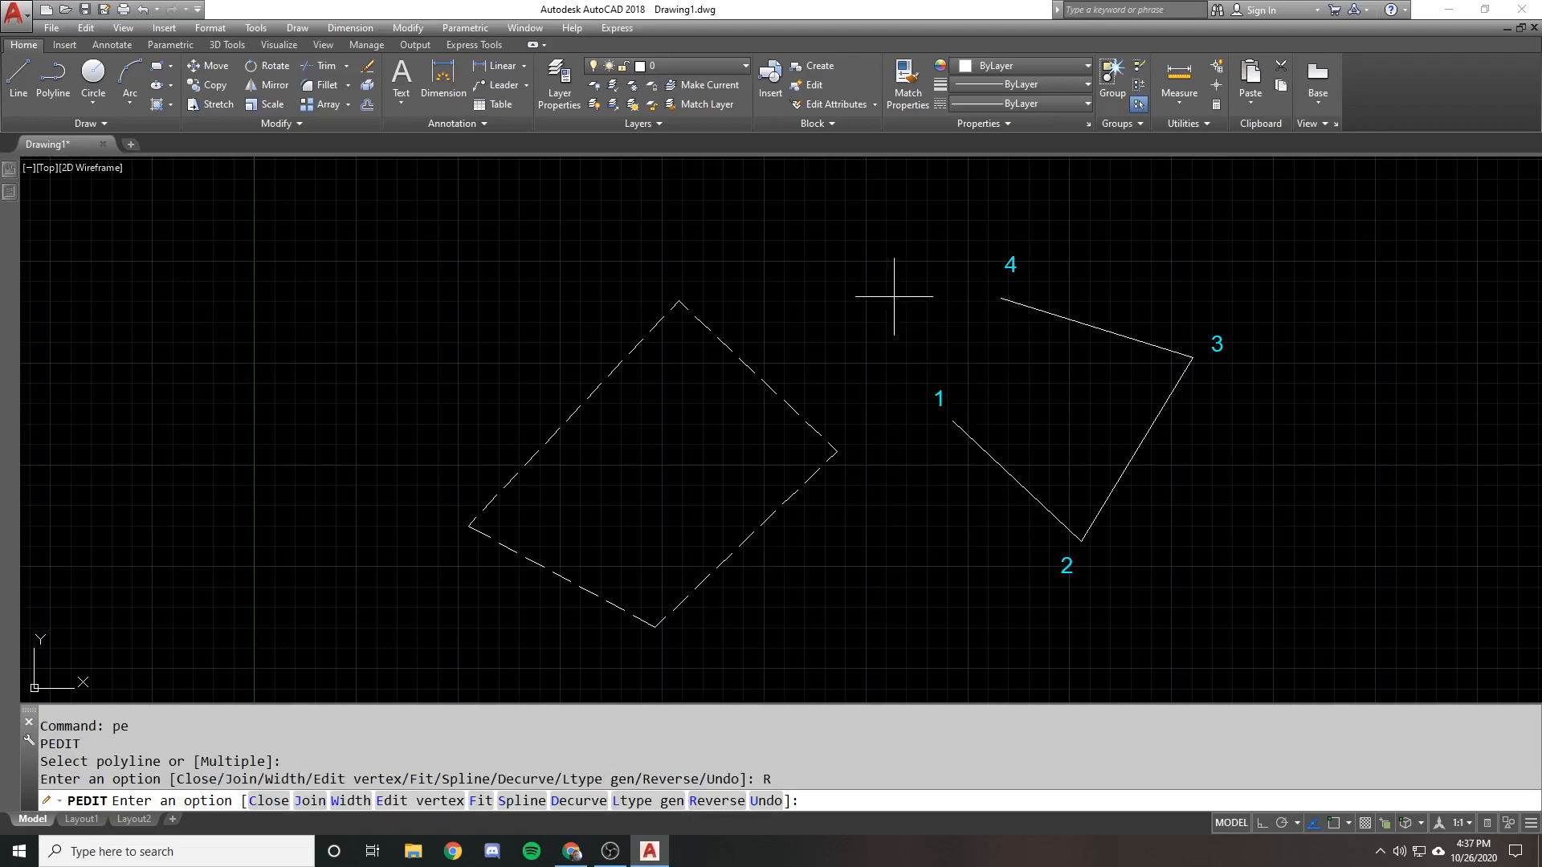
key(Return)
Step through the reversed polyline's current vertex in its properties to check which end is numbered first
key(ctrl+1)
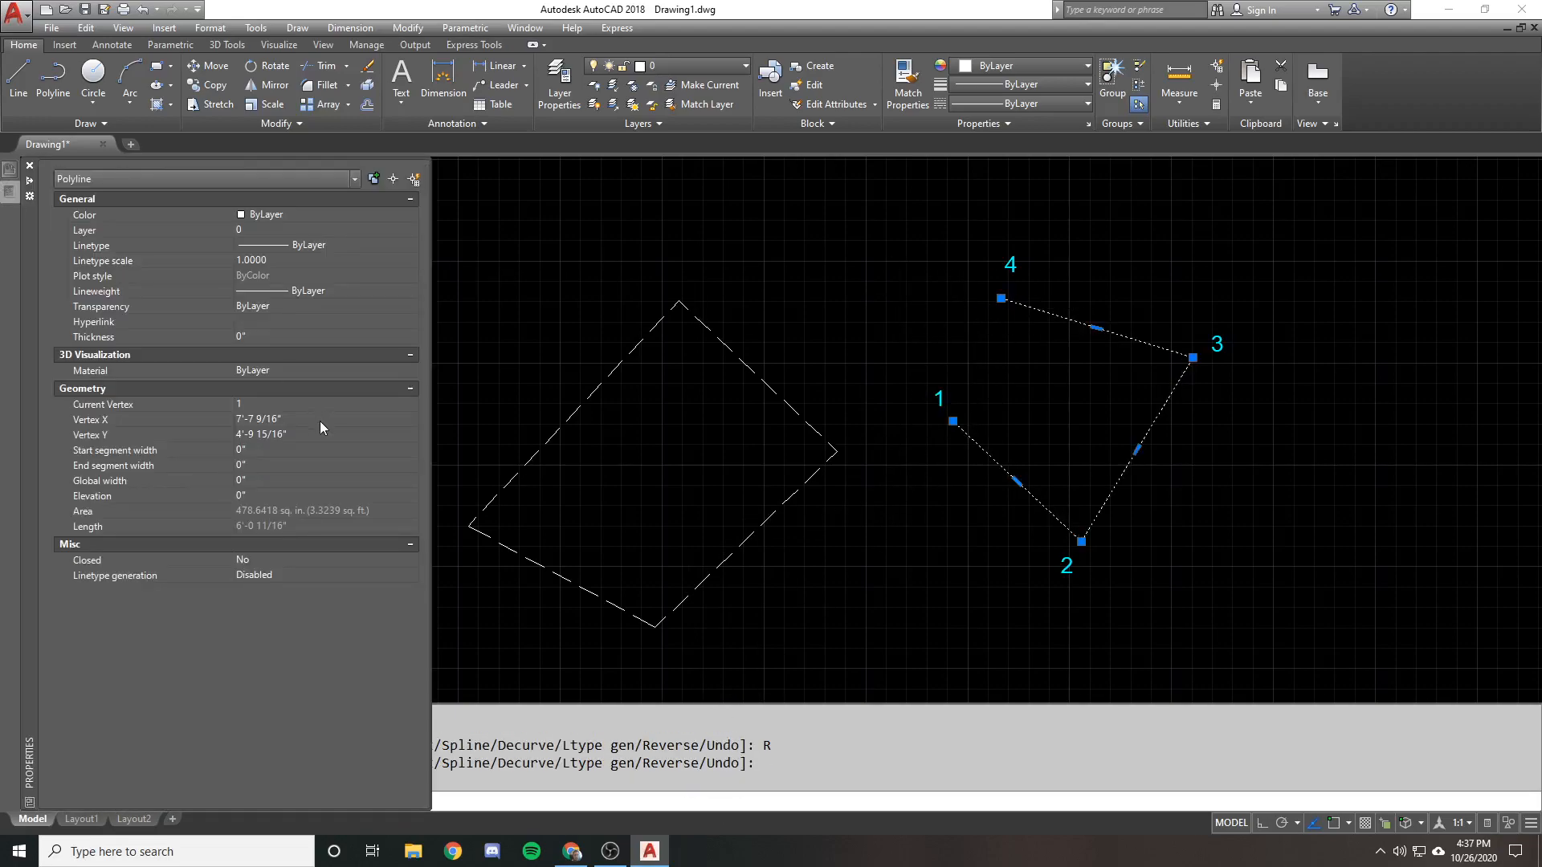
click(318, 404)
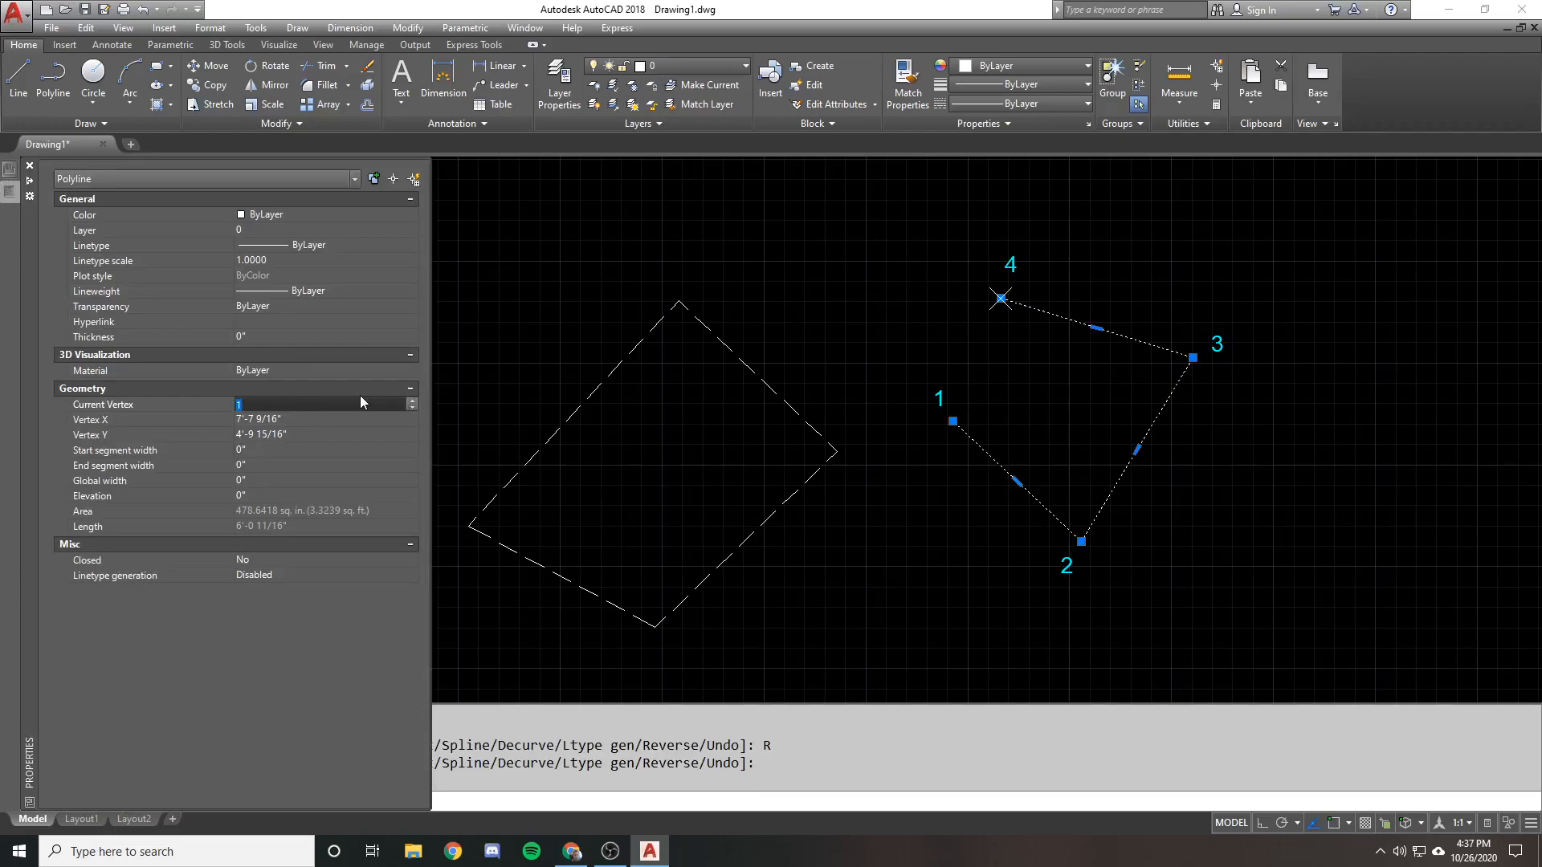
click(410, 402)
click(409, 403)
mouse_move(841, 459)
middle_down()
mouse_move(782, 422)
mouse_move(659, 421)
middle_up()
key(Escape)
Stretch the polyline's vertex at label 3 to several trial positions, placing it finally just below its original location
click(786, 391)
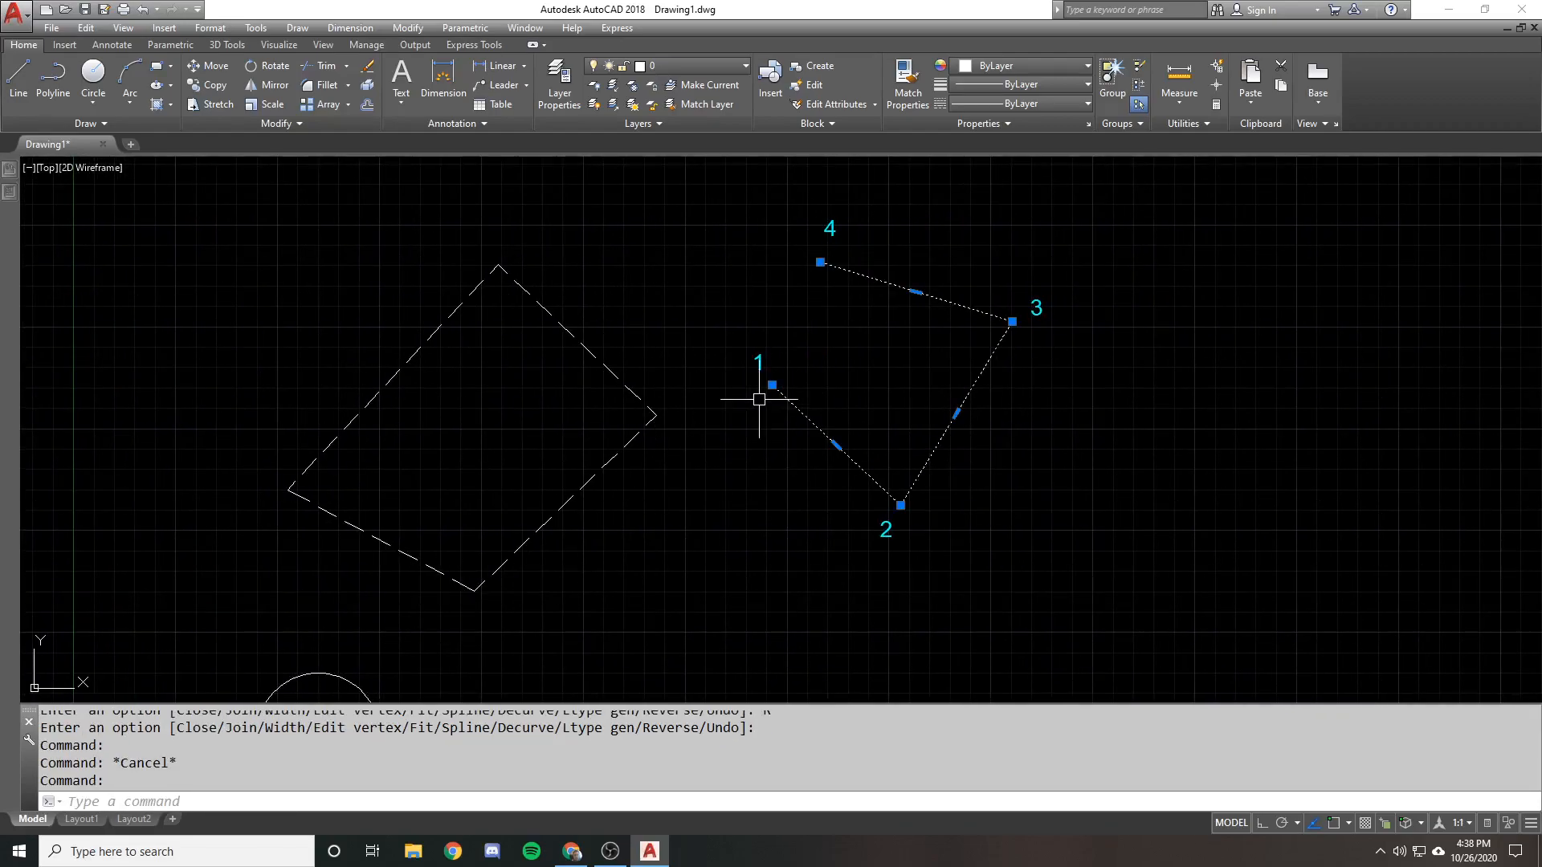
mouse_move(1012, 321)
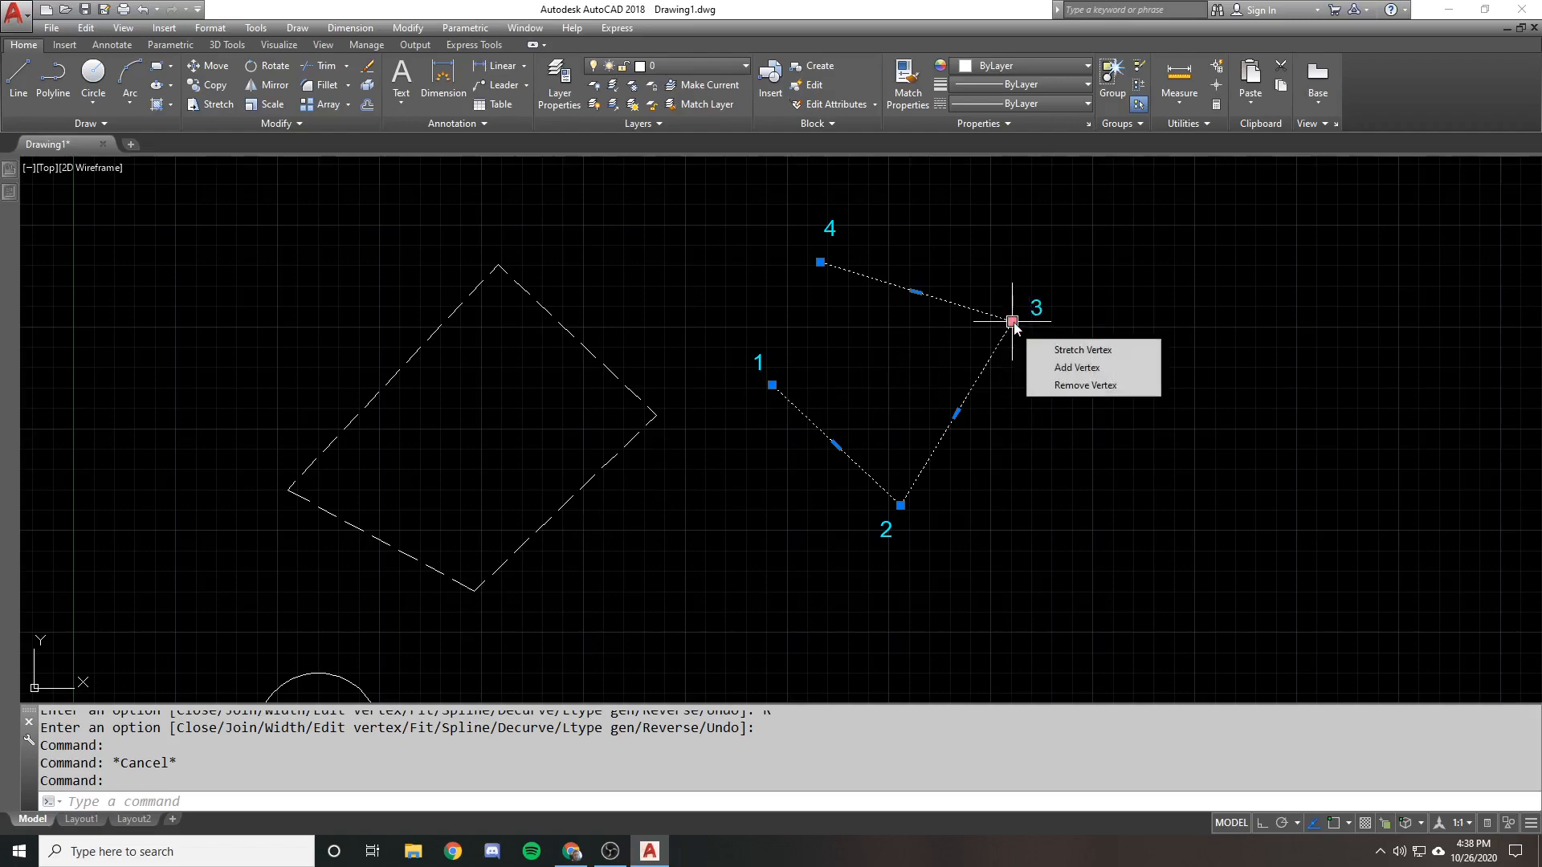
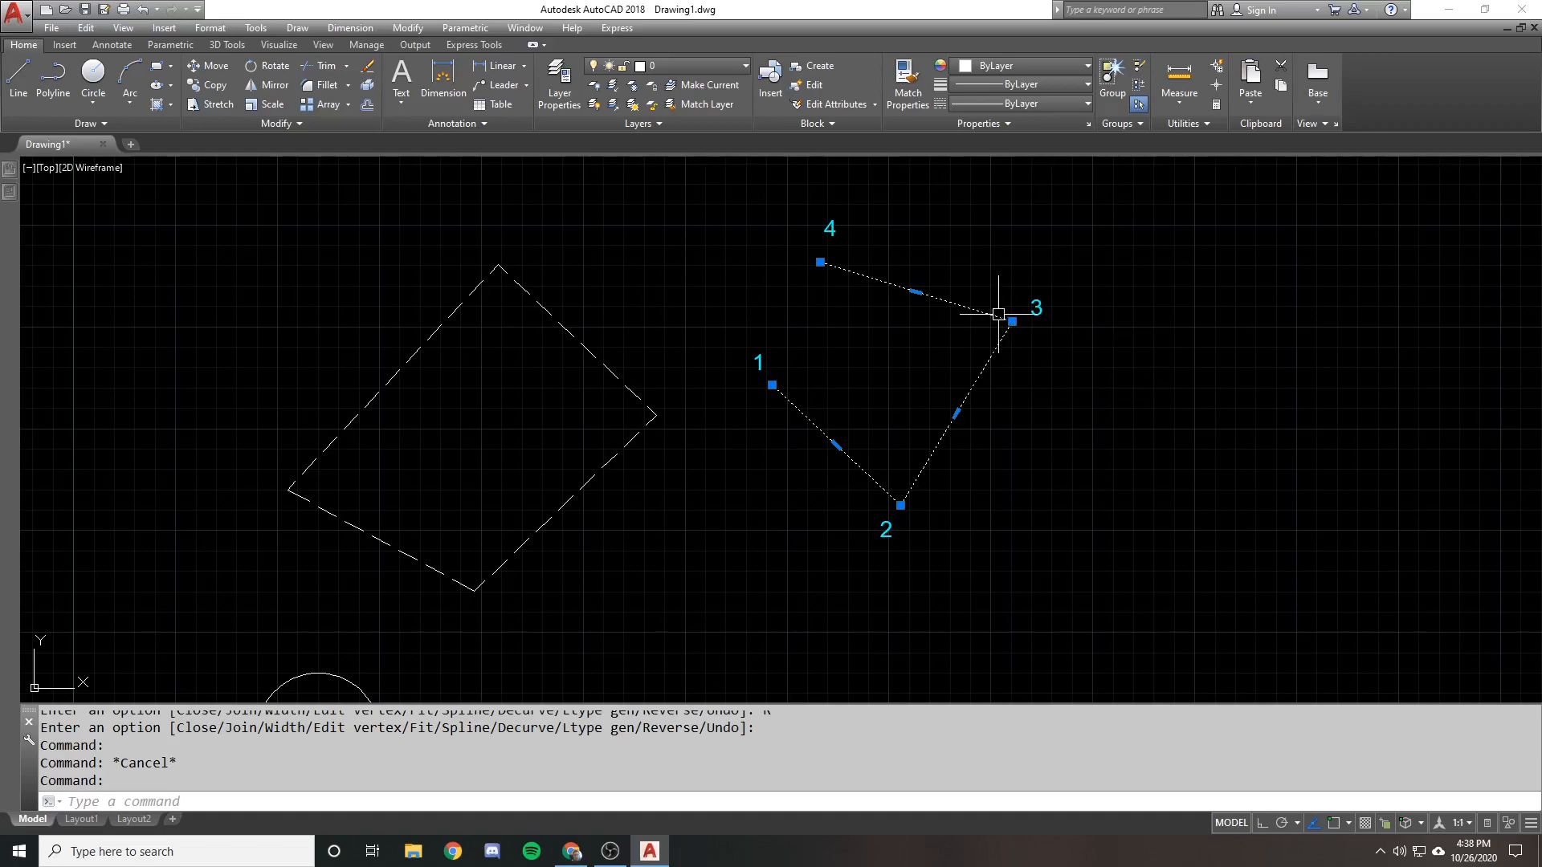
click(1012, 321)
click(1027, 349)
click(1029, 351)
key(Escape)
mouse_move(1029, 352)
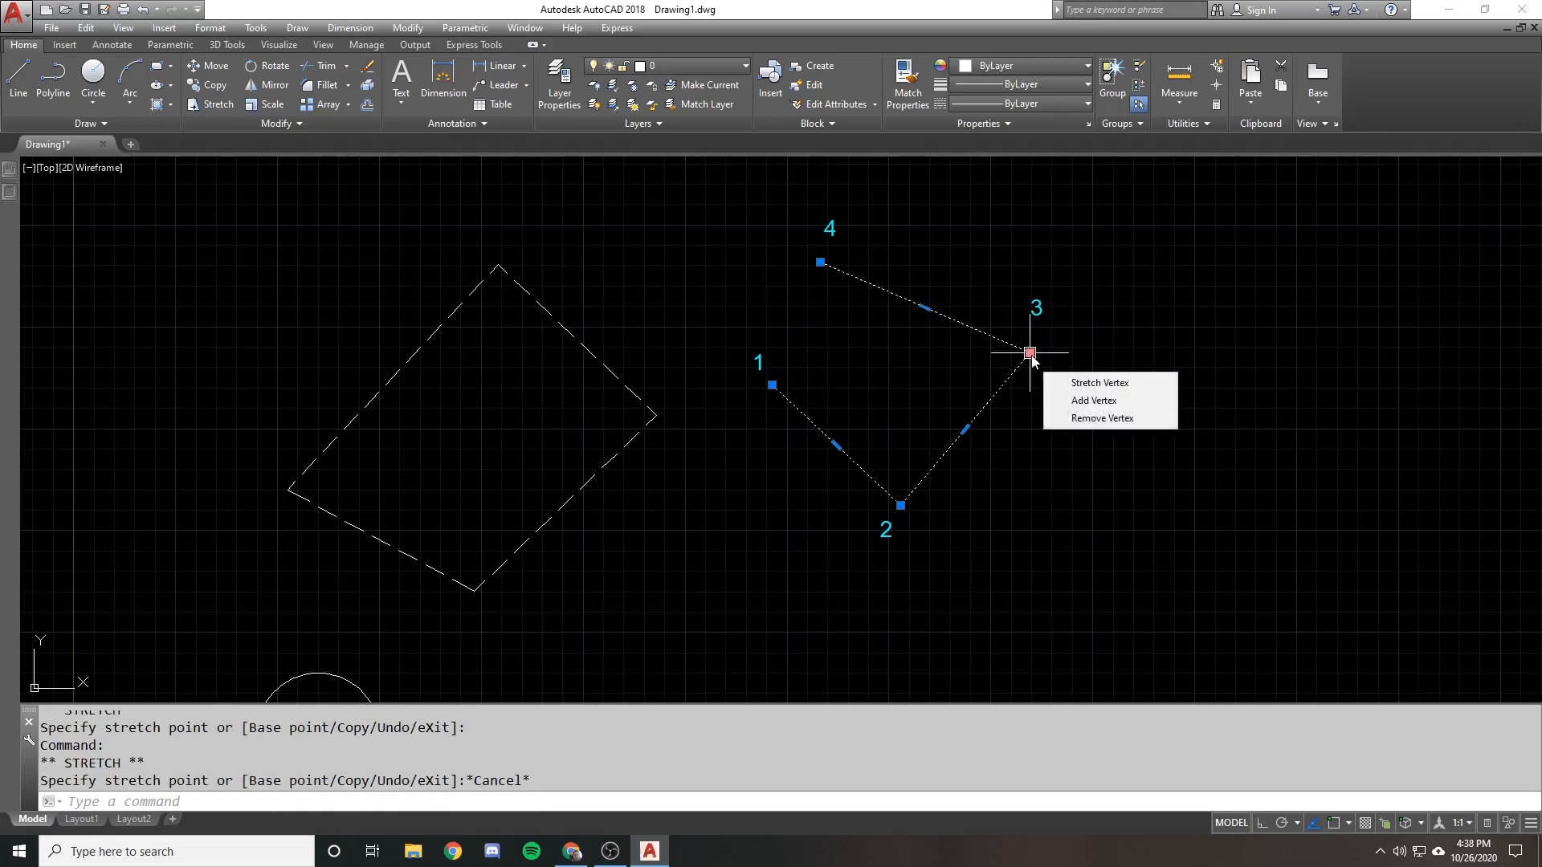
click(1061, 381)
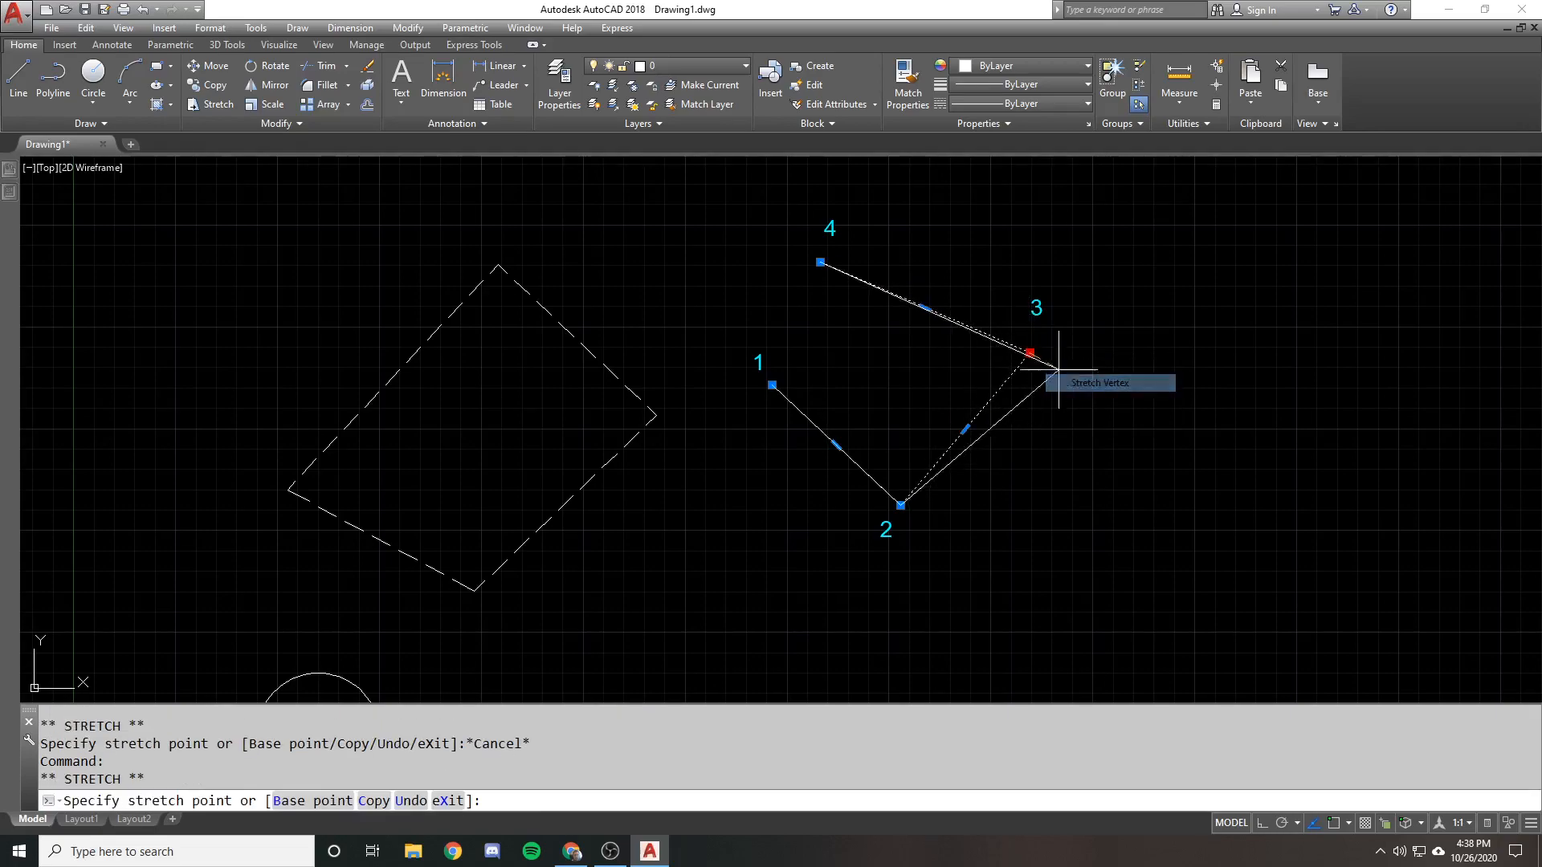
click(986, 354)
click(986, 354)
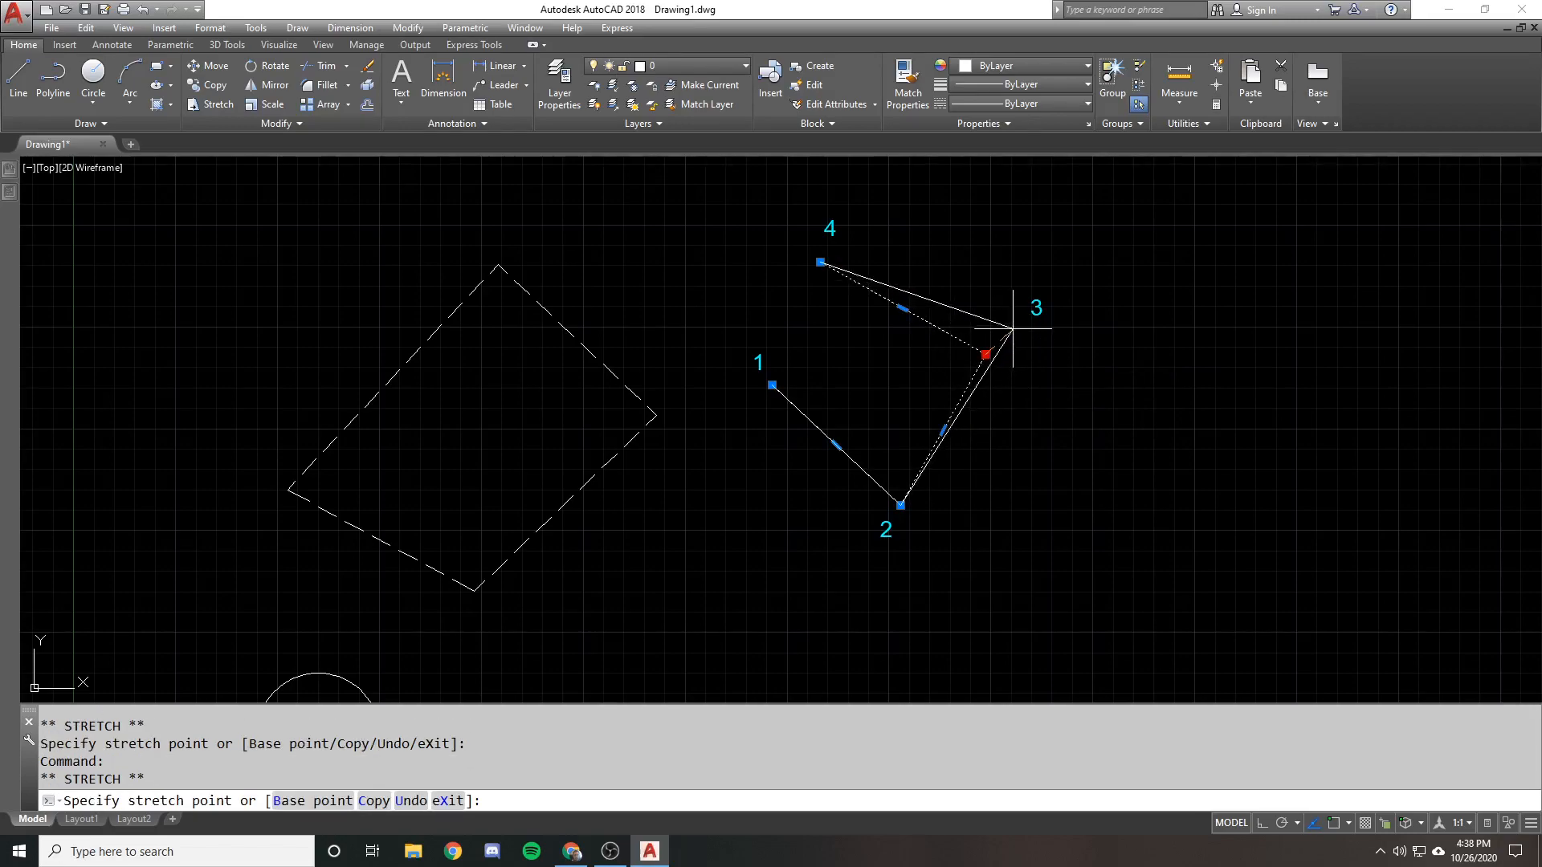
click(1013, 328)
Try adding a vertex from the corner at label 3, placing it outside the segment toward label 2, and undo the addition
mouse_move(1013, 328)
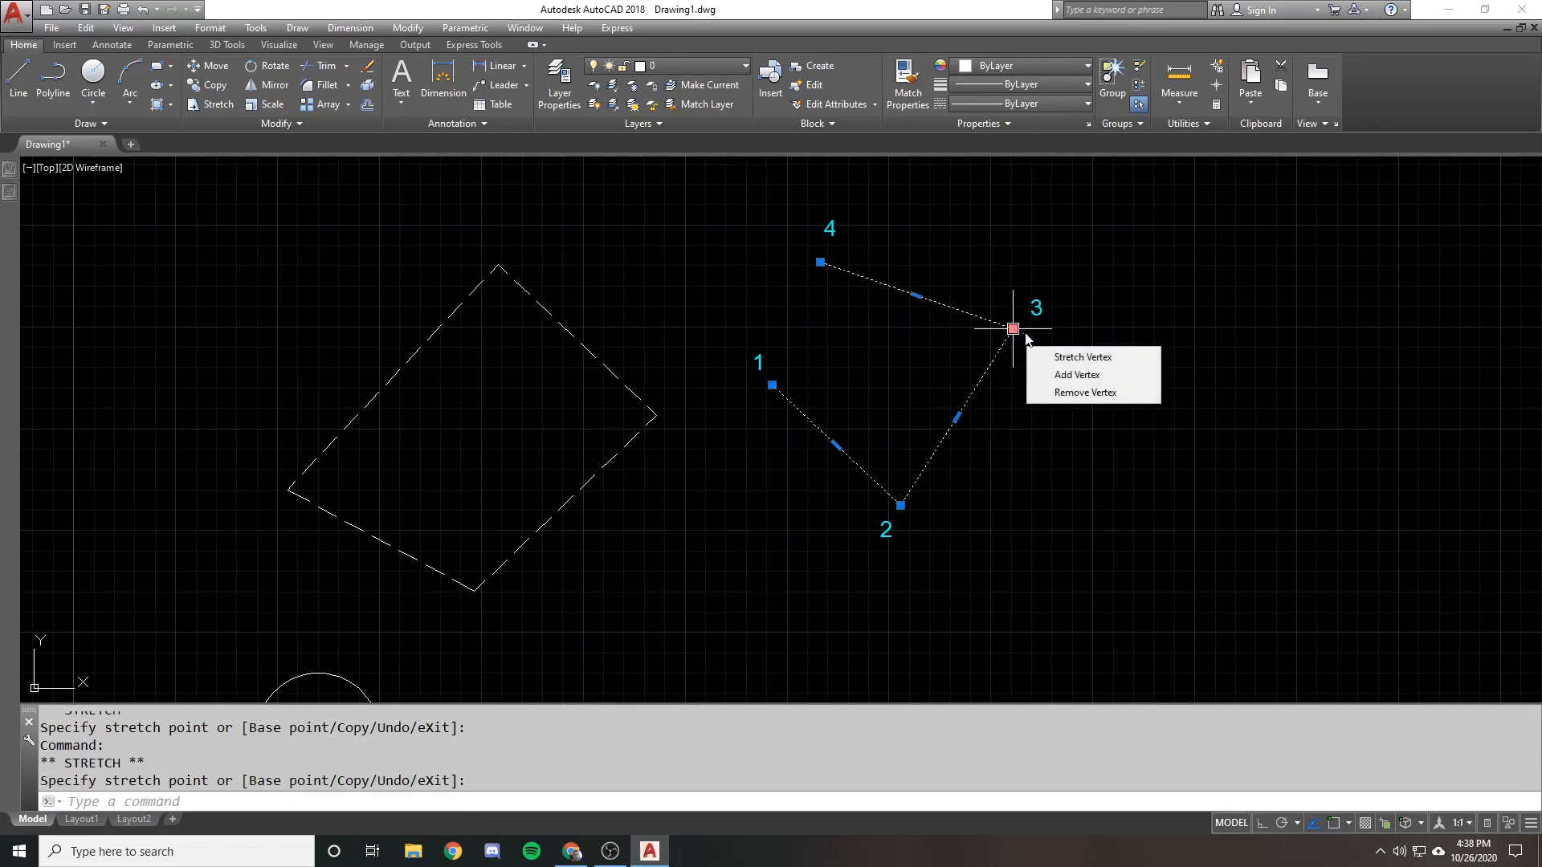
click(1060, 375)
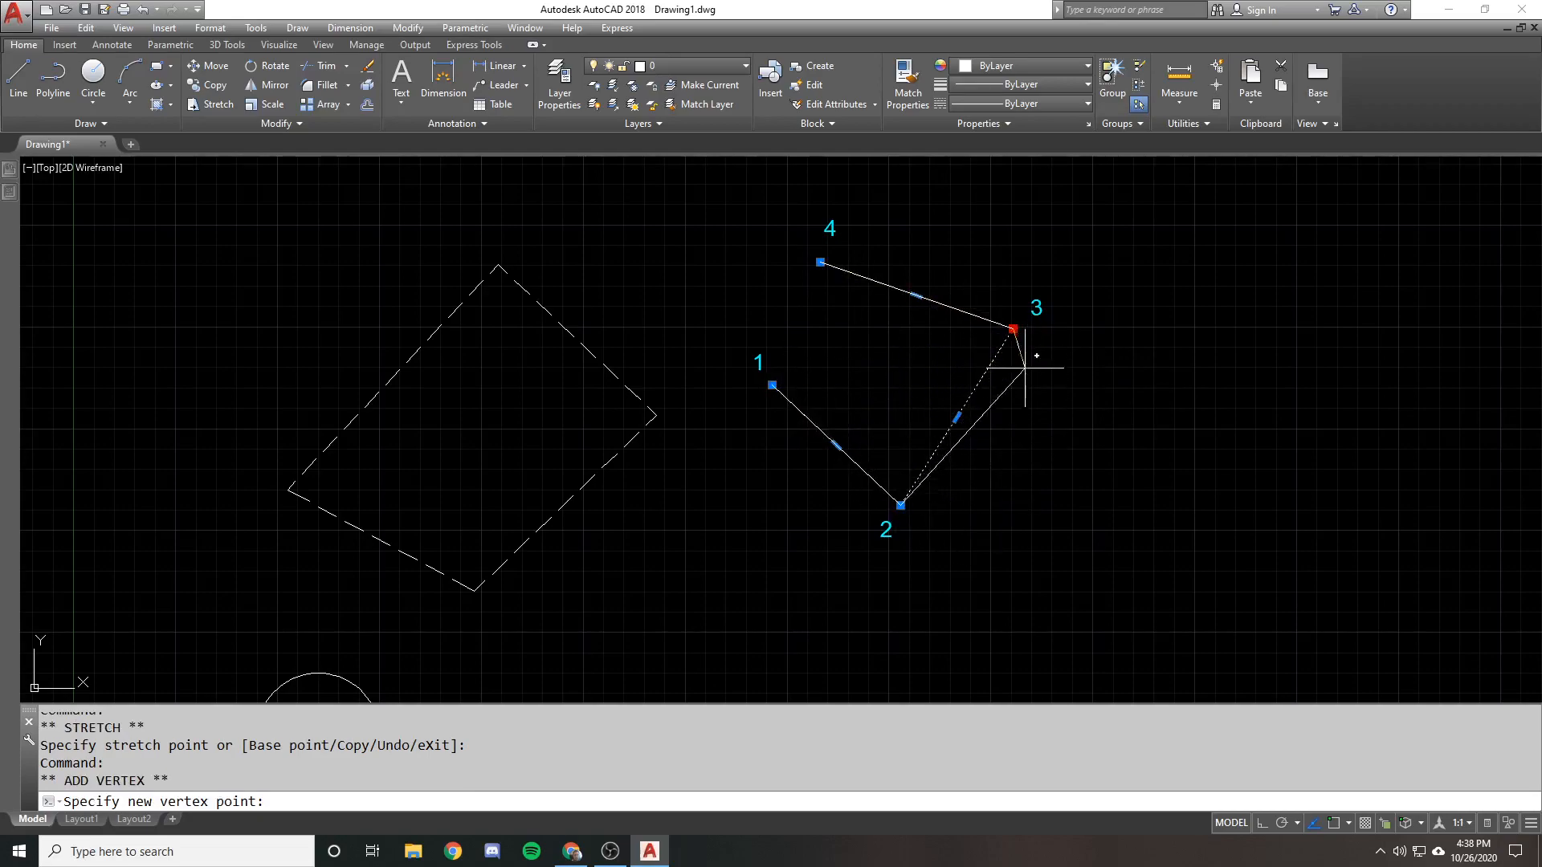
key(Escape)
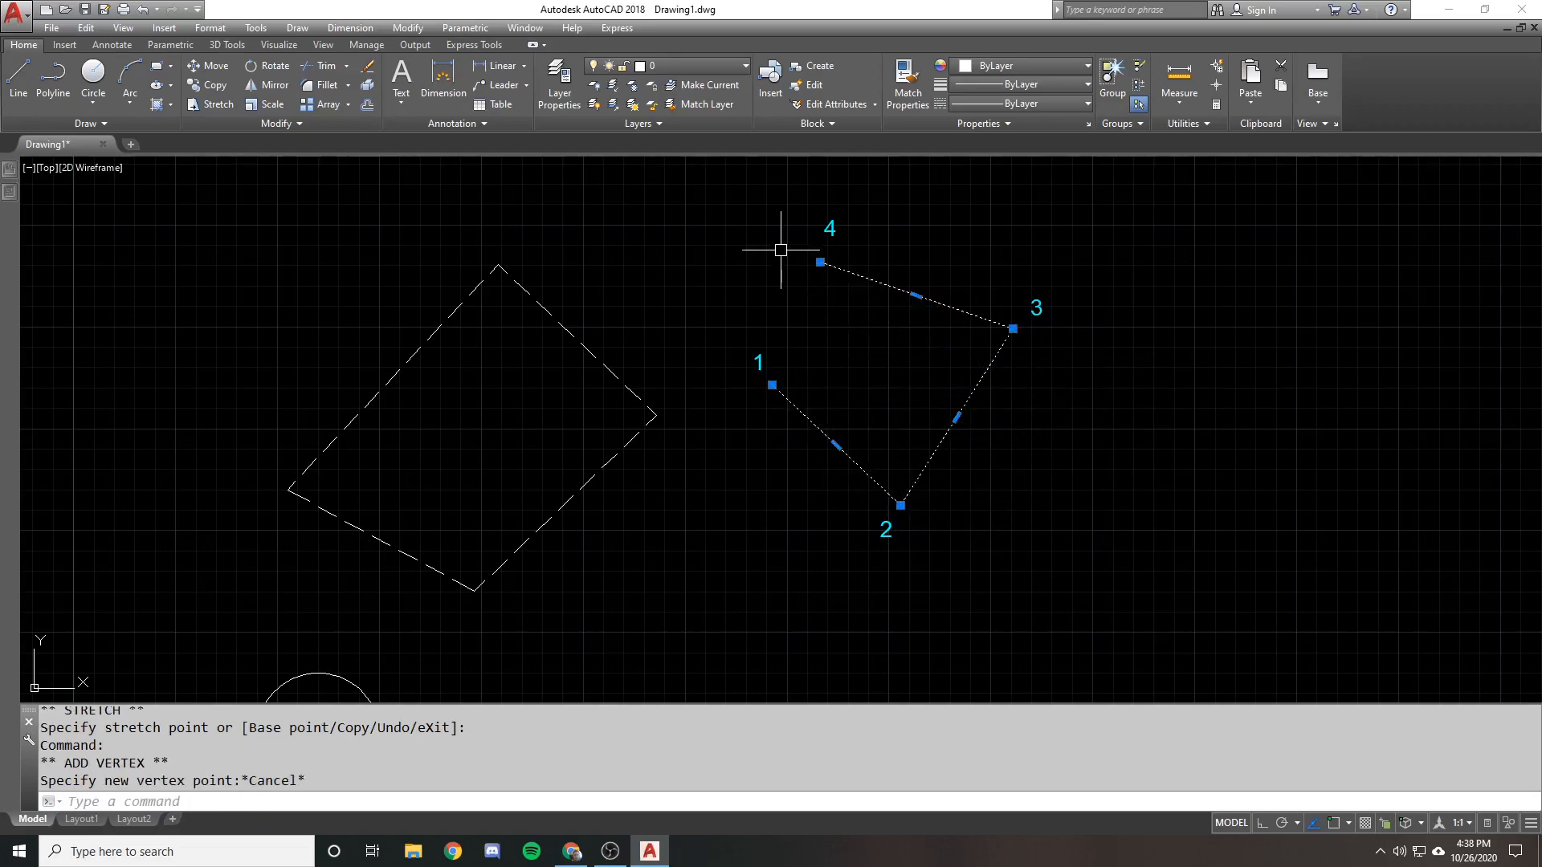
mouse_move(1011, 324)
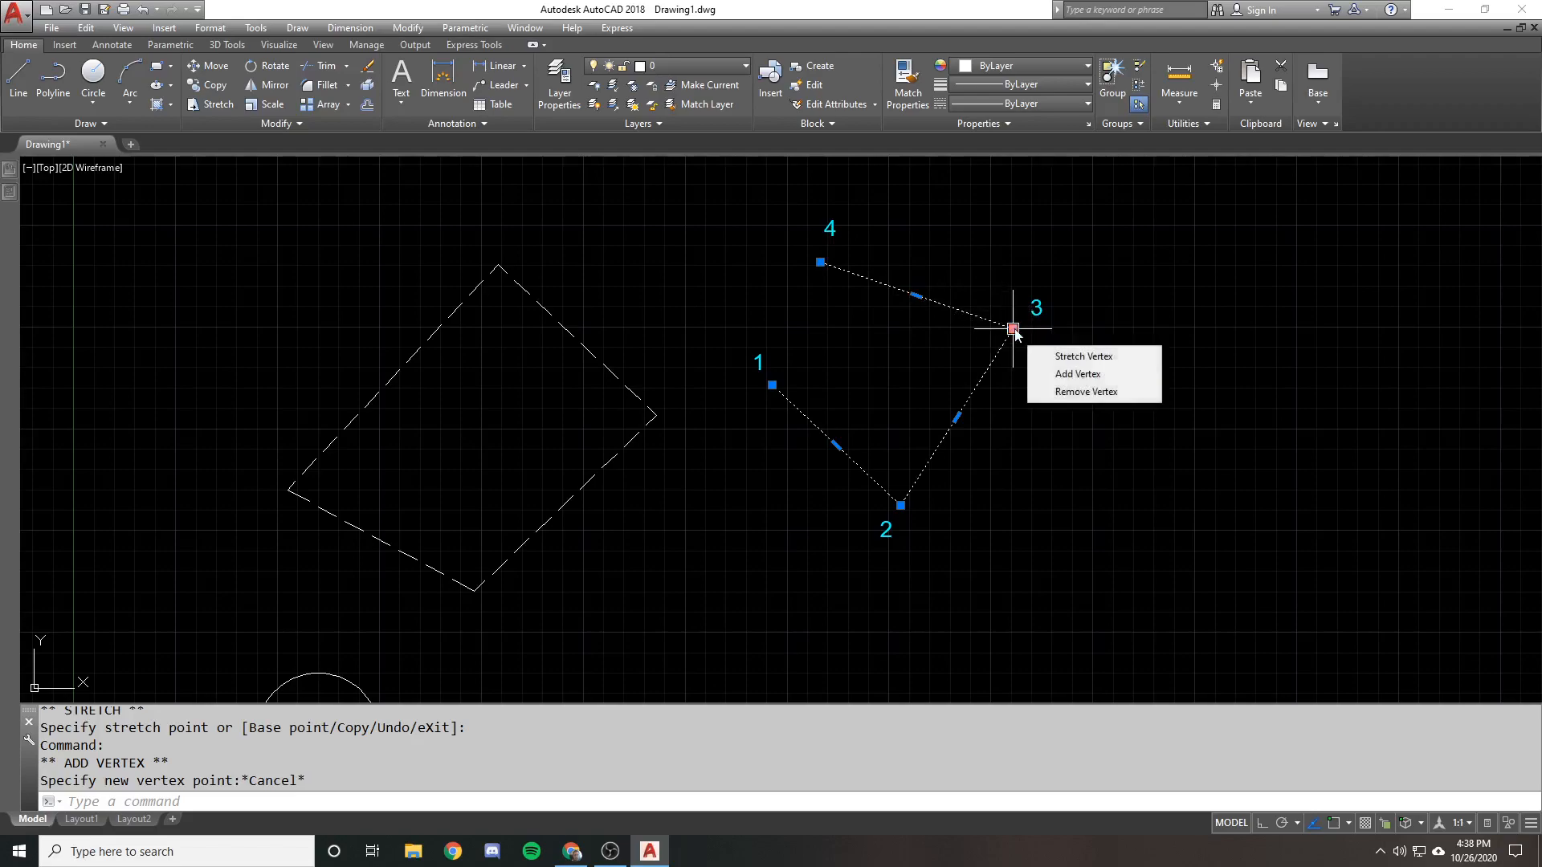
click(1052, 374)
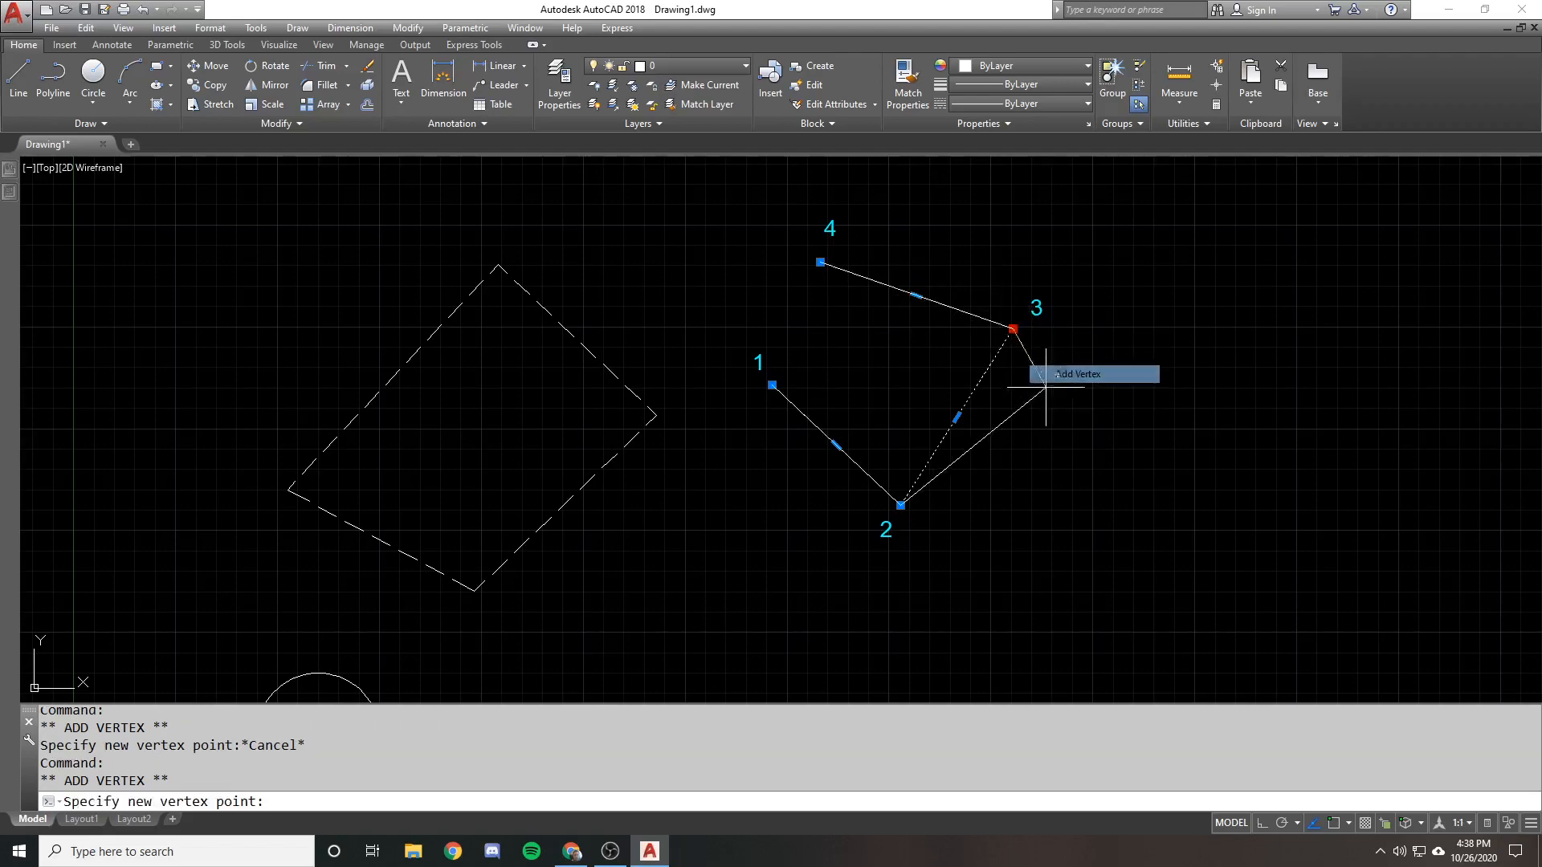
click(1032, 451)
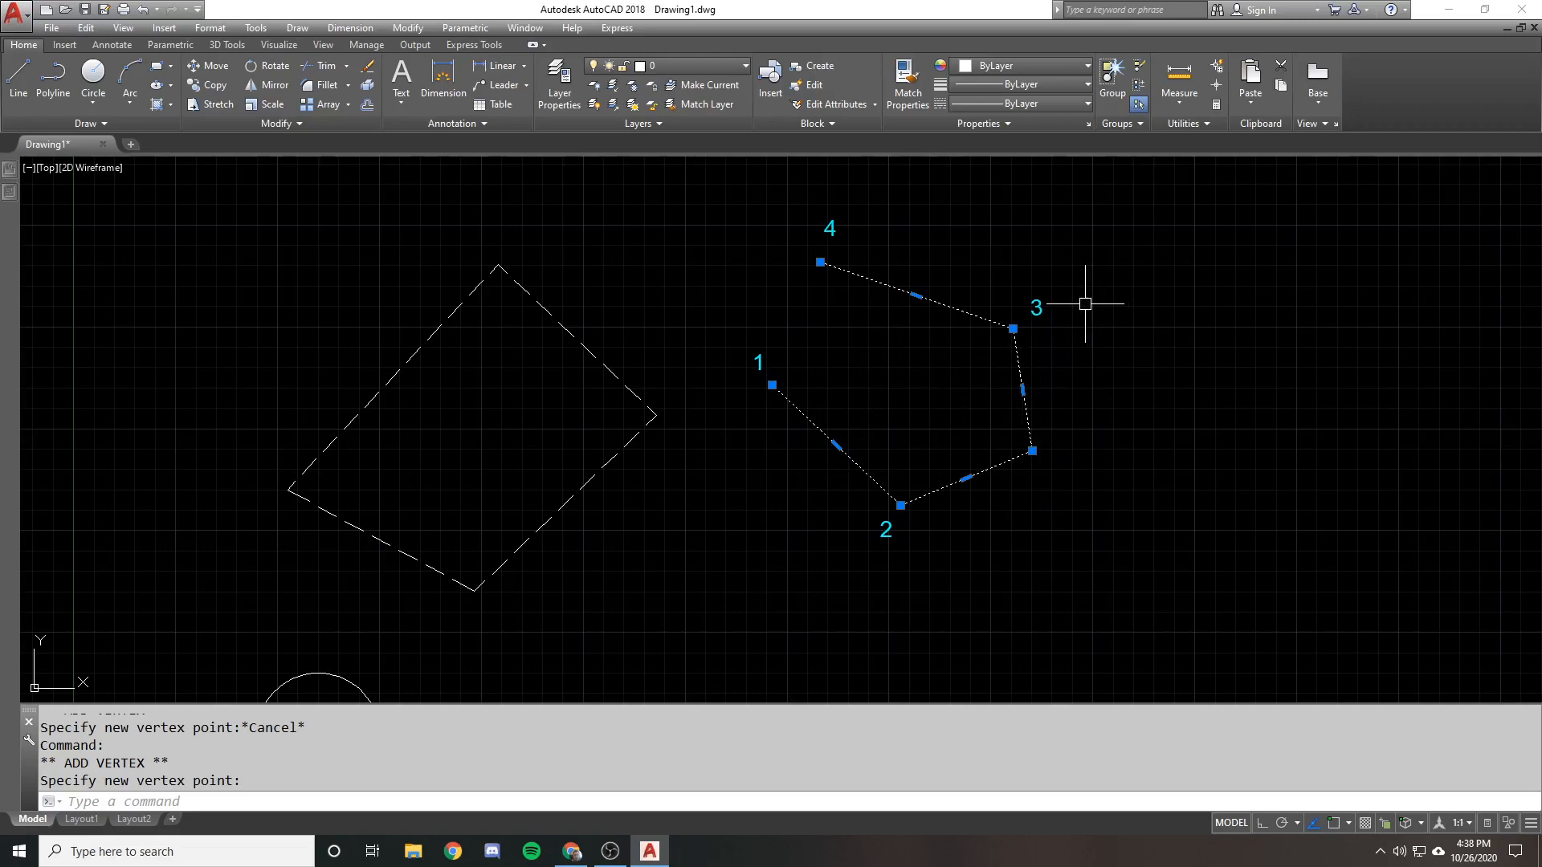
text(u)
key(Return)
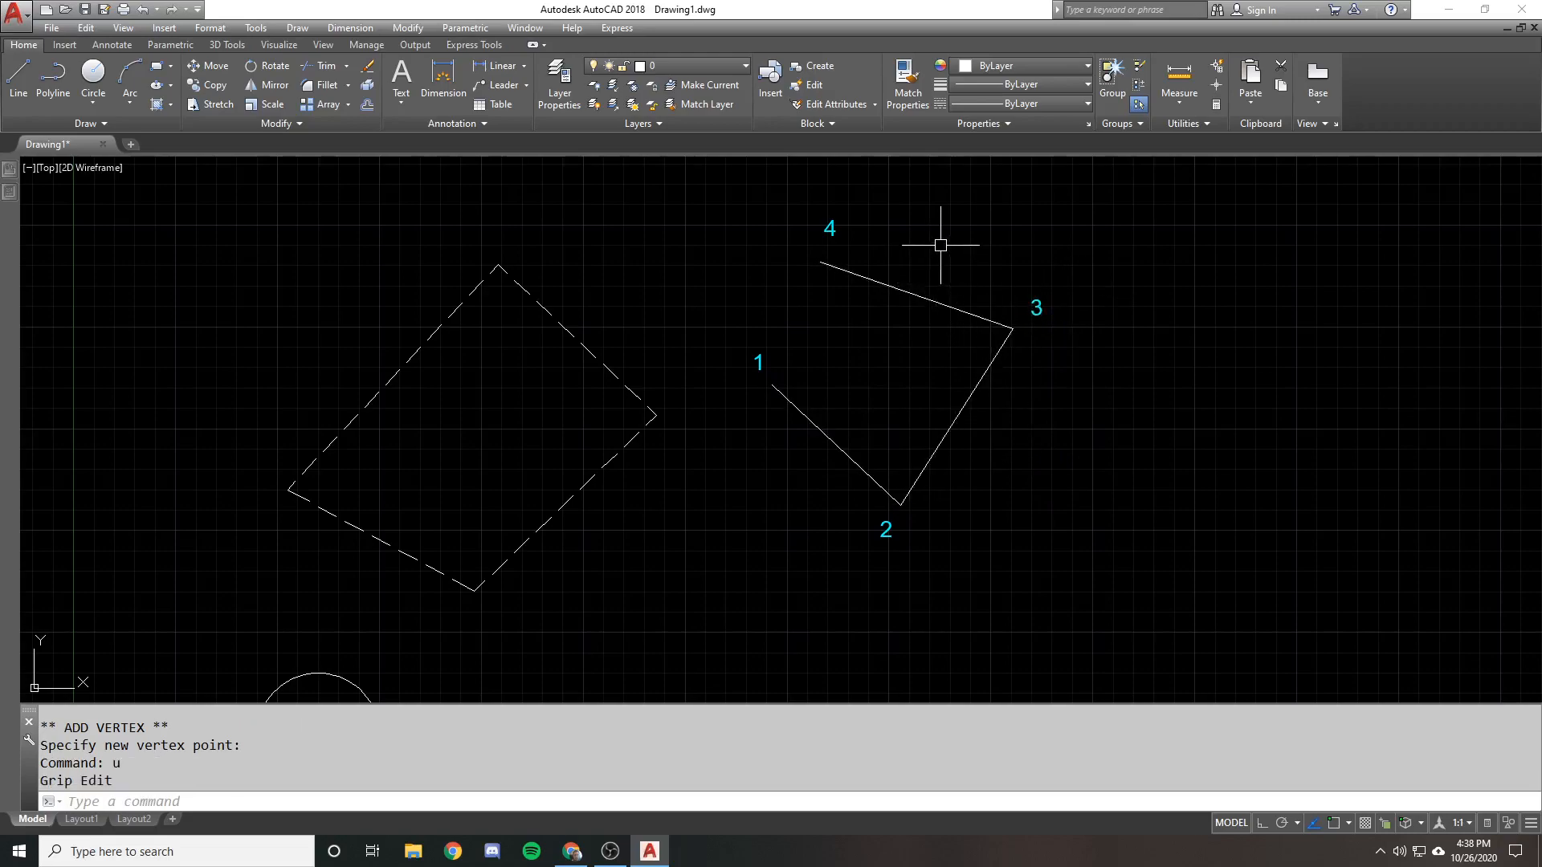
text(cc)
key(Return)
click(1038, 304)
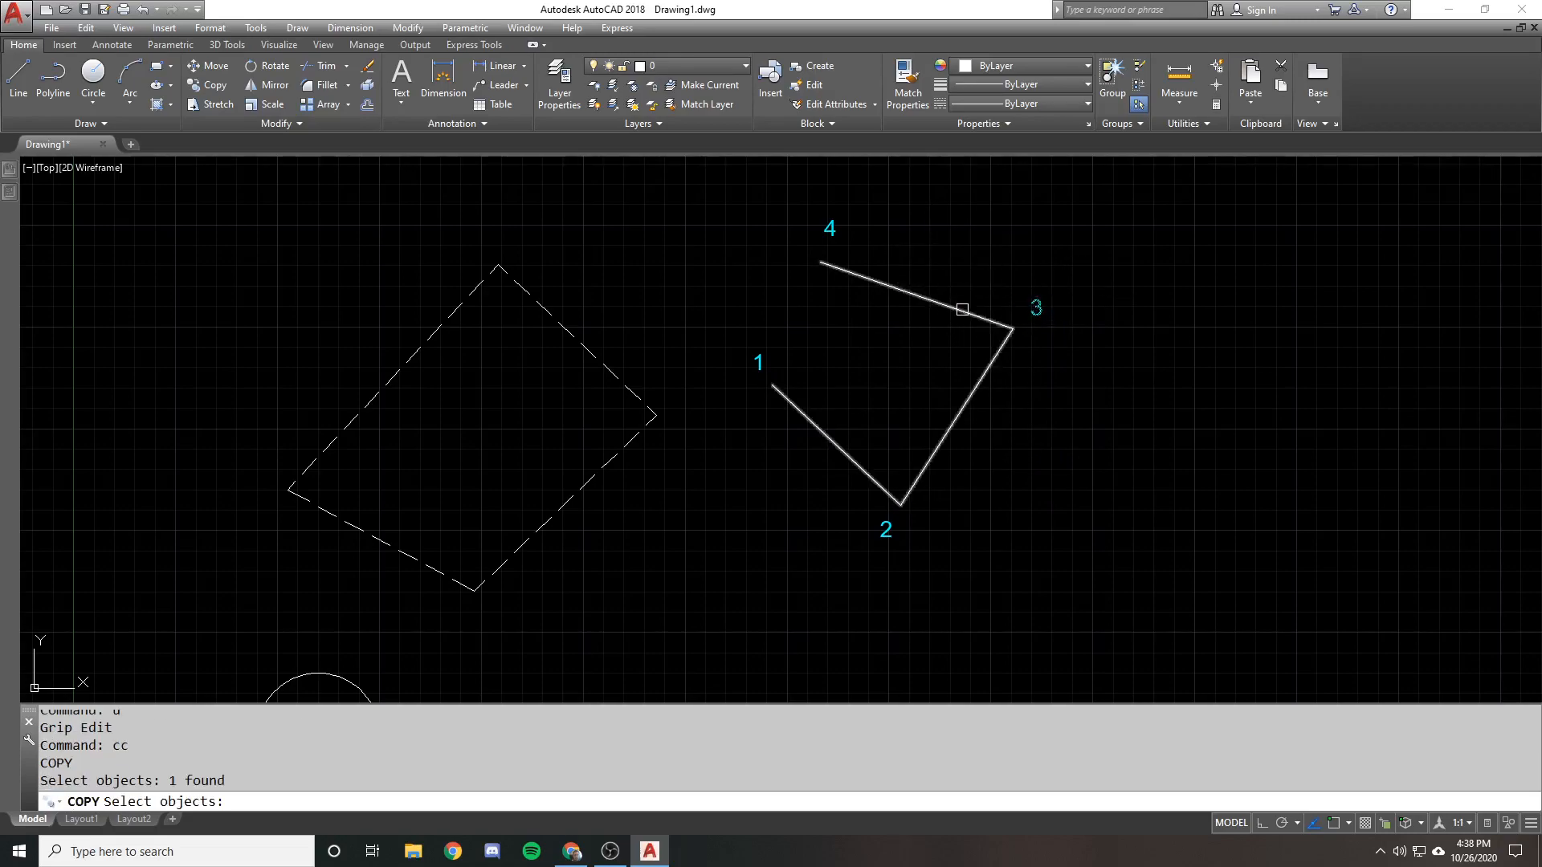
key(Escape)
Reverse the numbered polyline's direction again with the polyline edit command
click(961, 310)
text(pe)
key(Return)
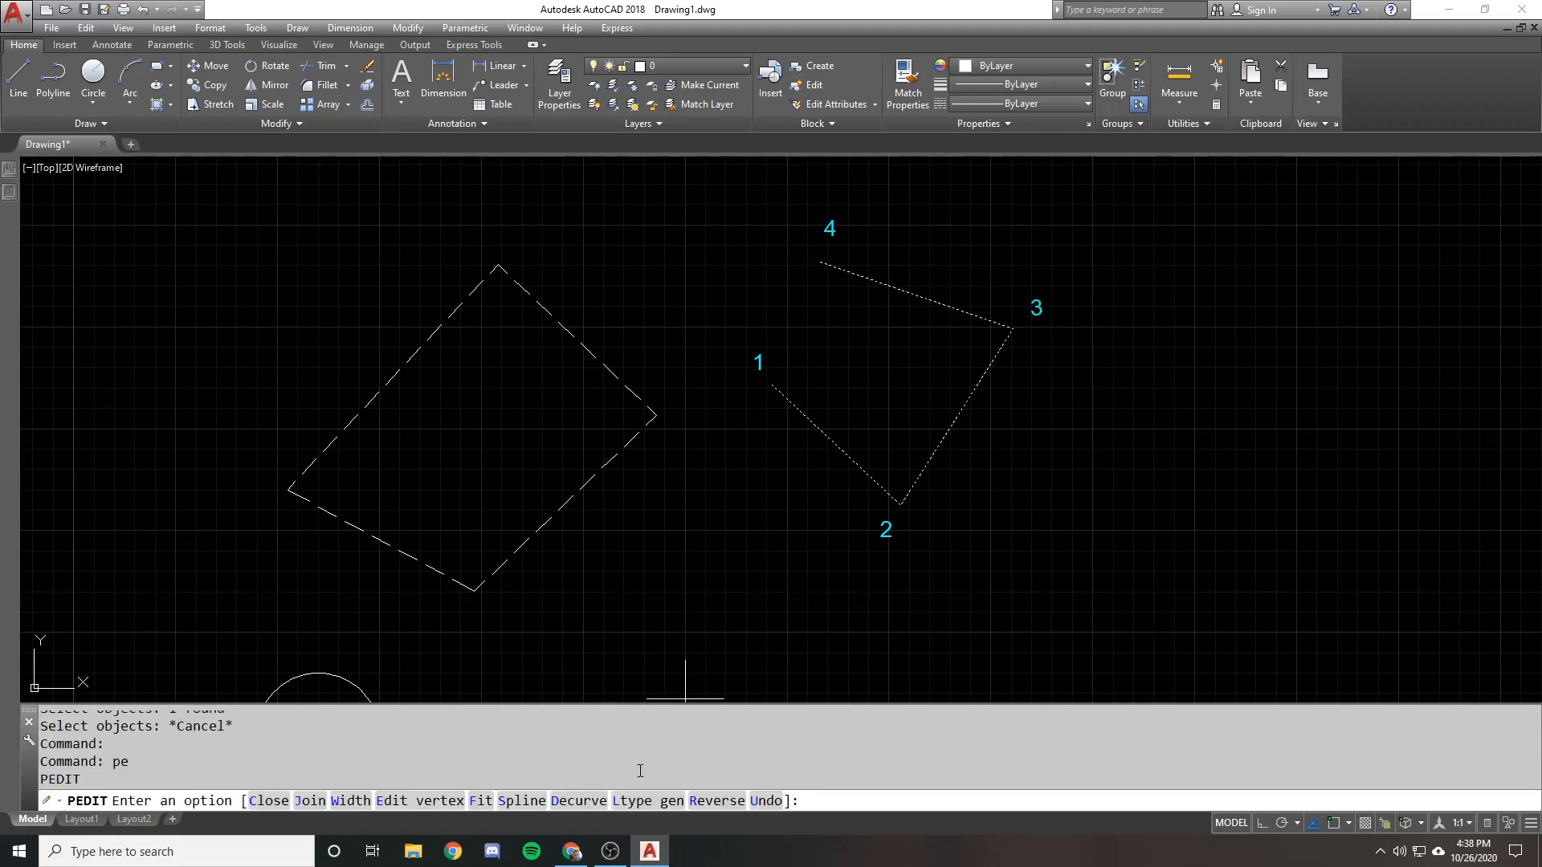
click(716, 800)
key(Return)
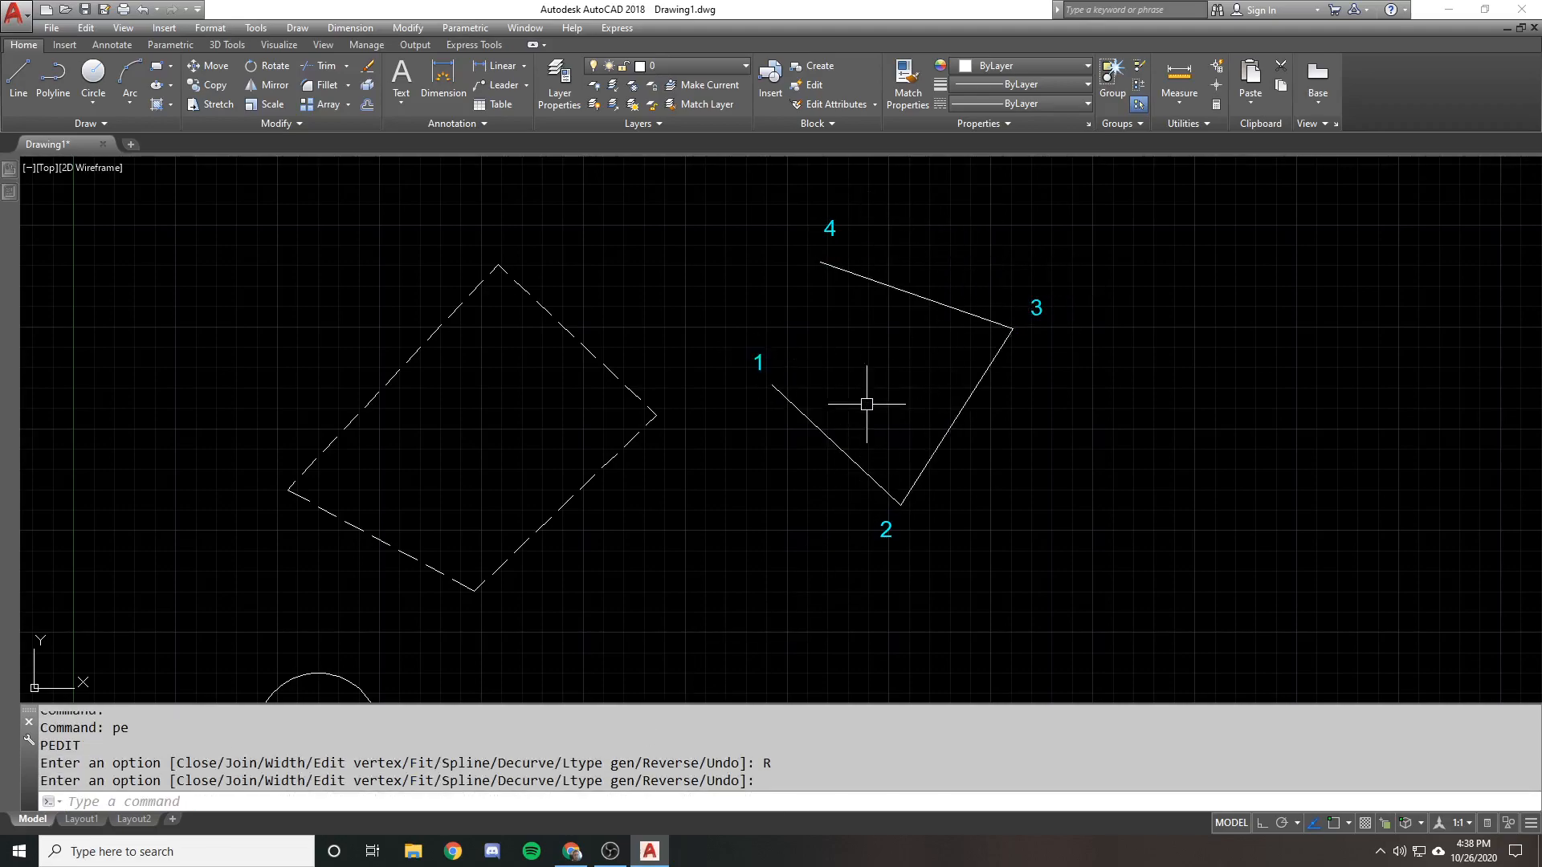
Copy the number label 2 to a spot beside the segment between labels 1 and 2
text(co)
key(Return)
click(883, 534)
key(Return)
click(887, 527)
click(805, 478)
key(Return)
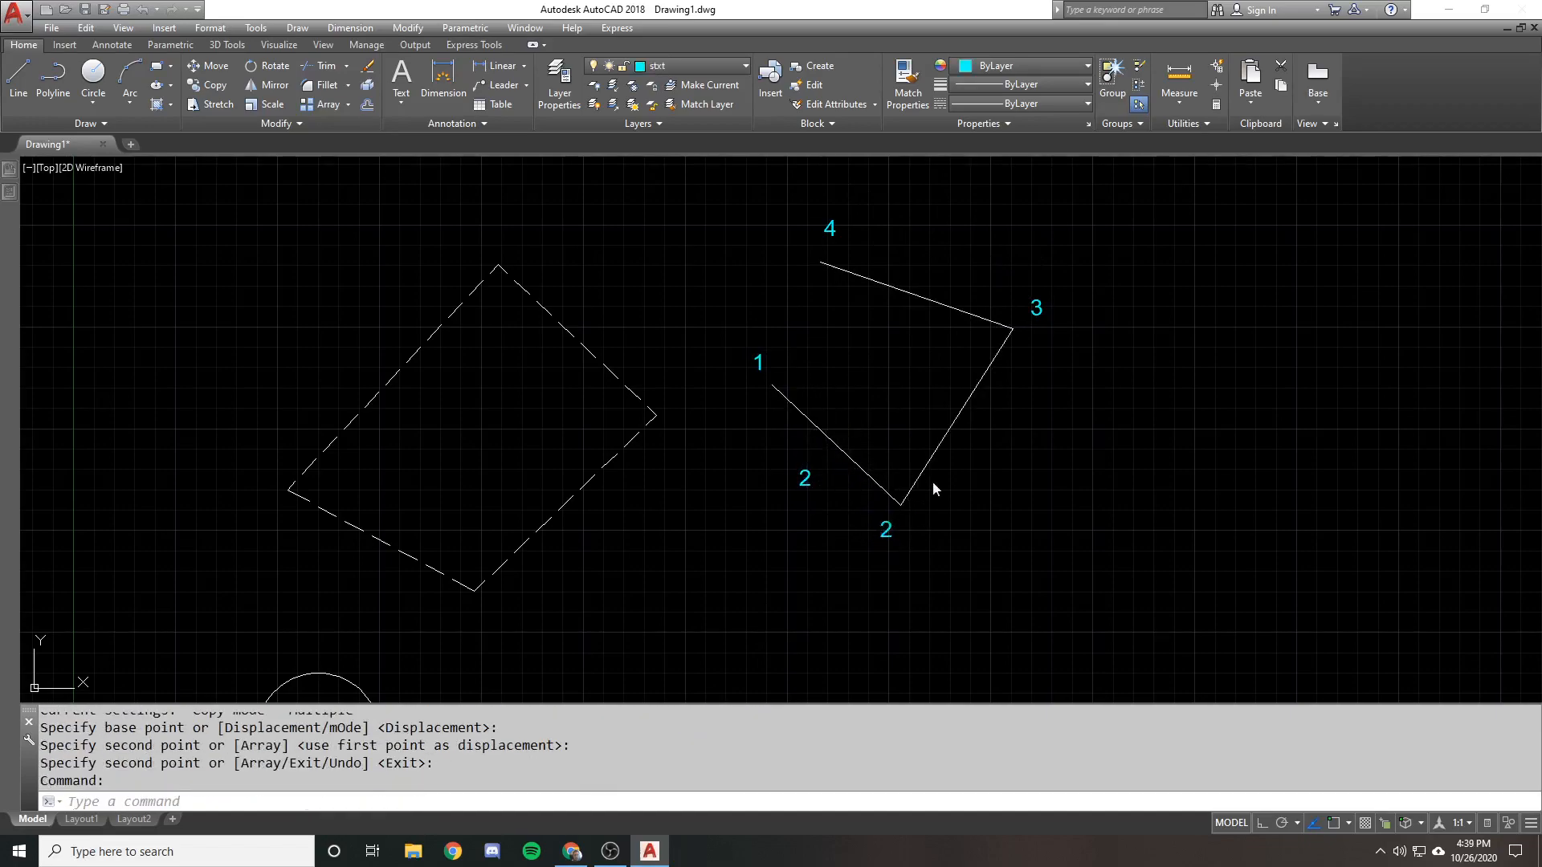
Change the number label under the polyline's lowest corner to 3
double_click(886, 528)
text(3)
key(Return)
key(Return)
Copy the number label 3 from the upper right corner to a spot beside the middle segment
text(co)
key(Return)
click(1037, 306)
key(Return)
click(1037, 306)
click(984, 435)
key(Return)
Renumber the copied label beside the middle segment as 4, the upper right corner's as 5 and the upper end's as 6
double_click(985, 434)
text(4)
key(Return)
text(5)
key(Return)
click(830, 230)
text(6)
key(Return)
key(Return)
Move the number label 4 slightly farther outward from the middle segment
text(m)
key(Return)
click(984, 436)
key(Return)
click(1068, 436)
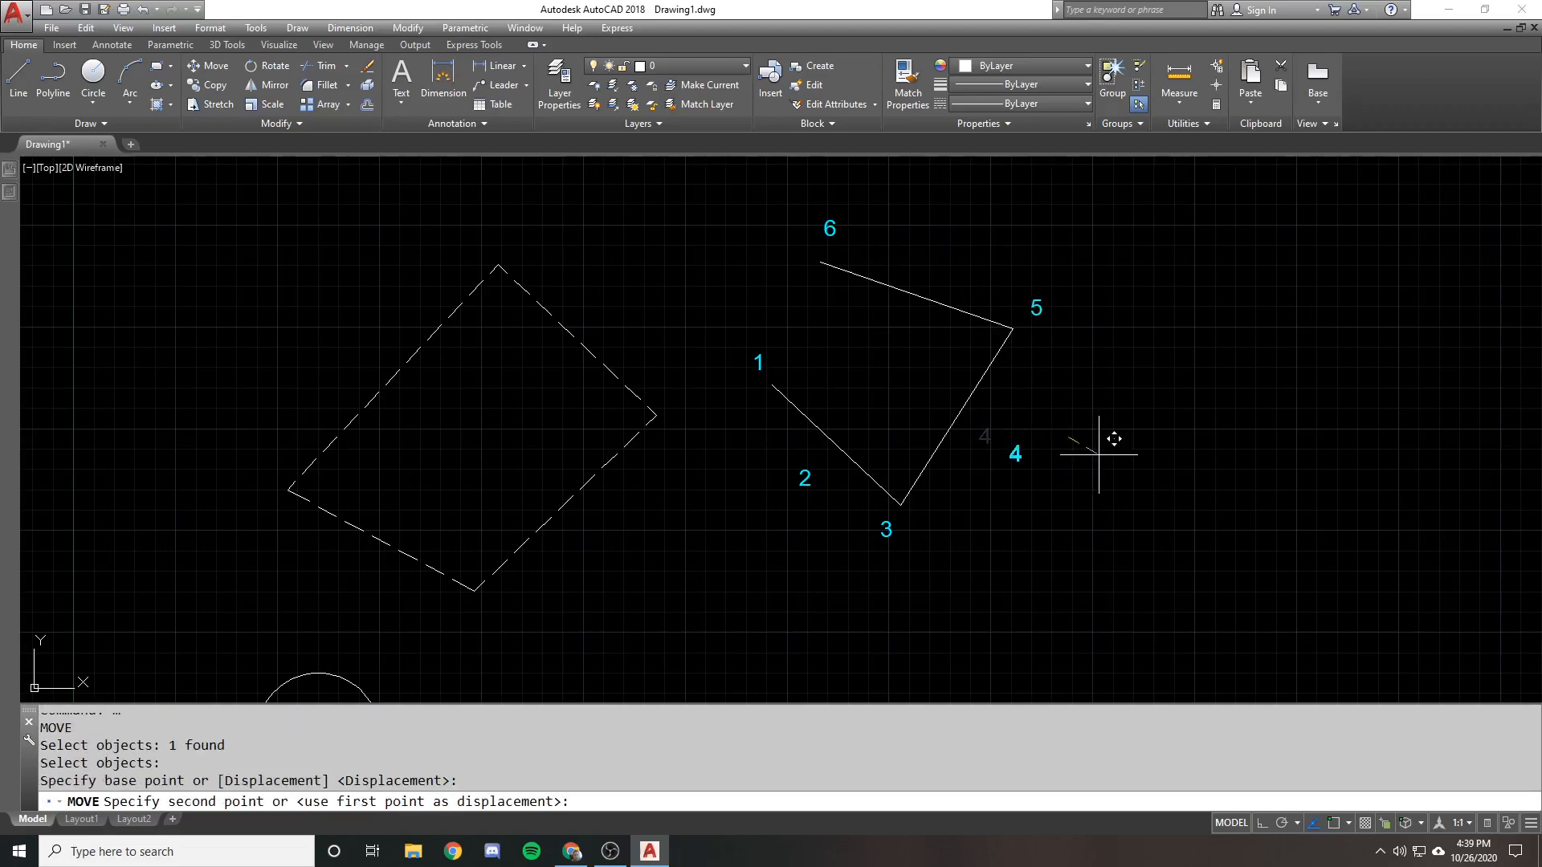
click(1099, 450)
Move the number label 2 slightly farther outward from the segment between labels 1 and 3
key(Return)
click(806, 478)
key(Return)
click(749, 503)
click(724, 511)
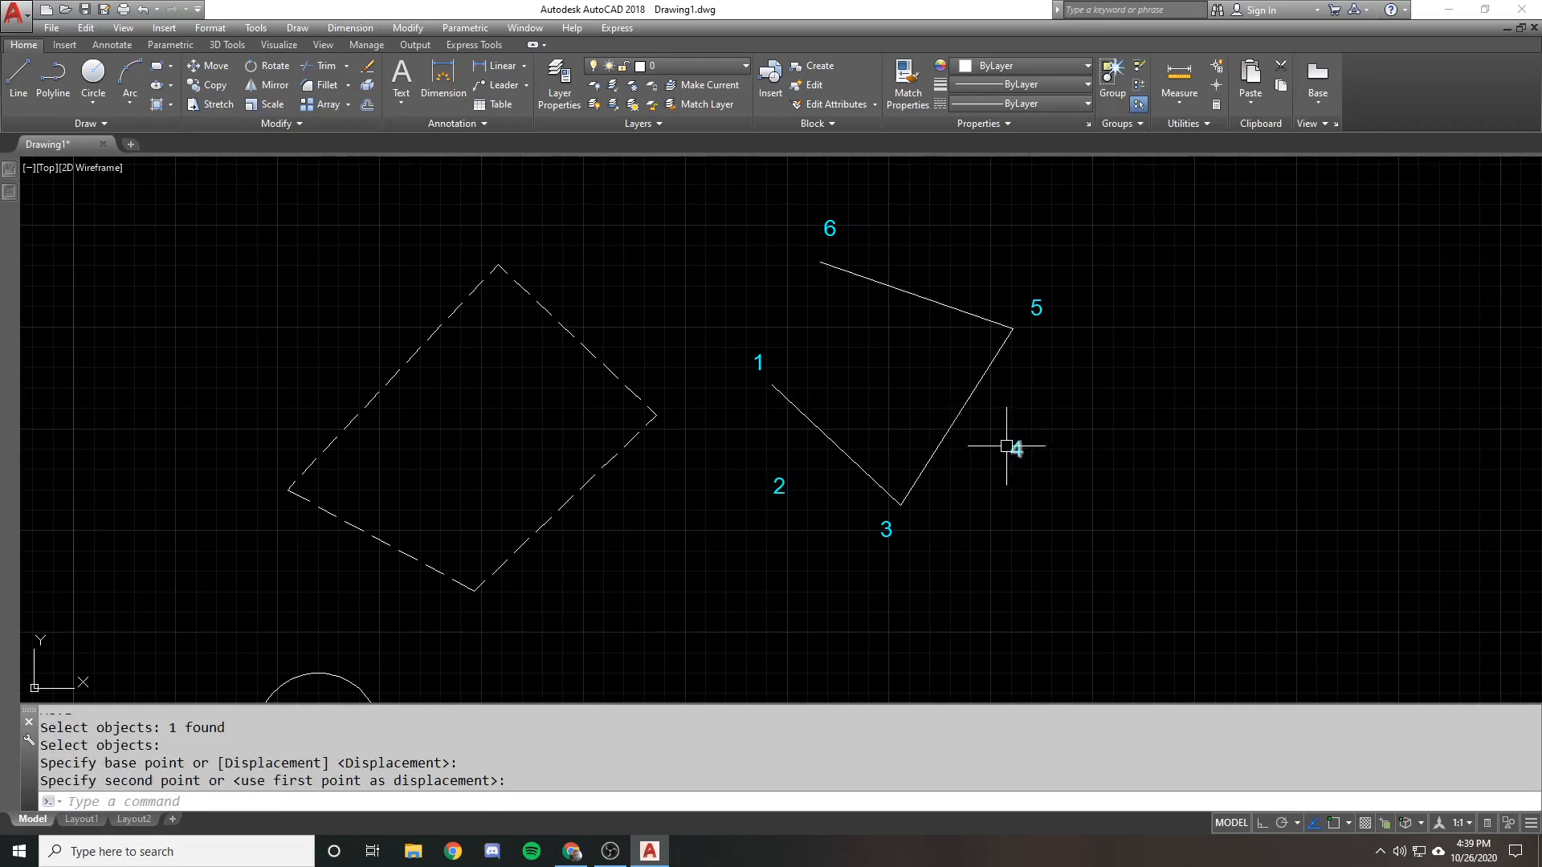
Try adding a vertex from the corner at label 3 and from the corner at label 5, cancelling both placements
click(952, 403)
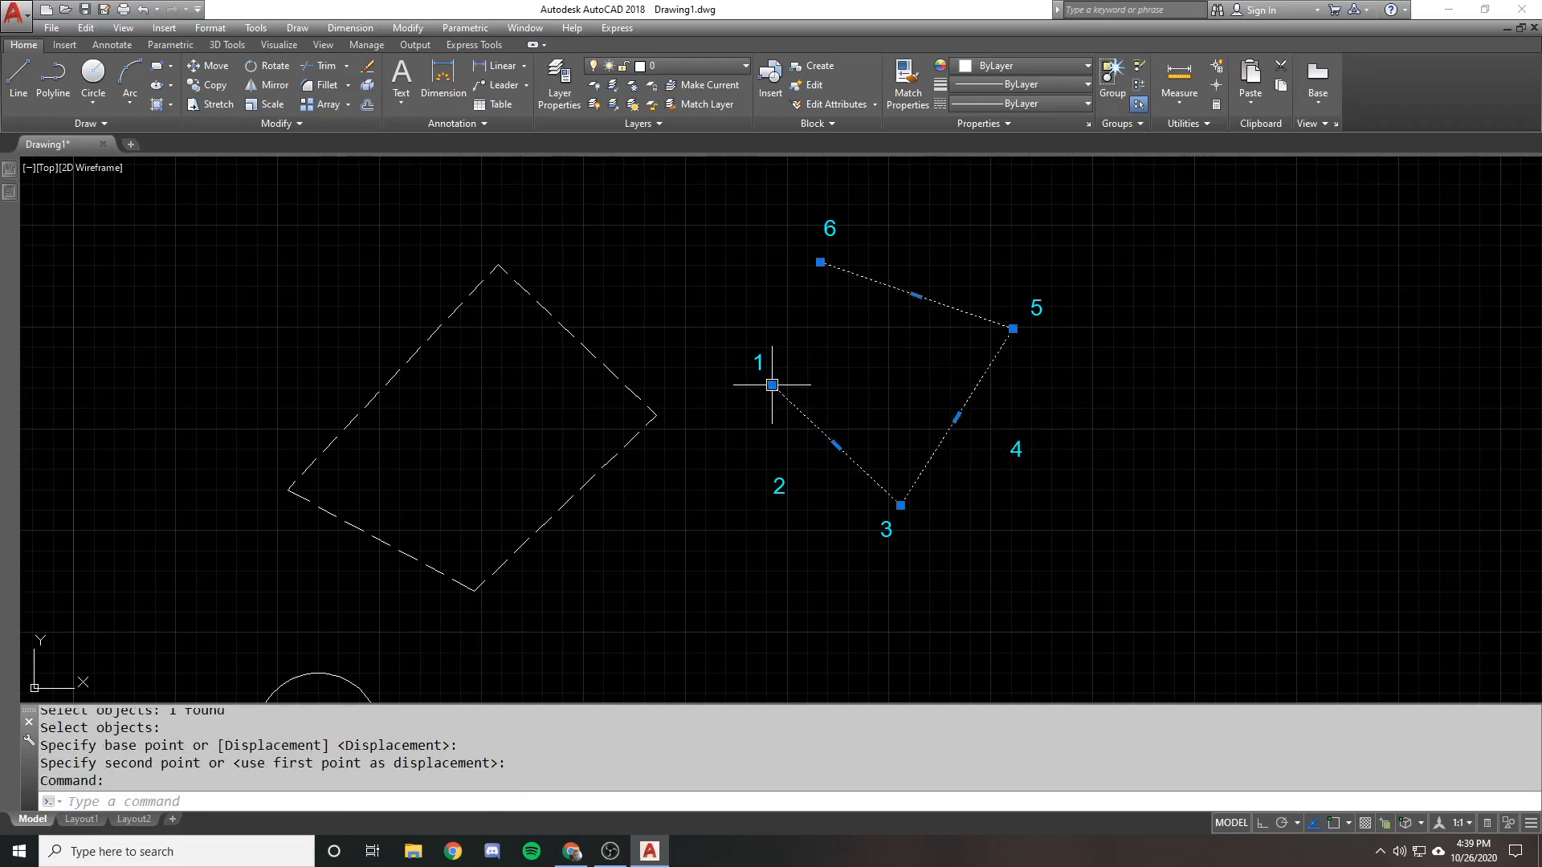
mouse_move(900, 505)
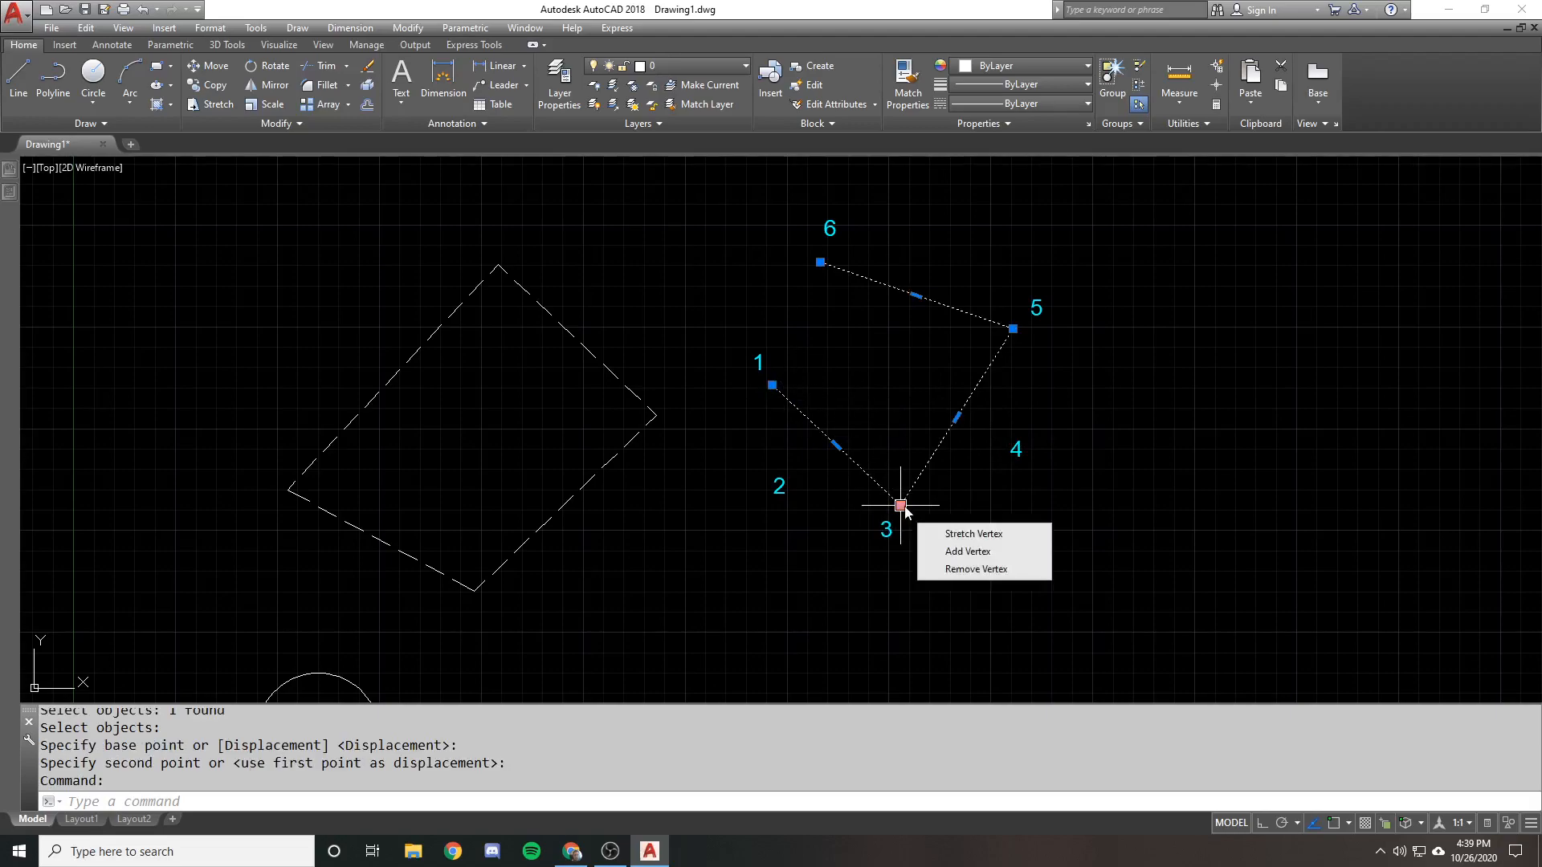
click(961, 551)
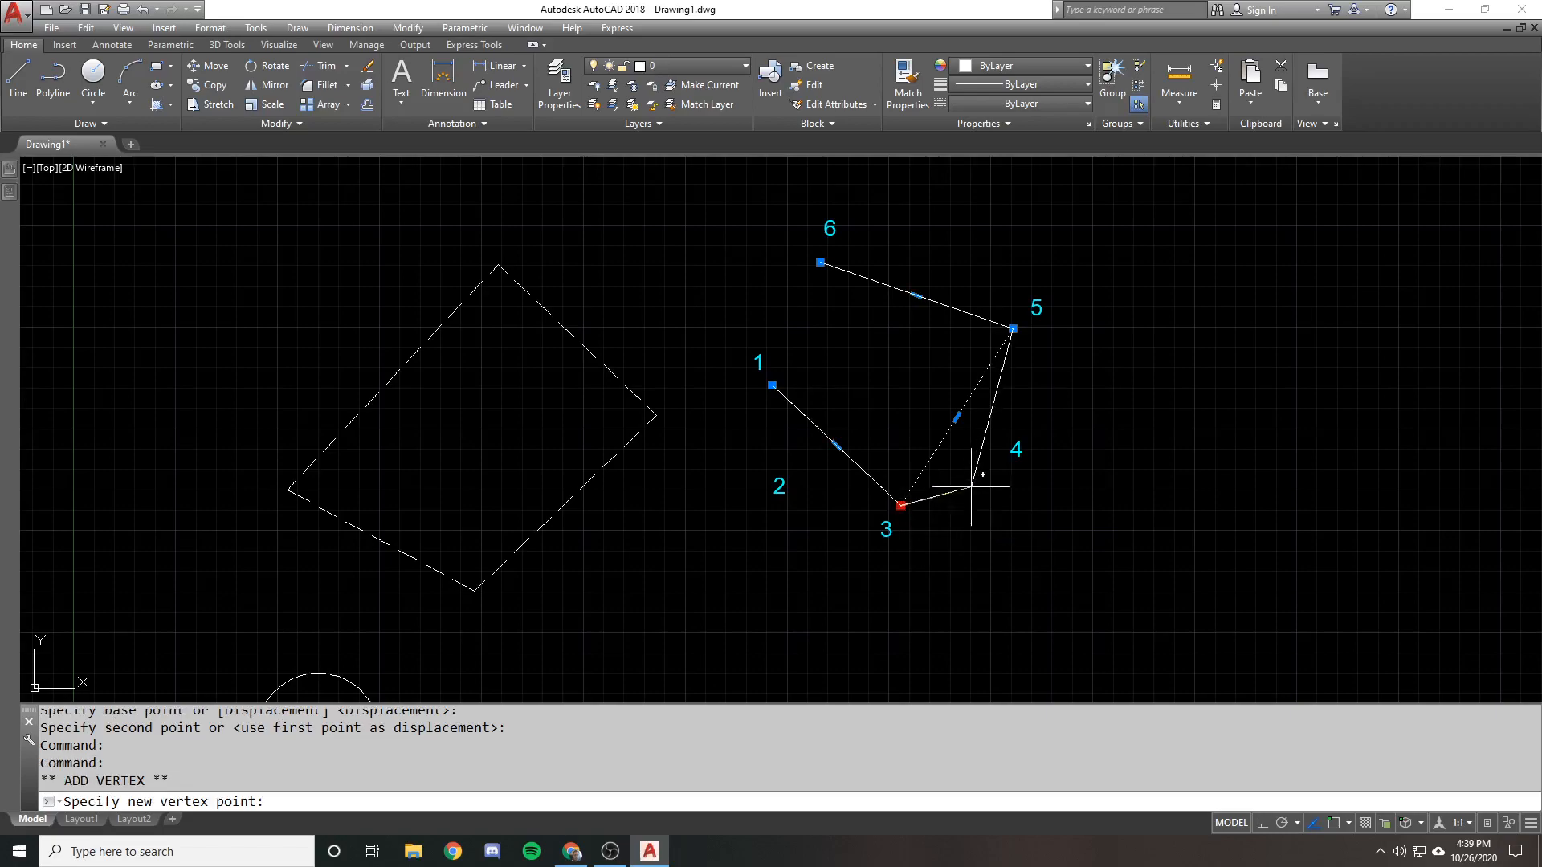
key(Escape)
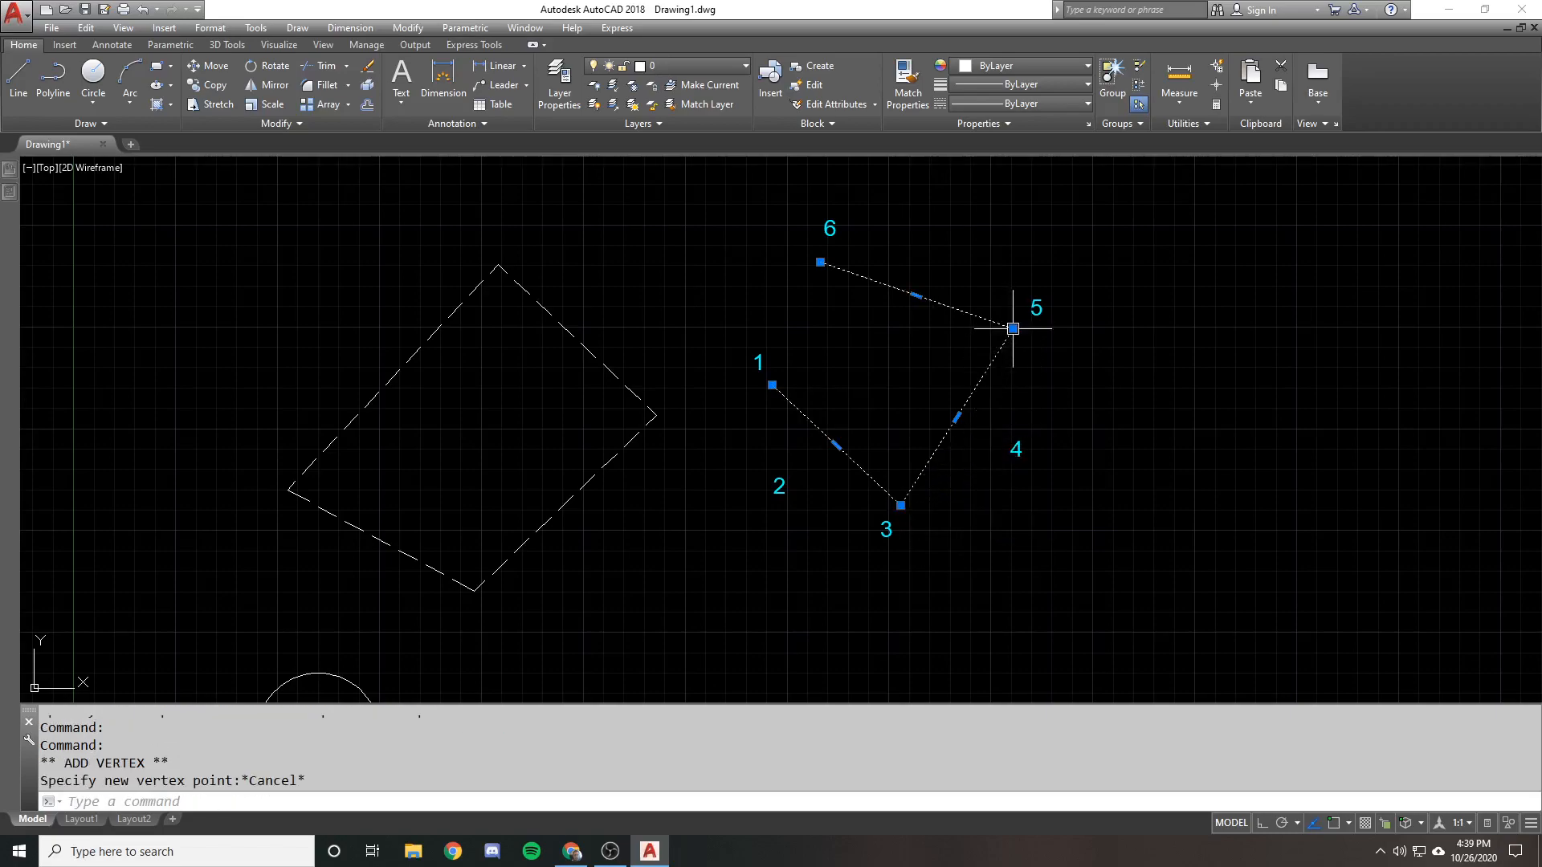
mouse_move(1012, 328)
click(1075, 377)
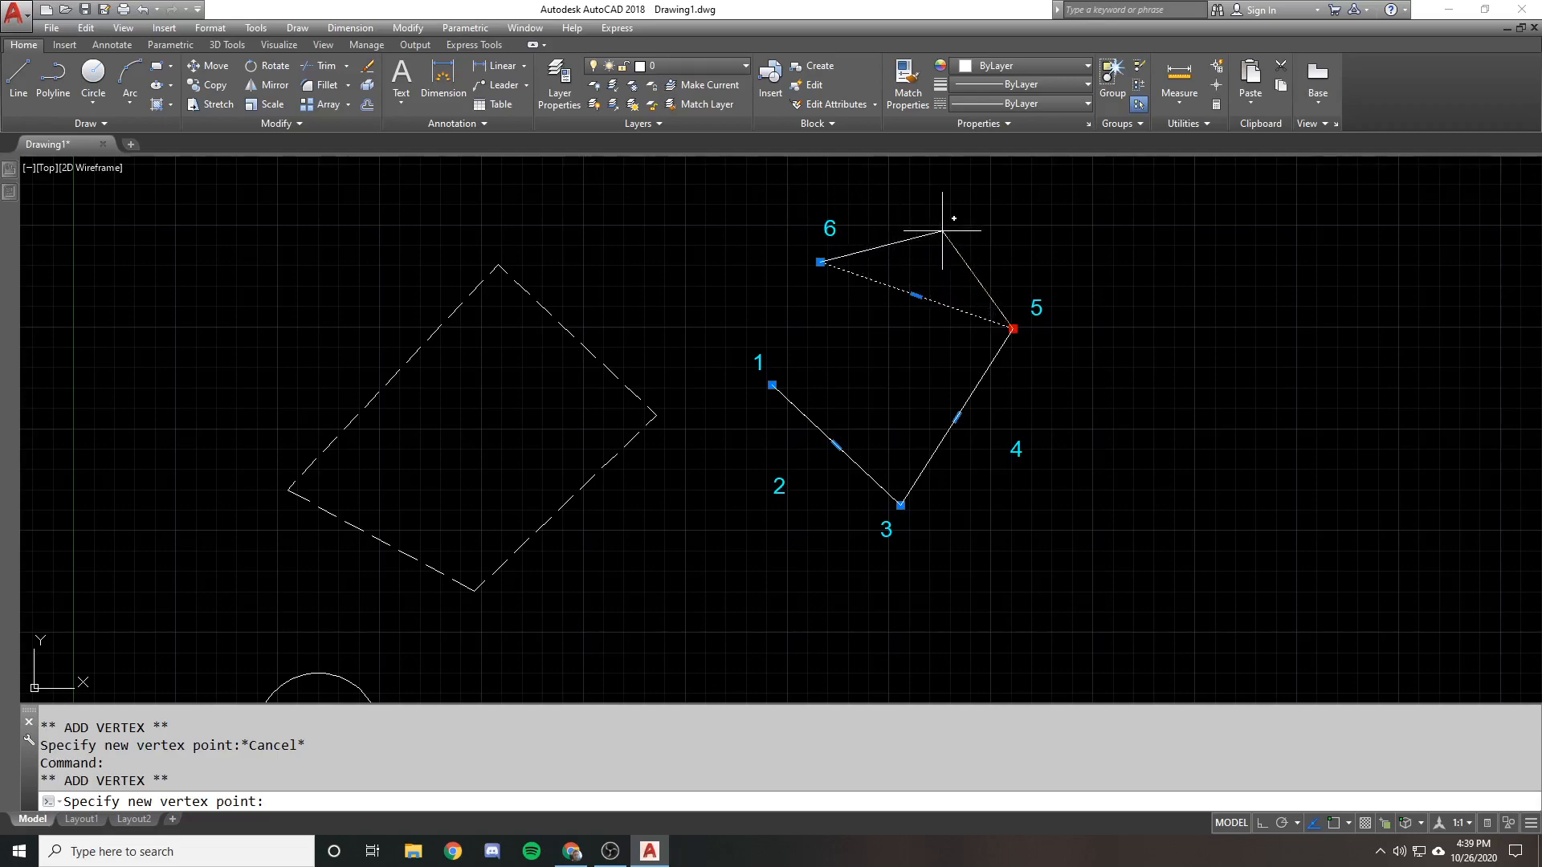
key(Escape)
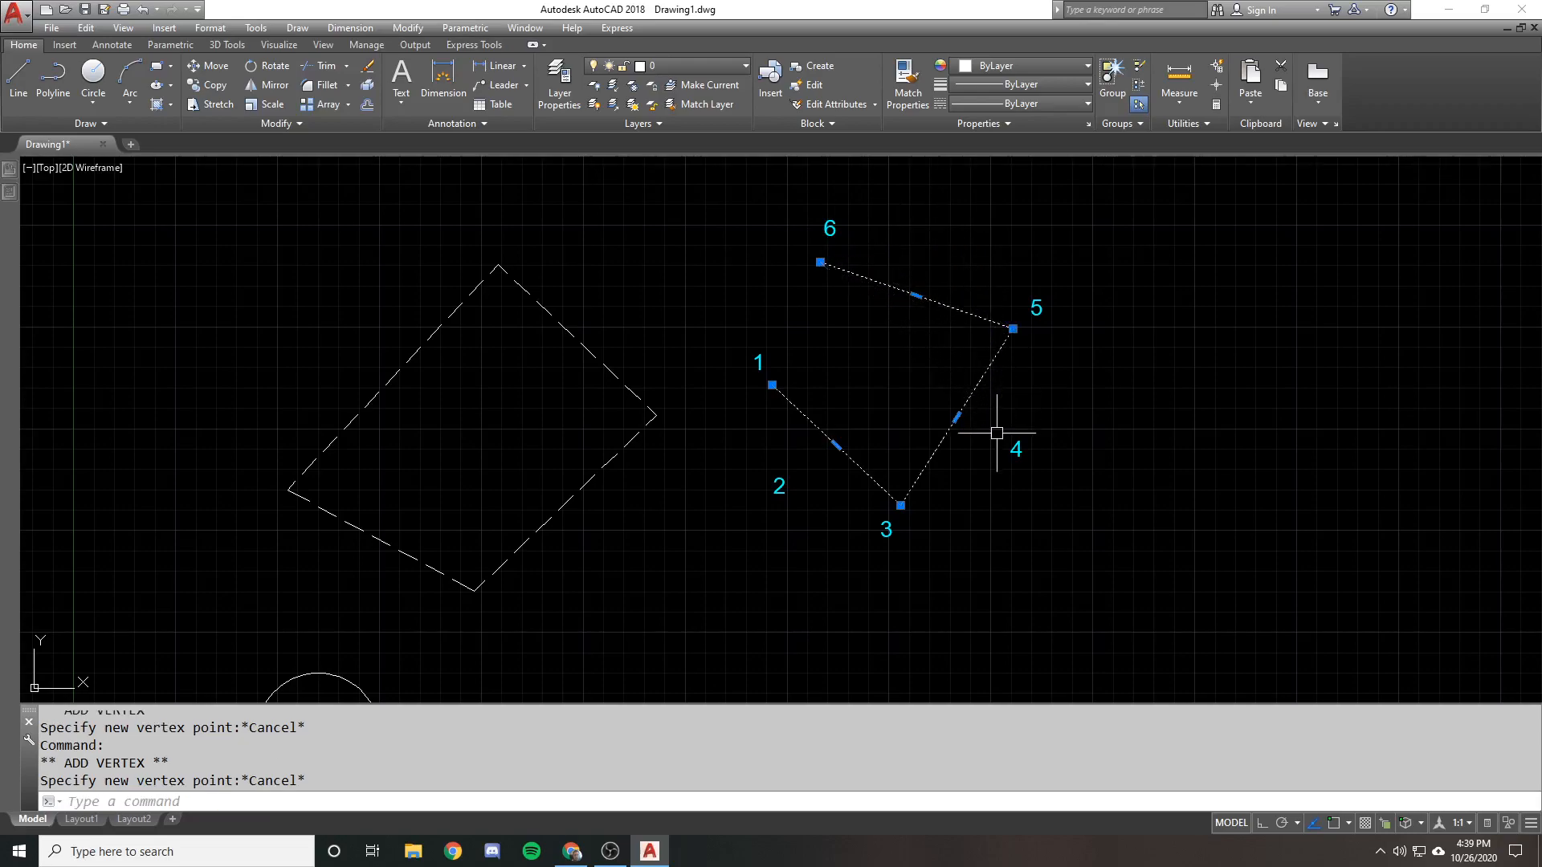
Add a vertex to the polyline from the corner at label 3, placing it next to label 4
mouse_move(900, 505)
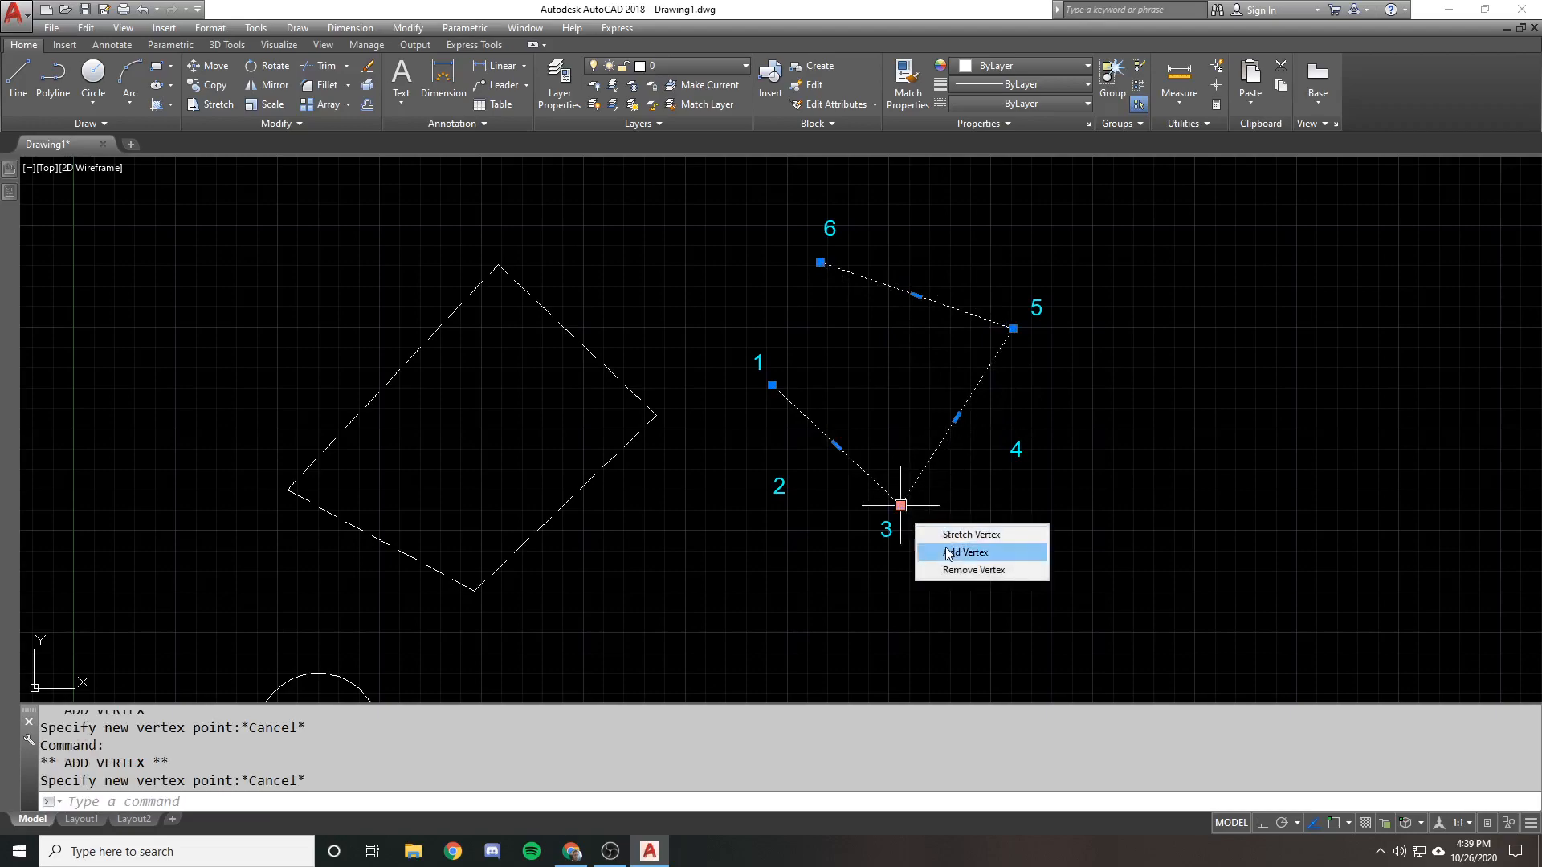
click(965, 551)
click(999, 444)
key(Escape)
Add a vertex to the polyline from the end at label 1, placing it next to label 2
click(857, 466)
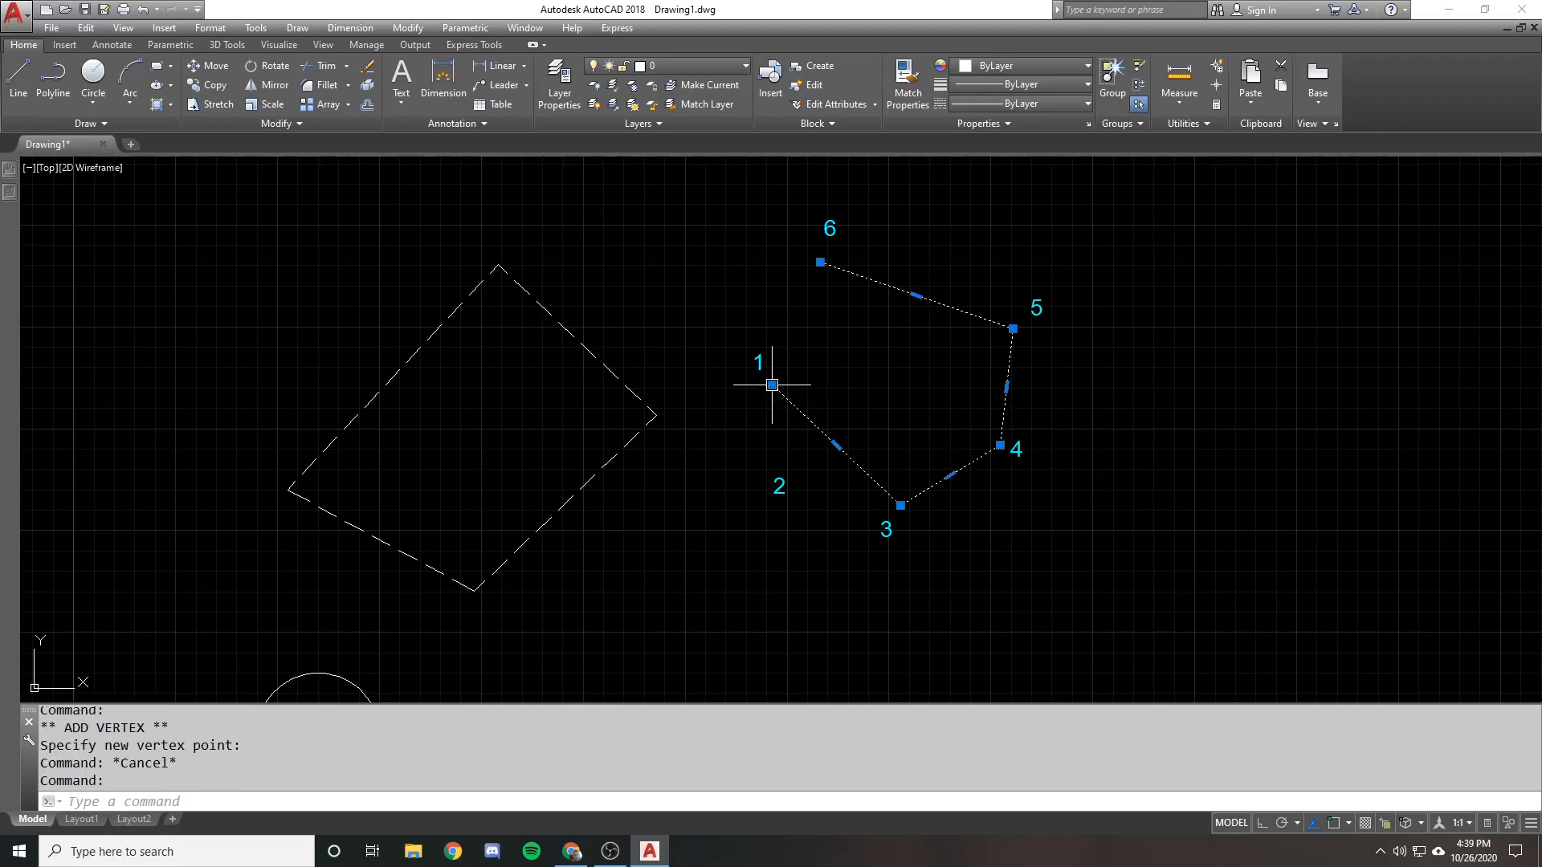
mouse_move(772, 385)
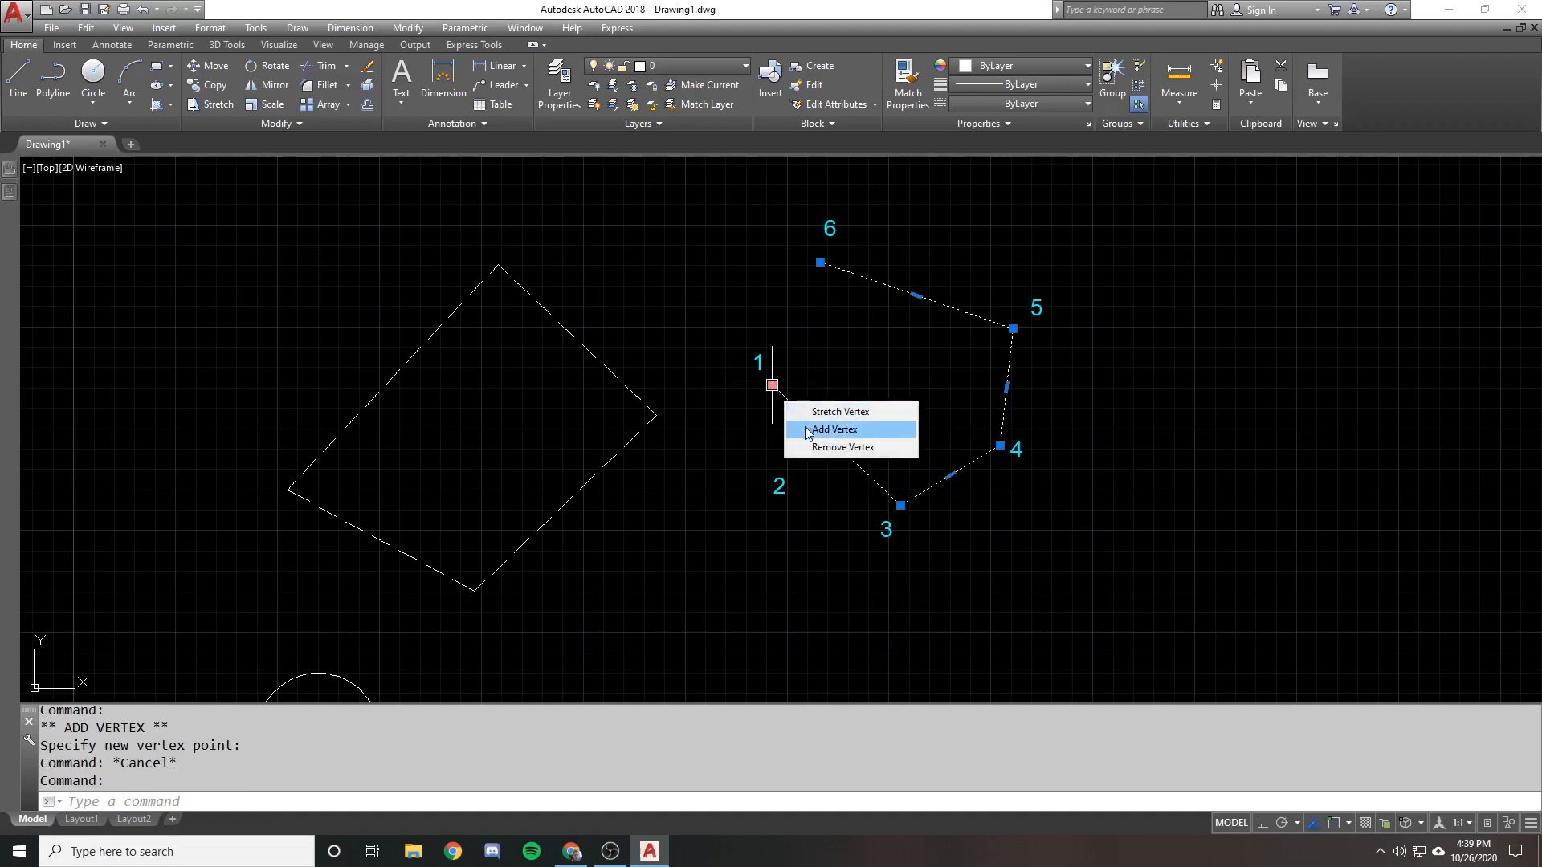
click(807, 430)
click(802, 463)
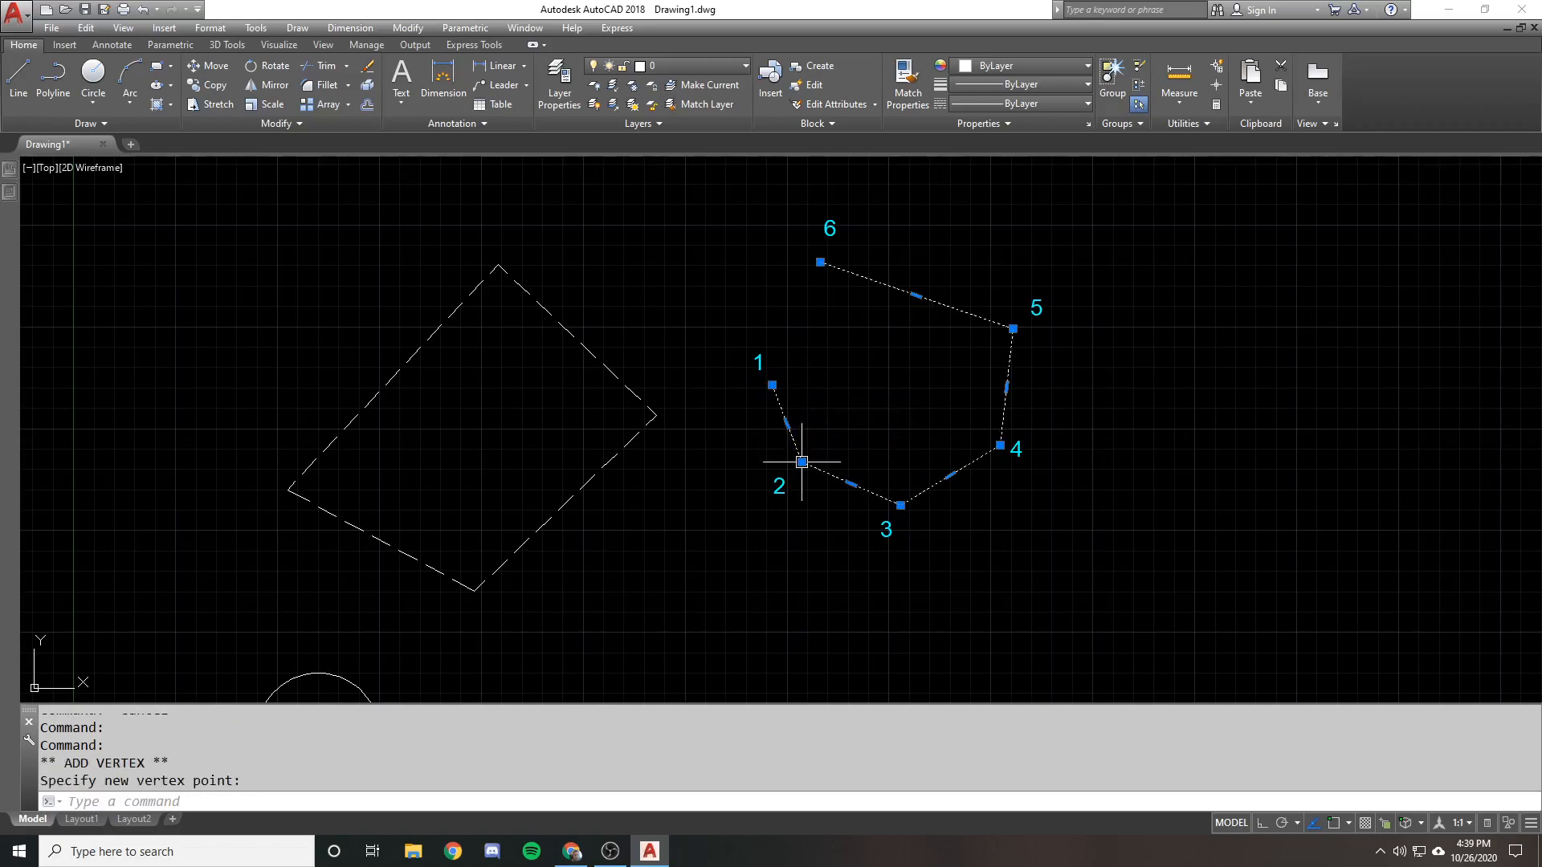
key(Escape)
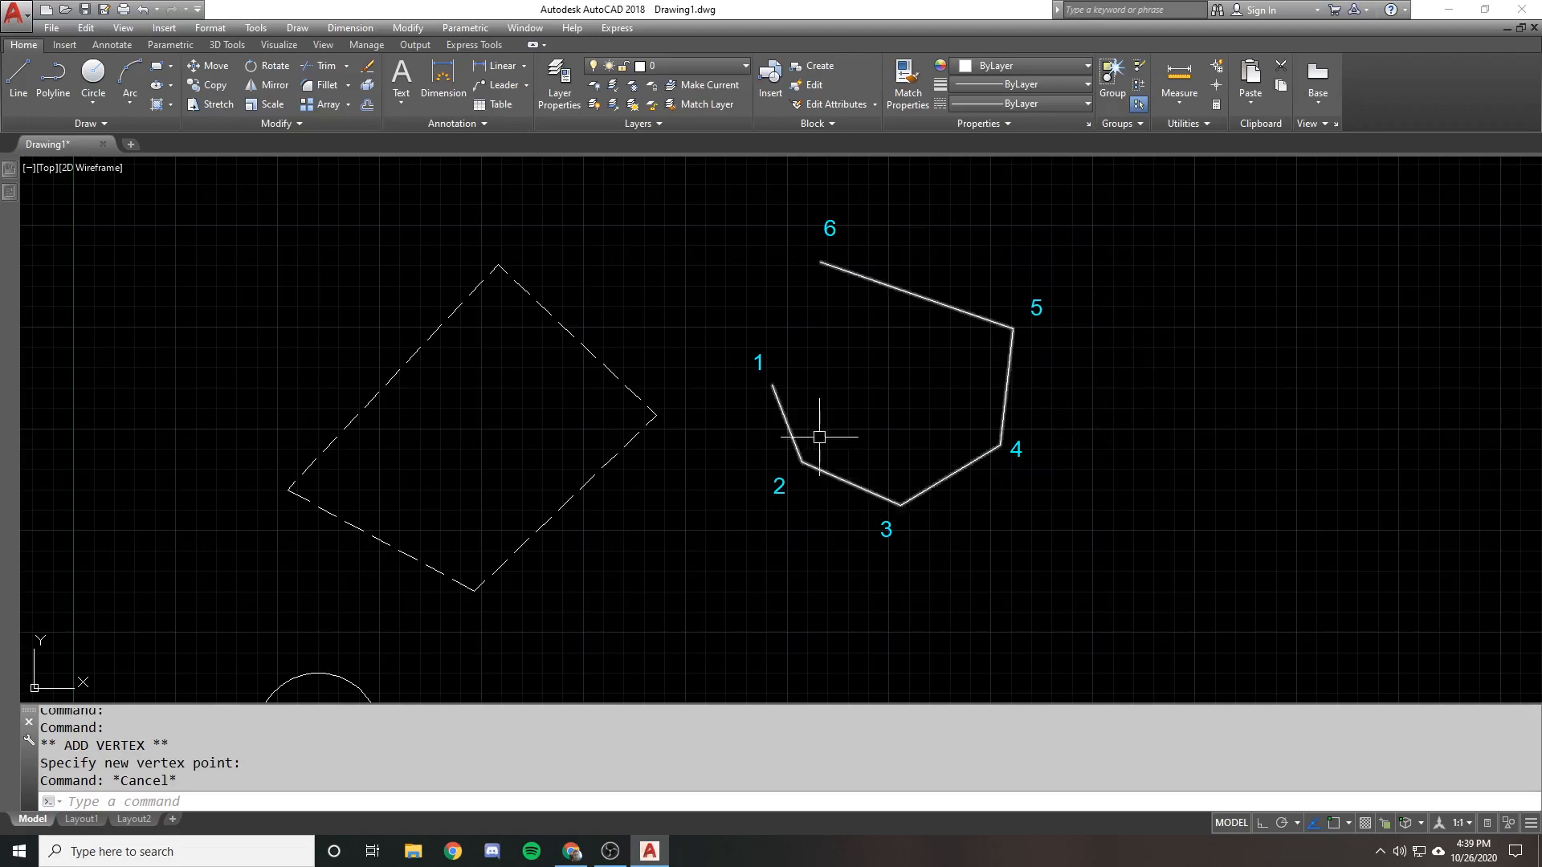
Remove the vertices next to labels 2 and 4 from the numbered polyline
click(929, 311)
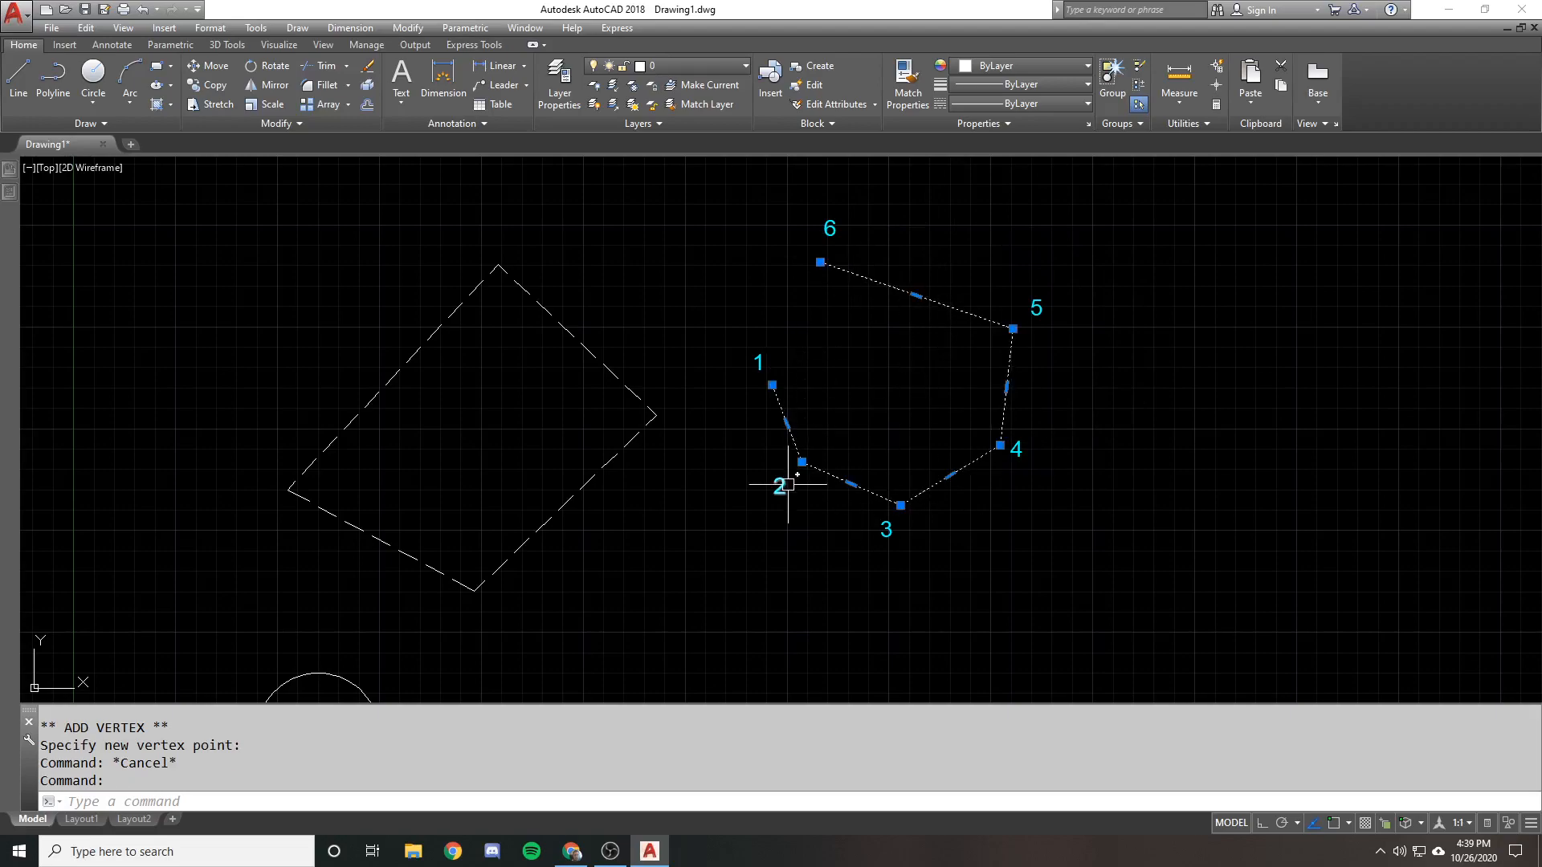
mouse_move(802, 462)
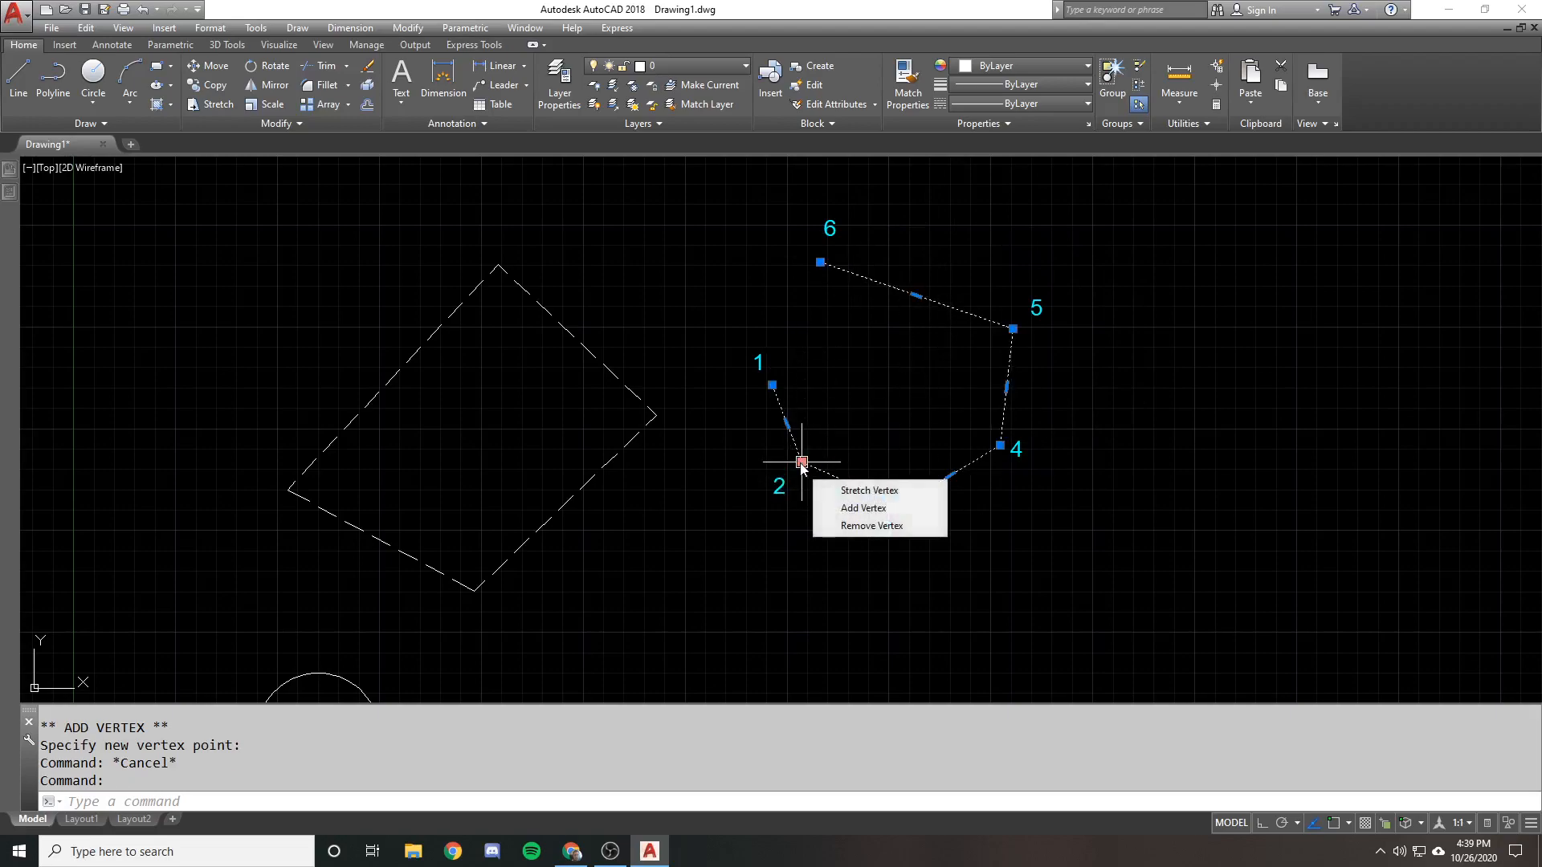
click(845, 526)
mouse_move(1000, 444)
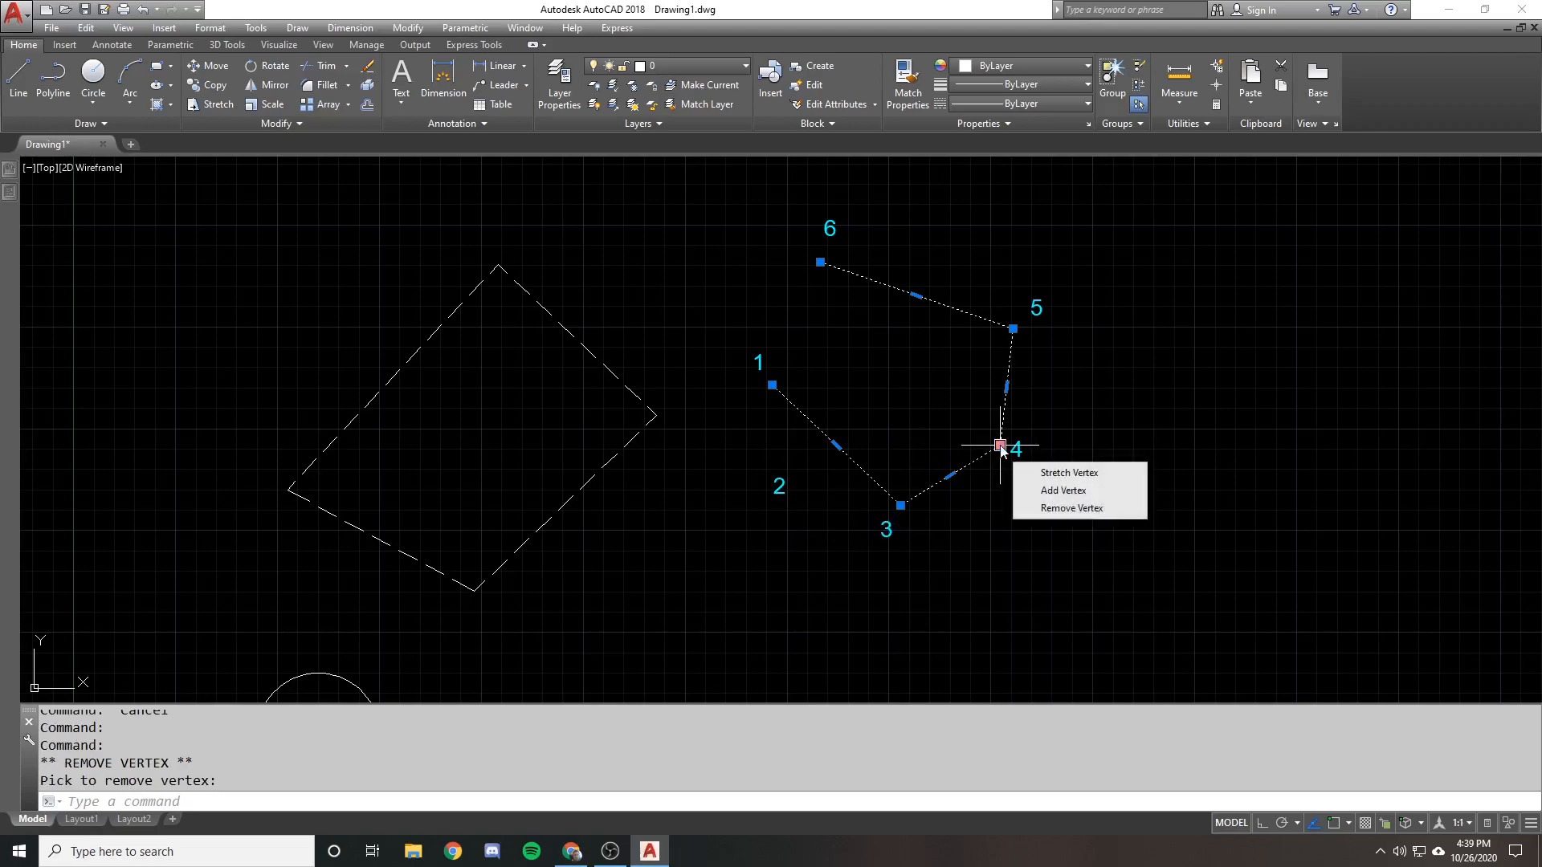
click(1029, 512)
key(Escape)
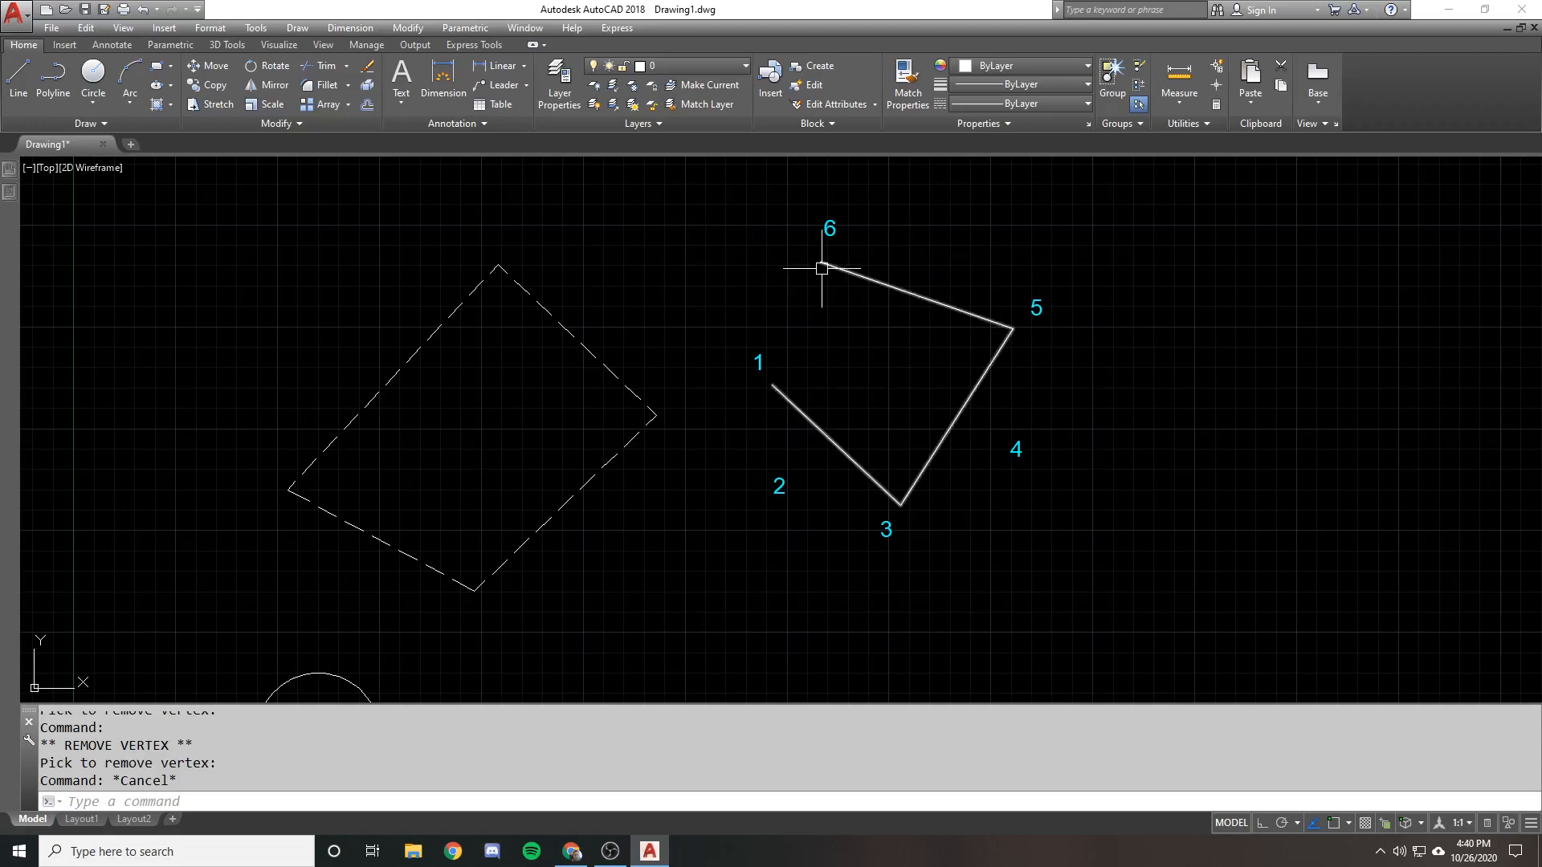
Examine the vertex numbering of the numbered polyline by stepping through its current vertices in the properties
click(868, 270)
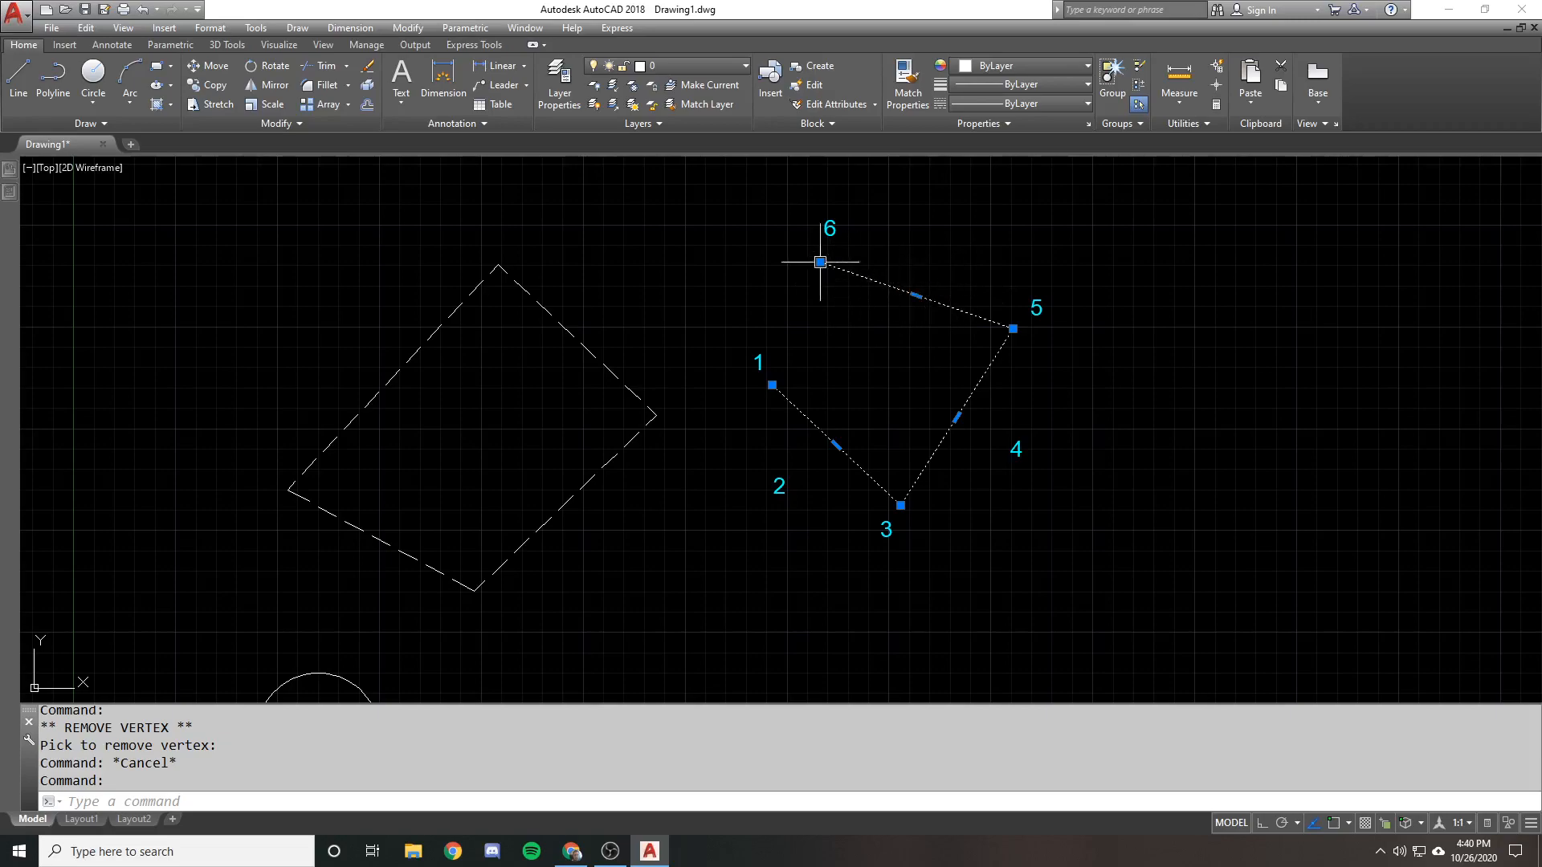
mouse_move(12, 193)
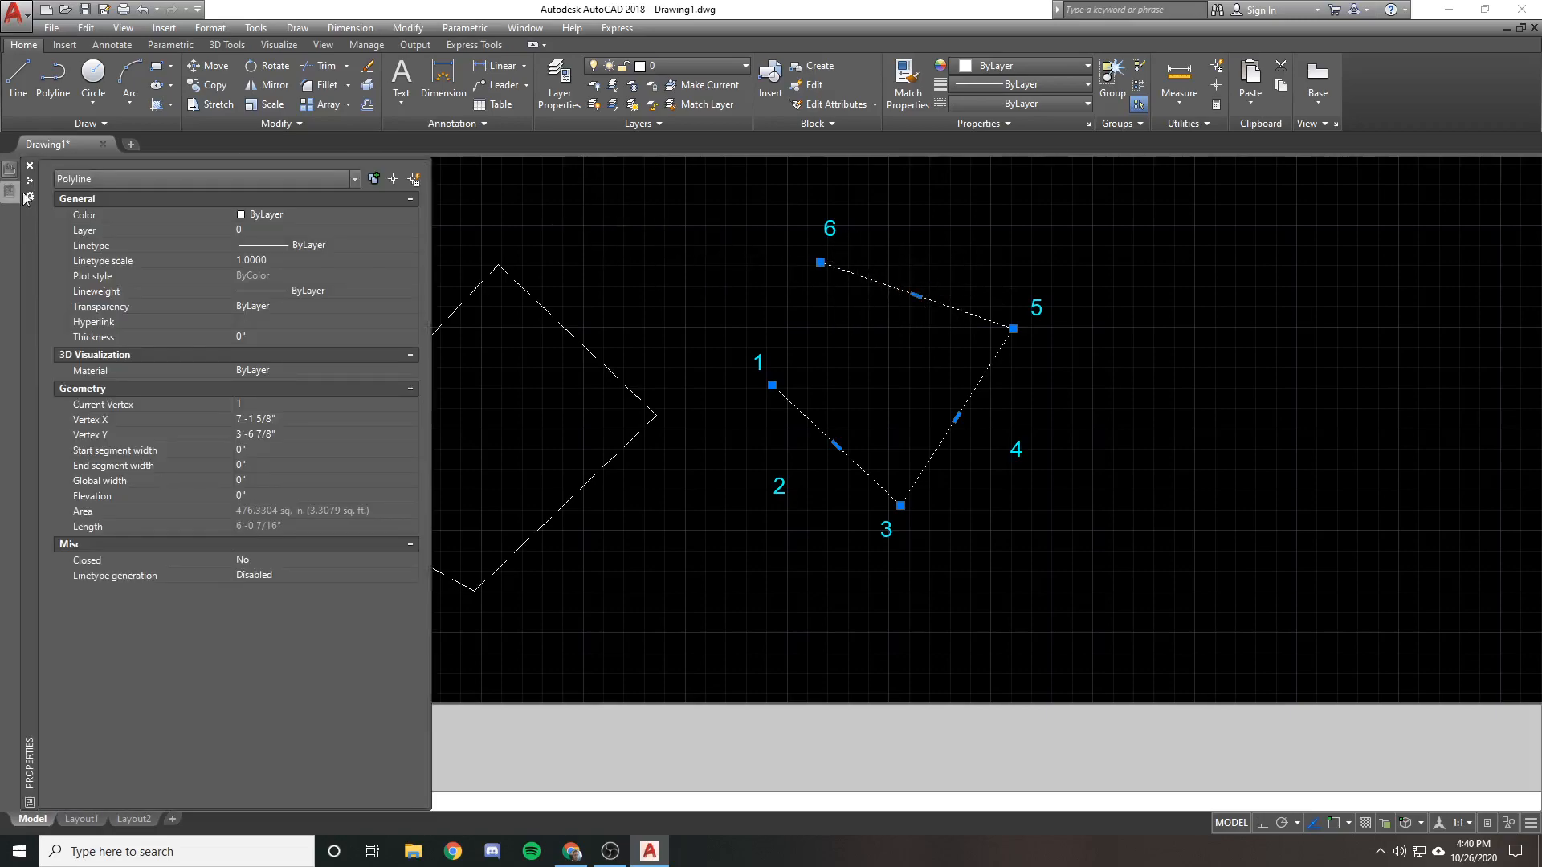
click(265, 403)
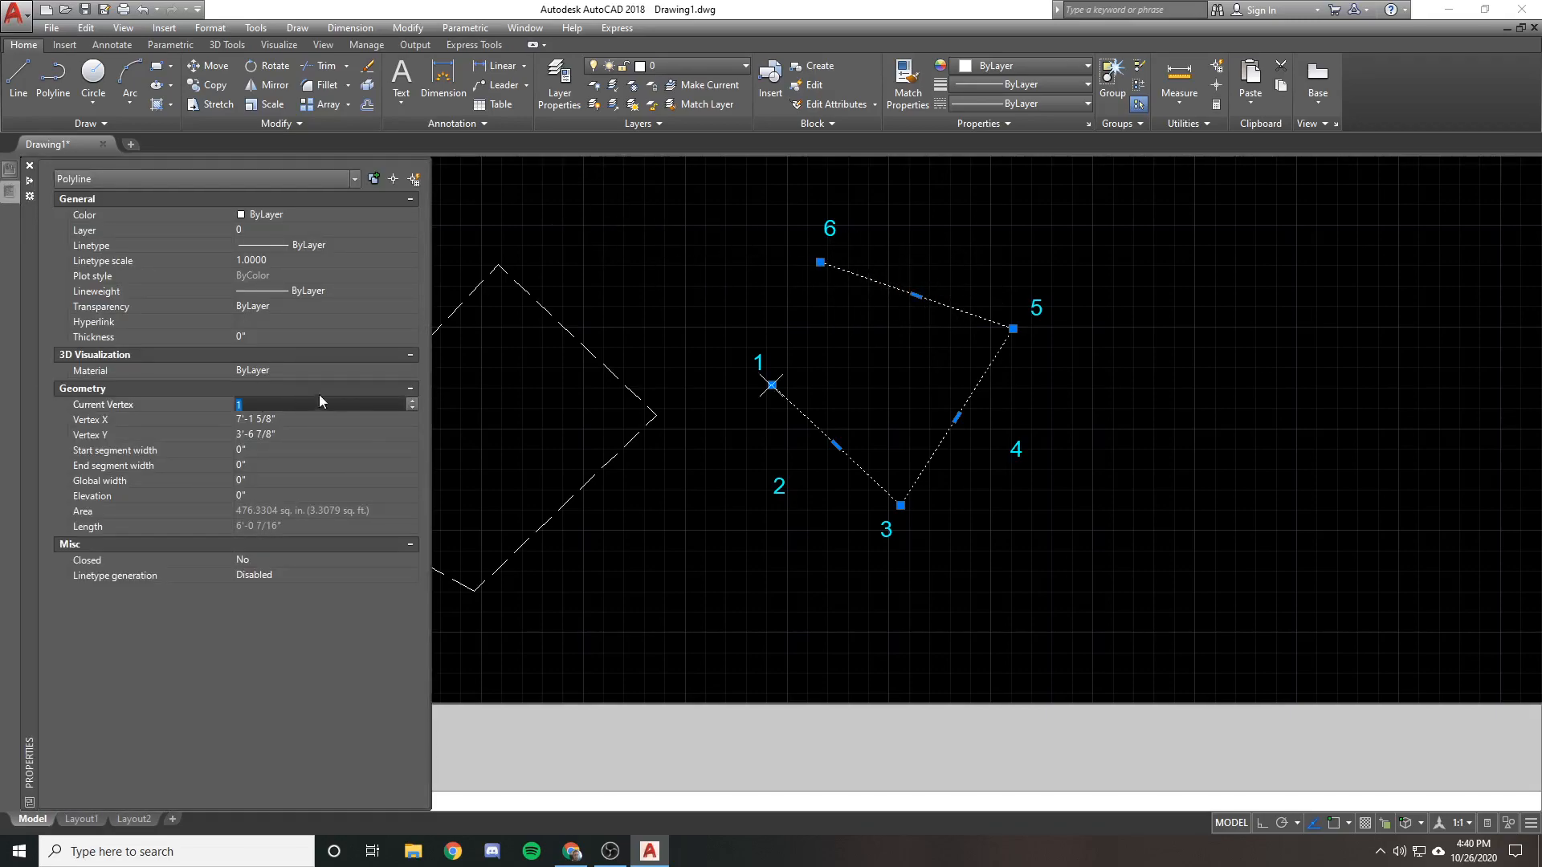
click(411, 403)
click(411, 402)
click(408, 408)
key(Escape)
key(ctrl+1)
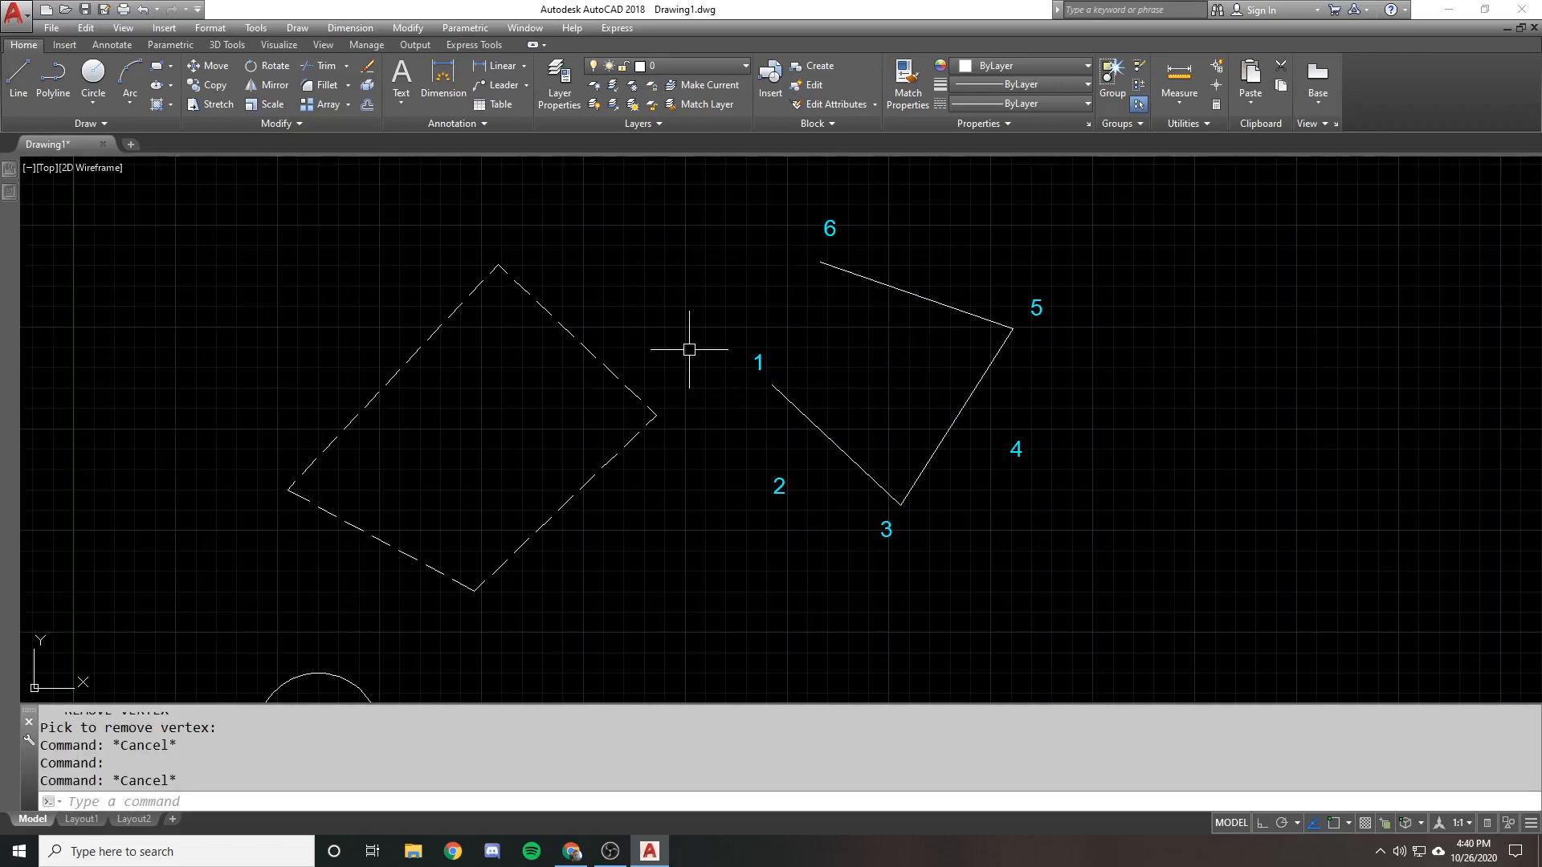
Try a width of 1 for all segments of the numbered polyline with Polyline Edit, and undo it
scroll(813, 317, down, 1)
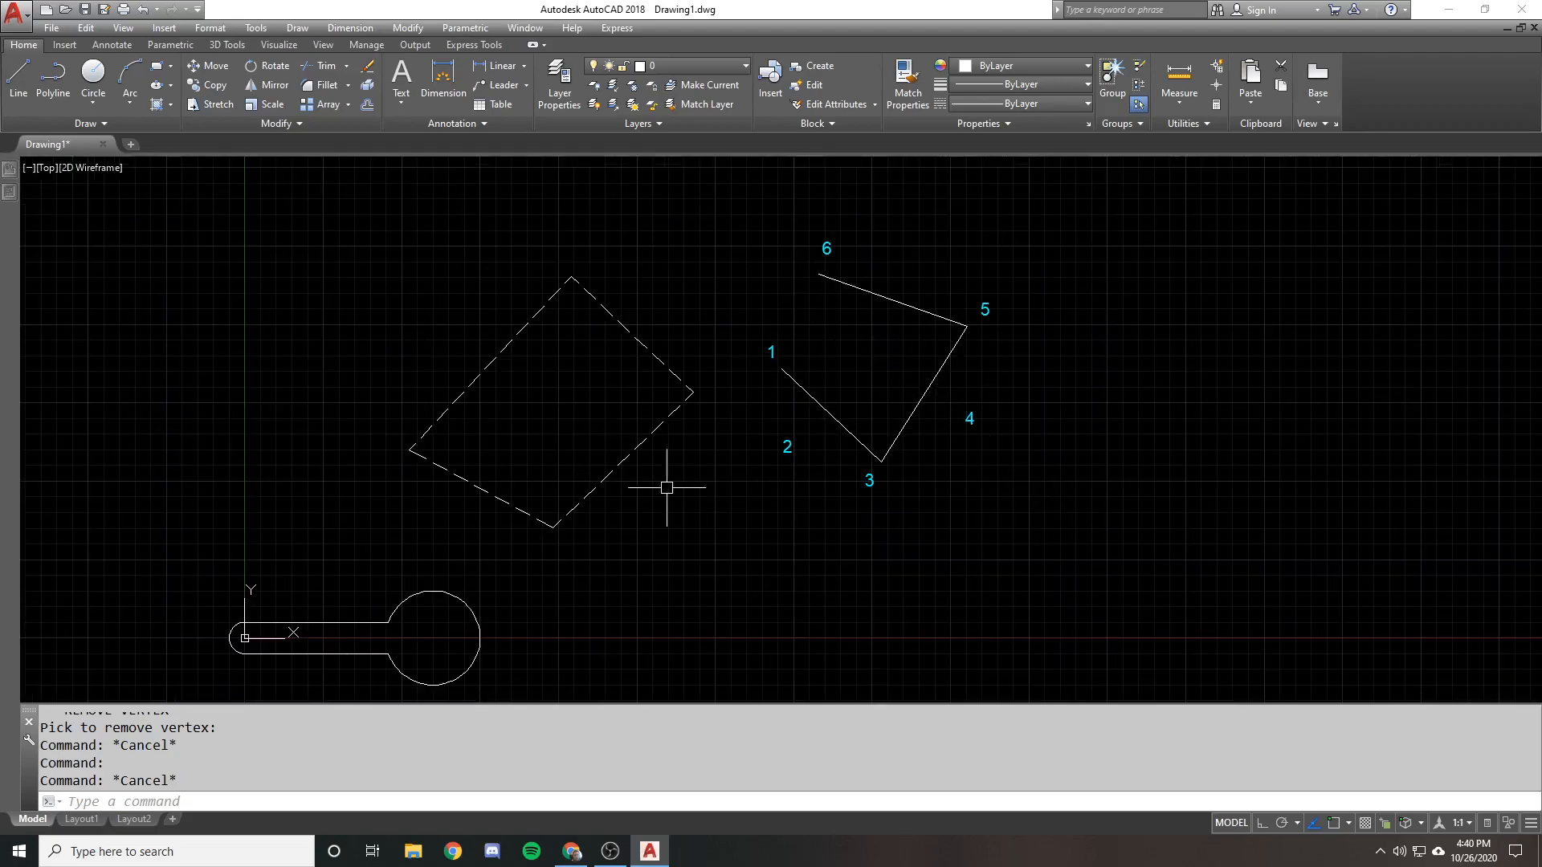
text(pe)
key(Return)
click(821, 395)
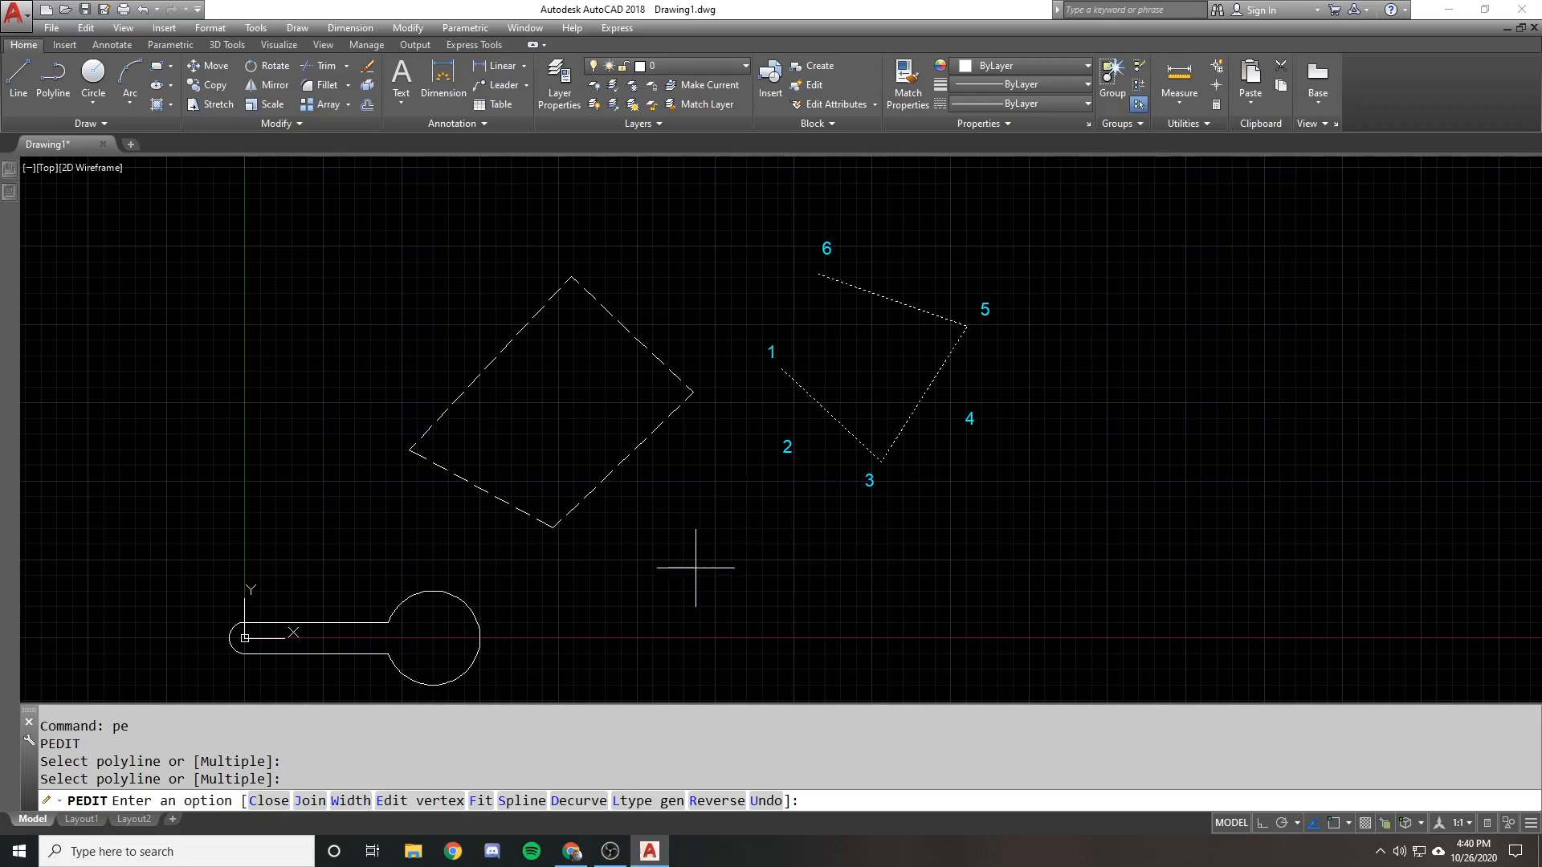
text(w)
key(Return)
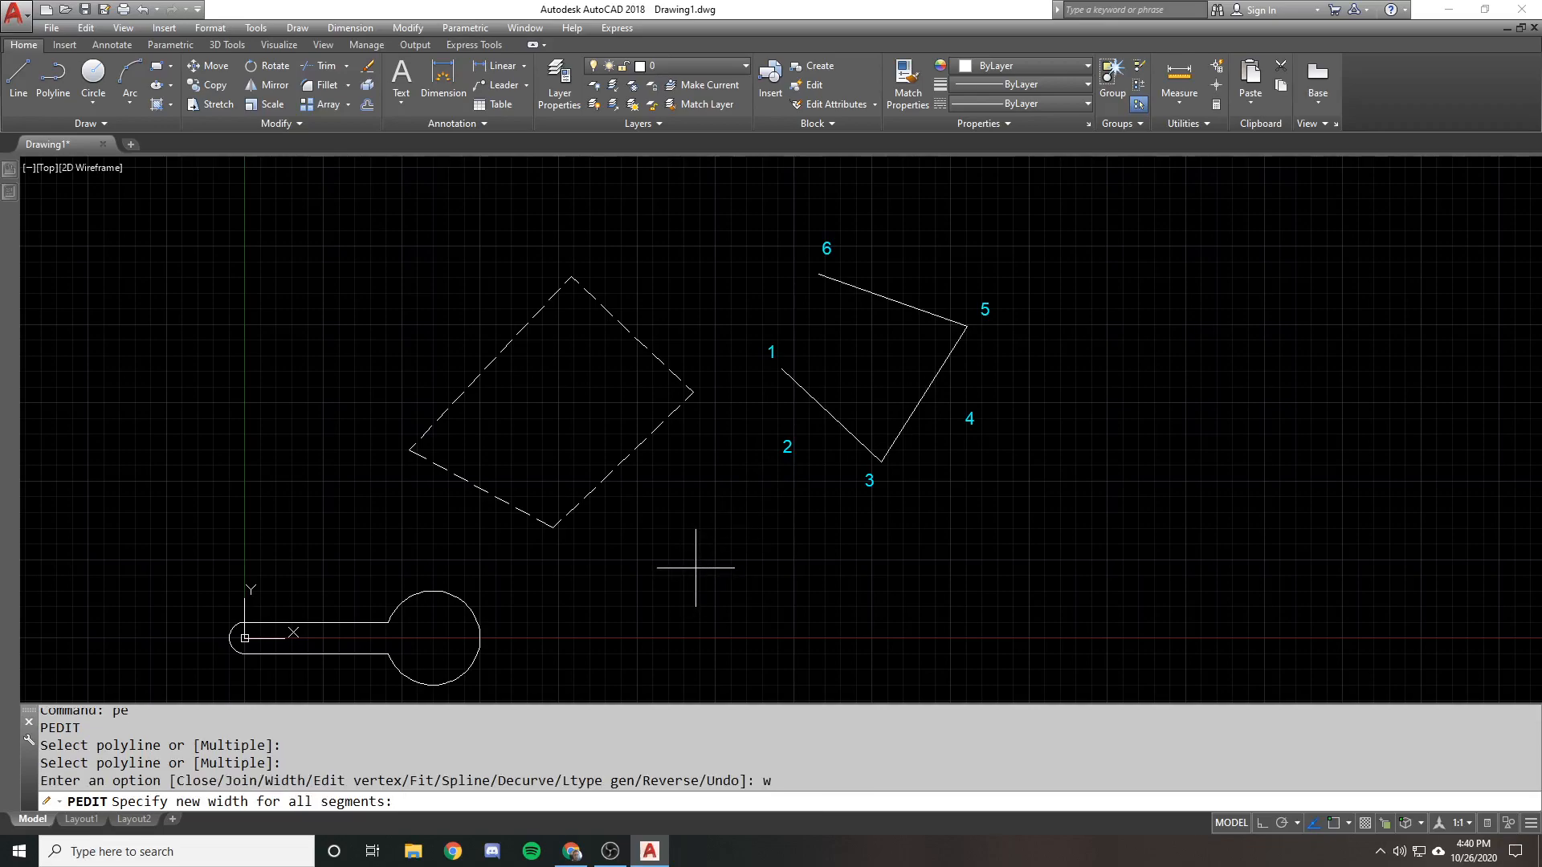
text(1)
key(Return)
key(Escape)
text(u)
key(Return)
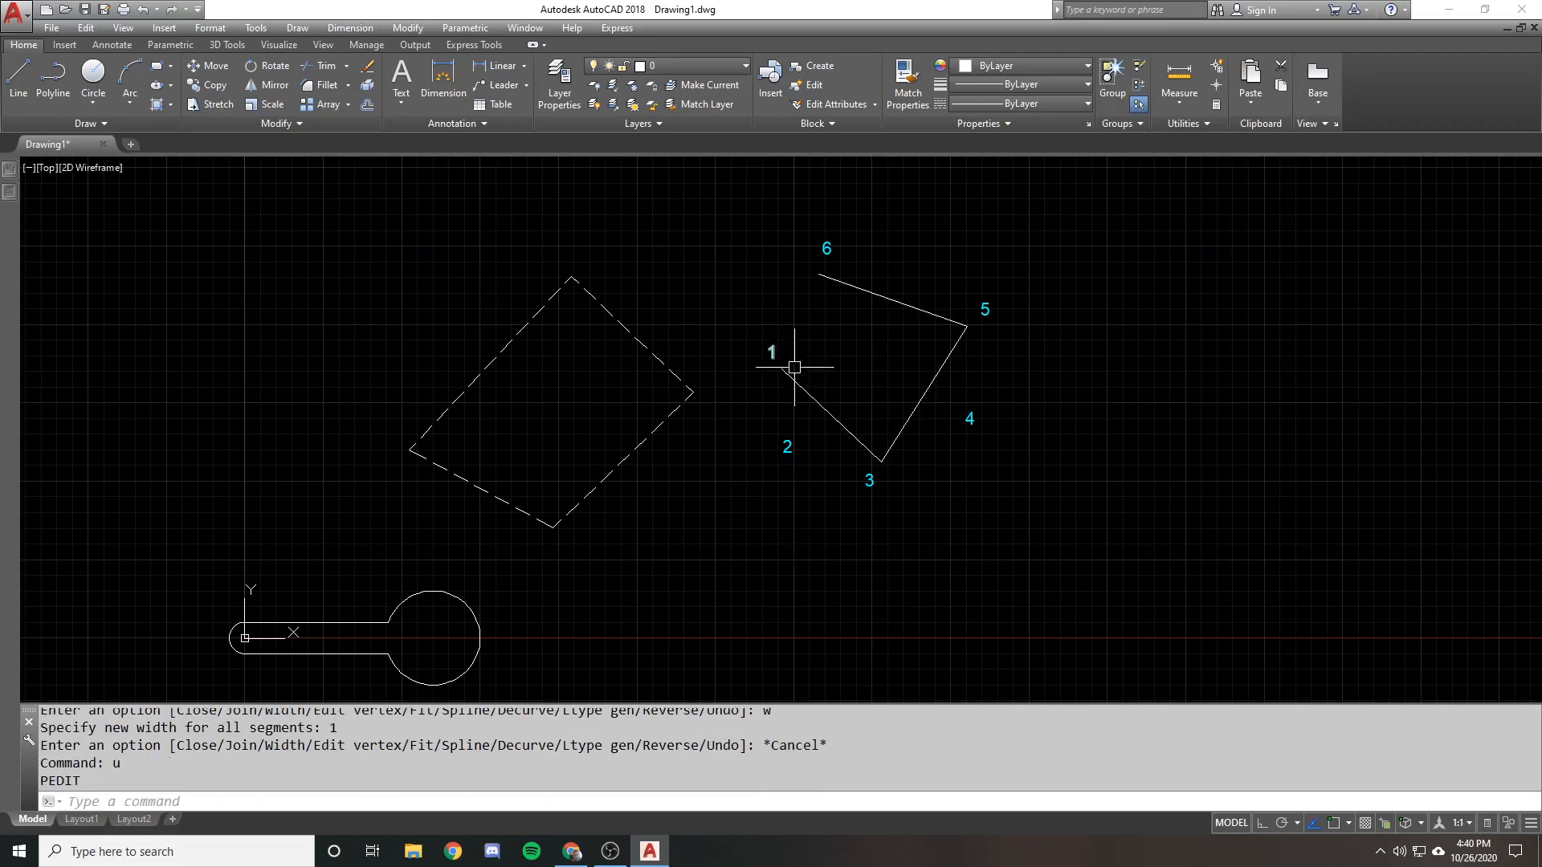
Try a global width of 1" on the numbered polyline, and set it back to 0"
click(808, 383)
mouse_move(16, 201)
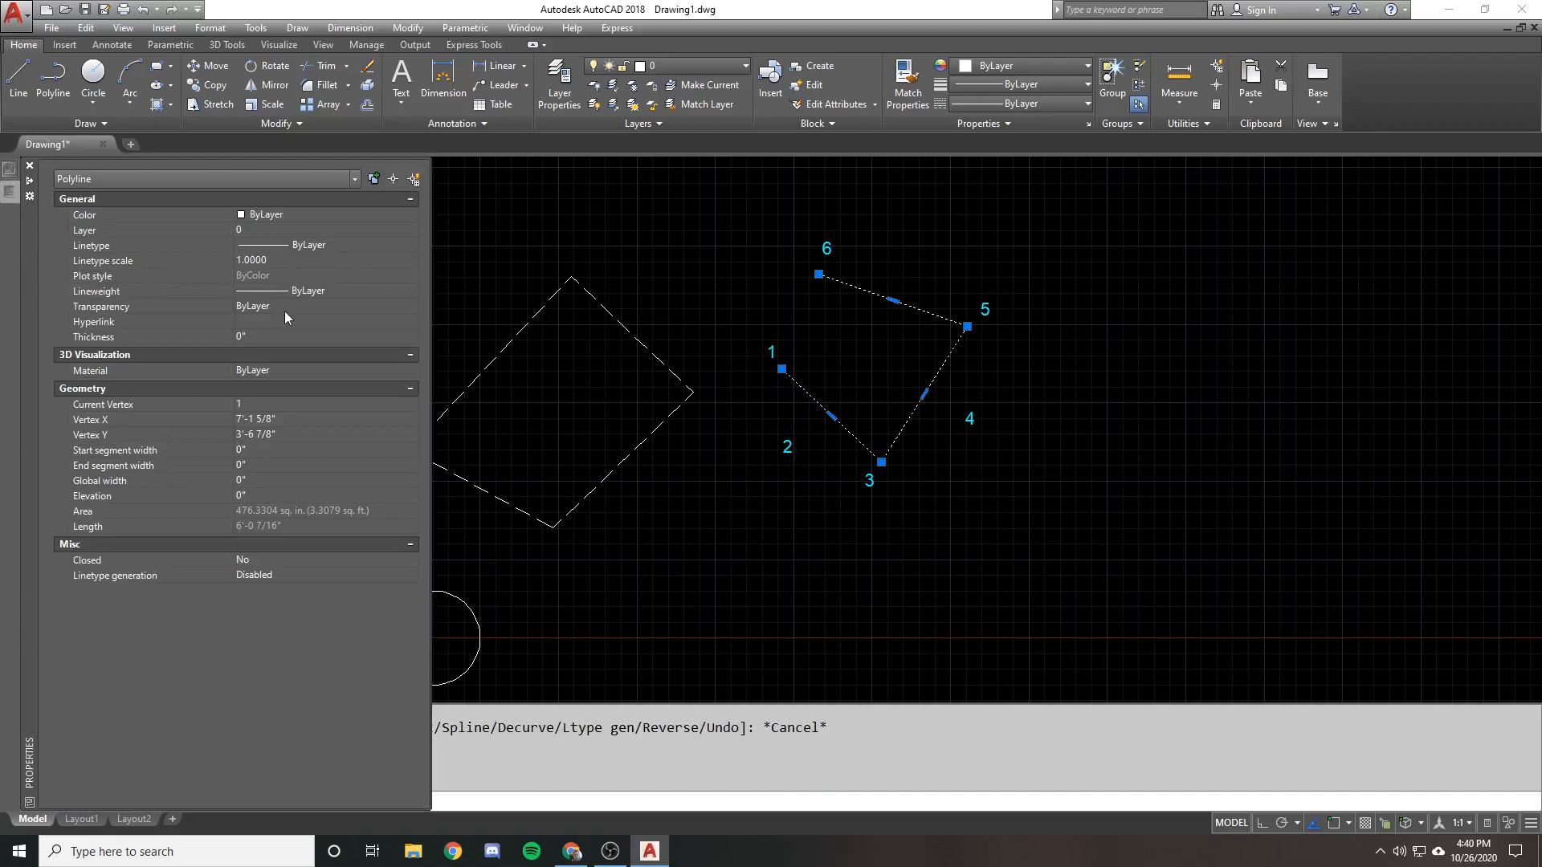
click(273, 480)
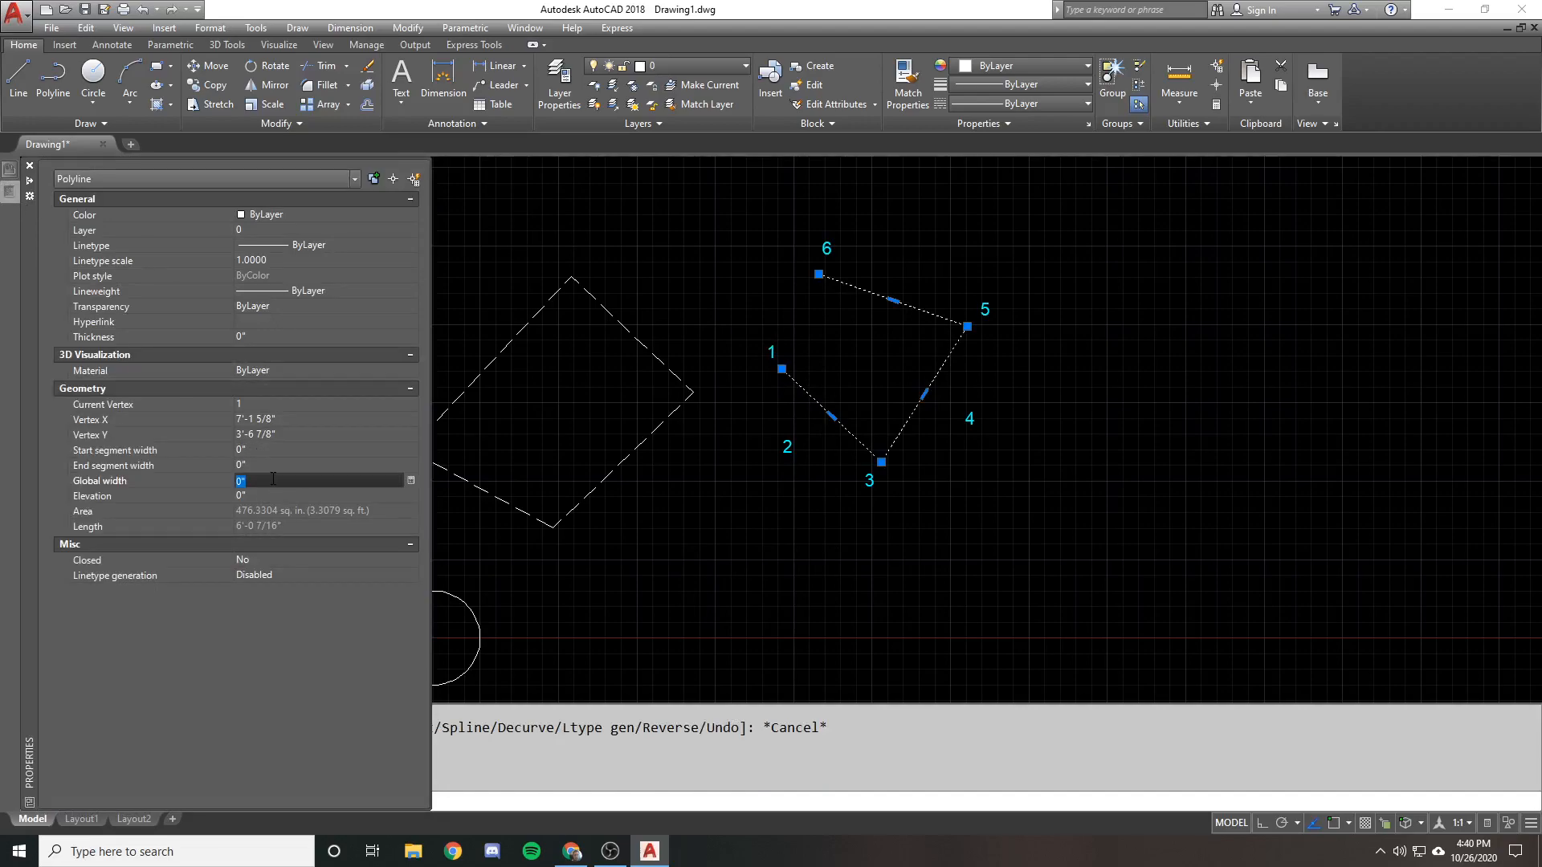
text(1)
key(Return)
click(272, 479)
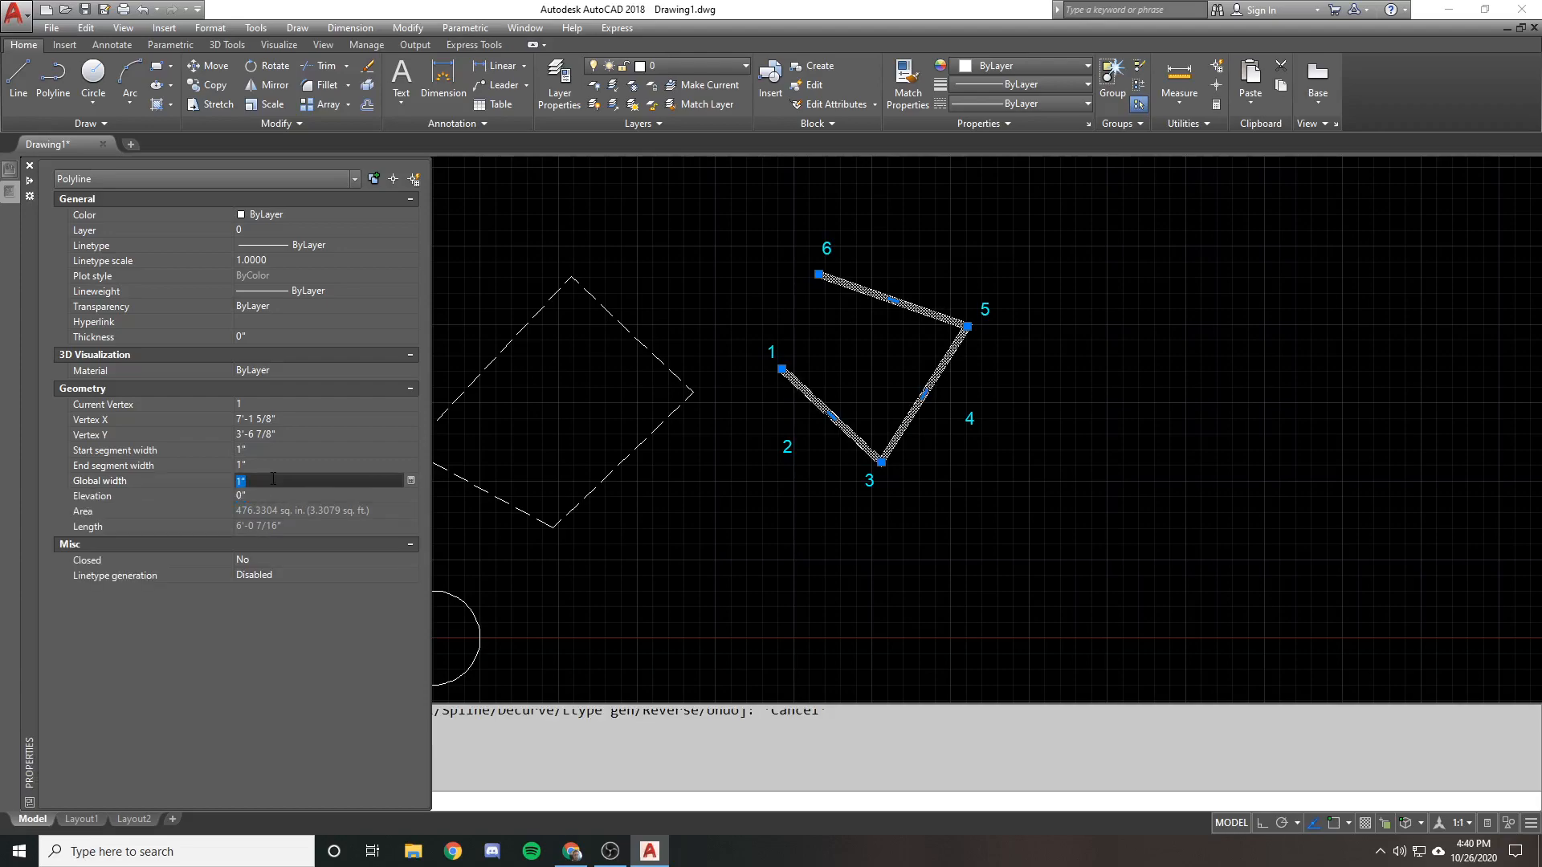
text(0)
key(Return)
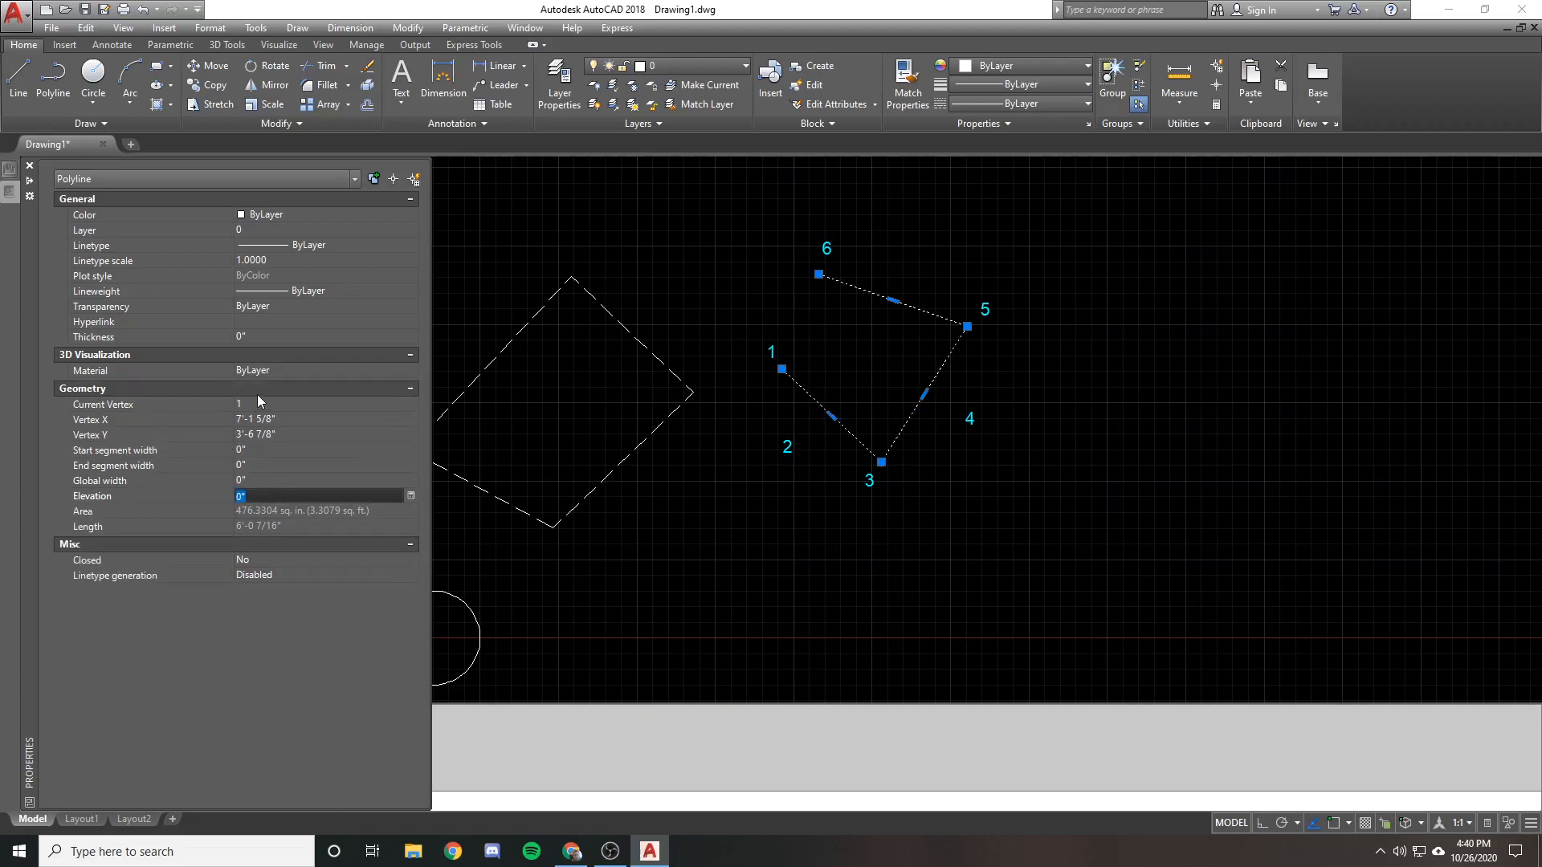
Set both the start and end segment widths to 1" at vertex 1 of the numbered polyline
click(276, 450)
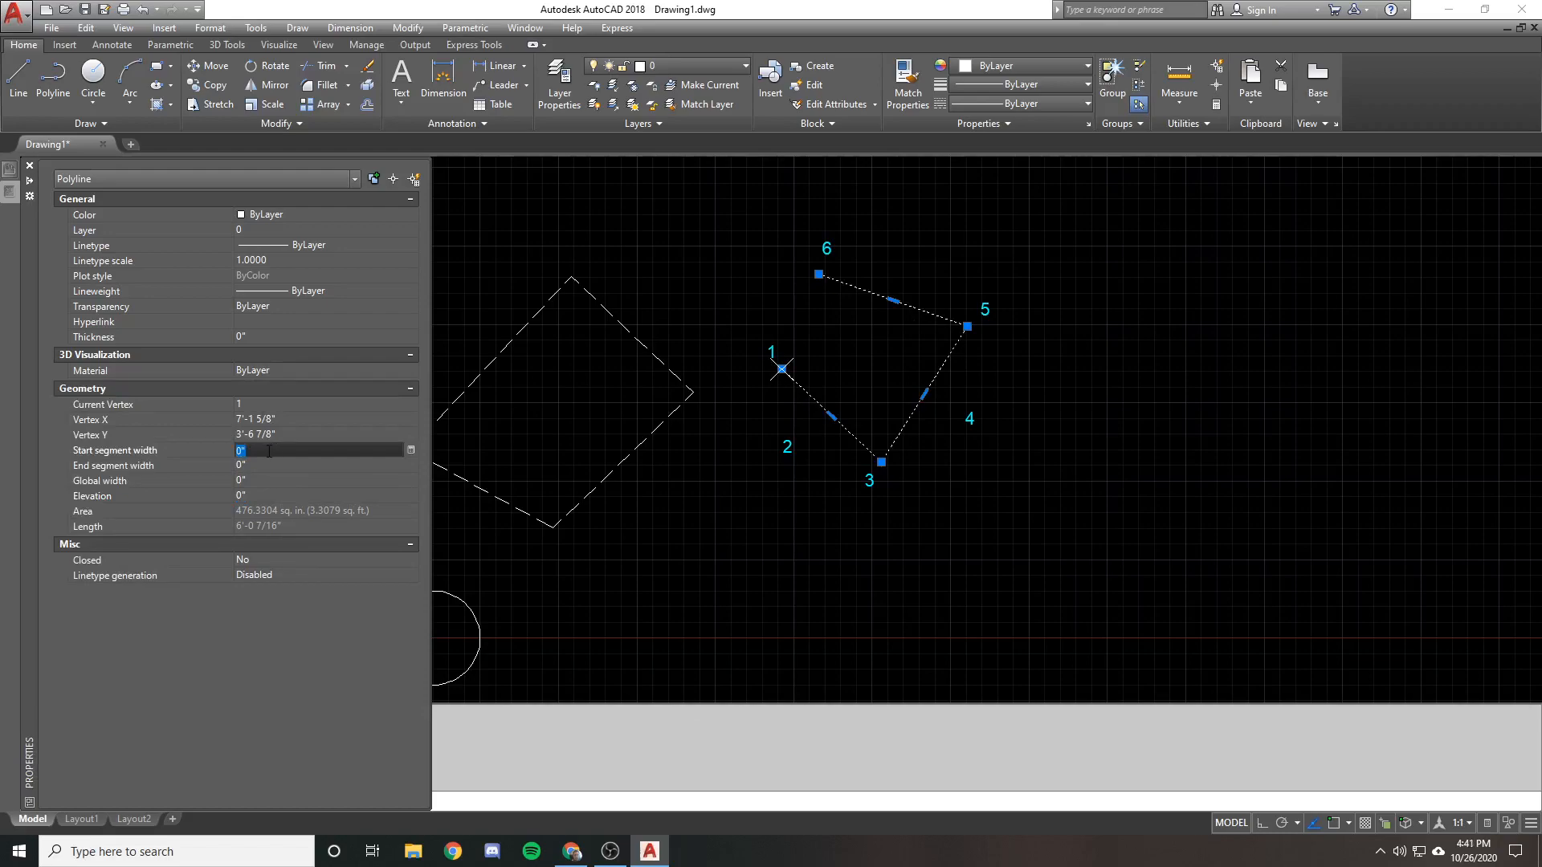
text(1)
key(Return)
text(1)
key(Return)
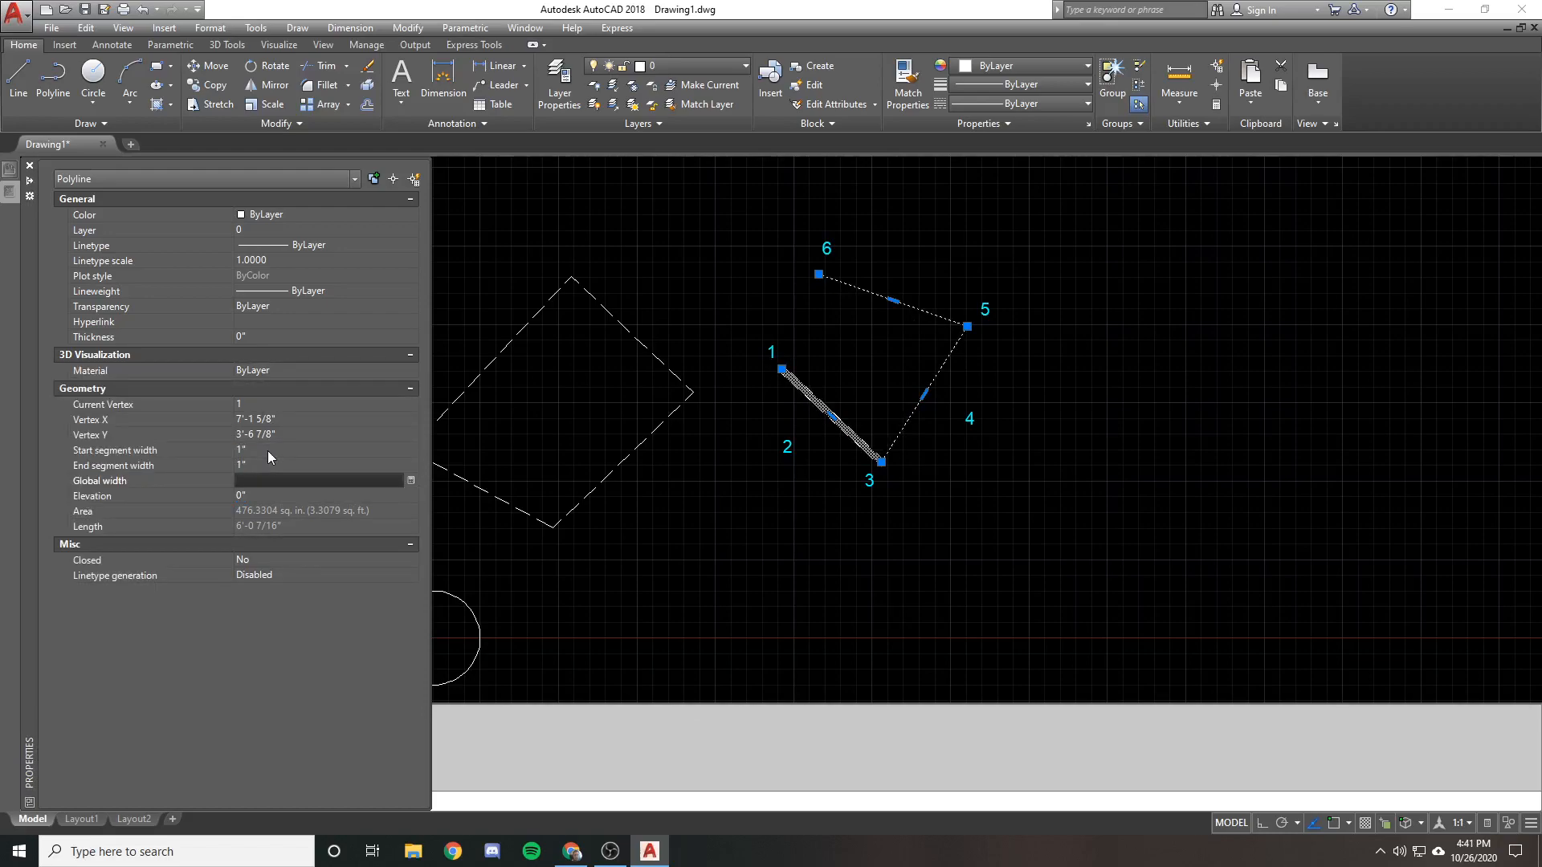
Taper the segment between labels 1 and 3 by setting its end segment width to 0
click(273, 450)
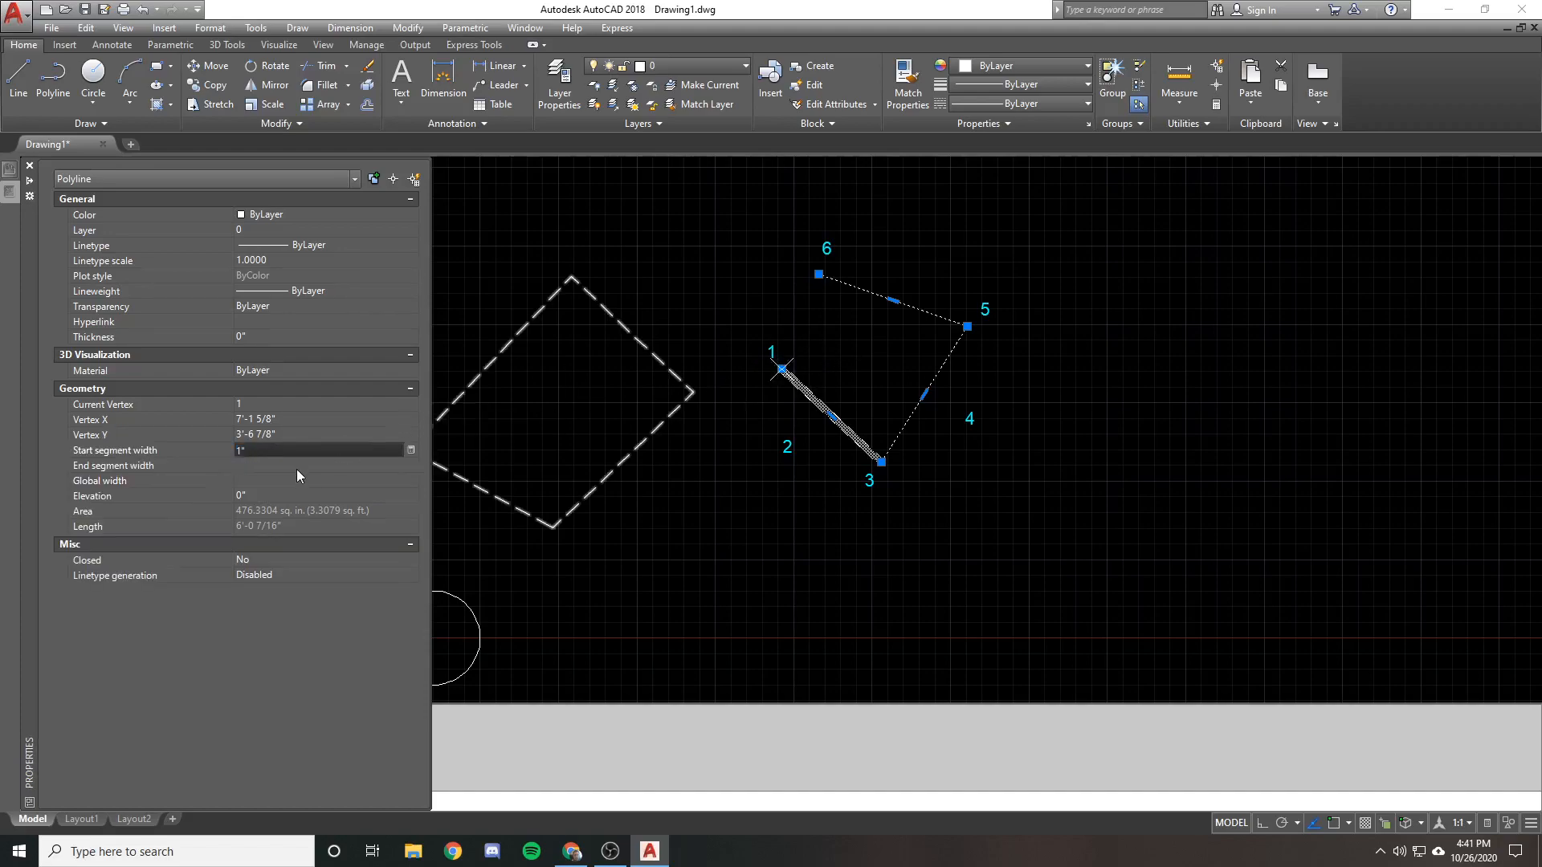
click(303, 467)
text(0)
key(Return)
key(Escape)
Start a polyline below the numbered one with a short horizontal segment tapering from width 3 to 0, using Ortho mode
middle_drag(777, 540, 806, 327)
text(pl)
key(Return)
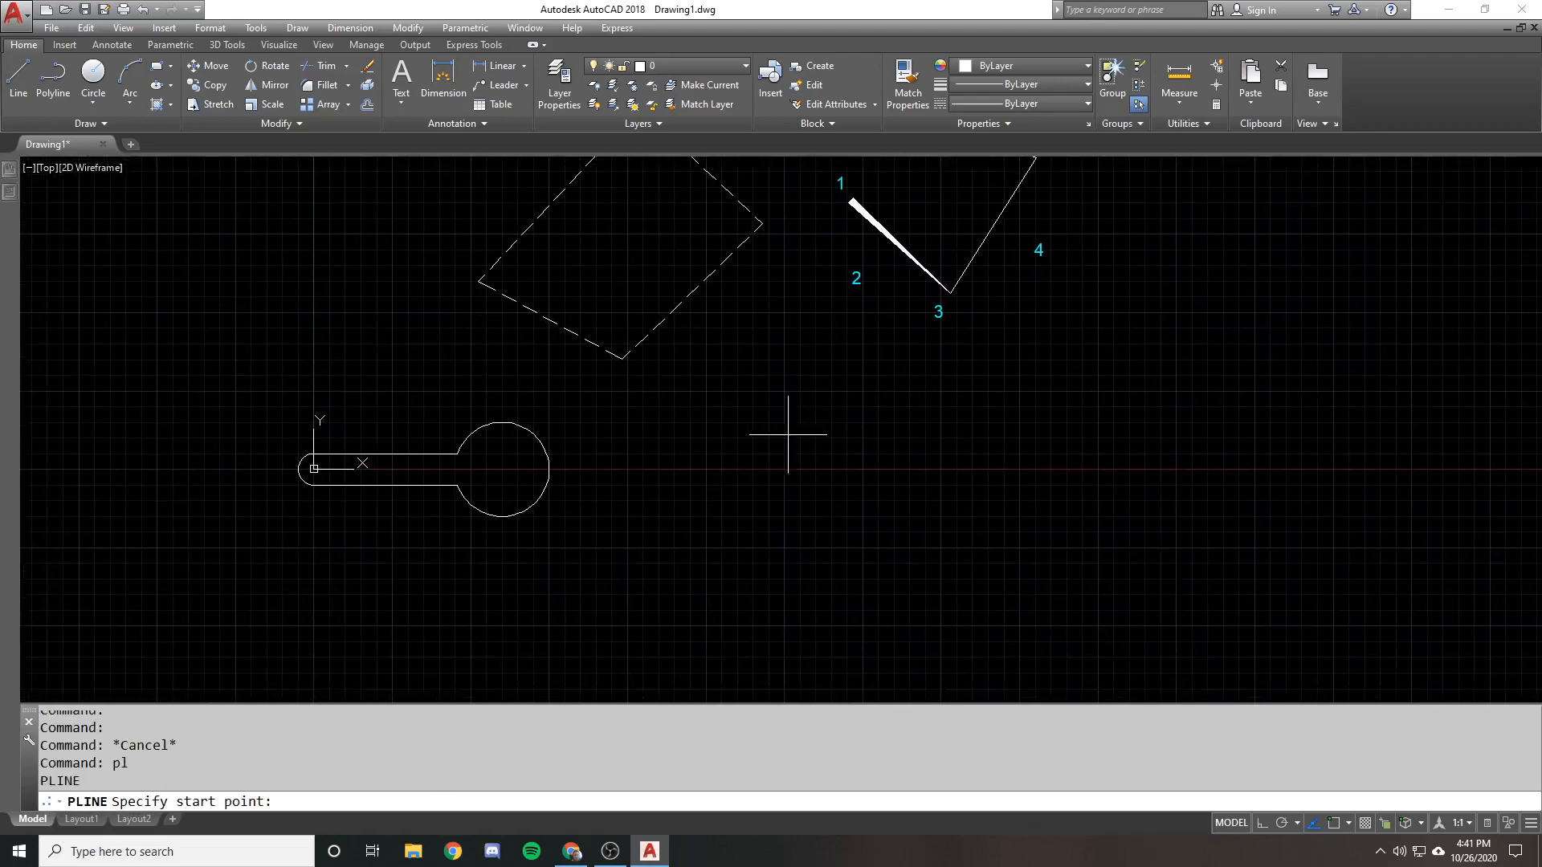
click(738, 428)
key(F8)
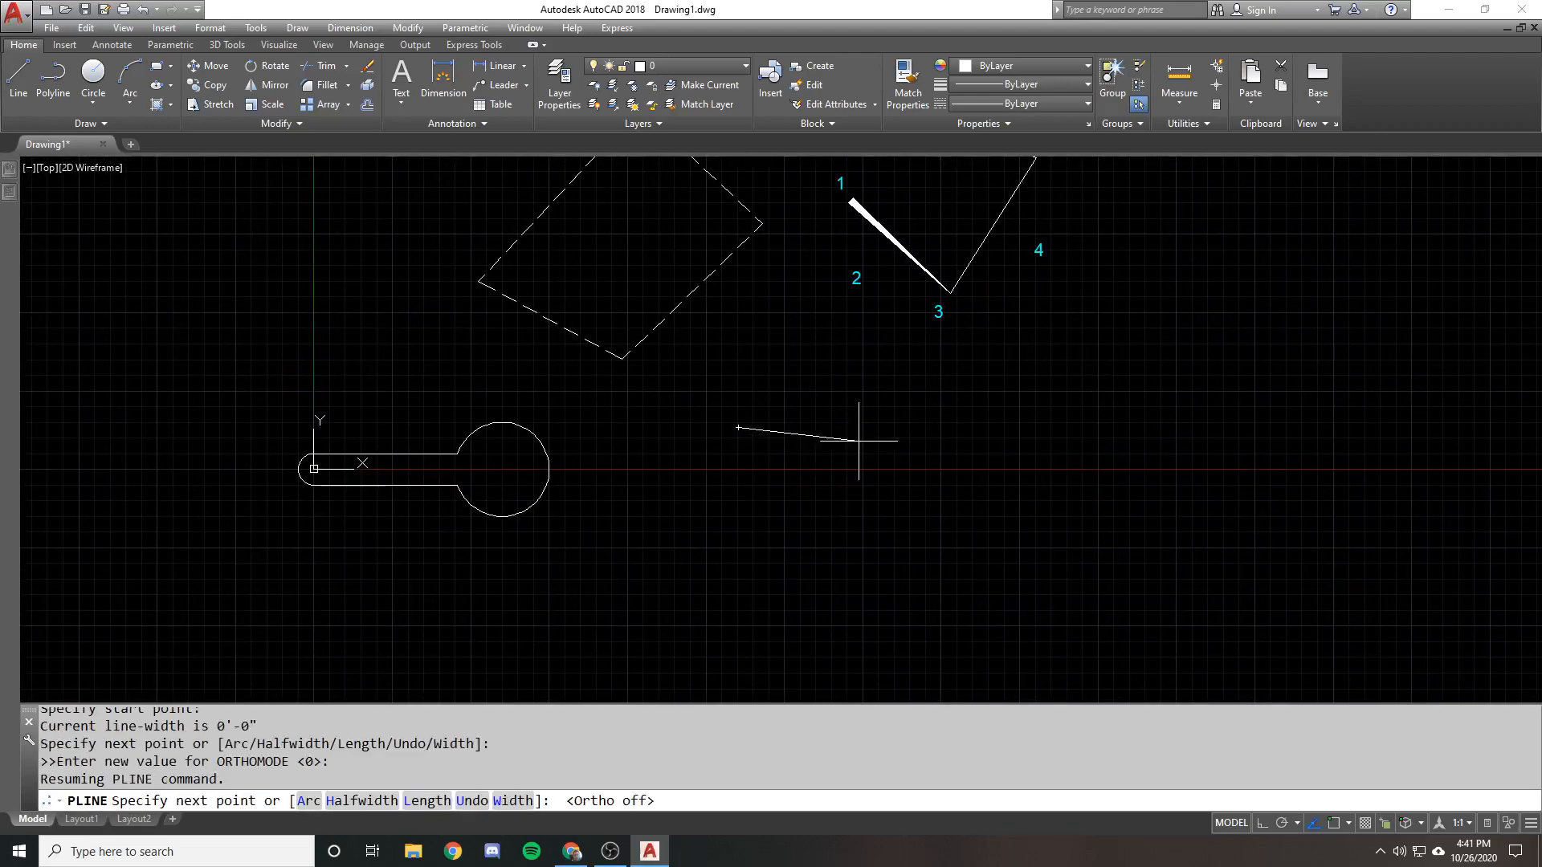
key(F8)
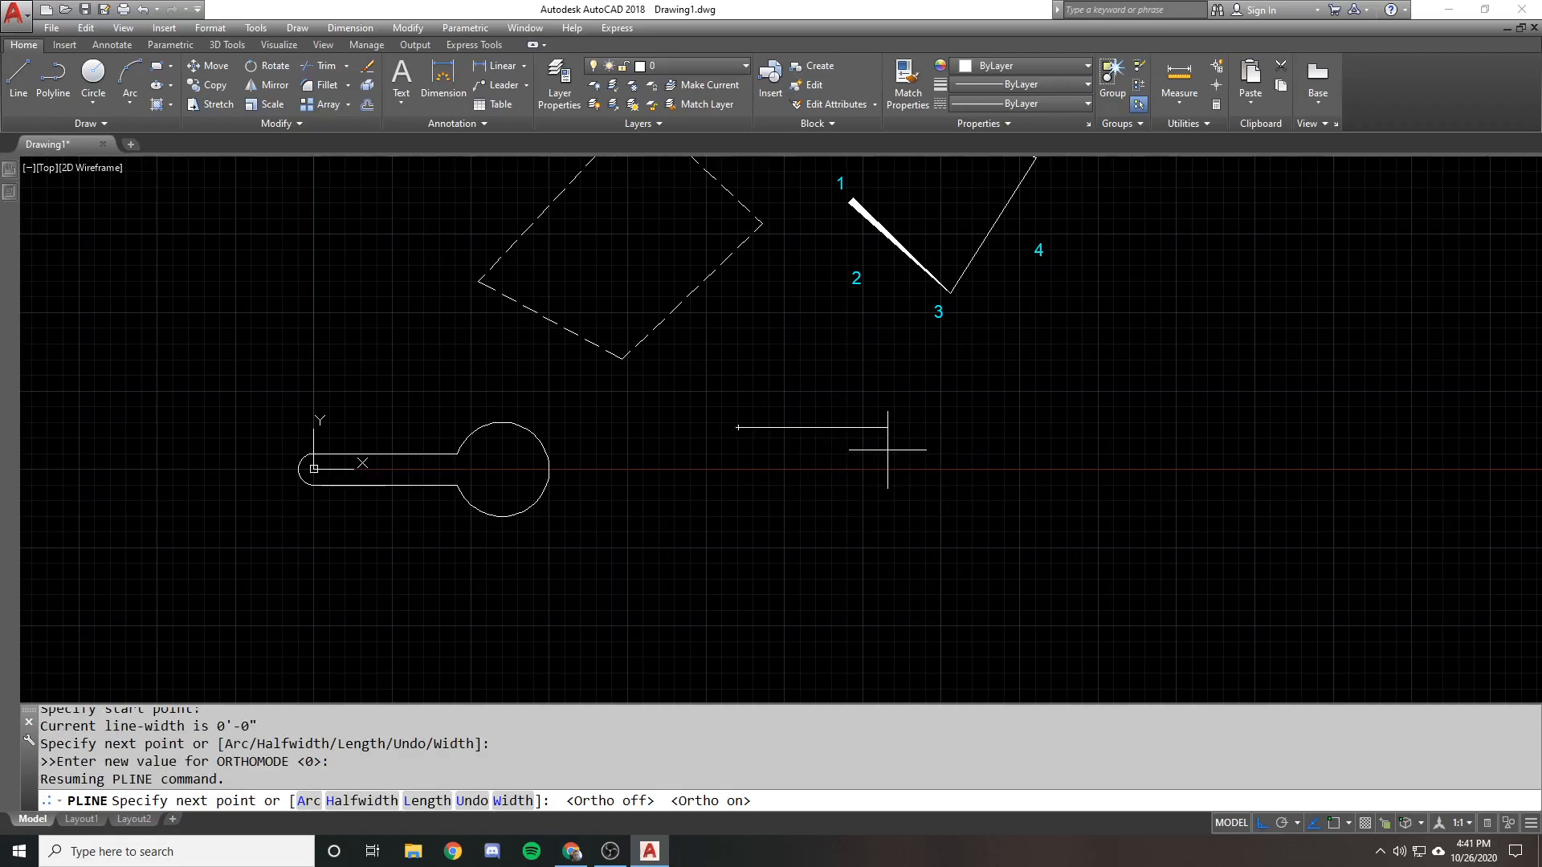
text(w)
key(Return)
text(3)
key(Return)
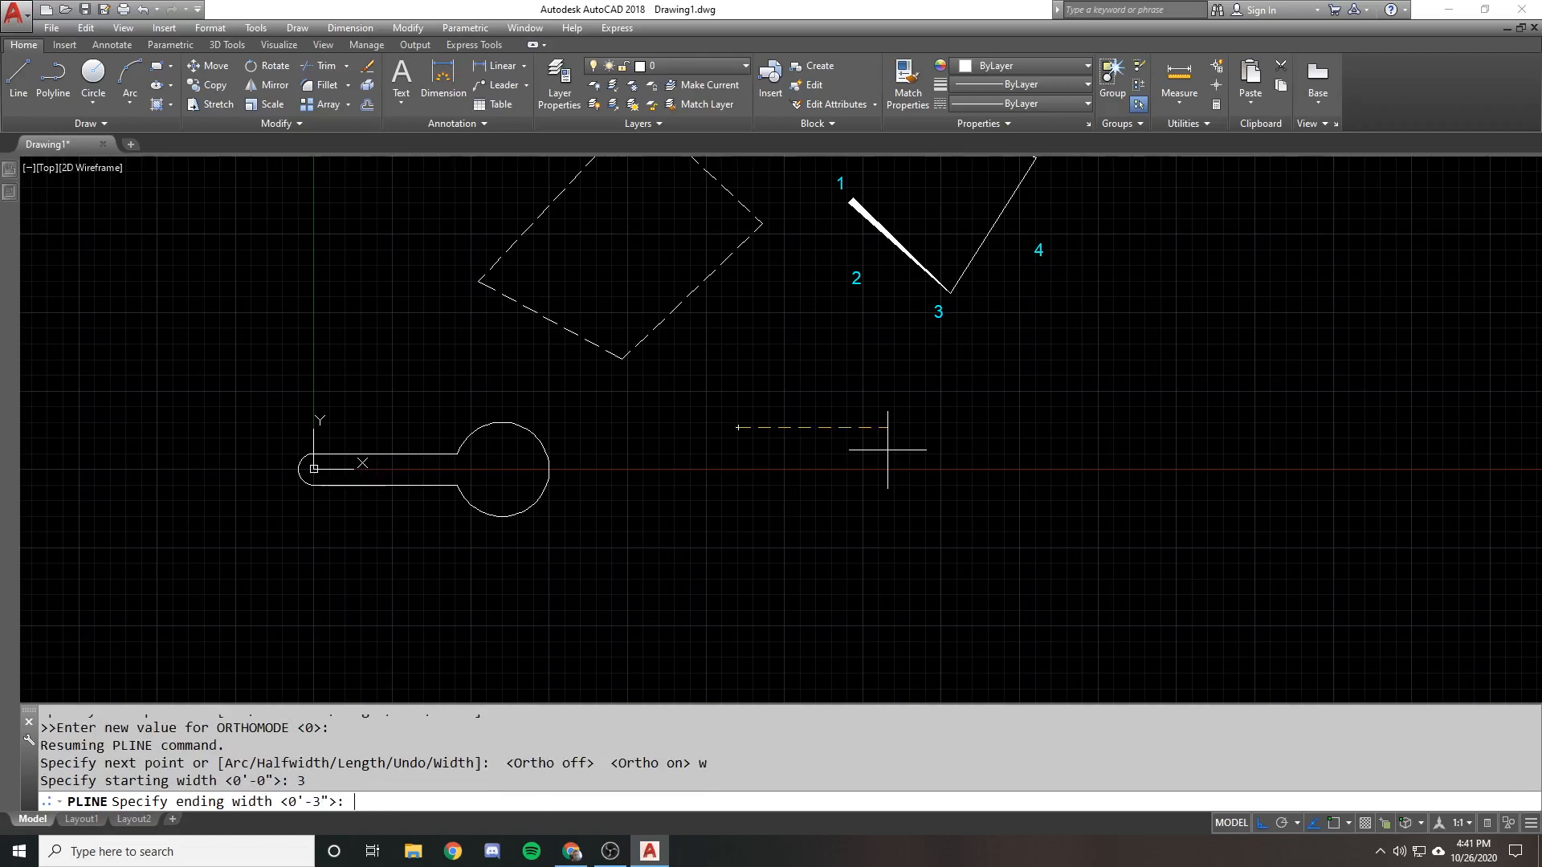
text(0)
key(Return)
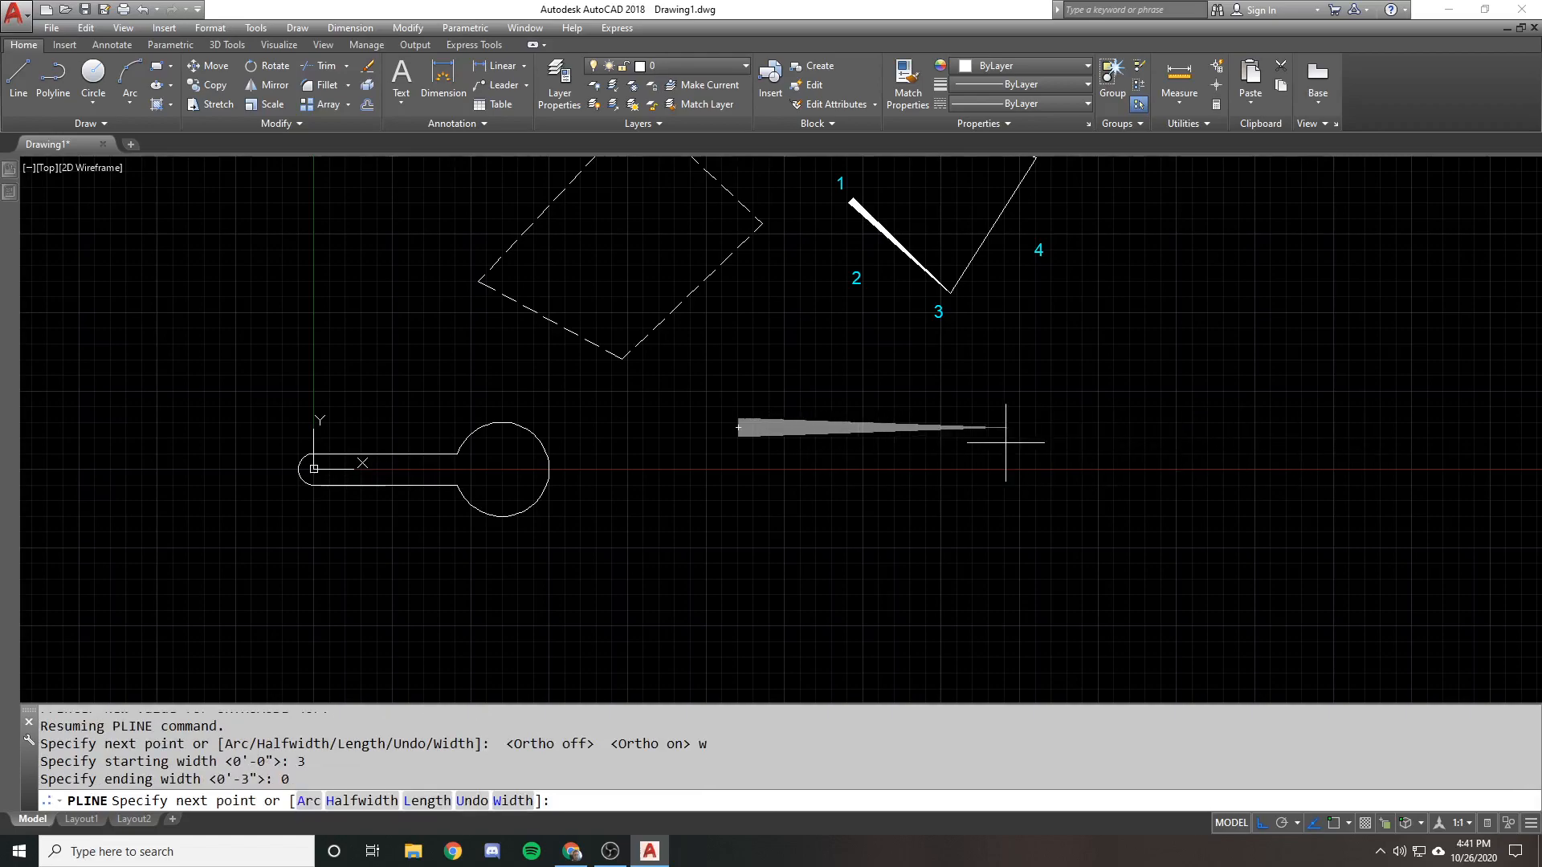
scroll(775, 443, up, 3)
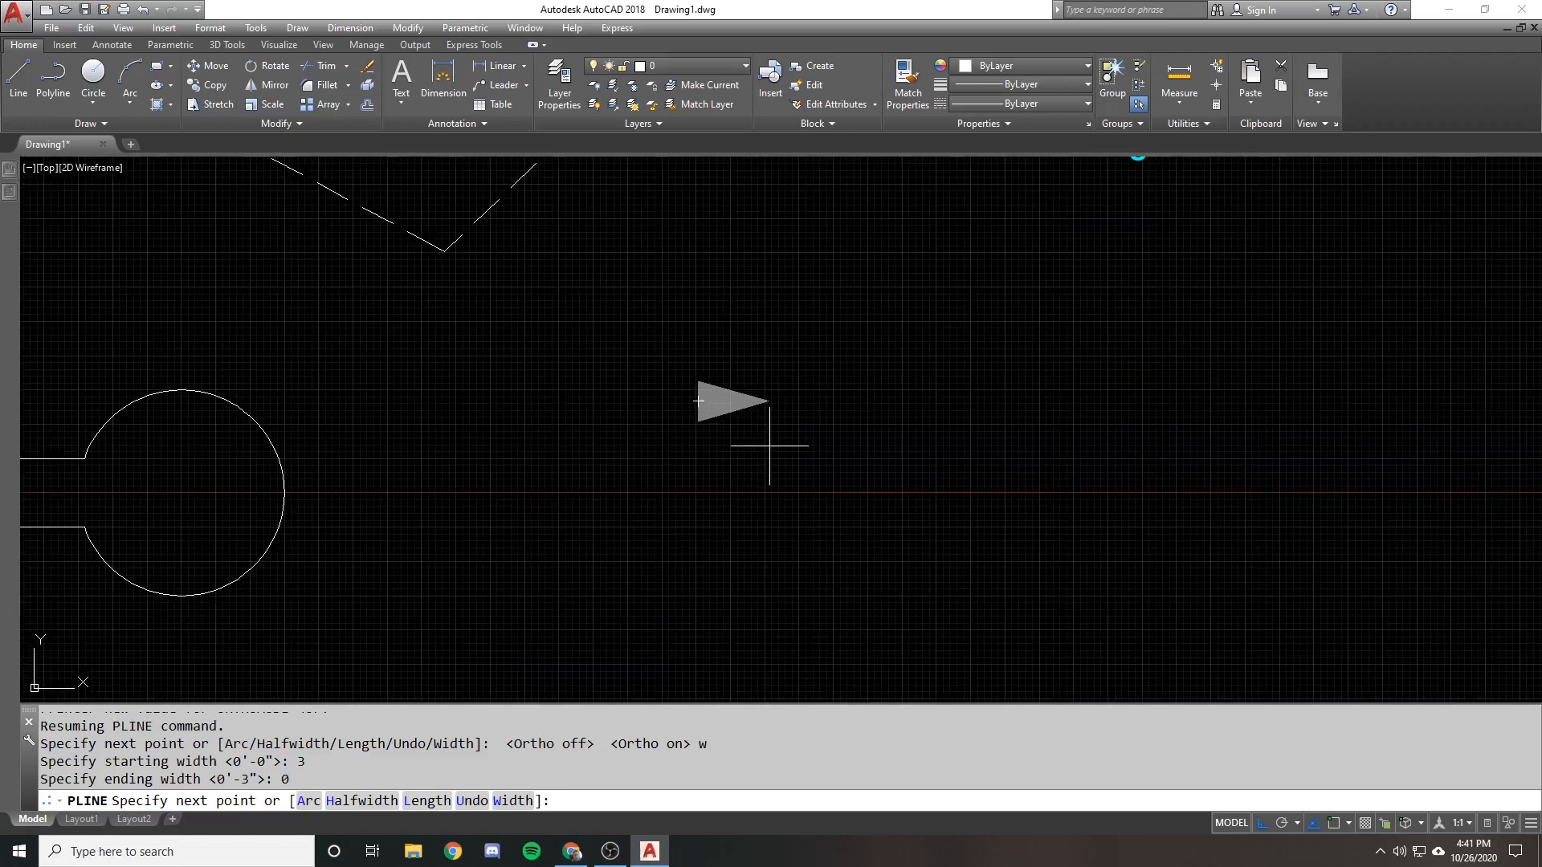
scroll(761, 446, down, 1)
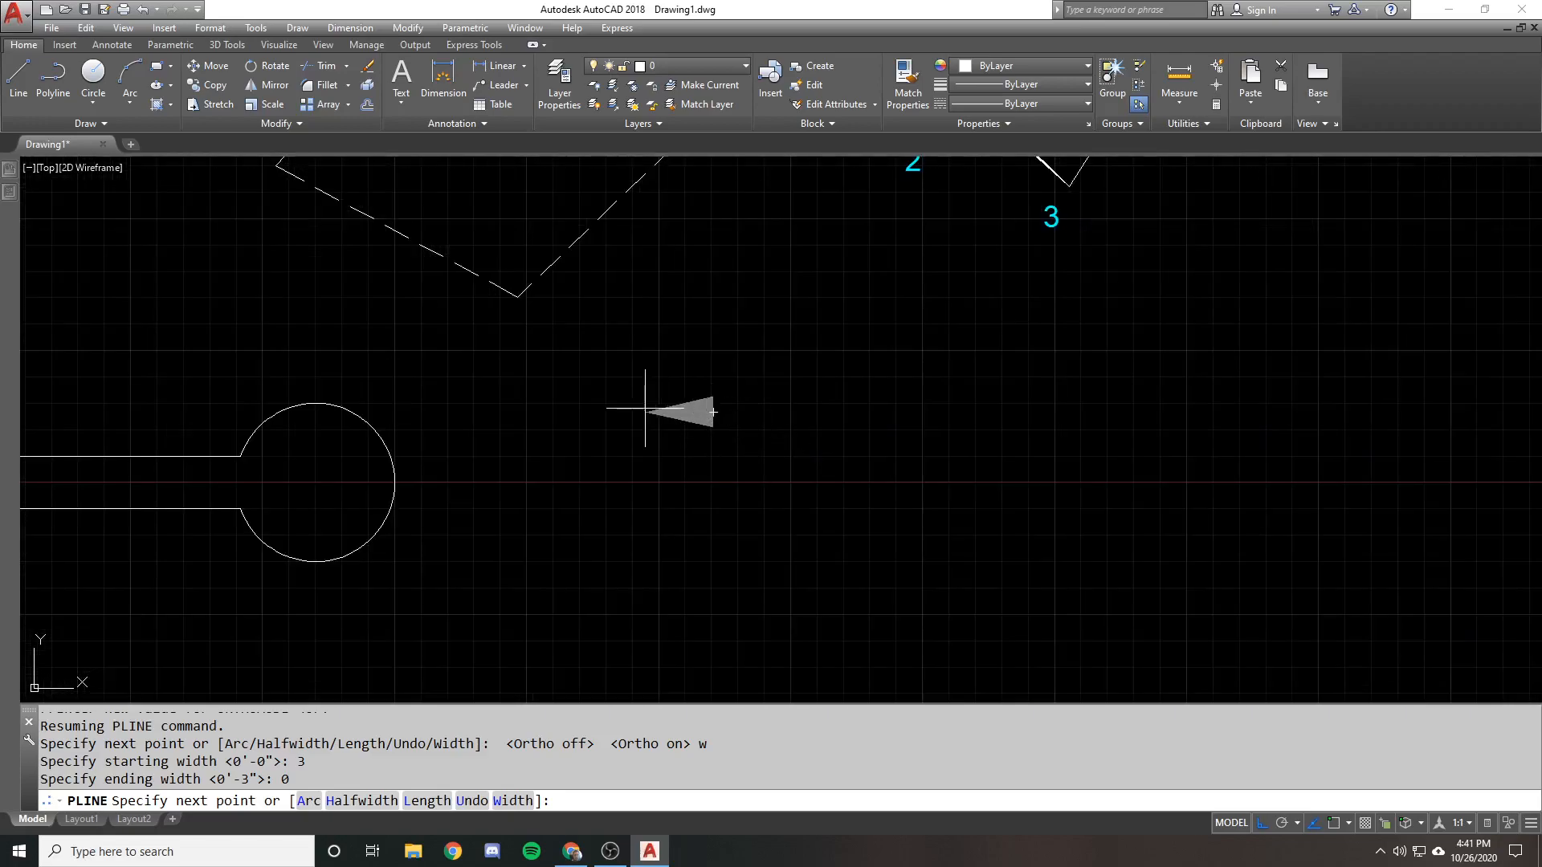
scroll(759, 426, down, 2)
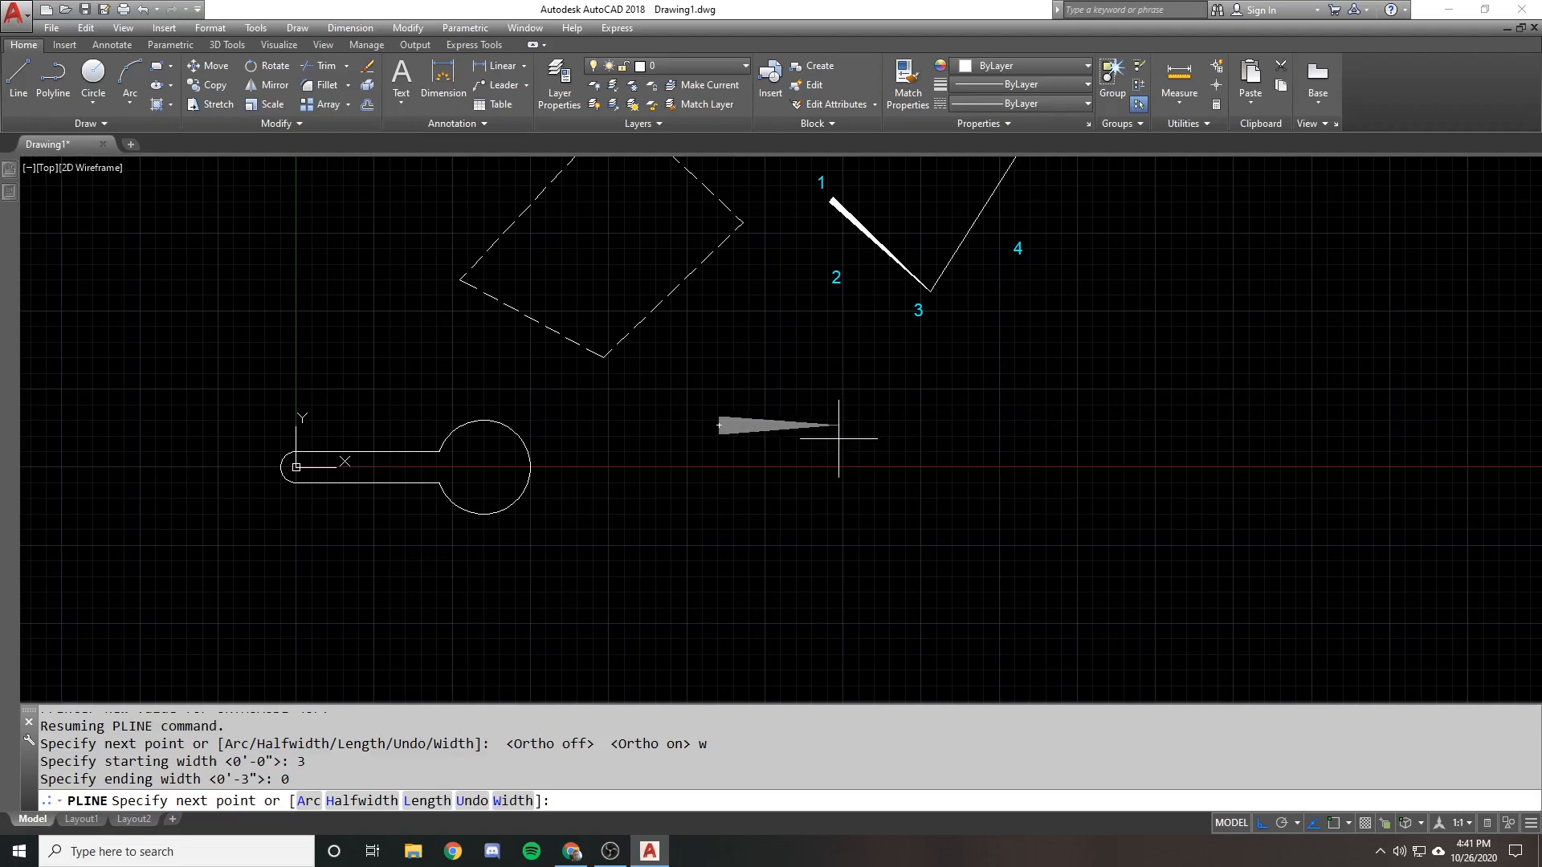
click(843, 425)
Add a sloped segment with Ortho off, tapering from starting width 3 to ending width 1, and finish the polyline
key(F8)
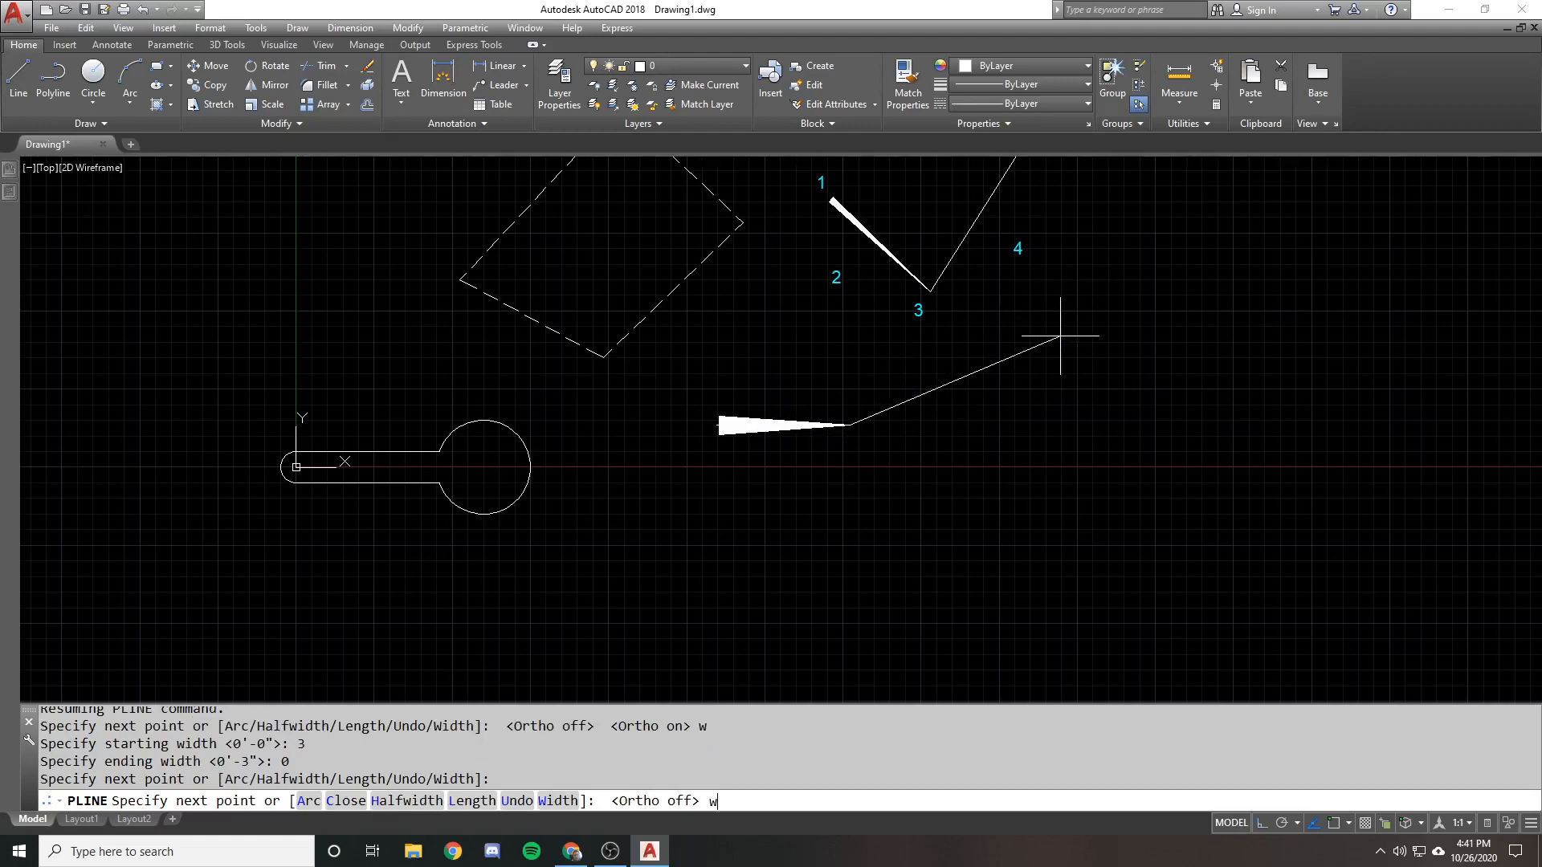
text(w)
key(Return)
text(3)
key(Return)
text(1)
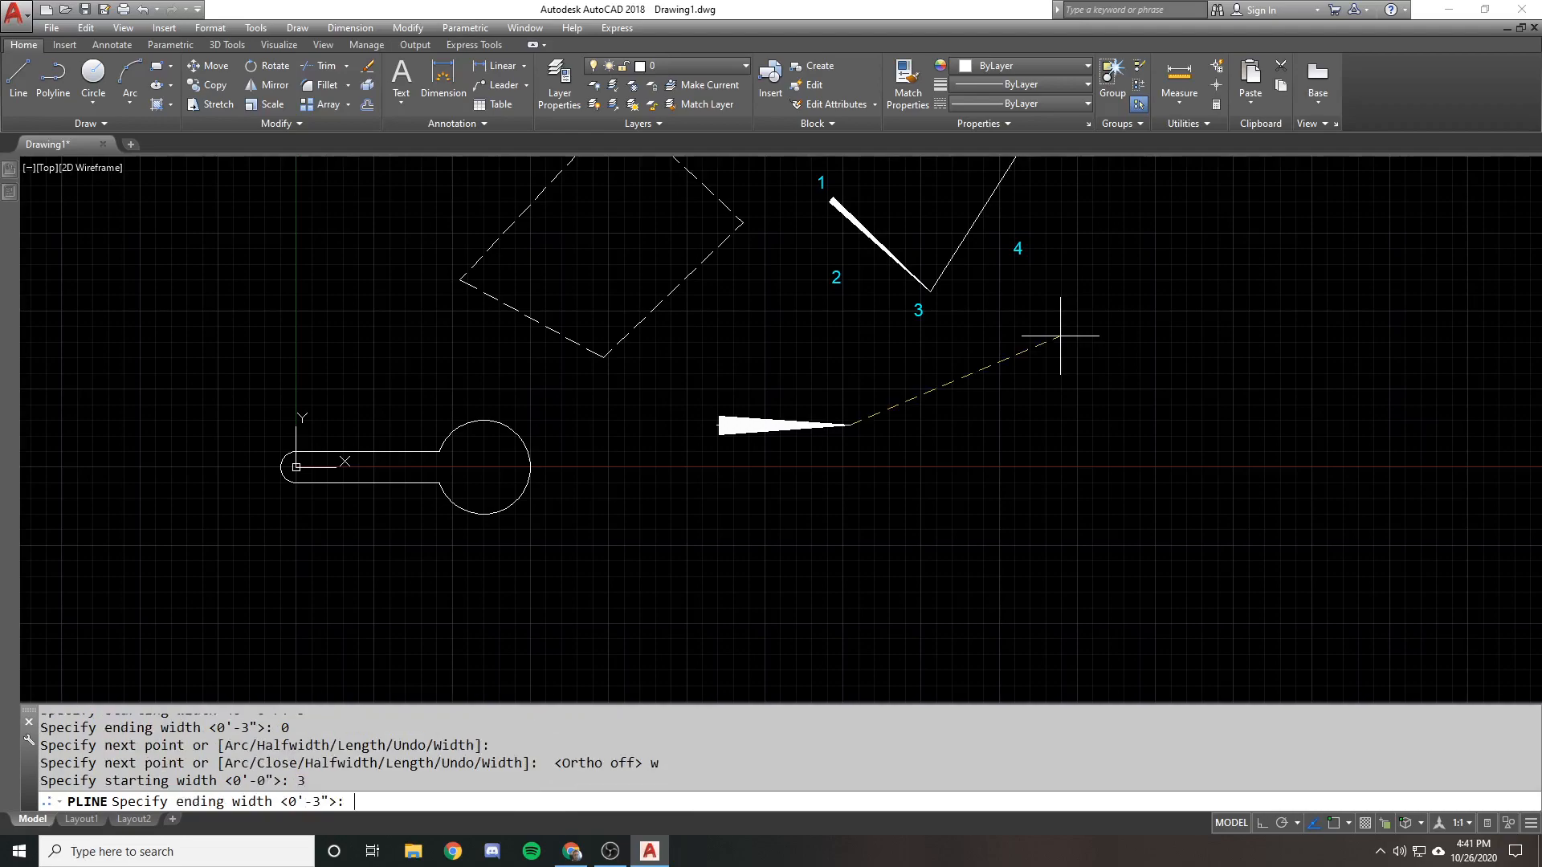
key(Return)
click(1118, 328)
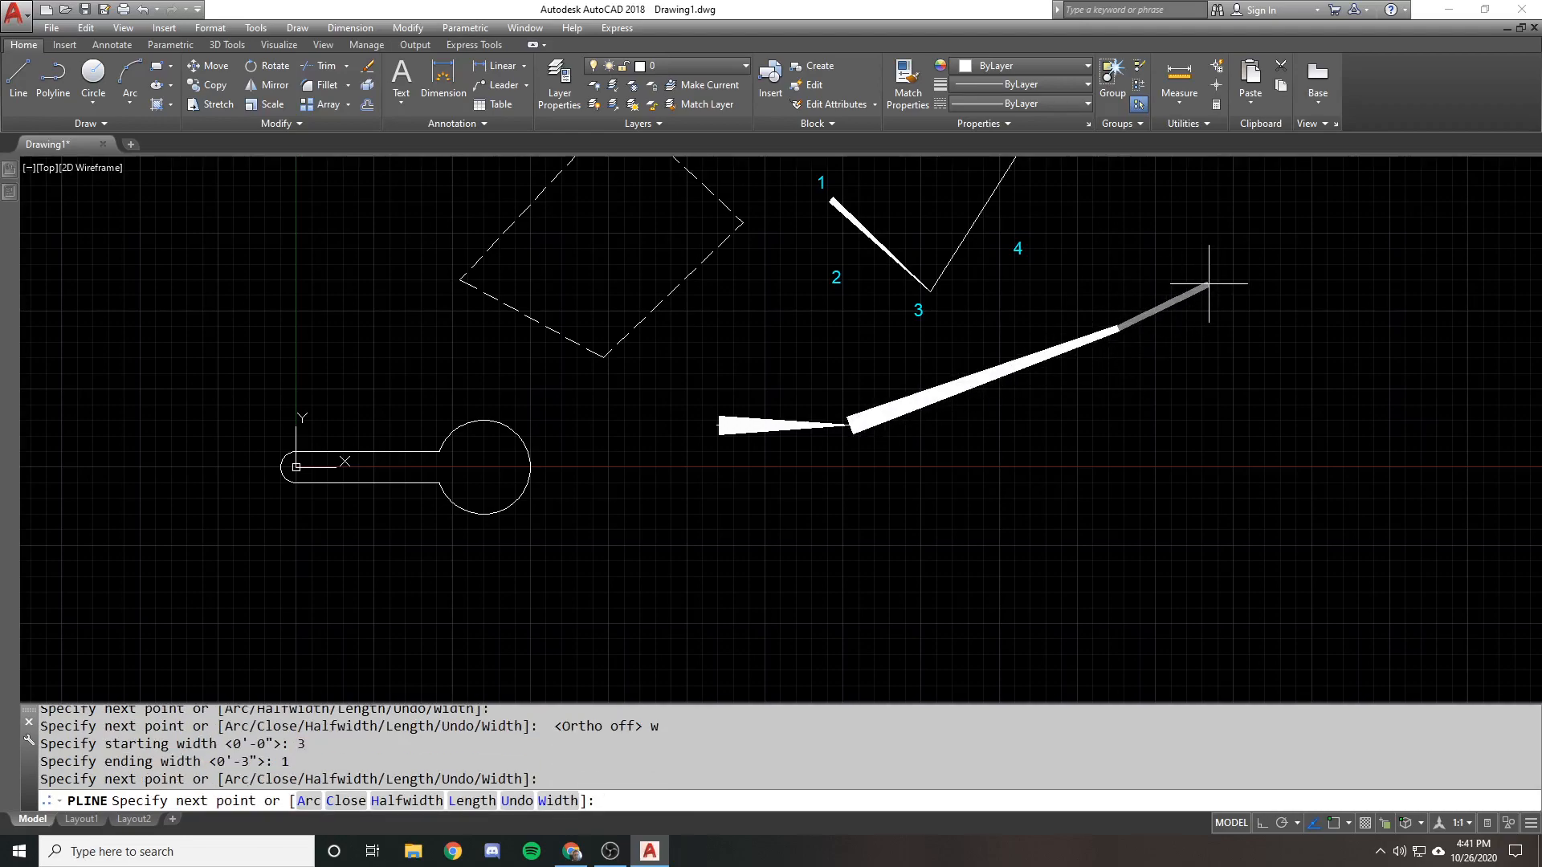
key(Return)
Erase the tapered two-segment polyline
click(941, 386)
text(e)
key(Return)
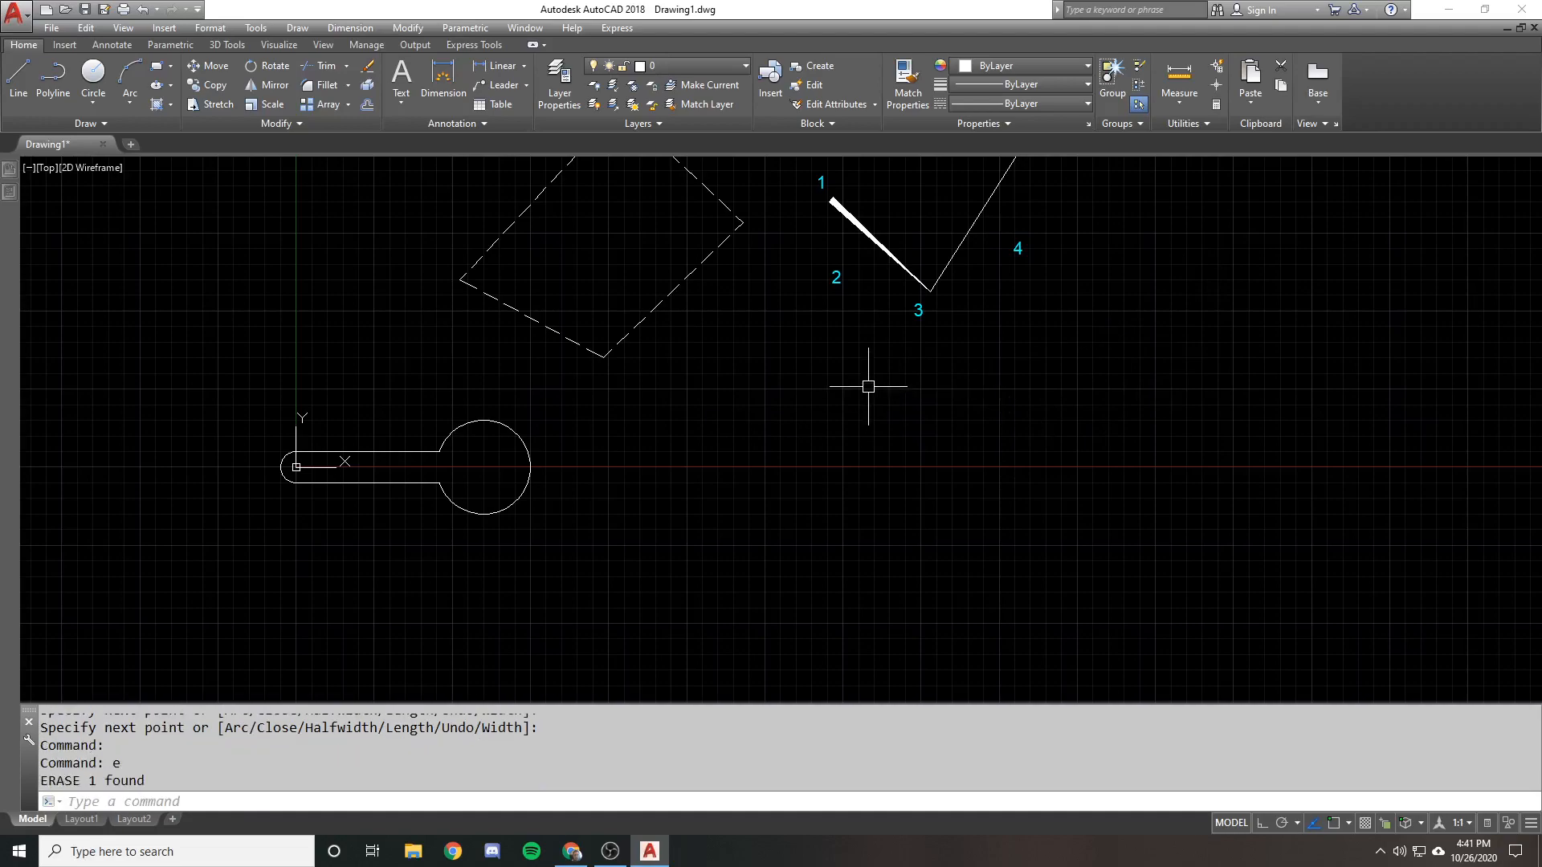
scroll(880, 372, down, 1)
scroll(880, 373, down, 1)
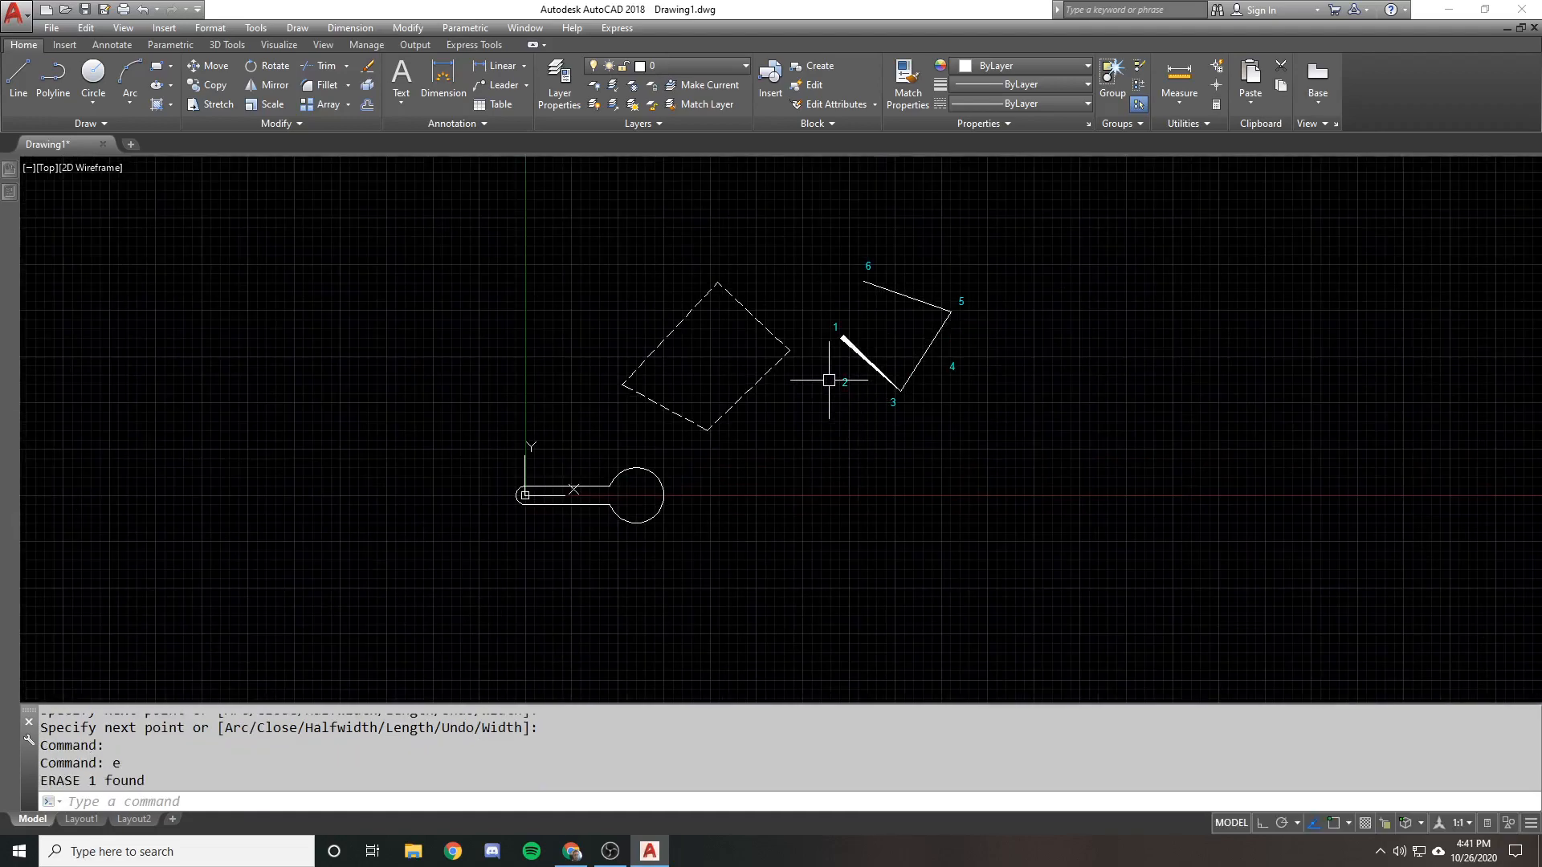
scroll(710, 398, up, 1)
text(ep)
key(Escape)
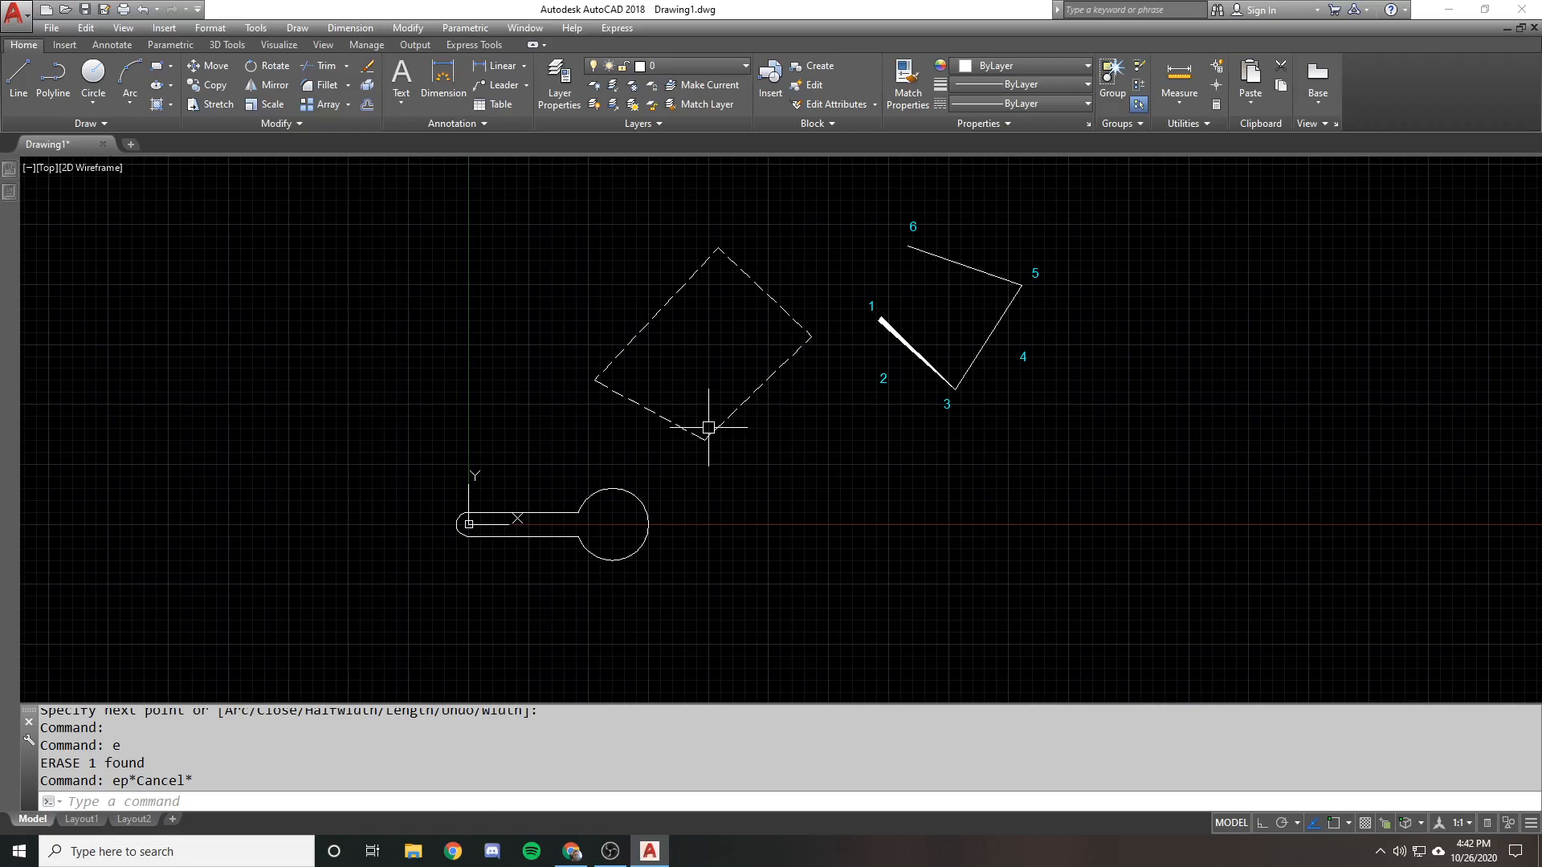
Draw a closed four-sided shape from separate lines below the numbered polyline, closing it back to the first point
text(l)
key(Return)
click(1060, 464)
click(946, 527)
click(1068, 575)
click(1153, 508)
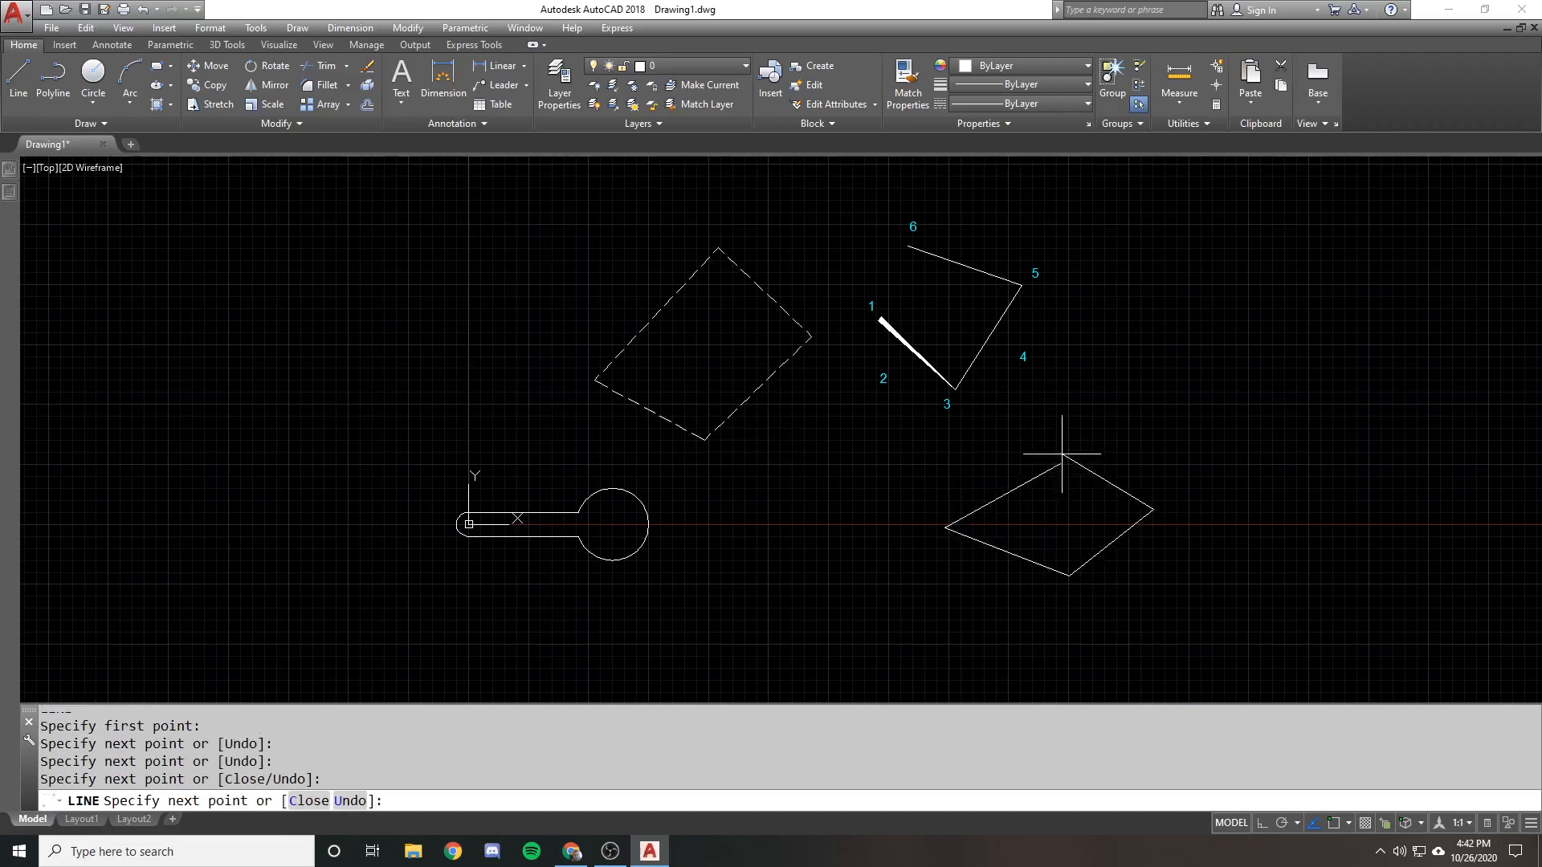
shift+right_click(1074, 458)
text(er)
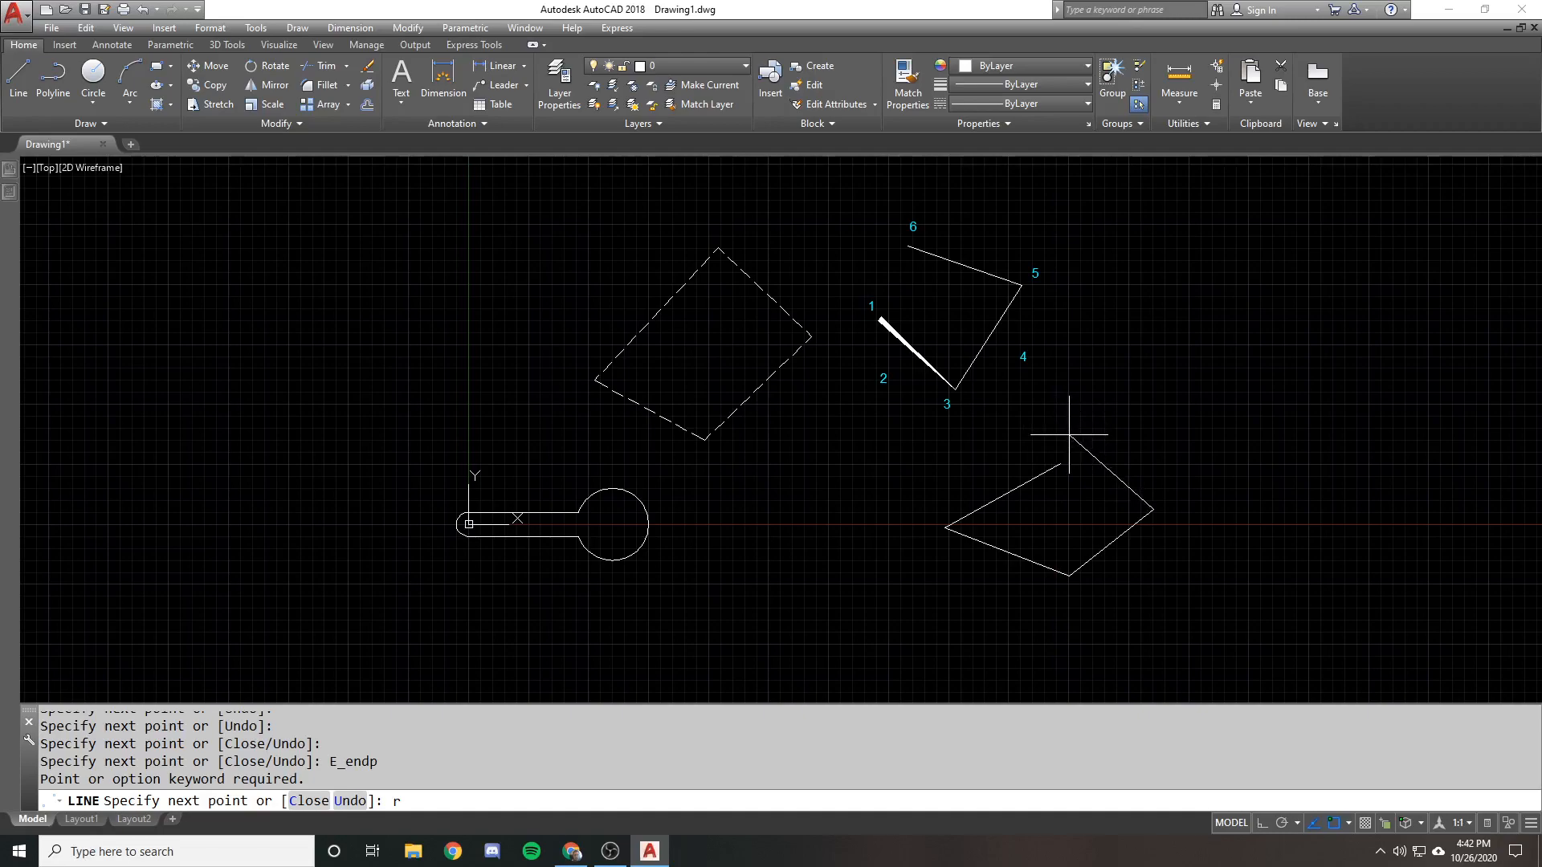
text(c)
key(F3)
key(Return)
Select individual sides of the four-sided shape to check whether they are separate lines
click(1112, 488)
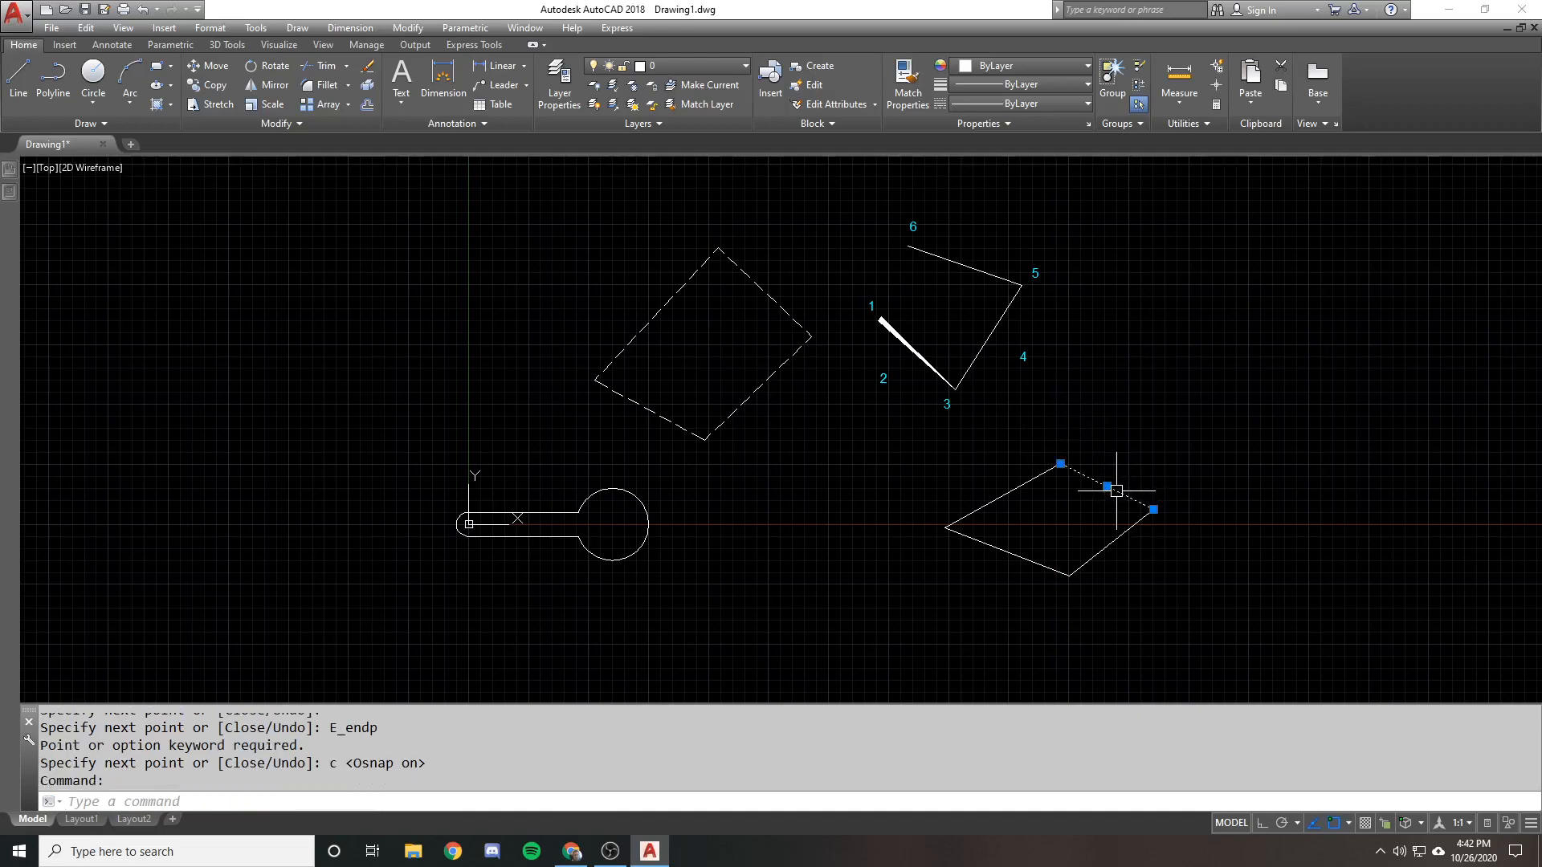
key(Escape)
middle_drag(1082, 480, 1044, 417)
click(1071, 435)
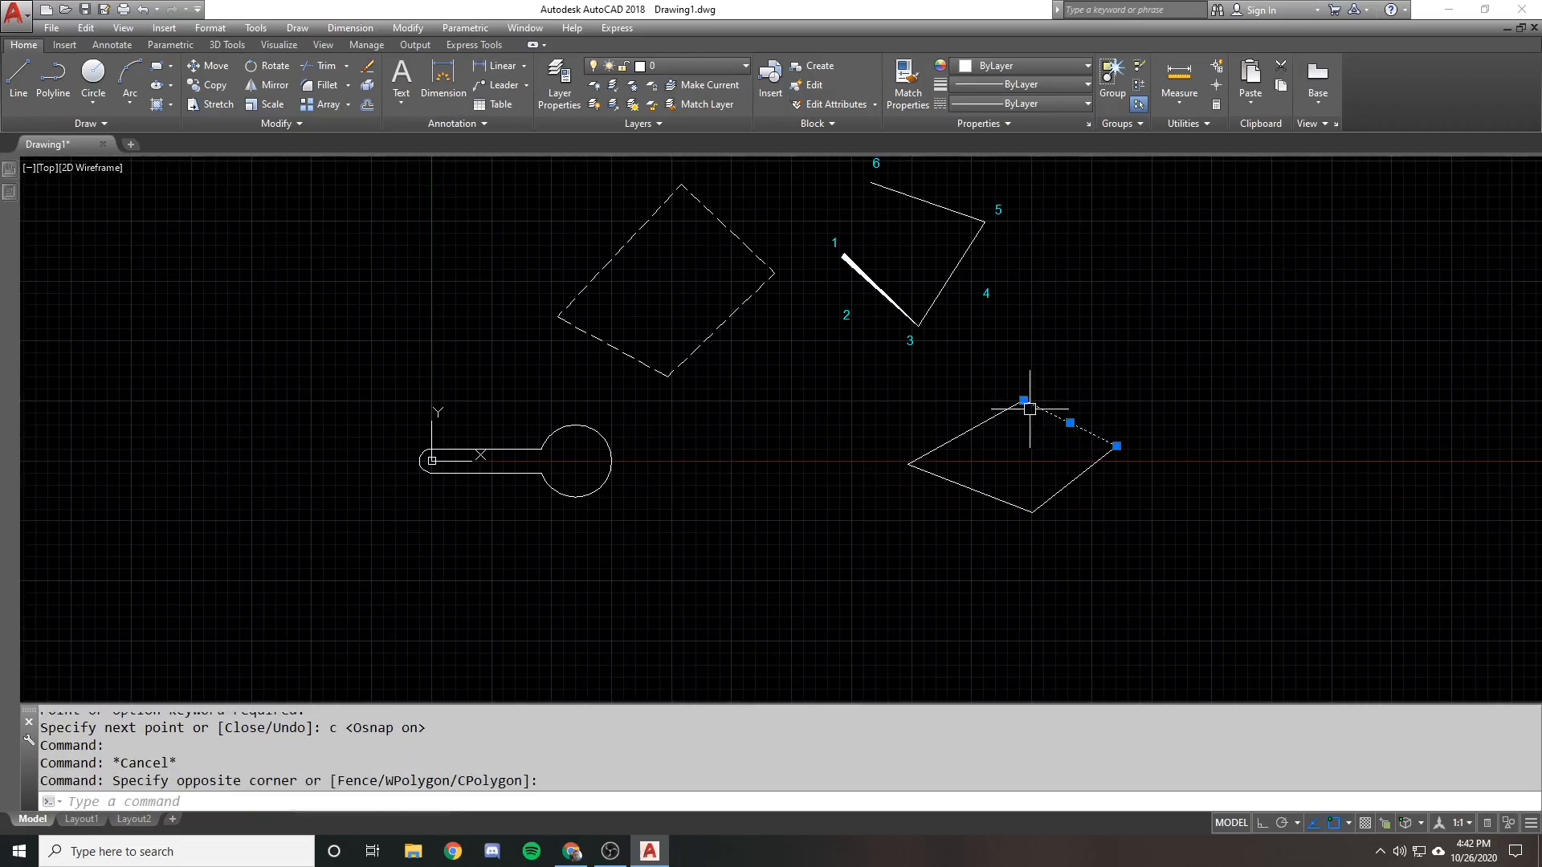
click(1029, 409)
key(Escape)
scroll(1050, 418, up, 2)
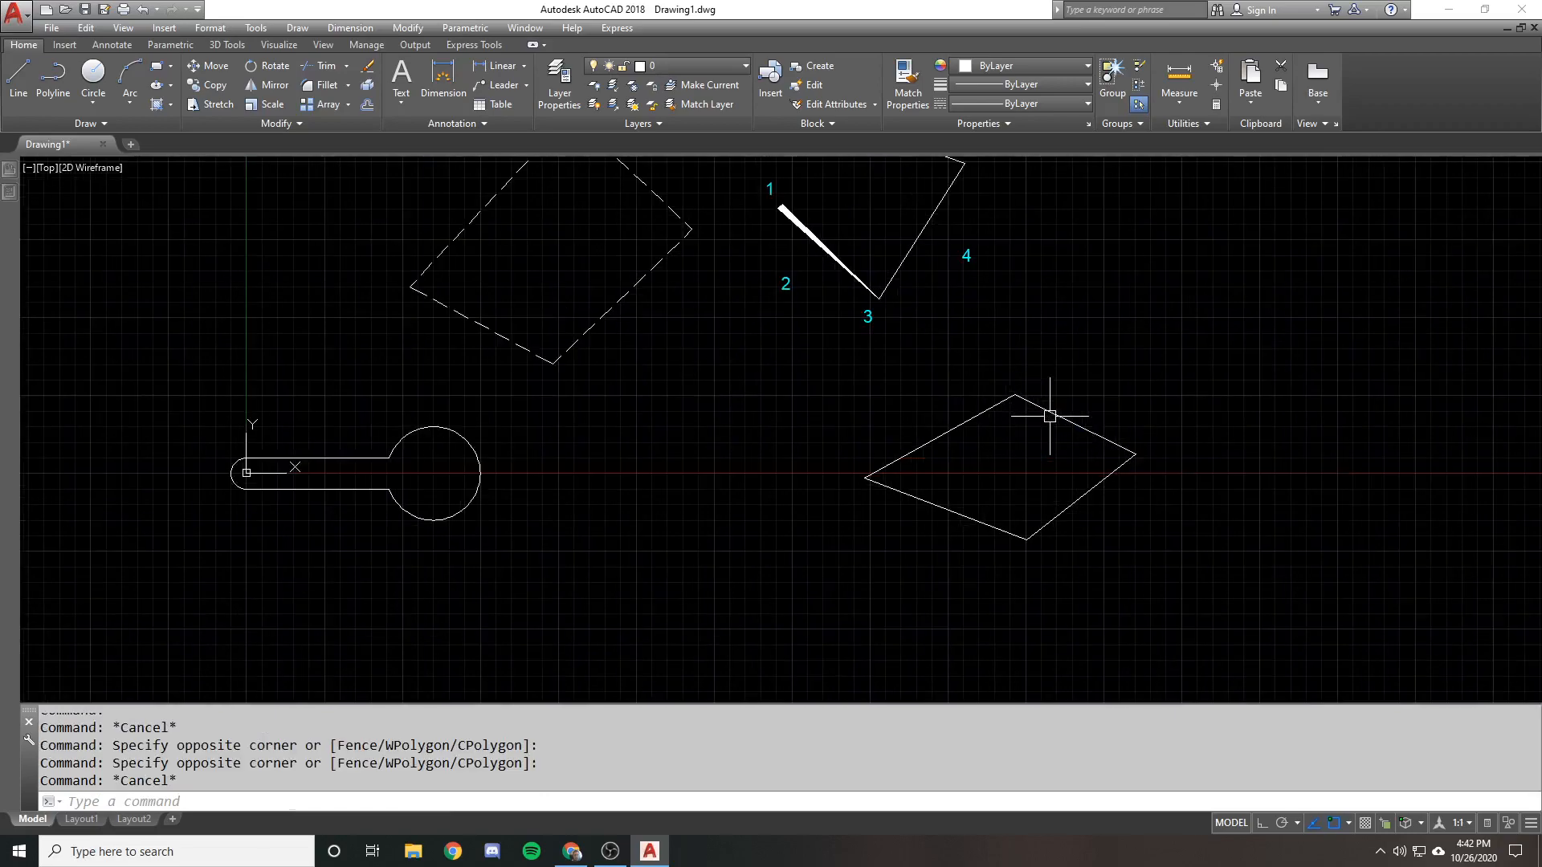
click(1051, 412)
click(1001, 402)
key(Escape)
click(921, 489)
key(Escape)
Convert the upper-left side of the four-sided shape into a polyline with PEDIT and join the other sides to it
text(pe)
key(Return)
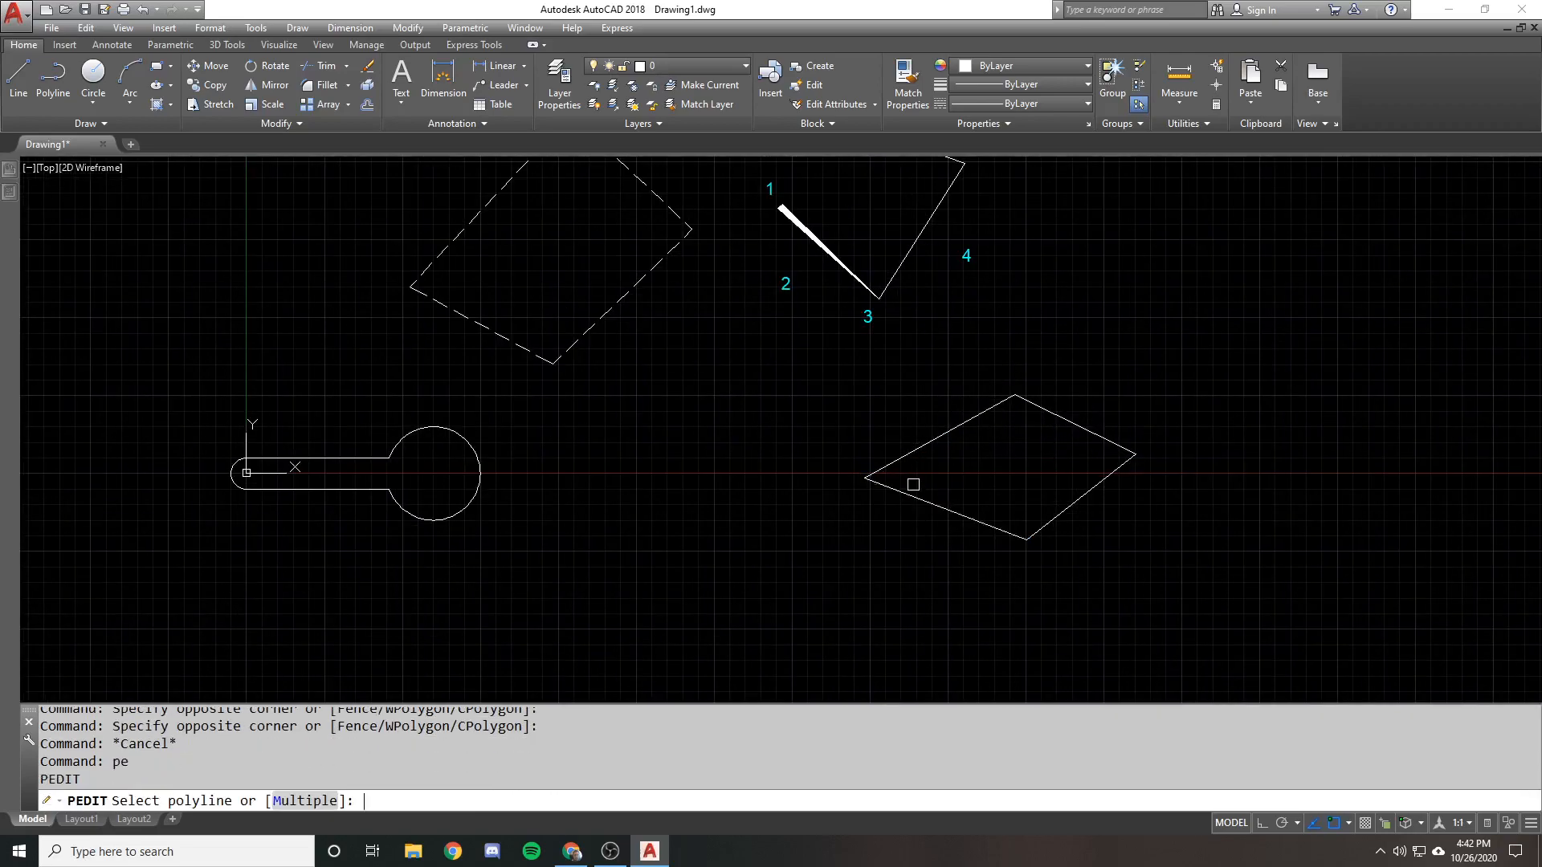
click(968, 423)
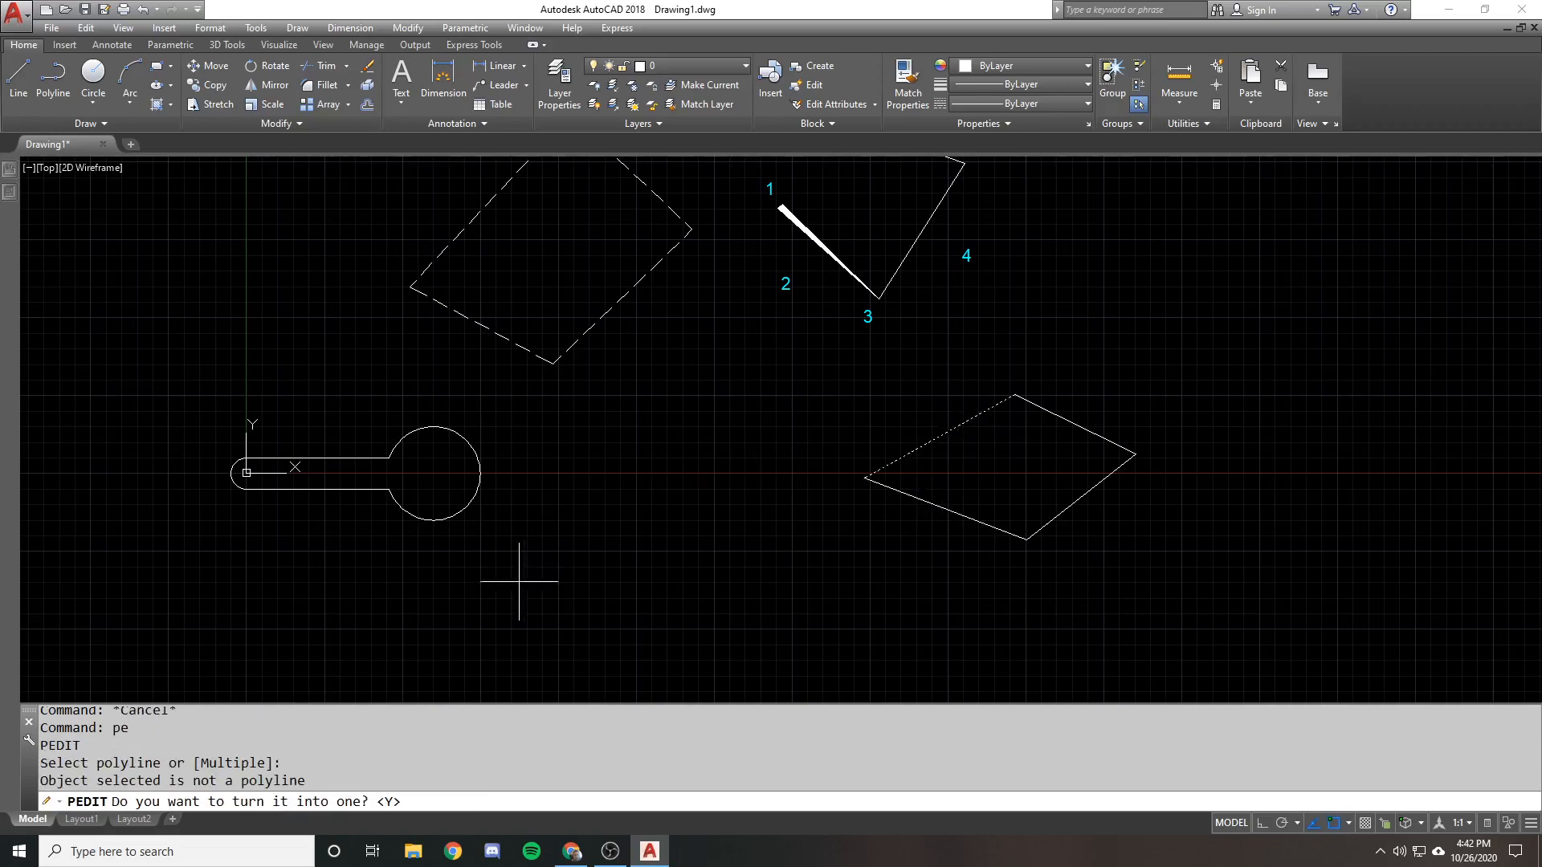
key(Return)
text(j)
key(Return)
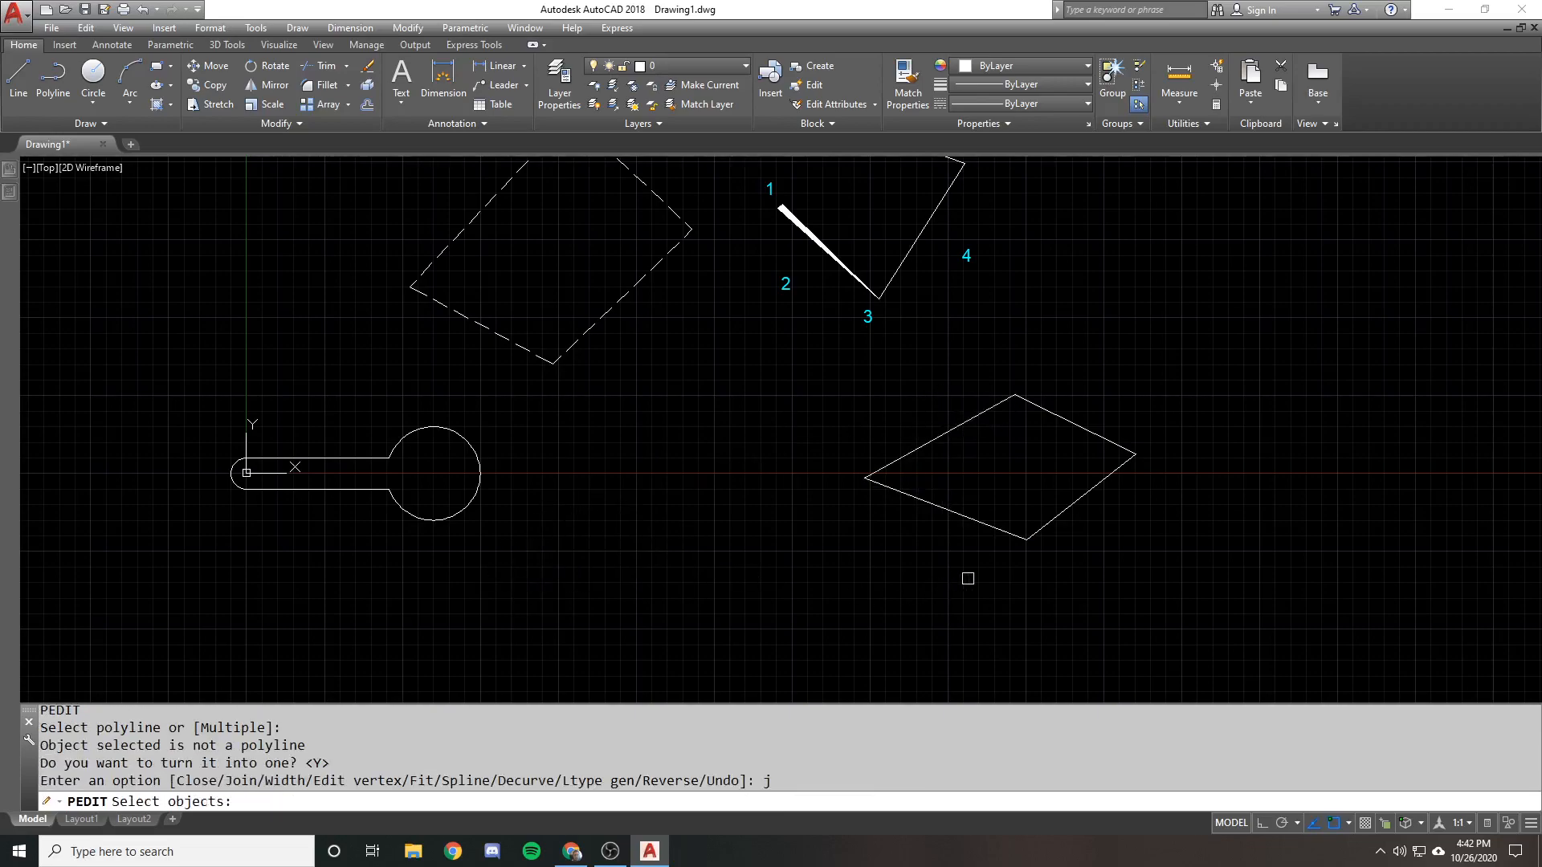
click(1141, 554)
click(864, 393)
key(Return)
key(Return)
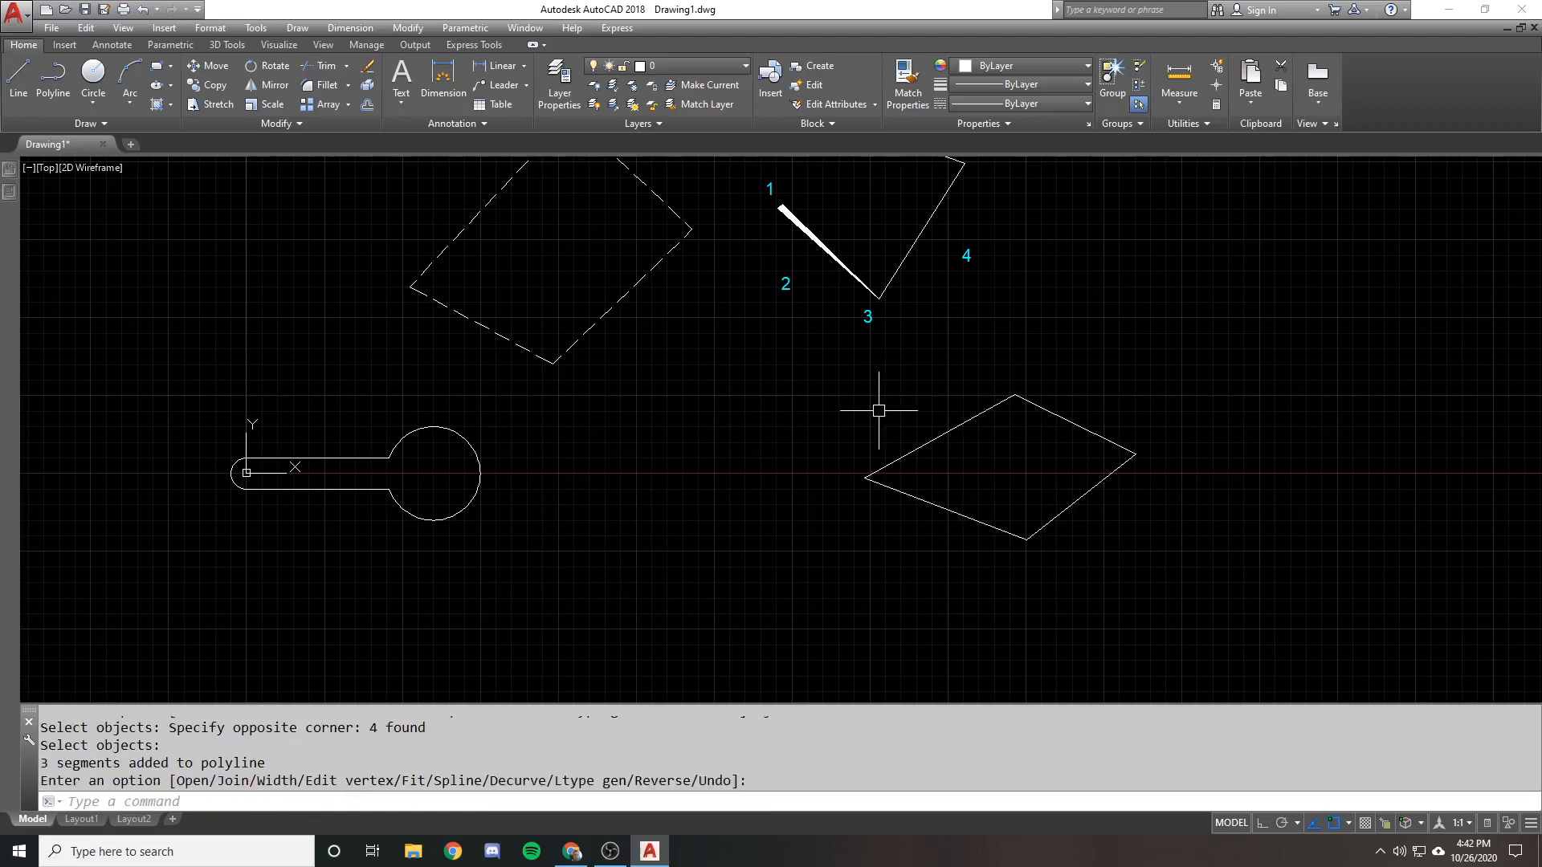
Undo the PEDIT join and check the selection of the shape's upper-left side
key(ctrl+z)
click(936, 423)
click(885, 452)
double_click(897, 436)
key(Escape)
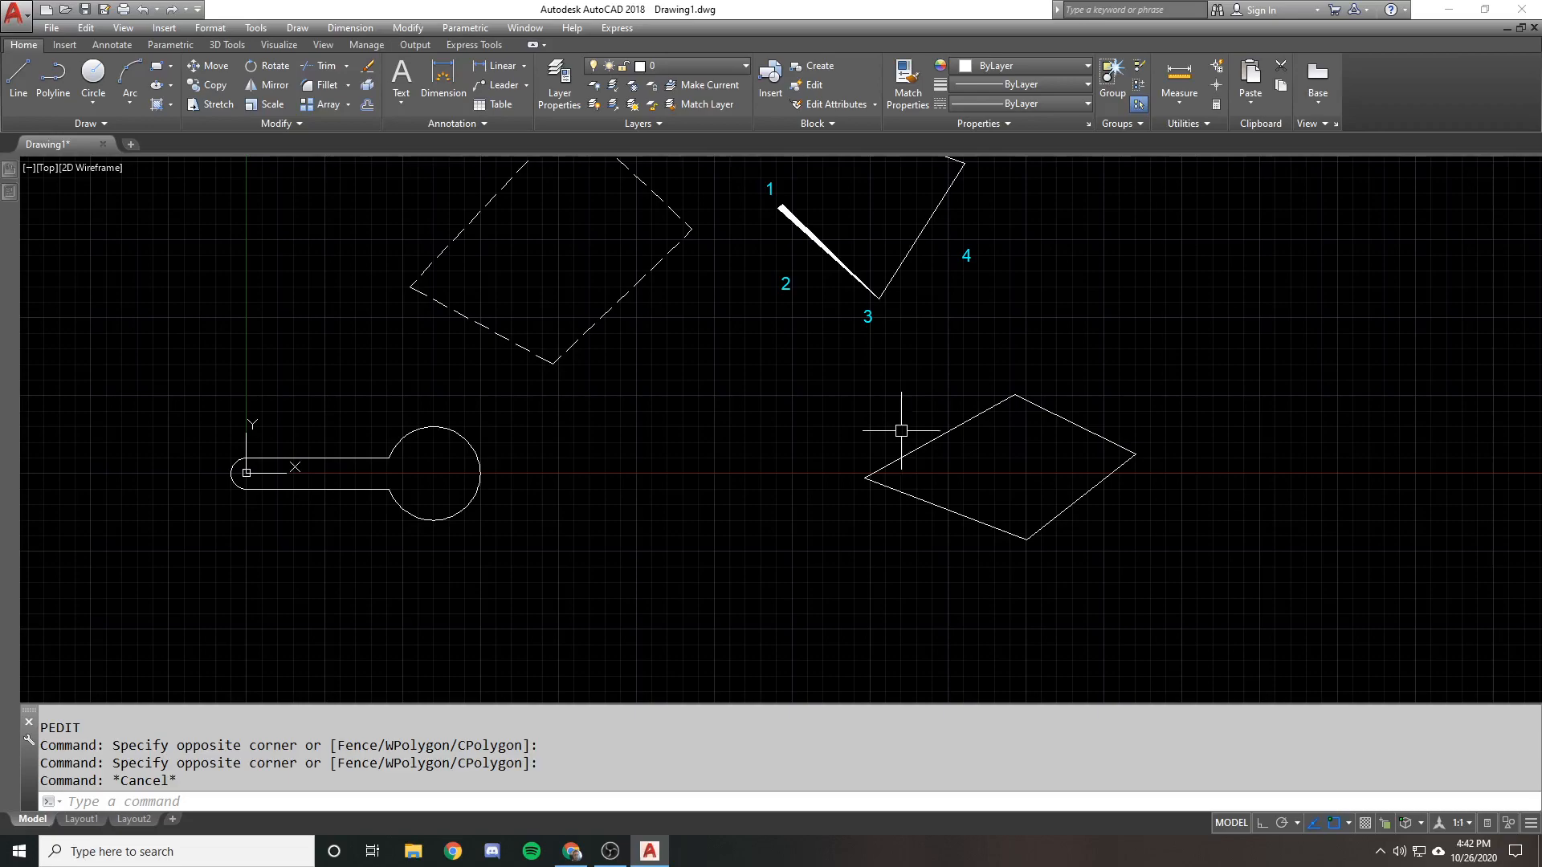
Join the four separate lines of the shape into one polyline with the JOIN command
scroll(899, 430, down, 3)
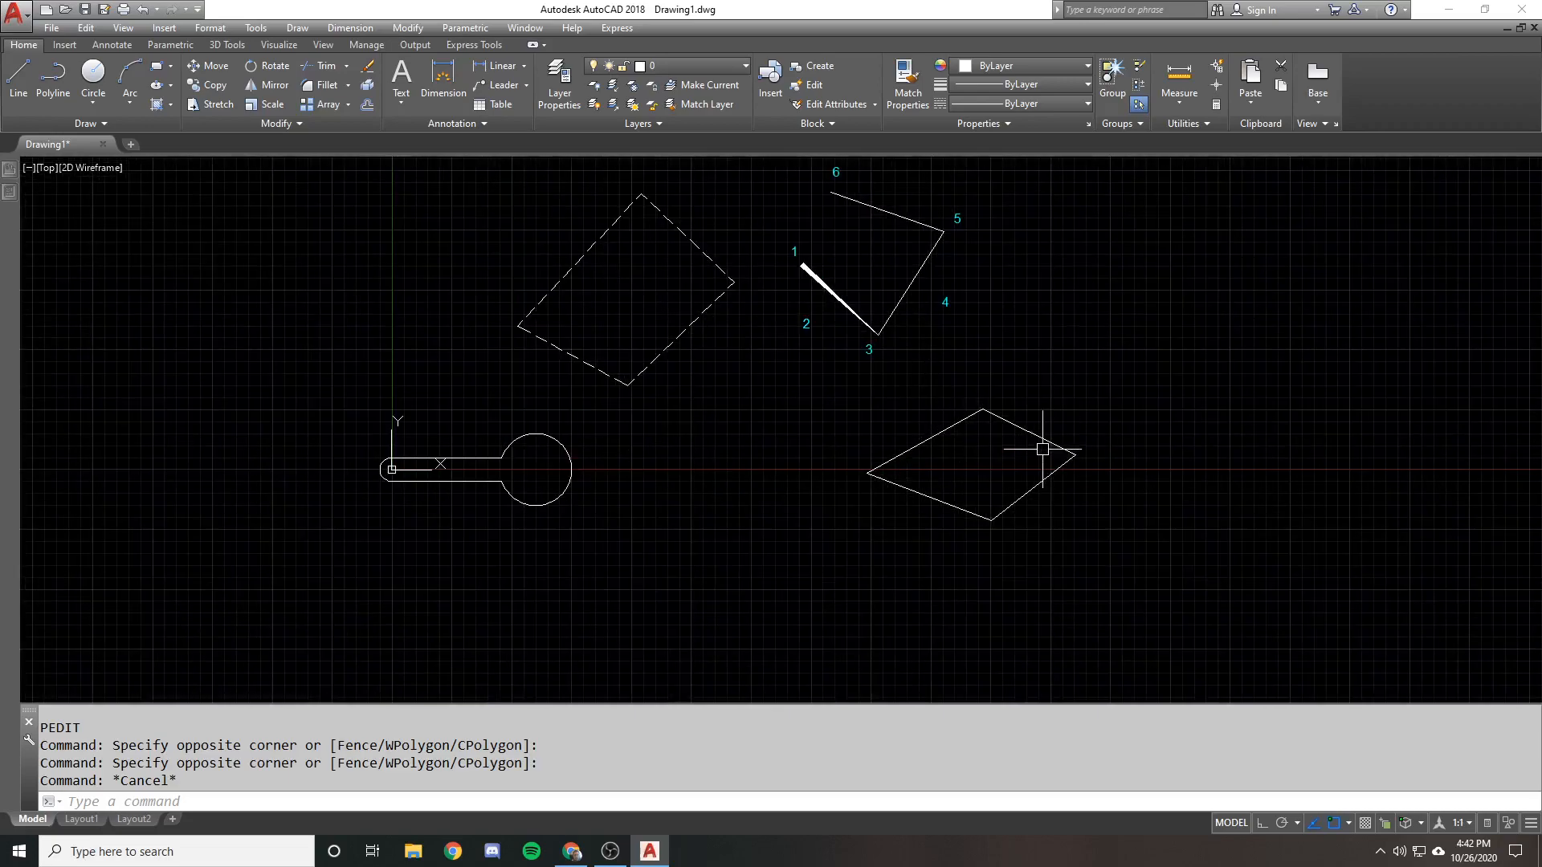
text(j)
key(Return)
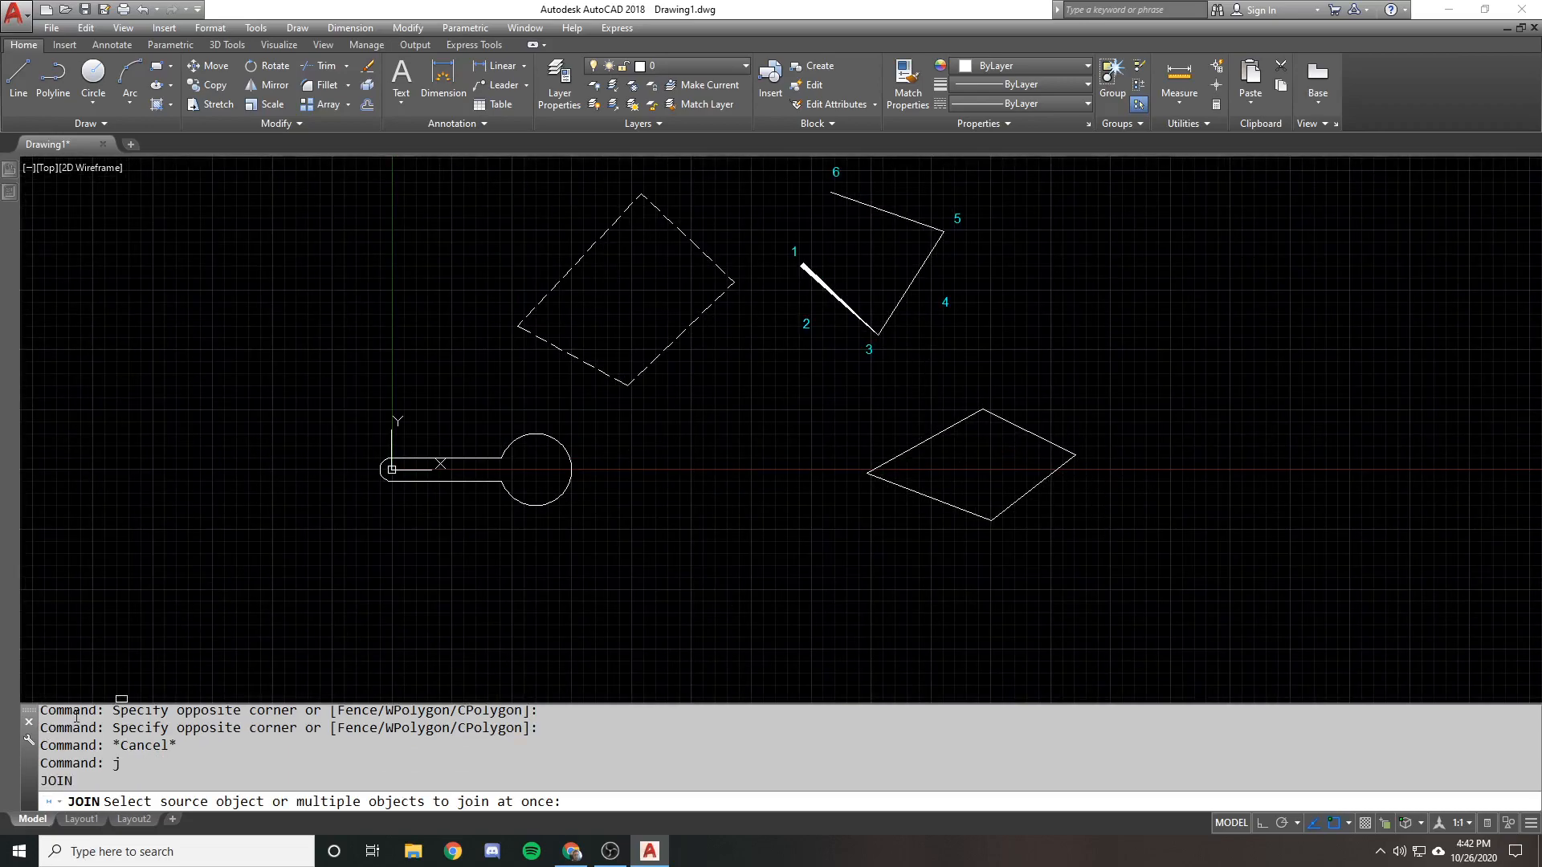
click(1124, 517)
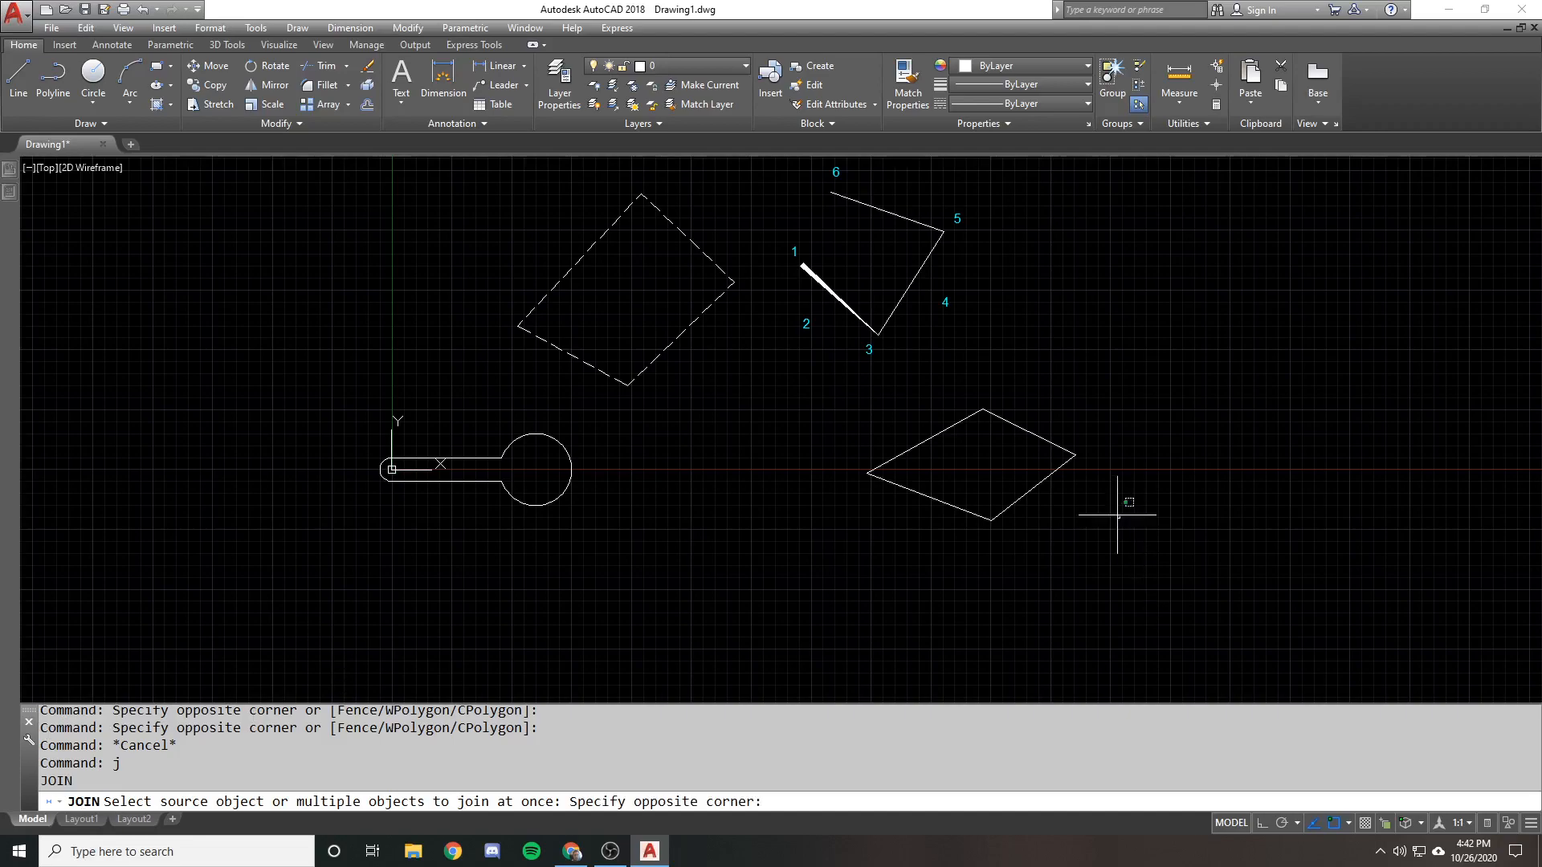
click(827, 378)
key(Return)
Select the joined four-sided shape and examine its object type and geometry in its properties
click(954, 415)
click(945, 427)
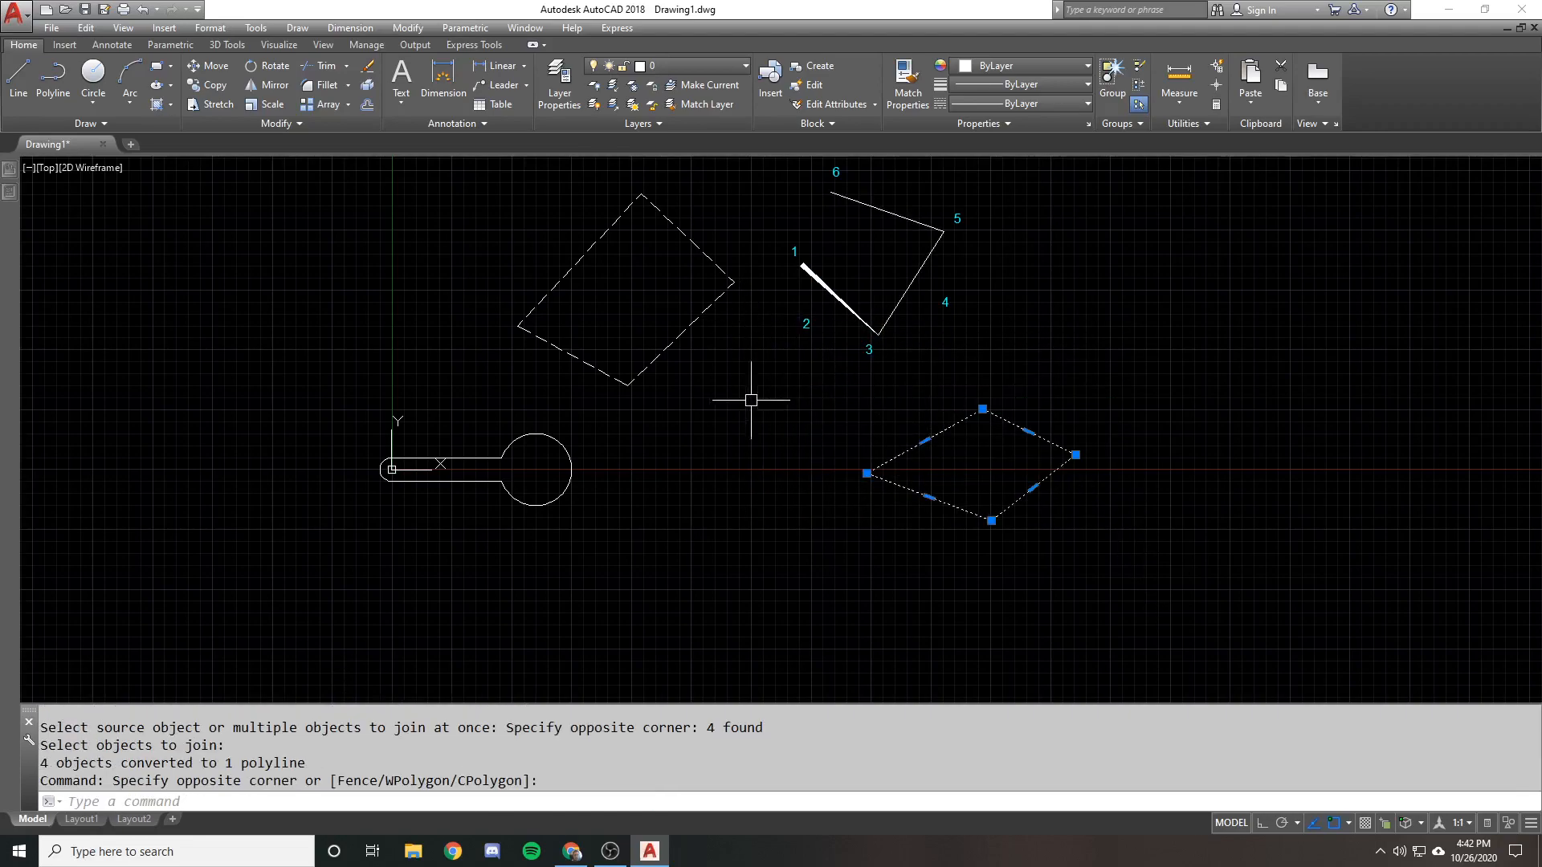
mouse_move(4, 194)
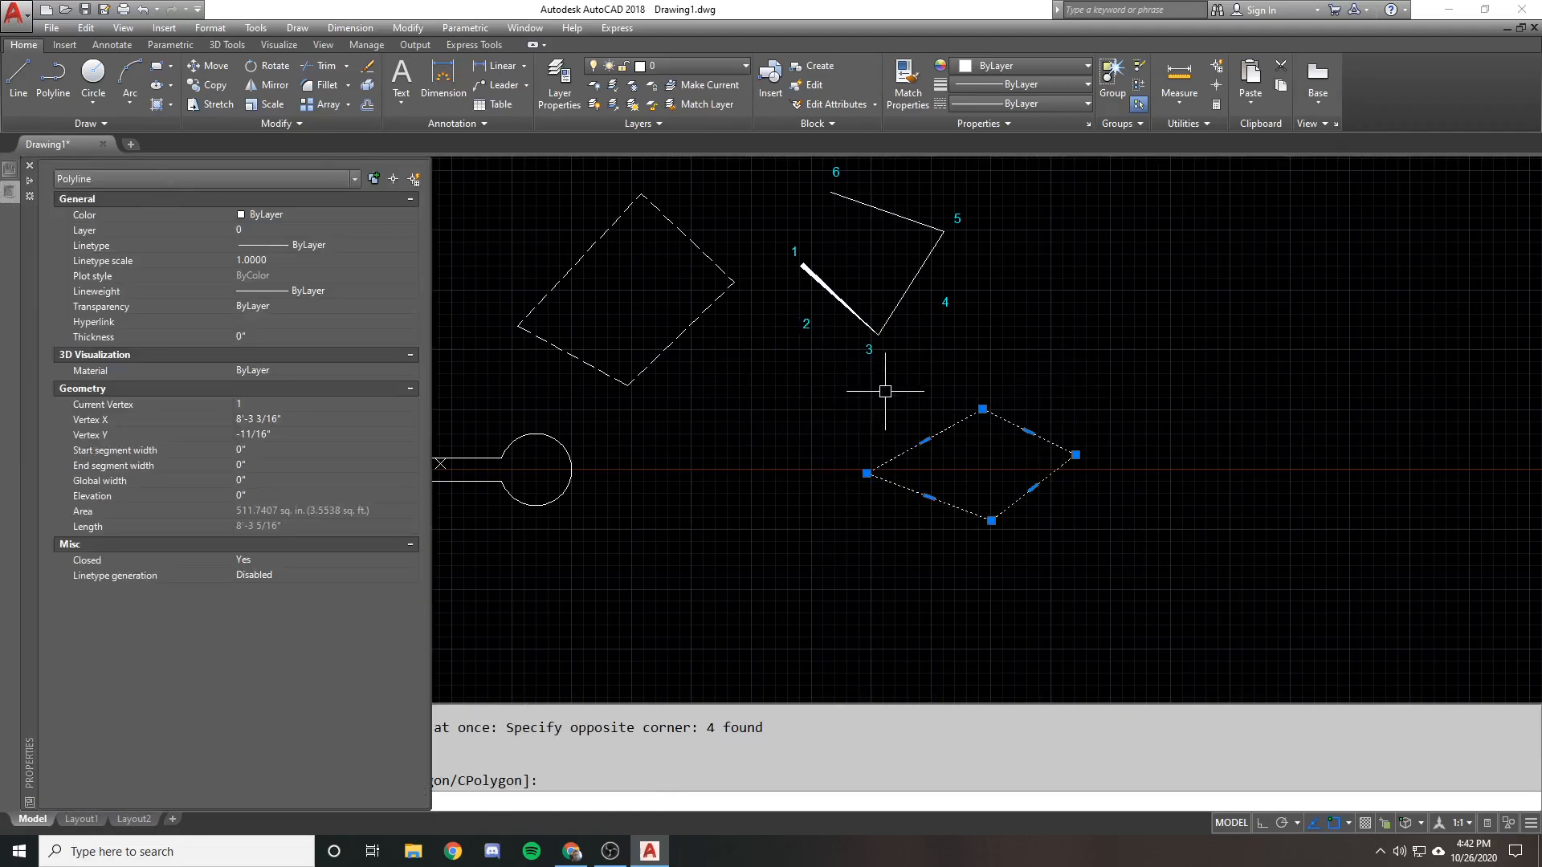
key(Escape)
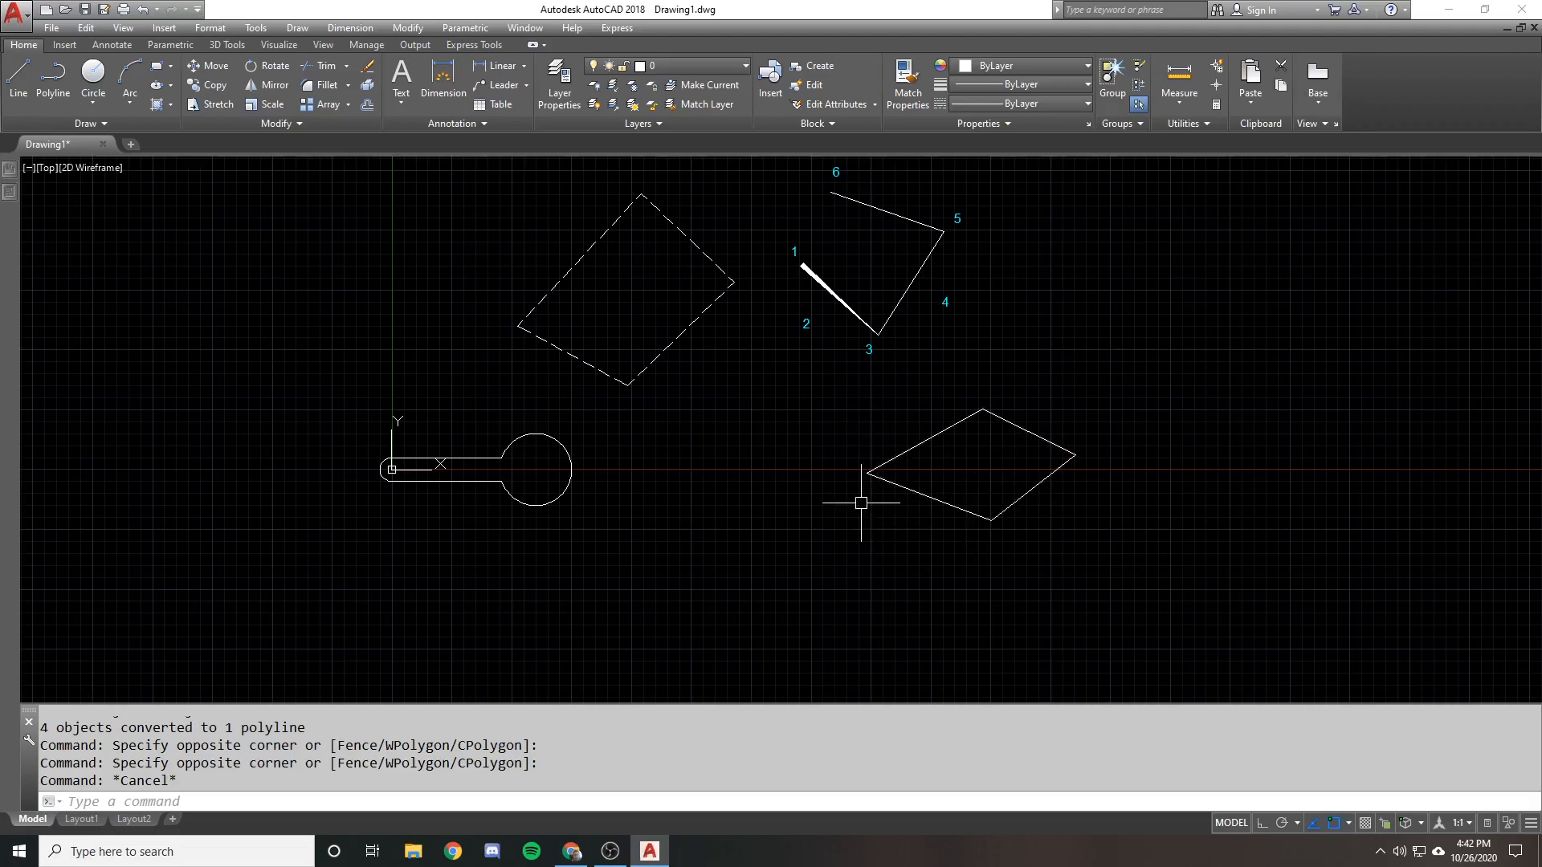
Orbit the drawing into a tilted 3D view with open space behind the numbered polyline
mouse_move(629, 533)
shift+middle_down()
mouse_move(678, 493)
mouse_move(729, 399)
mouse_move(765, 389)
mouse_move(786, 412)
shift+middle_up()
key(Escape)
scroll(613, 456, up, 3)
click(546, 482)
scroll(565, 437, down, 2)
middle_drag(590, 379, 635, 452)
key(Escape)
middle_drag(724, 366, 770, 452)
text(pl)
key(Return)
key(Escape)
key(Escape)
text(3d)
key(Escape)
Start a polyline behind the numbered one and set its starting and ending widths to 0
text(pl)
key(Return)
click(647, 506)
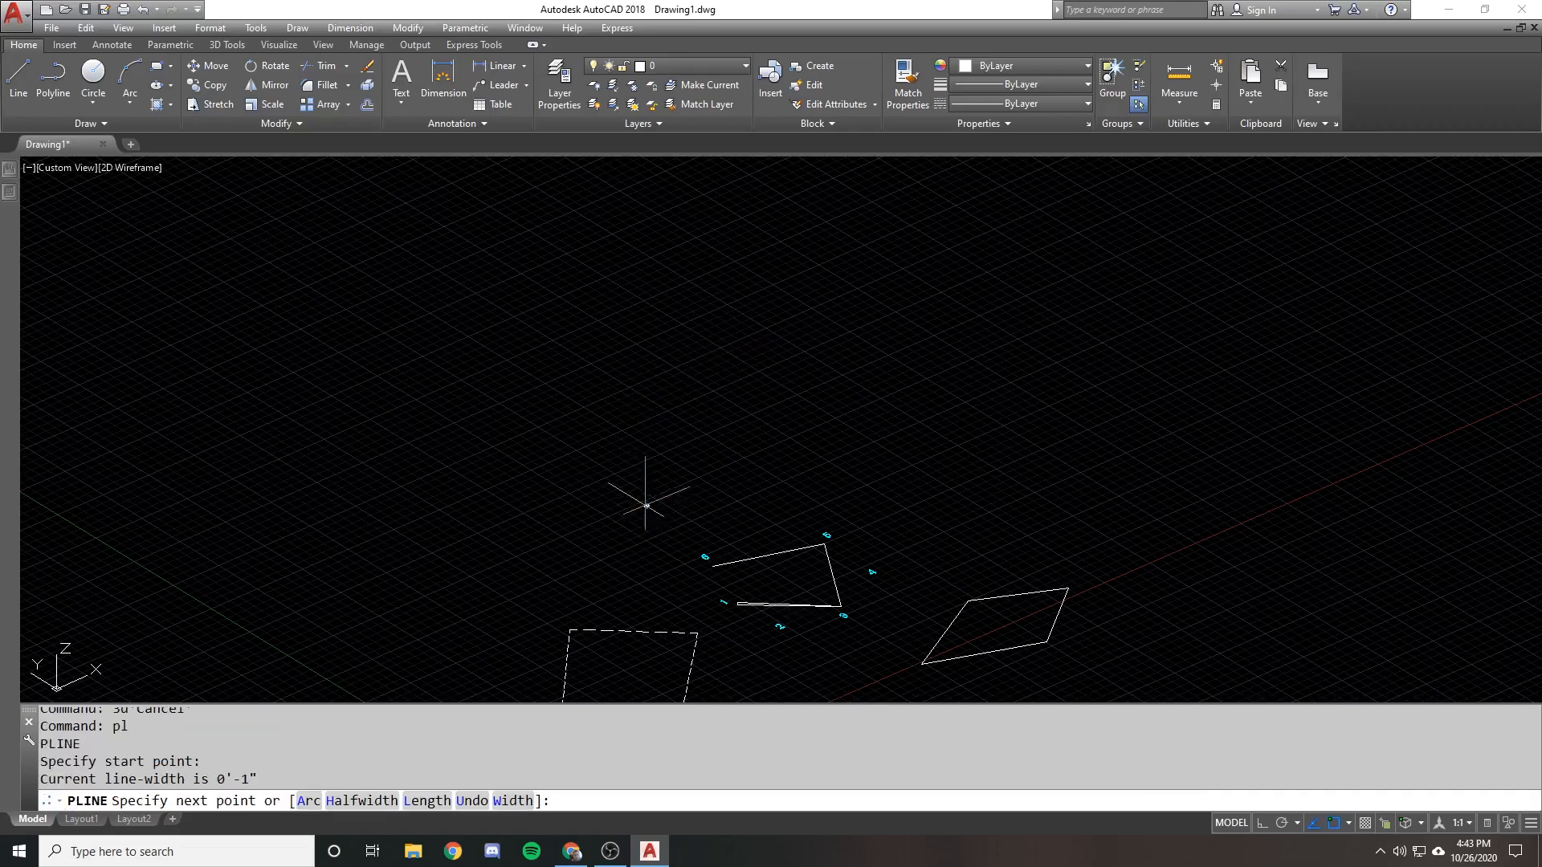
text(w)
key(Return)
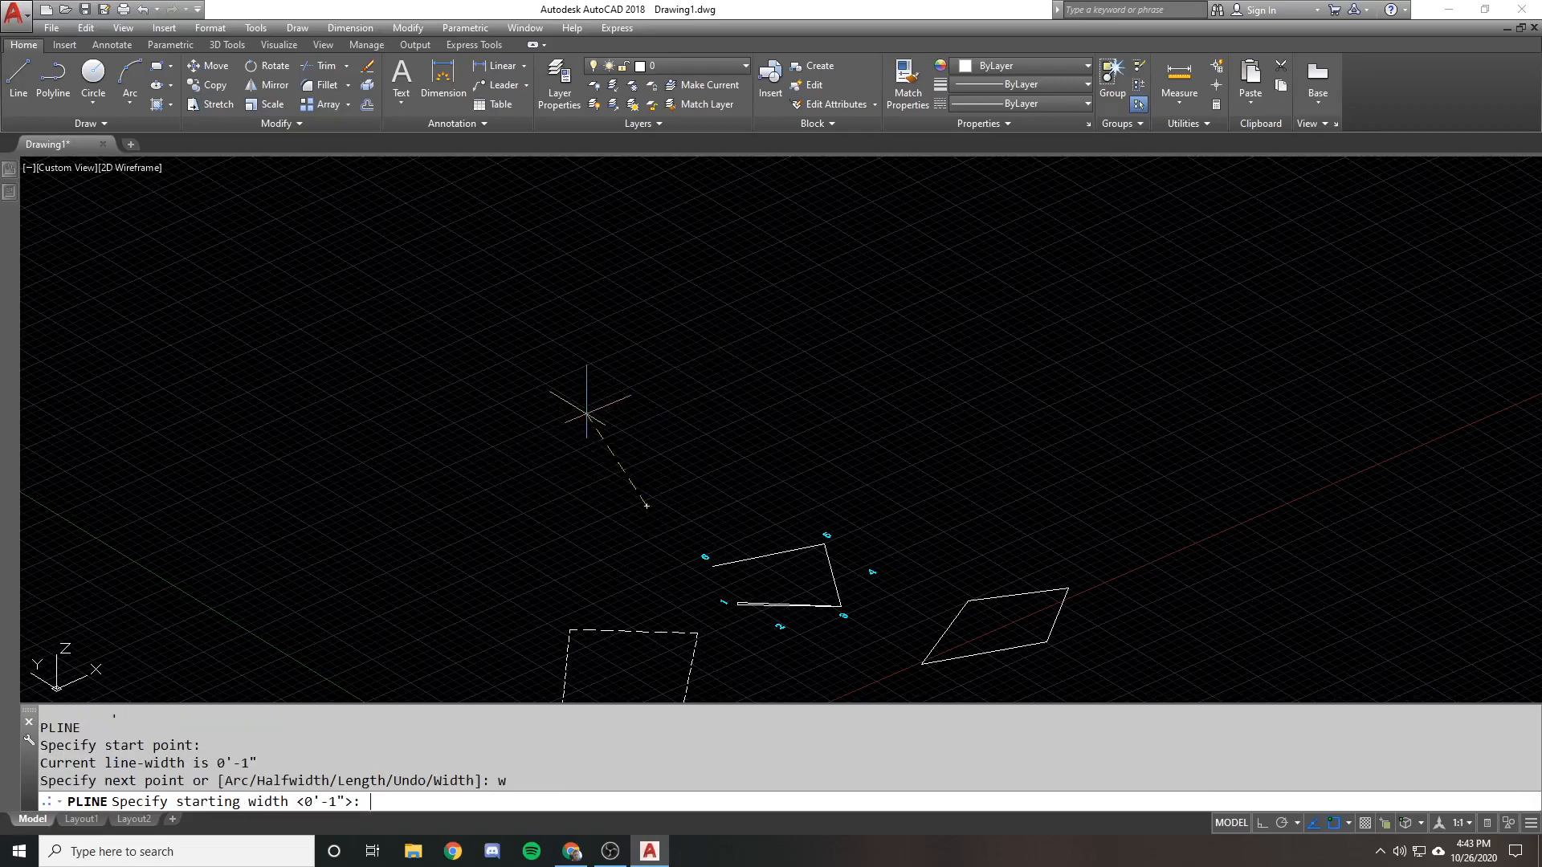
text(0)
key(Return)
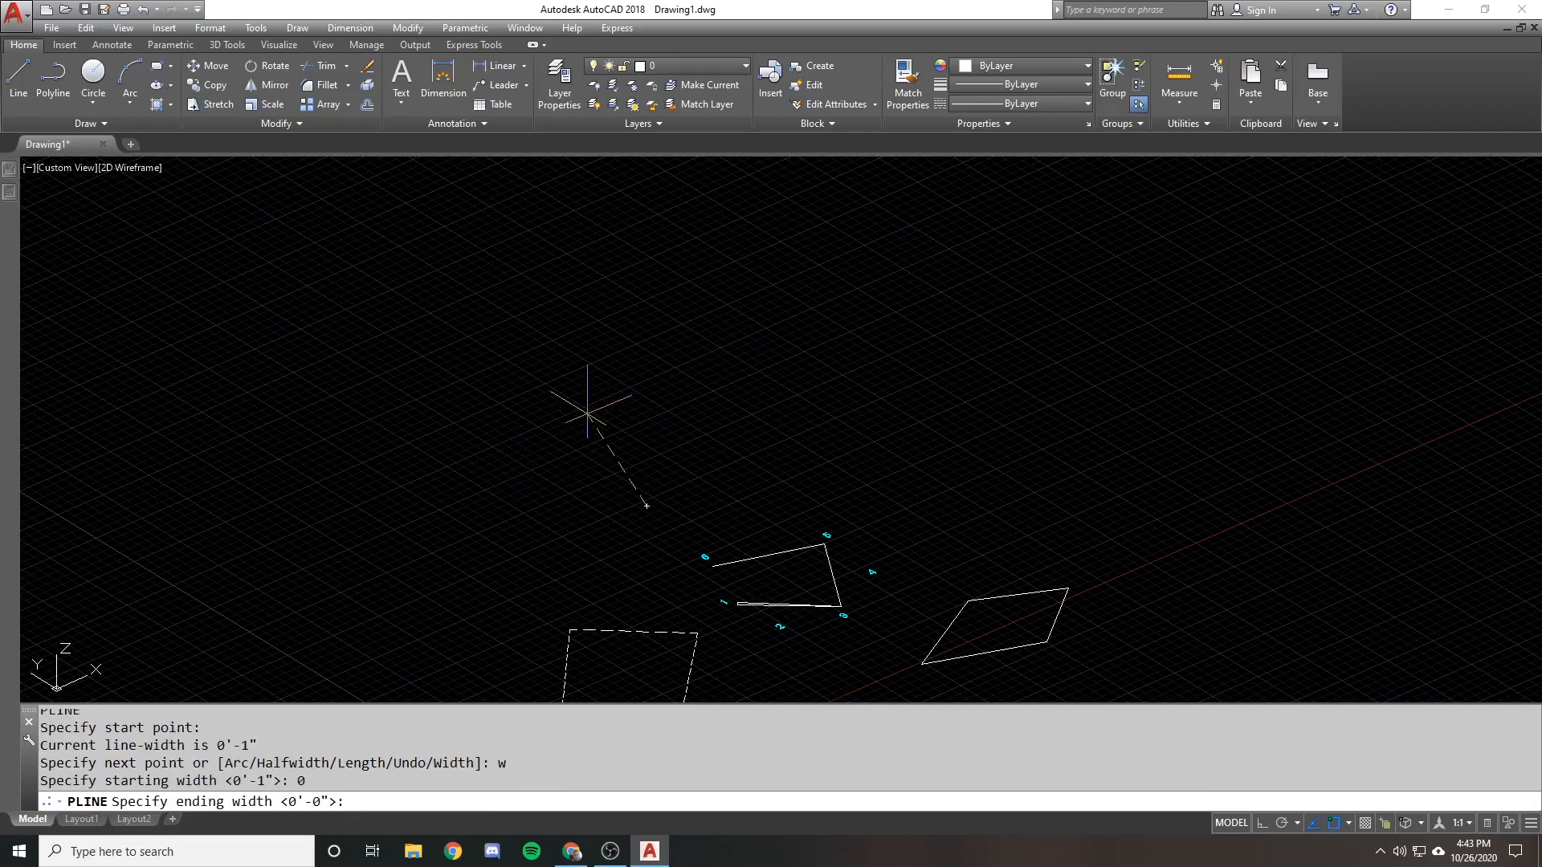
key(Return)
Add three segments to the polyline, turning Ortho on for the last one, and finish it
click(623, 431)
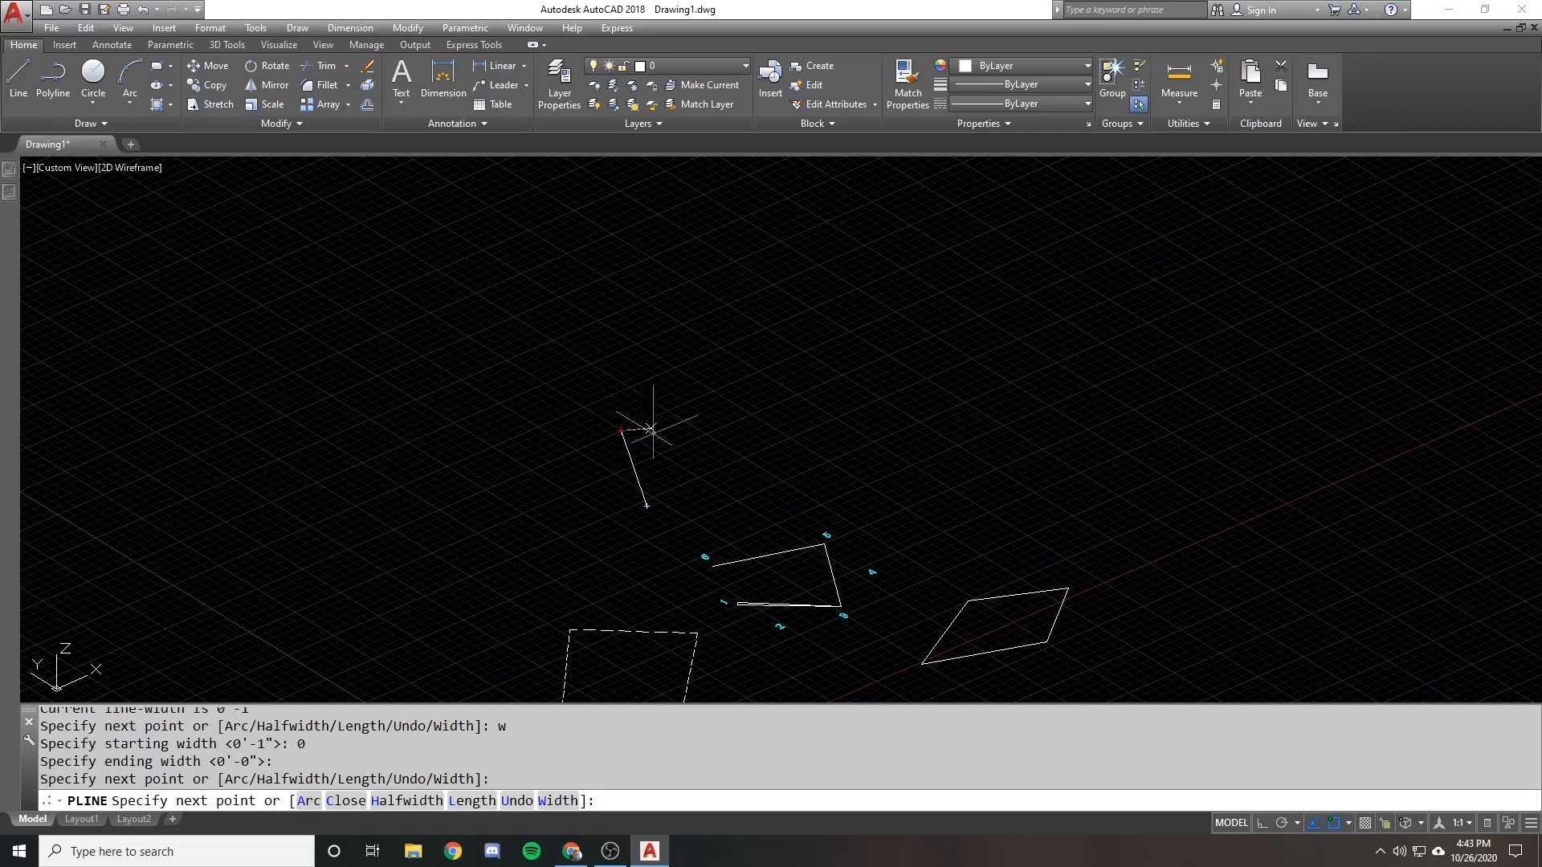
click(767, 441)
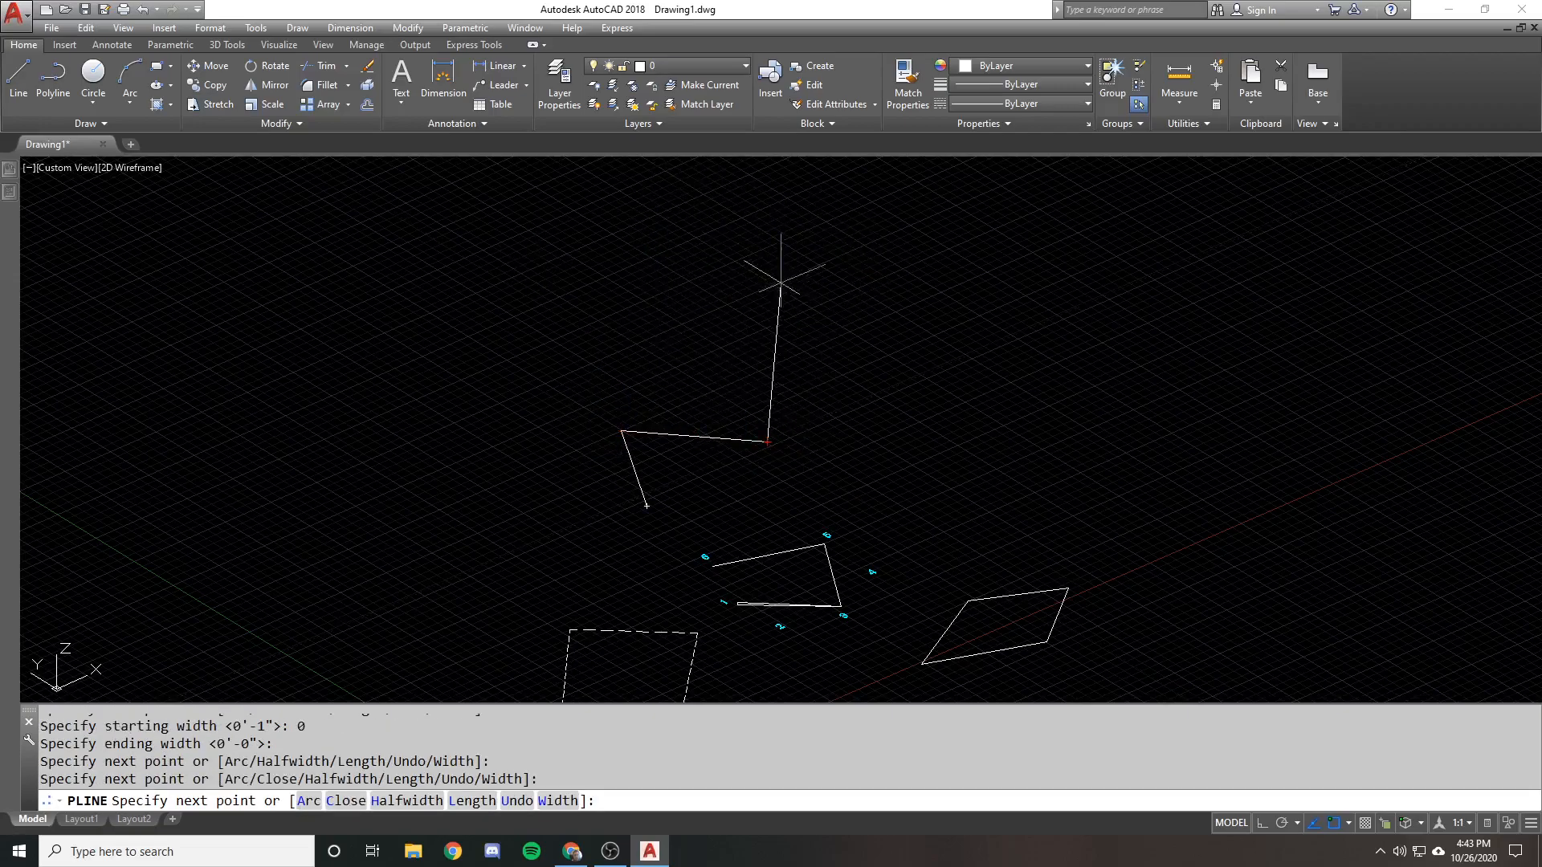
key(F8)
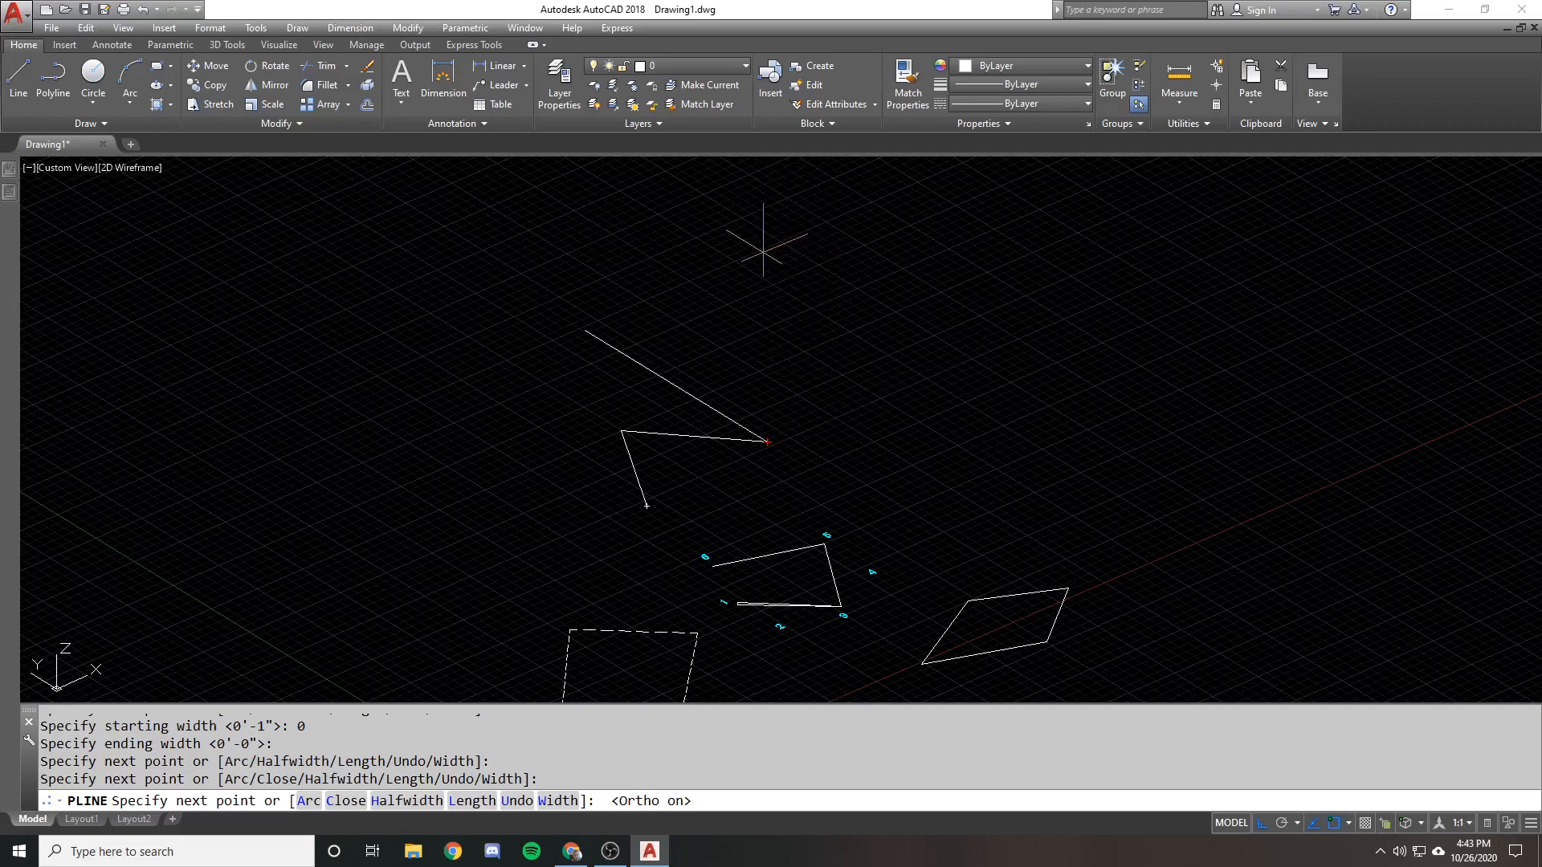
key(Return)
Draw a line along the X direction followed by a vertical line up the Z axis, behind the four-sided shape
text(l)
key(Return)
click(877, 397)
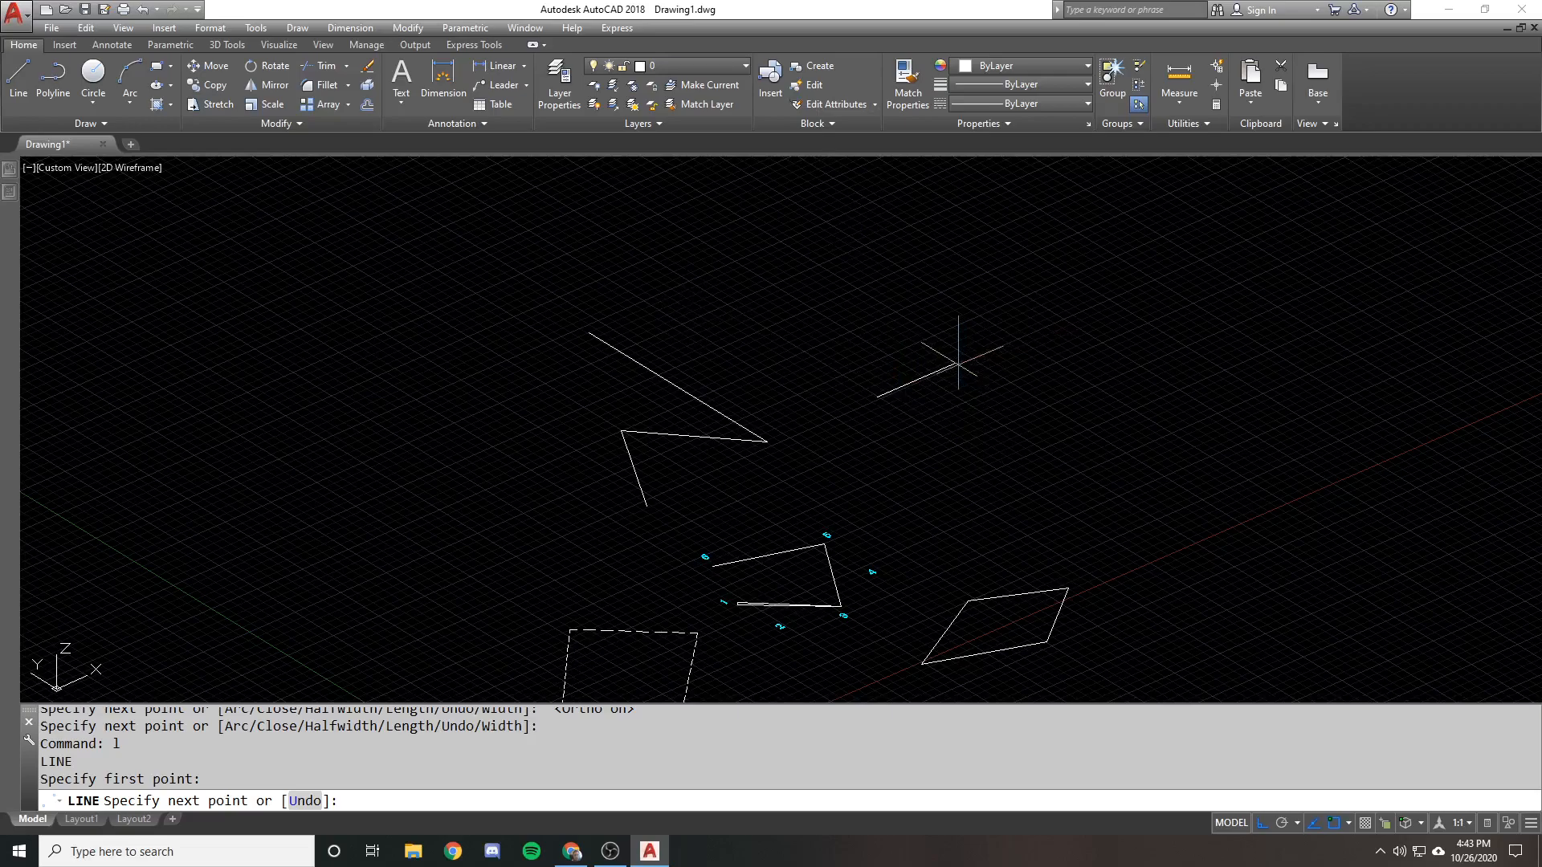
click(958, 362)
click(959, 220)
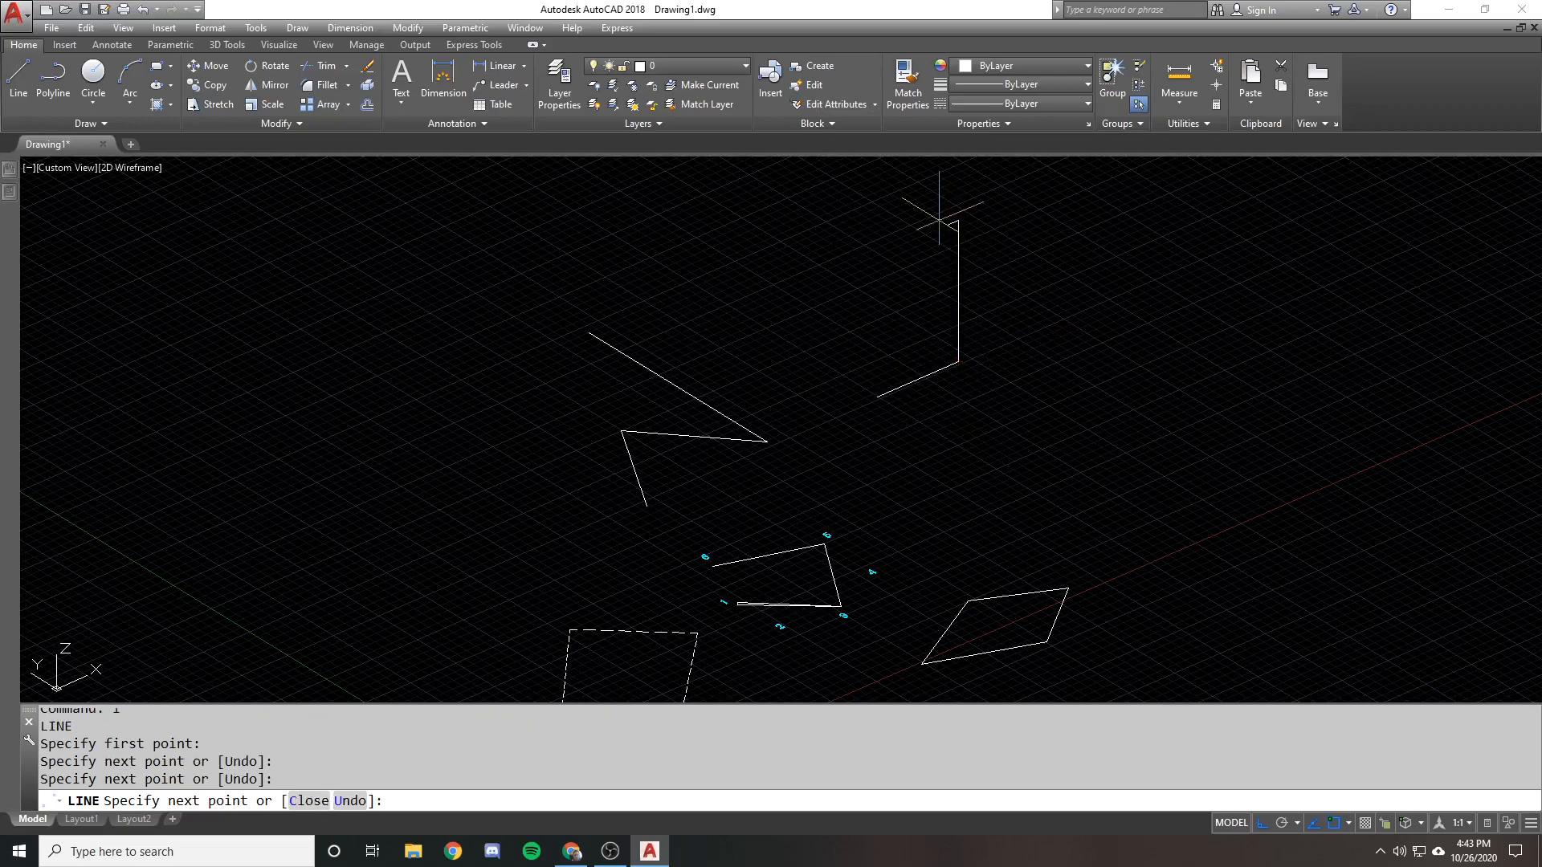
key(Return)
Erase the three-segment polyline behind the numbered one
middle_drag(730, 366, 812, 375)
click(854, 544)
click(681, 407)
text(e)
key(Return)
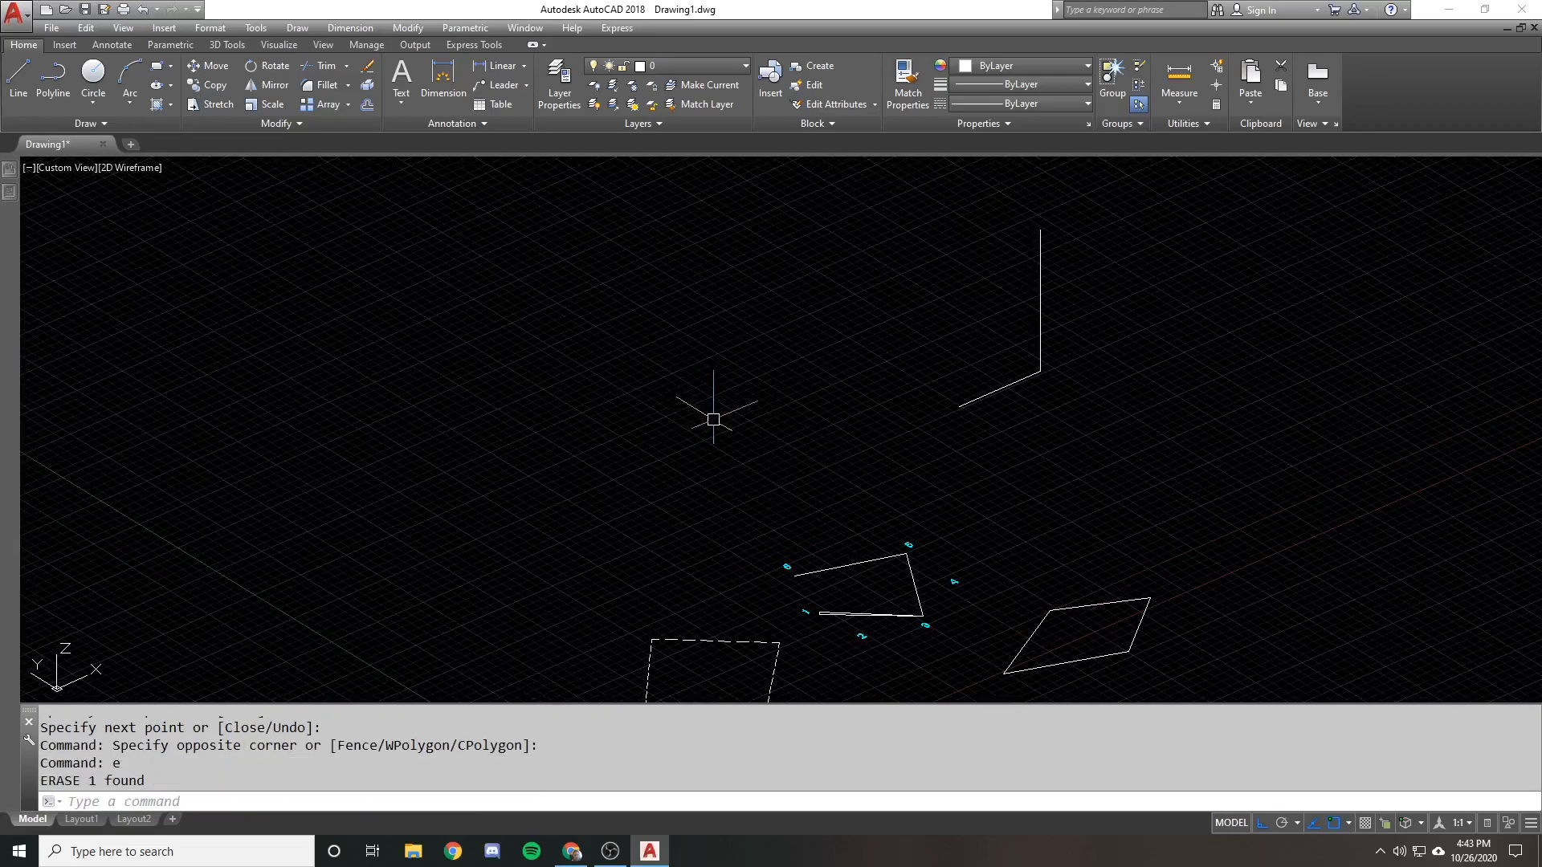
Draw a three-segment zigzag polyline with Ortho on in the space behind the numbered polyline
text(pl)
key(Return)
click(682, 498)
click(773, 459)
click(689, 406)
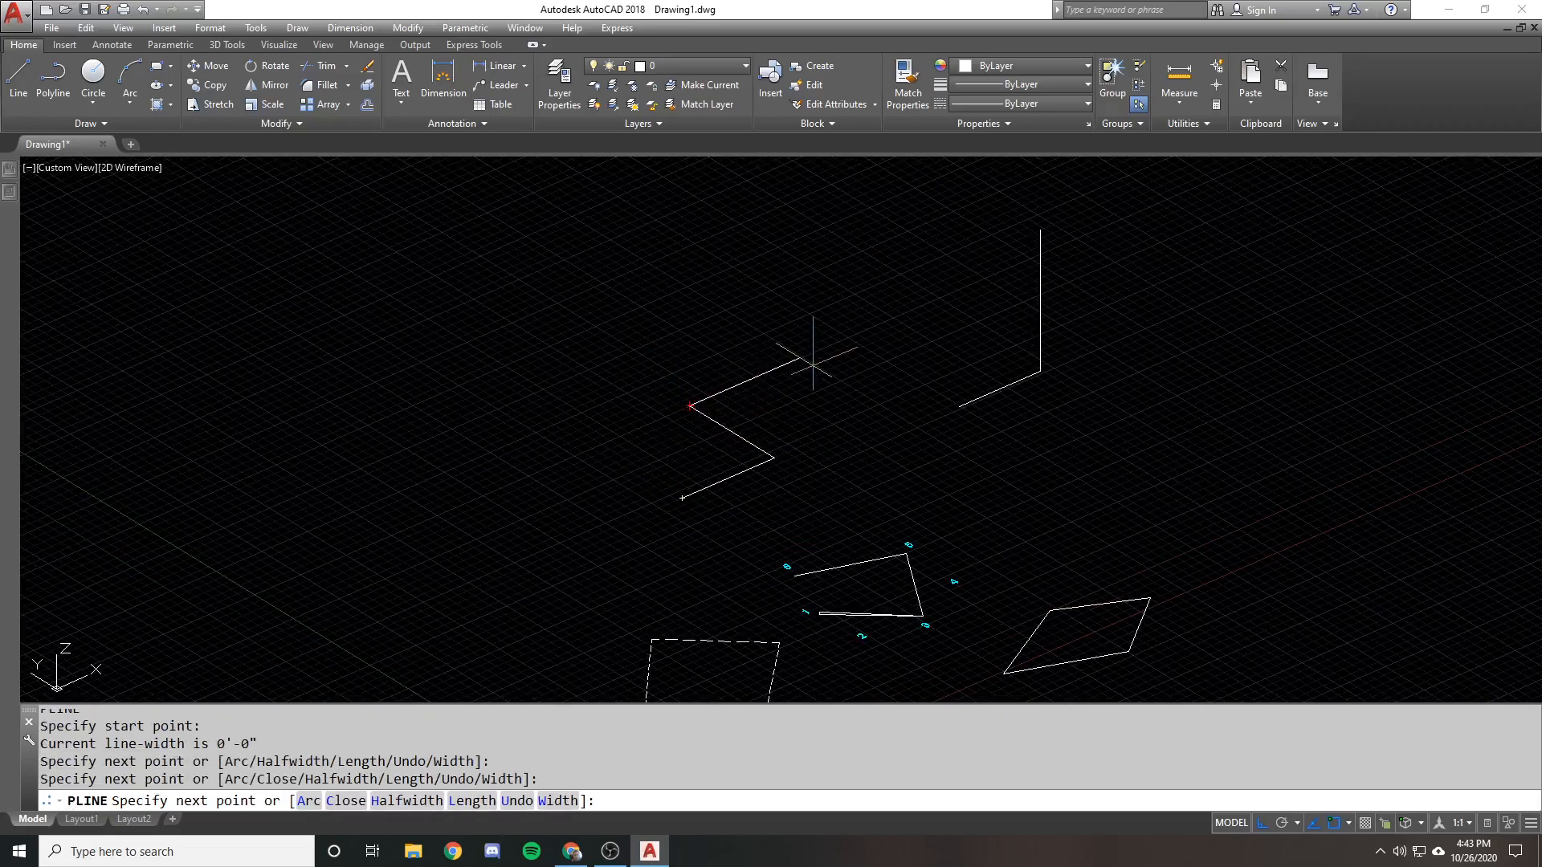
click(799, 359)
key(Return)
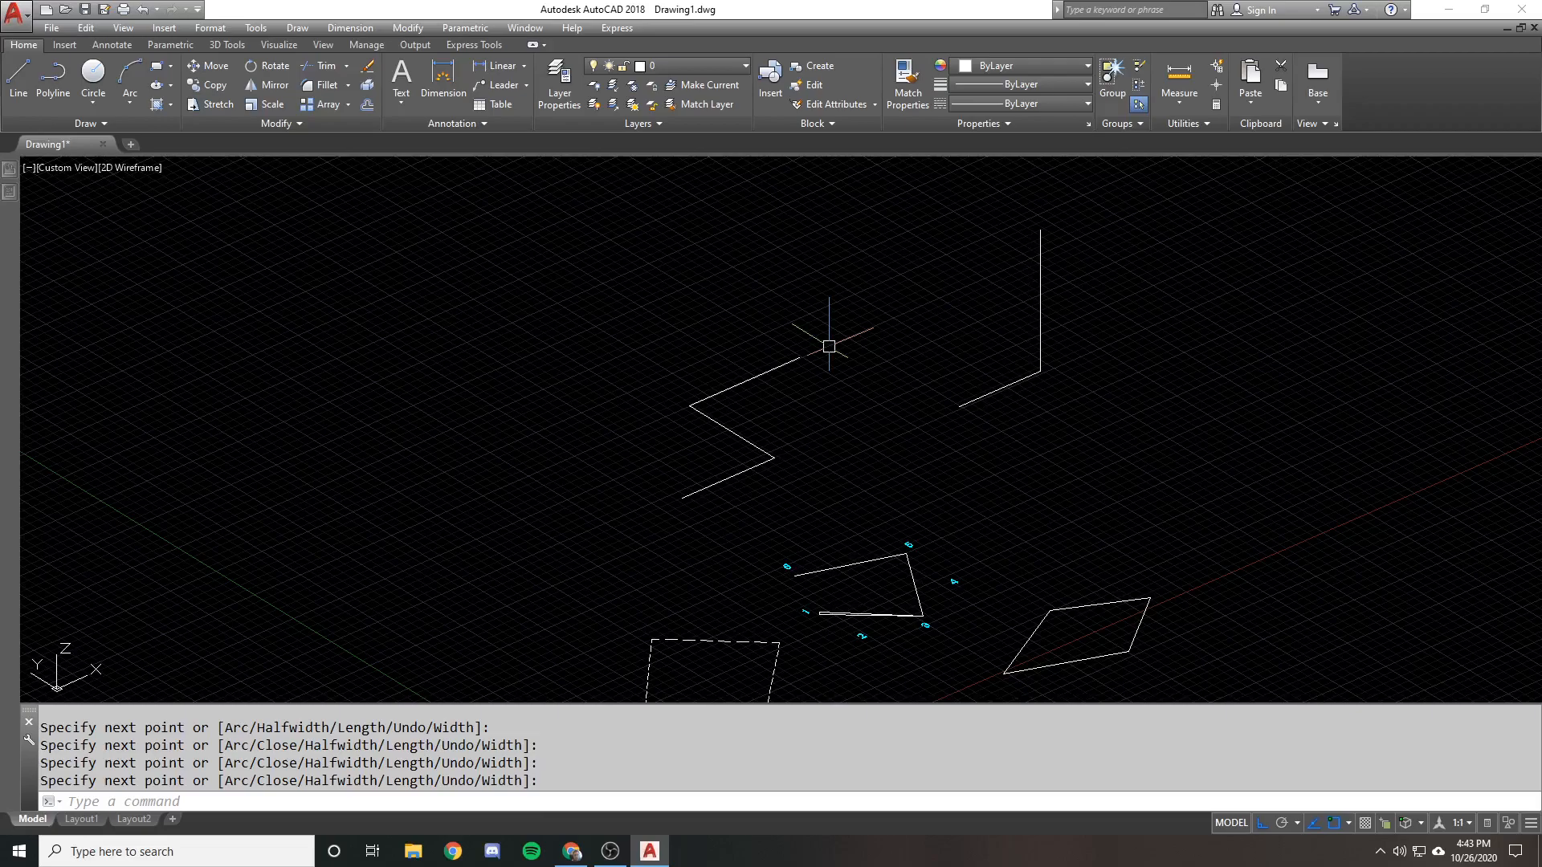
Draw a vertical line up the Z axis from the far end of the zigzag polyline
scroll(829, 346, down, 2)
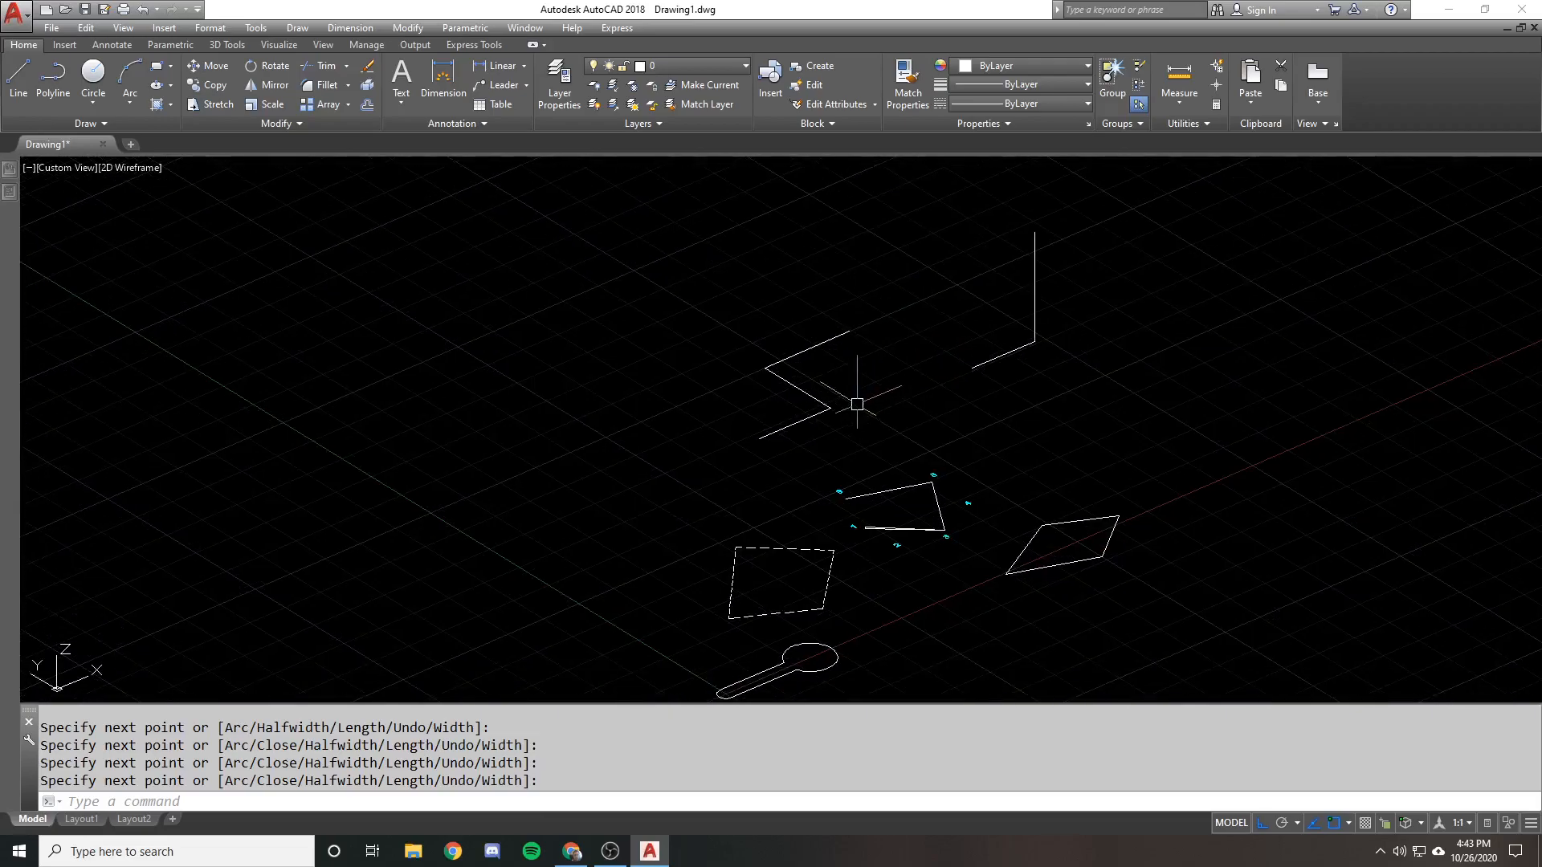
middle_drag(826, 356, 820, 487)
key(Return)
text(l)
key(Return)
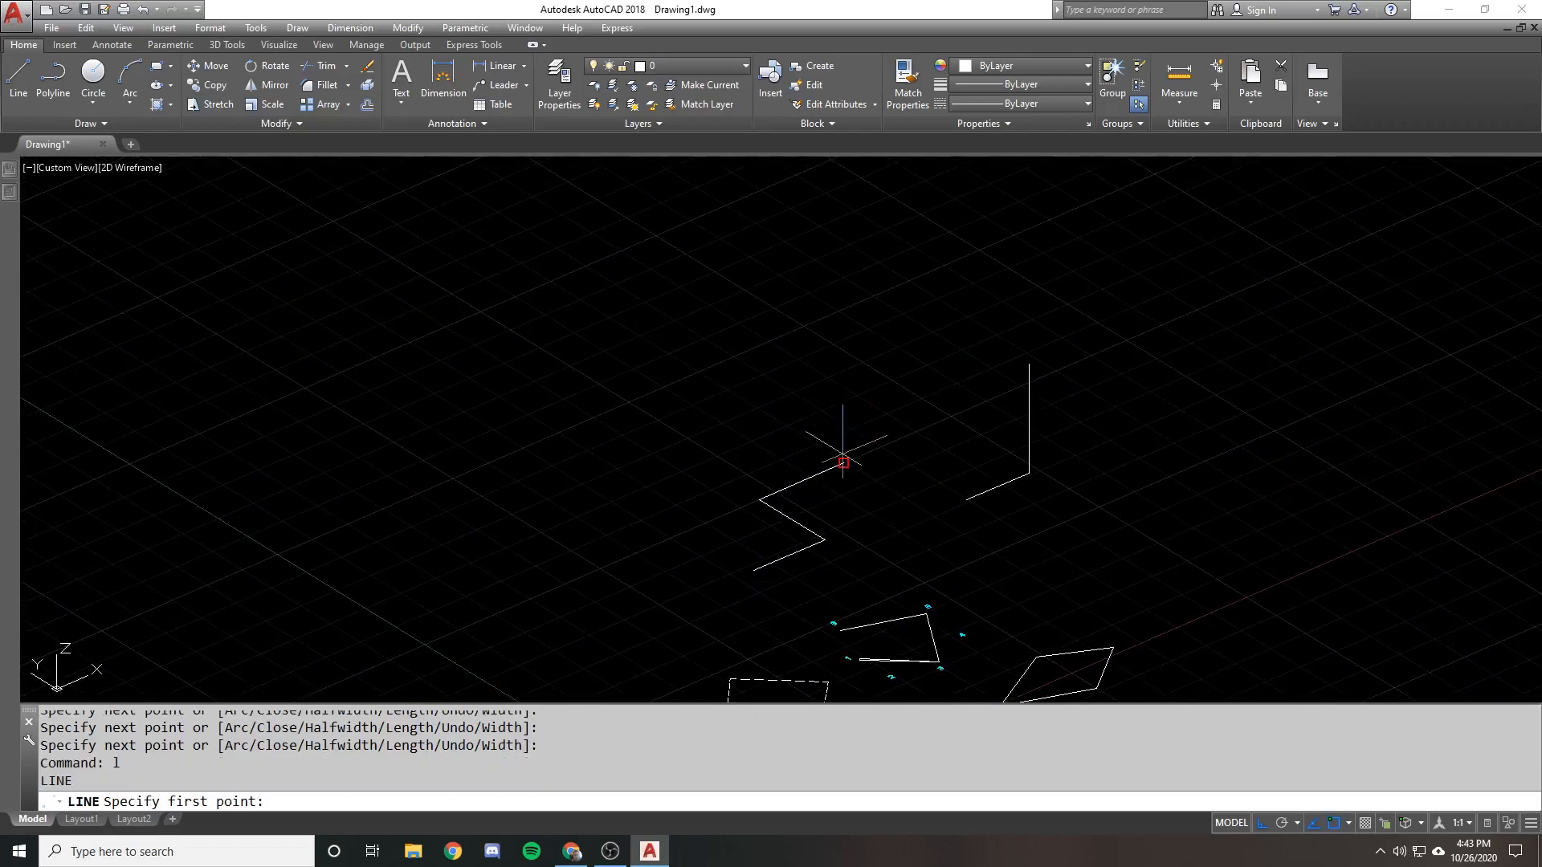
click(843, 463)
click(822, 272)
key(Return)
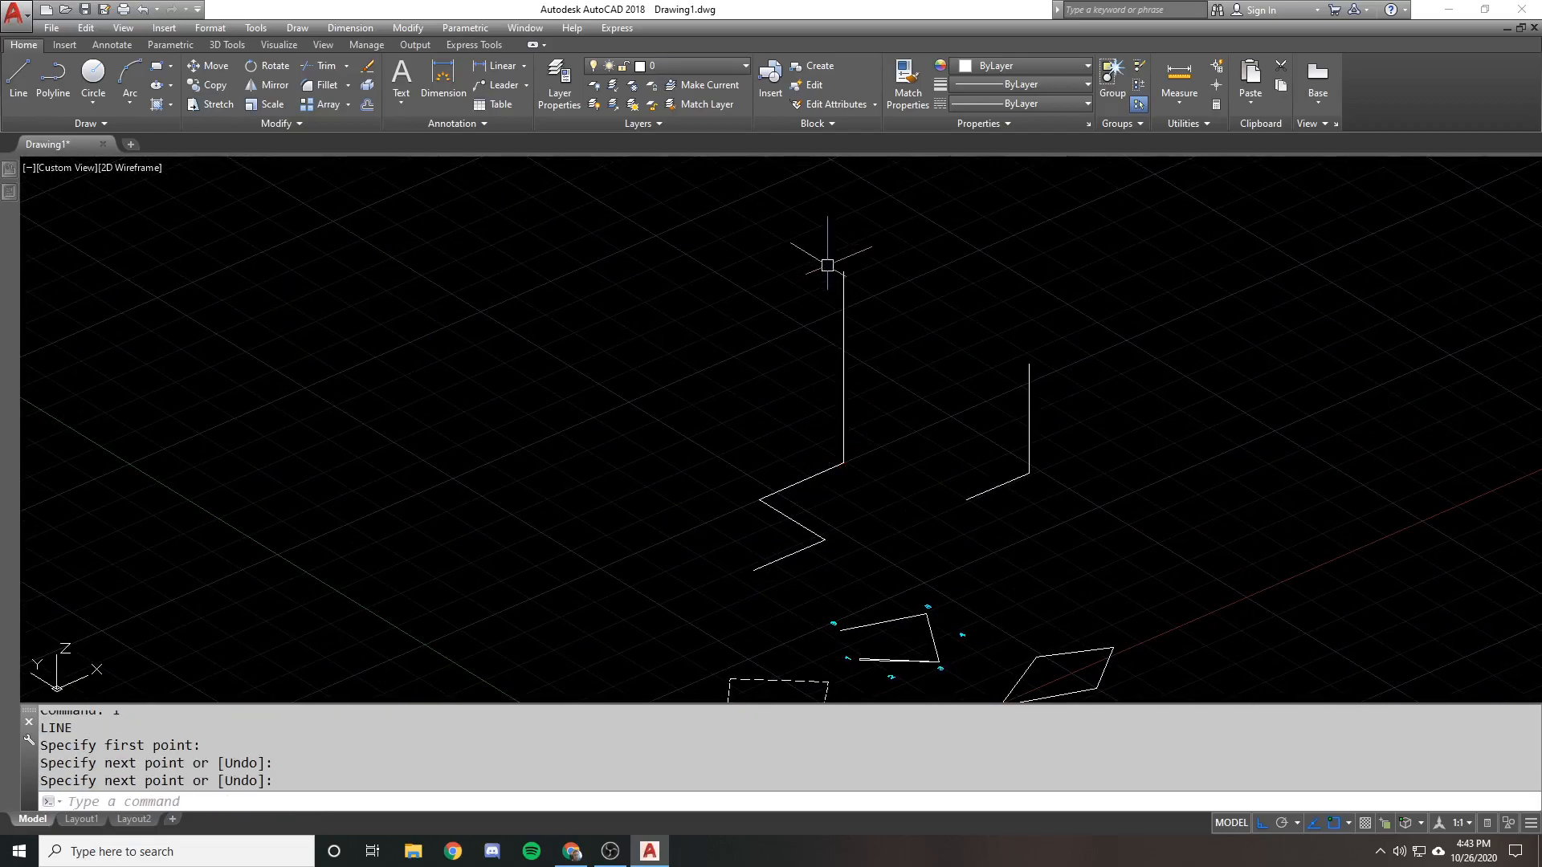
Draw a polyline from the vertical line's upper end, picking the lower zigzag's remaining vertices in order as its next points
text(pl)
key(Return)
click(843, 272)
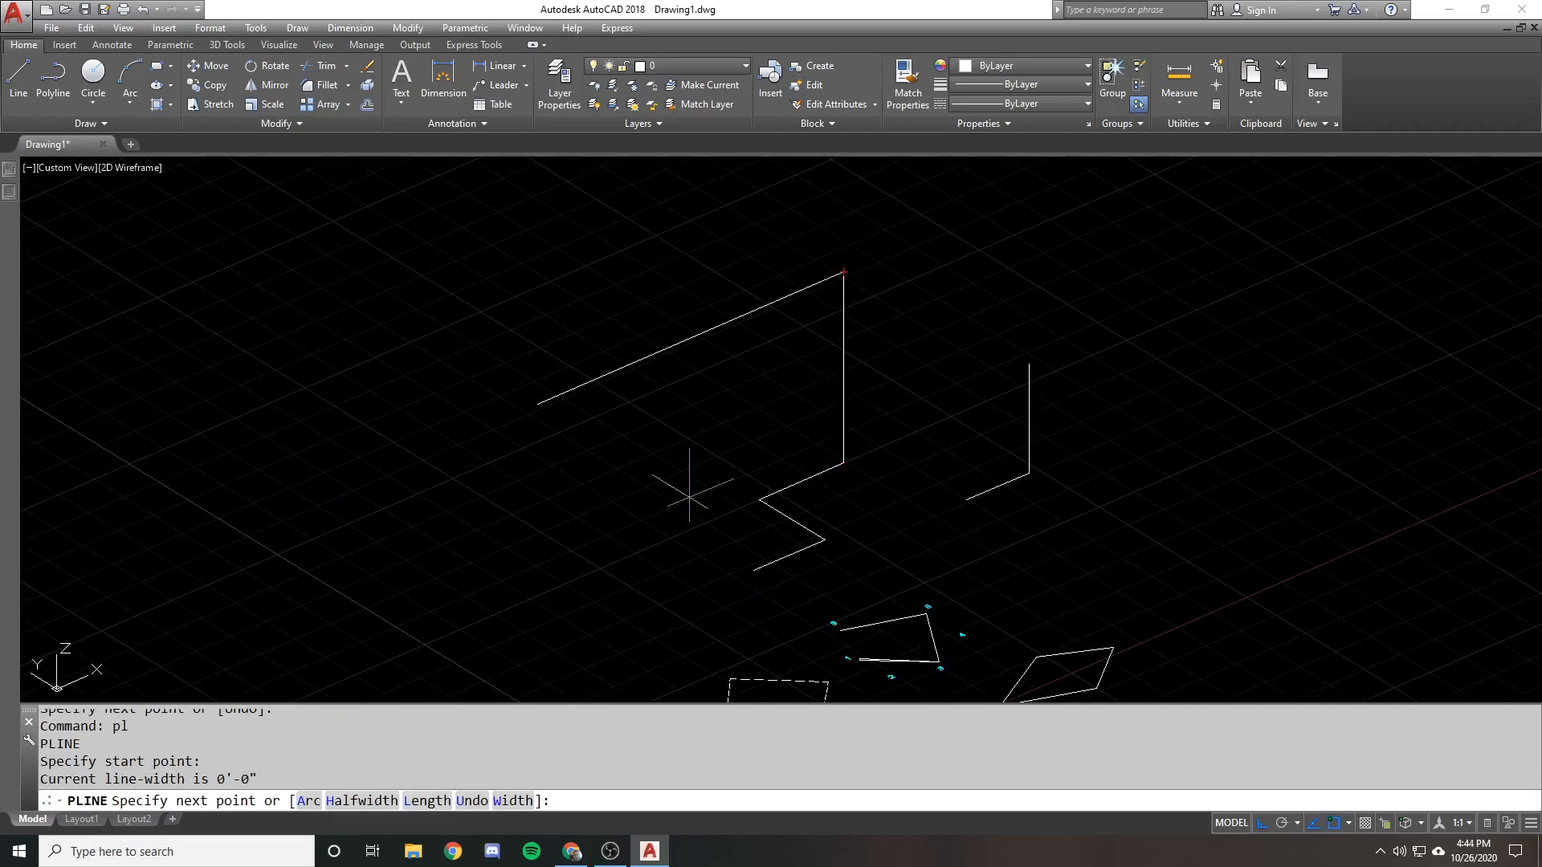
click(761, 499)
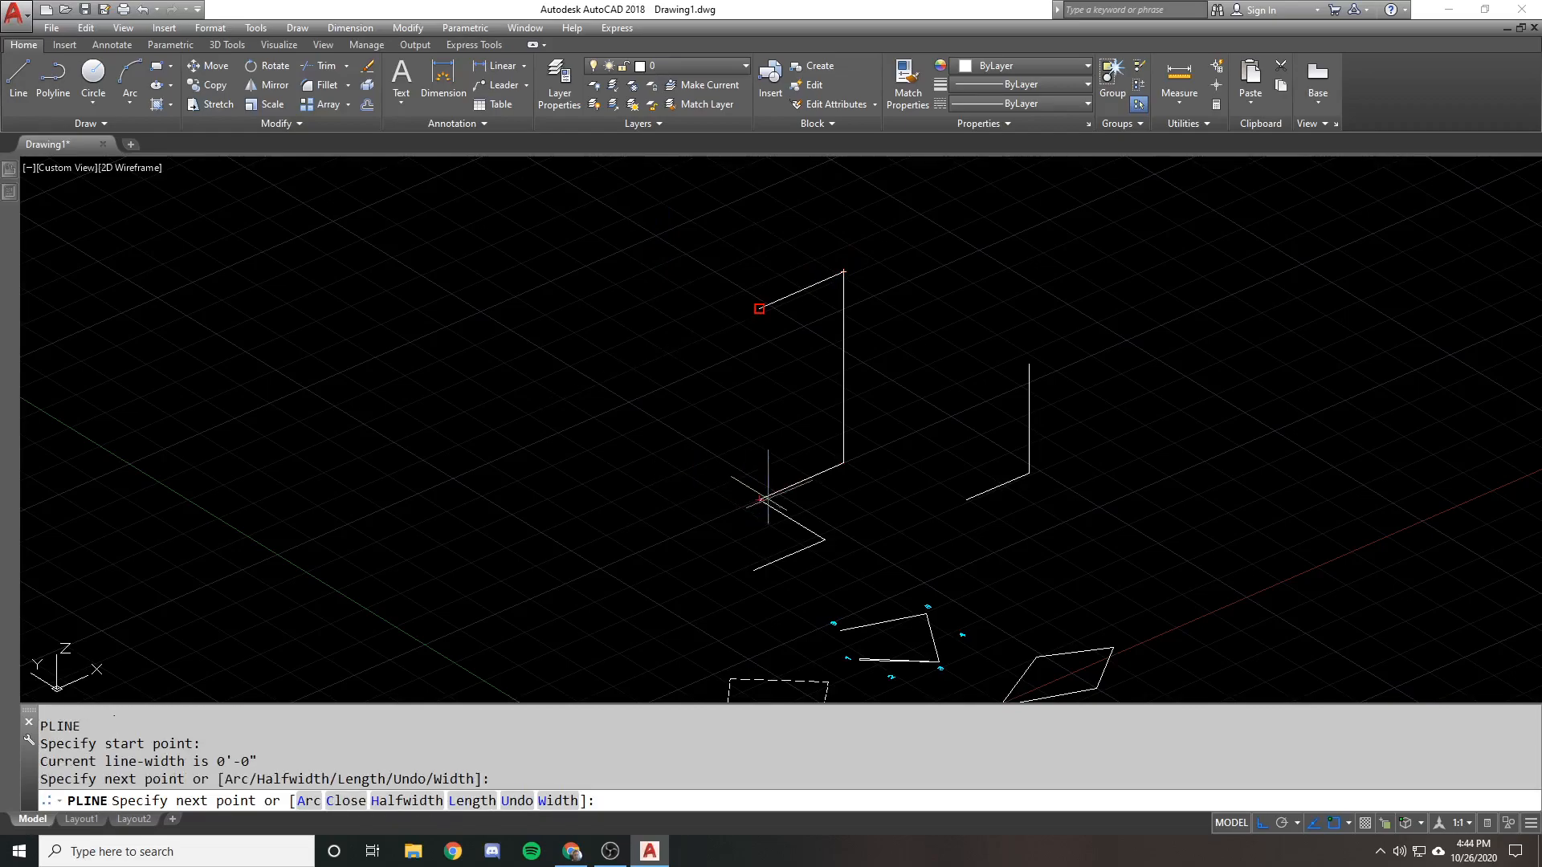
click(825, 540)
click(755, 568)
key(Return)
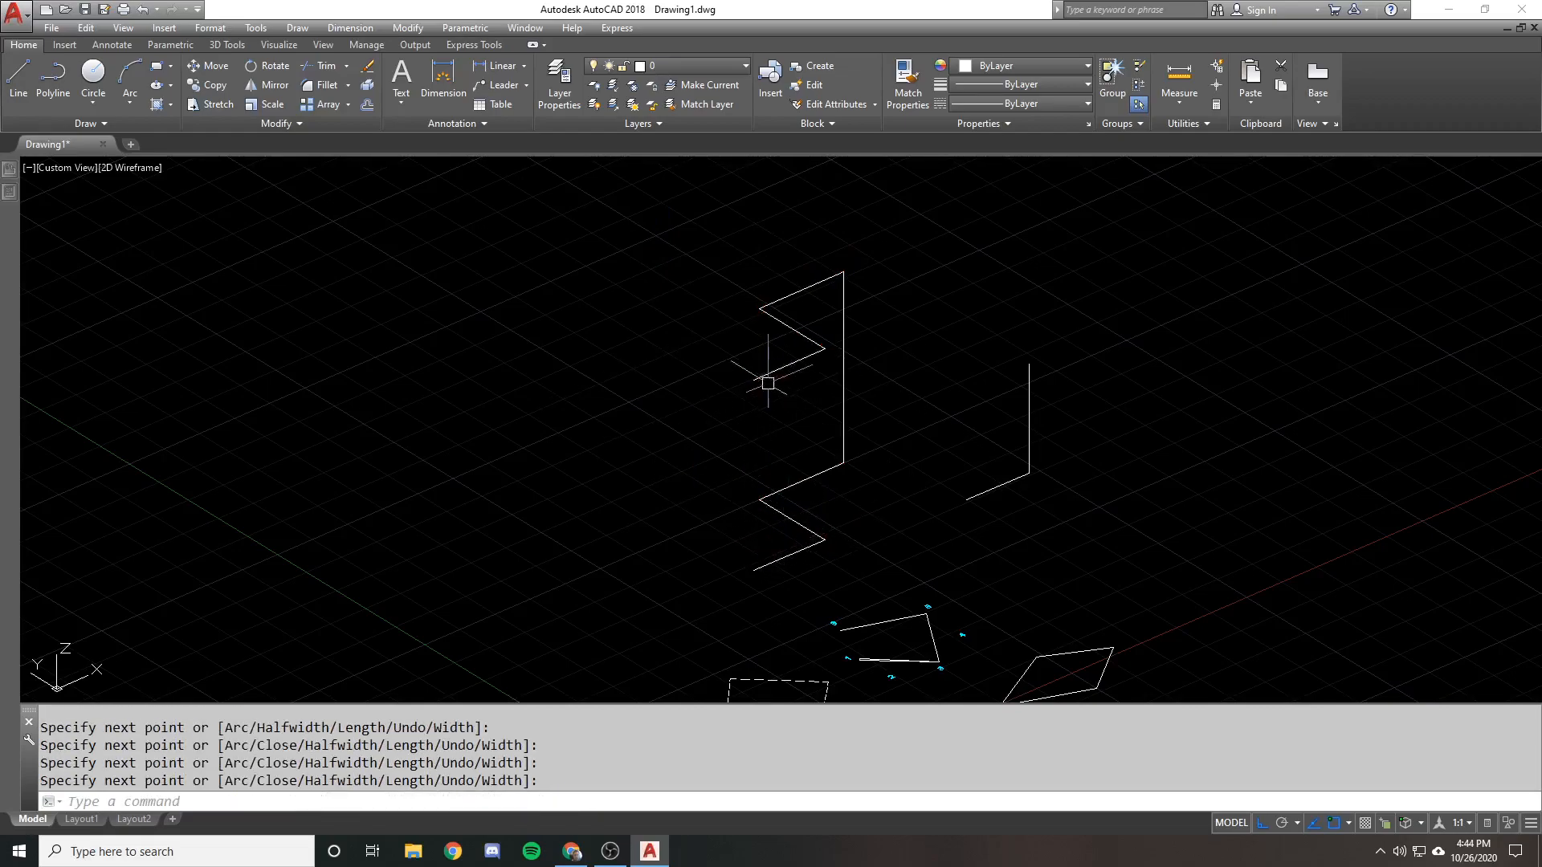
Set the UCS to the Front orientation and toggle the grid off and on to check the drawing plane
mouse_move(769, 416)
shift+middle_down()
mouse_move(585, 337)
mouse_move(763, 437)
mouse_move(780, 393)
shift+middle_up()
scroll(781, 393, down, 1)
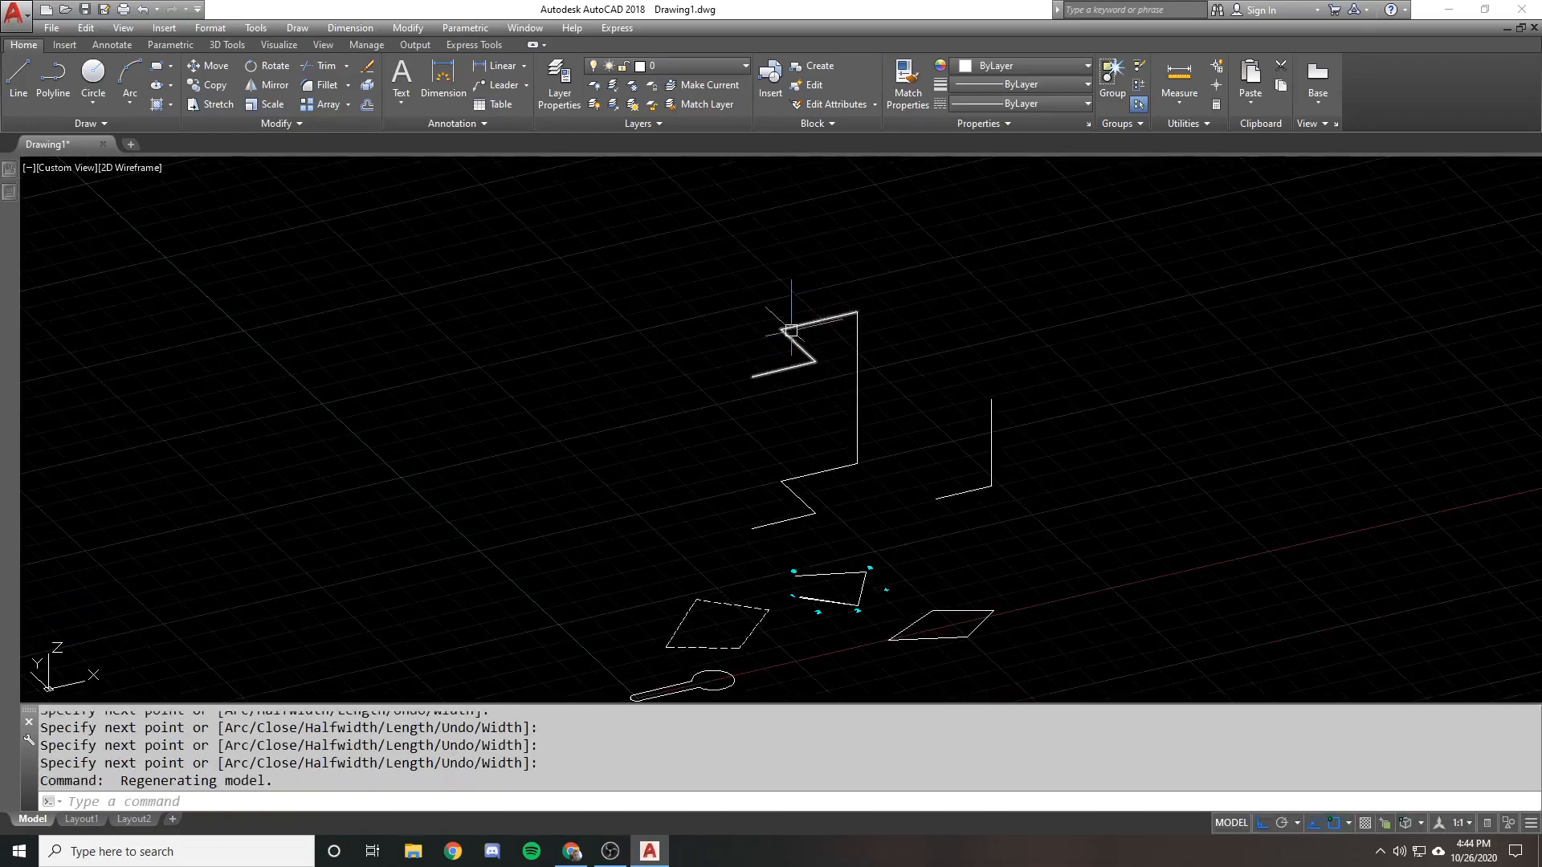
key(Return)
text(fr)
key(Return)
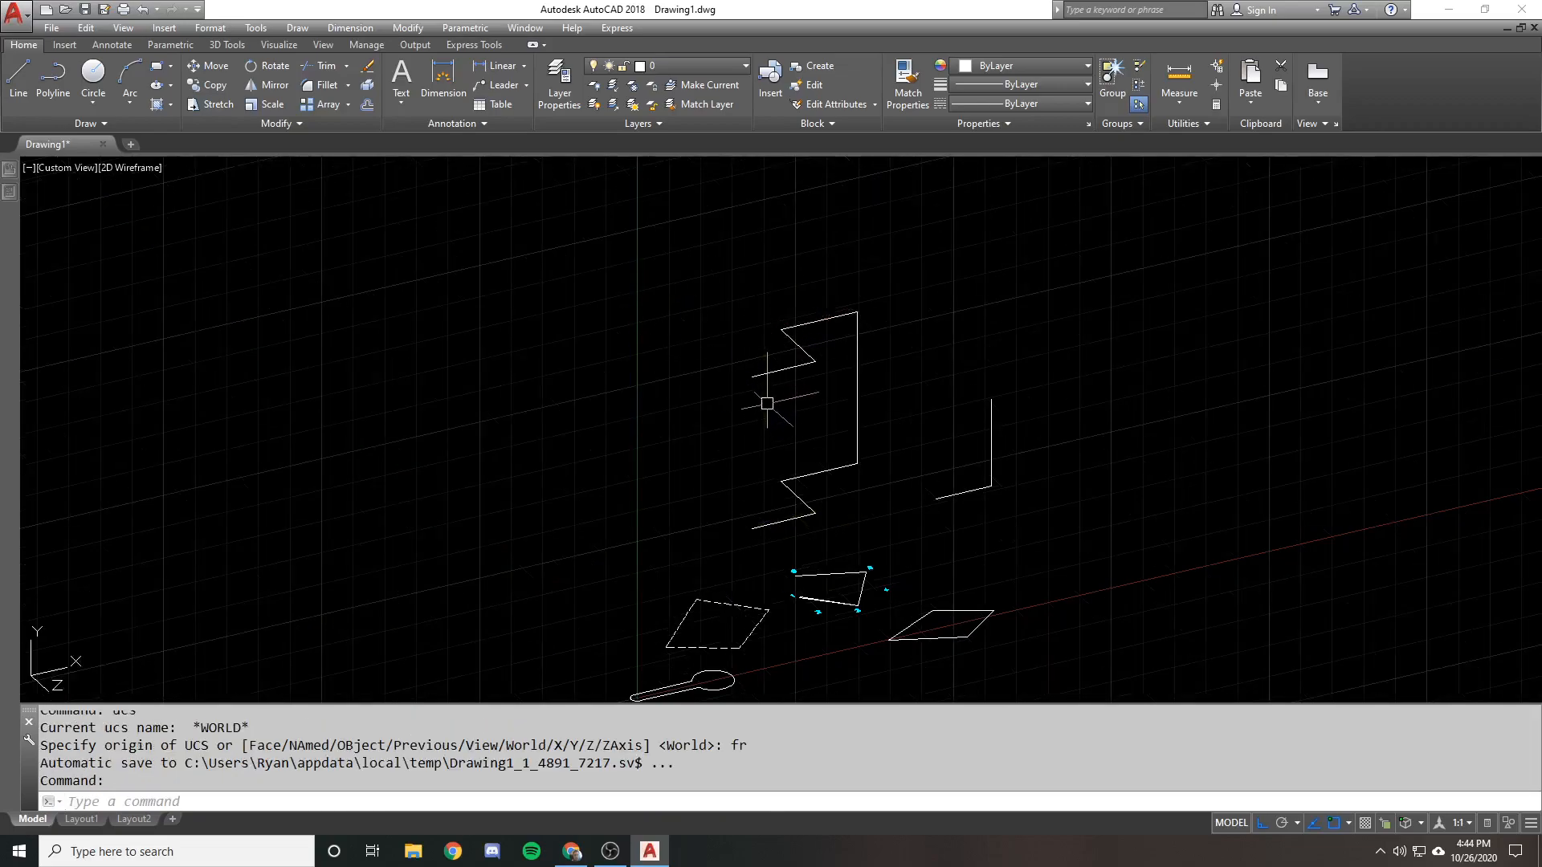
middle_drag(766, 403, 782, 350)
key(F7)
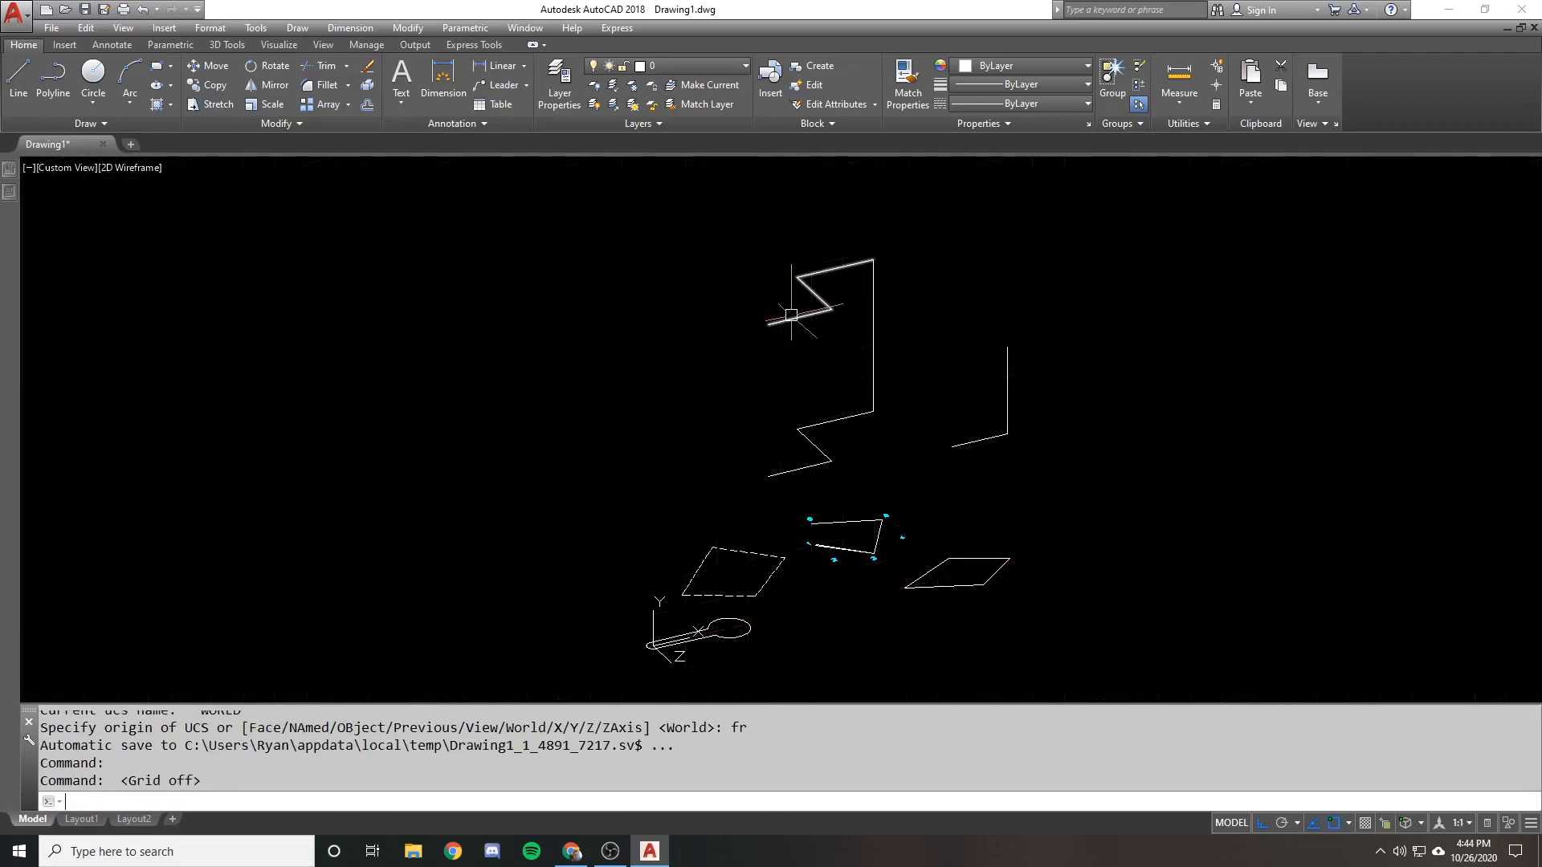
key(F7)
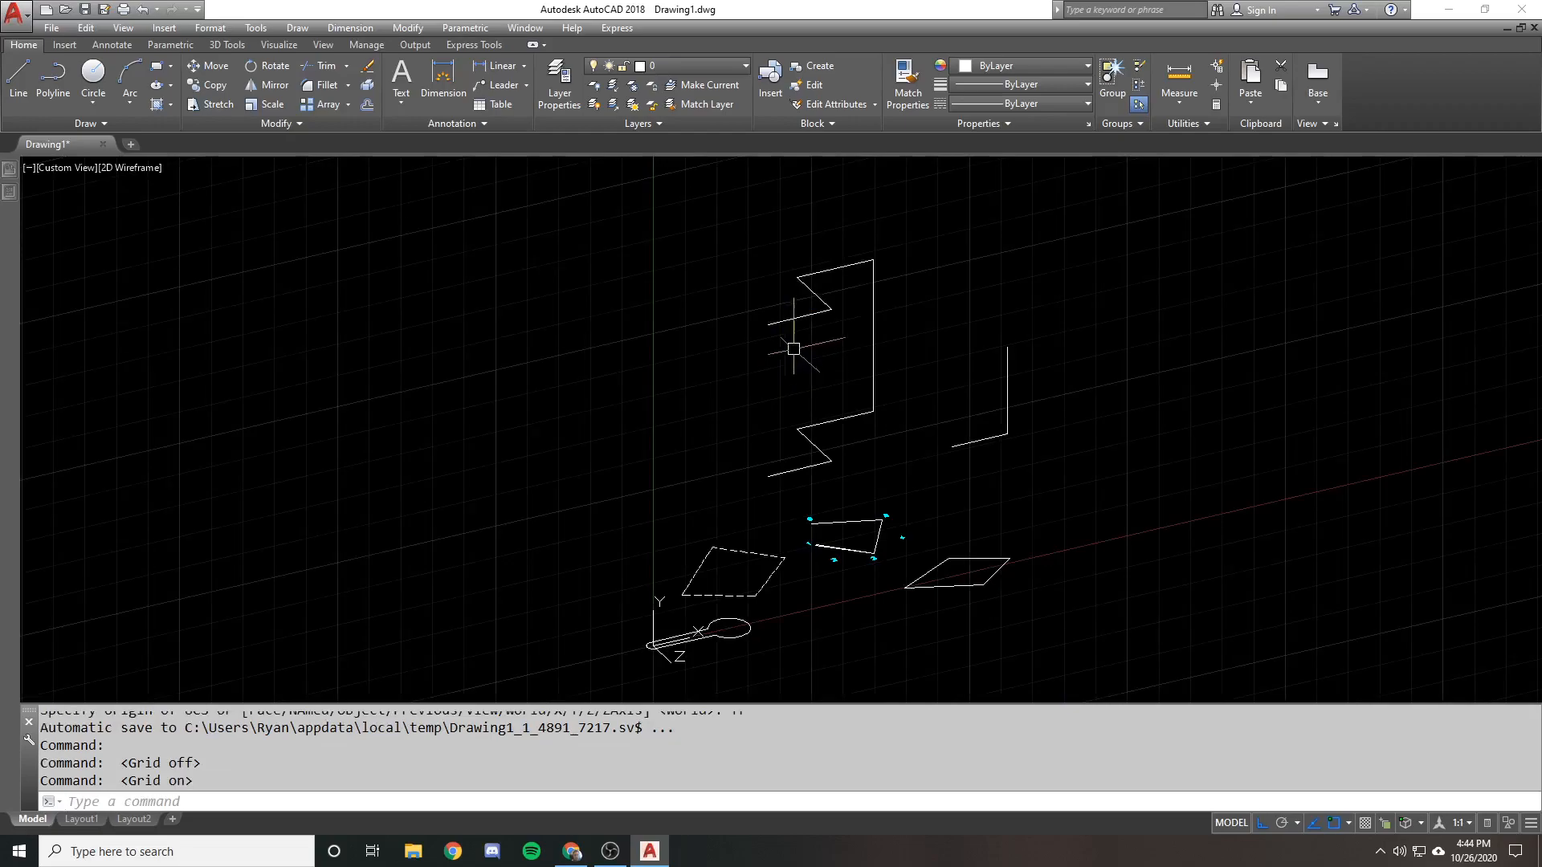
Erase the upper polyline that starts at the vertical line's upper end
click(803, 299)
click(752, 334)
text(e)
key(Return)
Draw a two-segment polyline straight up from the zigzag's free end, picking the vertical line's upper end as its last point
scroll(801, 390, up, 1)
text(pl)
key(Return)
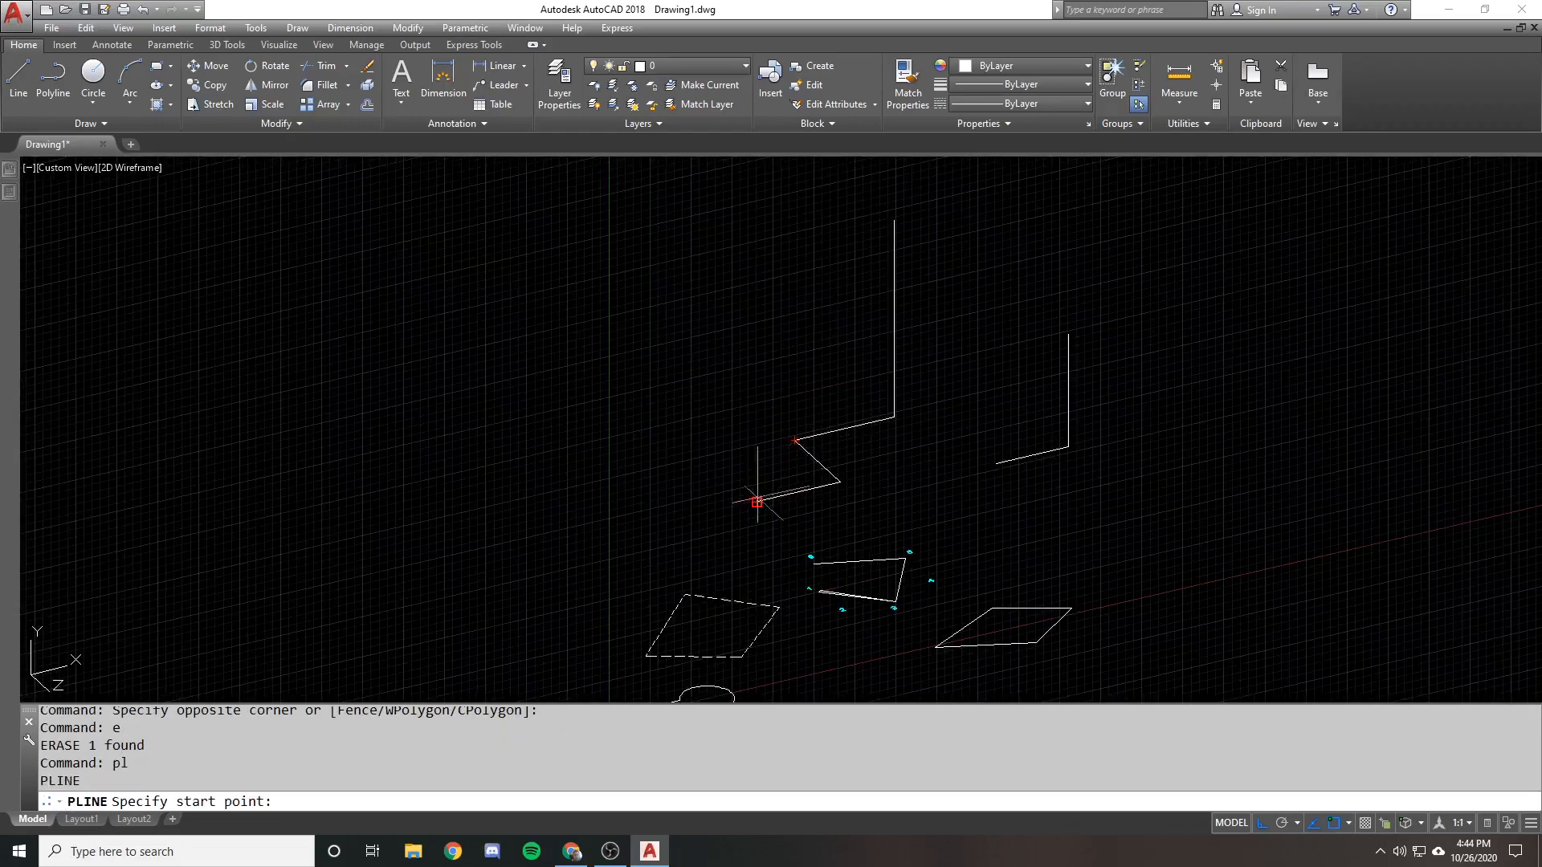
click(756, 502)
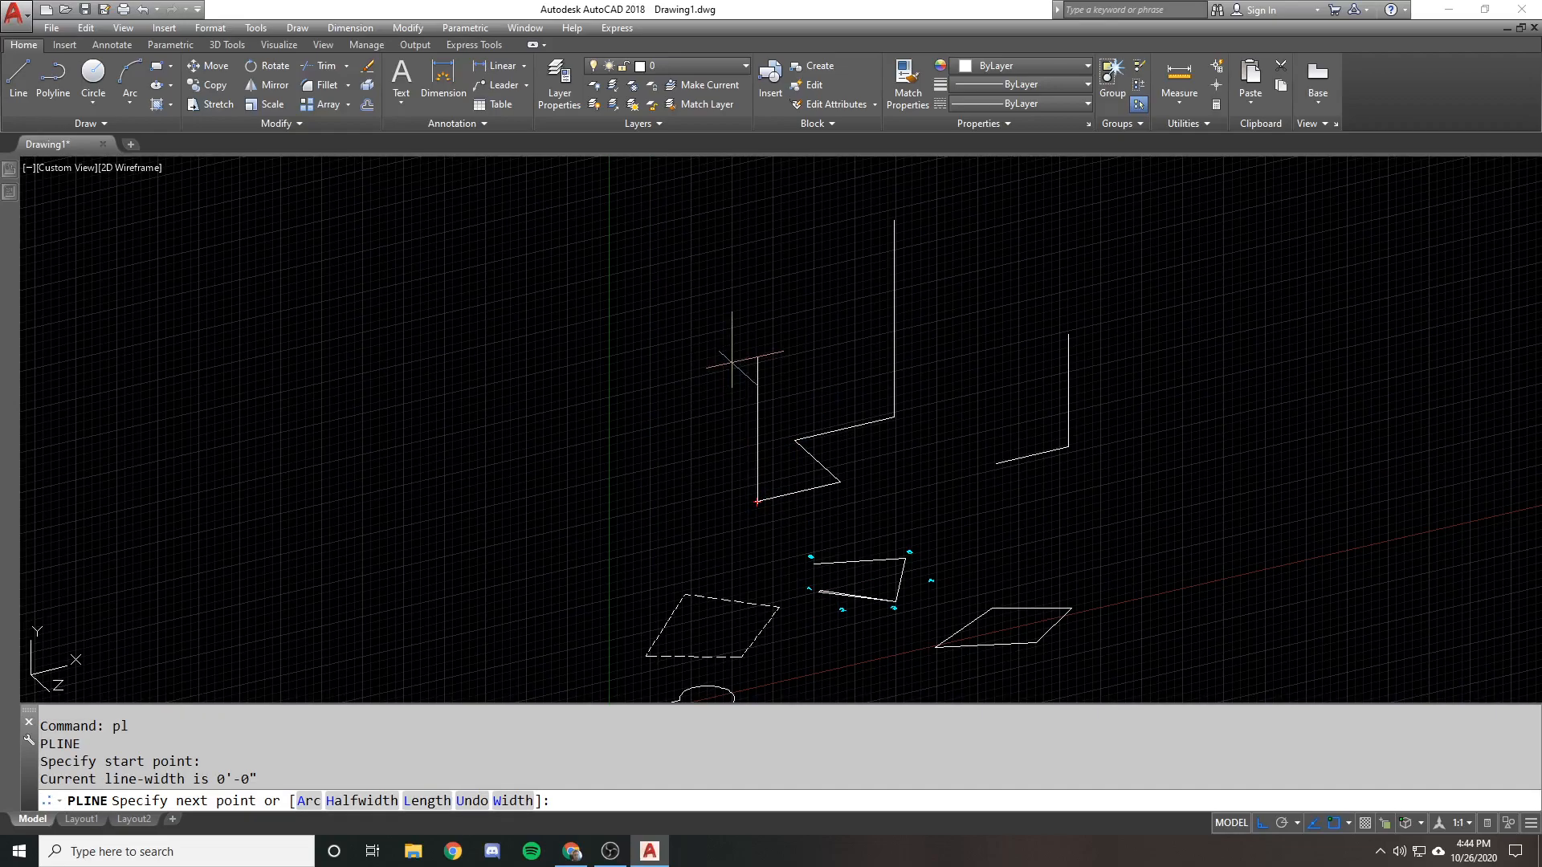
click(731, 360)
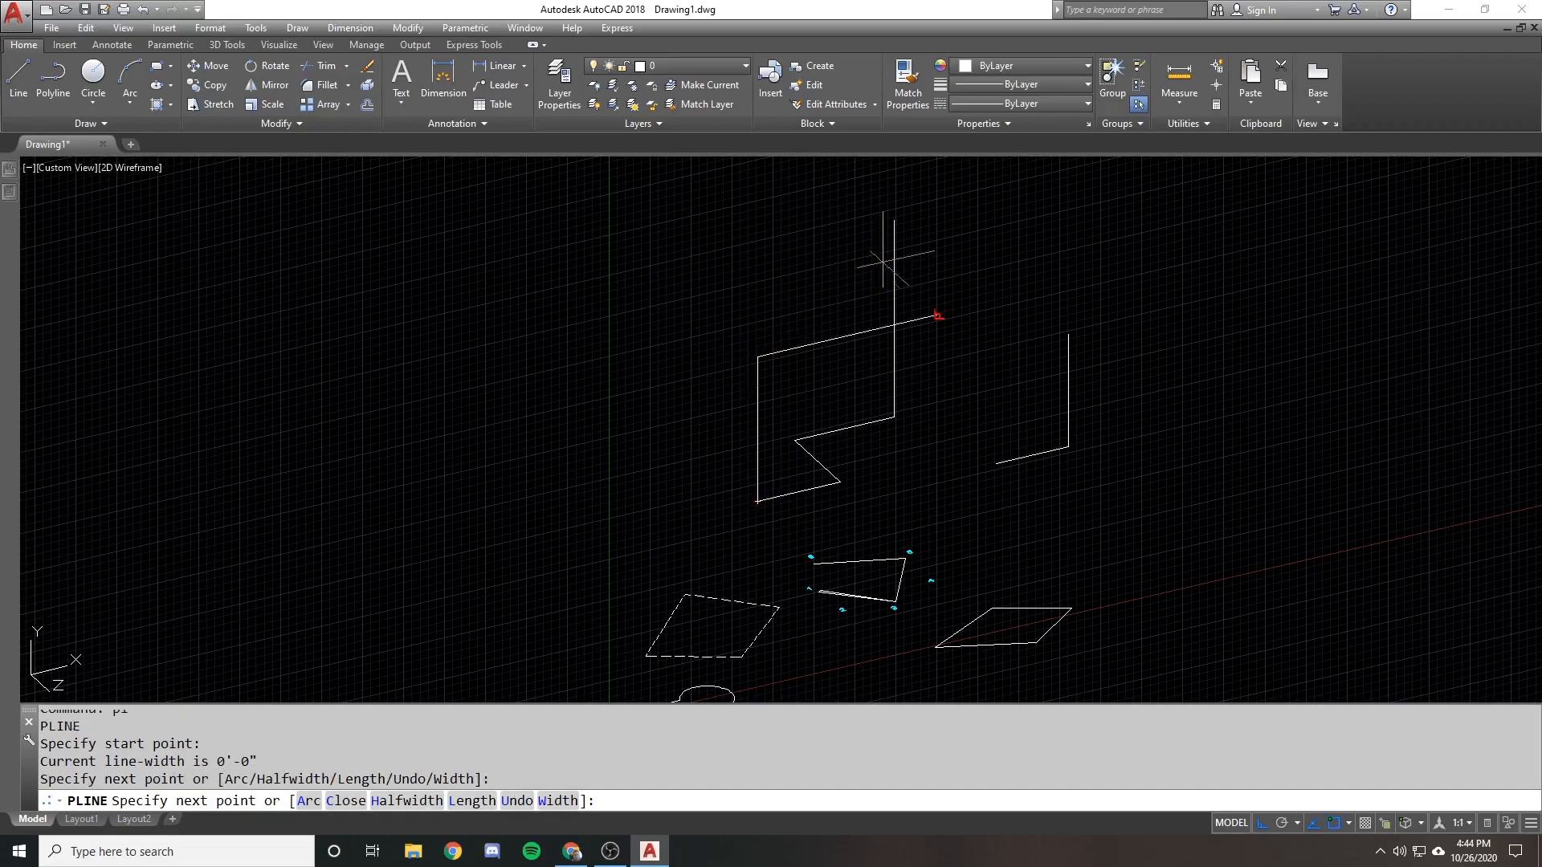
click(897, 223)
key(Return)
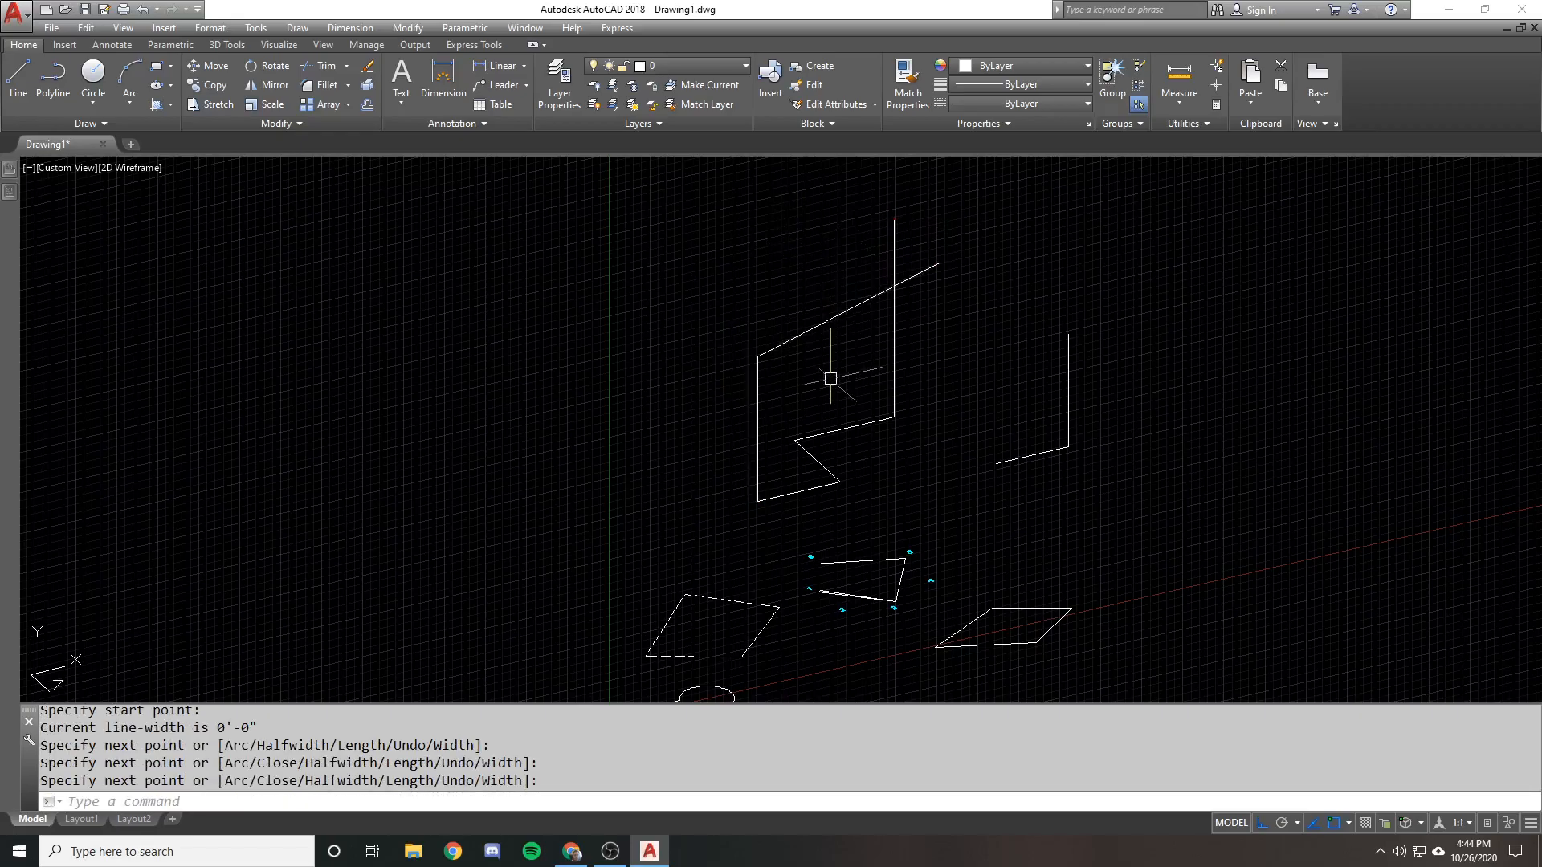
Select the new two-segment polyline for inspection and restore the UCS to World
shift+middle_drag(885, 235, 811, 325)
click(812, 325)
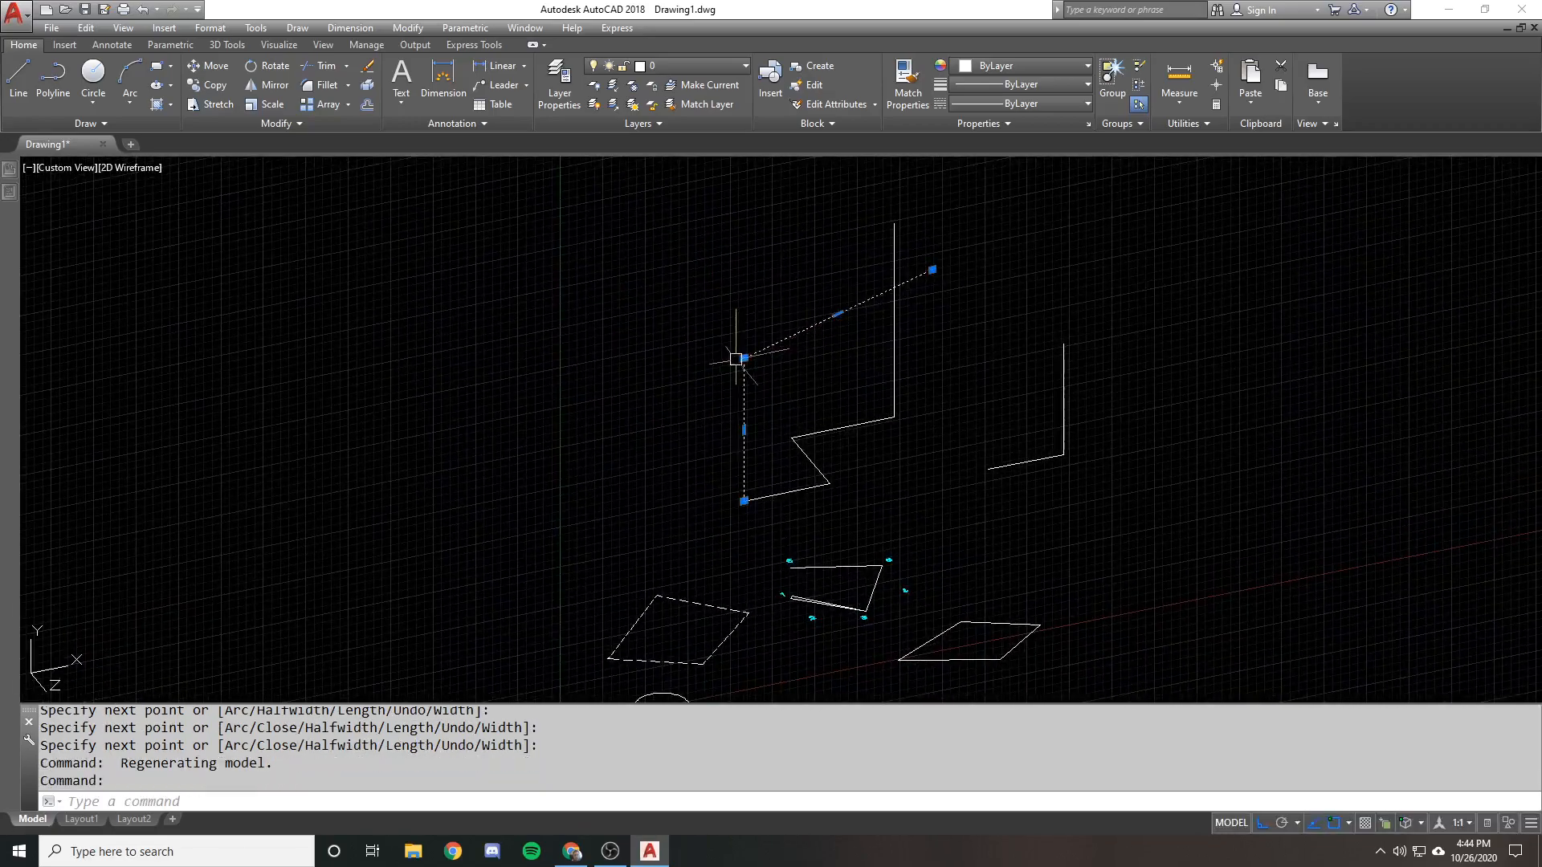
text(ucs)
key(Return)
key(Return)
Erase the two-segment polyline, the vertical line and the zigzag polyline
text(e)
key(Return)
click(881, 440)
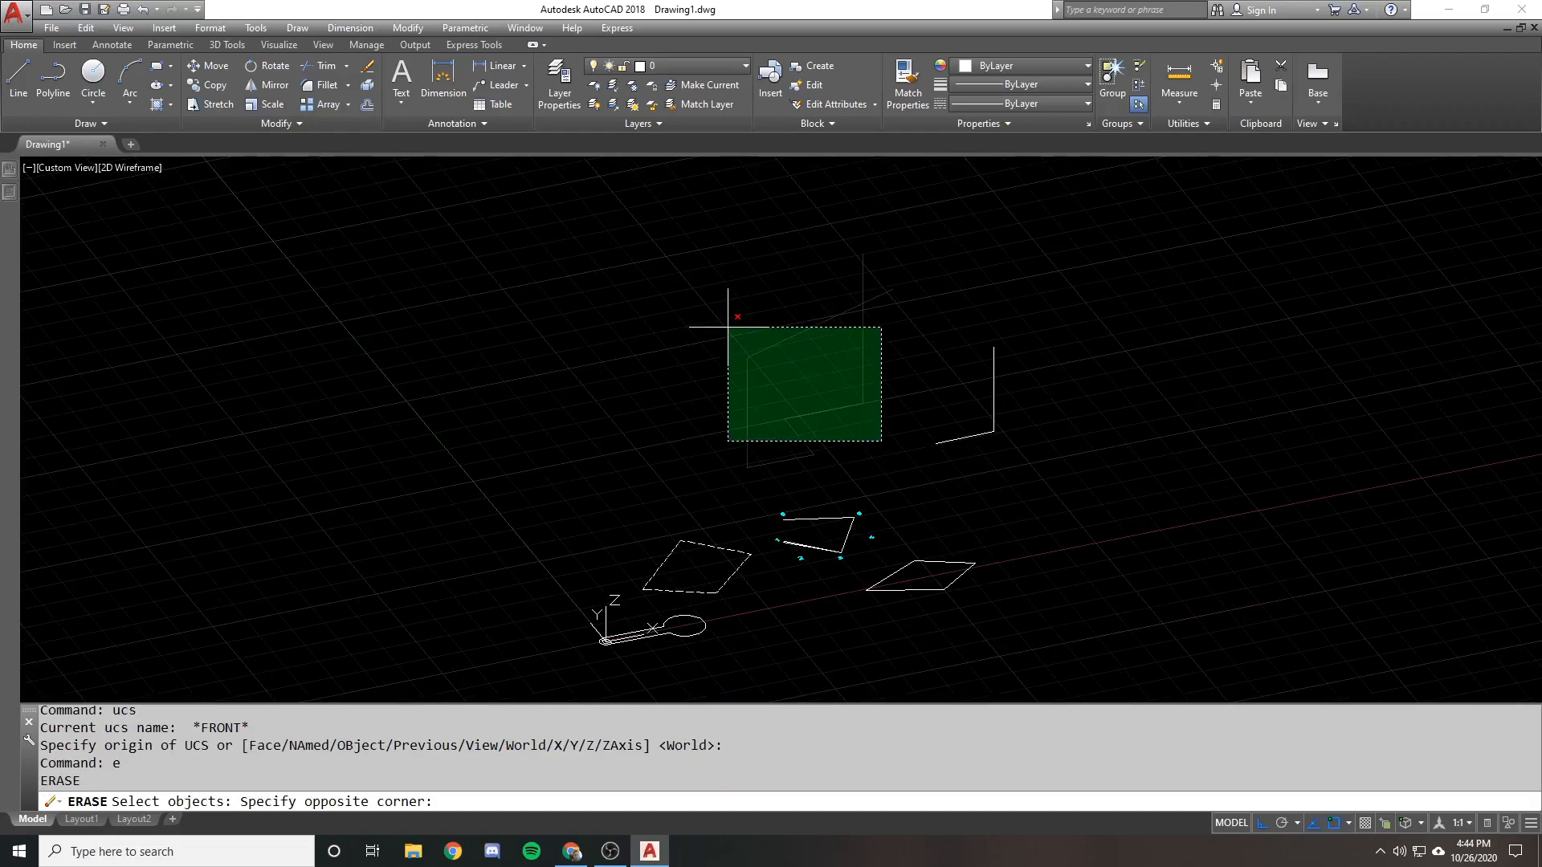
click(726, 327)
key(Escape)
text(e)
key(Return)
drag(903, 310, 806, 303)
text(e)
key(Return)
click(846, 472)
click(663, 365)
text(e)
key(Return)
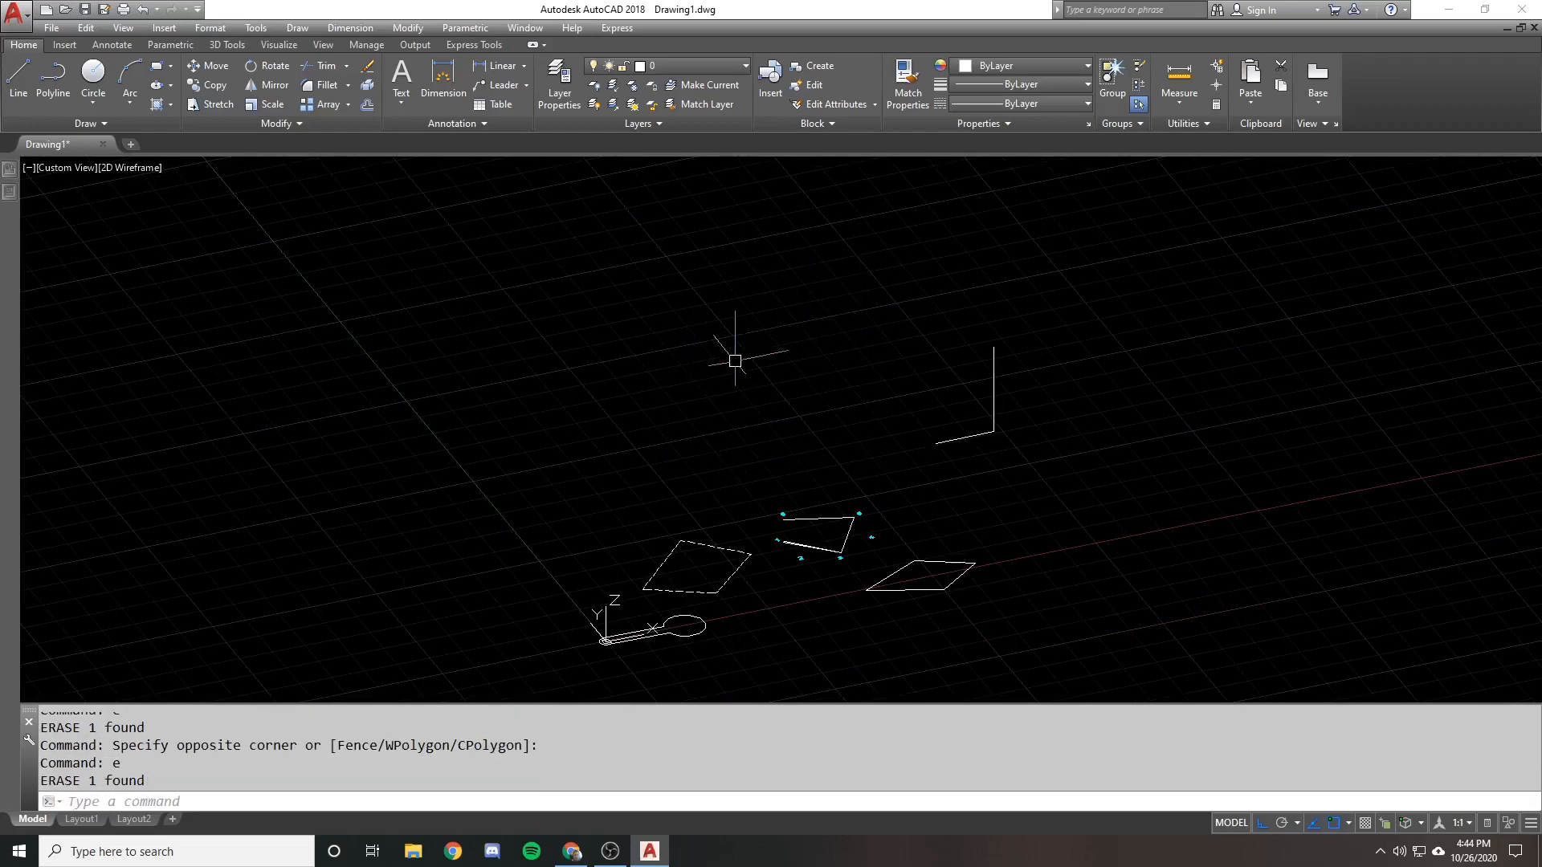
Draw a six-segment 3D polyline with 3DPOLY in the space behind the numbered polyline, mixing horizontal and vertical segments
scroll(735, 365, up, 1)
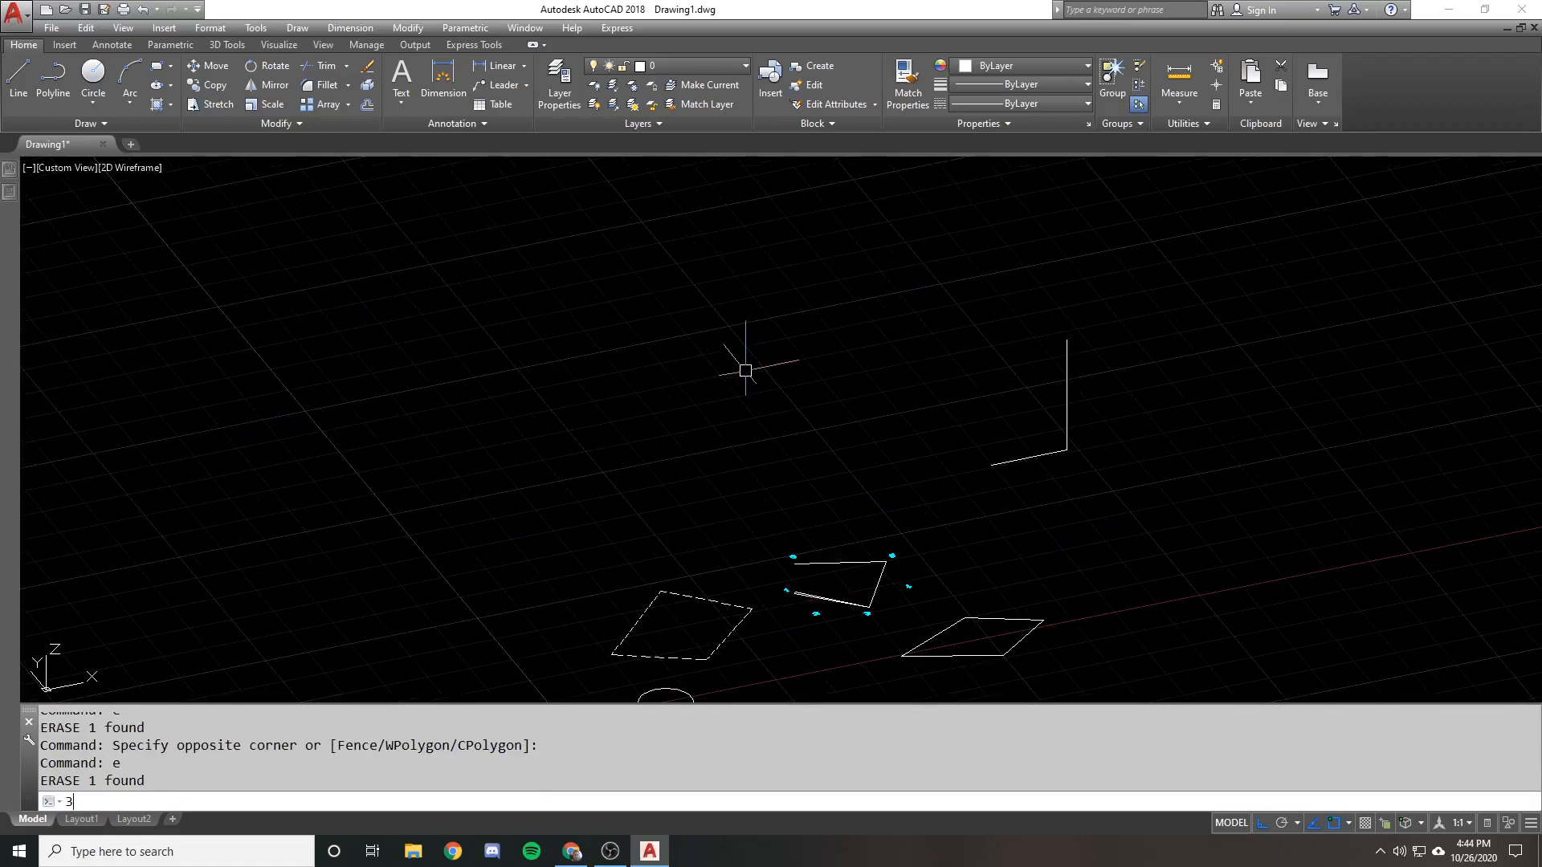
text(3d)
key(Return)
key(Escape)
text(3dpoly)
key(Return)
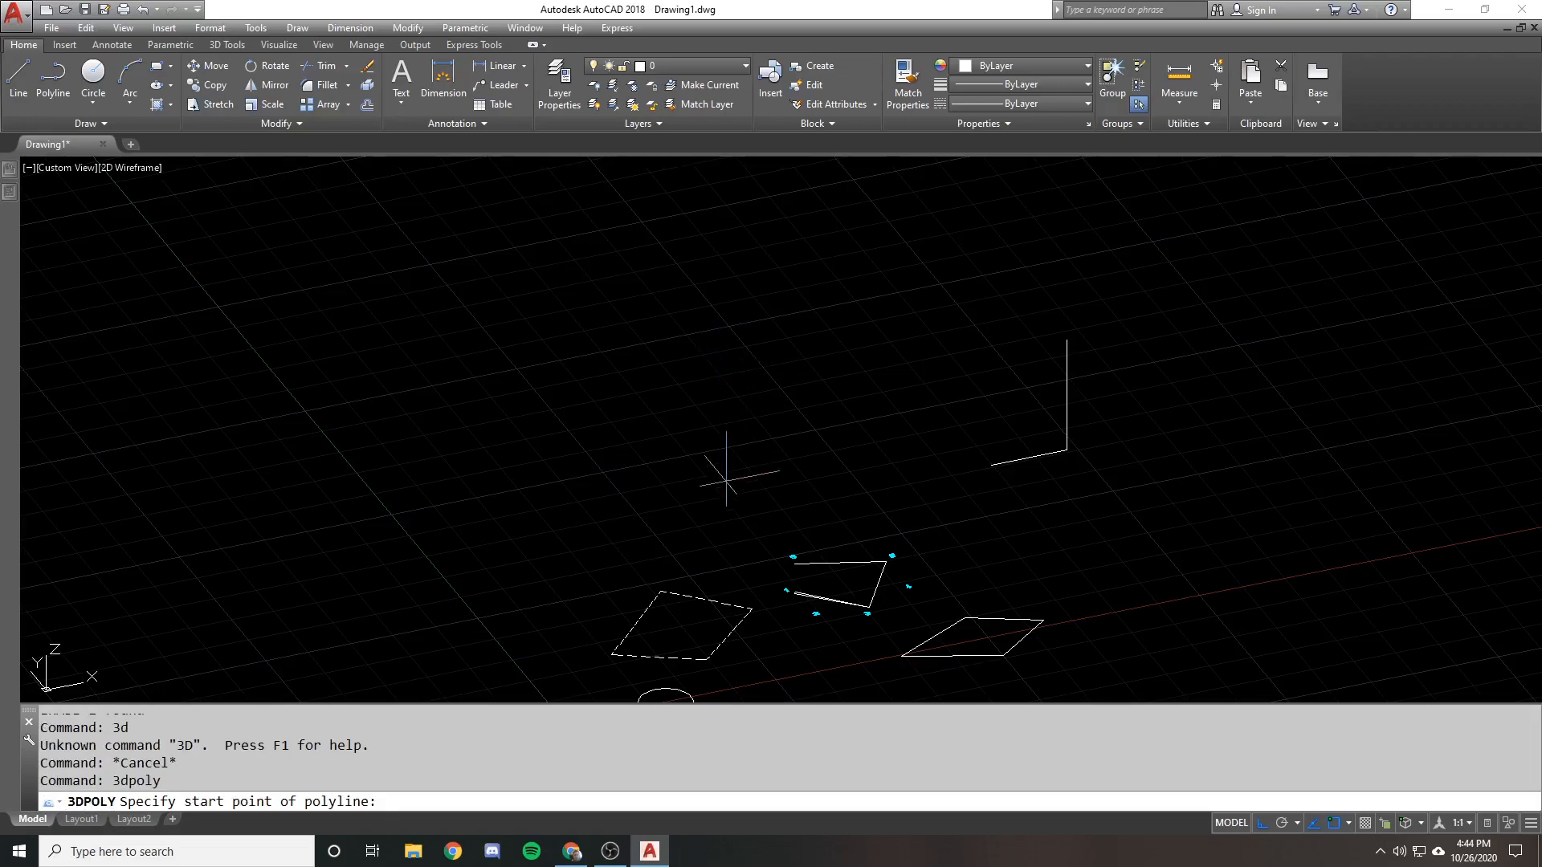
click(720, 478)
click(803, 440)
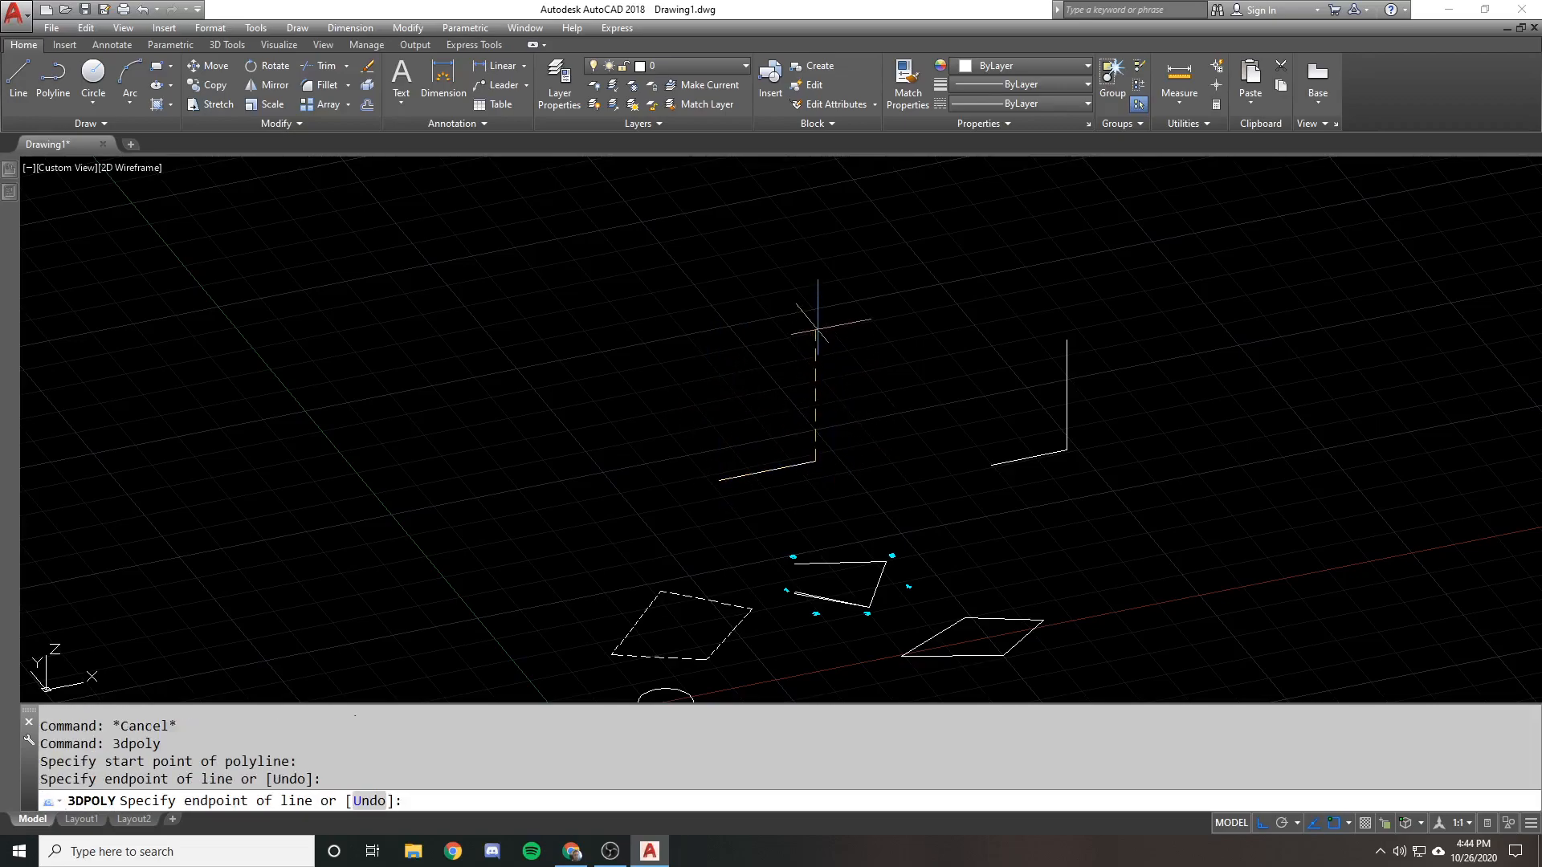
click(816, 329)
click(897, 313)
click(851, 257)
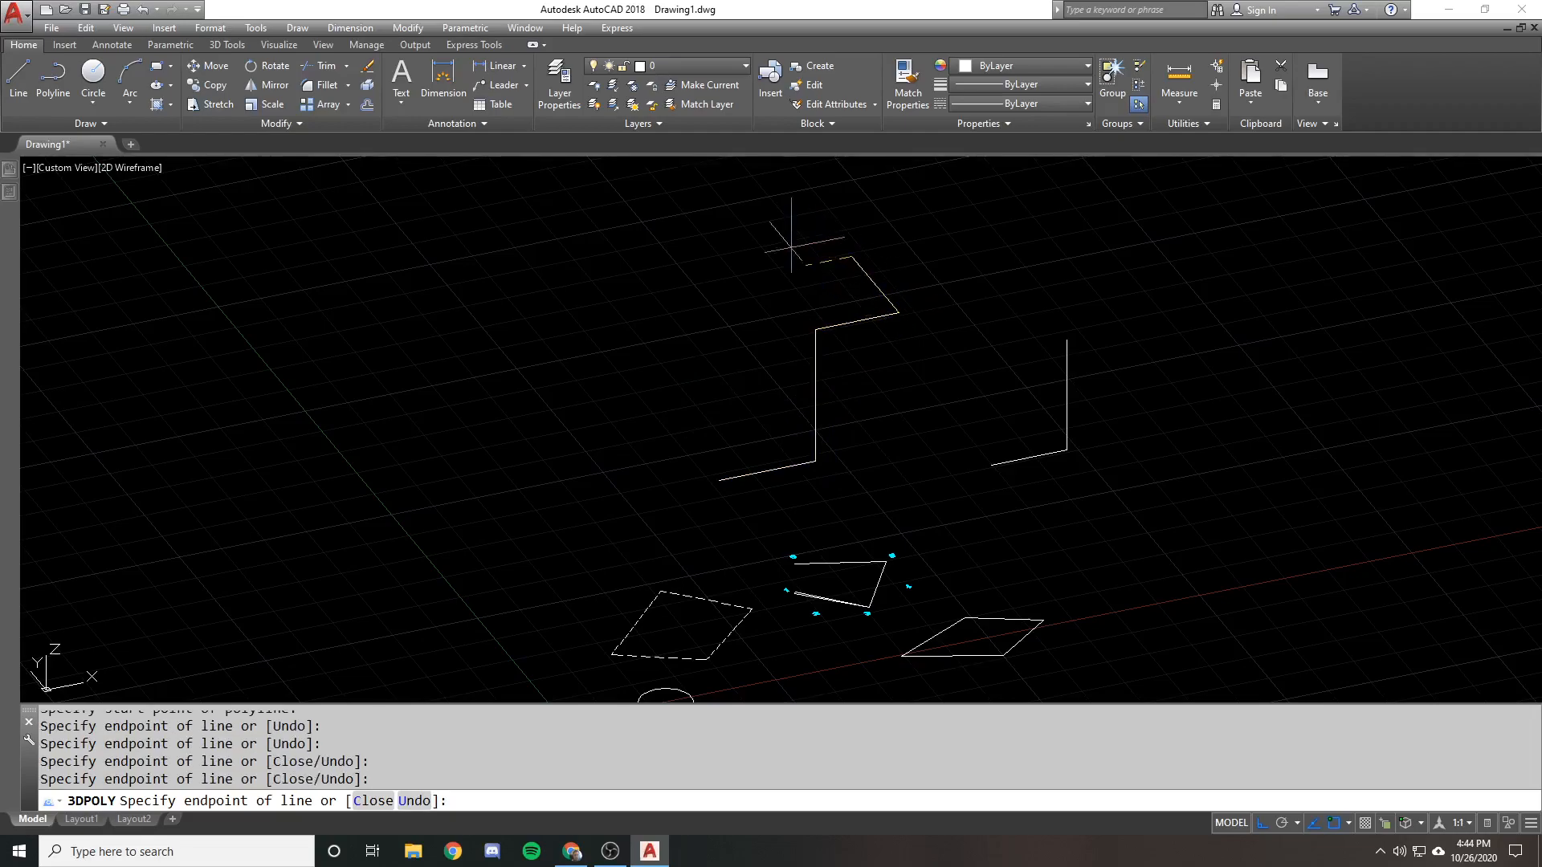
click(865, 370)
click(965, 334)
key(Return)
Examine the 3D polyline's object type and geometry in its properties
click(851, 307)
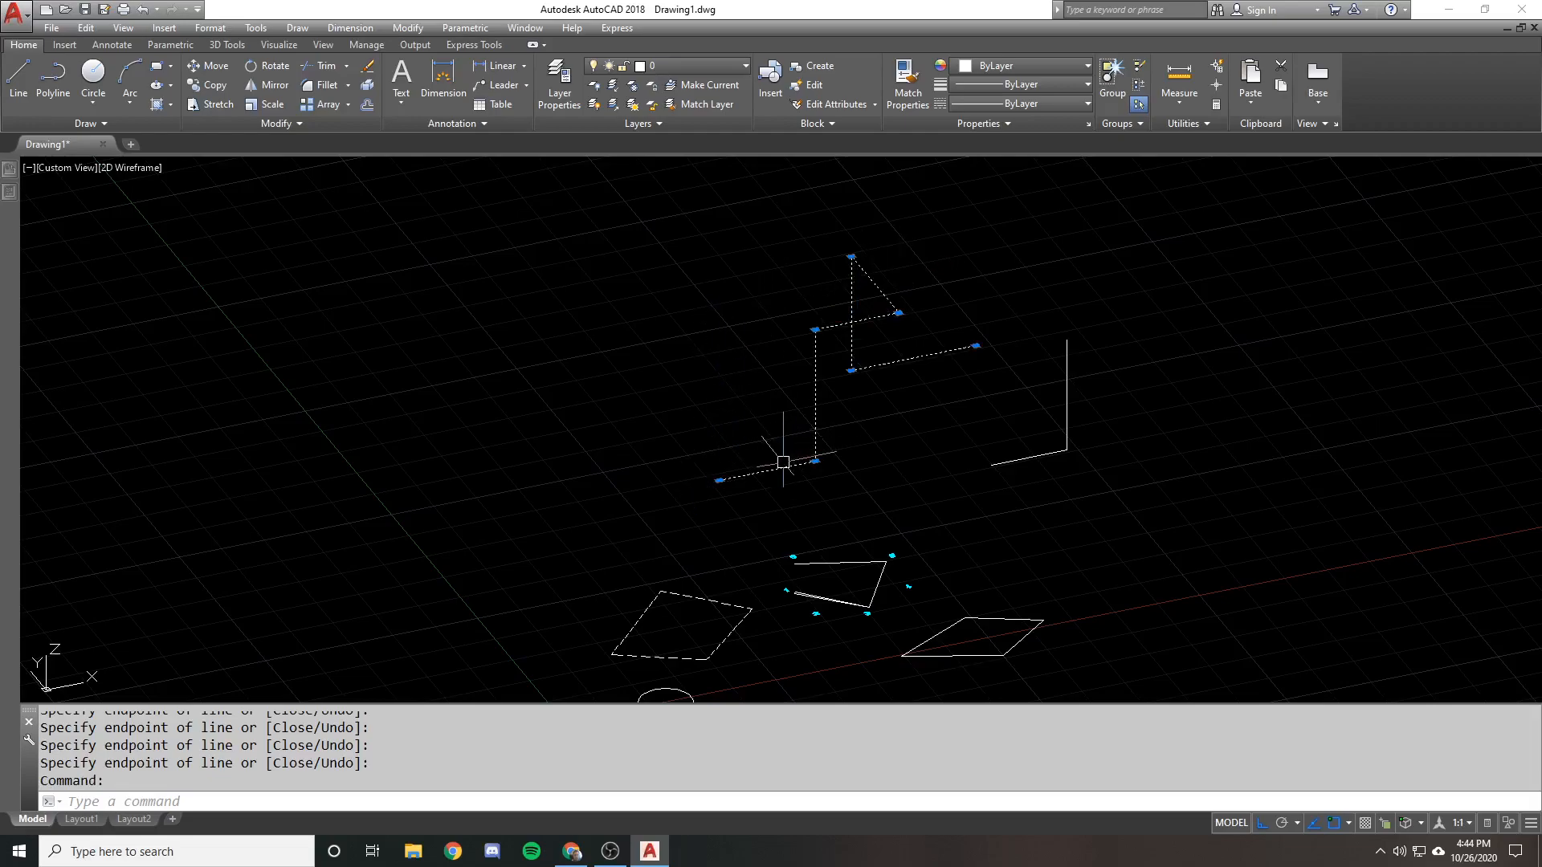
mouse_move(2, 195)
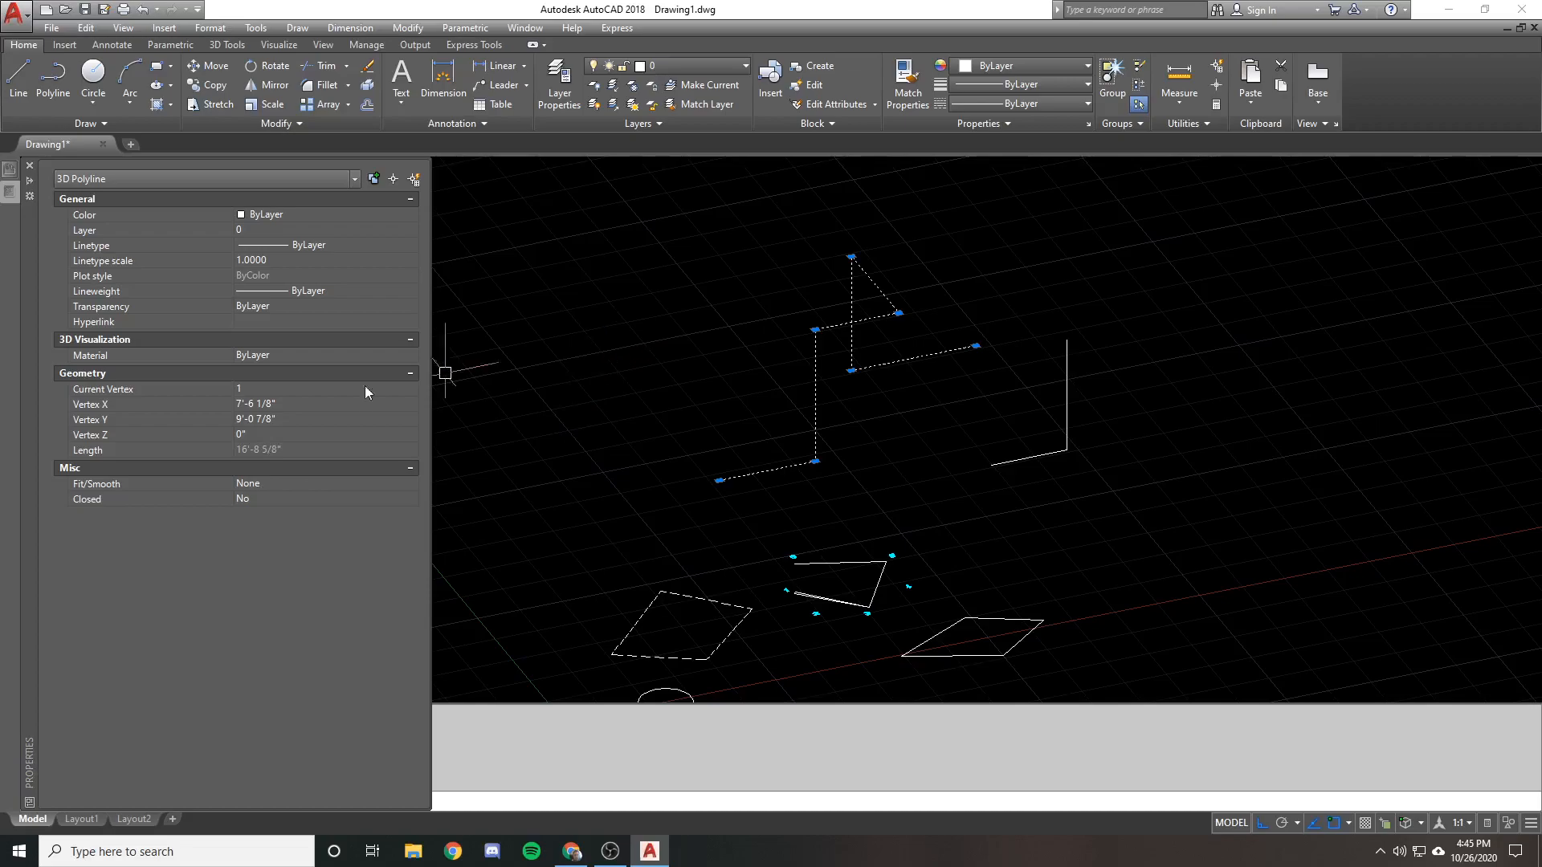
key(Escape)
Set the UCS to the Left orientation after resetting it to World
scroll(859, 334, up, 1)
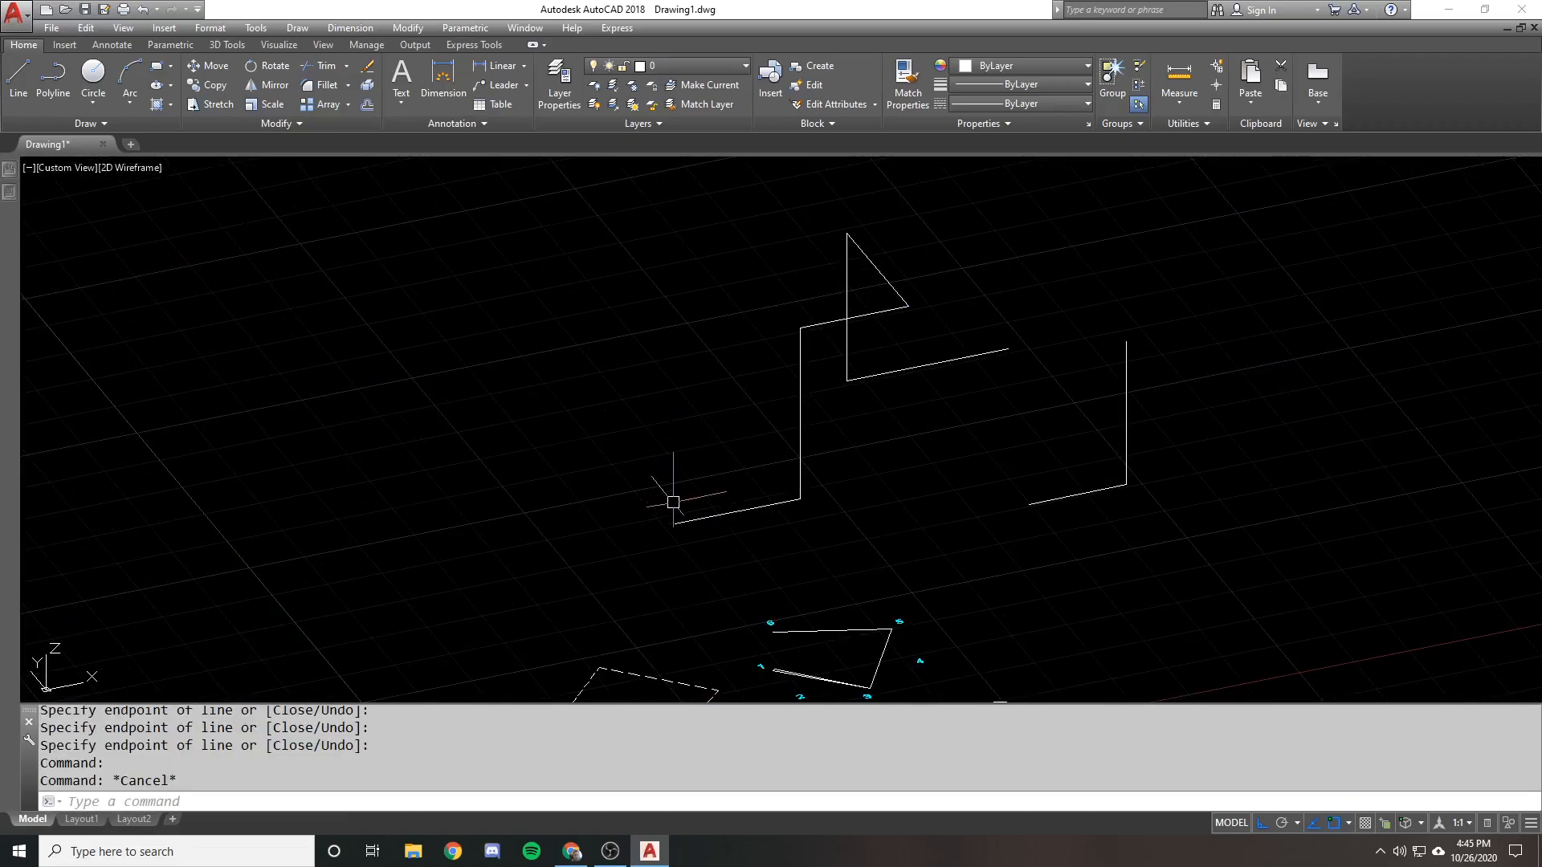
text(ucs)
key(Return)
key(Return)
text(ucs)
key(Return)
text(l)
key(Return)
Draw a small circle centred on the lower free end of the 3D polyline
scroll(669, 514, up, 3)
text(c)
key(Return)
click(682, 536)
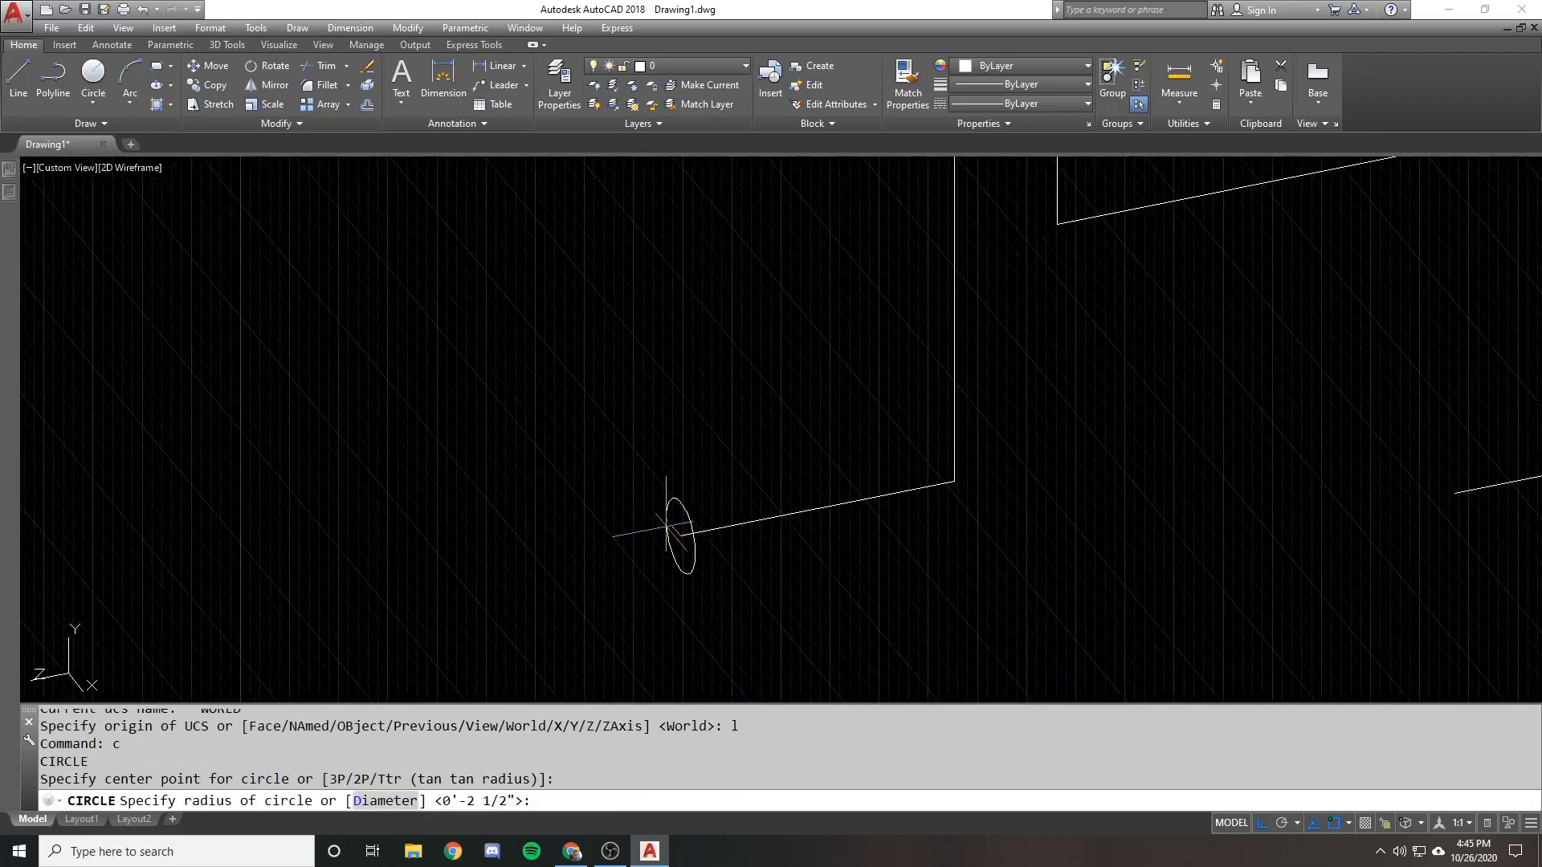
click(673, 530)
scroll(671, 526, up, 1)
key(Return)
Extrude the circle with the Path option along the 3D polyline and select the resulting solid for inspection
scroll(678, 514, down, 5)
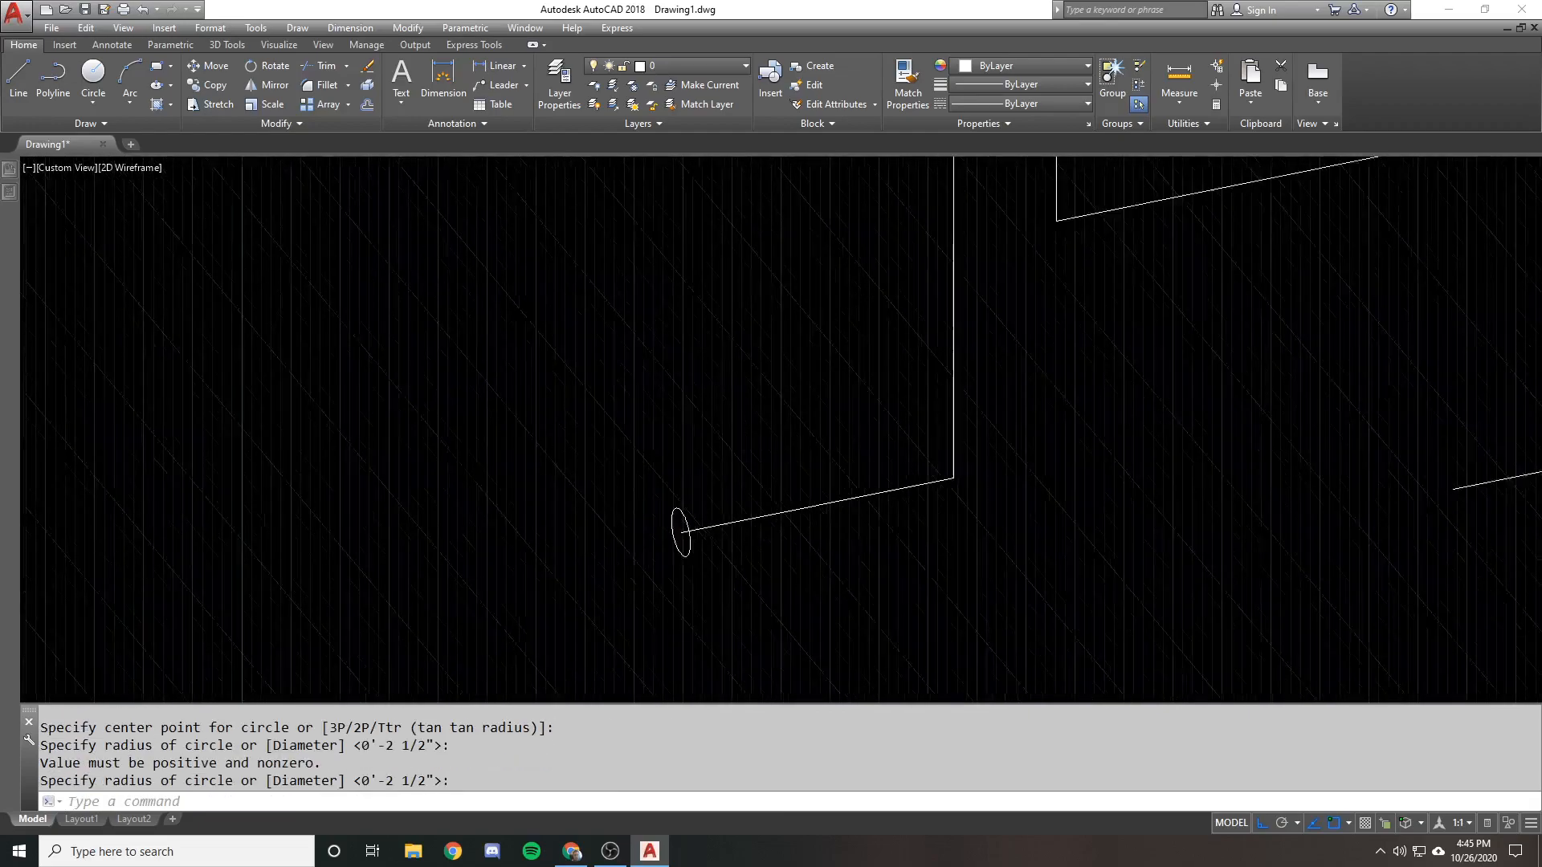
text(ext)
key(Return)
click(681, 510)
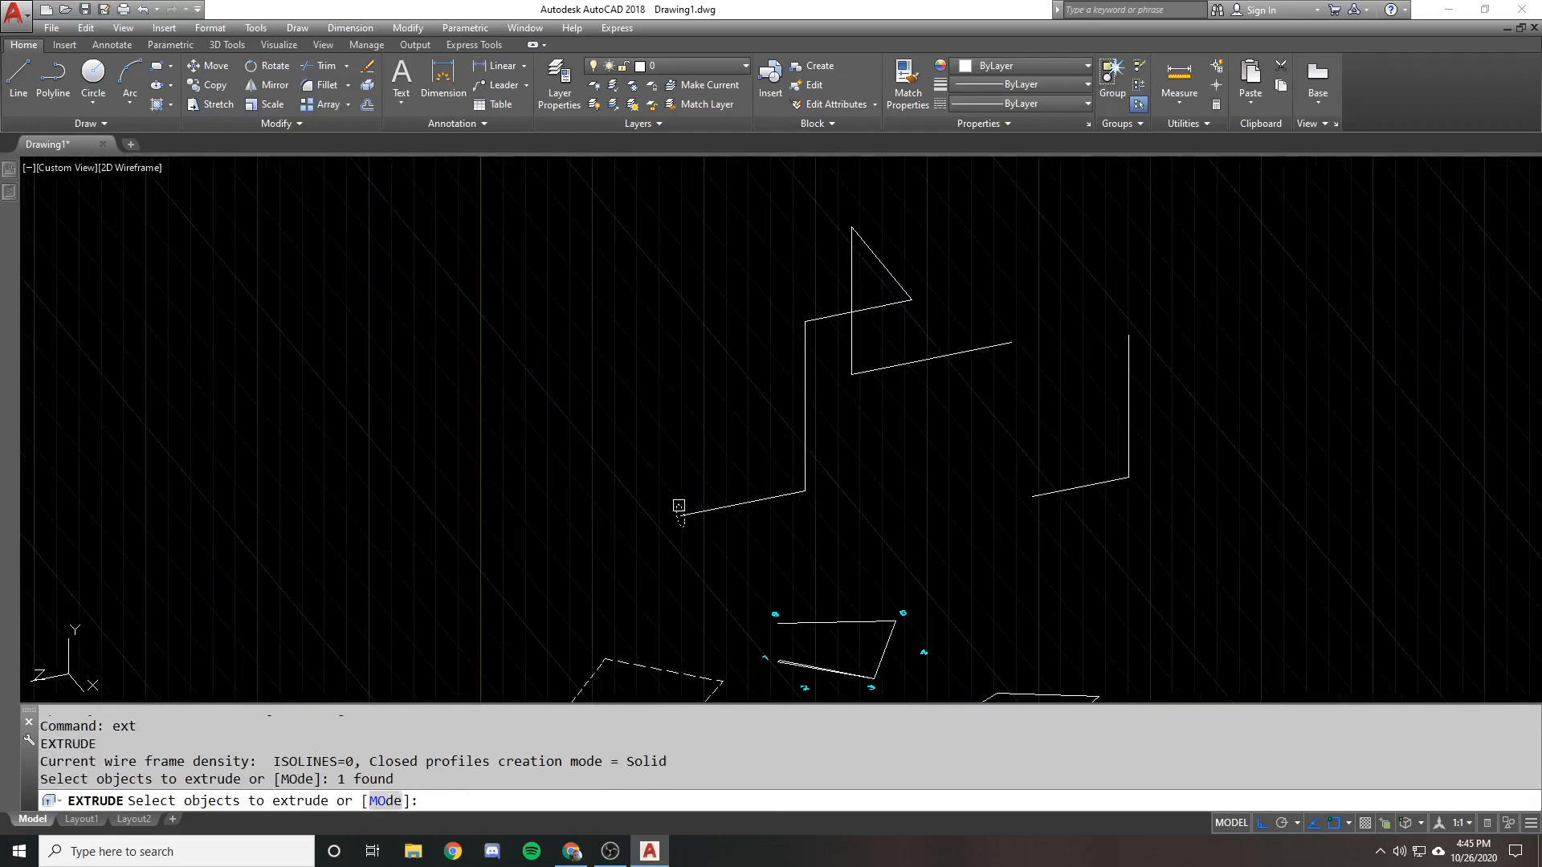
key(Return)
text(p)
key(Return)
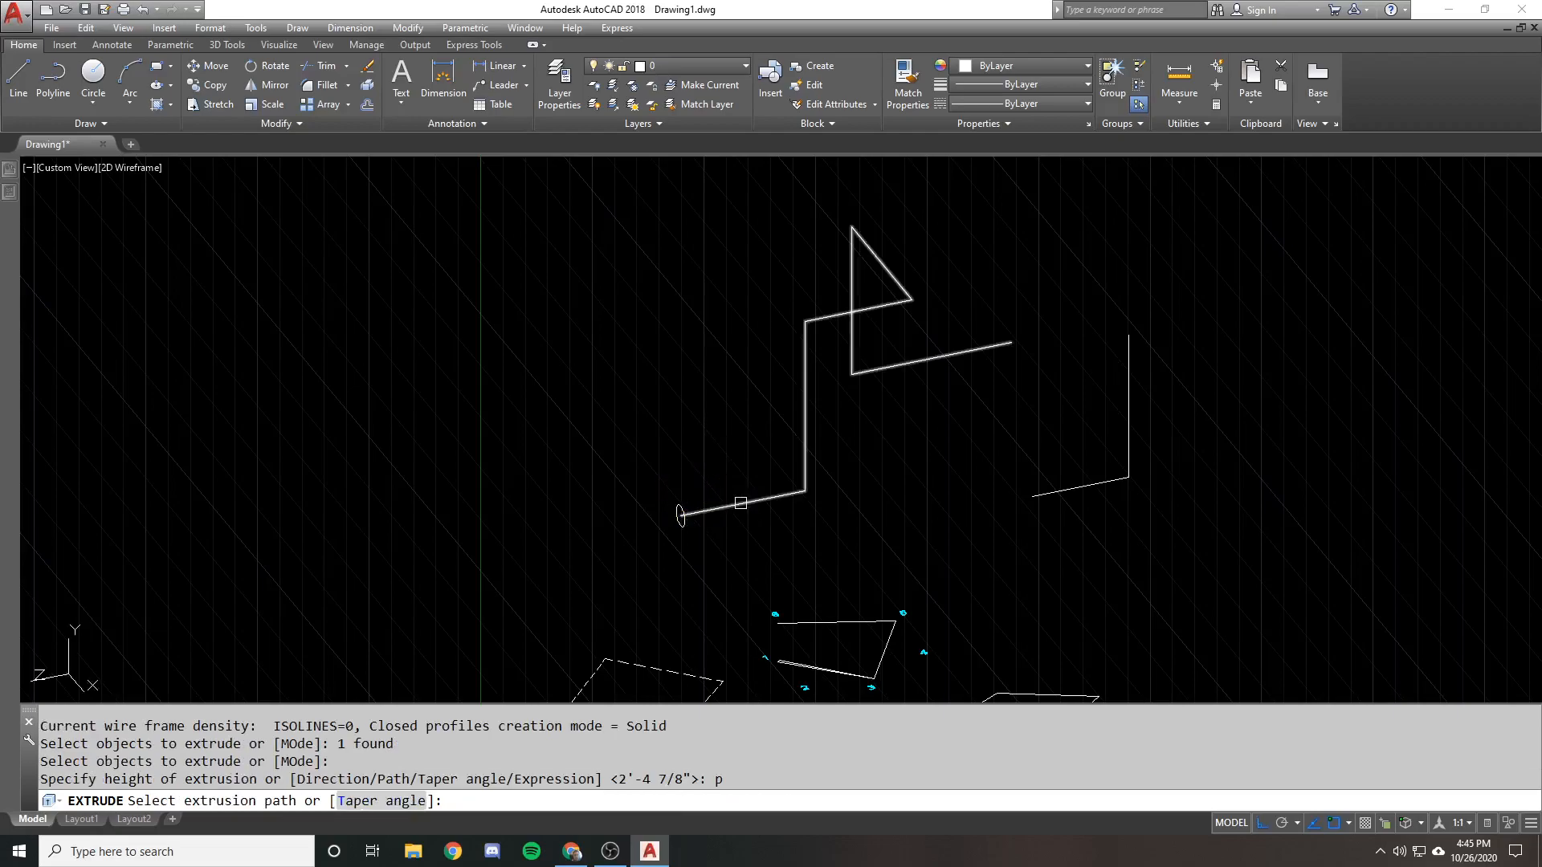
click(689, 509)
click(687, 510)
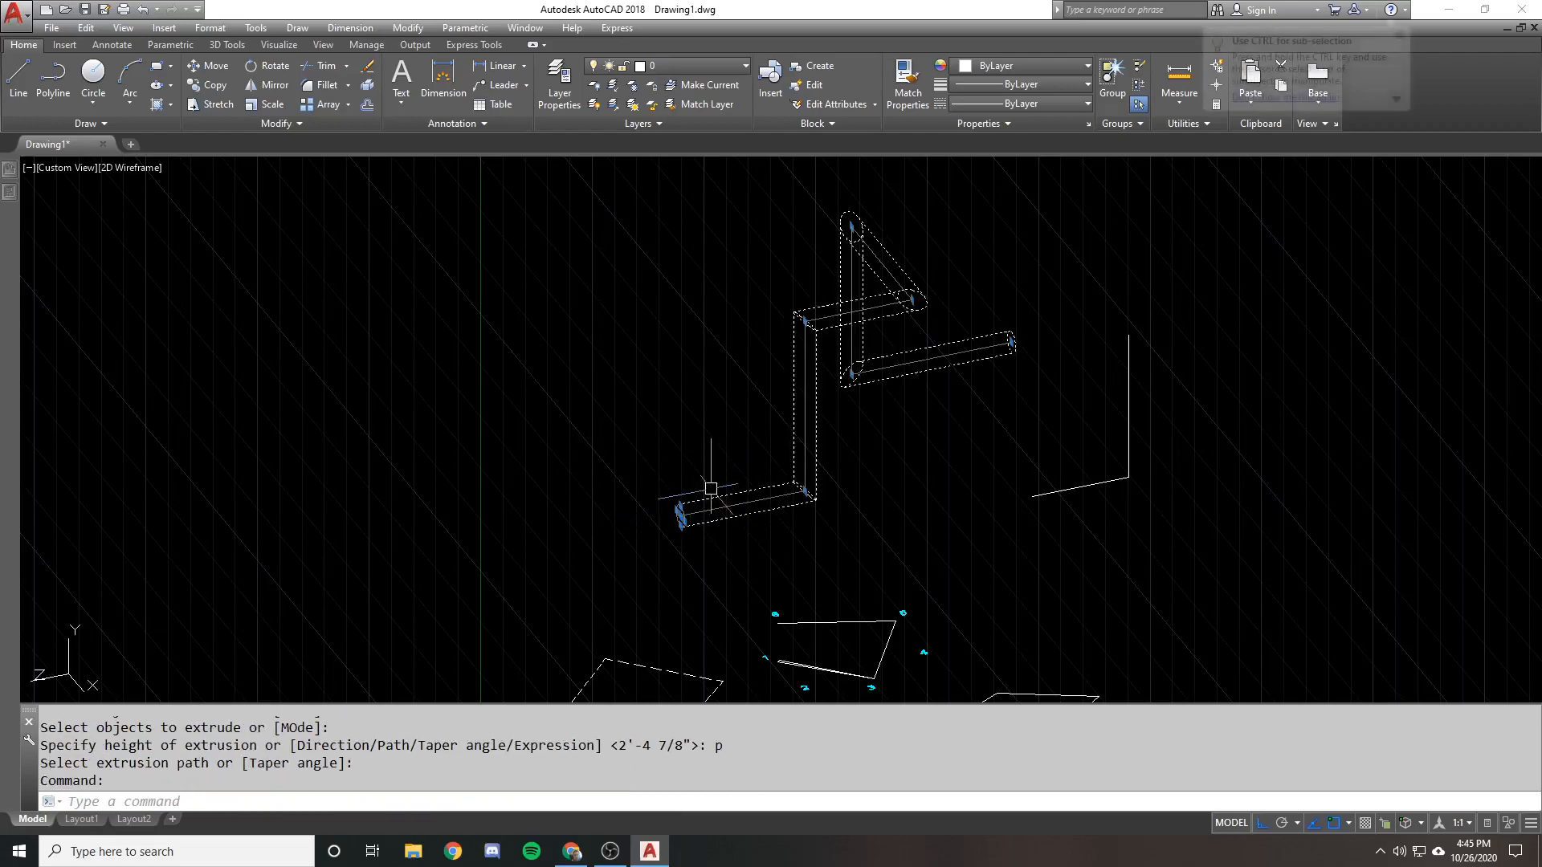
key(Escape)
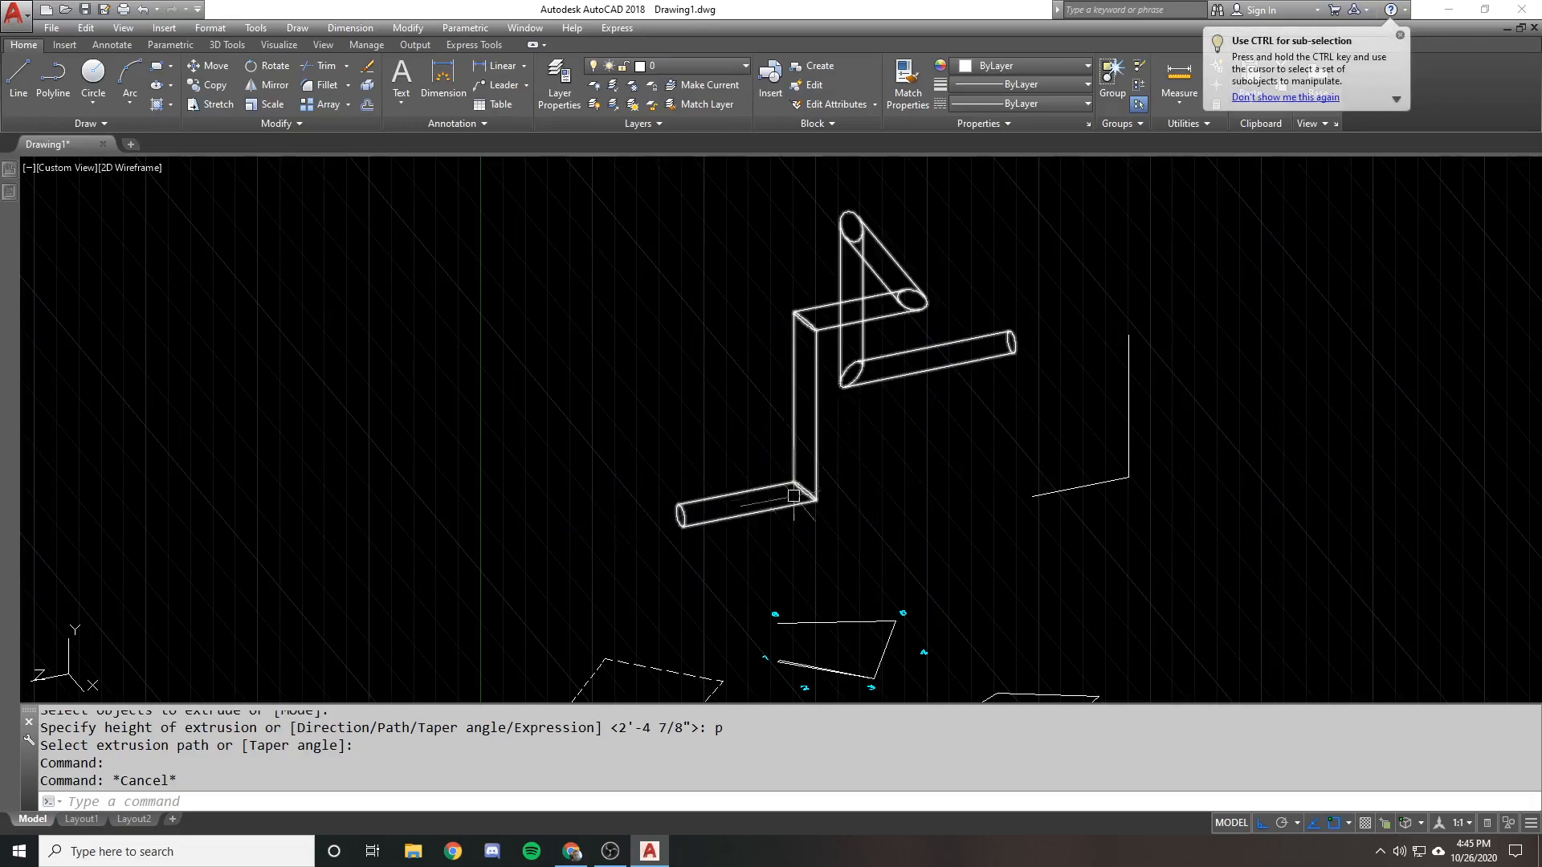
Undo the circle's path extrusion and set the UCS to the Front orientation
text(u)
key(Return)
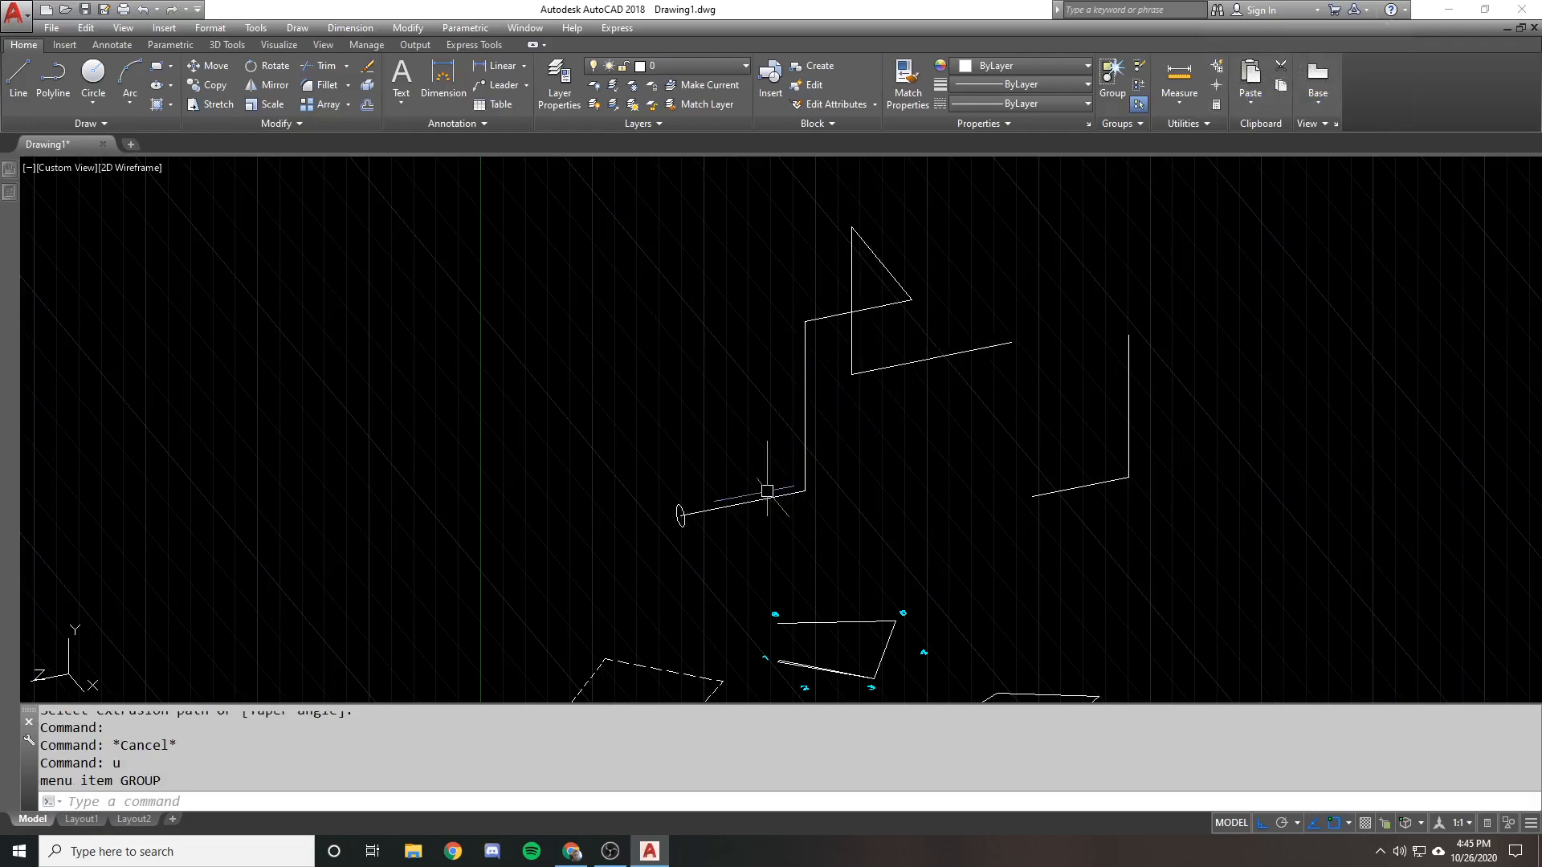
text(ucs)
key(Return)
text(fr)
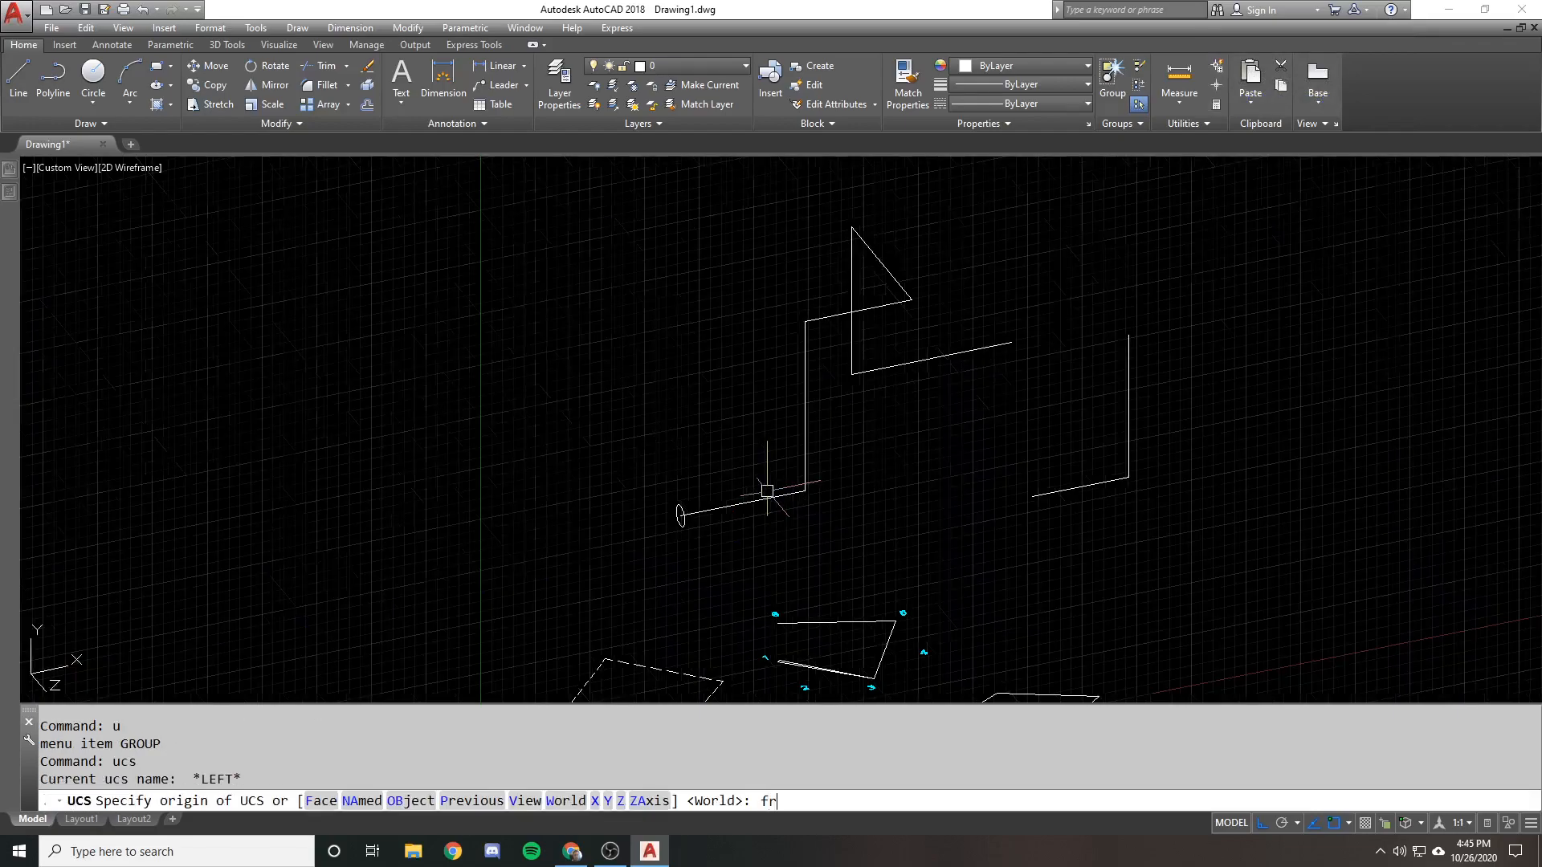
key(Return)
Try to fillet the 3D polyline's lowest corner with a radius of 12
text(f)
key(Return)
text(r)
key(Return)
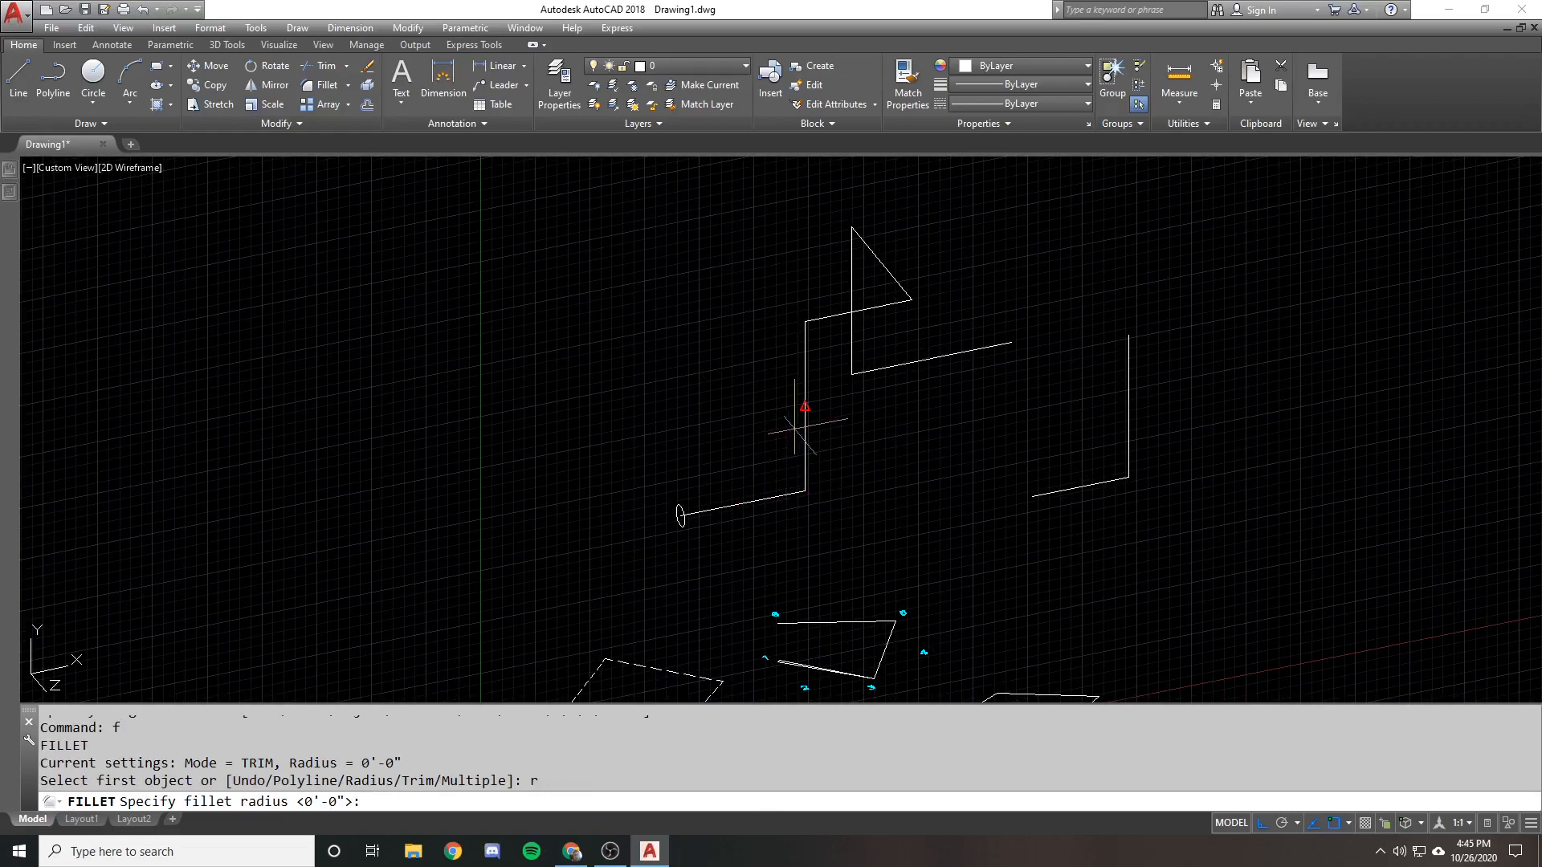
text(f)
key(Return)
text(r)
key(Return)
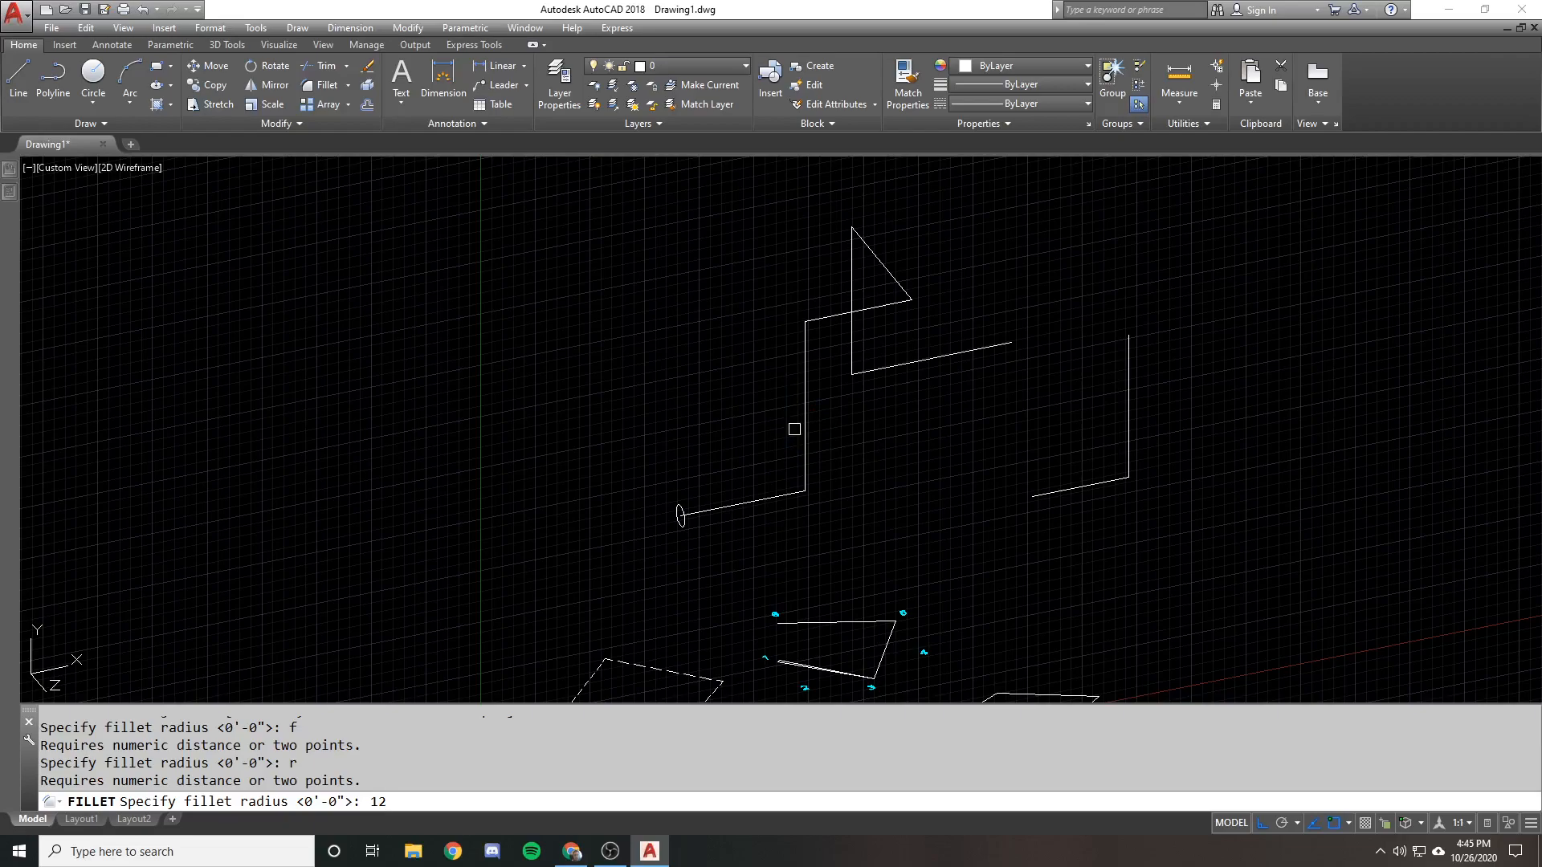
key(Return)
click(776, 495)
click(806, 457)
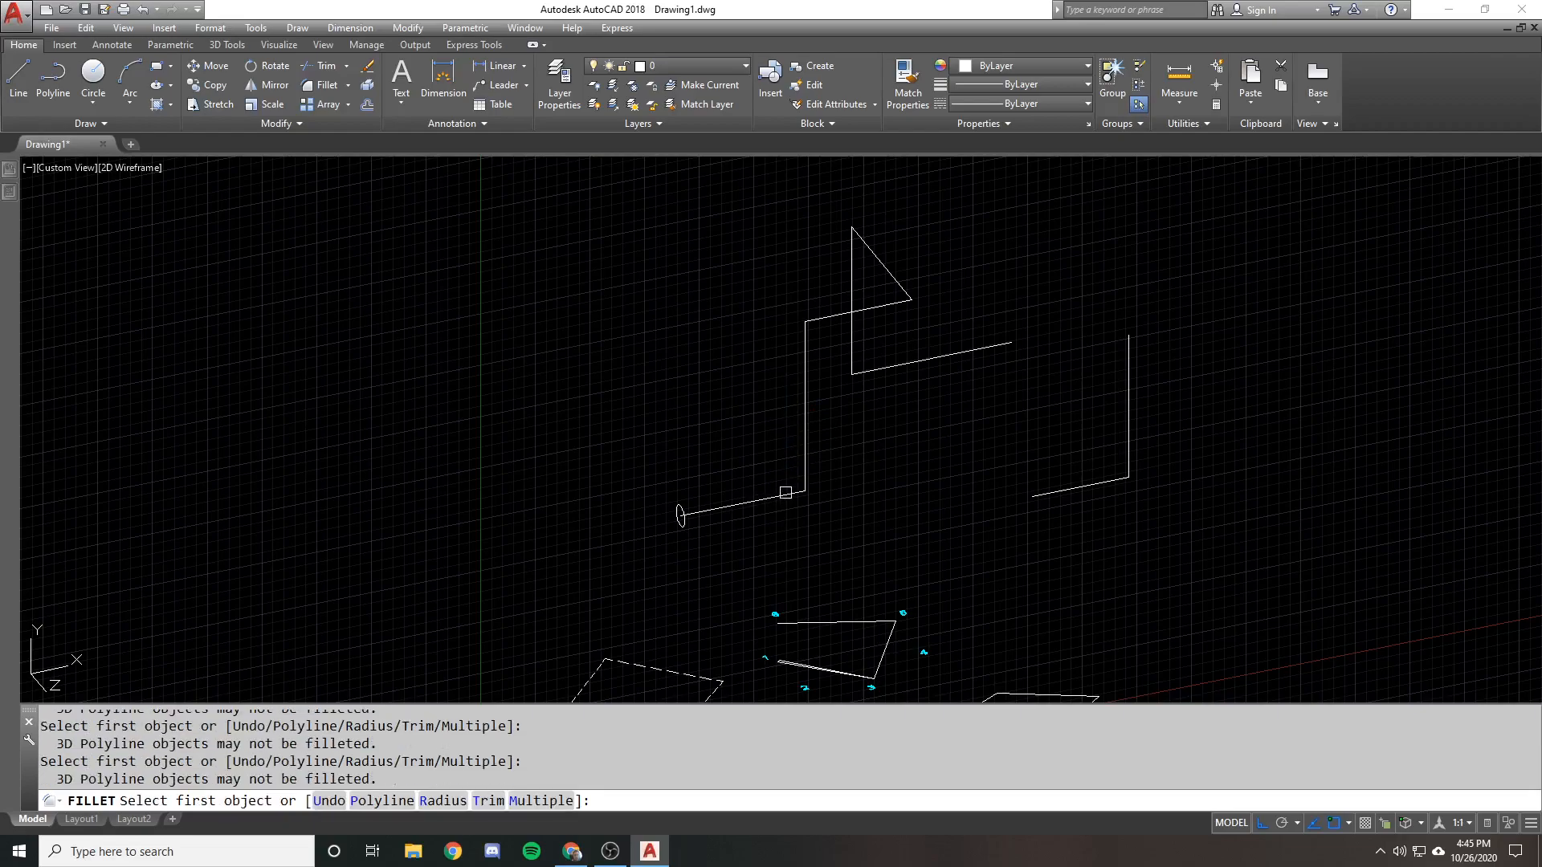
key(Escape)
Select the 3D polyline to examine its segments and vertices
click(787, 496)
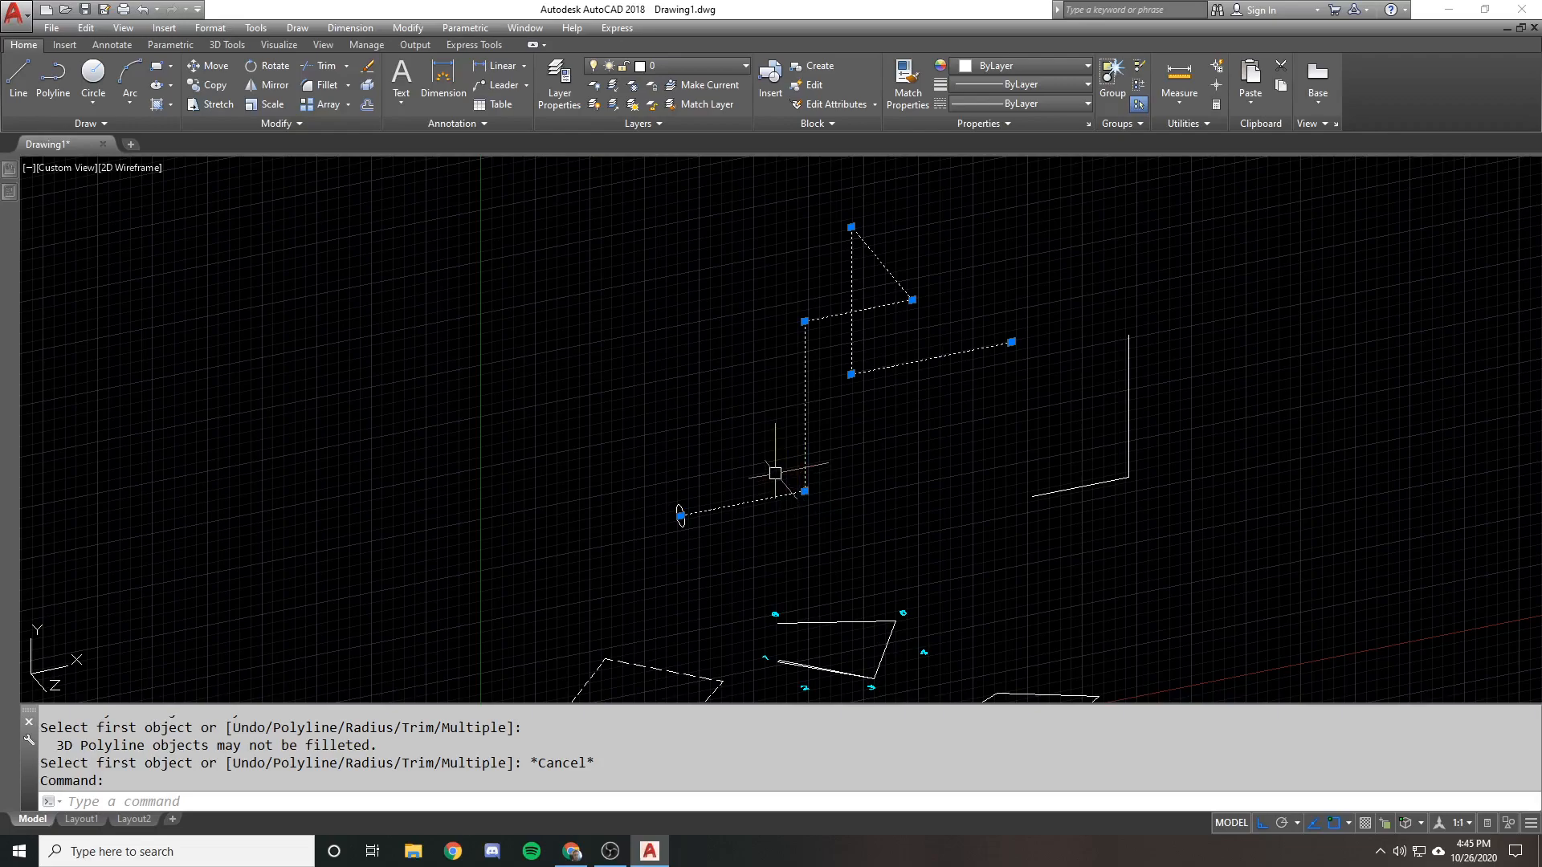
key(Escape)
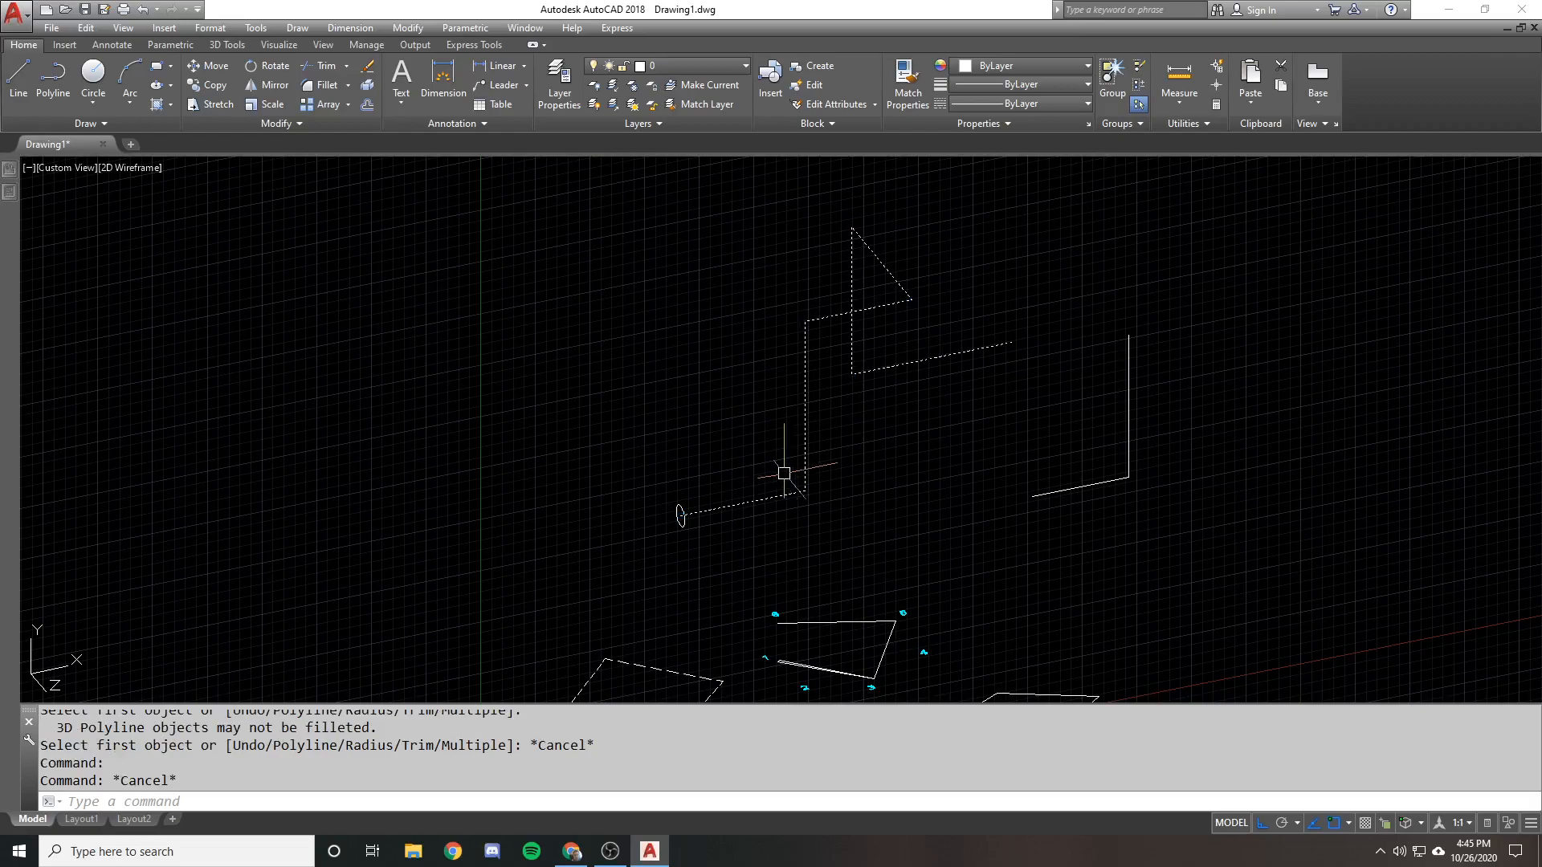
key(Escape)
key(Escape)
click(805, 459)
key(Escape)
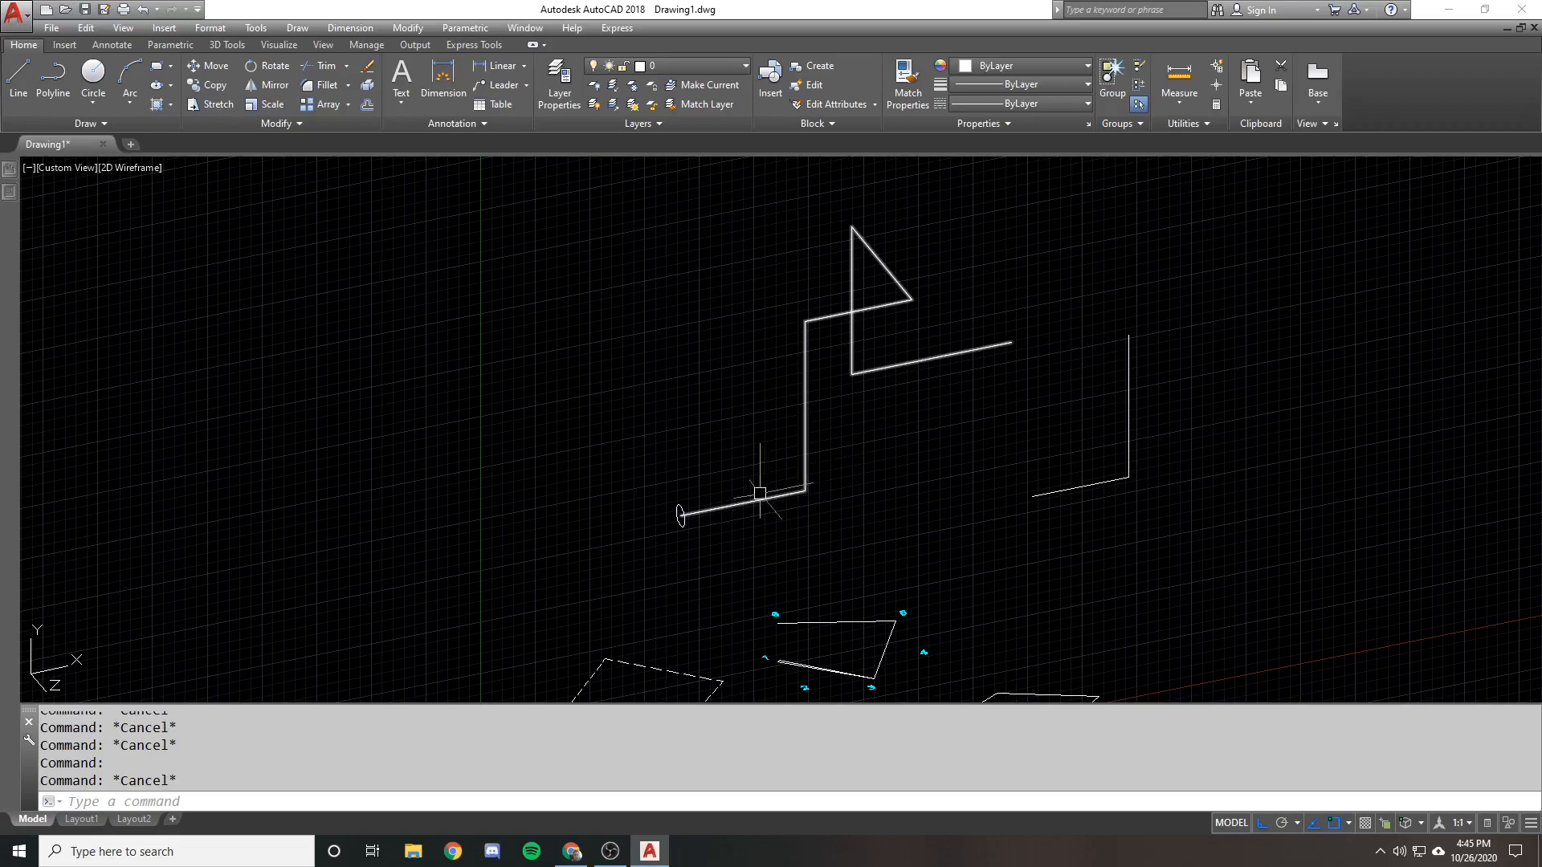
click(804, 475)
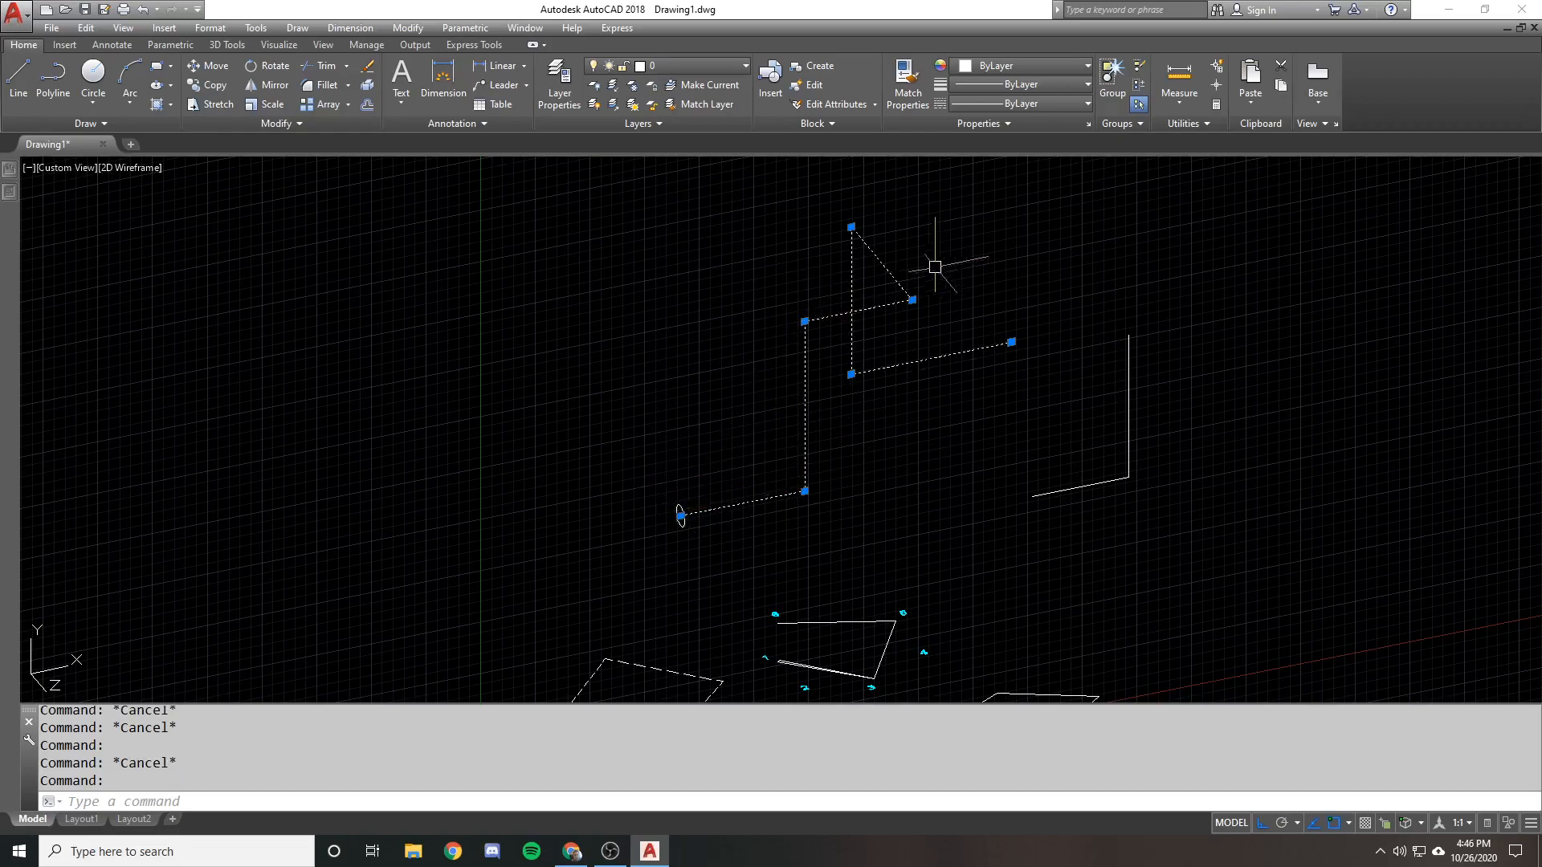
key(Escape)
Erase the 3D polyline and the small circle at its end
scroll(811, 345, down, 2)
click(853, 405)
click(795, 321)
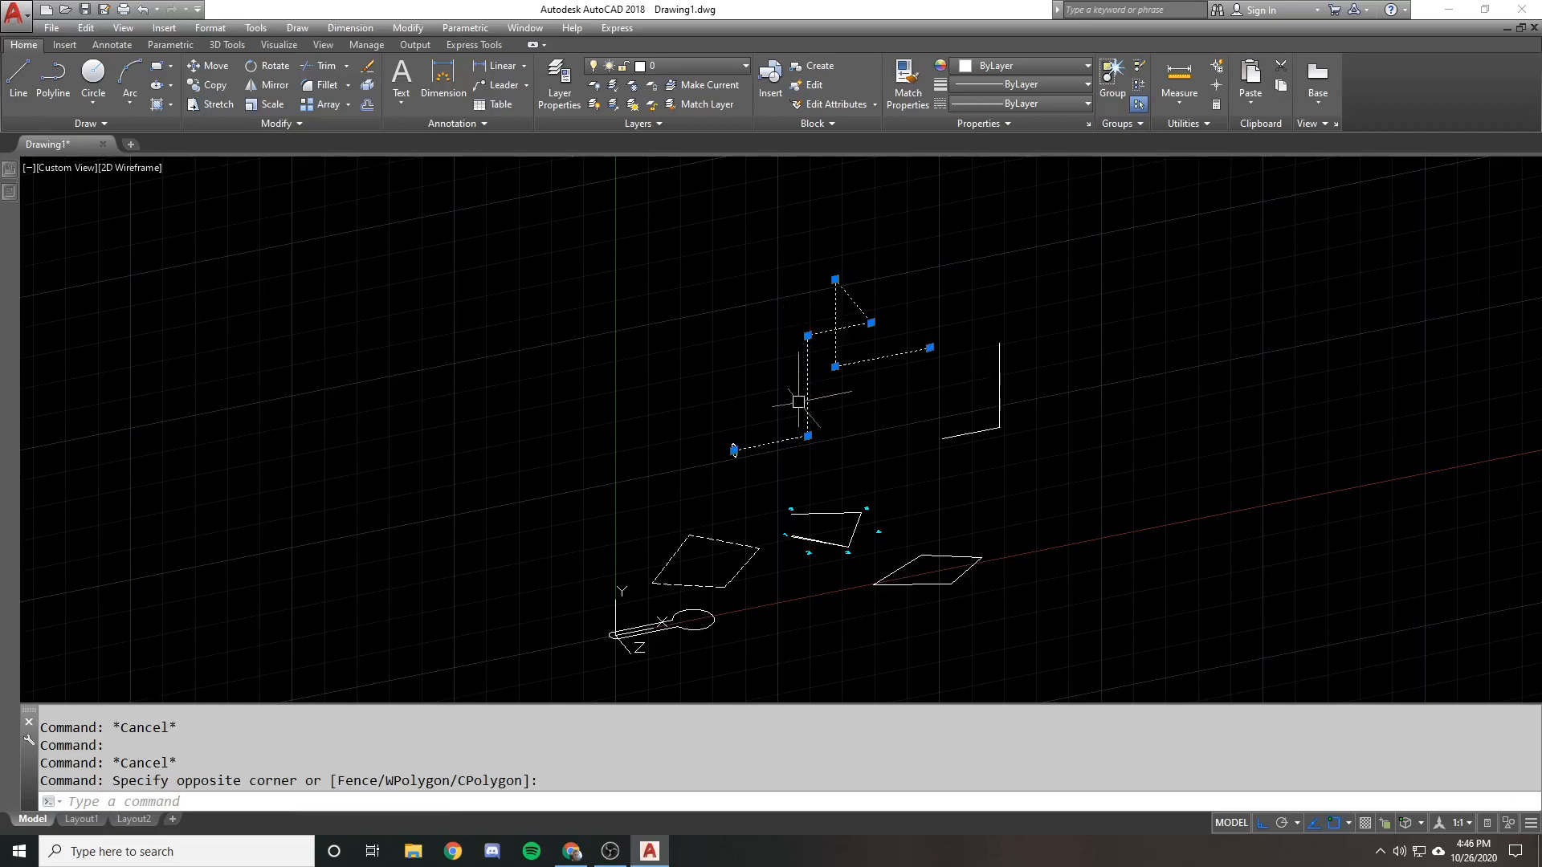
text(e)
key(Return)
click(740, 441)
click(733, 448)
Set the UCS back to World and draw a closed four-sided outline from separate lines in the empty area behind the dashed polyline
text(cs)
key(Return)
key(Return)
text(l)
key(Return)
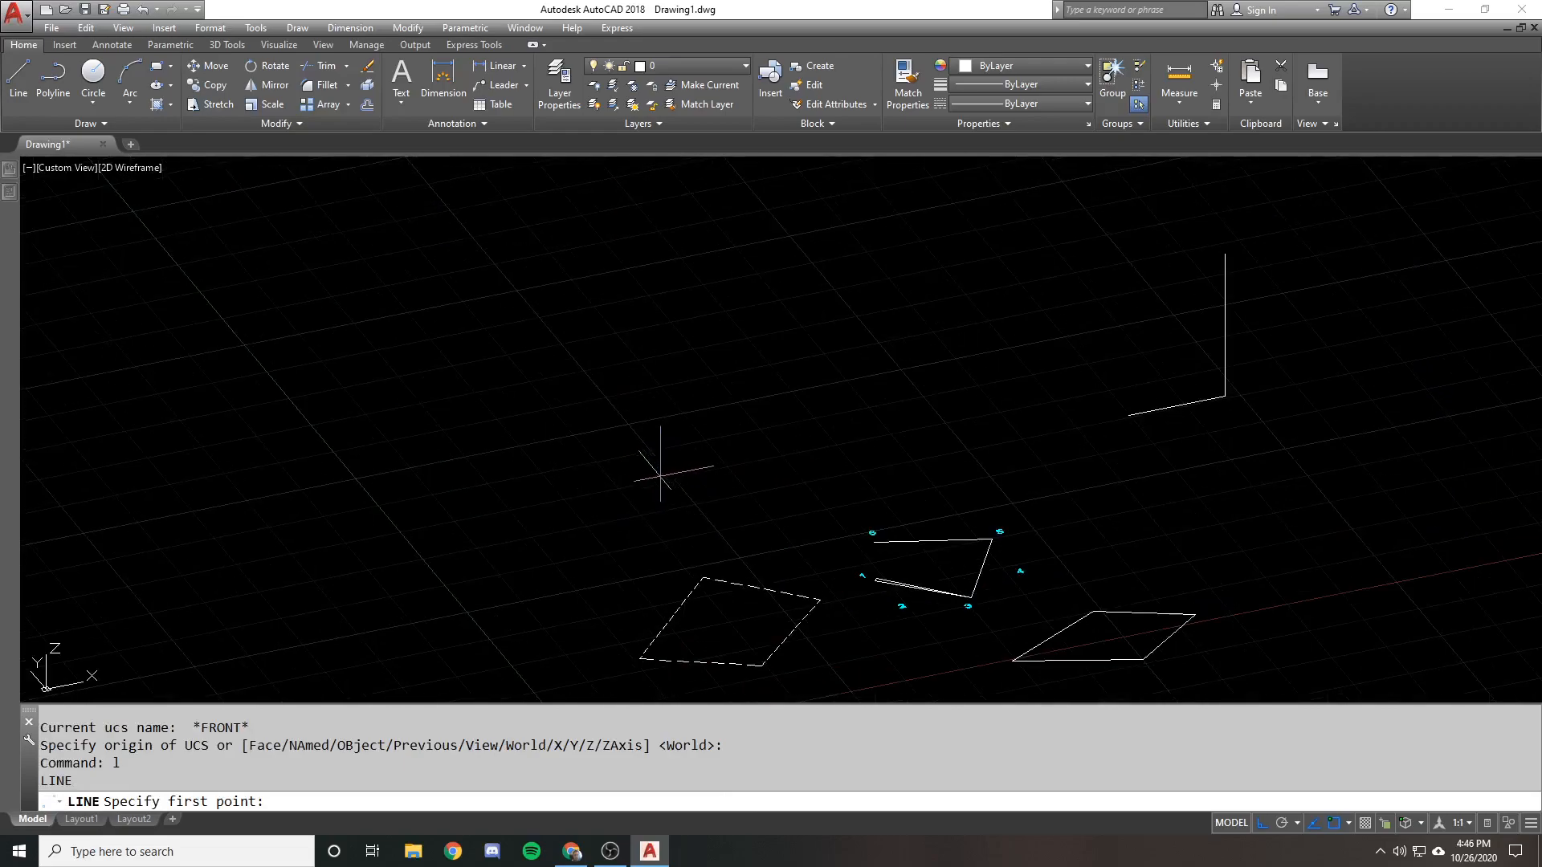
click(684, 479)
click(585, 360)
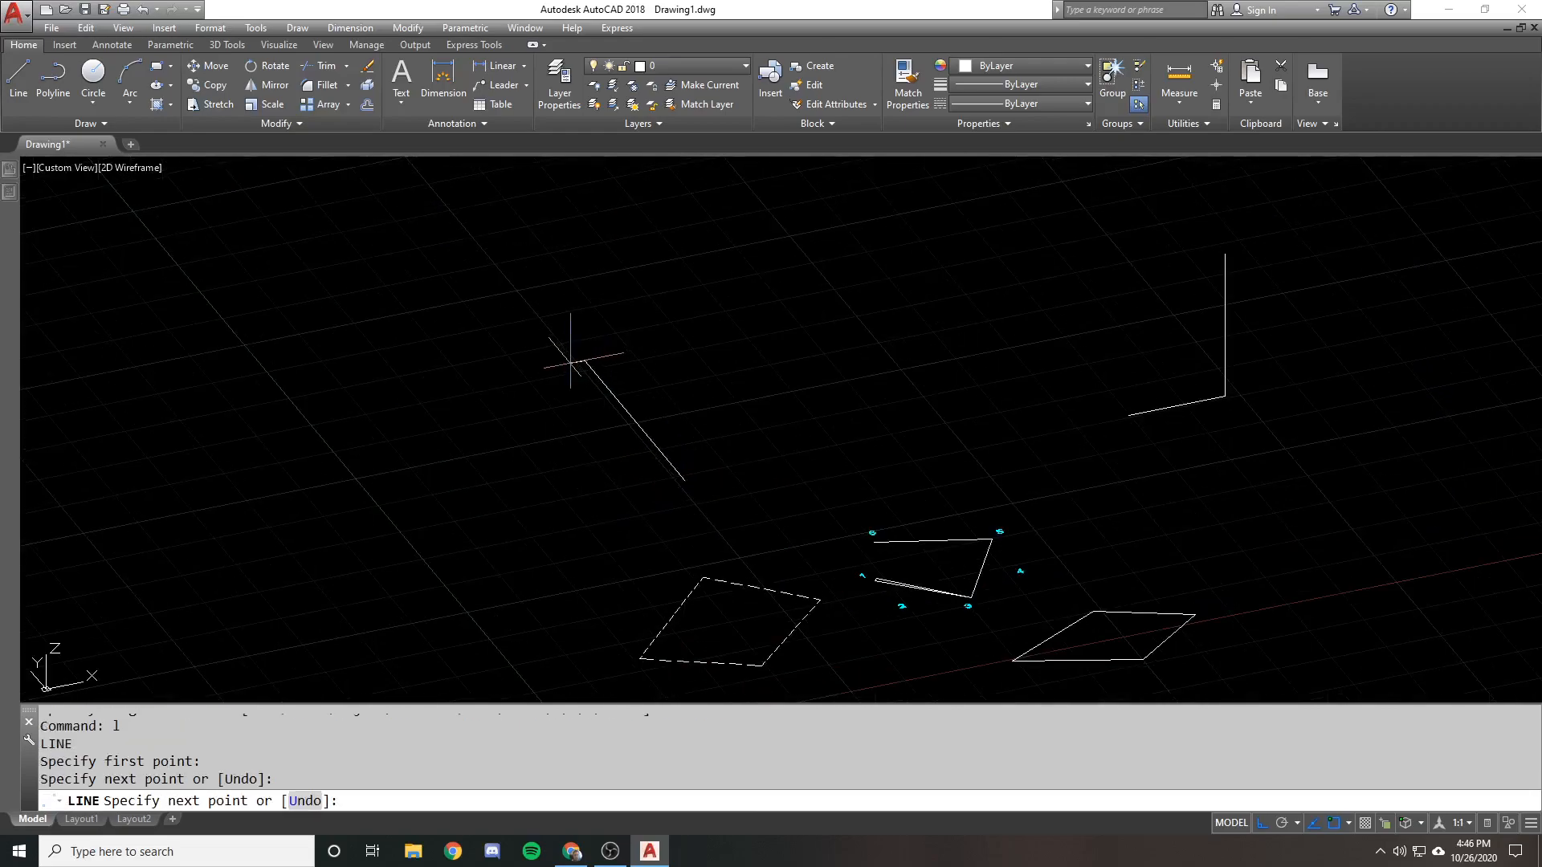
click(760, 326)
click(839, 422)
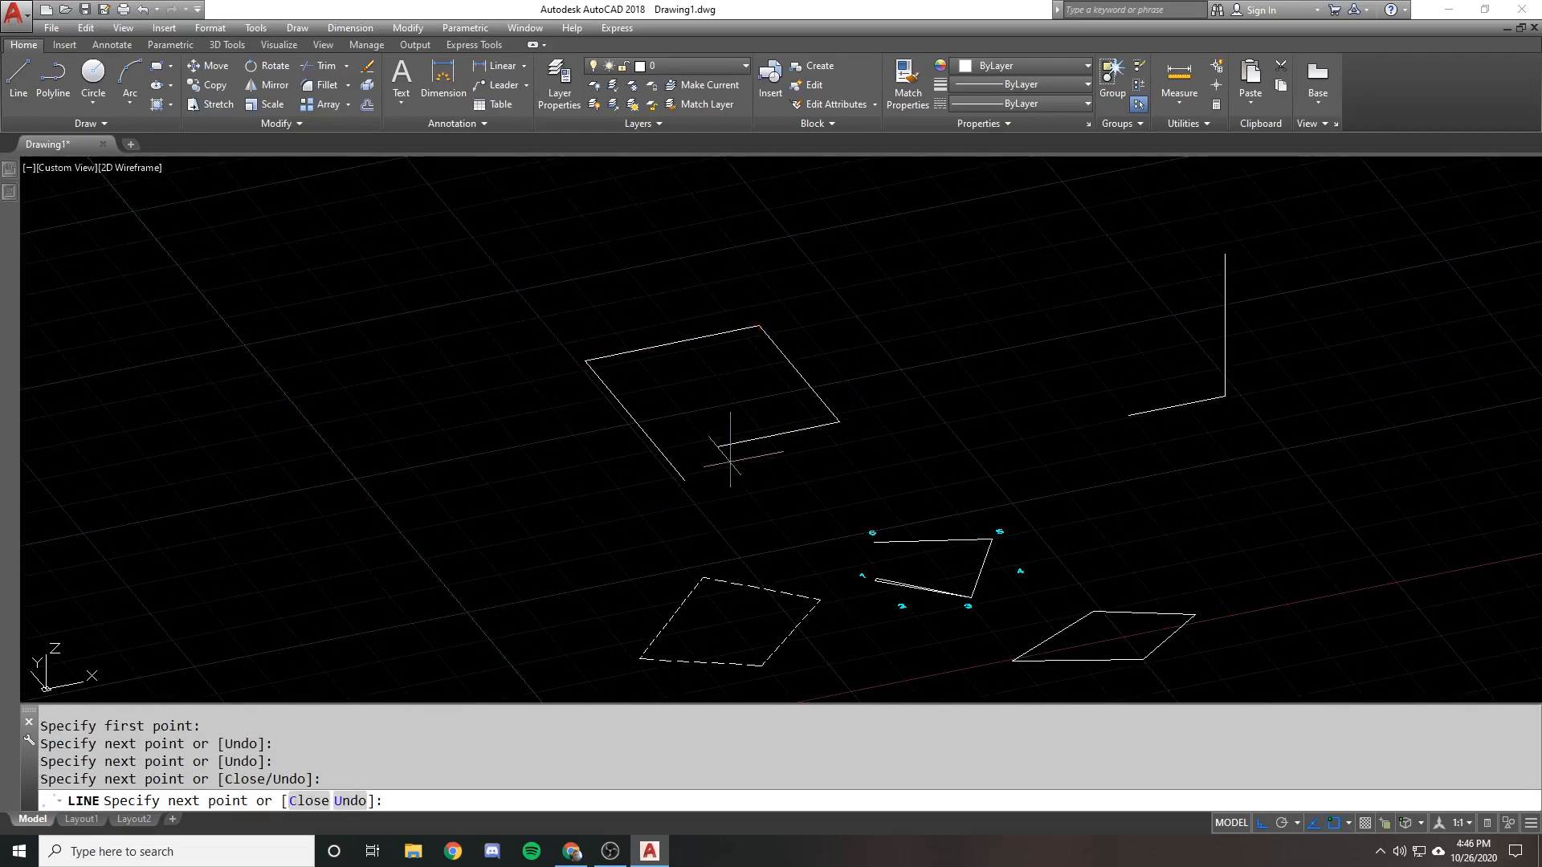
click(684, 479)
key(Return)
Stretch the far right corner of the new line outline slightly upward along the Z axis
text(s)
key(Return)
key(Escape)
click(748, 325)
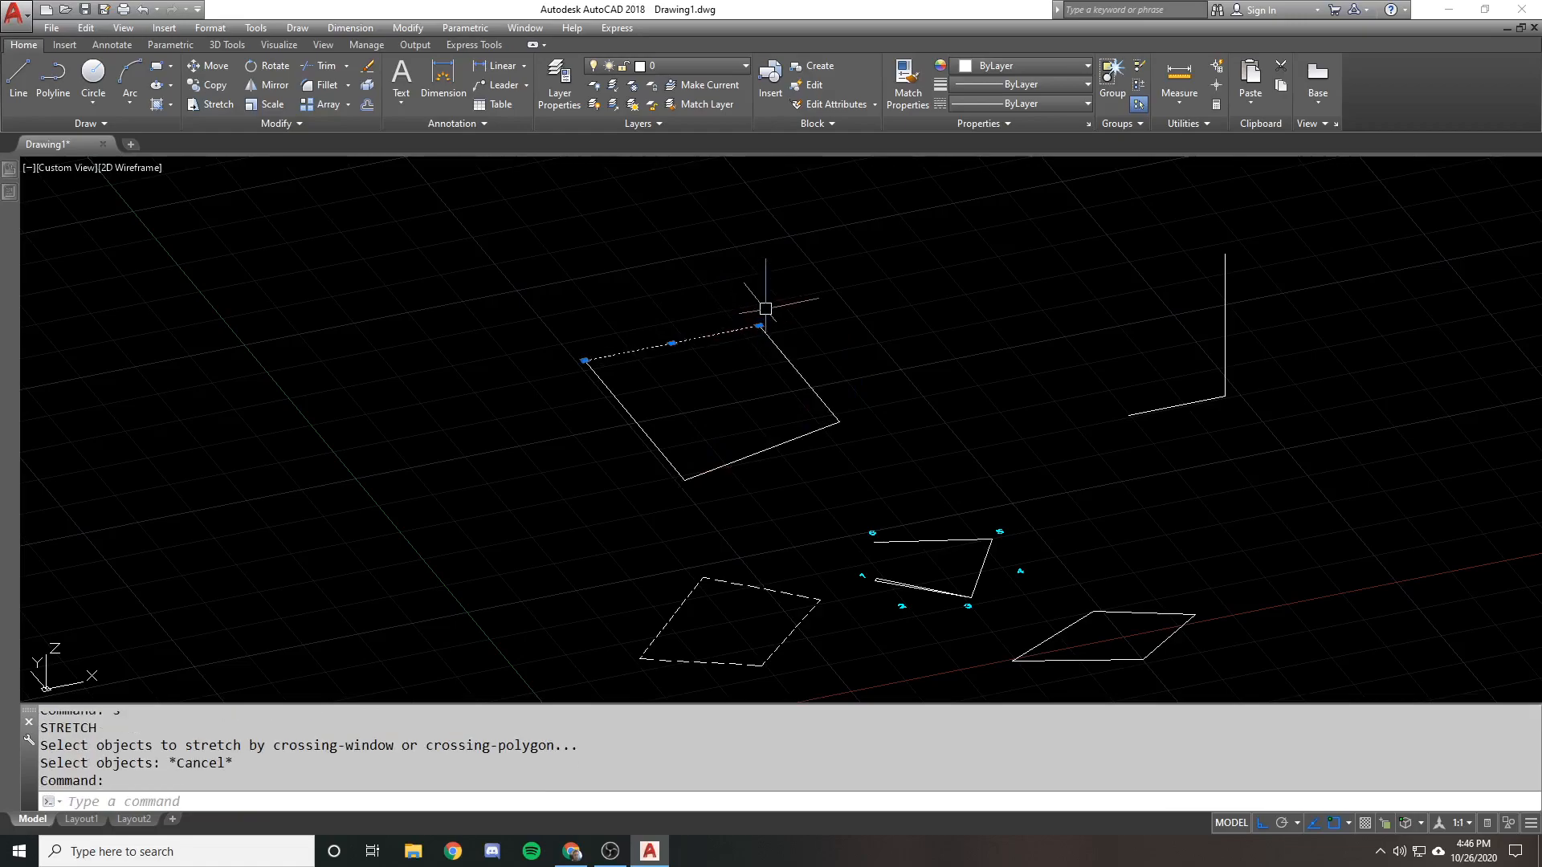
key(Escape)
text(s)
key(Return)
click(777, 304)
click(746, 347)
scroll(786, 311, up, 2)
key(Return)
click(803, 317)
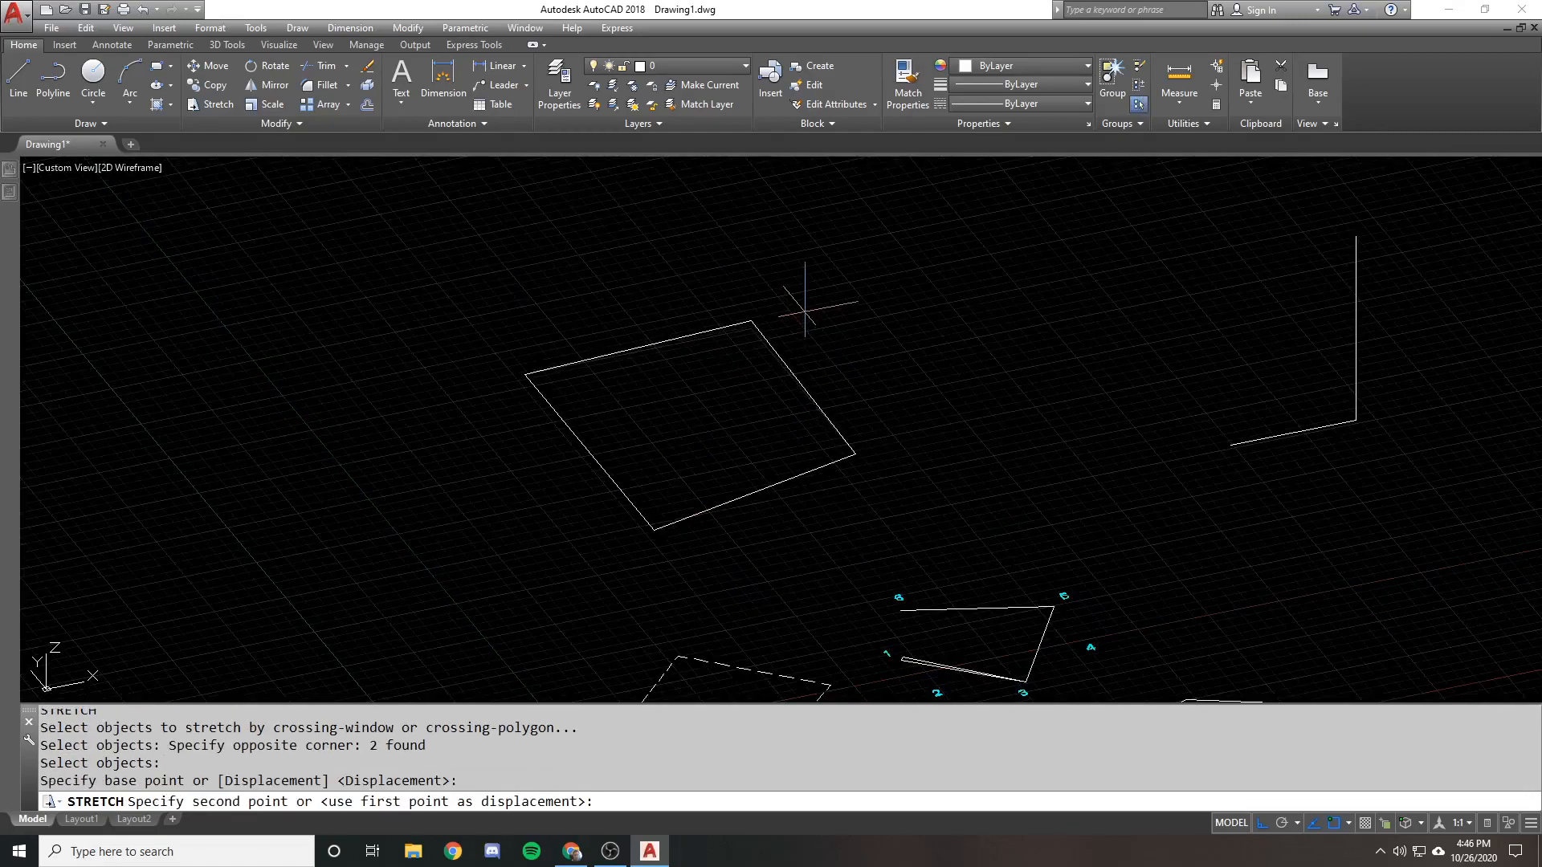
click(805, 312)
click(781, 349)
click(729, 330)
key(Escape)
Join the outline's four lines into a single polyline
scroll(659, 329, down, 2)
text(j)
key(Return)
click(843, 481)
click(486, 278)
key(Return)
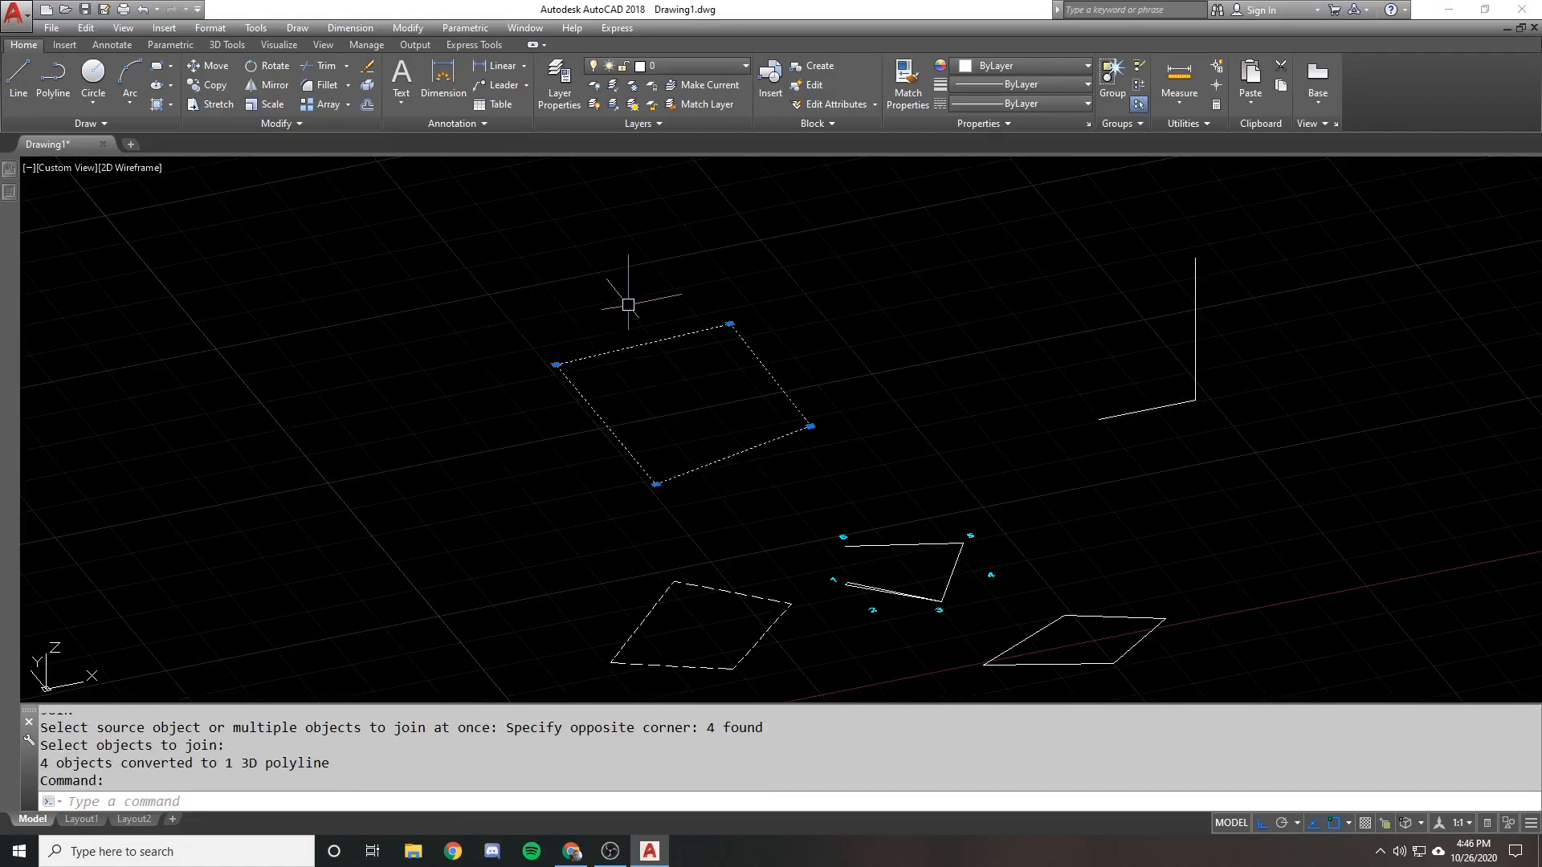
Examine the joined outline's properties and its available polyline editing options
click(8, 193)
scroll(609, 368, down, 1)
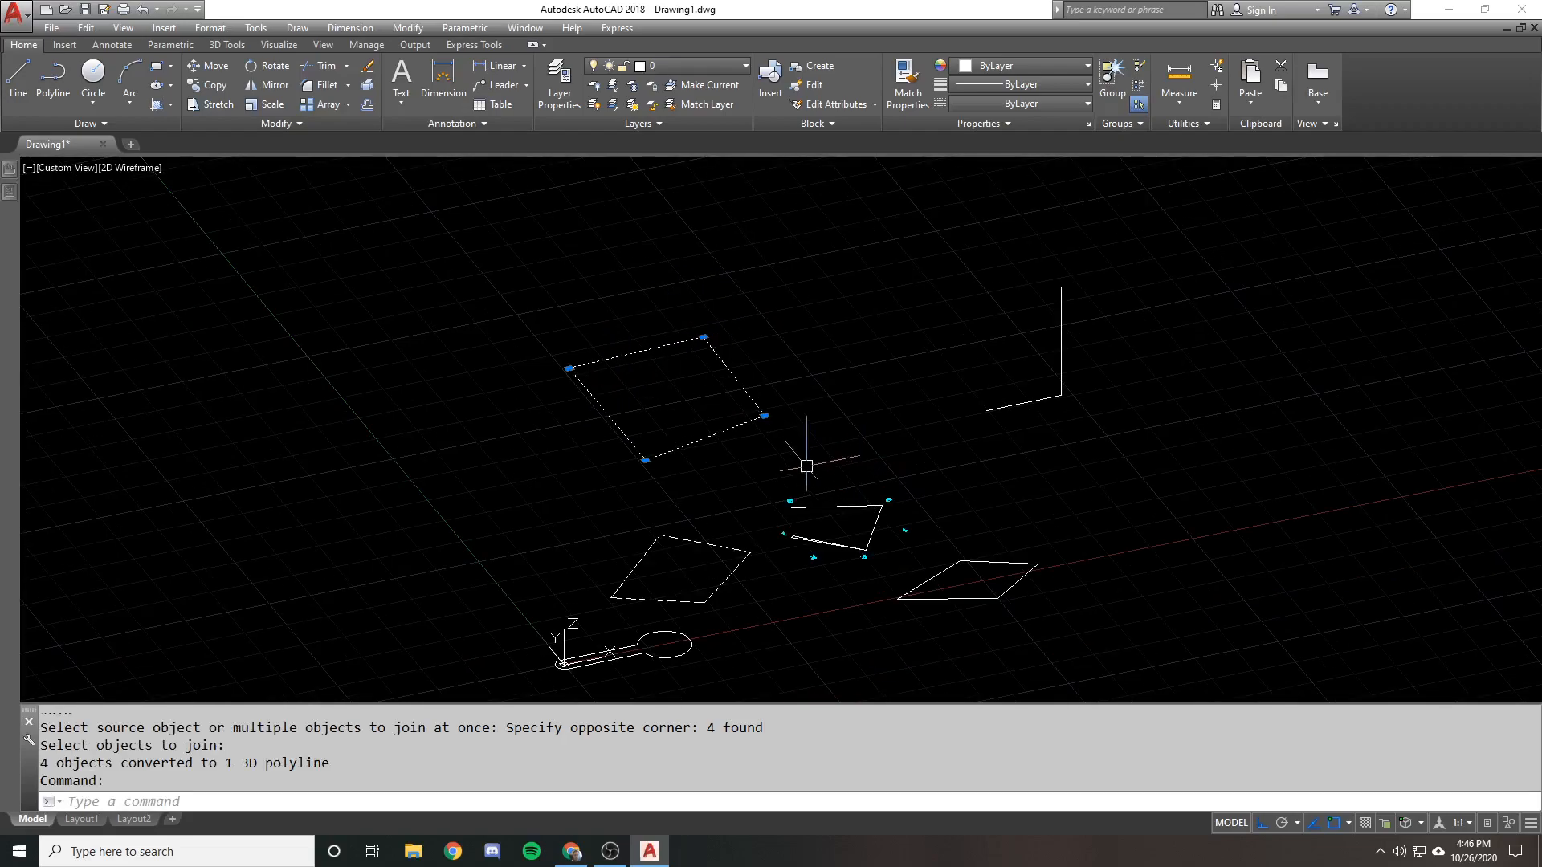
text(pe)
key(Return)
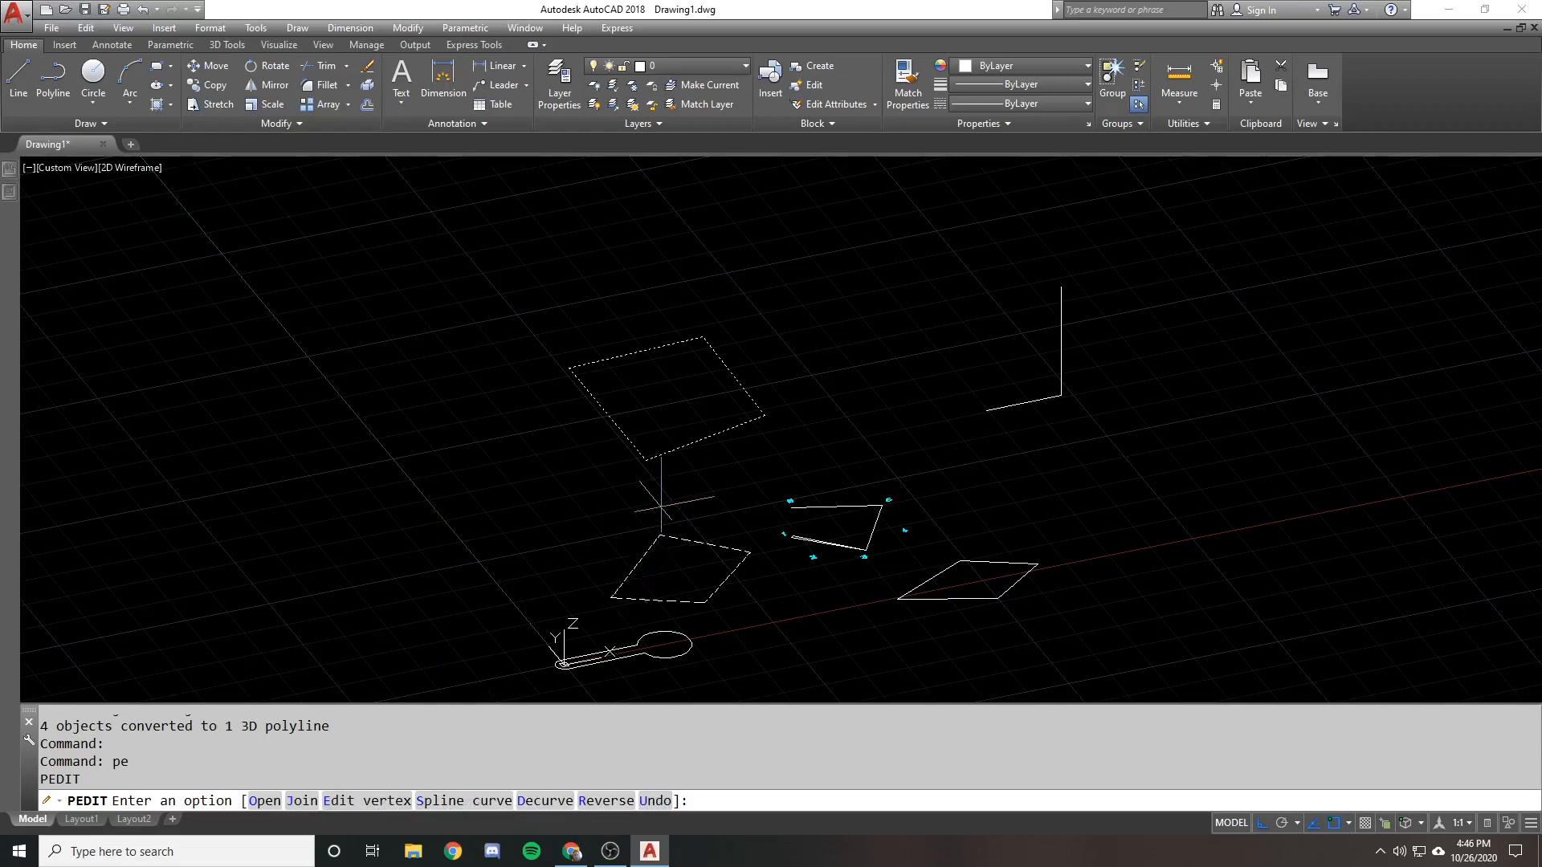
key(Escape)
Match the dashed polyline's properties onto the joined outline
text(mm)
key(Return)
click(699, 543)
click(687, 444)
key(Return)
click(688, 444)
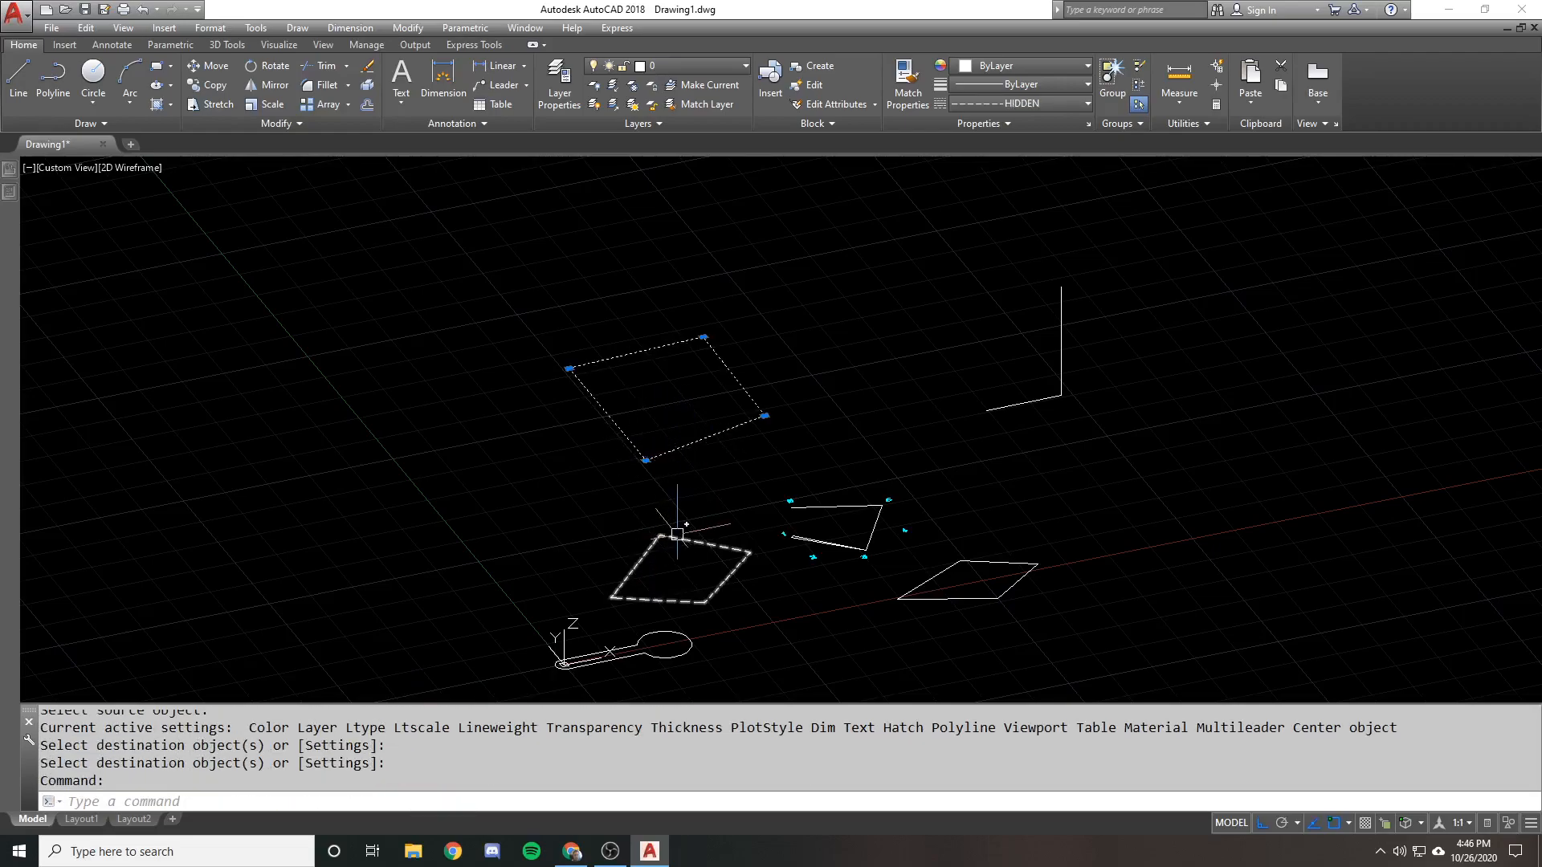
key(Escape)
Repeat the property match from the dashed polyline to the joined outline and inspect its linetype
text(m)
key(Escape)
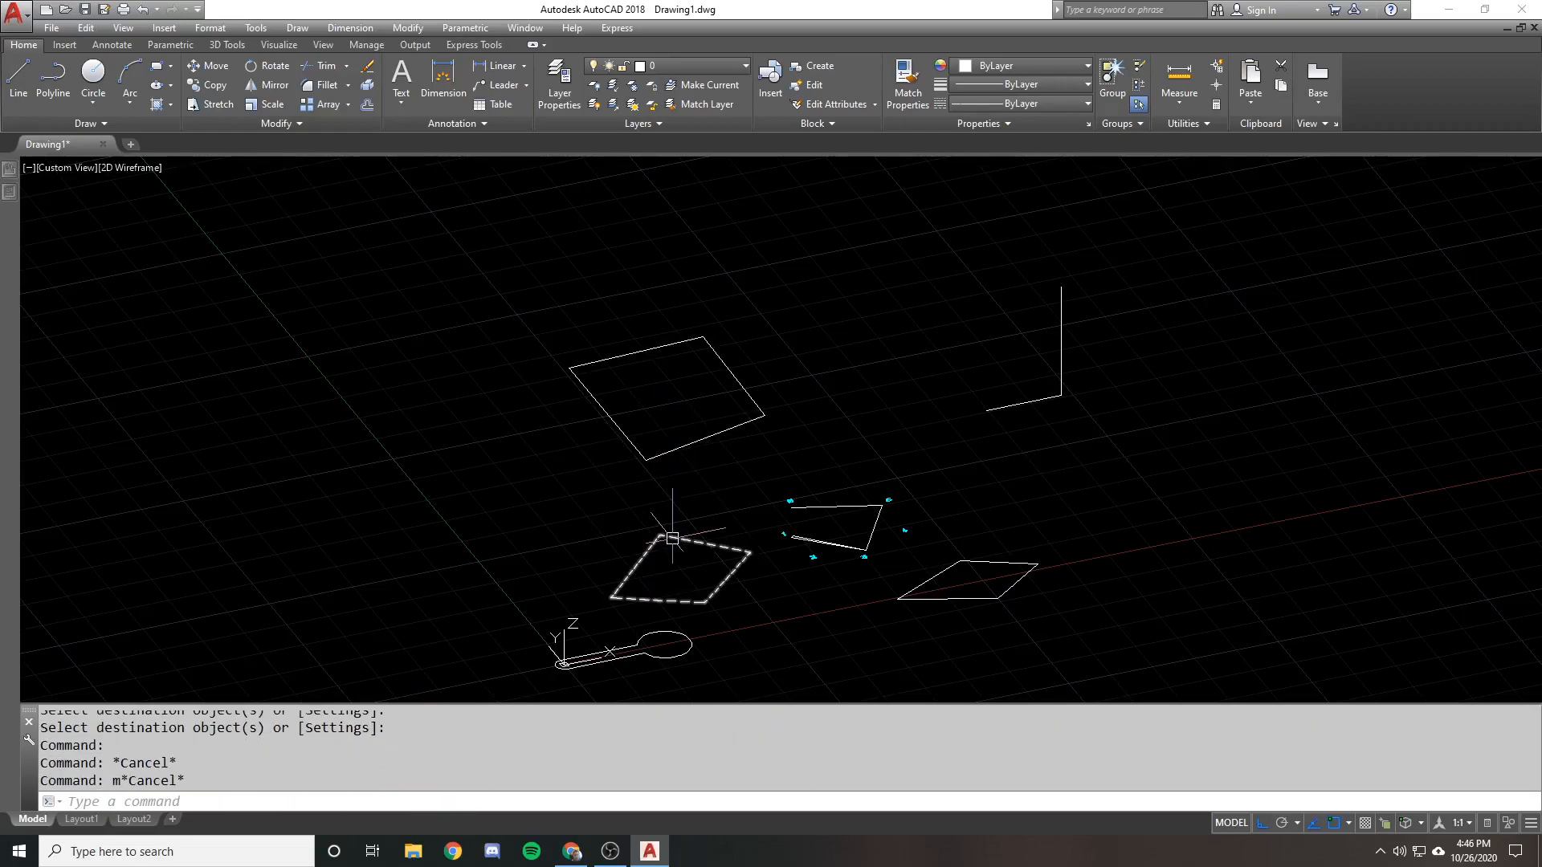
text(ma)
key(Return)
click(672, 538)
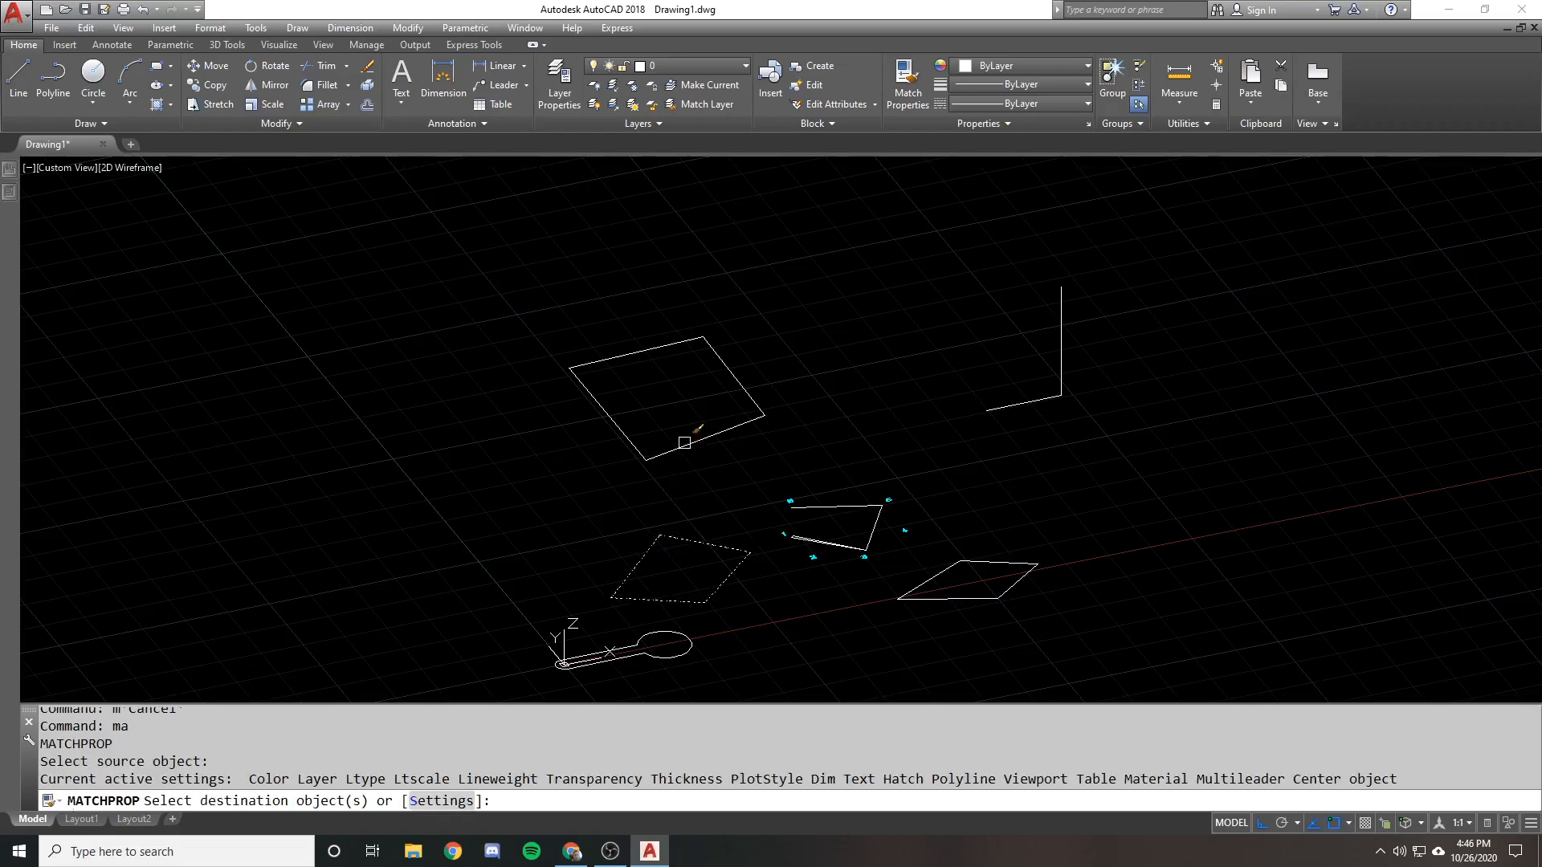
click(684, 442)
key(Return)
click(687, 440)
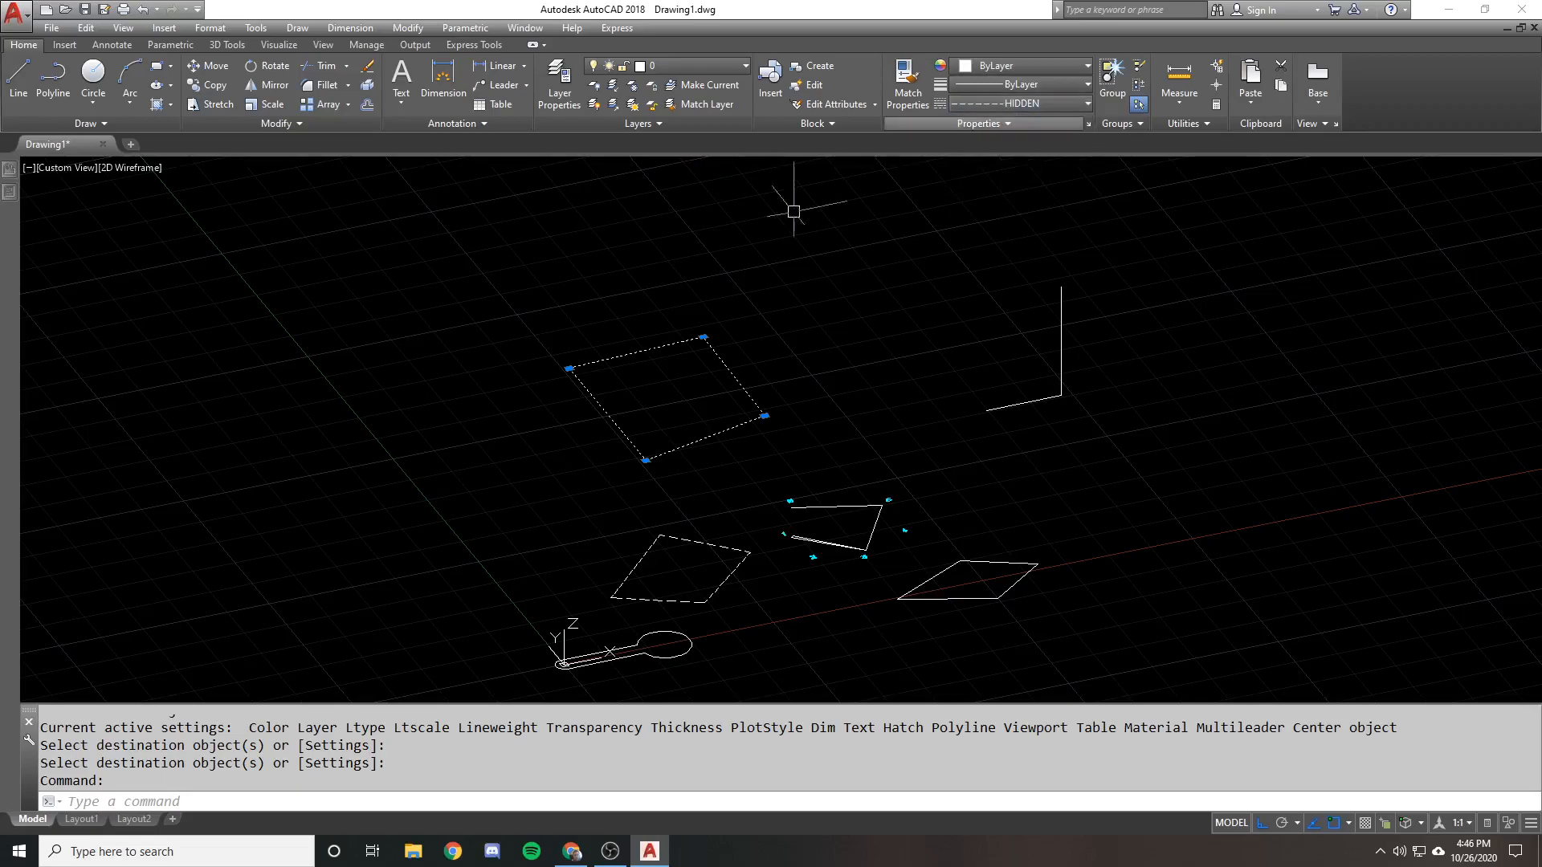
key(Escape)
scroll(679, 315, up, 8)
scroll(678, 314, down, 4)
scroll(387, 261, down, 4)
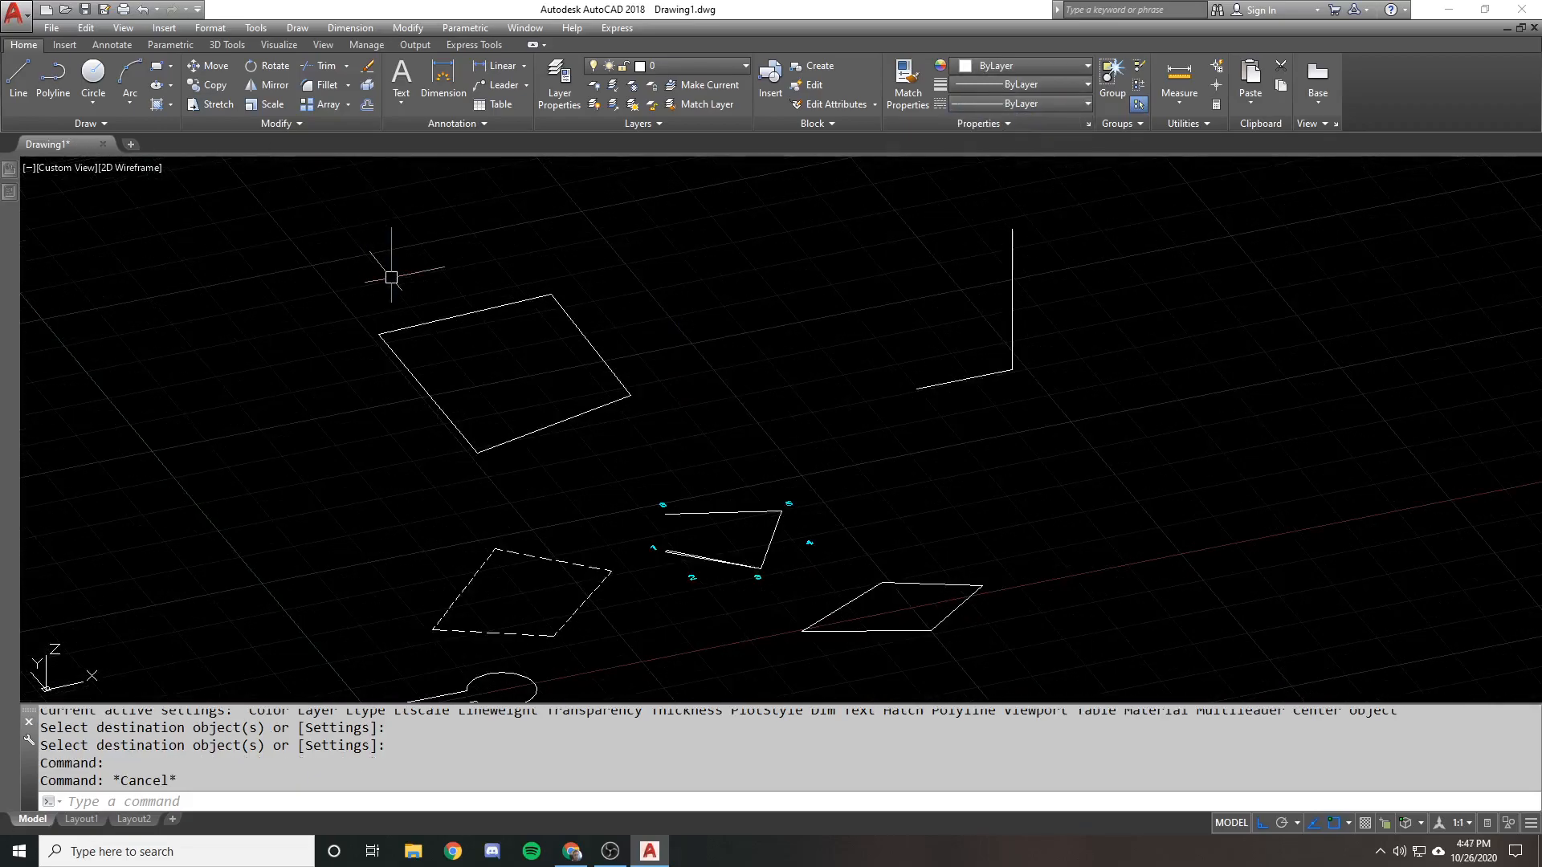
Switch the drawing to the Top view with the outline and the numbered polyline in sight
click(120, 183)
click(72, 167)
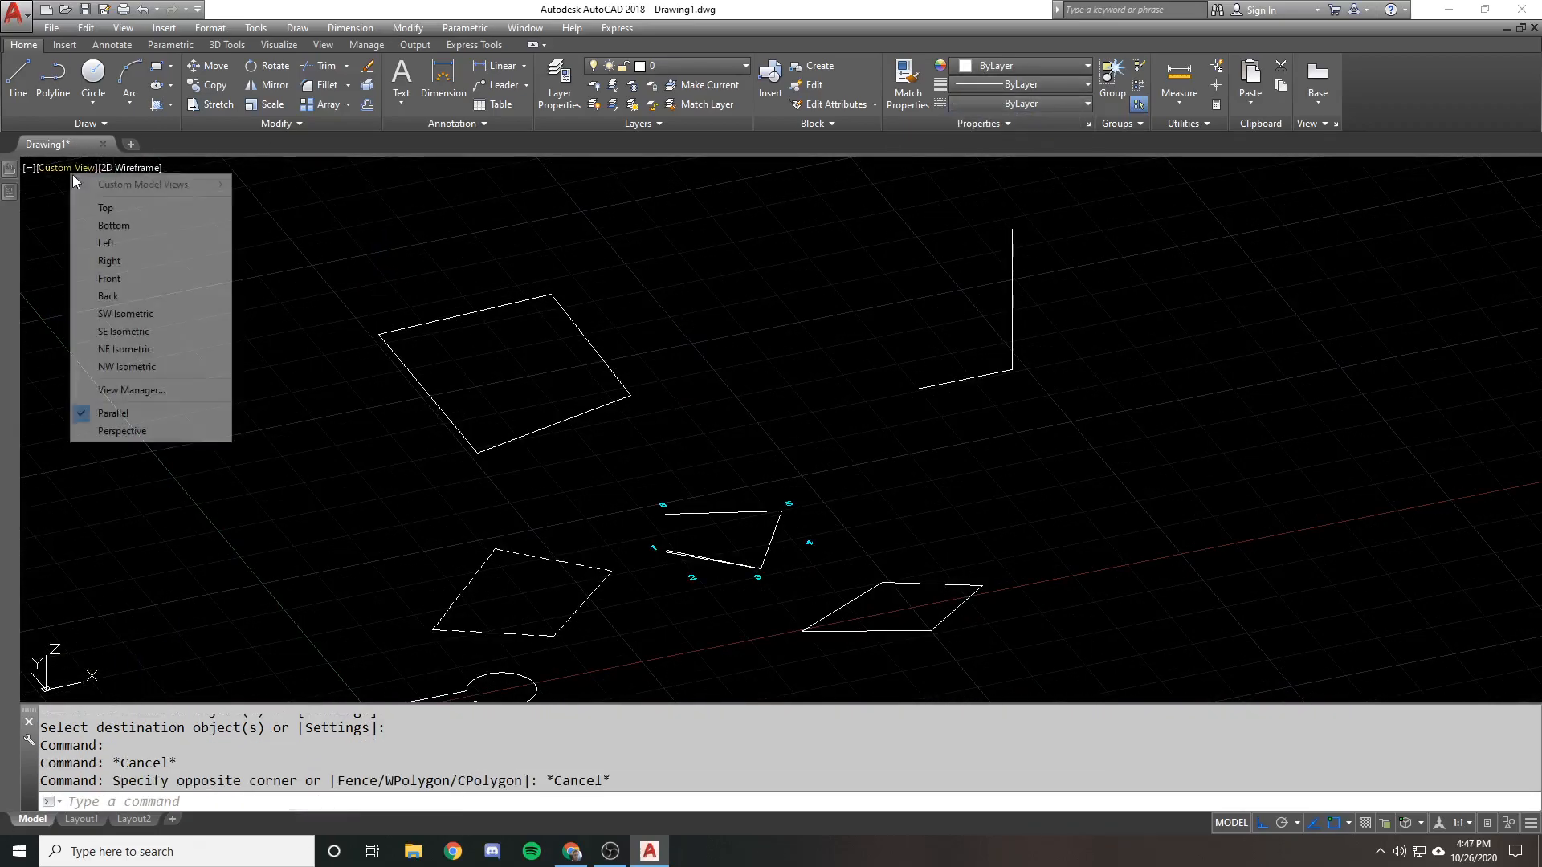
click(97, 206)
middle_drag(555, 364, 529, 457)
scroll(615, 392, down, 1)
scroll(746, 300, up, 2)
scroll(748, 302, down, 1)
middle_drag(755, 322, 766, 273)
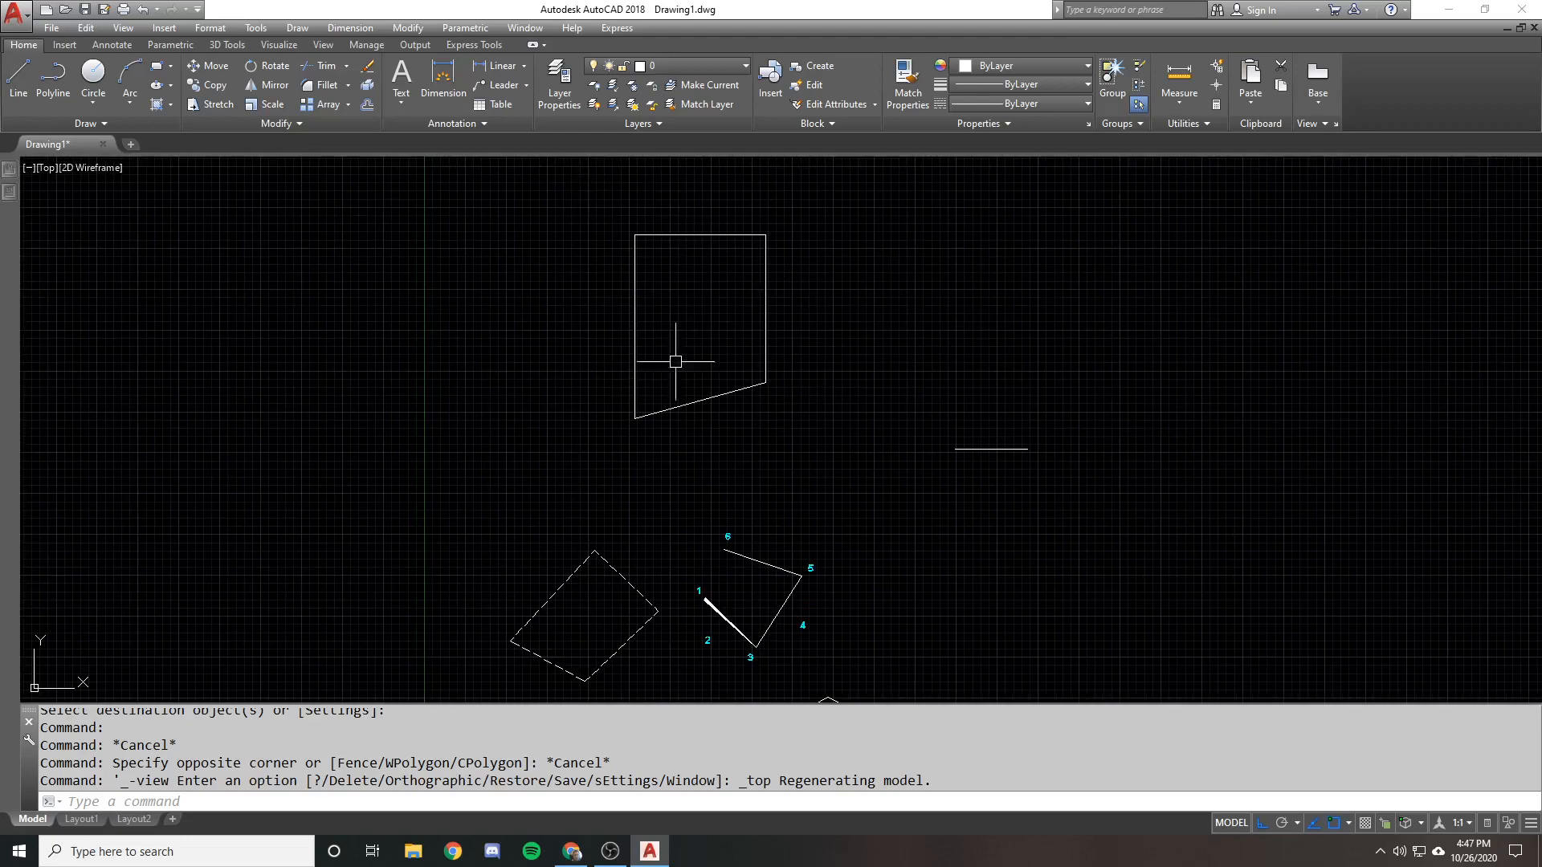
Select the joined outline in the Top view to check its object type and properties
click(751, 241)
click(723, 224)
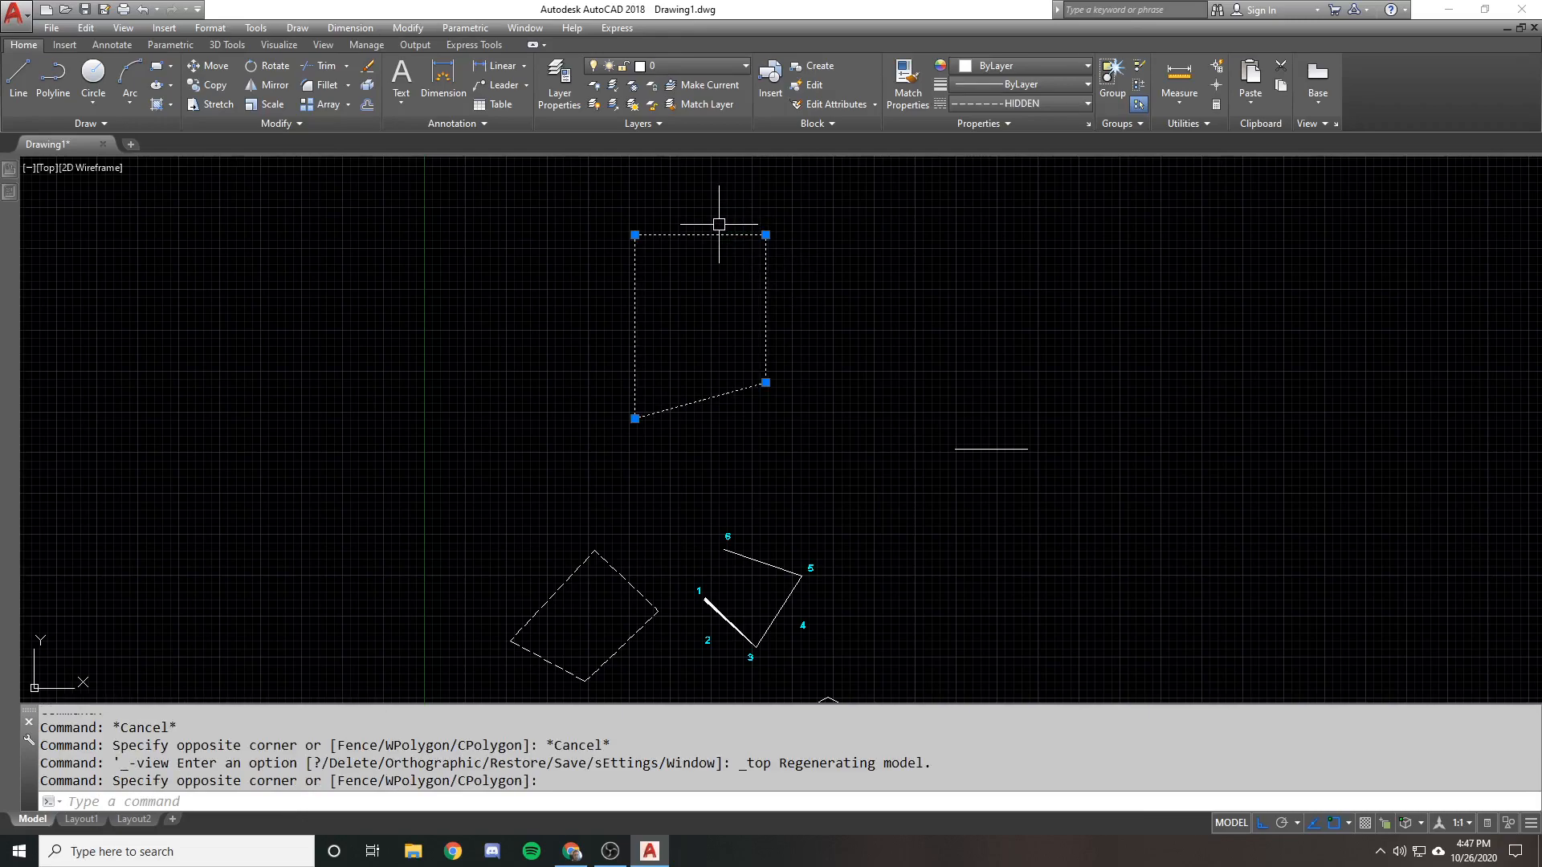
mouse_move(7, 192)
scroll(719, 234, down, 1)
key(Escape)
key(Escape)
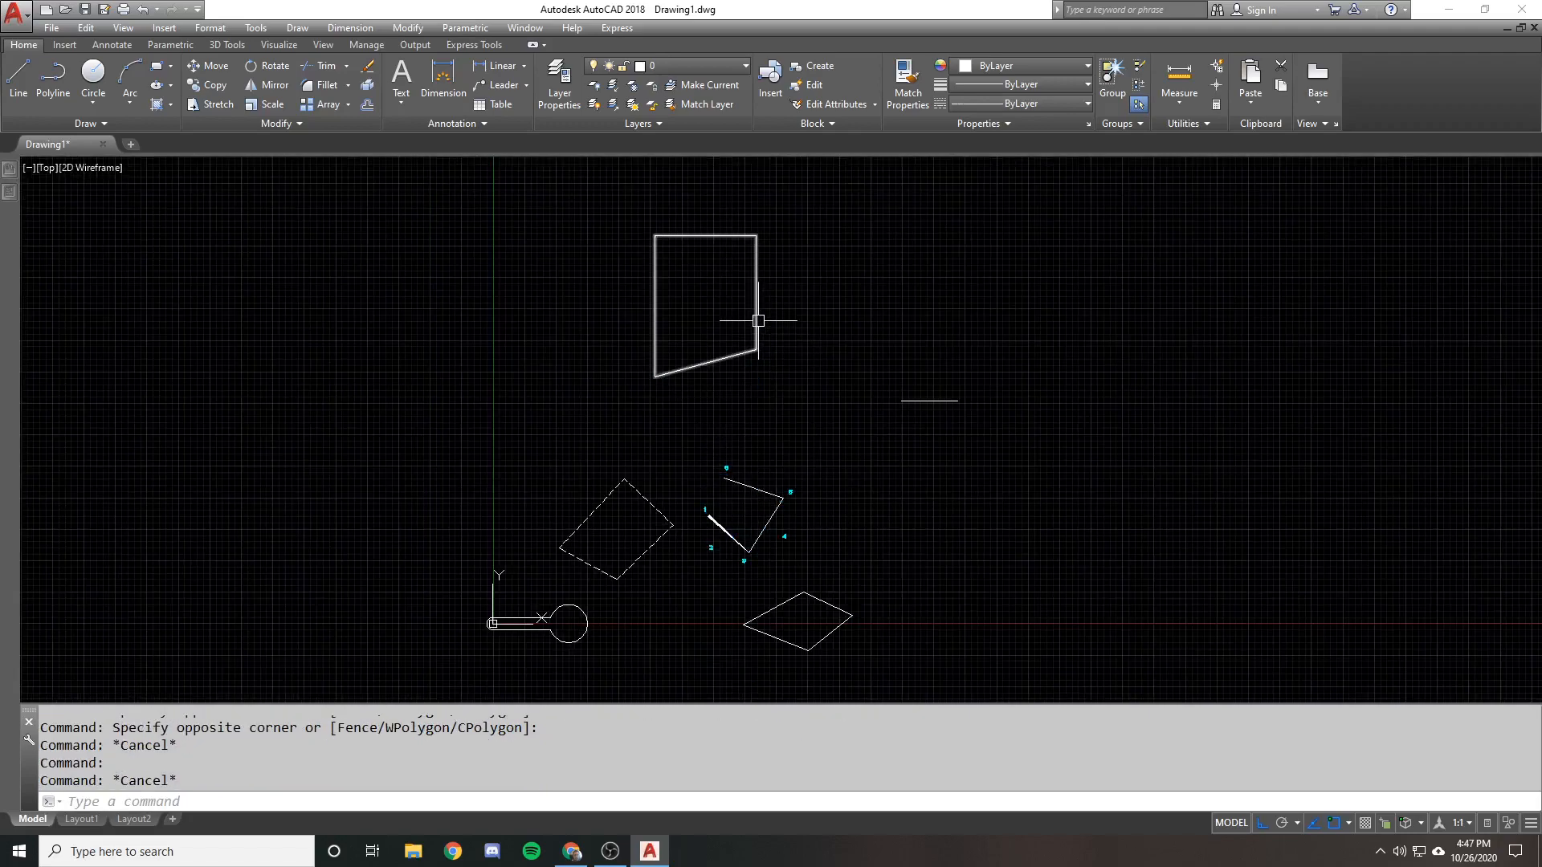
Select the joined outline and the planar diamond polyline to compare their grips
click(759, 320)
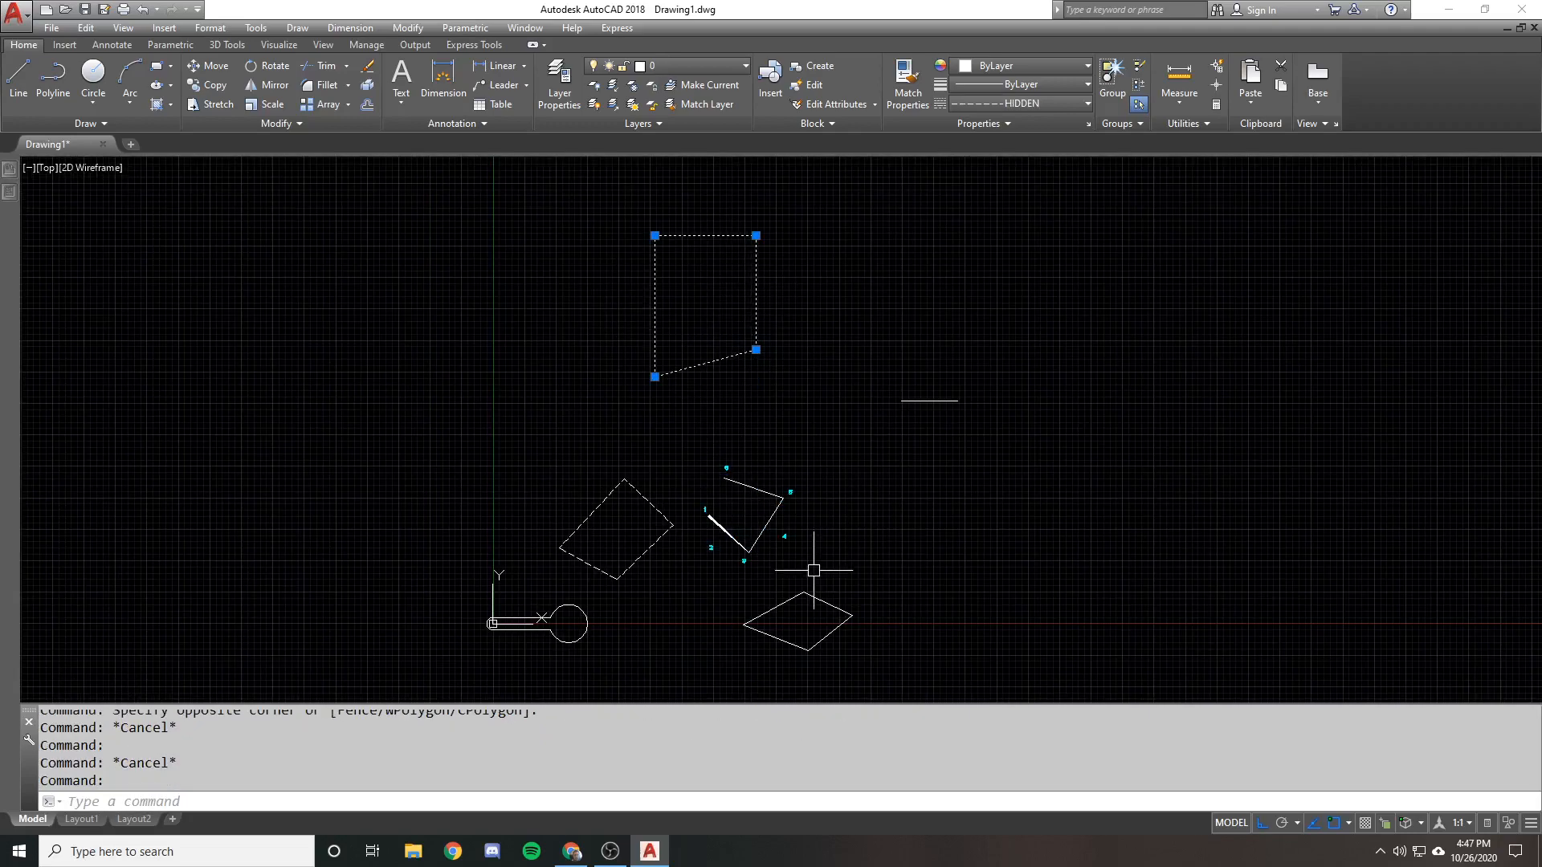
click(820, 600)
middle_drag(846, 554, 840, 441)
scroll(823, 493, up, 3)
key(Escape)
click(803, 475)
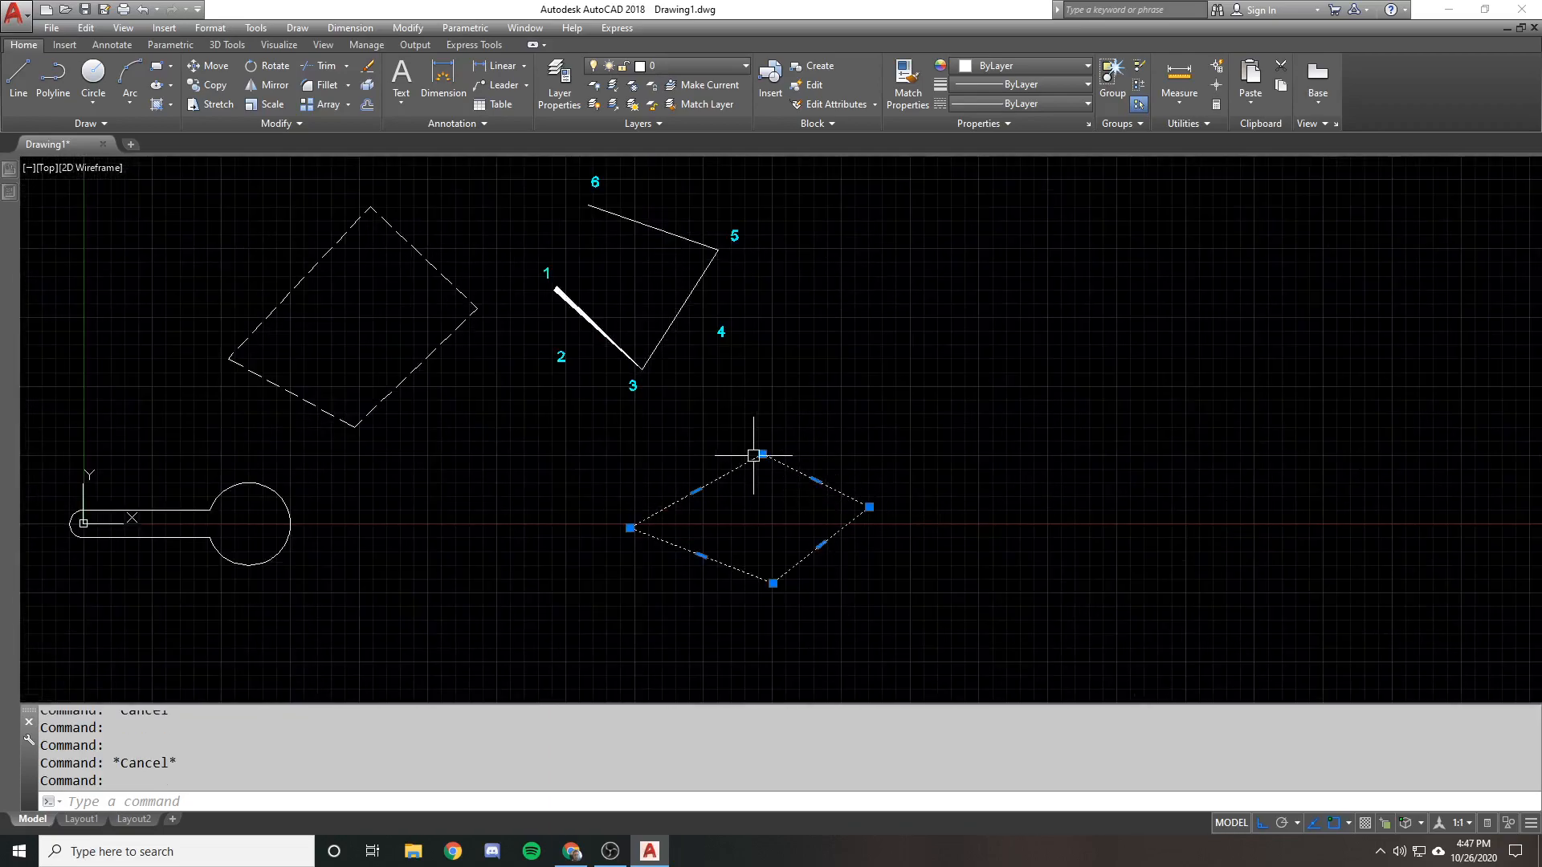
scroll(753, 456, down, 1)
click(843, 485)
key(Escape)
scroll(789, 390, down, 1)
middle_drag(789, 389, 795, 589)
click(736, 248)
click(712, 248)
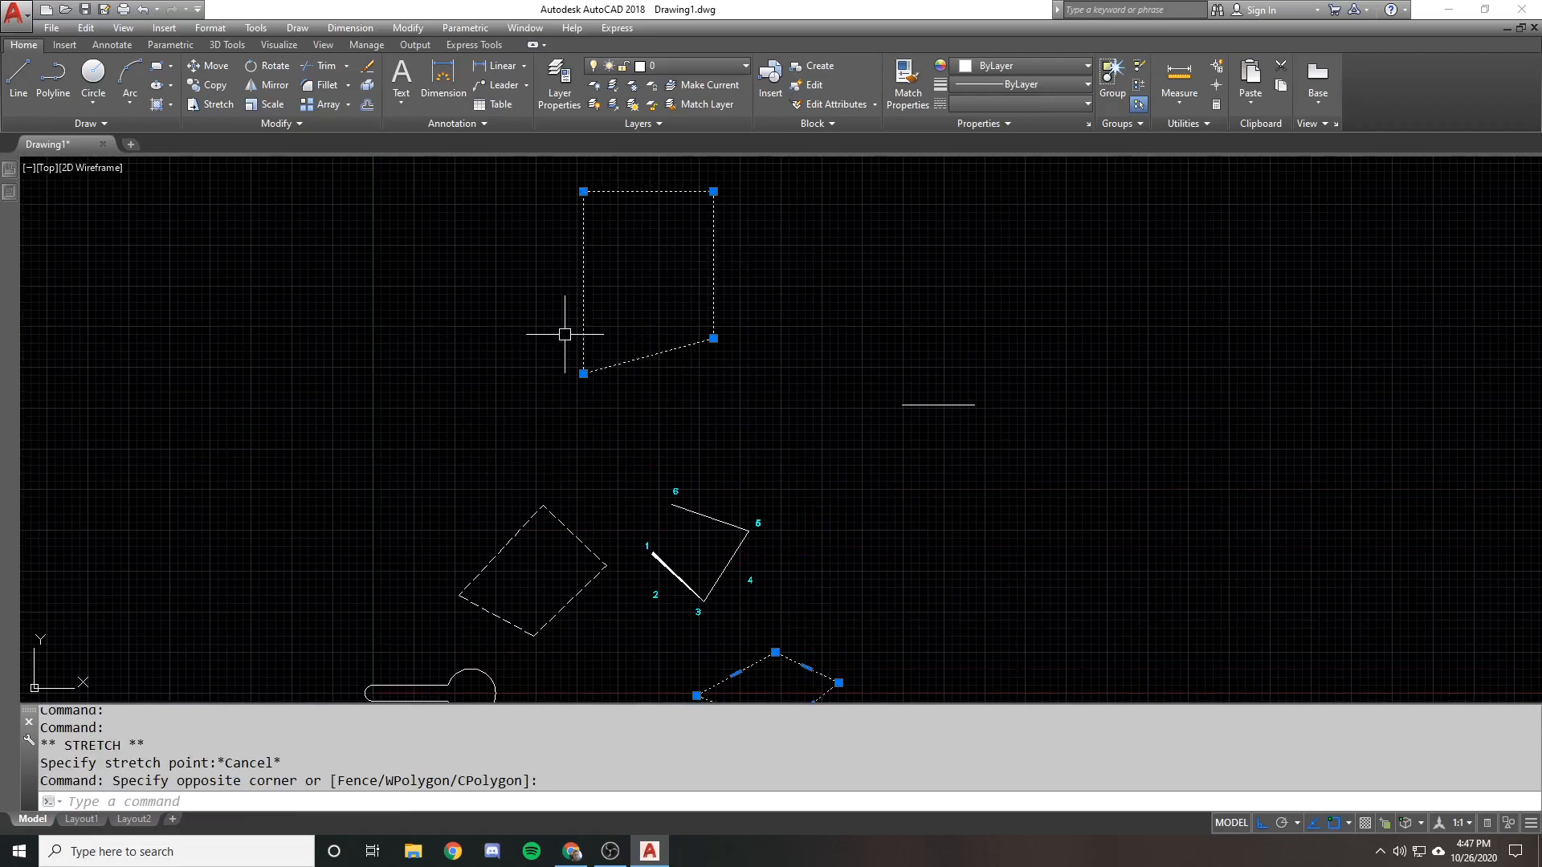
scroll(687, 331, down, 1)
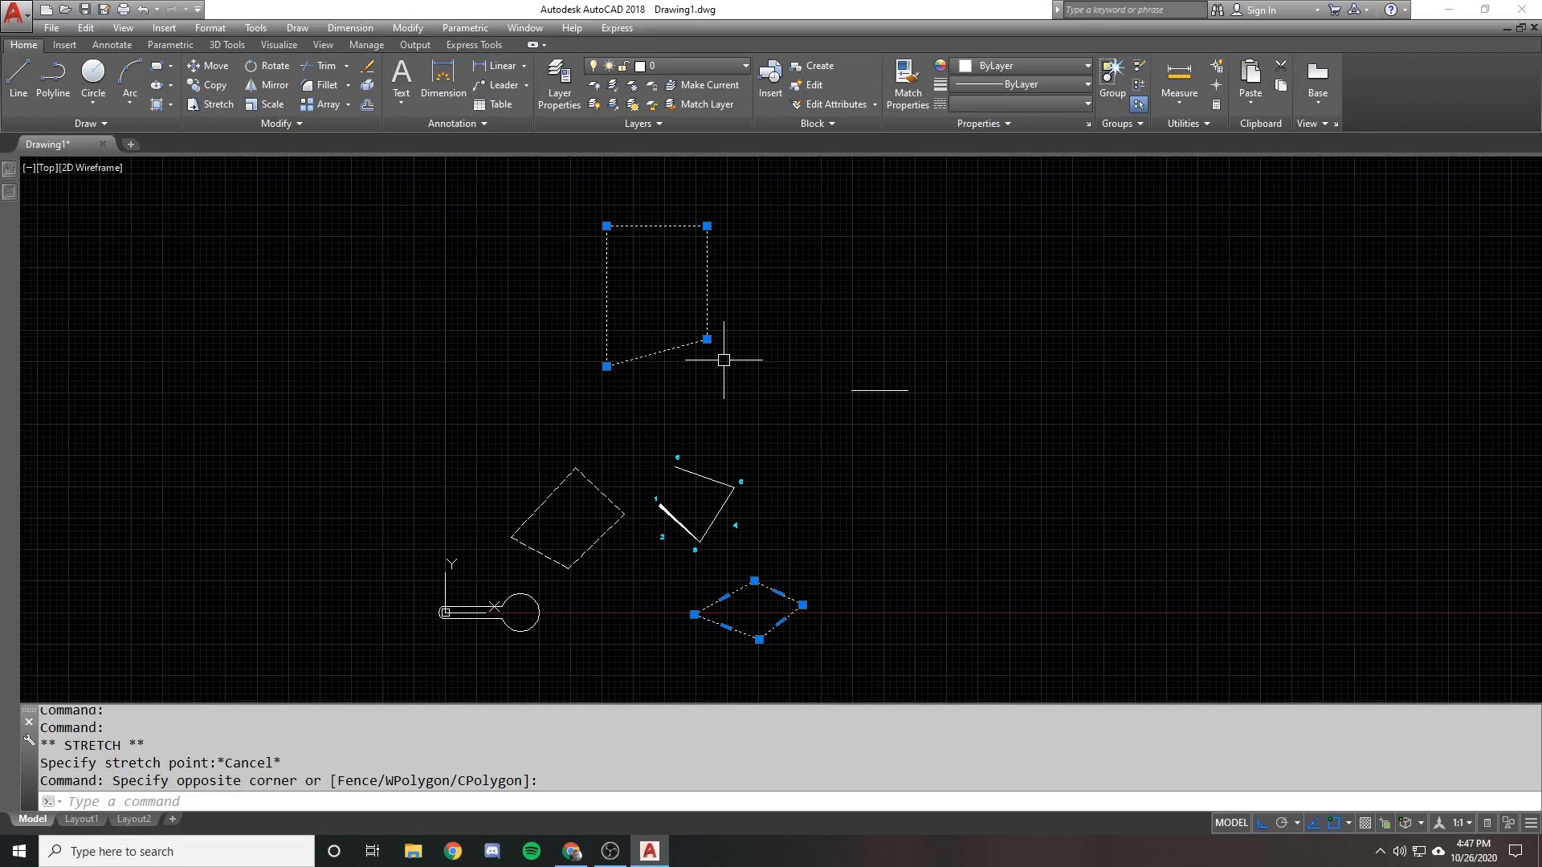
key(Escape)
text(j)
key(Return)
click(868, 592)
click(679, 584)
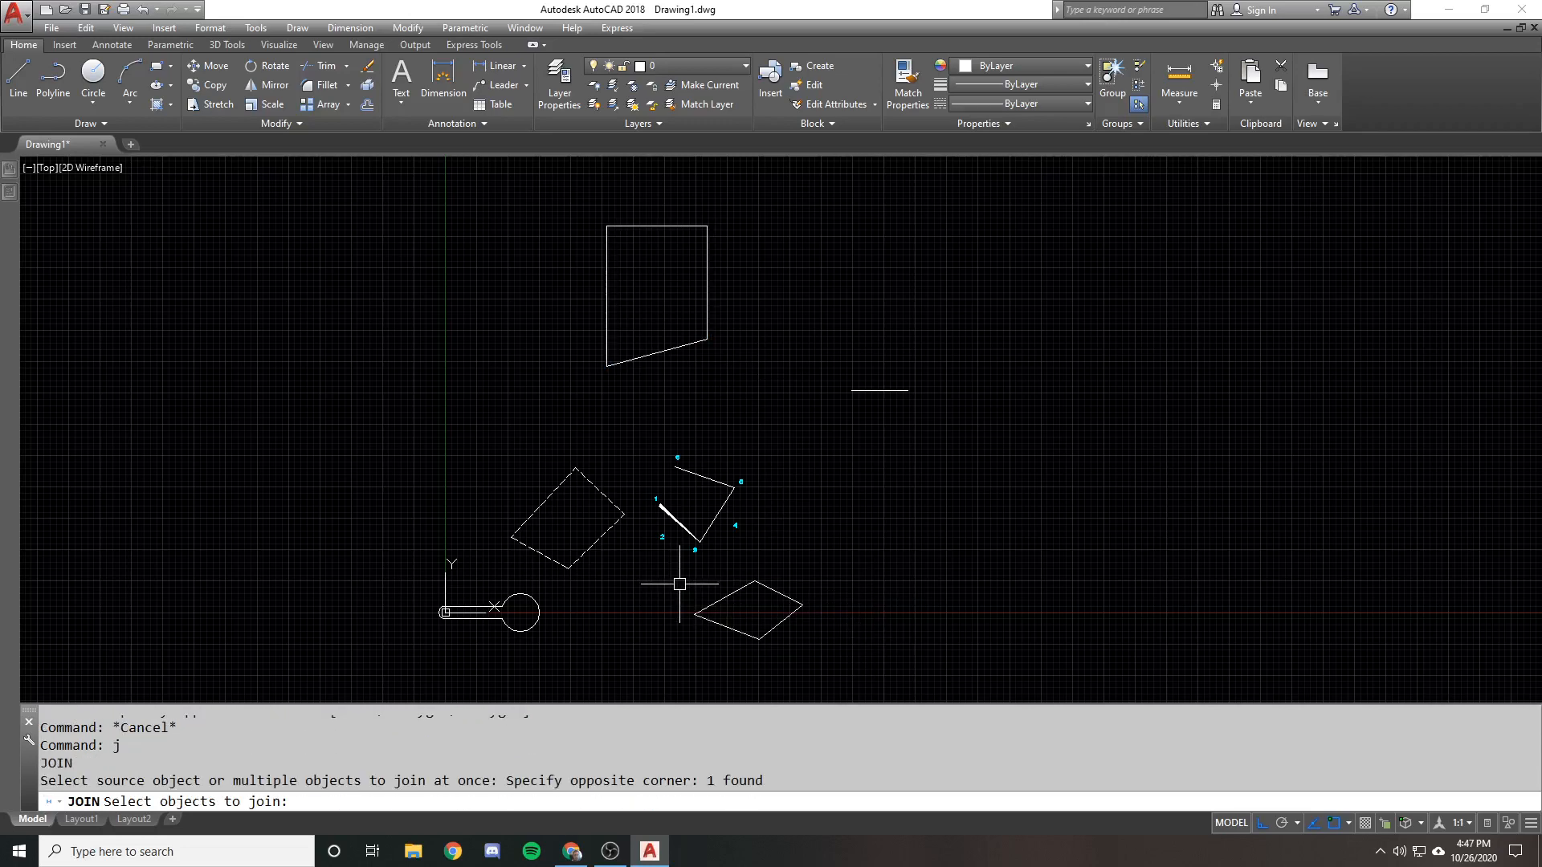
key(Escape)
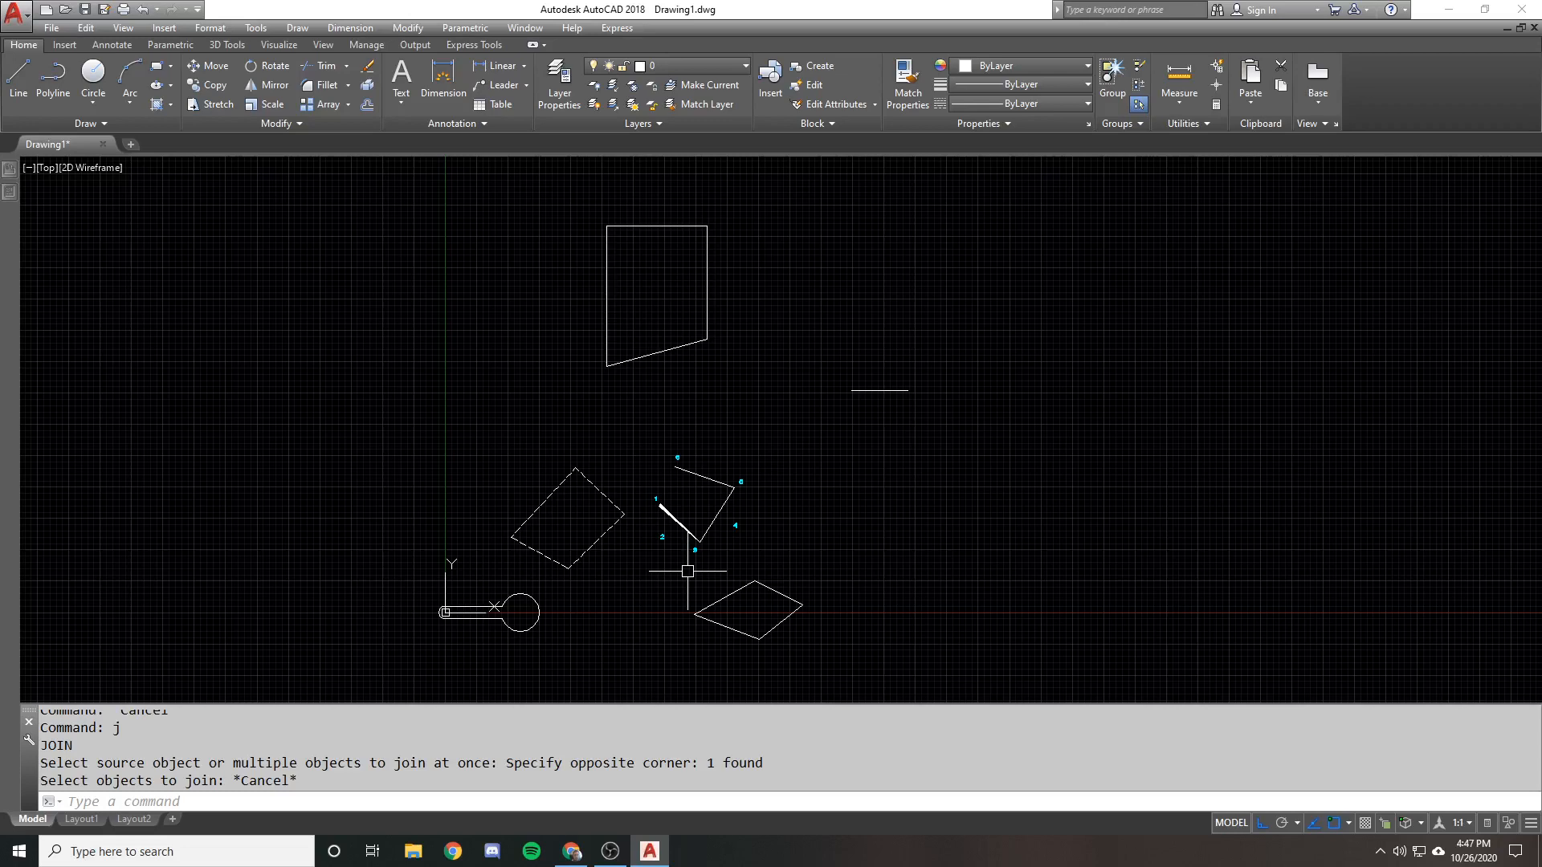
Select the joined outline and check its object type in the Properties palette
click(723, 386)
click(661, 321)
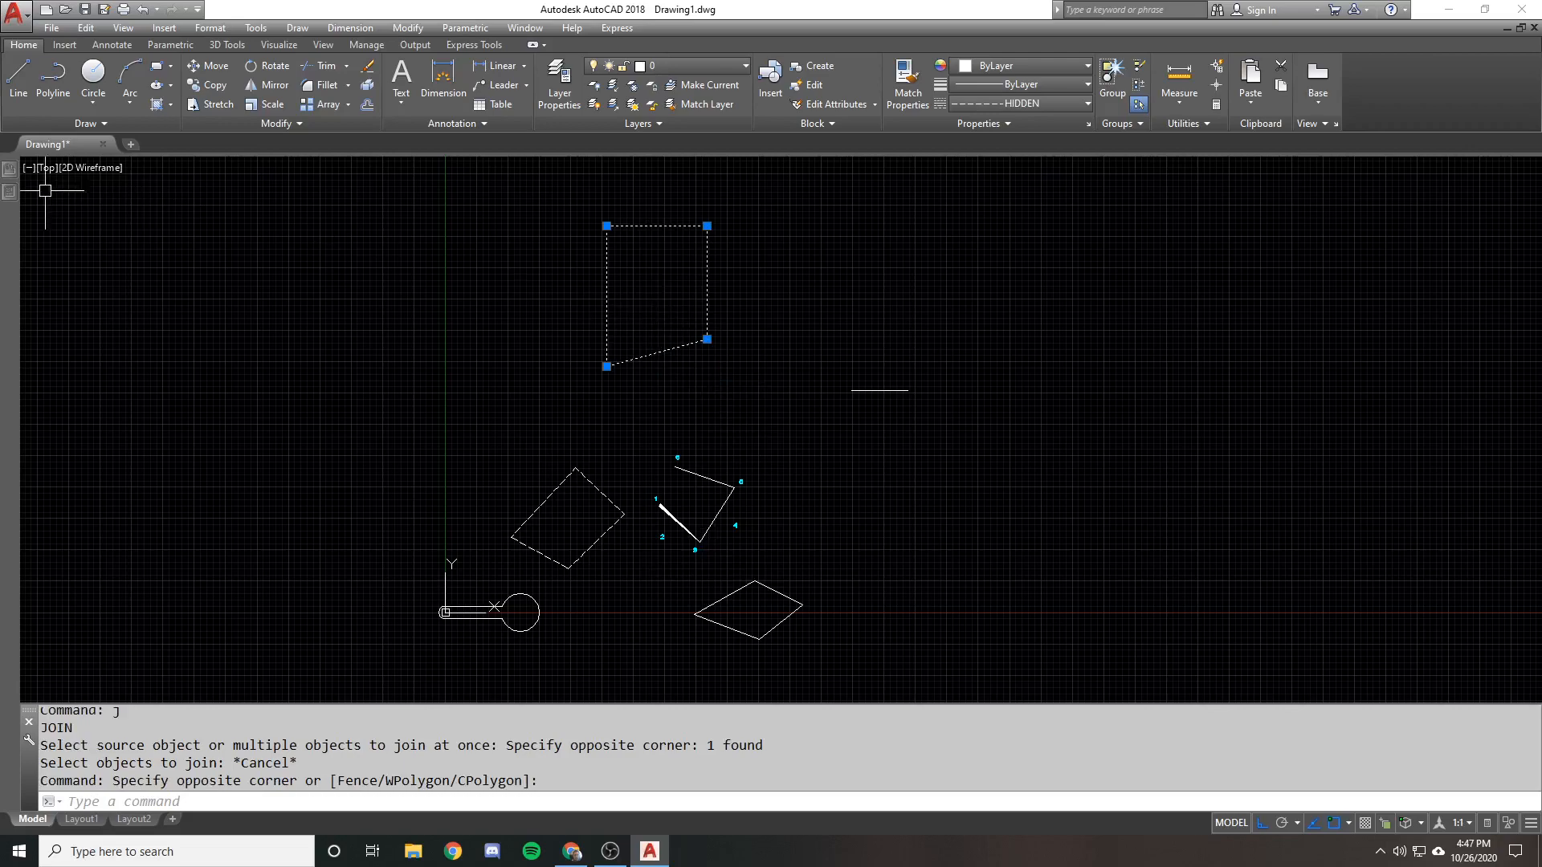
key(ctrl+1)
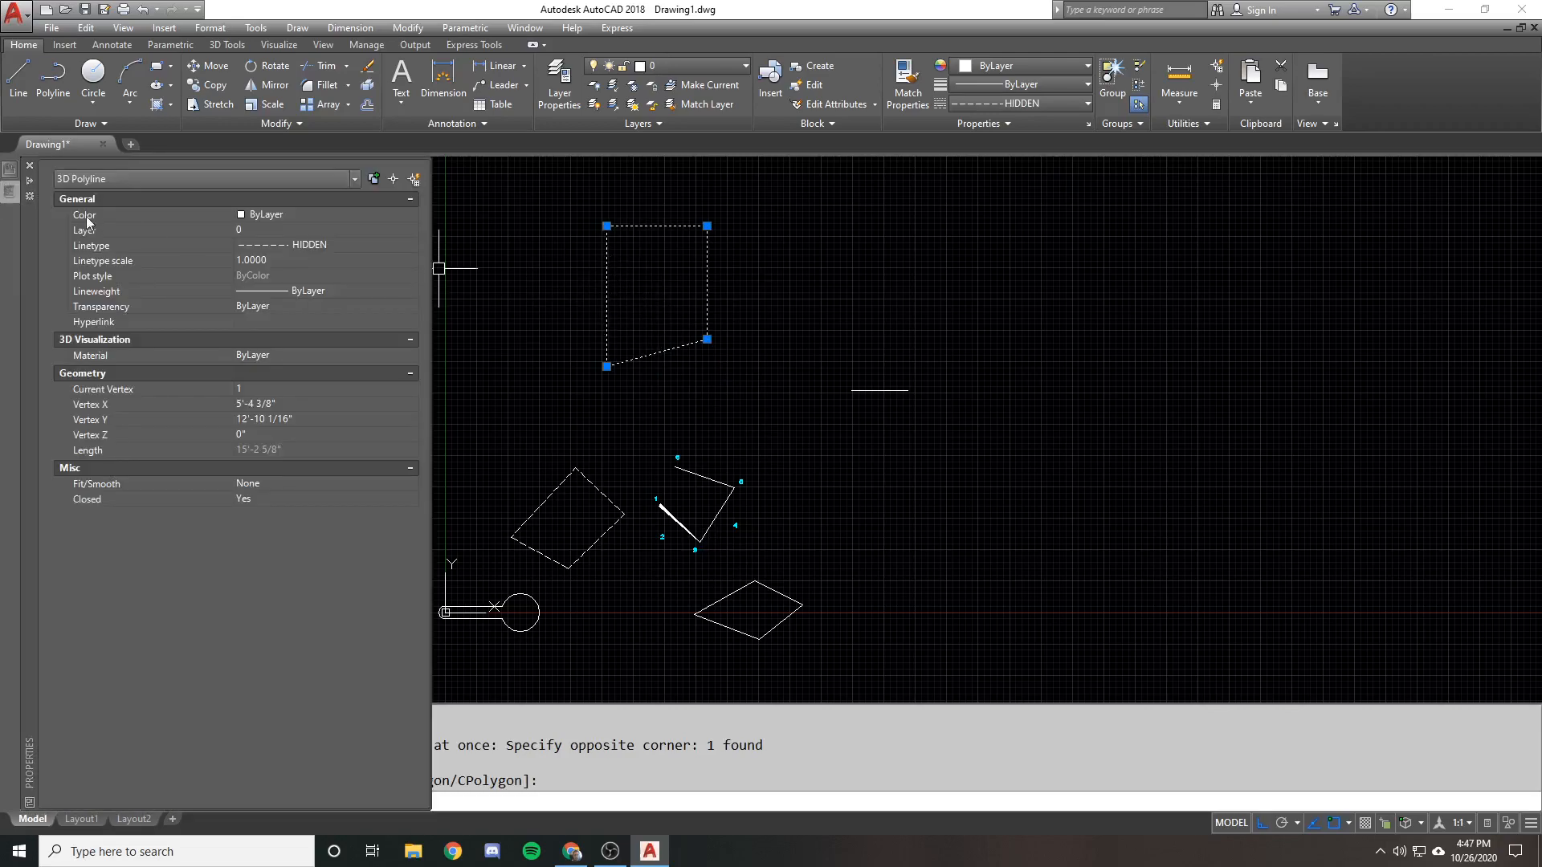
click(184, 185)
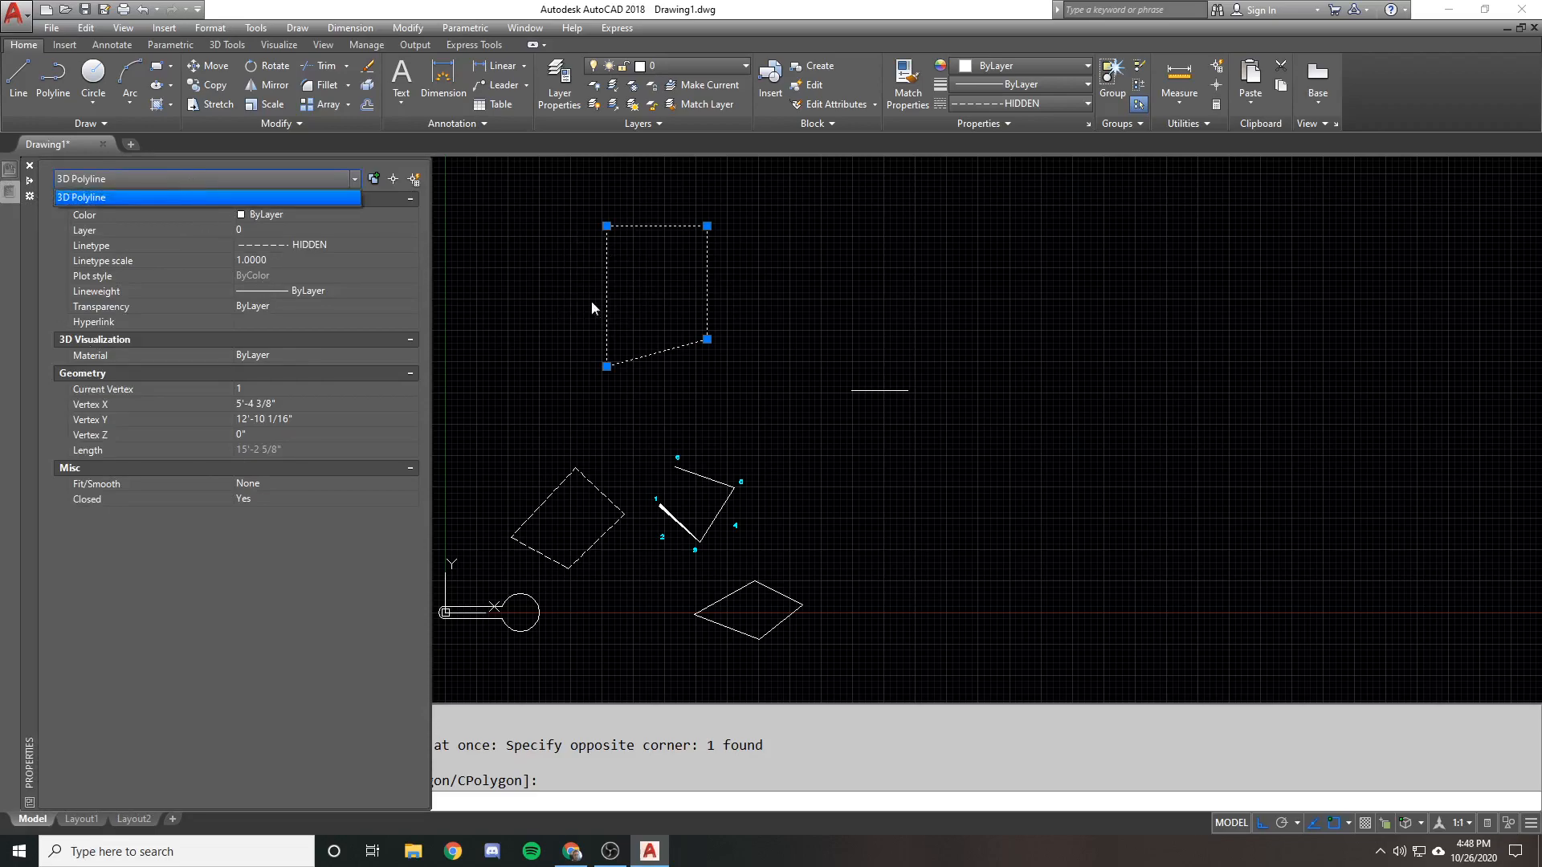
key(Escape)
key(Escape)
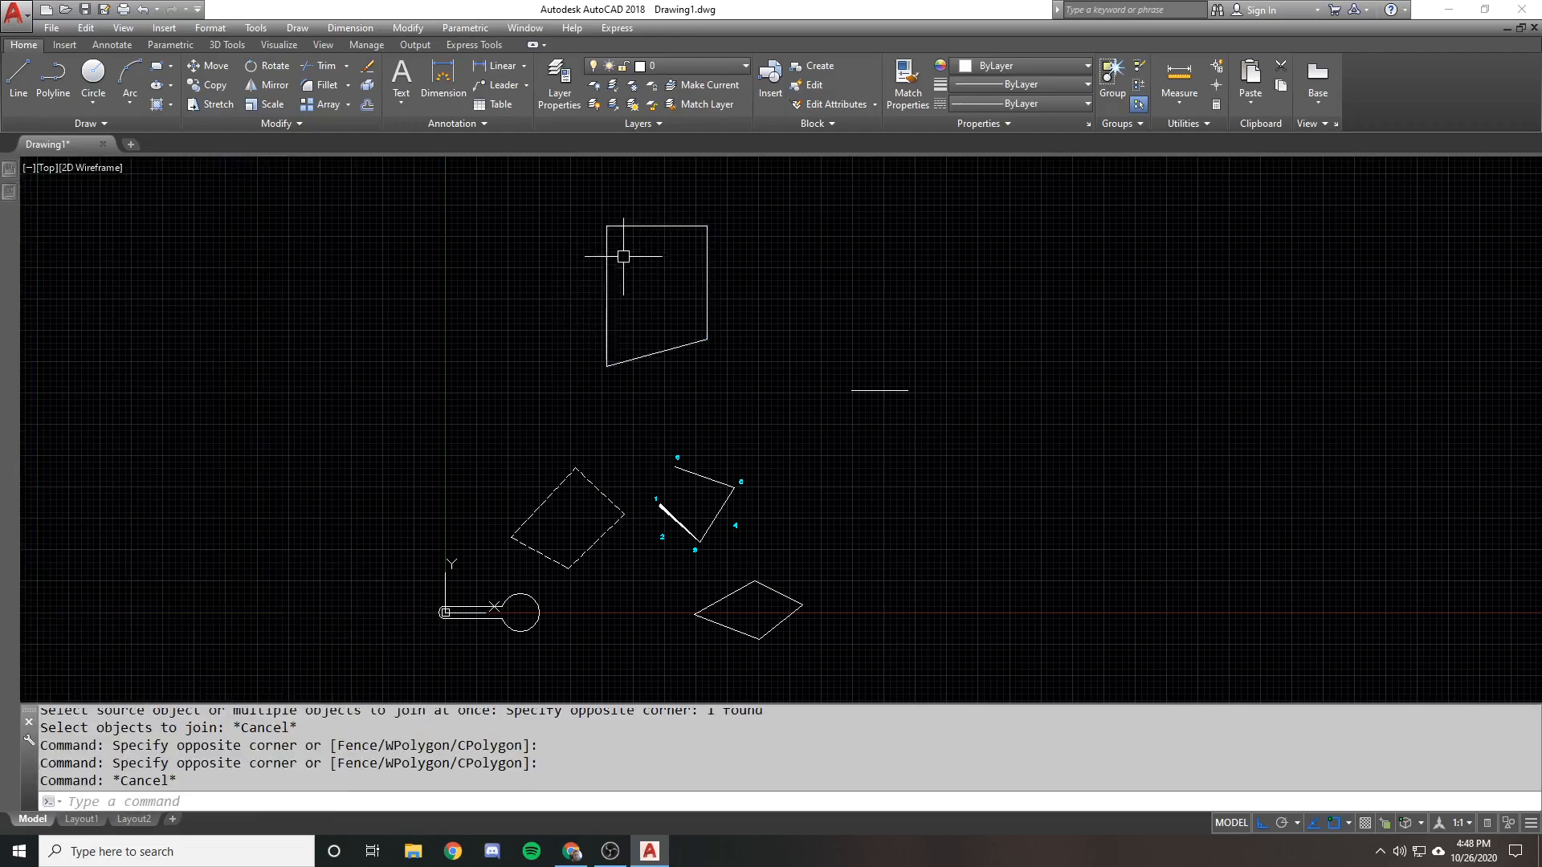
Stretch the 3D polyline's far right corner upward along the Z axis
shift+middle_drag(509, 408, 573, 297)
scroll(608, 429, up, 4)
text(s)
key(Return)
click(640, 406)
click(580, 470)
key(Return)
click(631, 425)
click(640, 338)
shift+middle_drag(641, 338, 691, 337)
scroll(684, 337, down, 4)
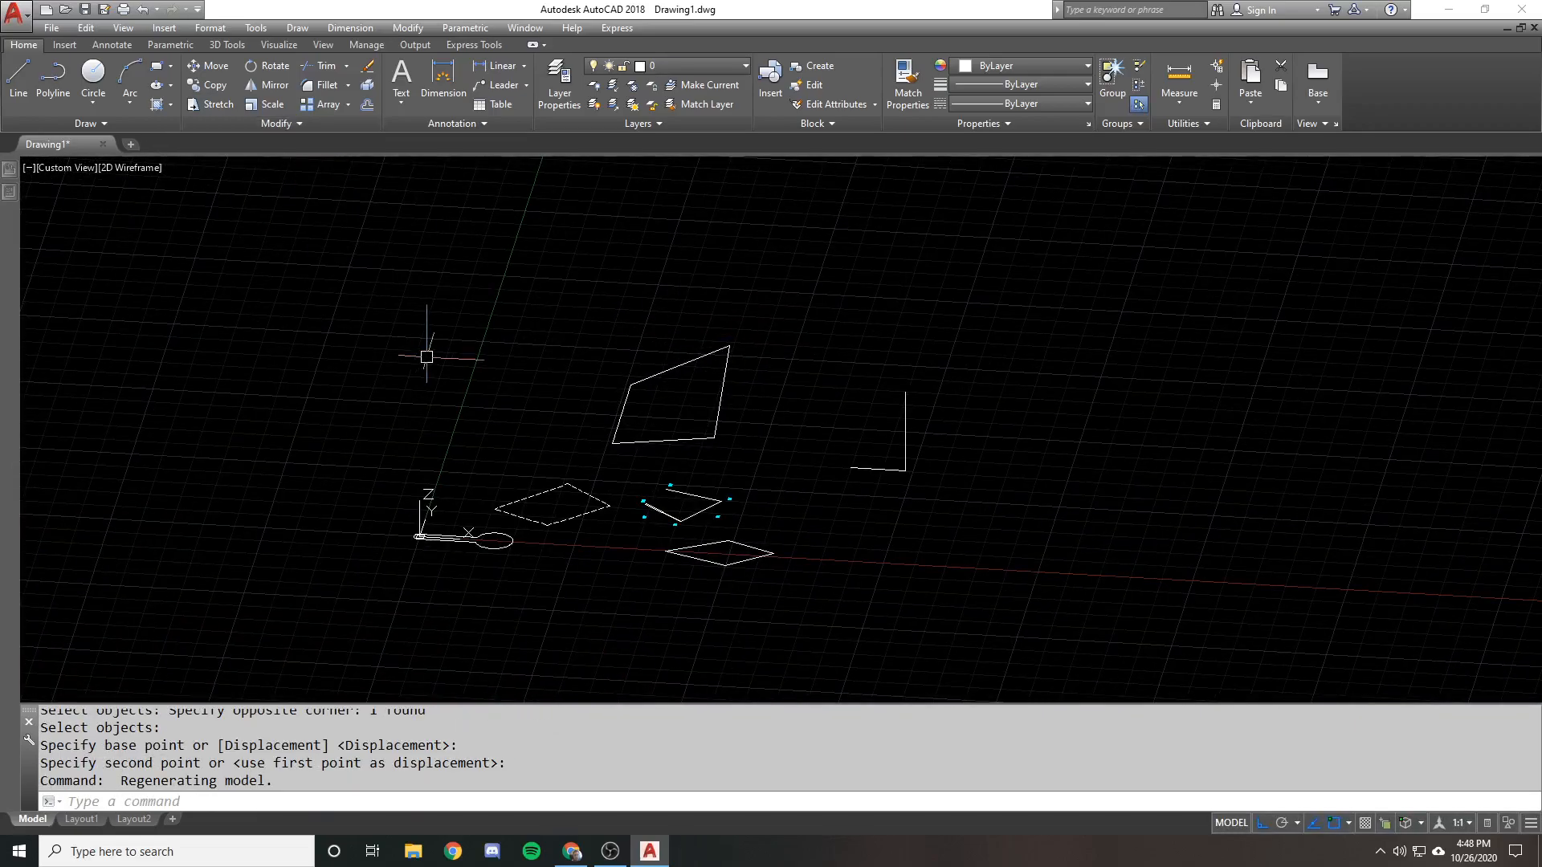
Inspect the stretched 3D polyline from another angle and return to the Top view
shift+middle_drag(426, 357, 347, 281)
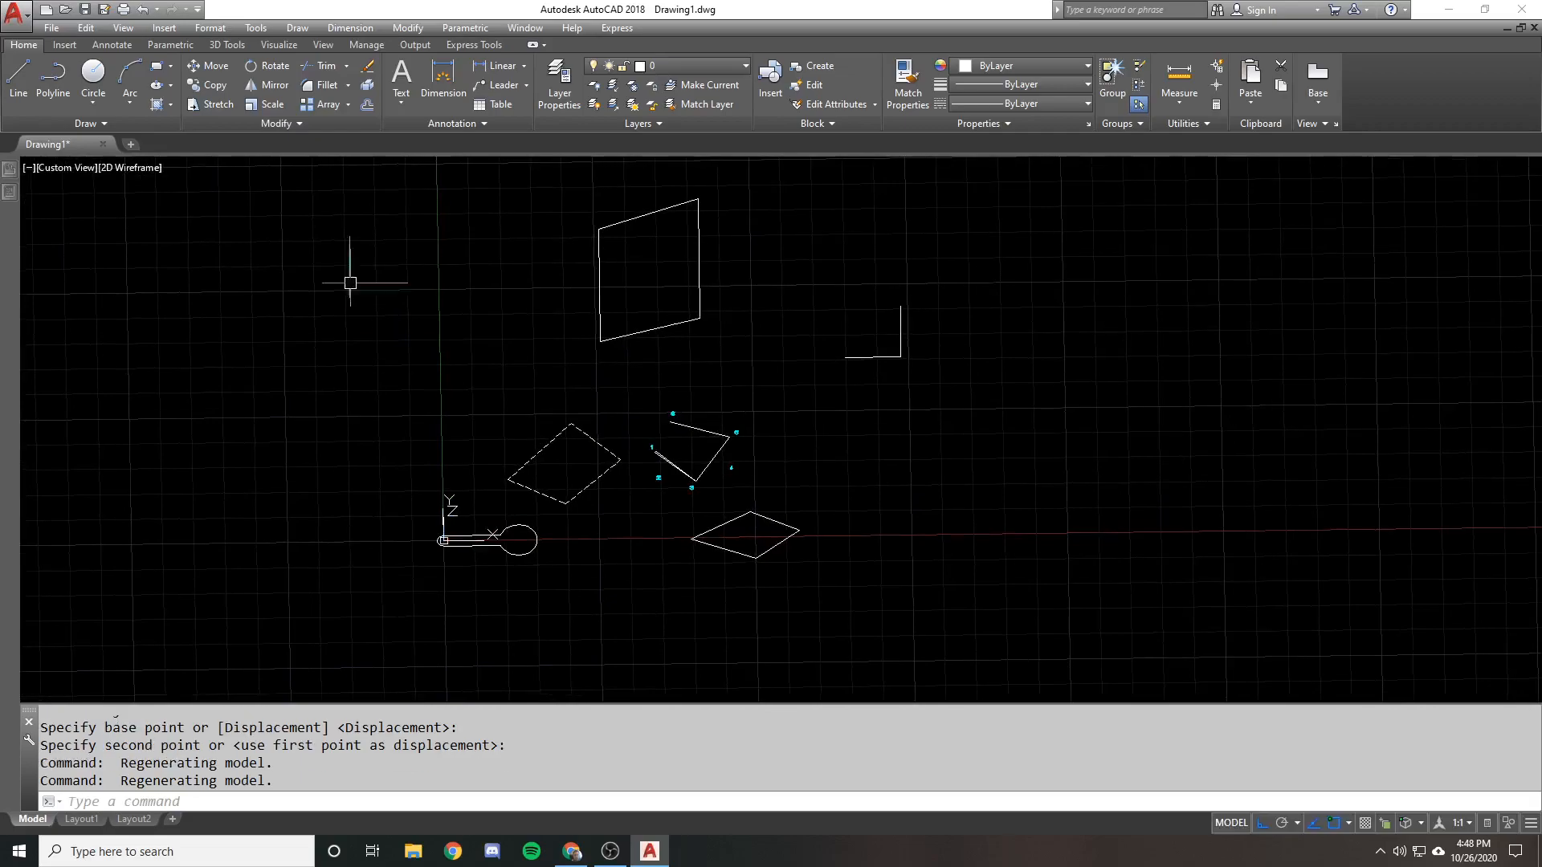
click(56, 167)
click(77, 209)
scroll(593, 362, down, 2)
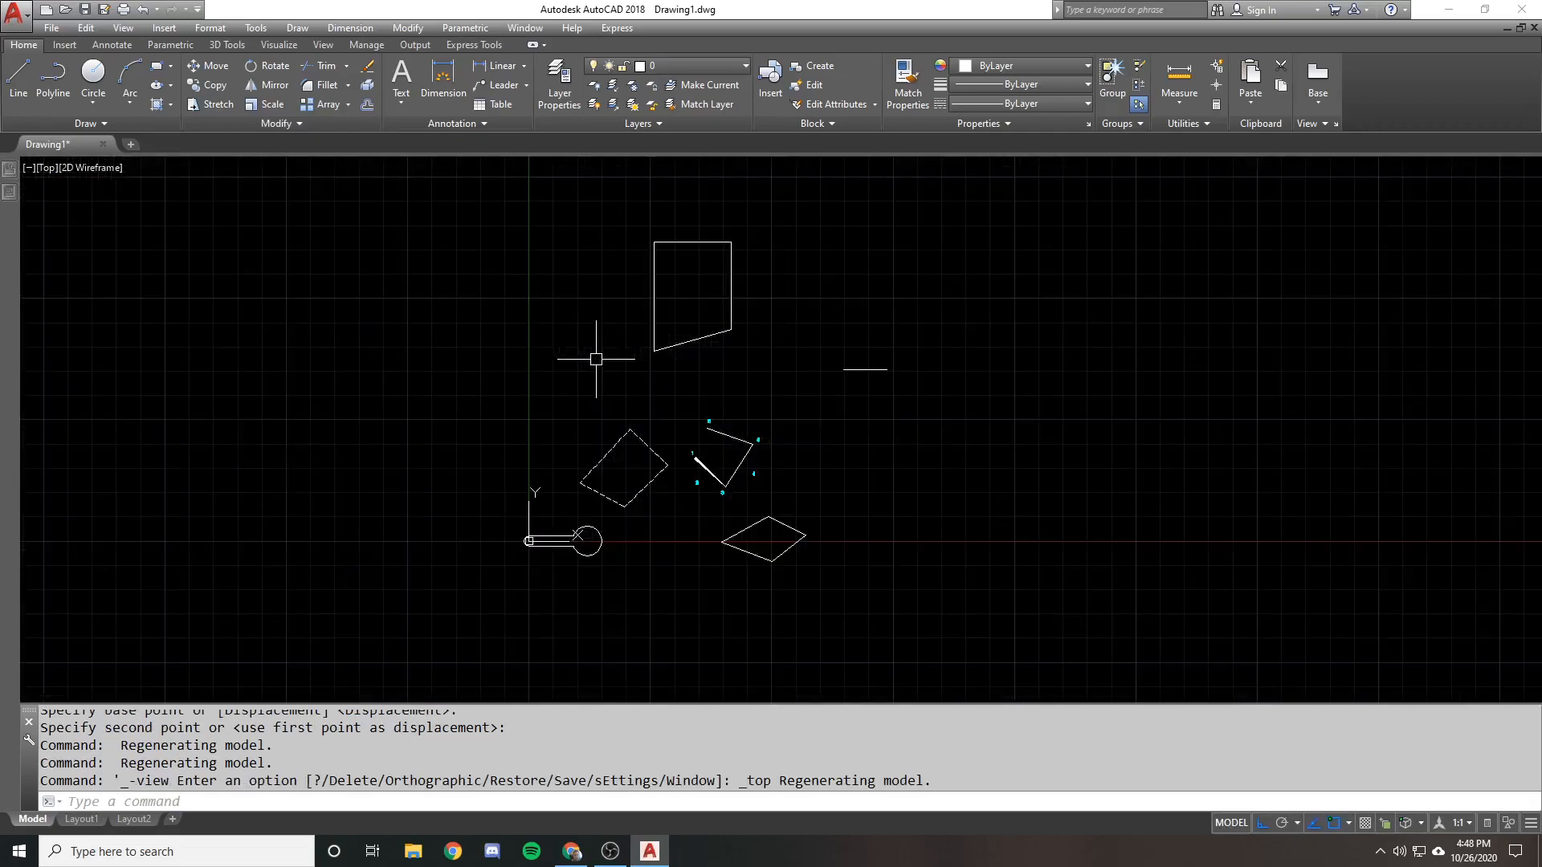
middle_drag(614, 355, 617, 366)
text(pe)
key(Return)
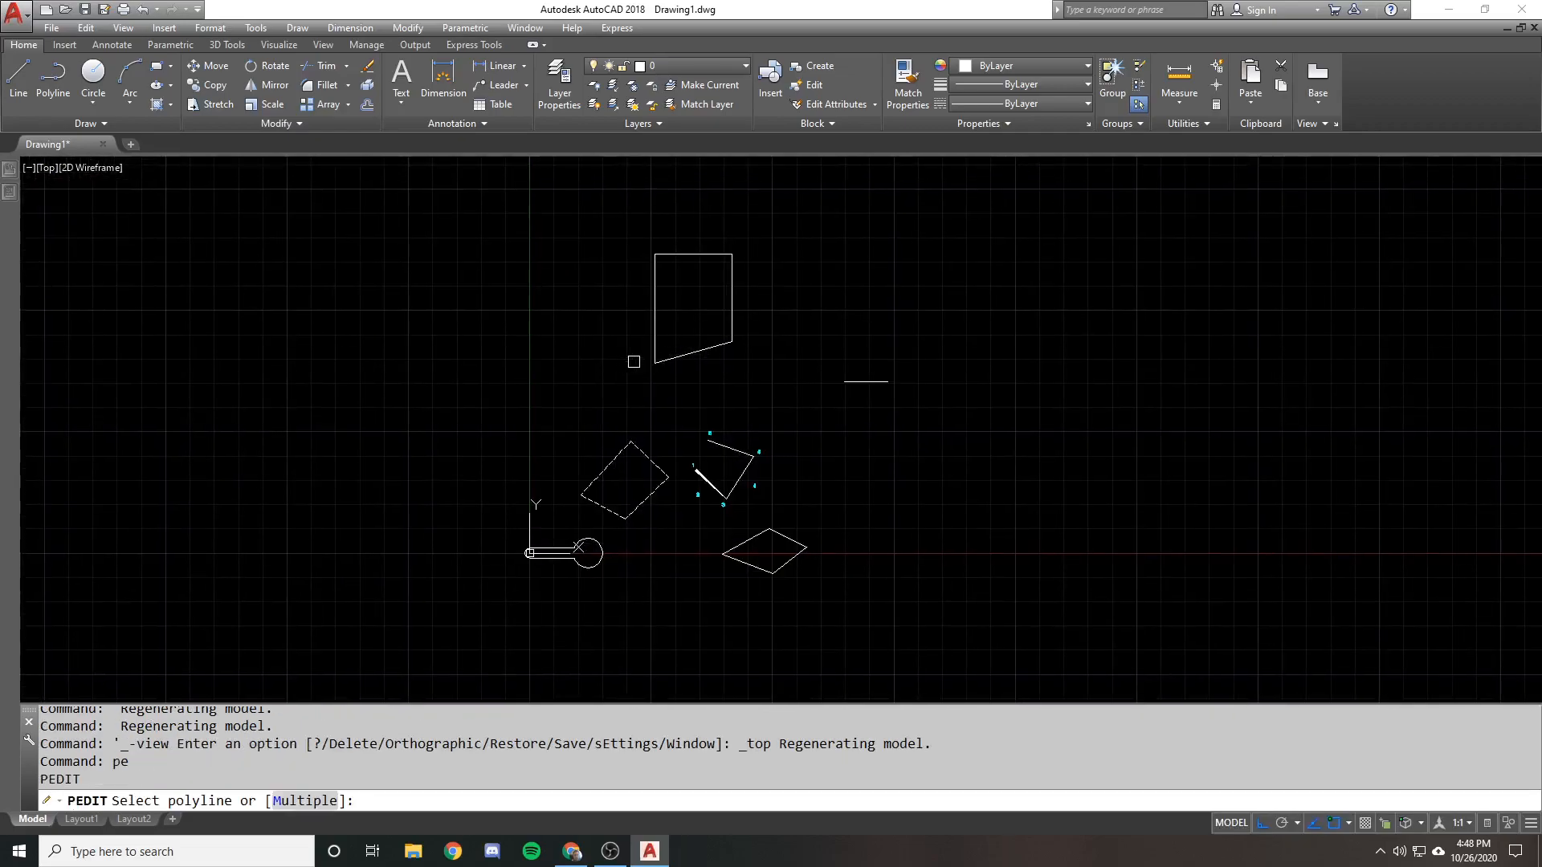
middle_drag(684, 339, 588, 399)
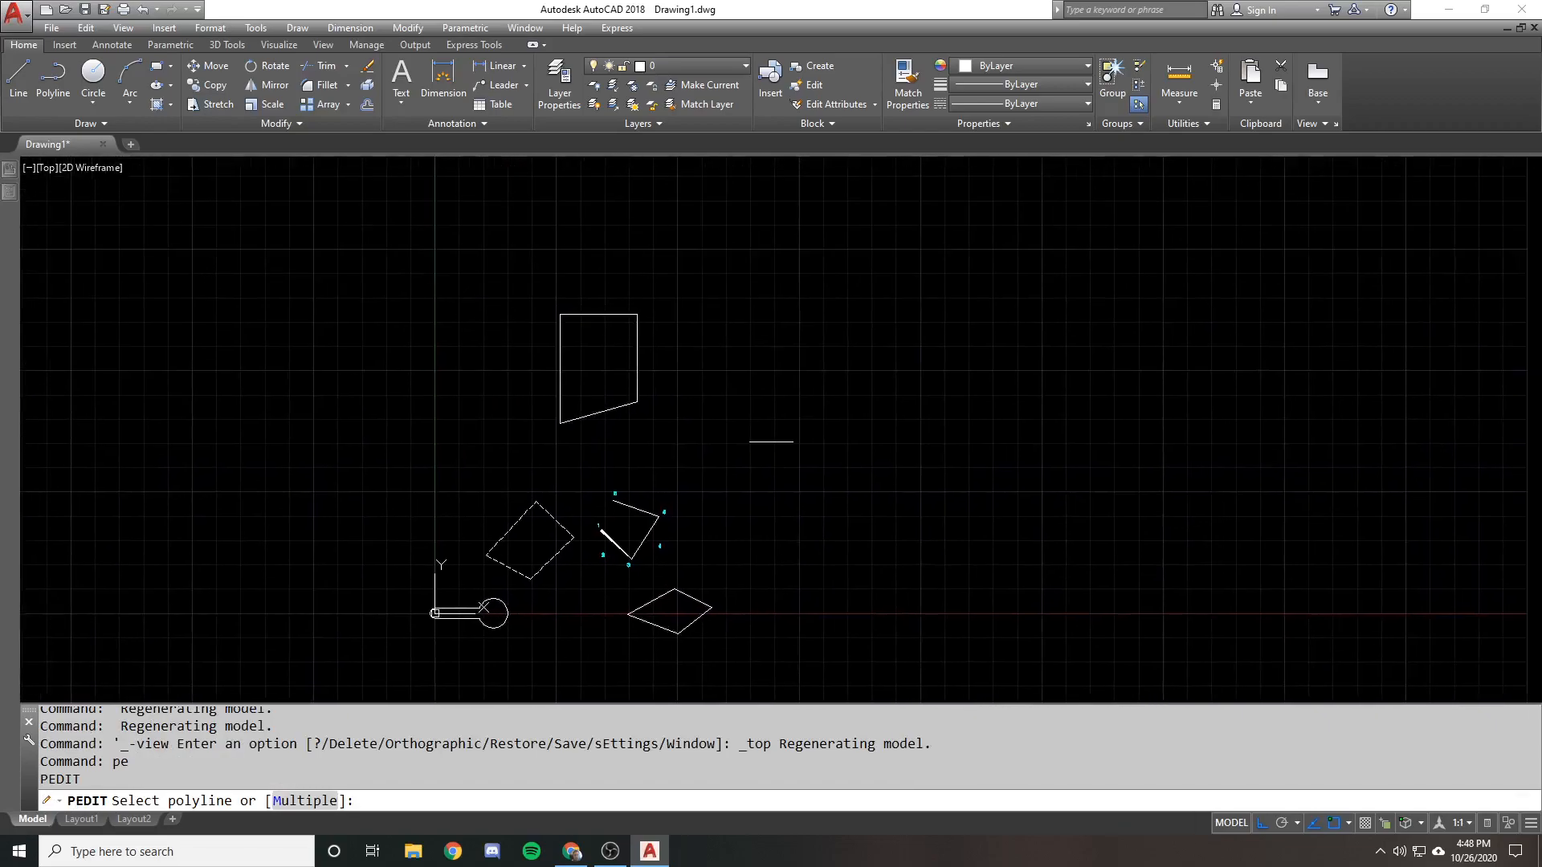
key(Escape)
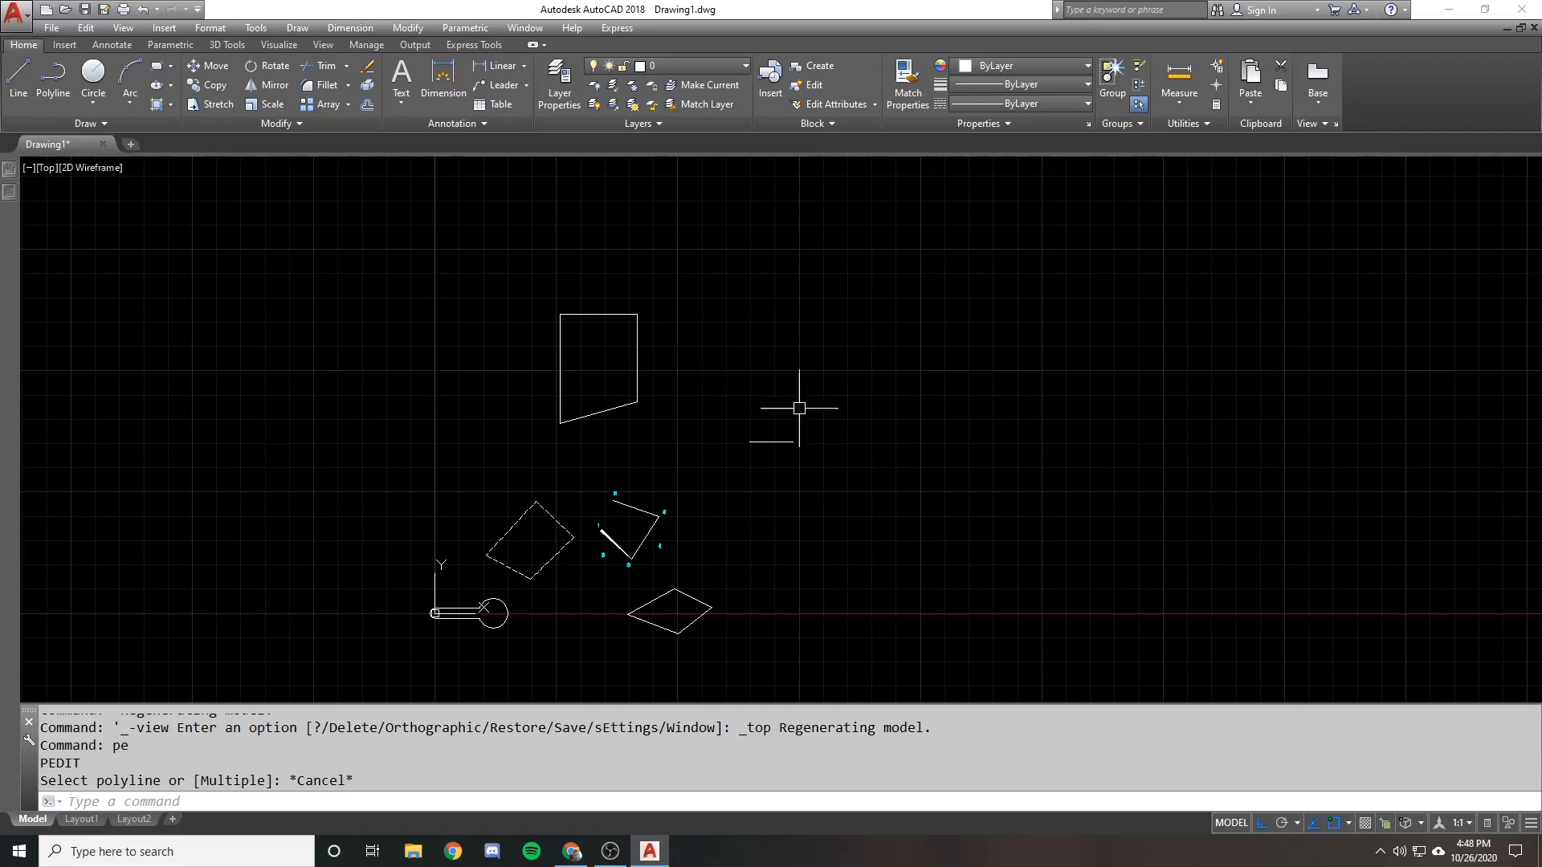
text(e)
key(Return)
middle_drag(883, 511, 694, 521)
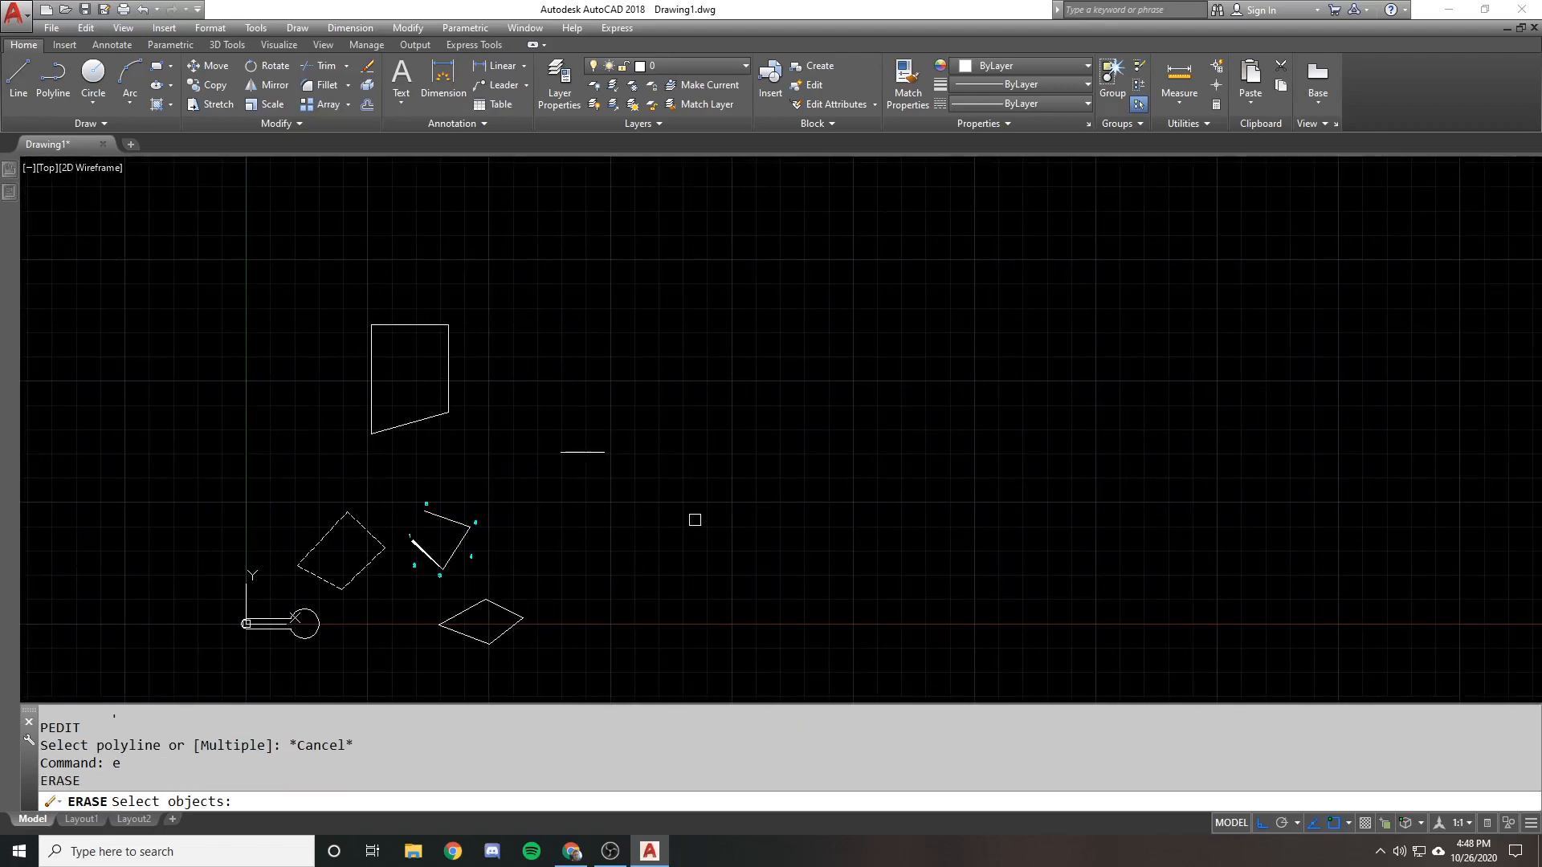
key(Escape)
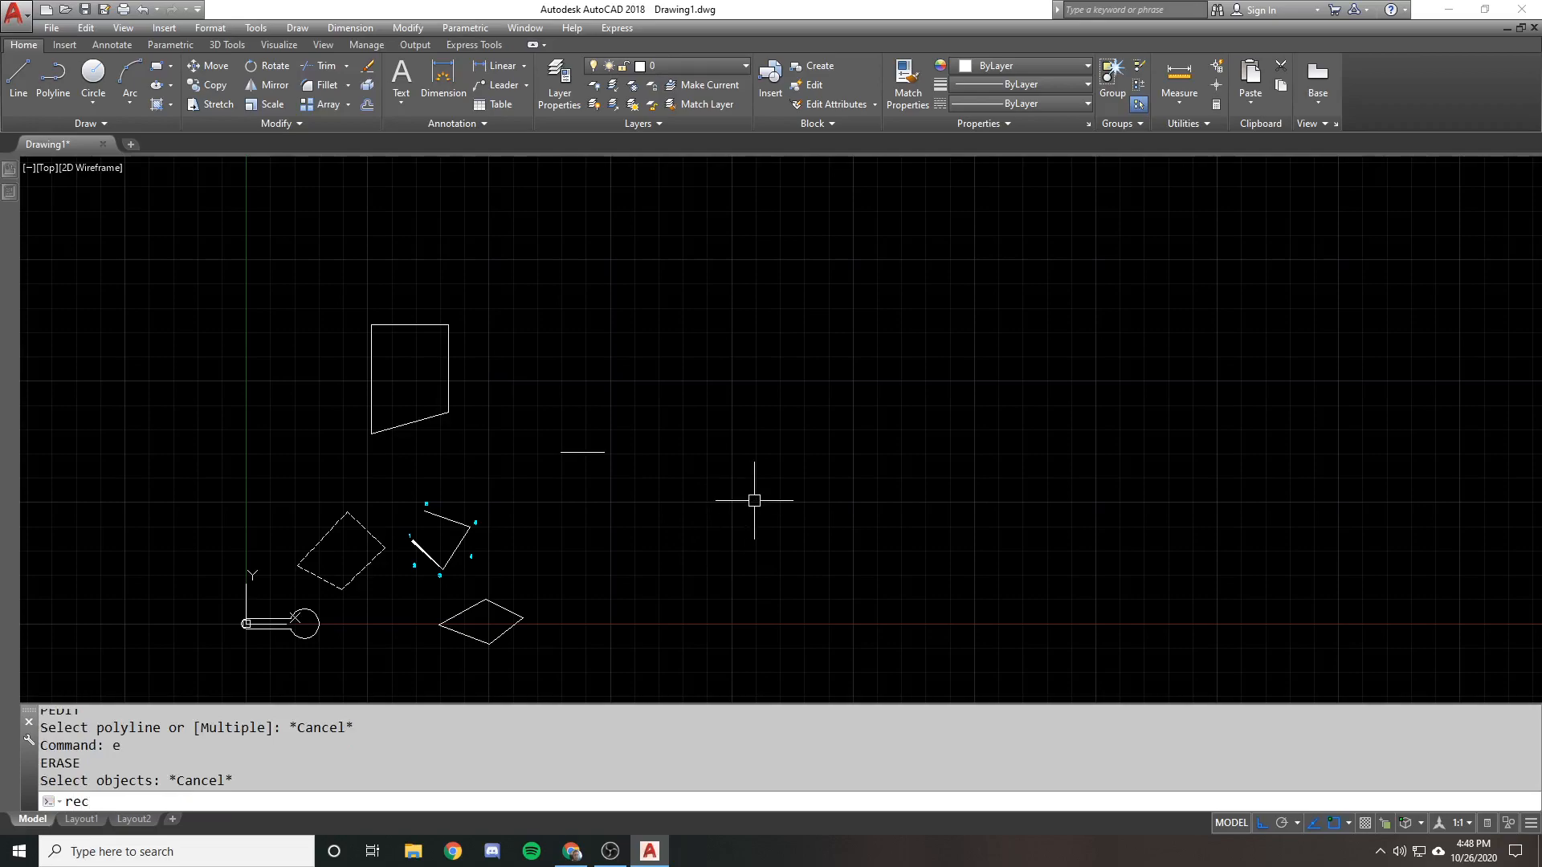
Draw a large rectangle in the empty area right of the existing shapes and view it at an angle
key(Return)
click(723, 538)
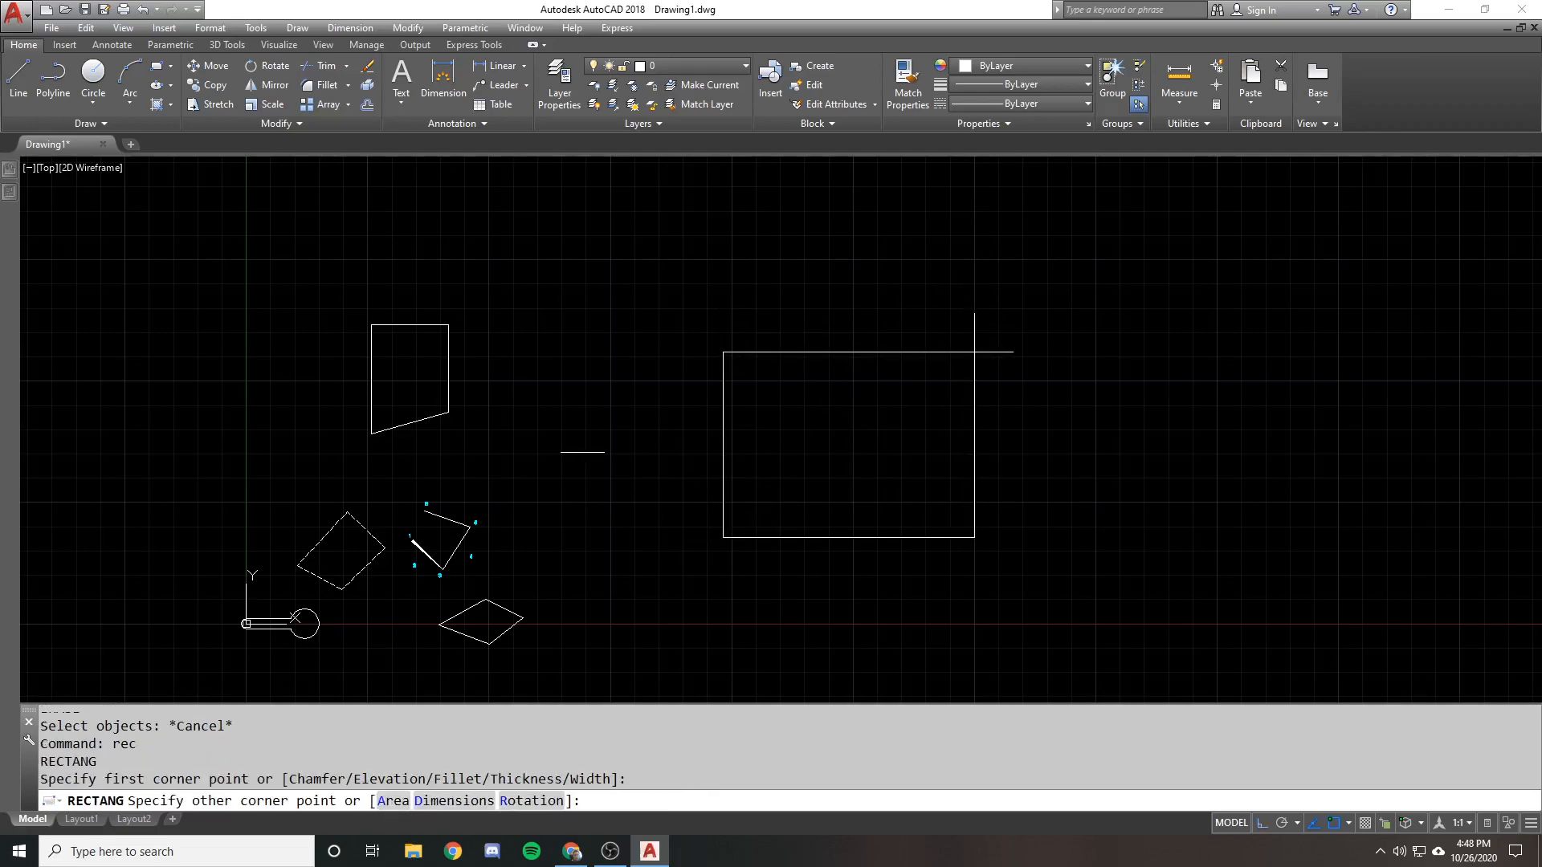
click(934, 374)
shift+middle_drag(924, 376, 822, 509)
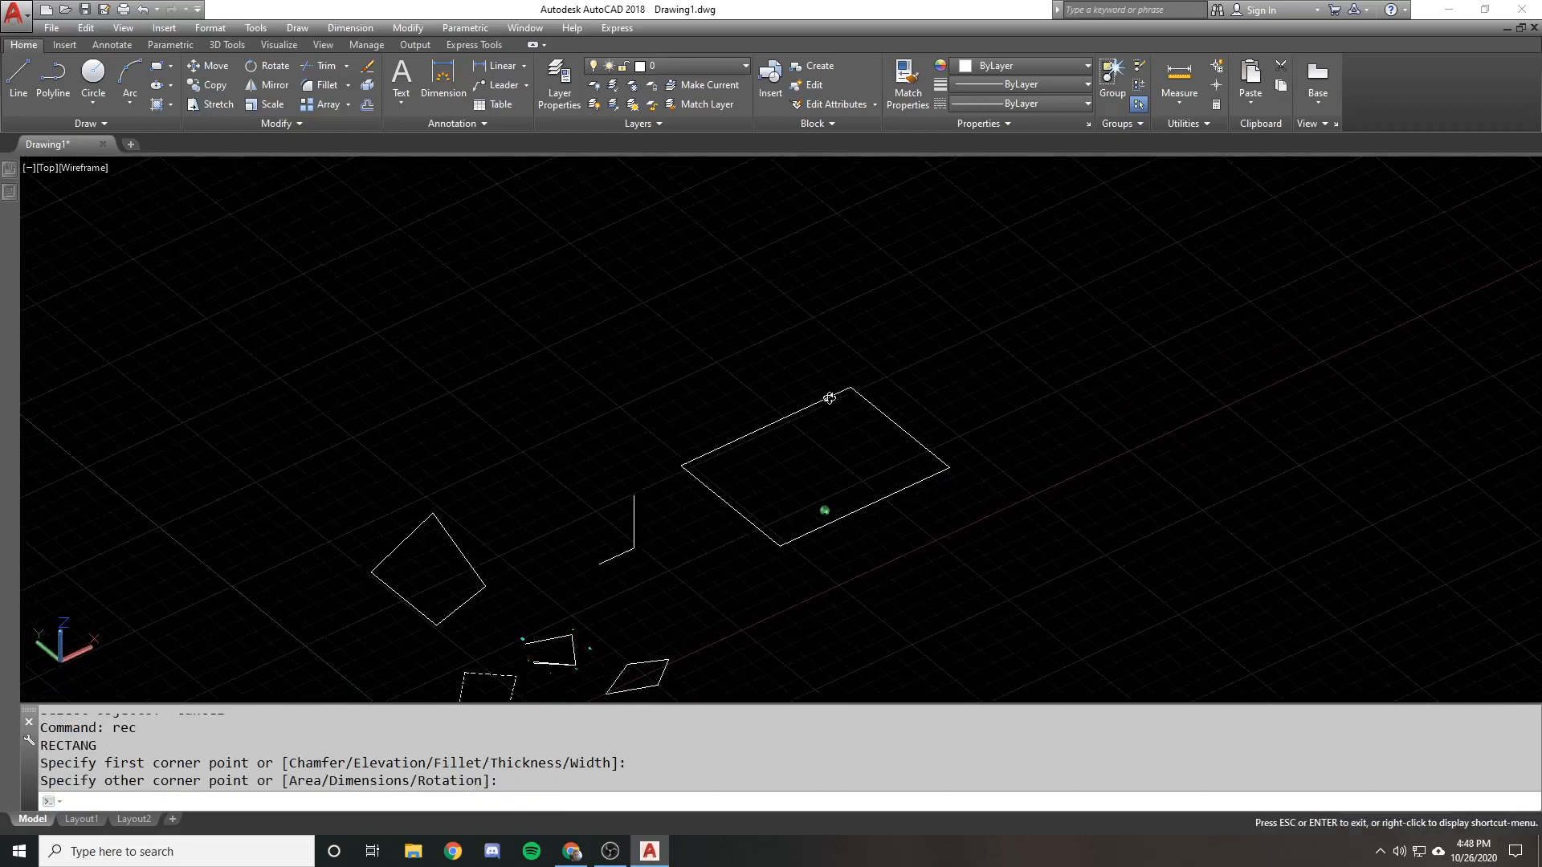
mouse_move(862, 444)
shift+middle_down()
mouse_move(833, 472)
mouse_move(754, 489)
mouse_move(763, 403)
shift+middle_up()
scroll(753, 487, up, 2)
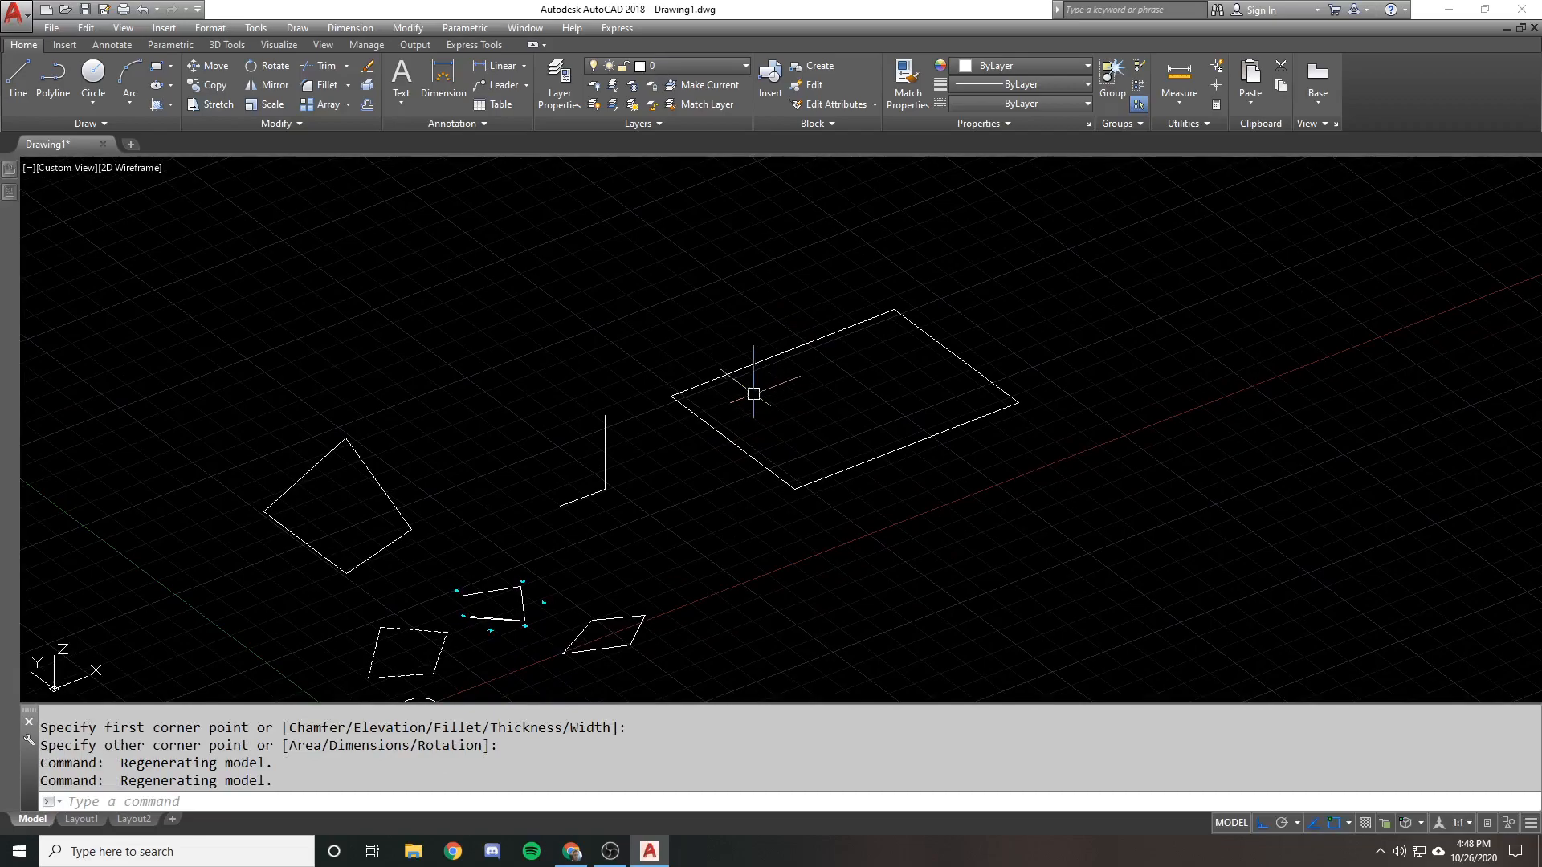
text(h)
key(Return)
key(Escape)
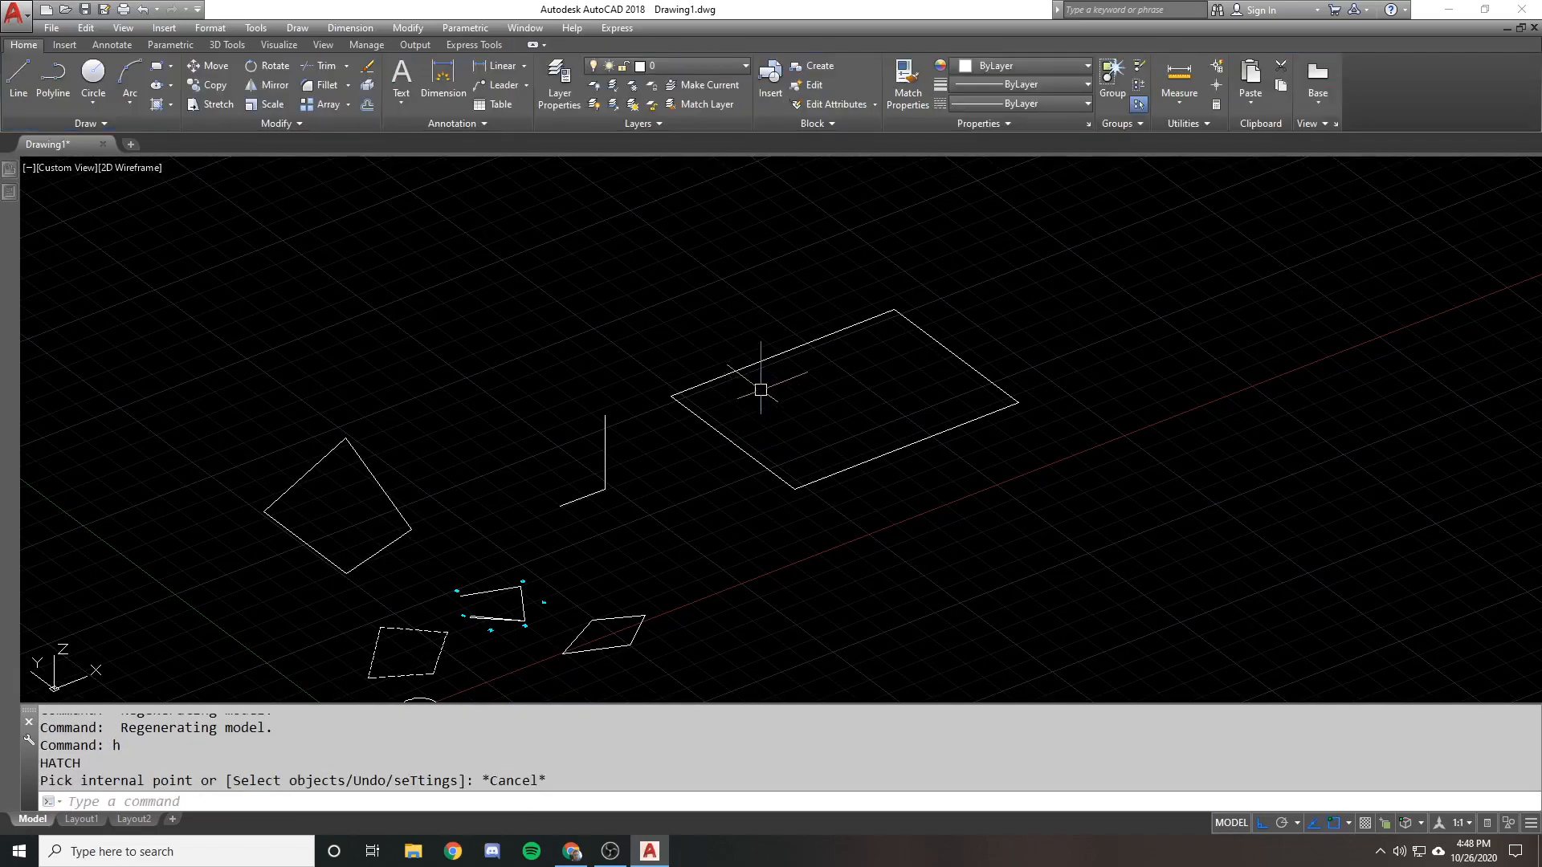
Start a new hatch and choose the GRATE pattern
text(h)
key(Return)
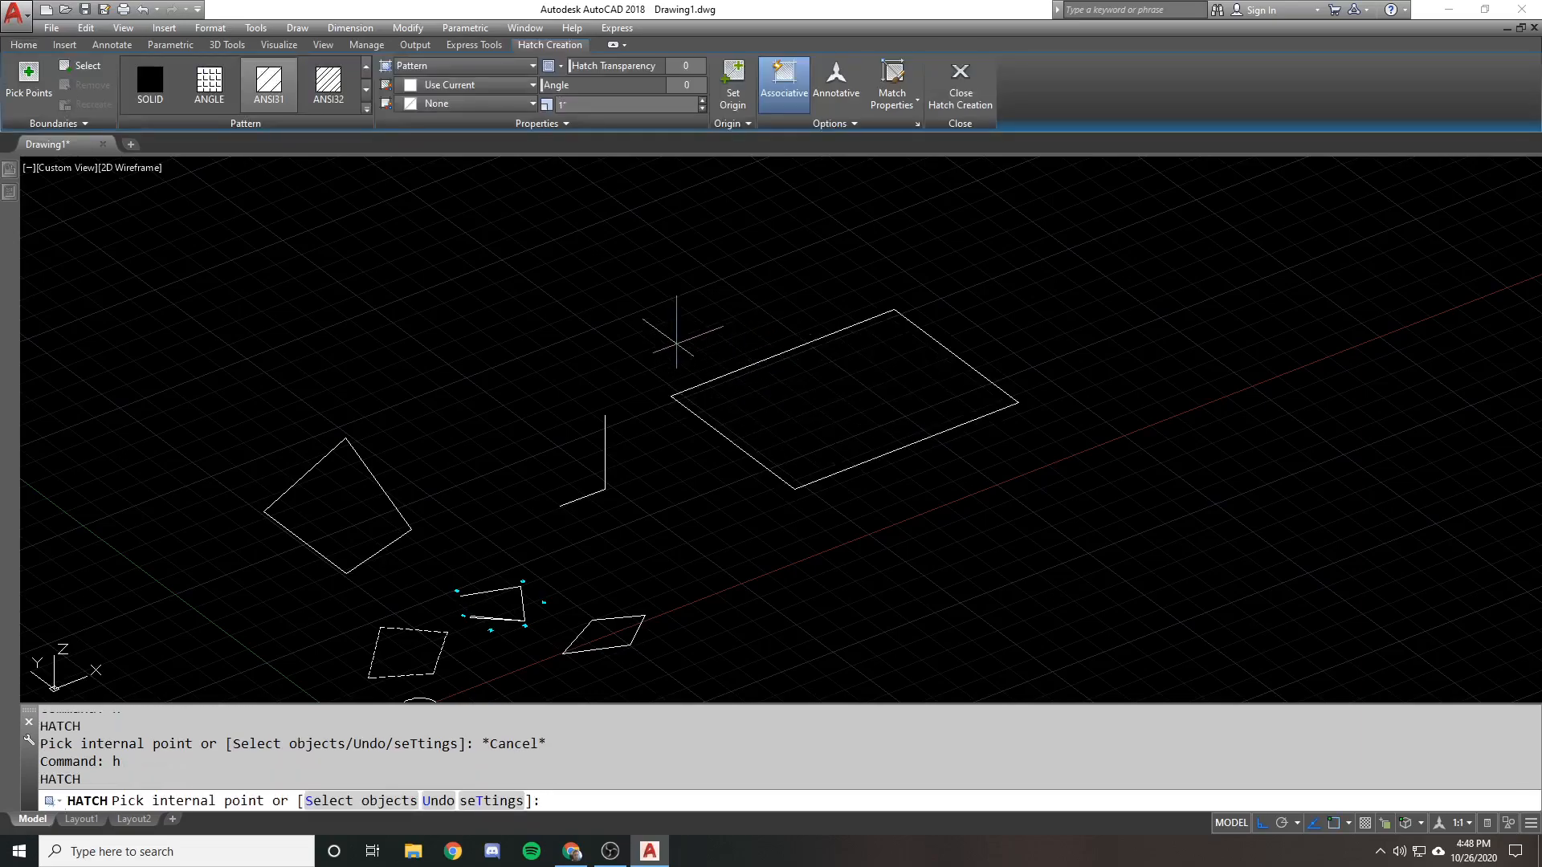
click(366, 90)
click(366, 90)
click(366, 90)
click(366, 91)
click(366, 92)
click(366, 91)
click(368, 69)
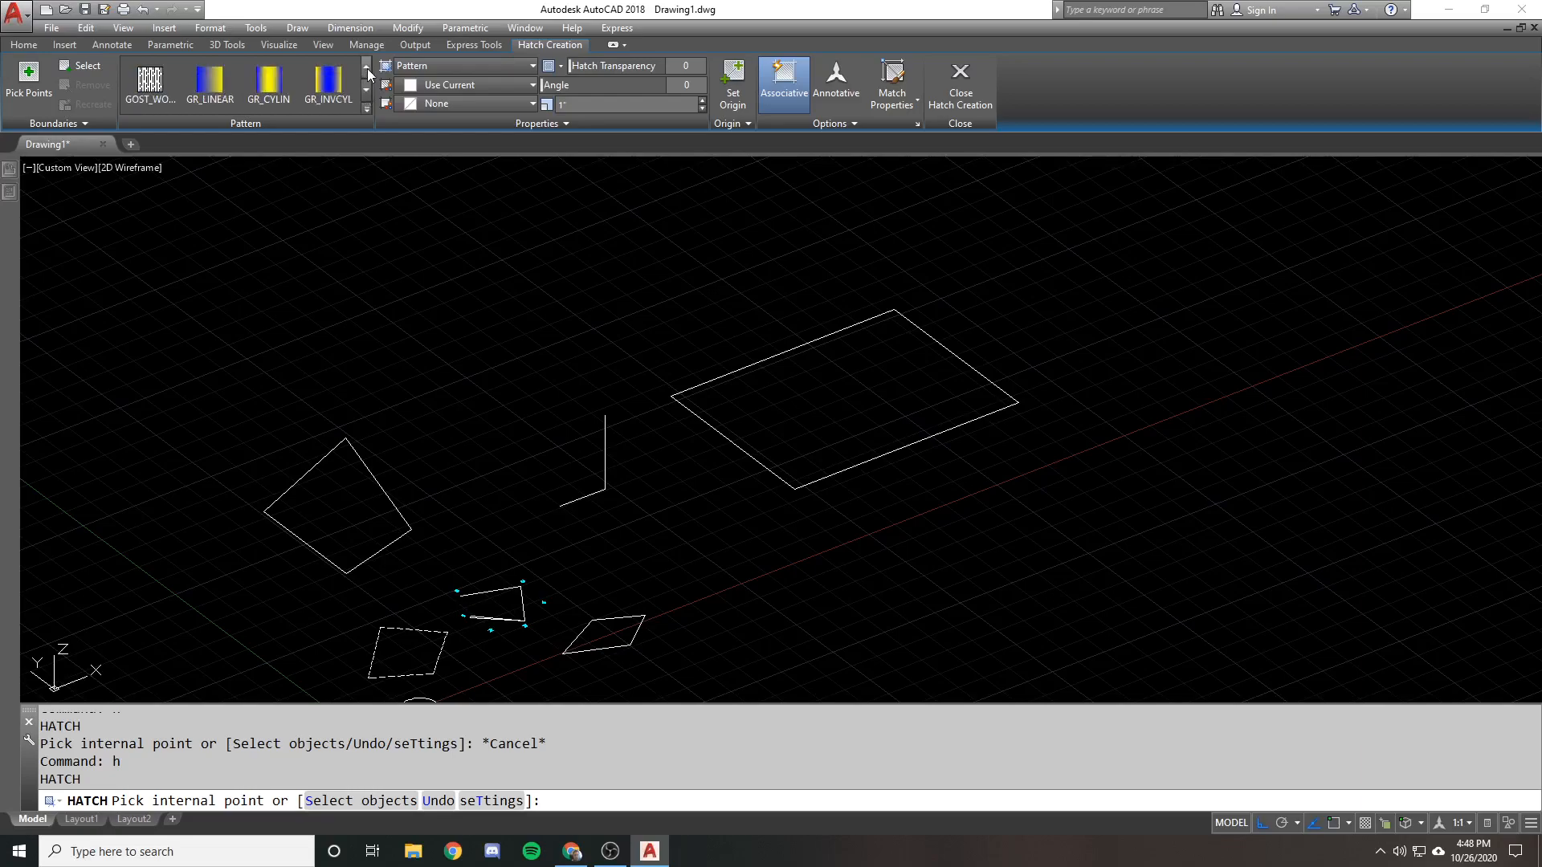
click(367, 67)
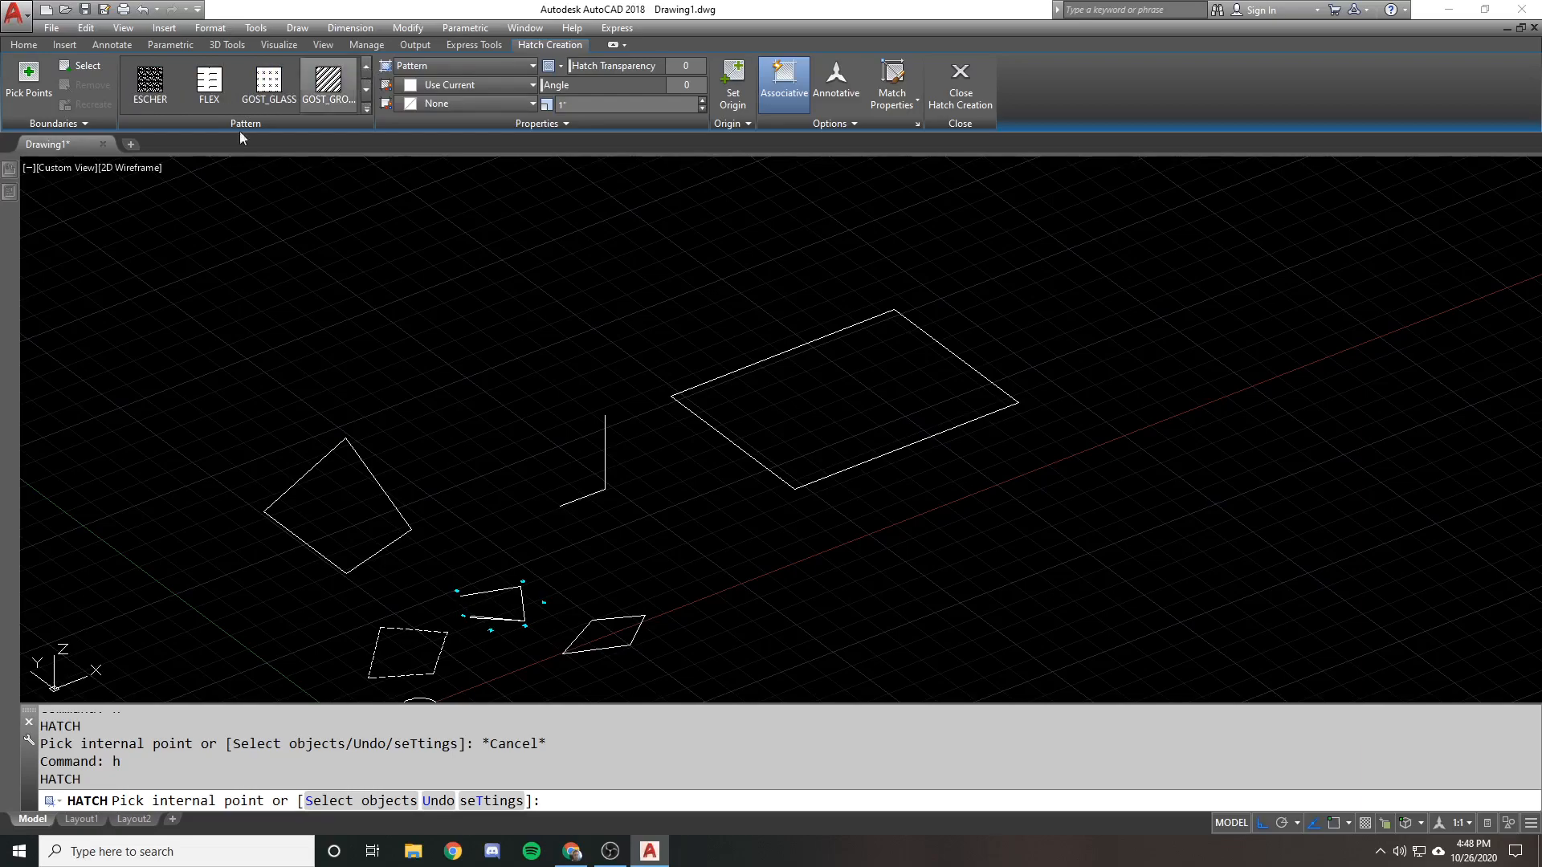
click(367, 110)
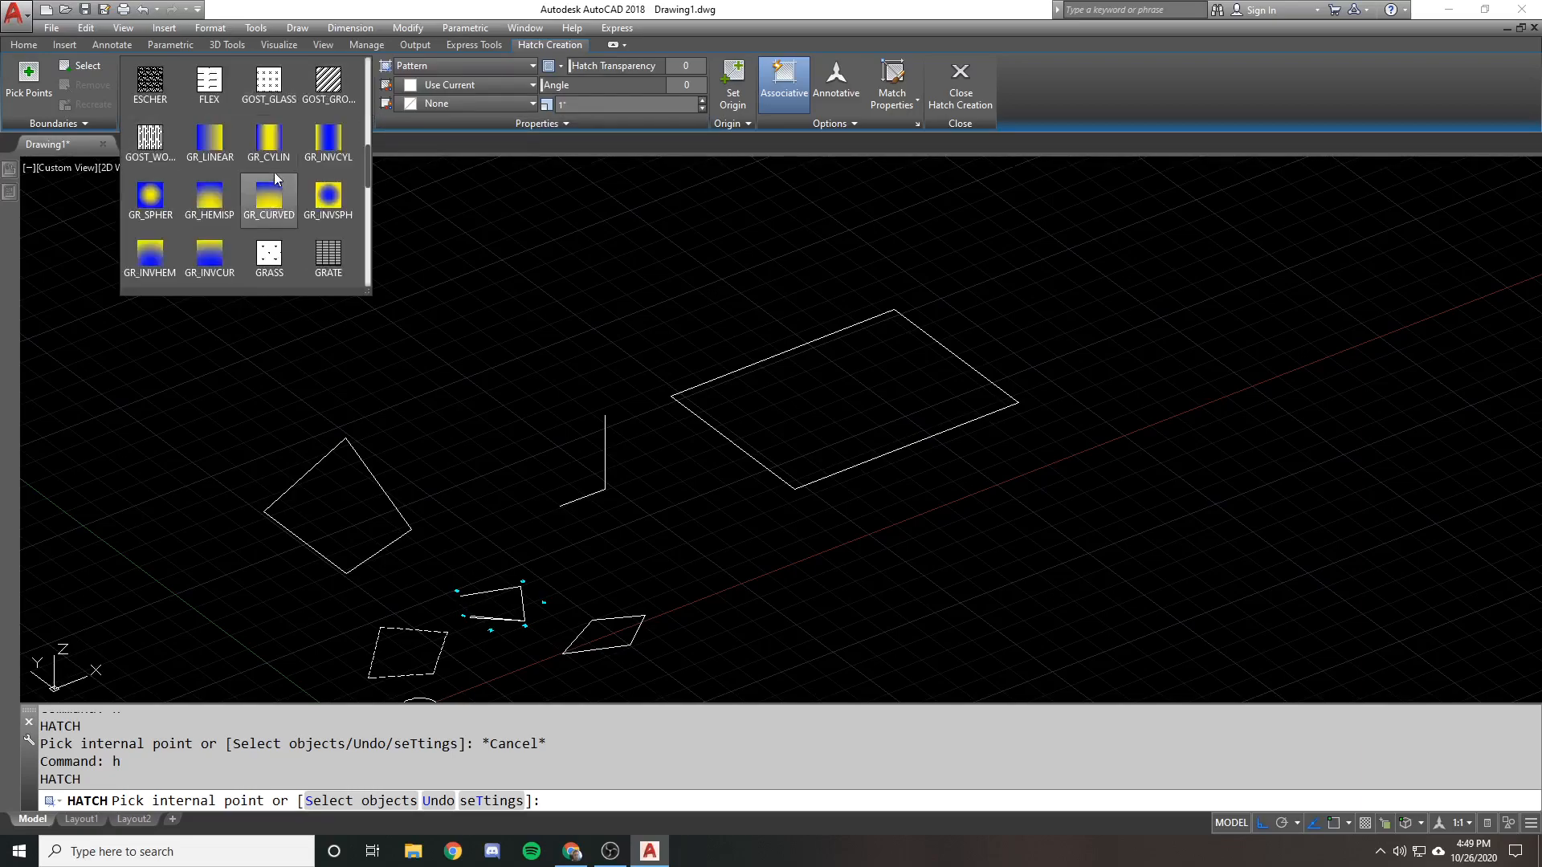
click(328, 257)
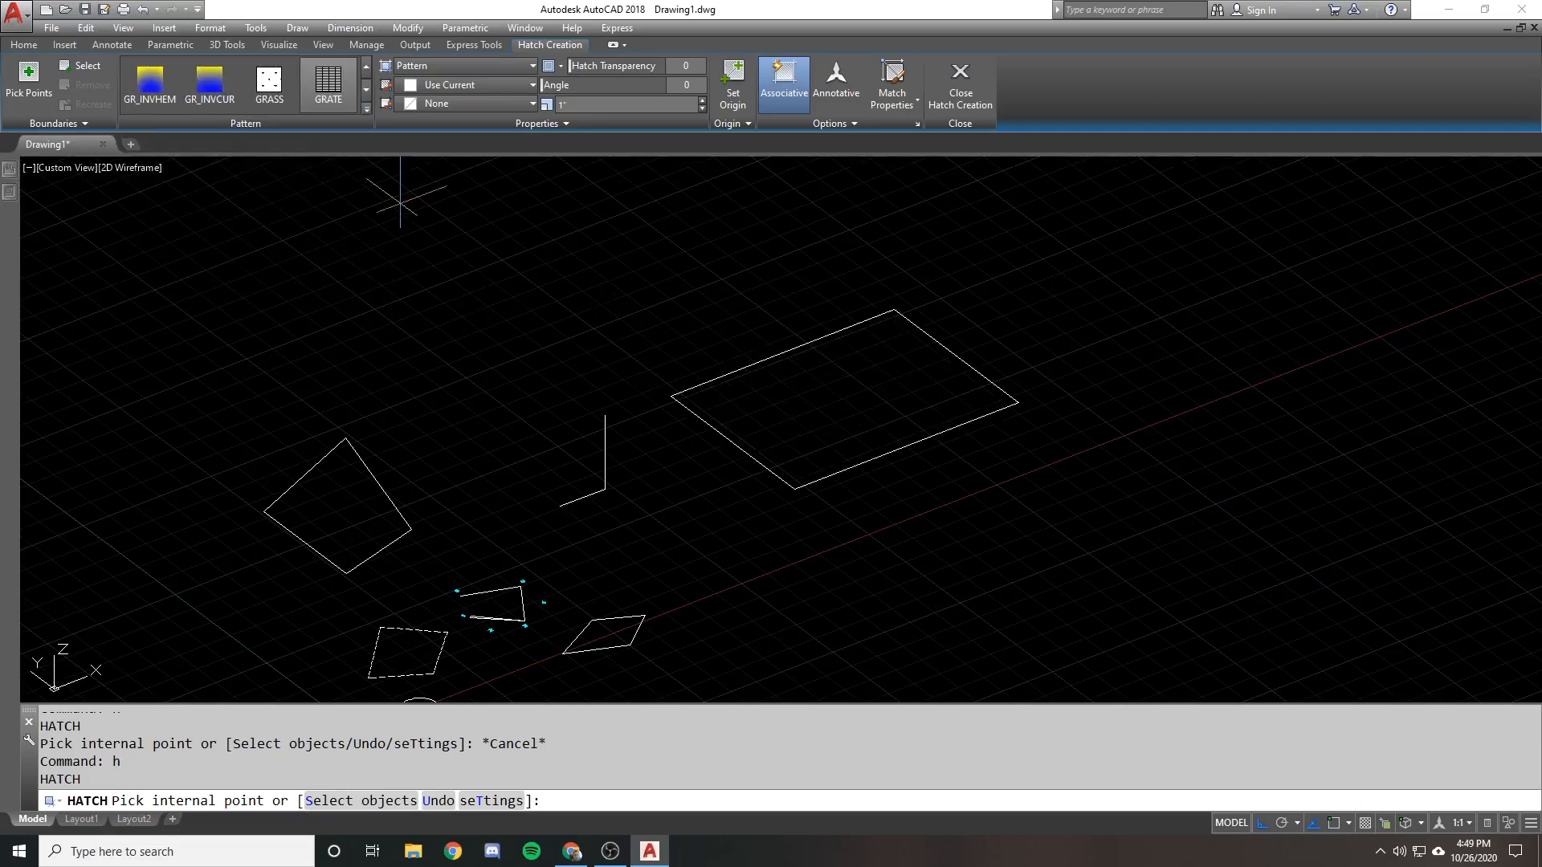
Apply the GRATE hatch to the large rectangle by selecting its boundary, with a pattern scale of 32
click(82, 65)
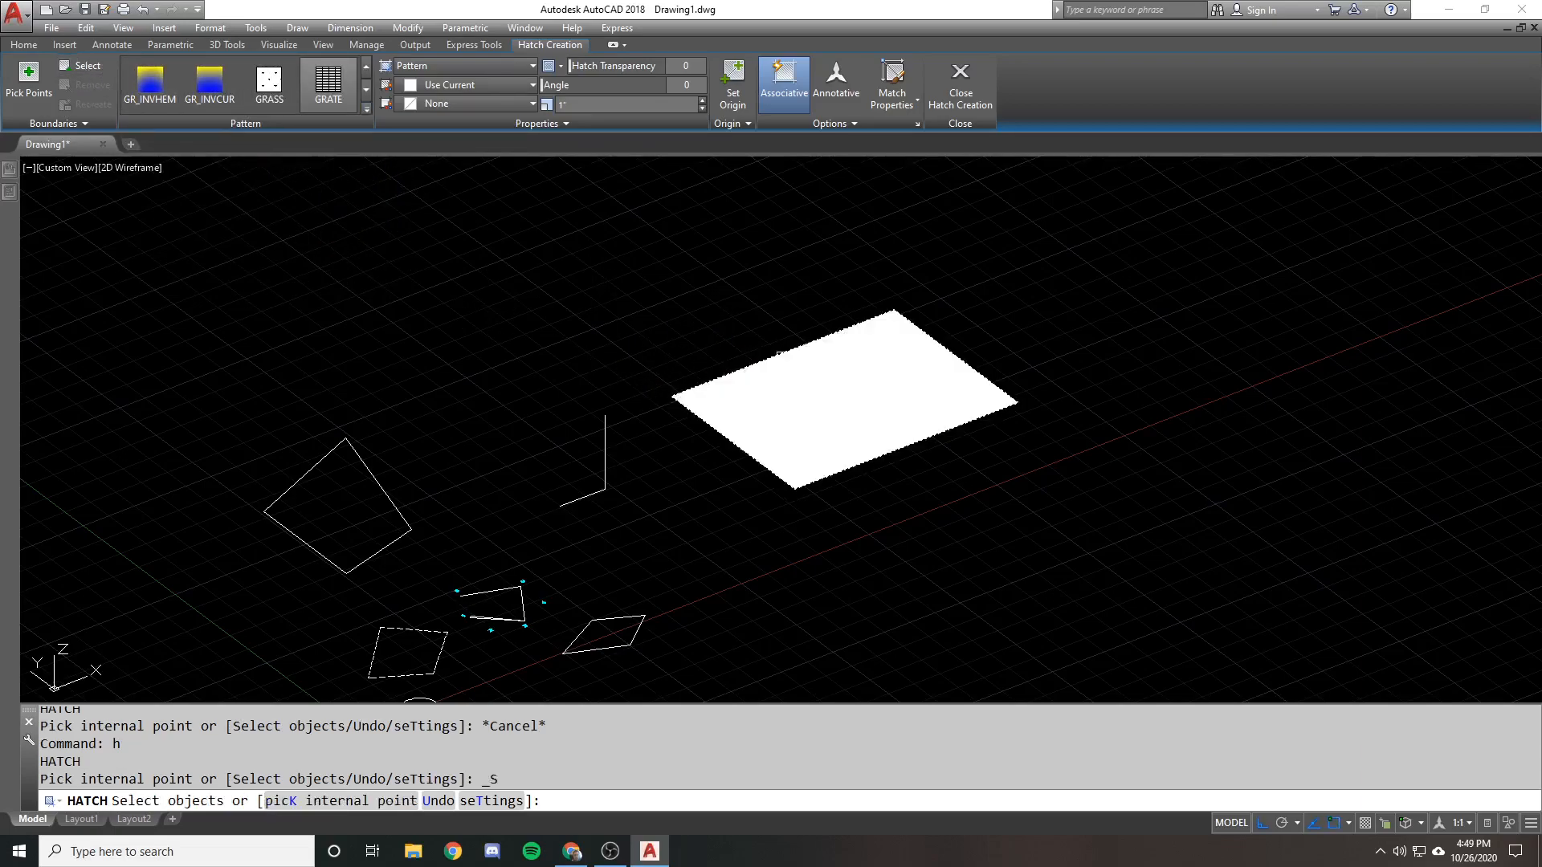
click(781, 357)
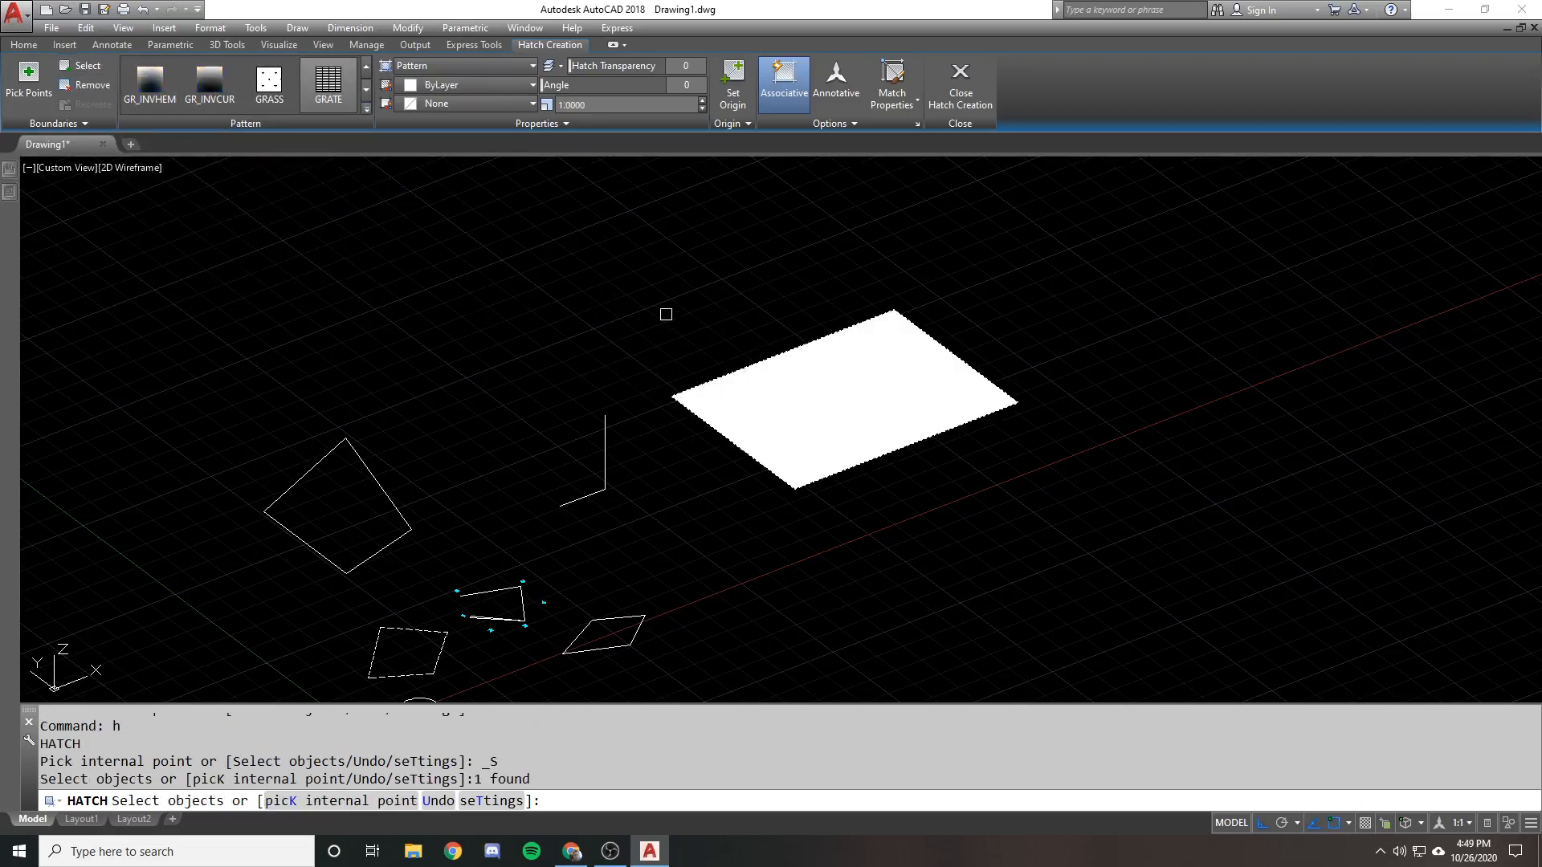
click(606, 103)
text(32)
key(Return)
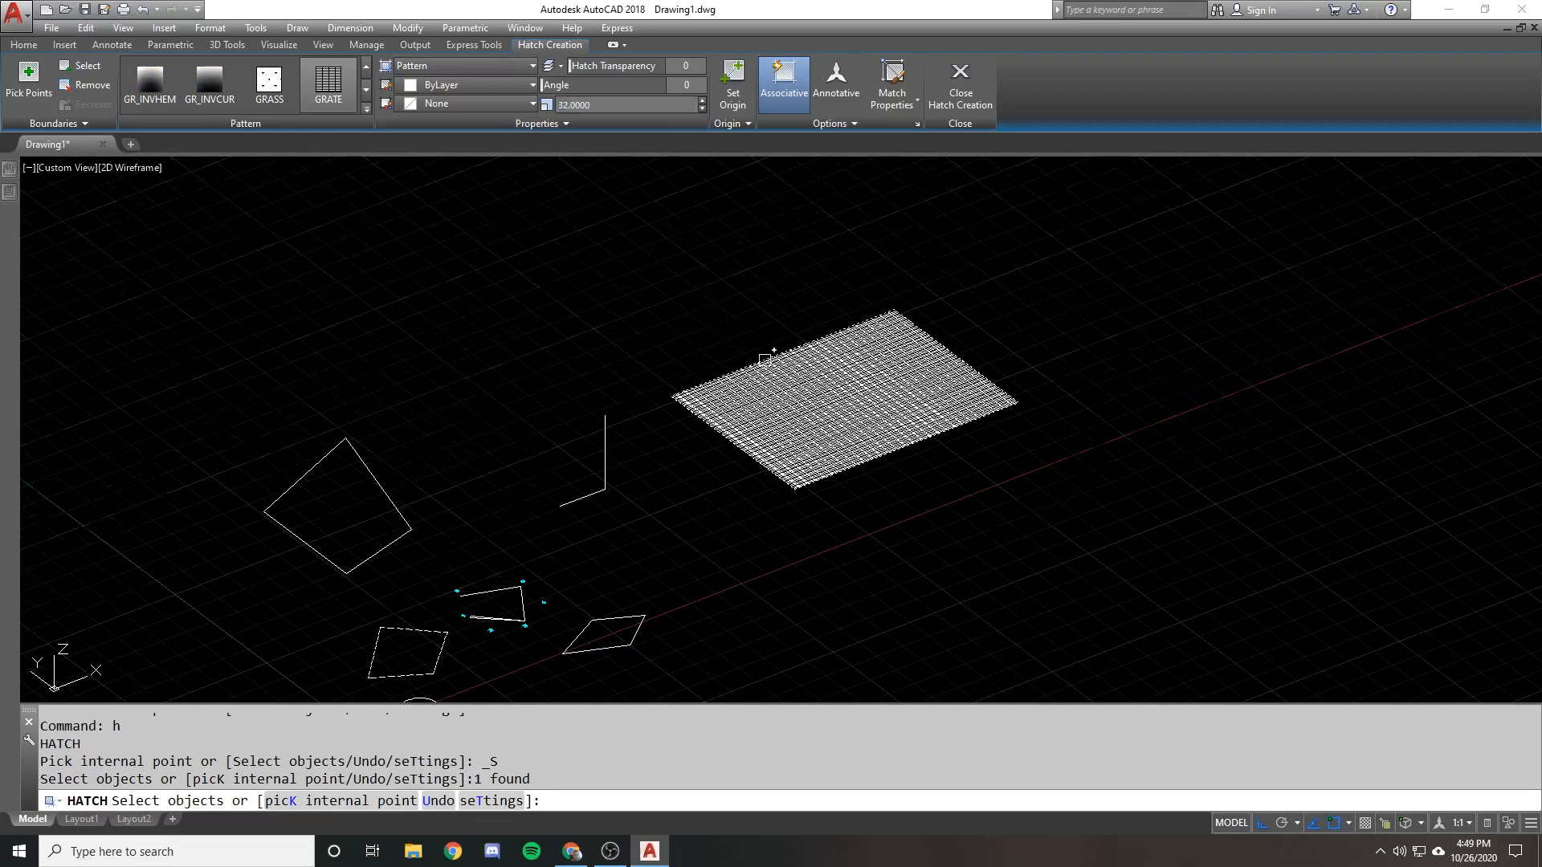
scroll(764, 355, up, 2)
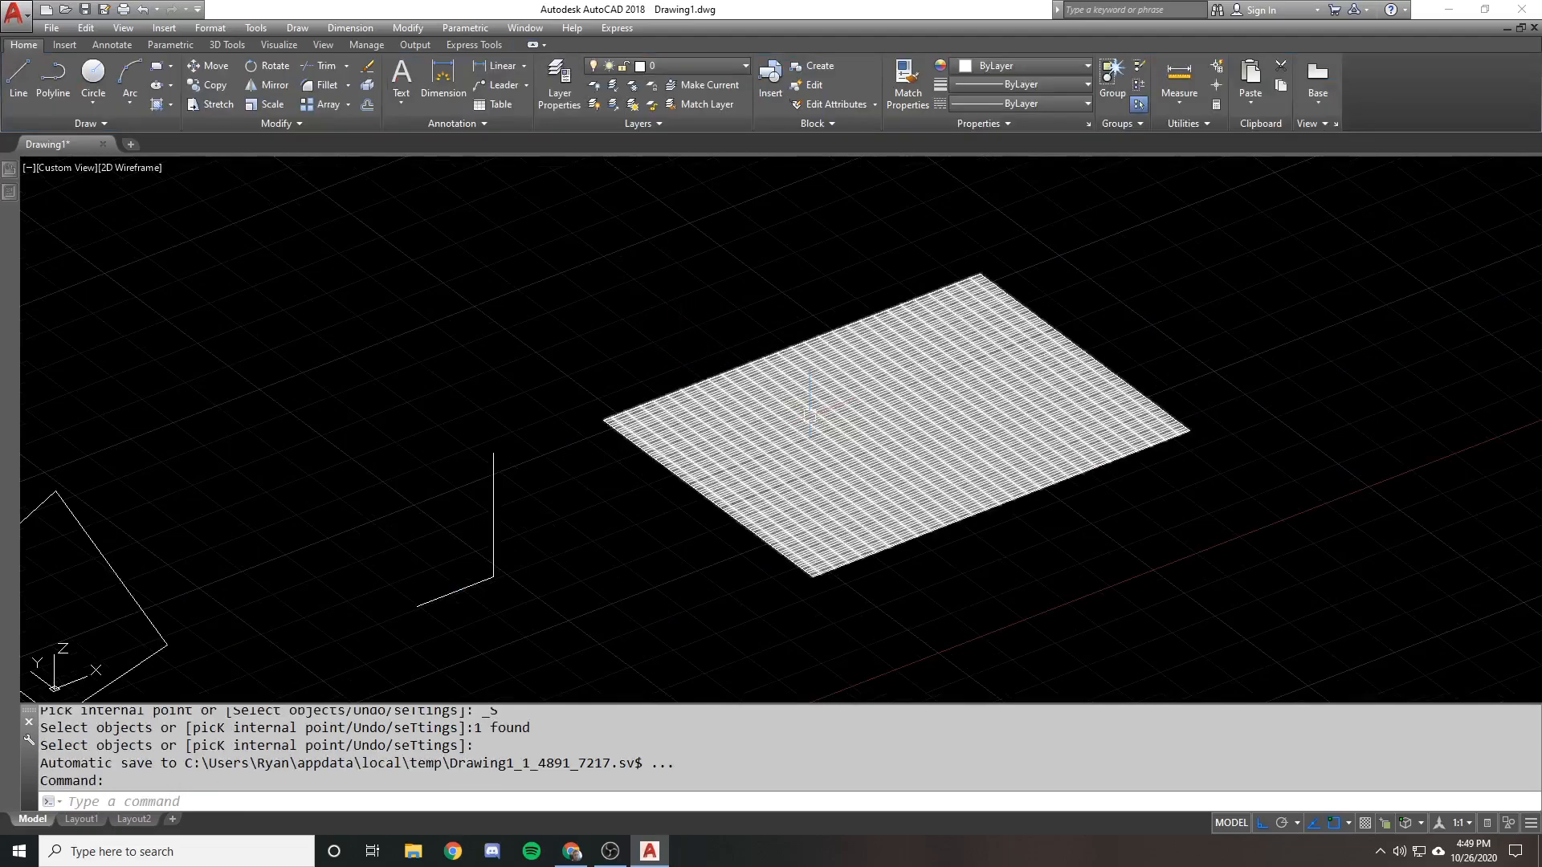
Explode the rectangle's grate hatch into separate lines
click(791, 408)
middle_drag(806, 409, 750, 376)
key(Return)
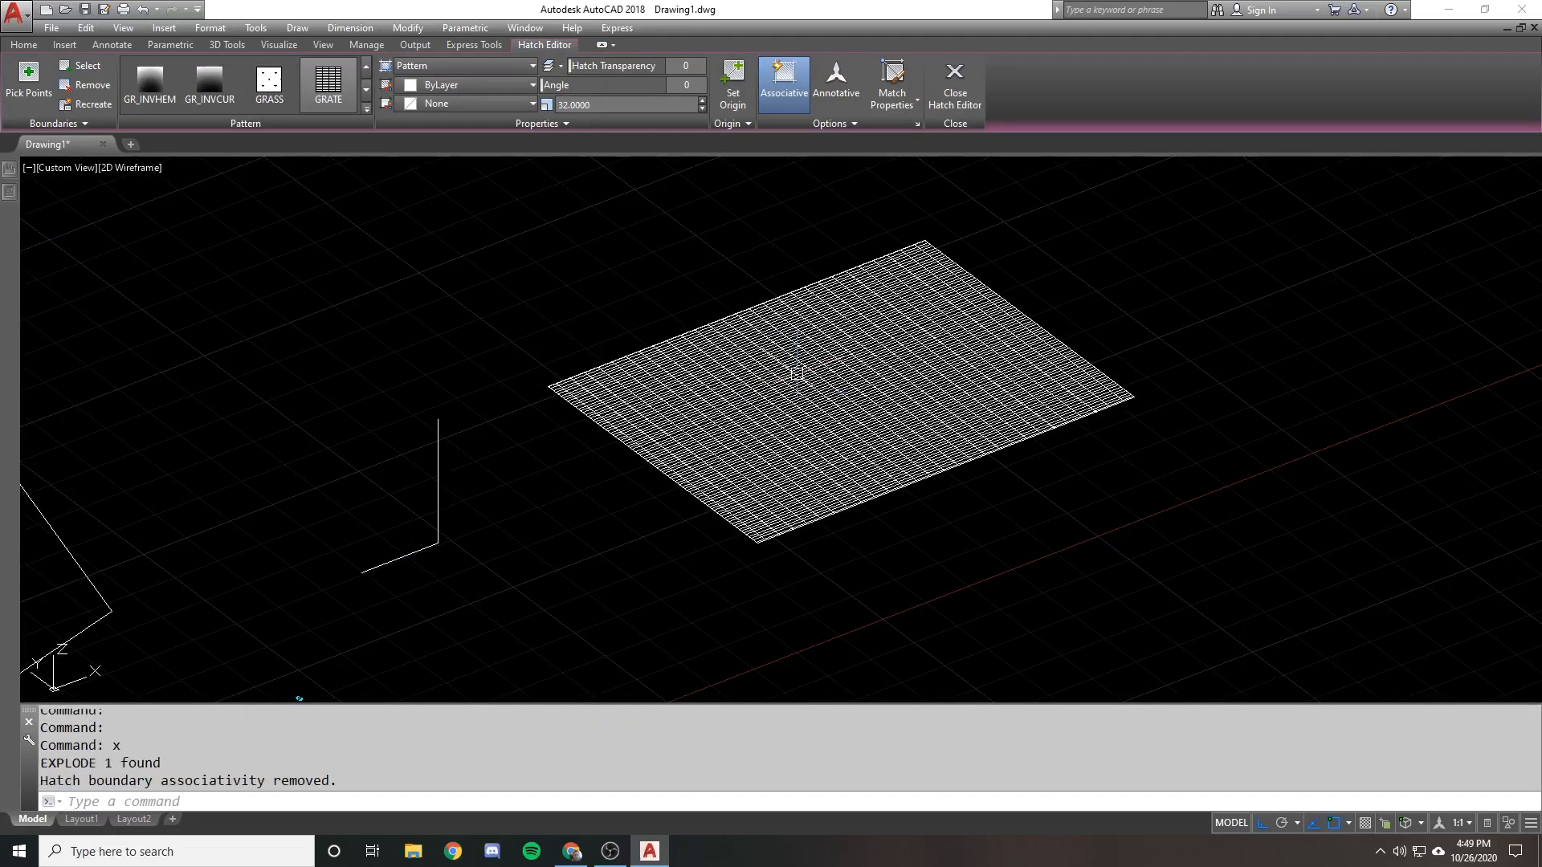
key(Escape)
Select several individual lines of the exploded grate to examine them as separate objects
scroll(665, 385, up, 4)
click(631, 381)
click(629, 359)
scroll(629, 359, down, 5)
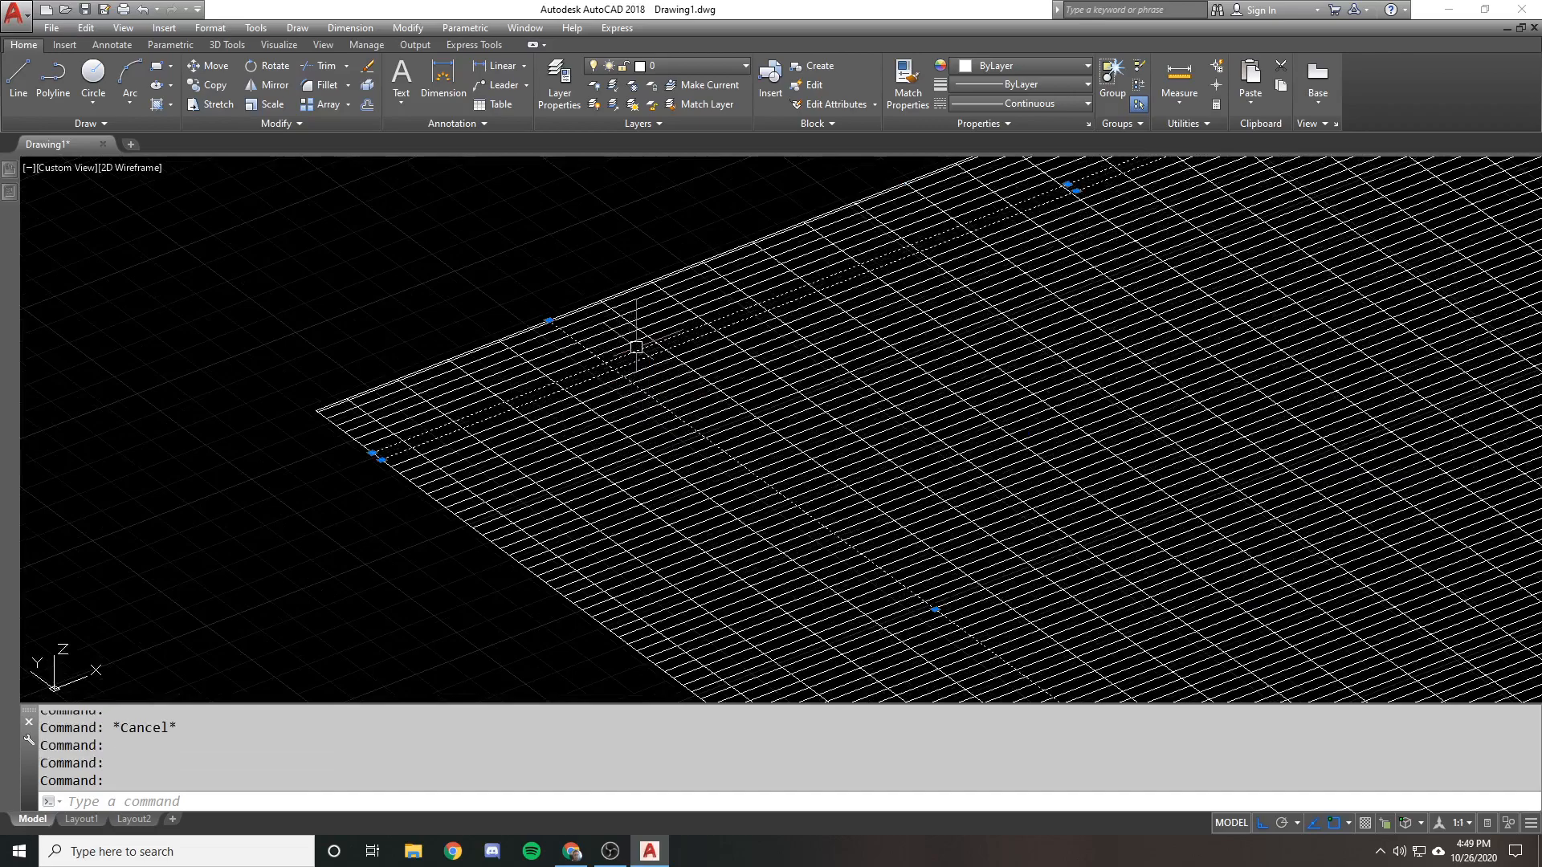
key(Escape)
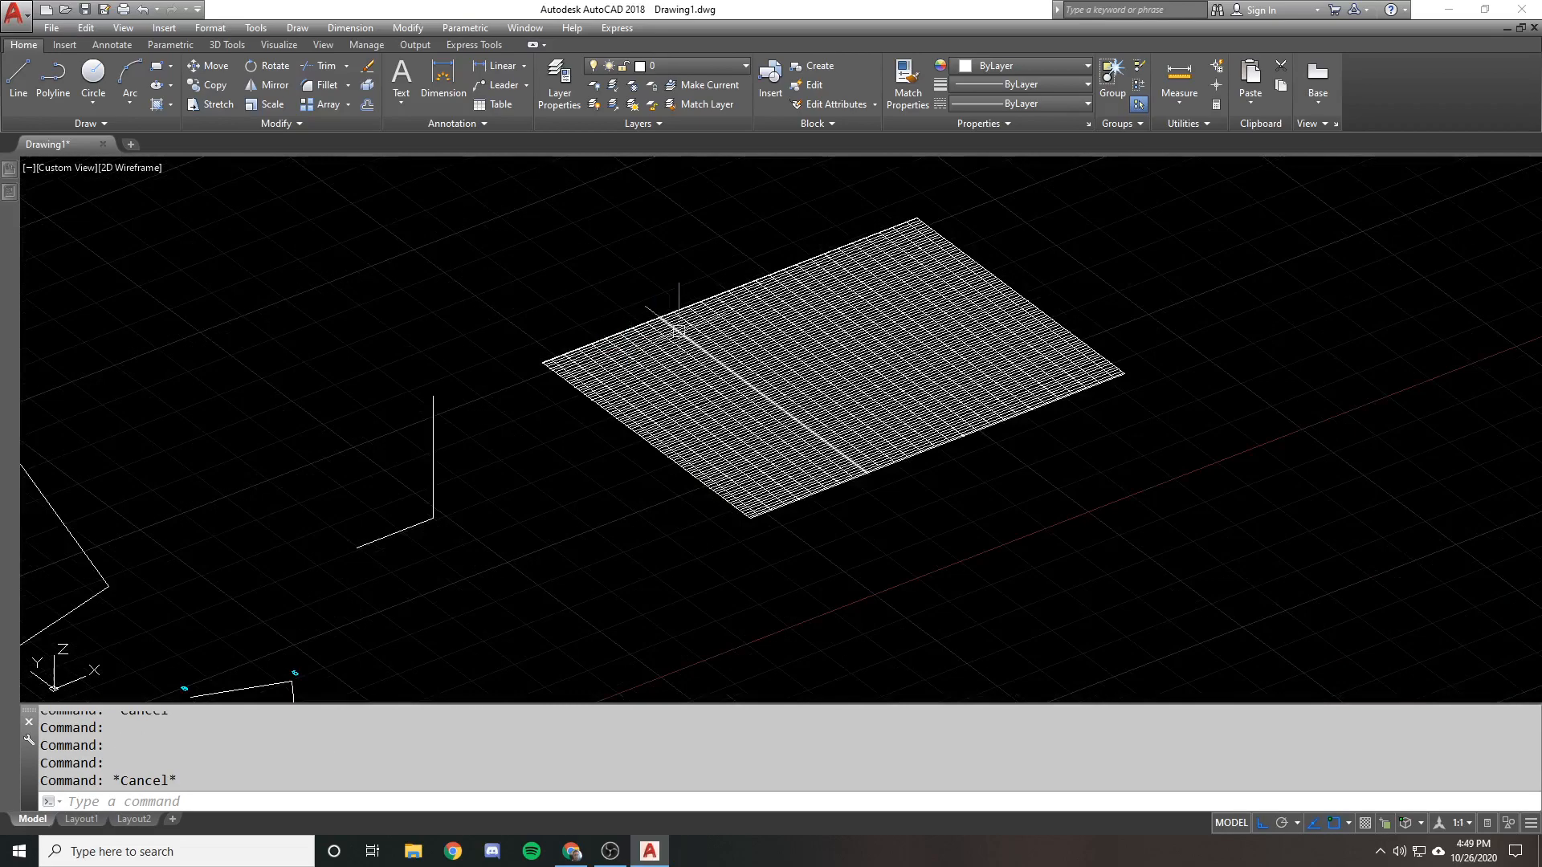
scroll(738, 482, up, 4)
click(723, 484)
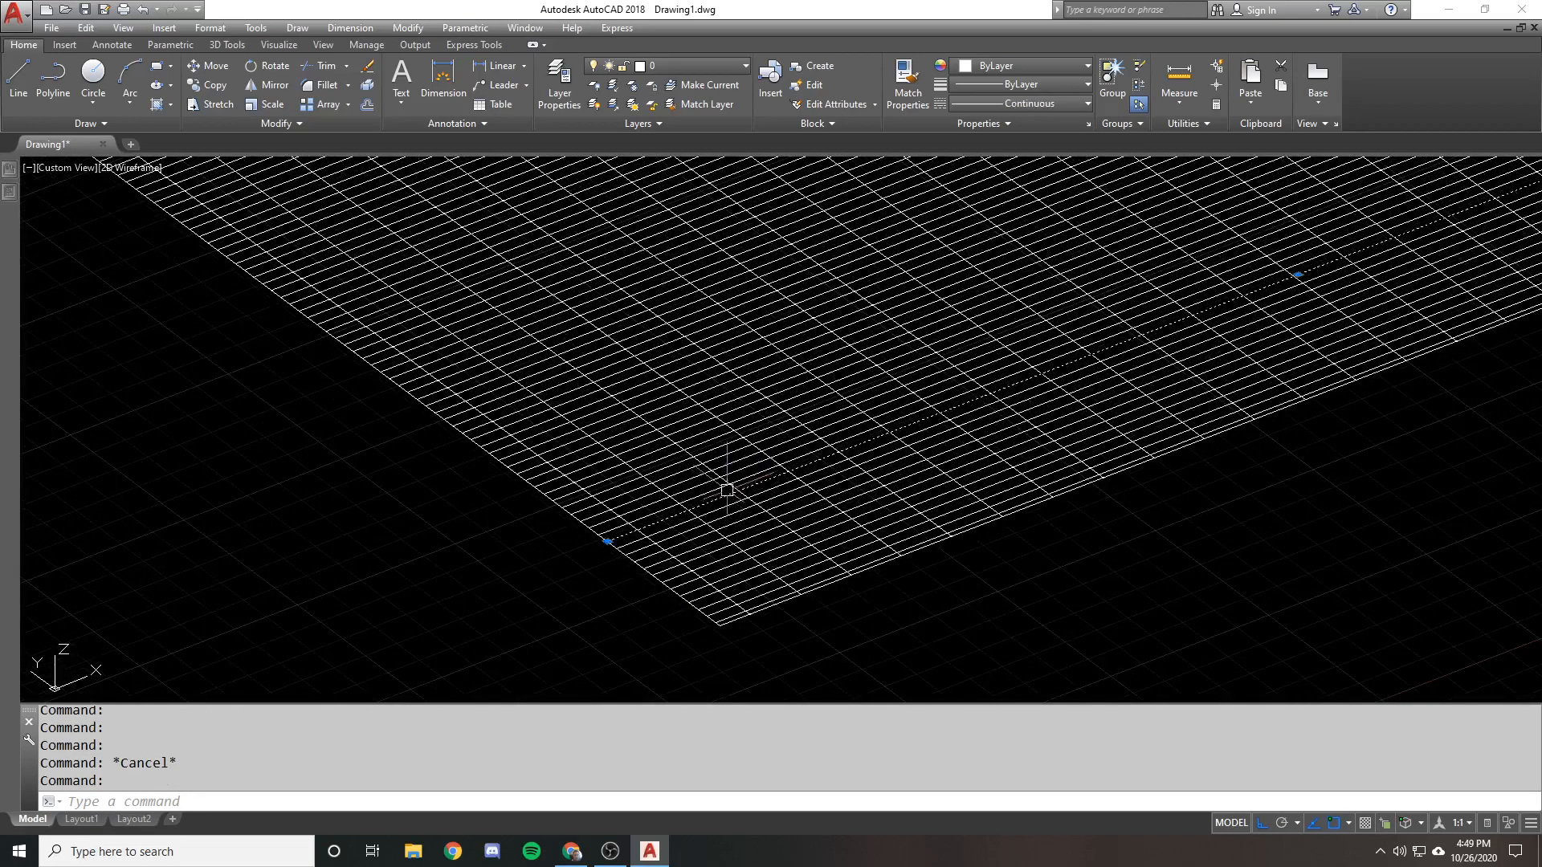
scroll(726, 482, down, 4)
scroll(749, 472, up, 1)
key(Escape)
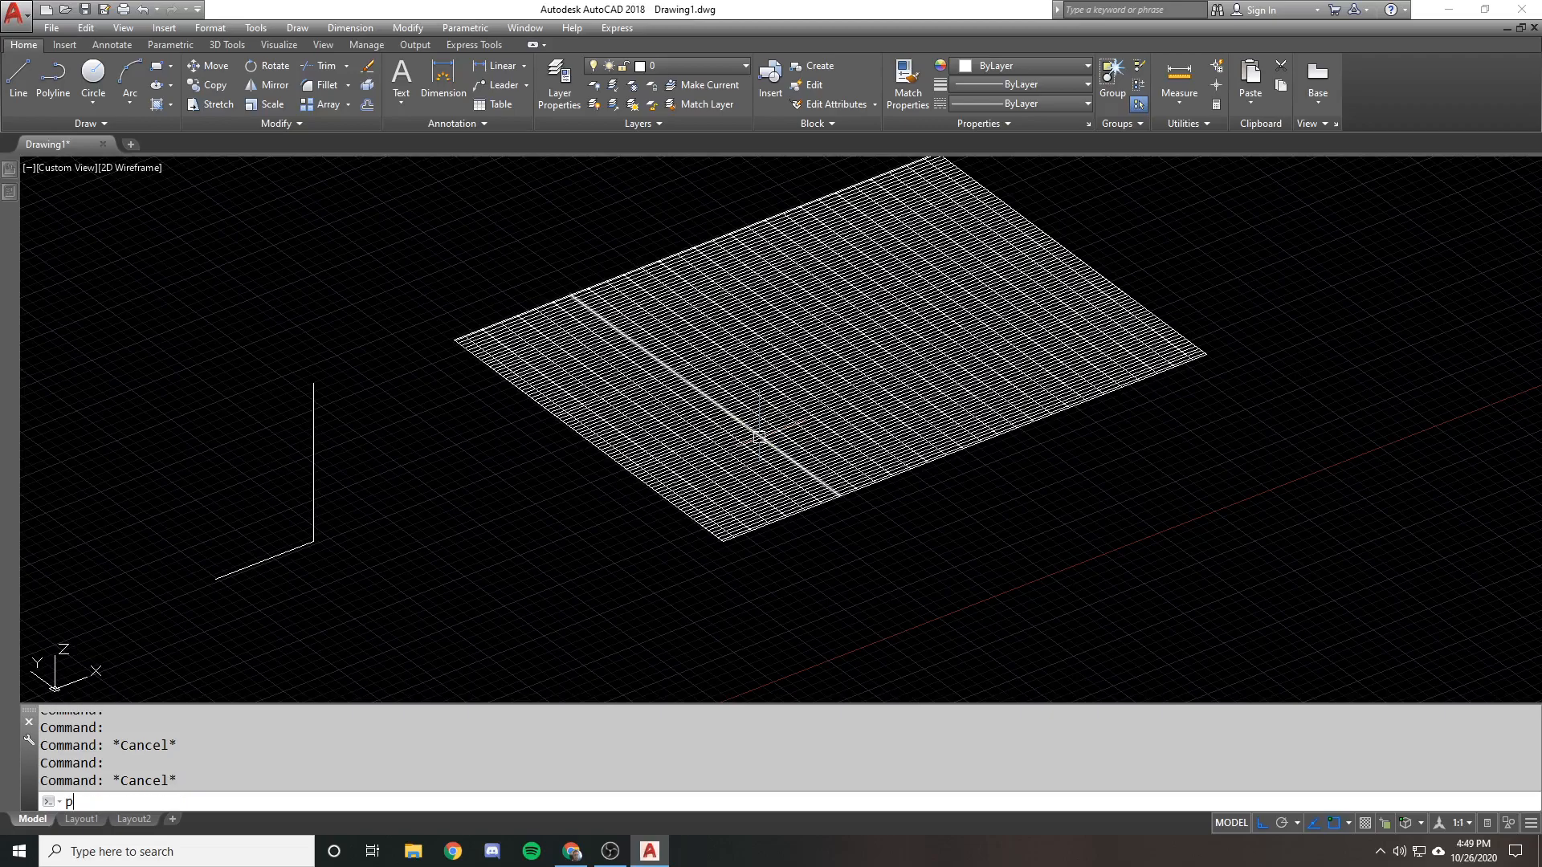
text(pedit)
key(Return)
scroll(787, 437, down, 1)
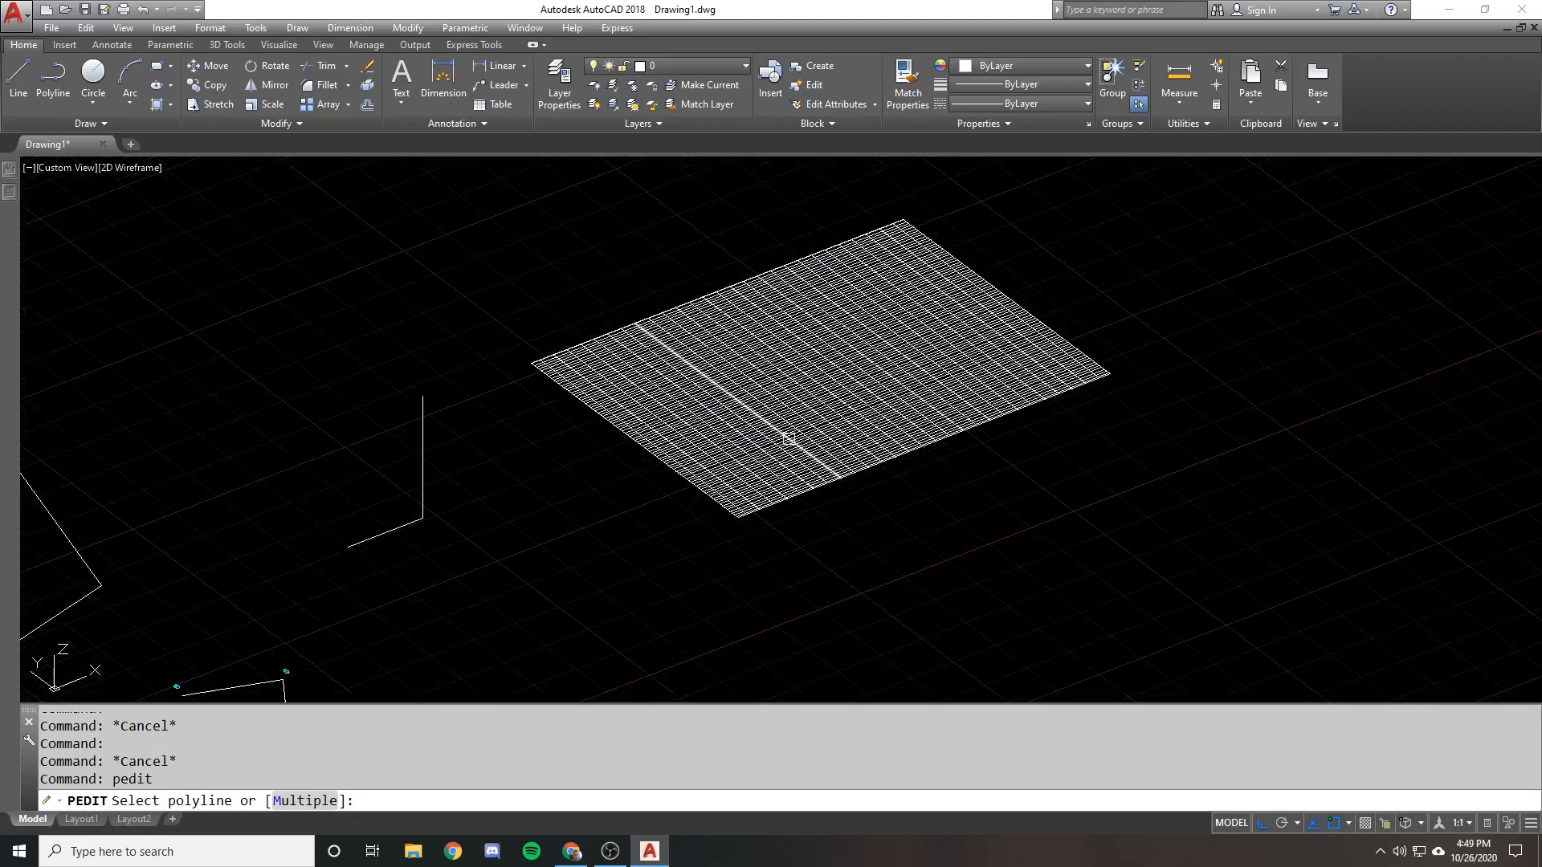
click(303, 799)
click(1155, 516)
key(Escape)
key(Escape)
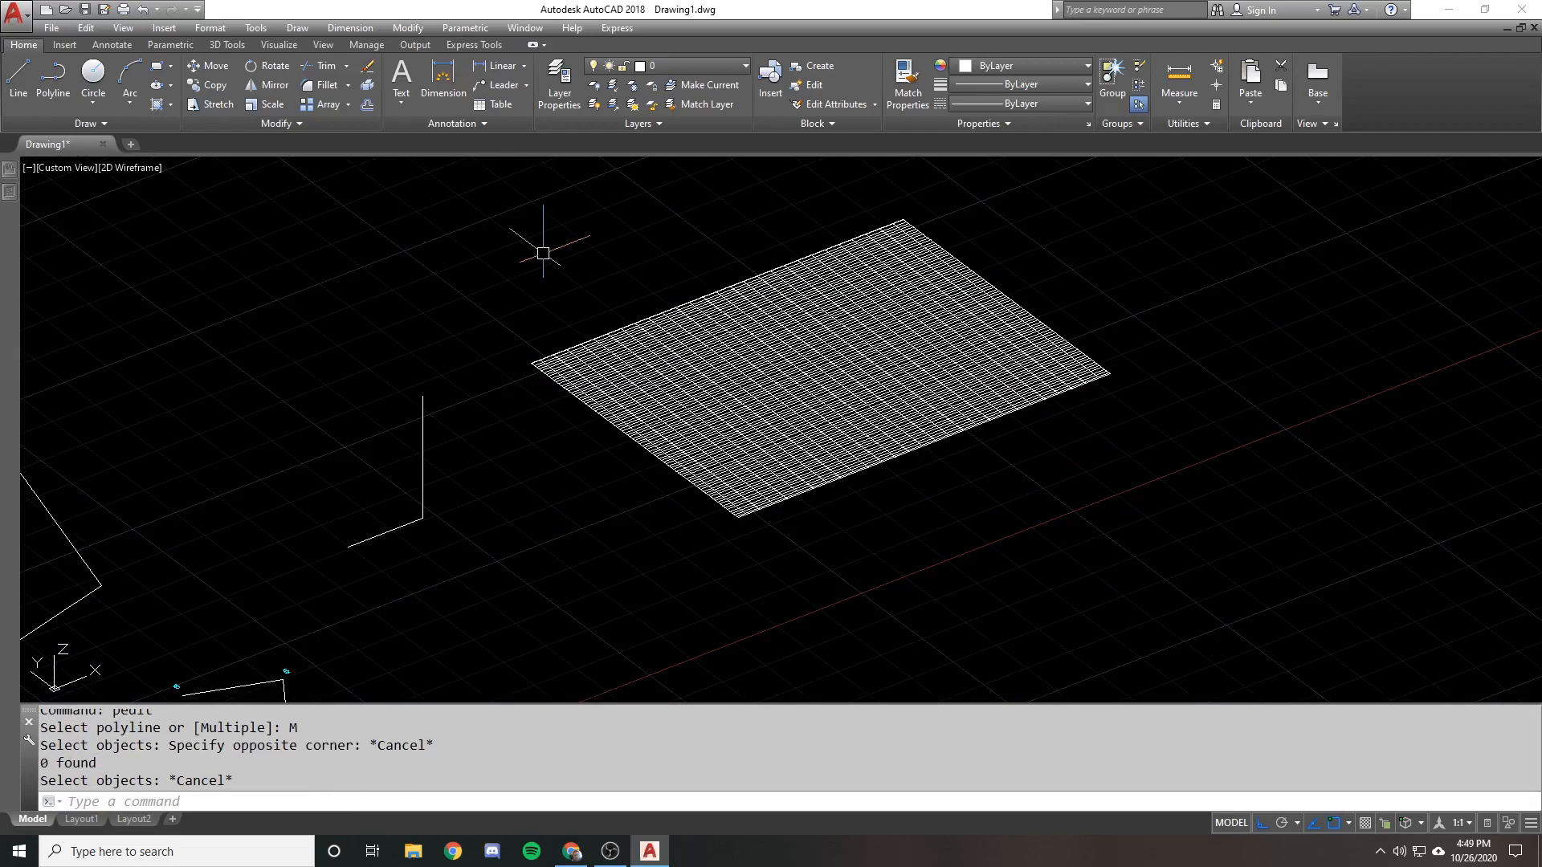
Run MPEDIT on the rectangle and all exploded grate lines, converting the lines to polylines
text(mpedit)
key(Return)
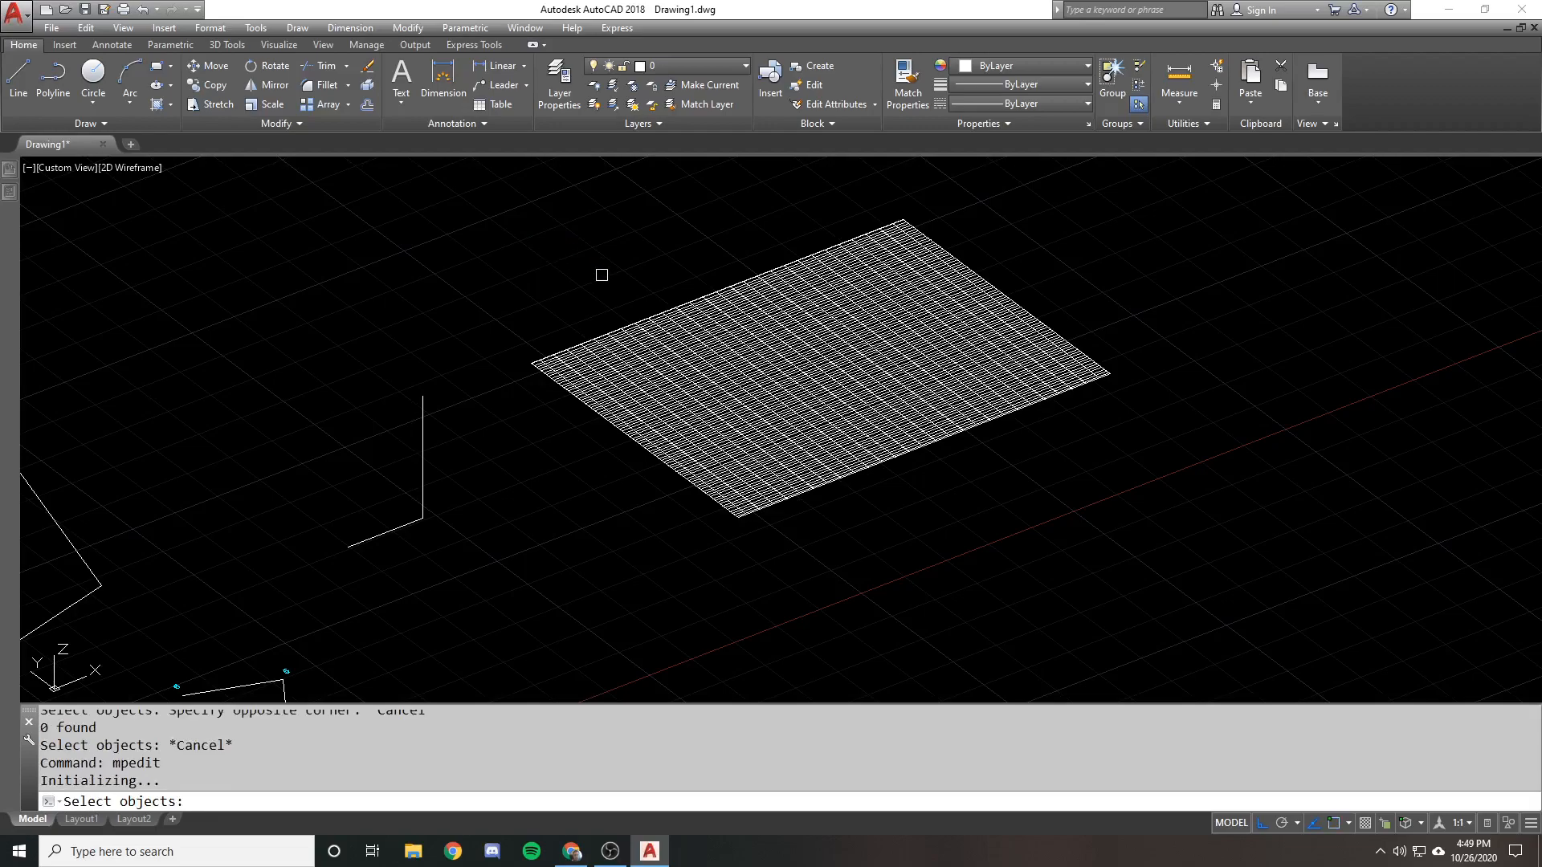
click(1153, 558)
click(507, 177)
key(Return)
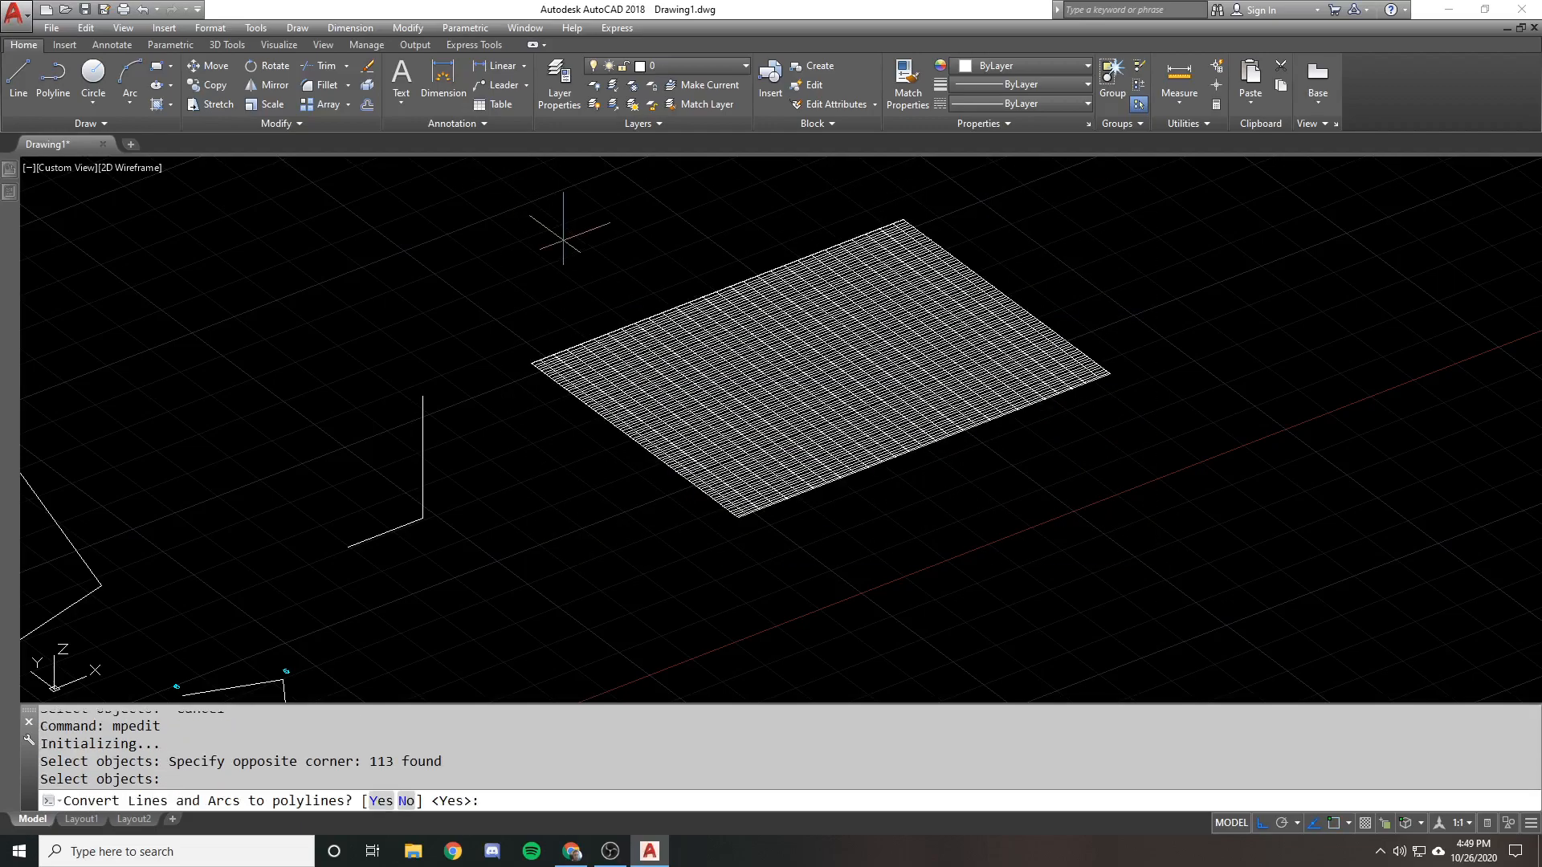
click(380, 801)
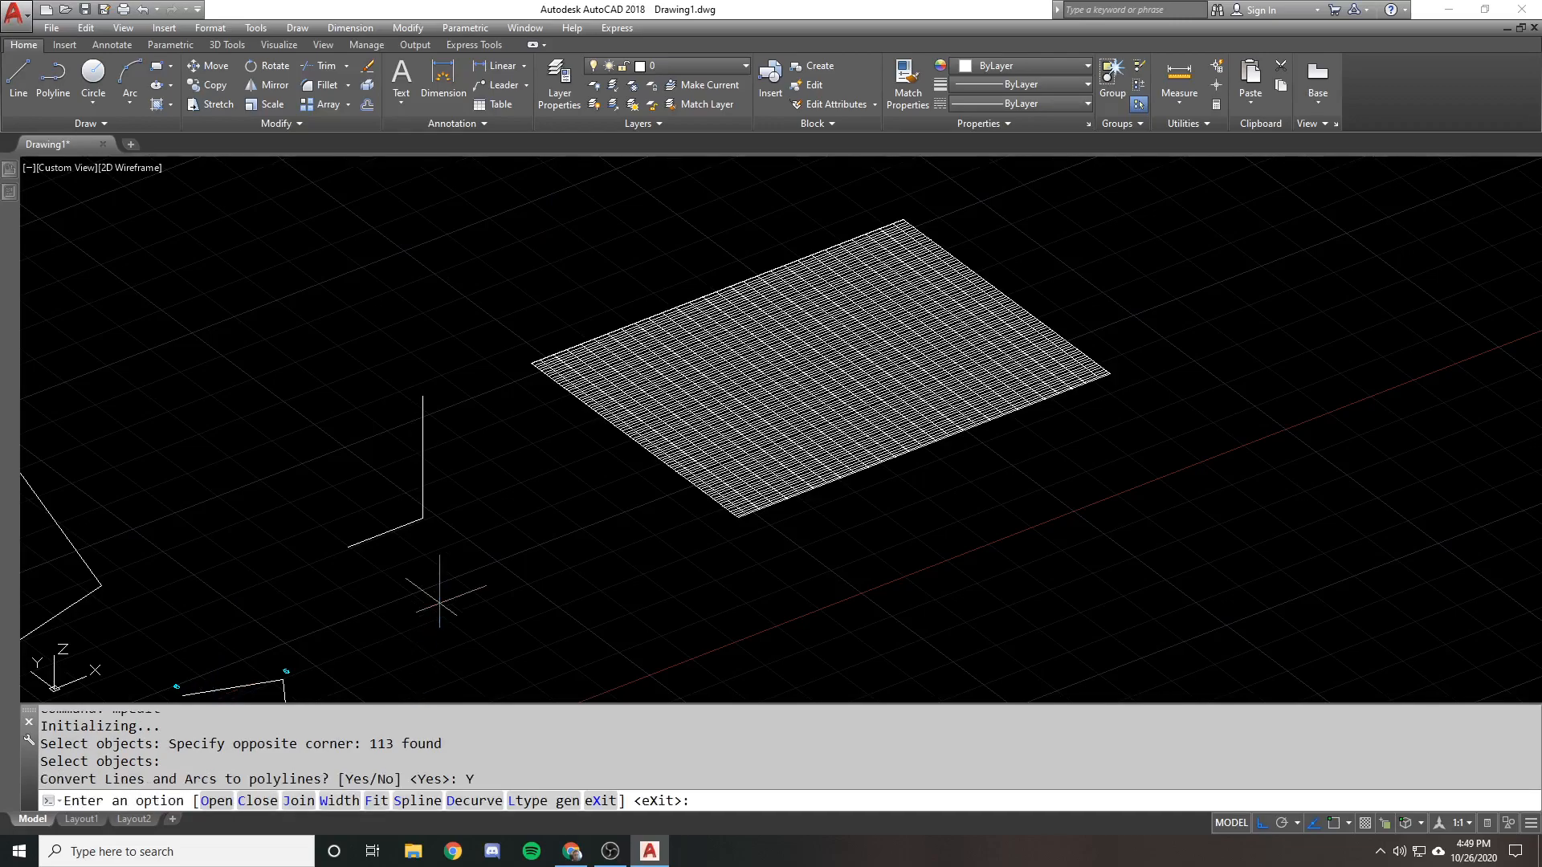
Set the width of all grate polyline segments to 3/16 and finish the polyline edit
click(347, 800)
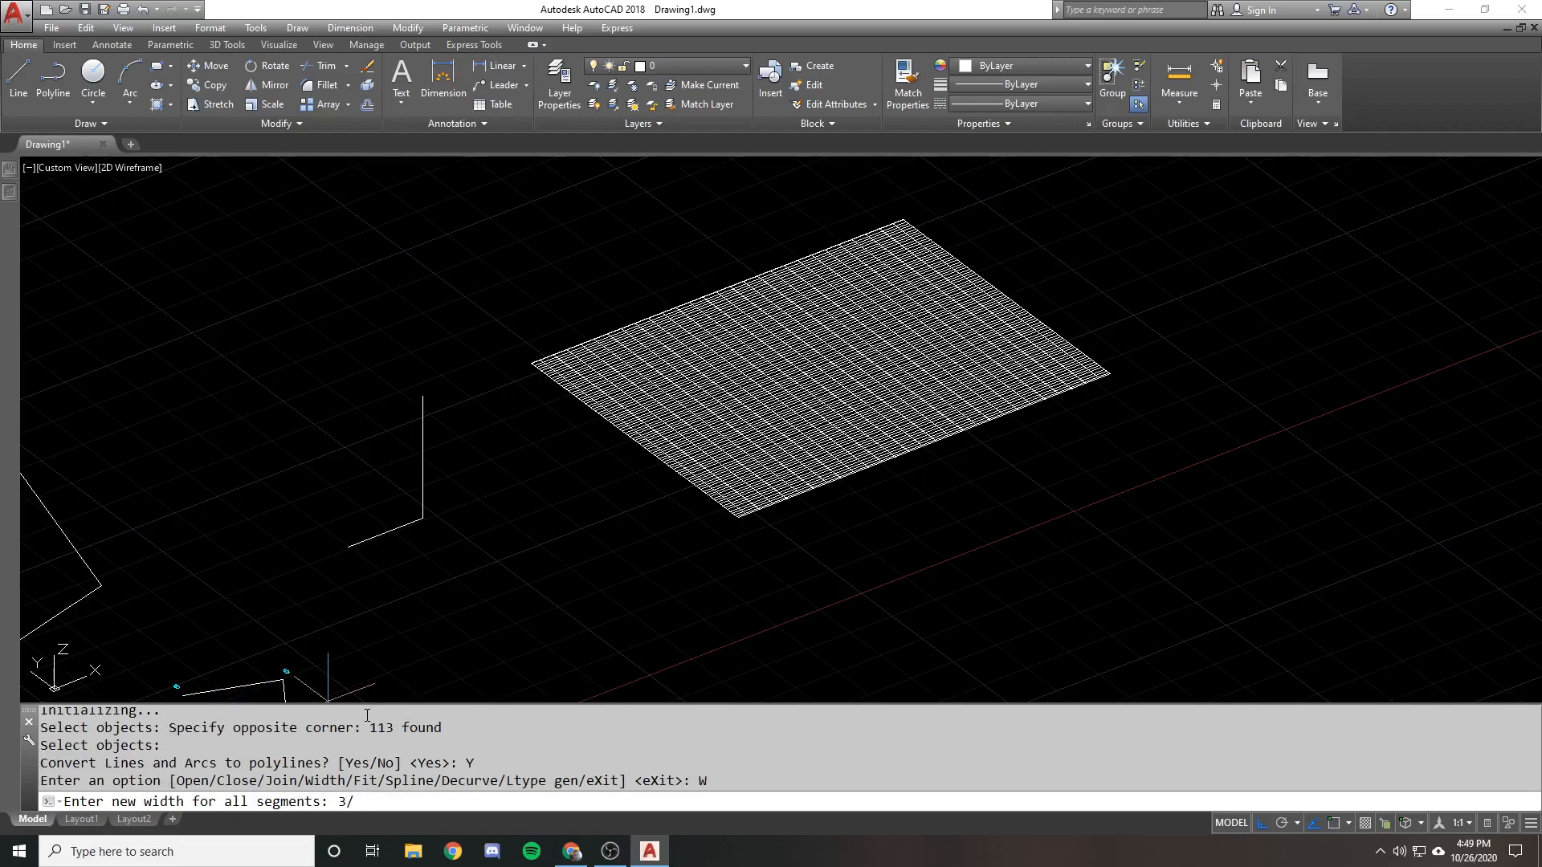
text(3/16)
key(Return)
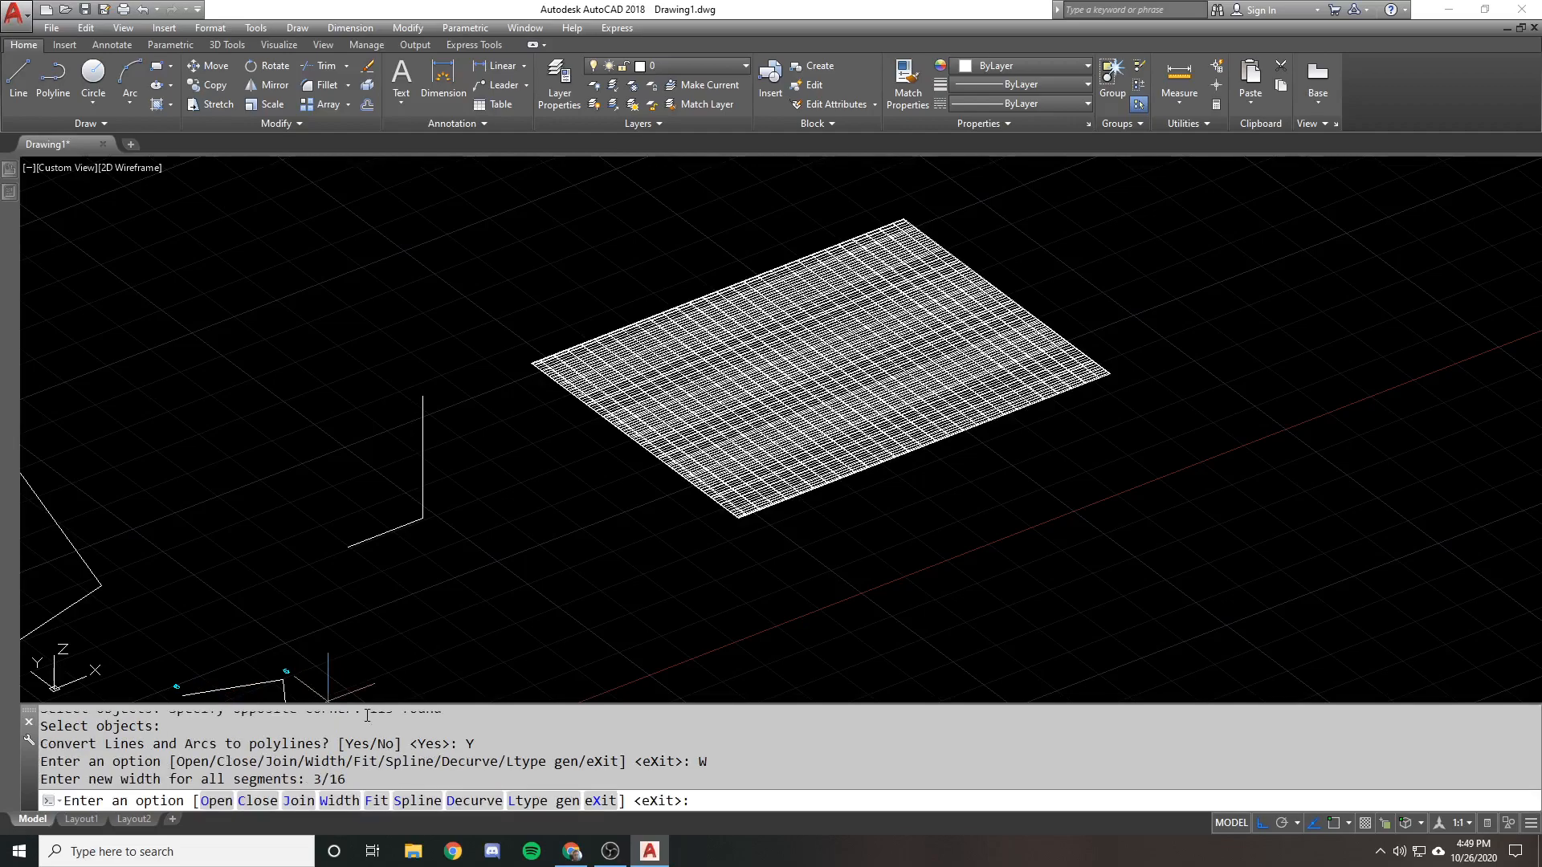
key(Return)
Examine the widened grate polylines up close, from the Top view and from an angle
scroll(563, 356, up, 5)
scroll(563, 357, up, 5)
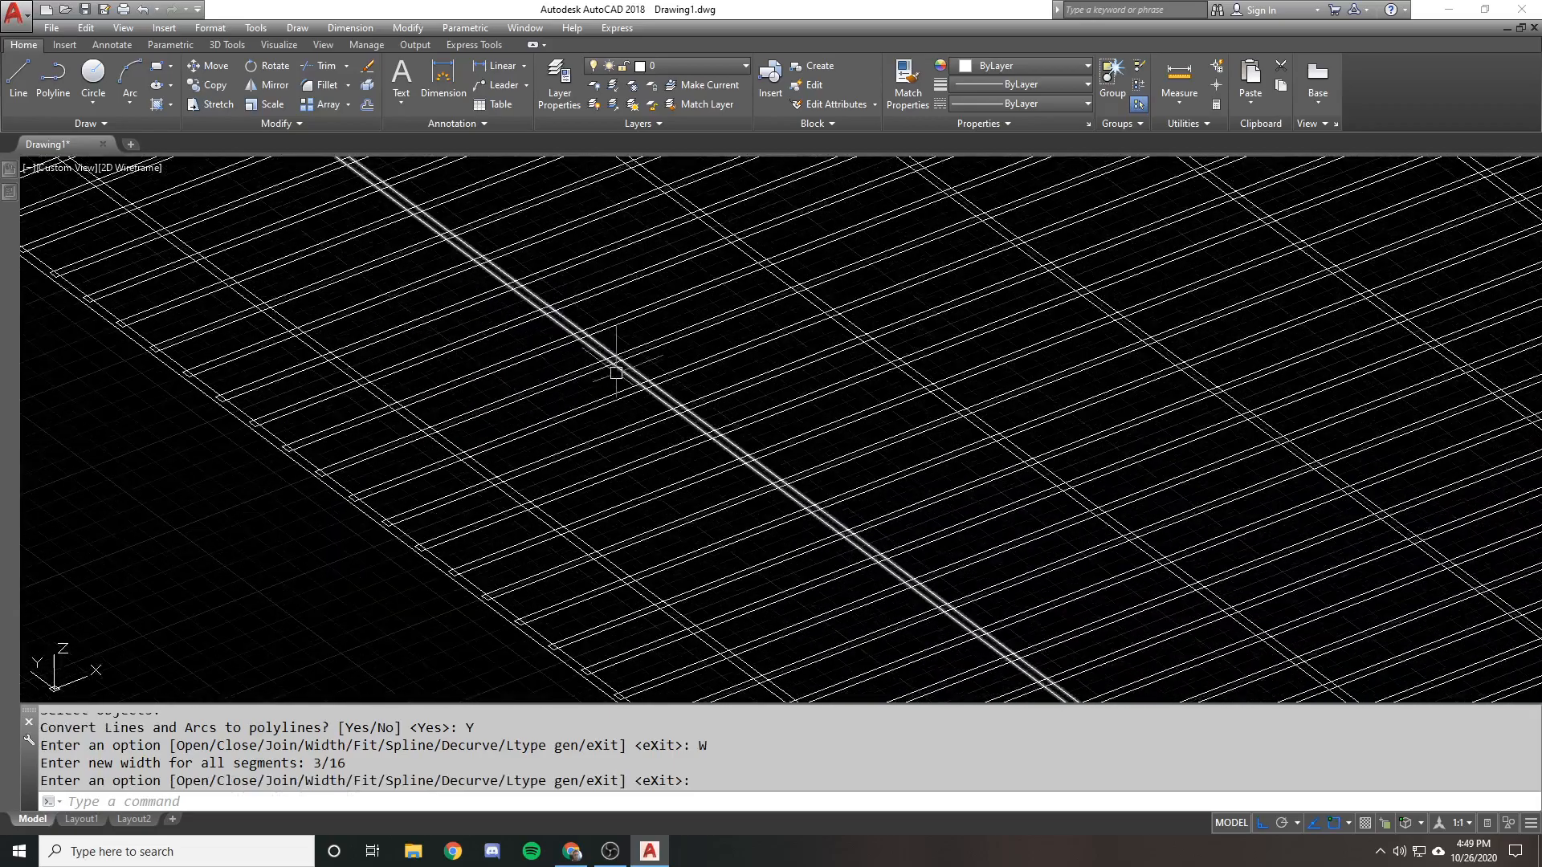
click(665, 364)
key(Escape)
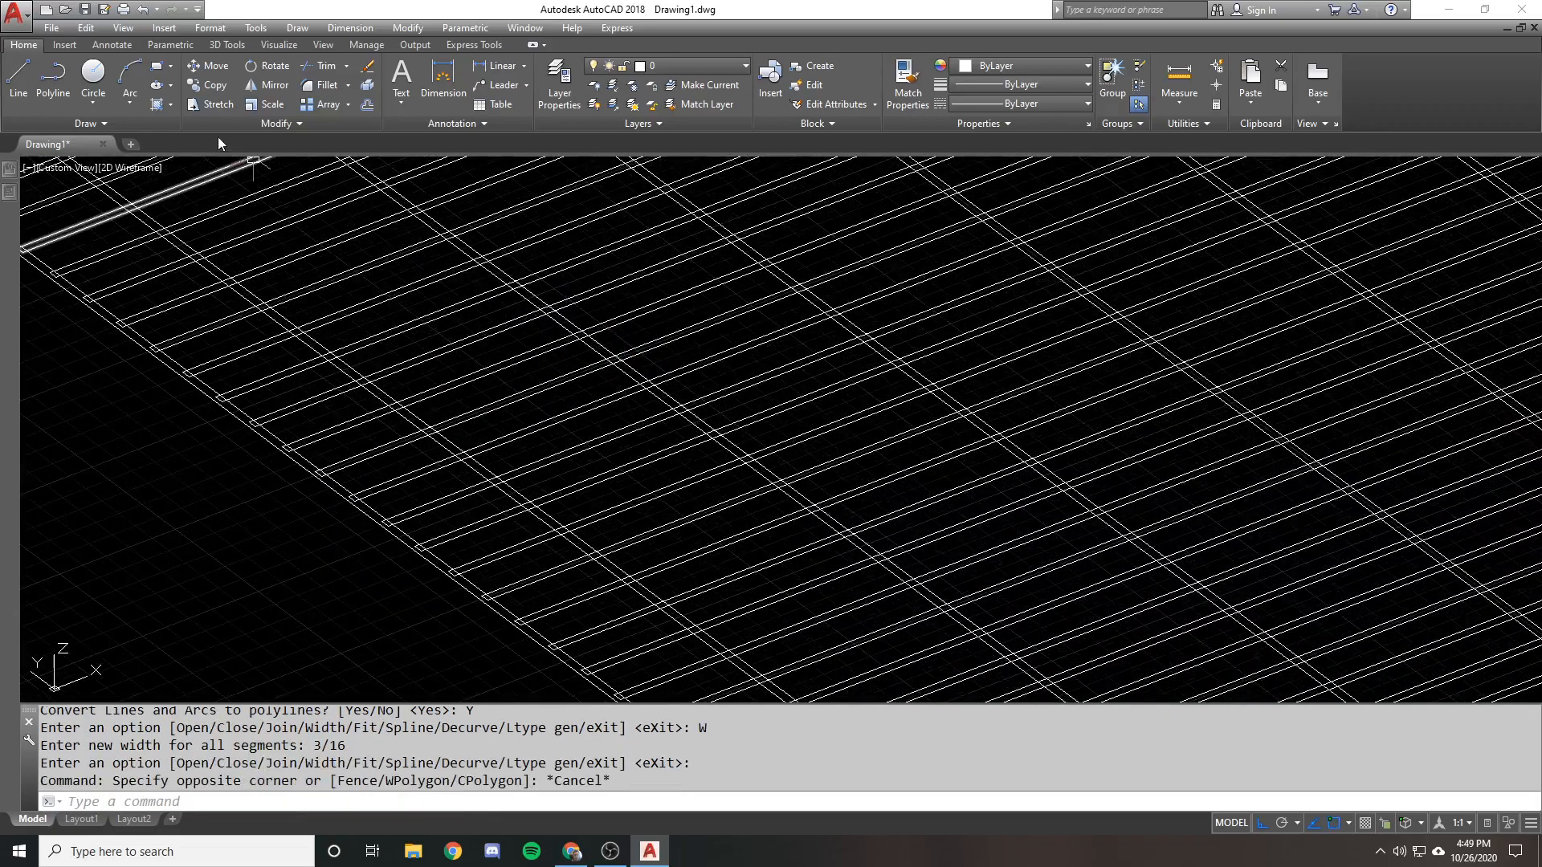
click(64, 168)
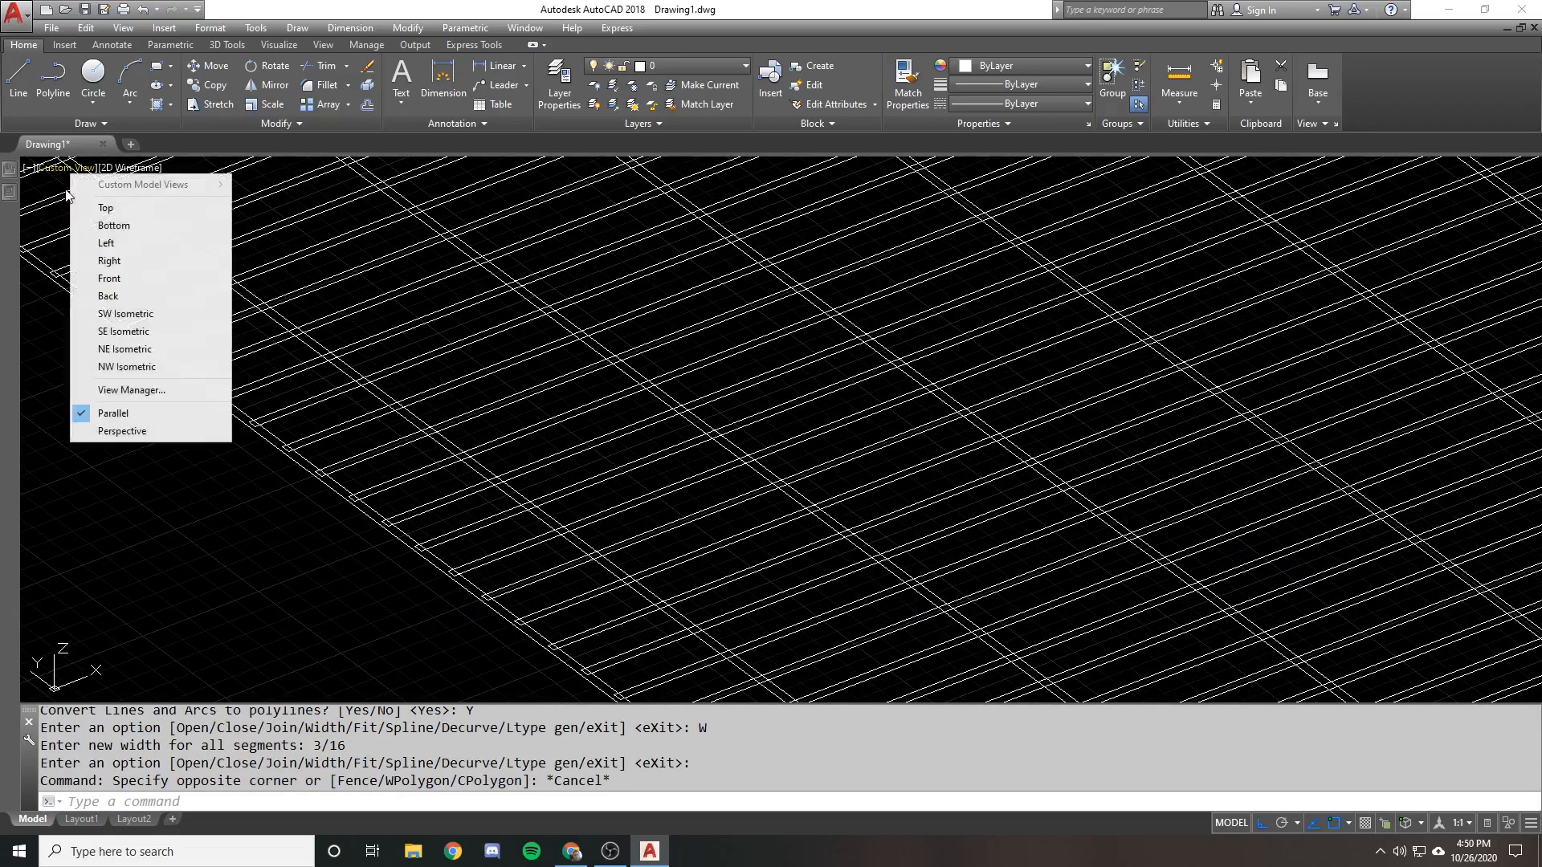
click(104, 210)
scroll(947, 451, up, 3)
shift+middle_drag(932, 470, 984, 413)
scroll(737, 582, up, 5)
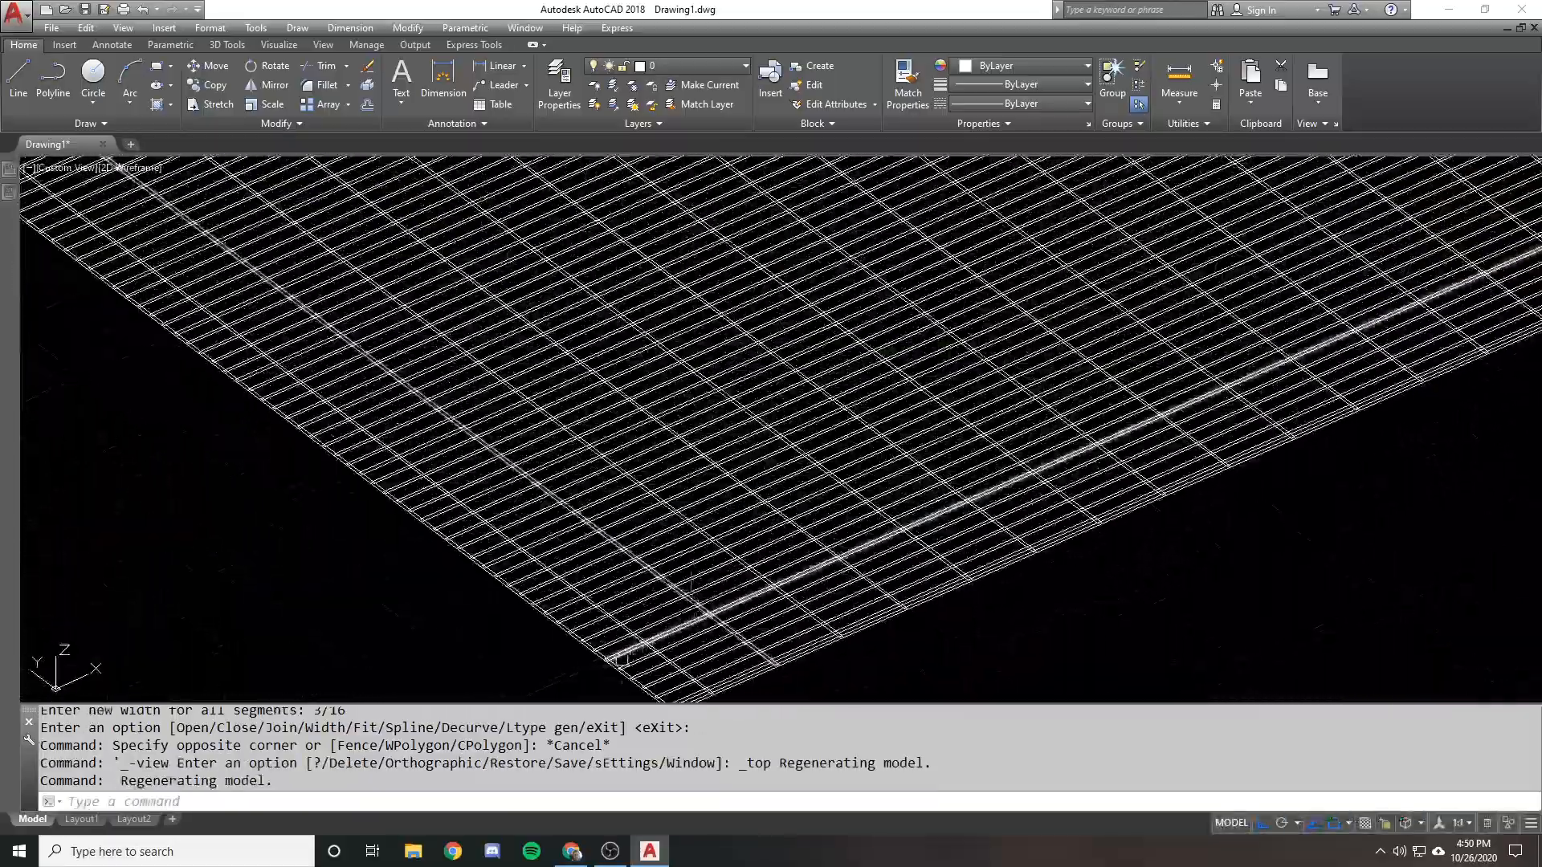
scroll(737, 581, down, 6)
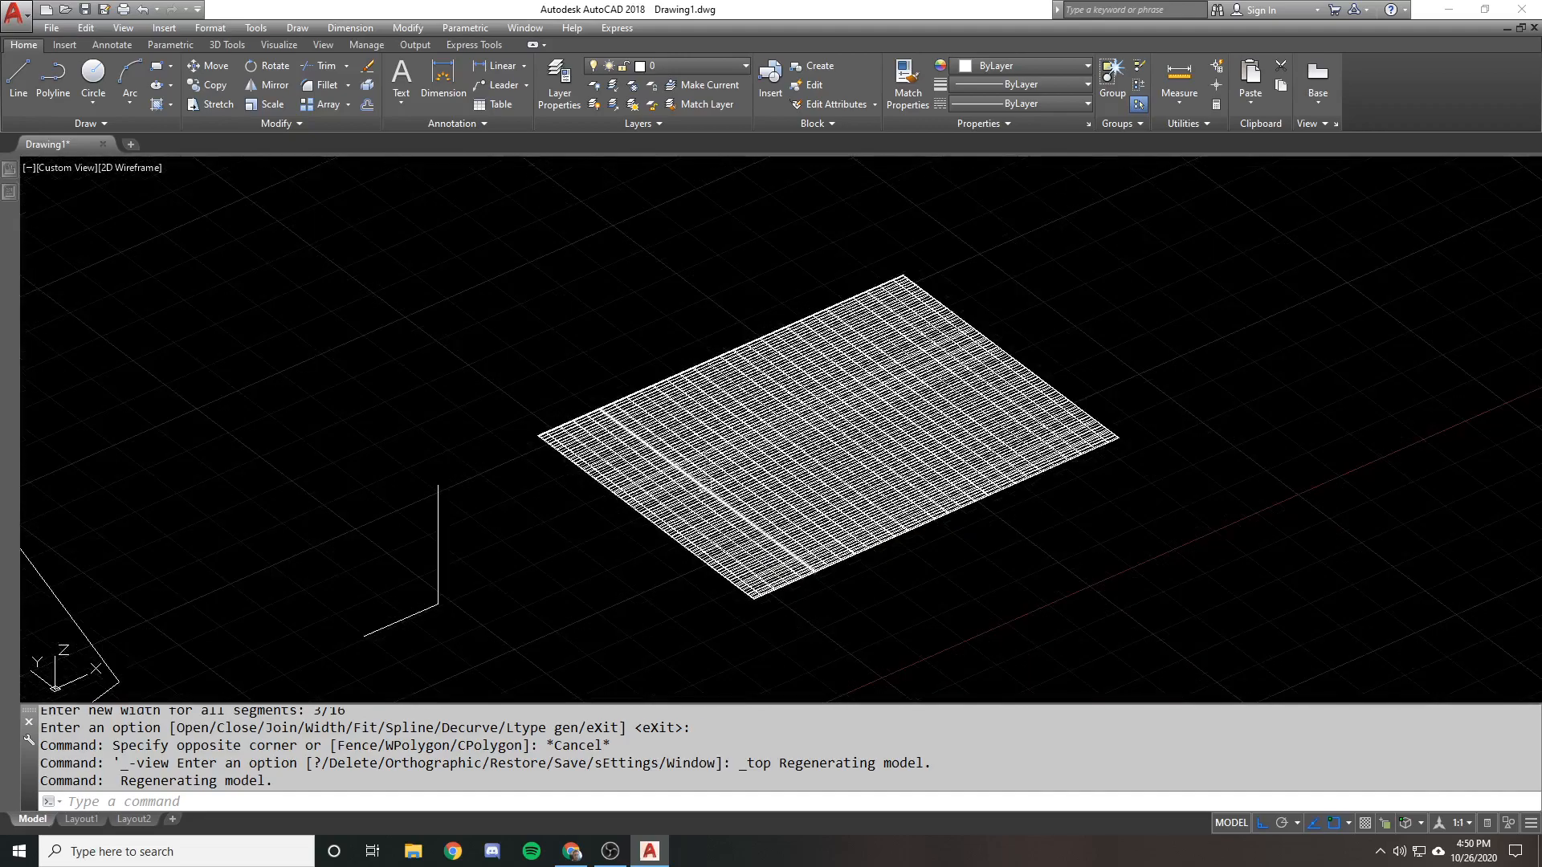
Select all the grate polylines and set their thickness to 1"
click(1157, 609)
click(715, 349)
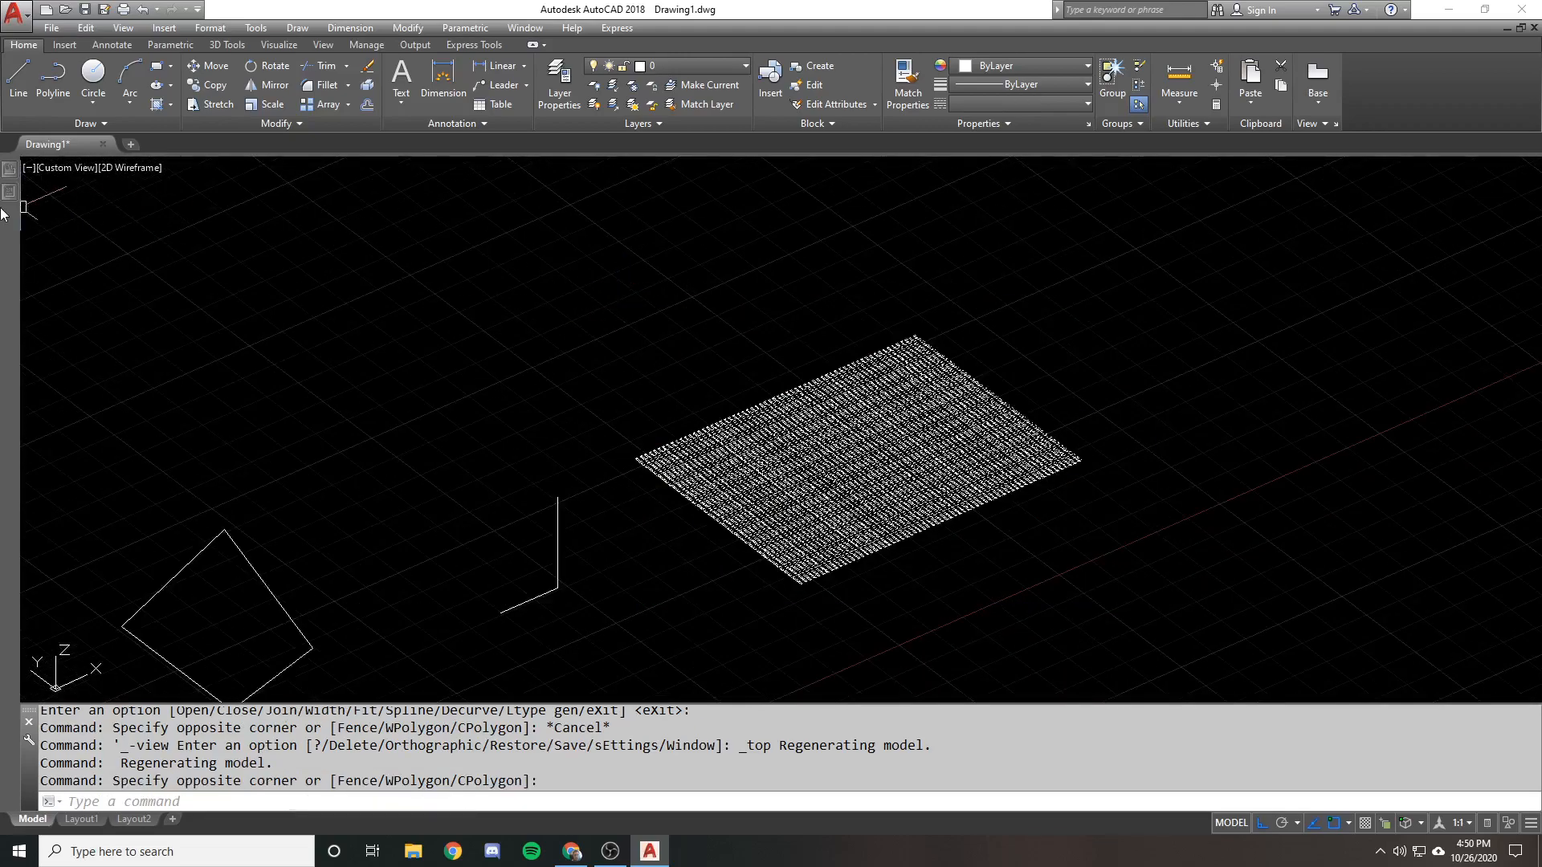
mouse_move(9, 196)
click(283, 337)
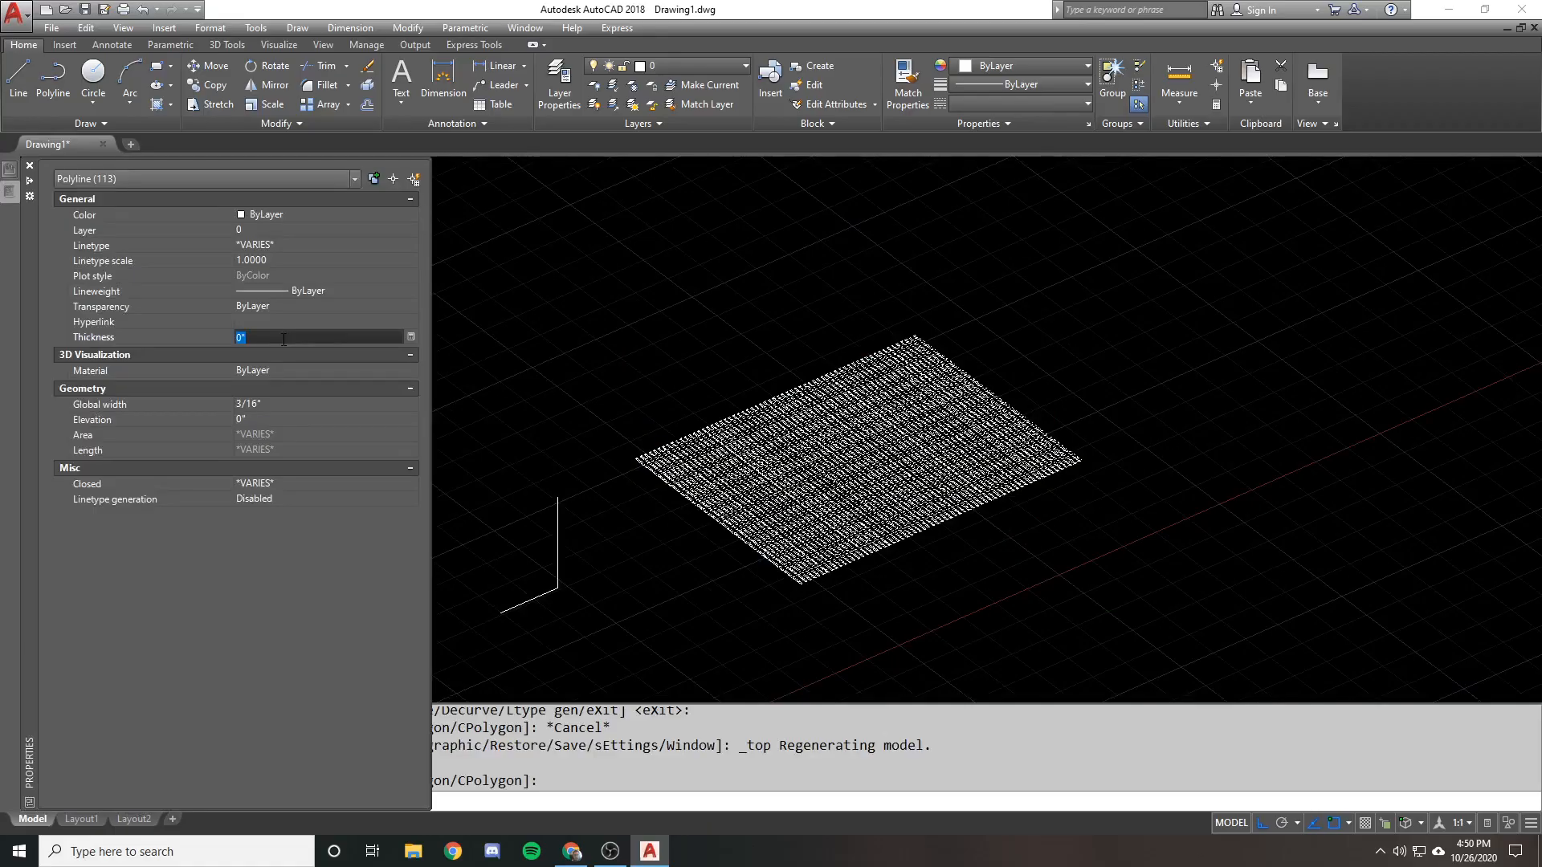
text(1)
key(Return)
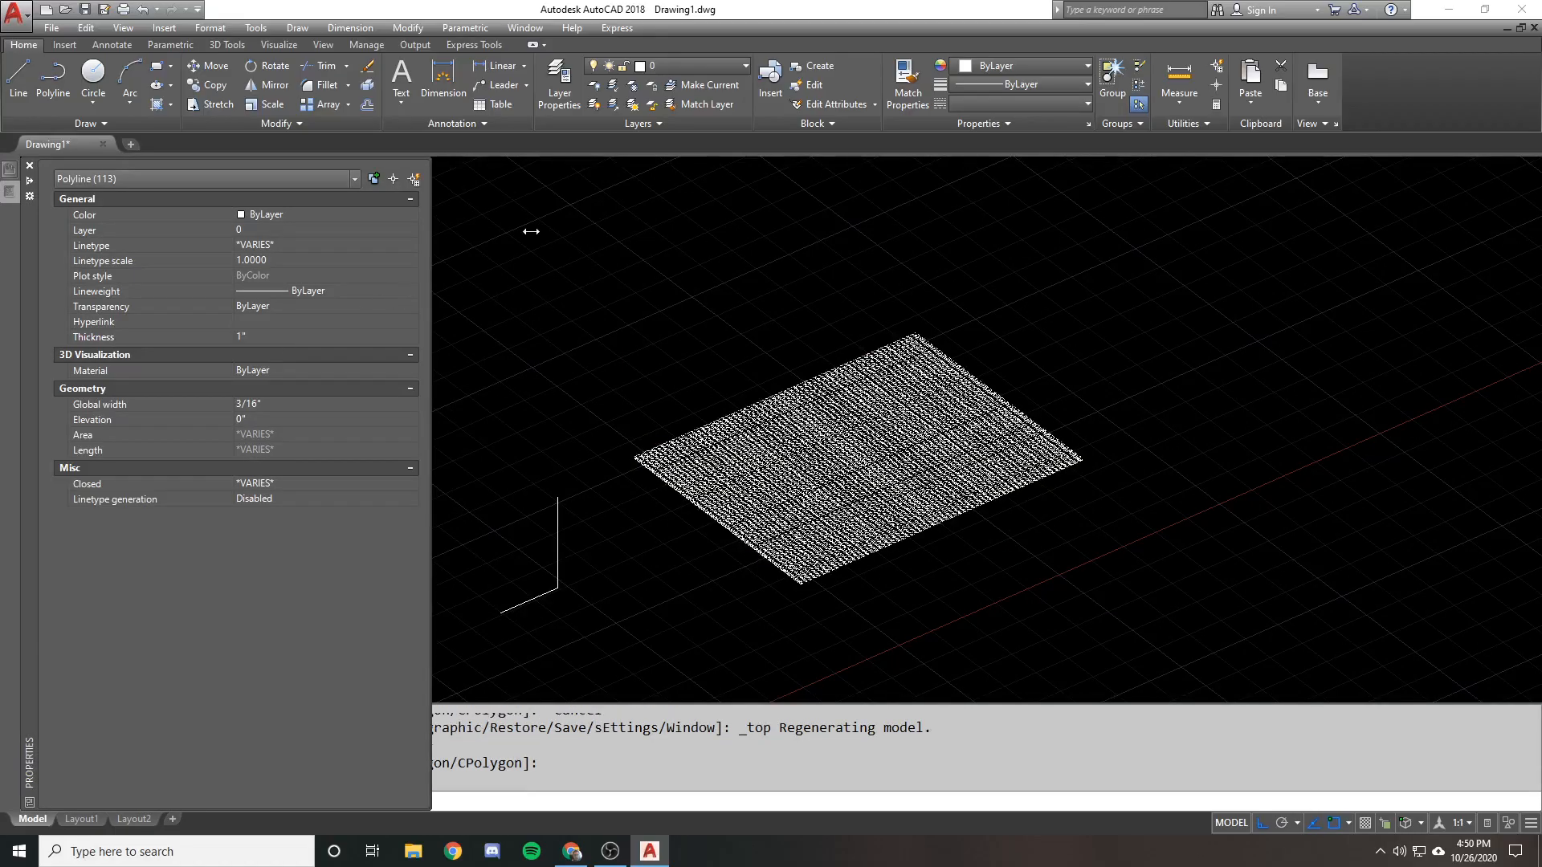
Deselect the grate, apply the Realistic visual style and orbit in close to its corner bars
middle_drag(750, 491, 713, 348)
scroll(713, 348, up, 3)
key(Escape)
scroll(713, 349, up, 2)
scroll(648, 291, down, 1)
middle_drag(648, 291, 532, 364)
click(118, 170)
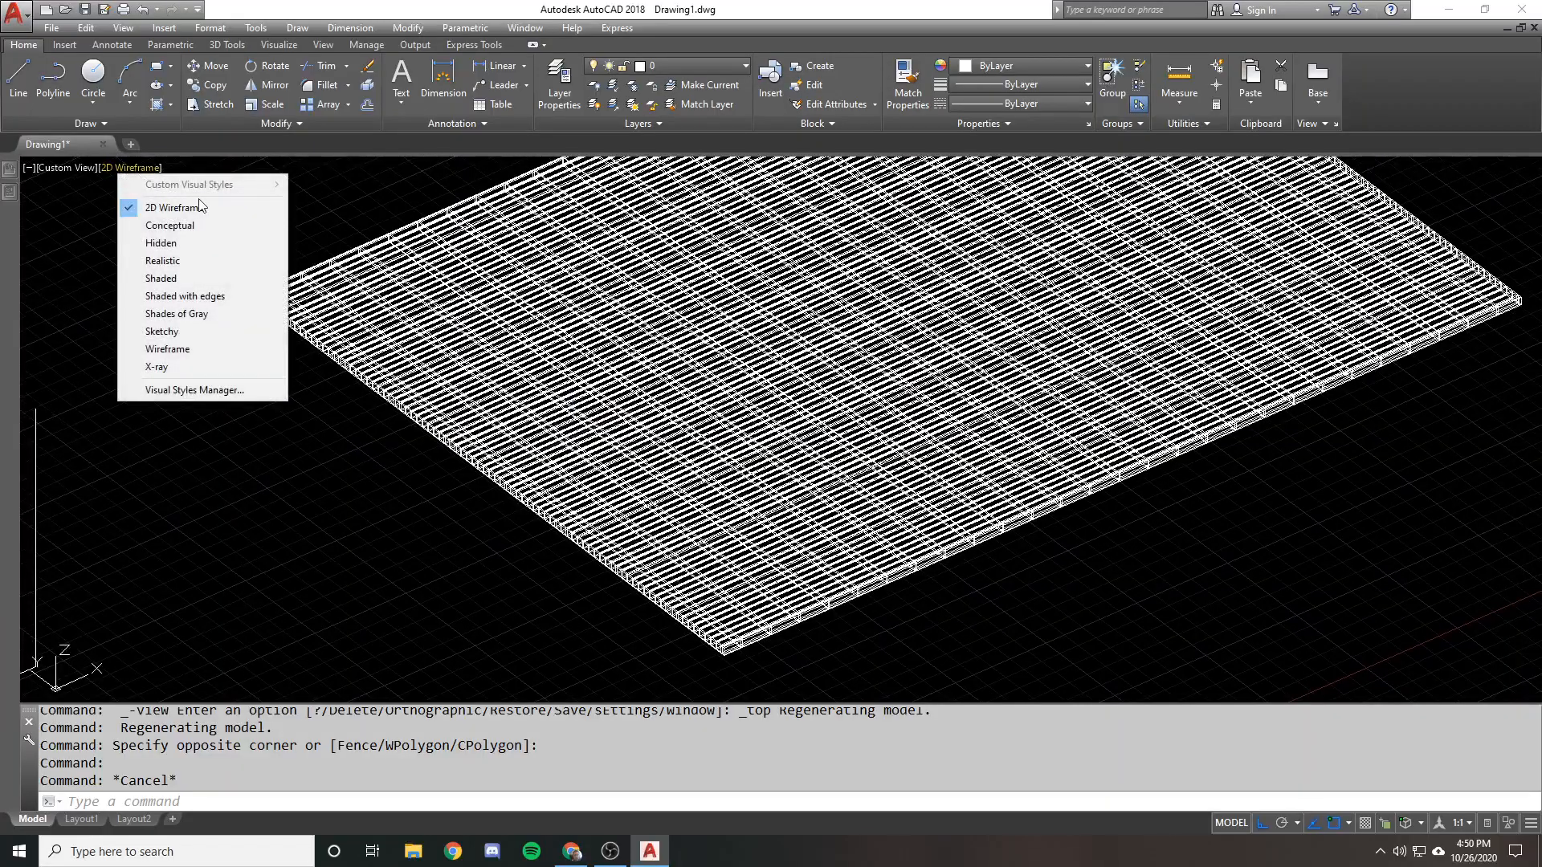
click(161, 259)
mouse_move(206, 248)
shift+middle_down()
mouse_move(838, 500)
mouse_move(774, 592)
mouse_move(857, 479)
shift+middle_up()
scroll(575, 359, up, 5)
mouse_move(575, 359)
shift+middle_down()
mouse_move(361, 347)
mouse_move(590, 351)
shift+middle_up()
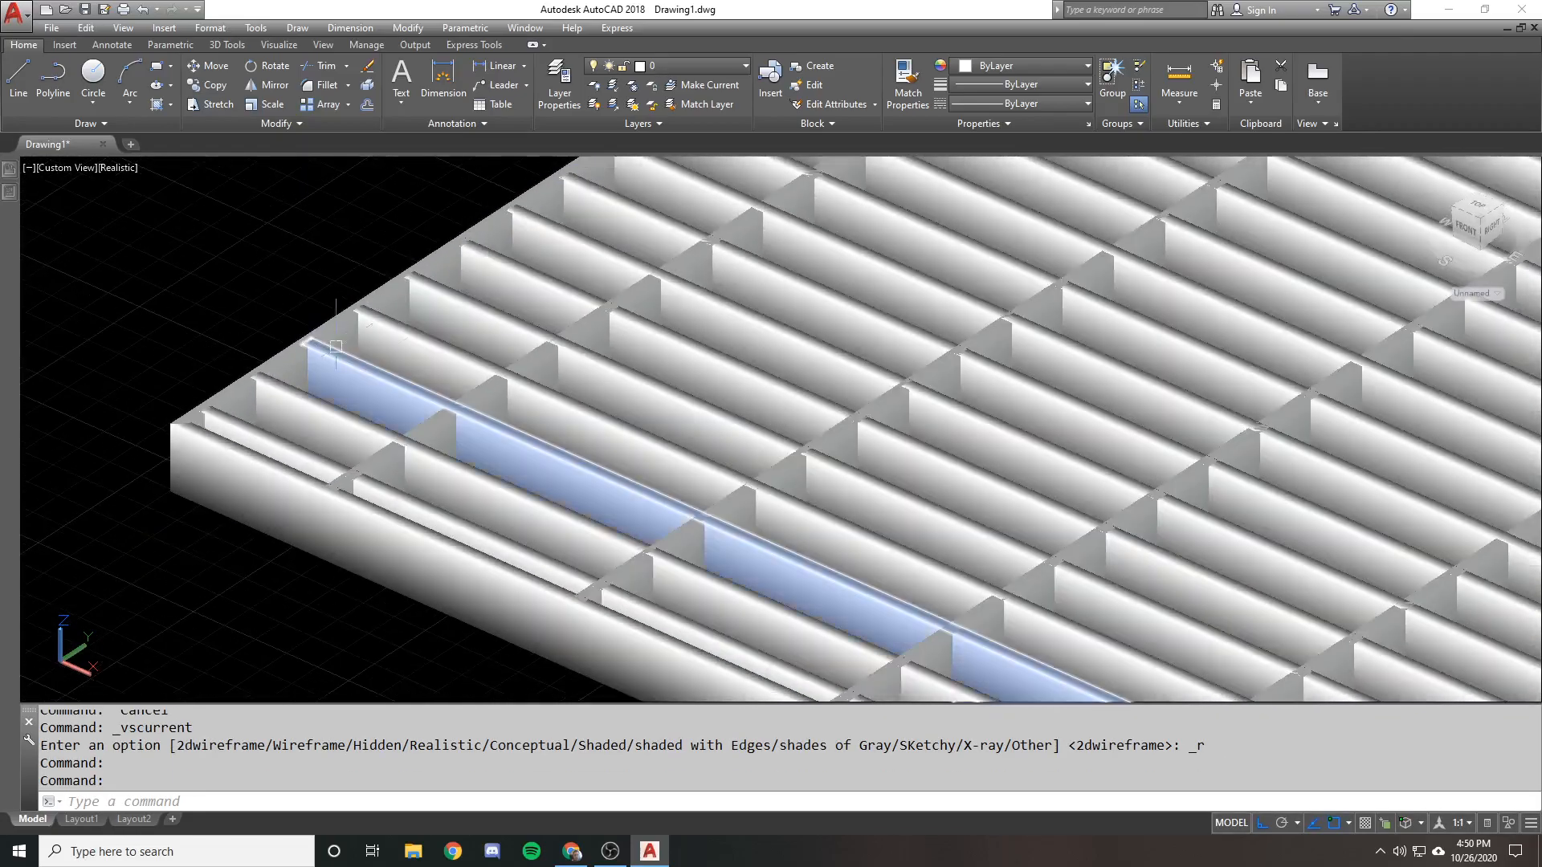
Examine the grate from the opposite corner and inspect the numbered and diamond polylines beside it
shift+middle_drag(285, 326, 807, 312)
click(10, 195)
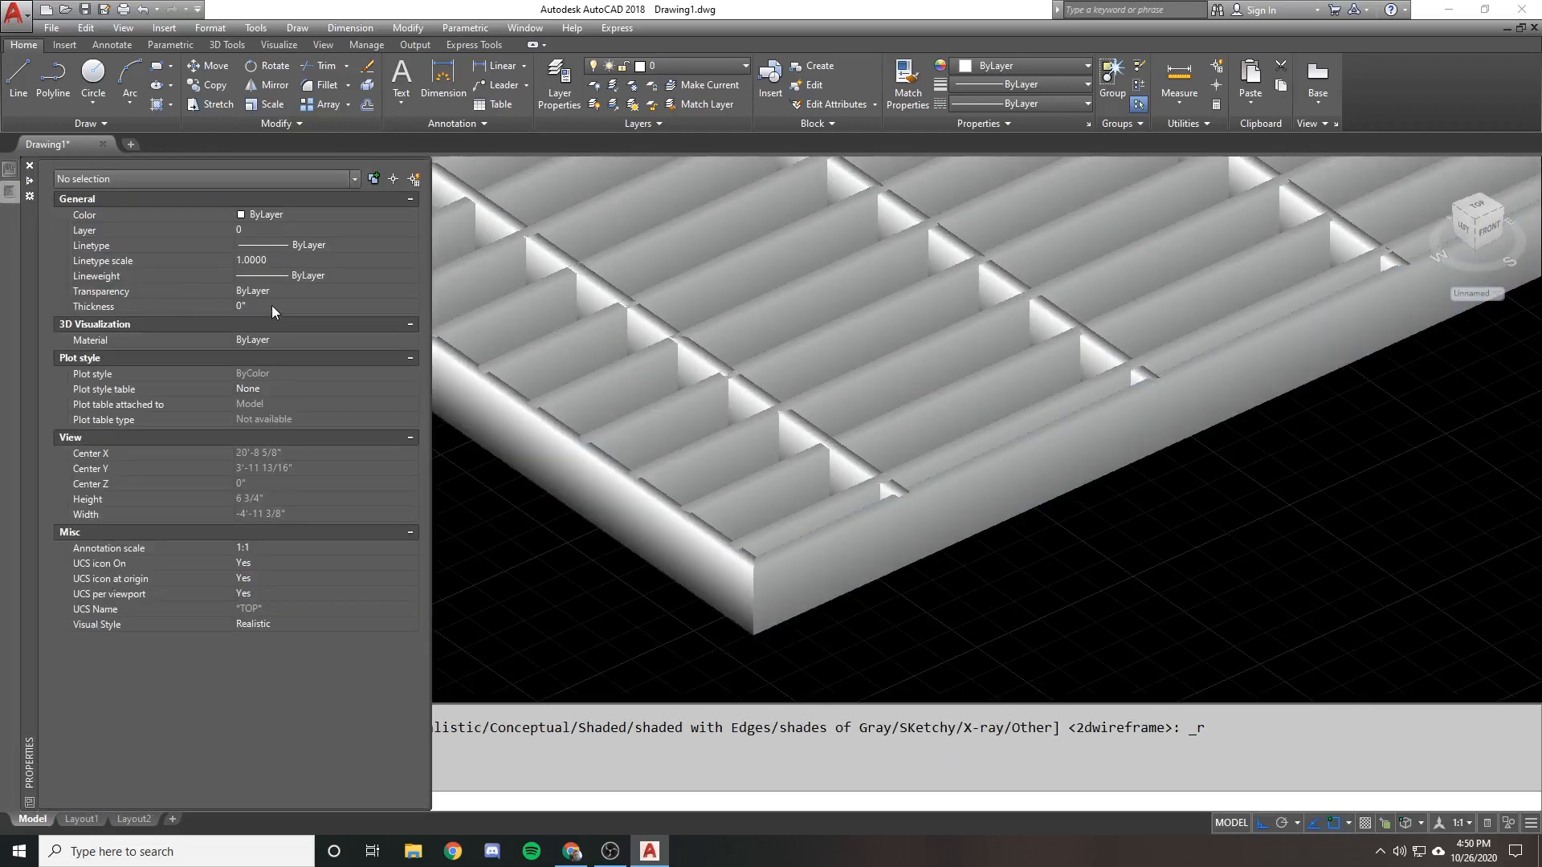
scroll(826, 438, down, 5)
middle_drag(662, 437, 819, 381)
scroll(819, 381, up, 3)
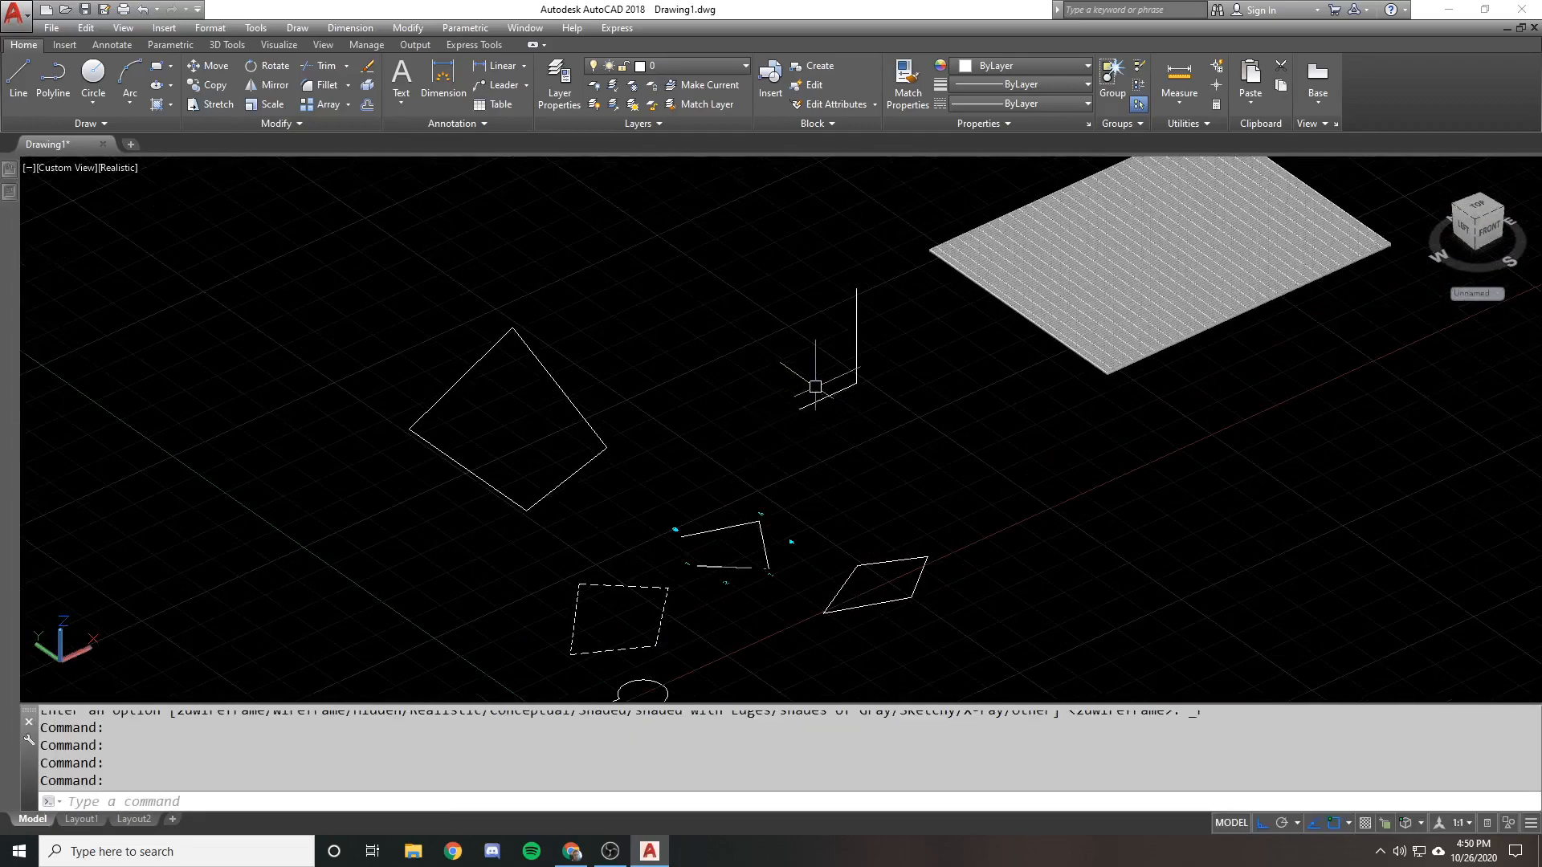
key(Escape)
click(720, 528)
middle_drag(715, 537, 741, 389)
scroll(741, 388, up, 2)
key(Escape)
click(977, 419)
middle_drag(958, 434, 900, 390)
key(Escape)
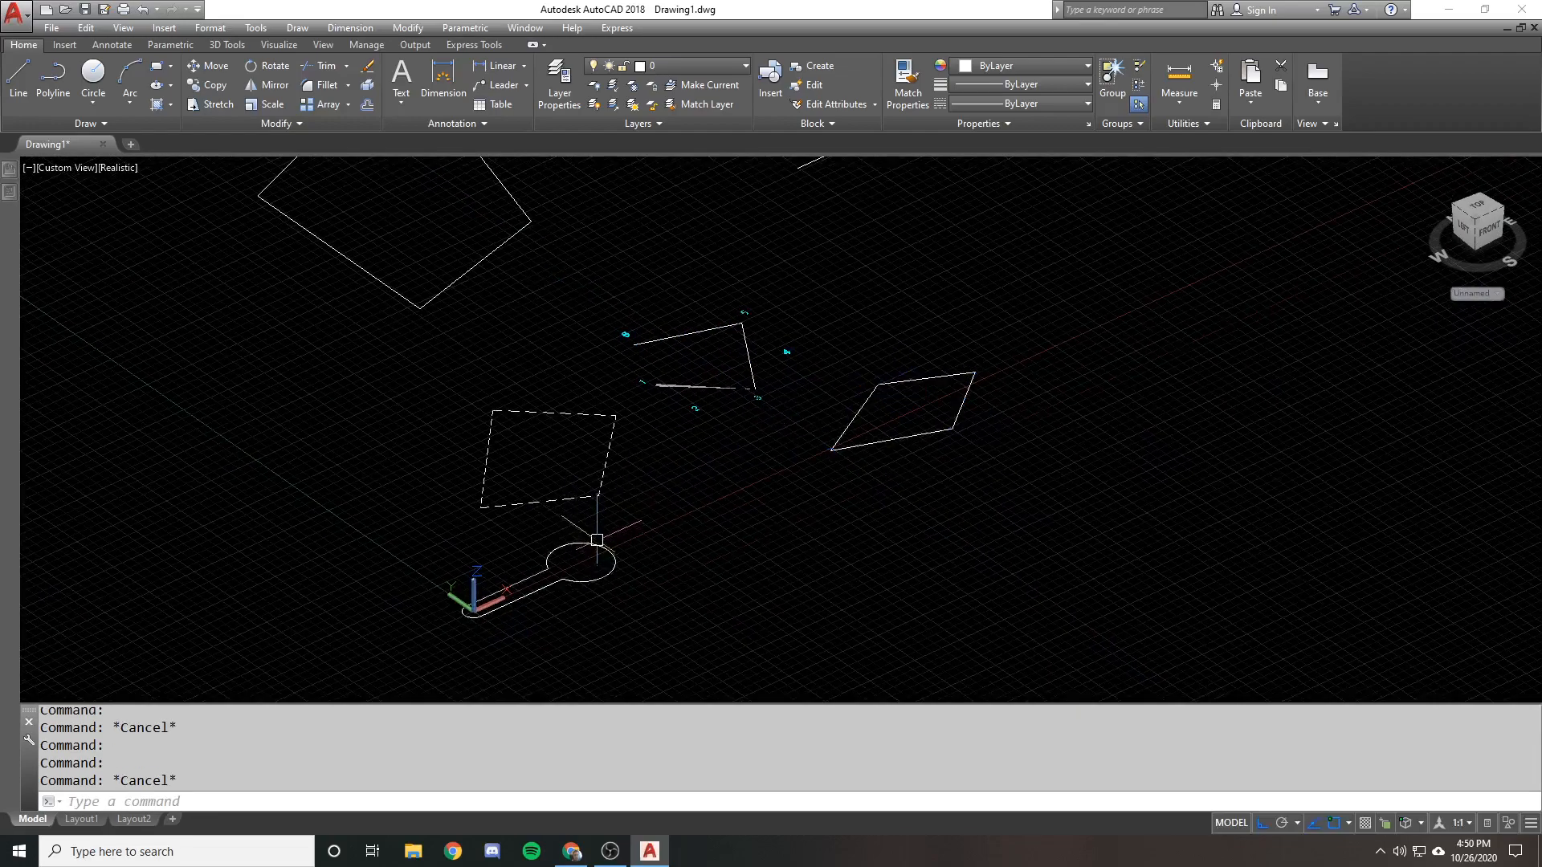
Explode the closed diamond polyline into separate lines
click(877, 410)
click(819, 358)
text(x)
key(Return)
Select the four lines of the exploded diamond and set their thickness to 4"
scroll(917, 370, up, 2)
click(918, 378)
scroll(918, 410, up, 3)
click(996, 486)
click(743, 321)
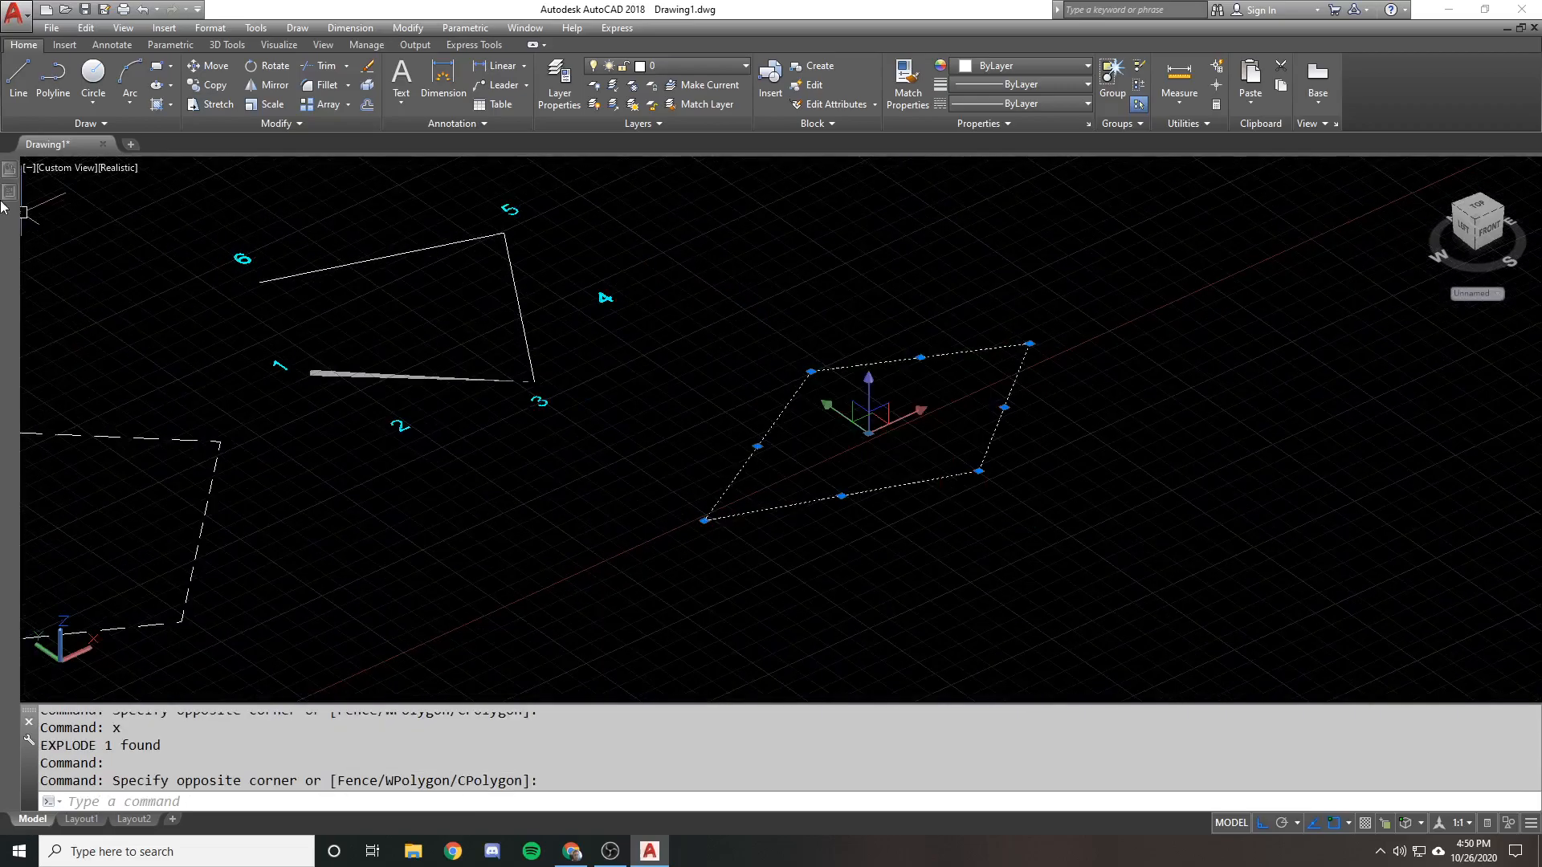
key(ctrl+1)
click(273, 332)
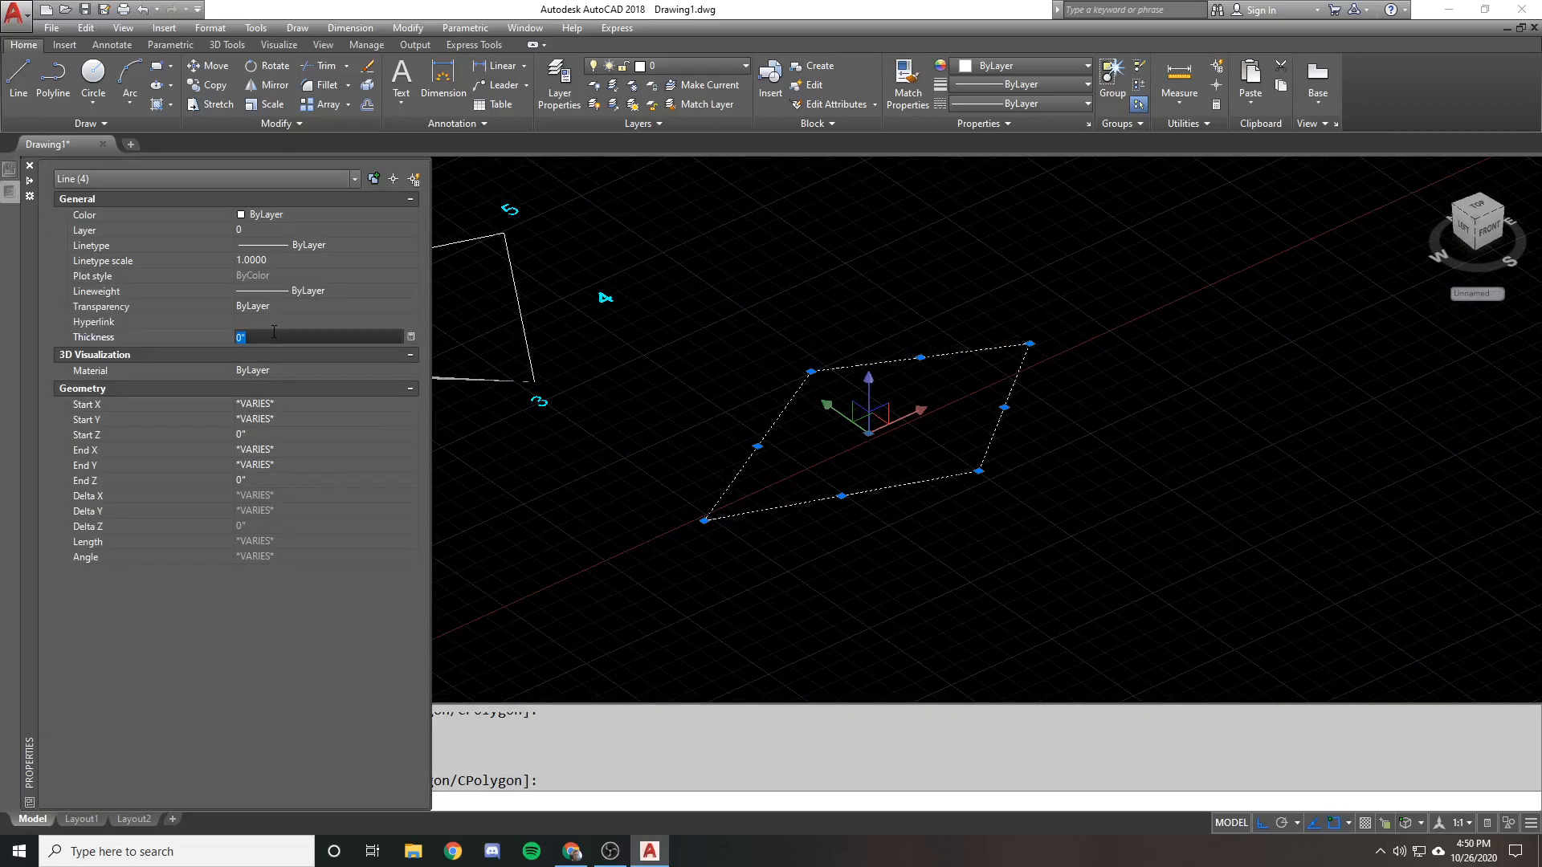
text(4)
key(Return)
key(ctrl+1)
key(Escape)
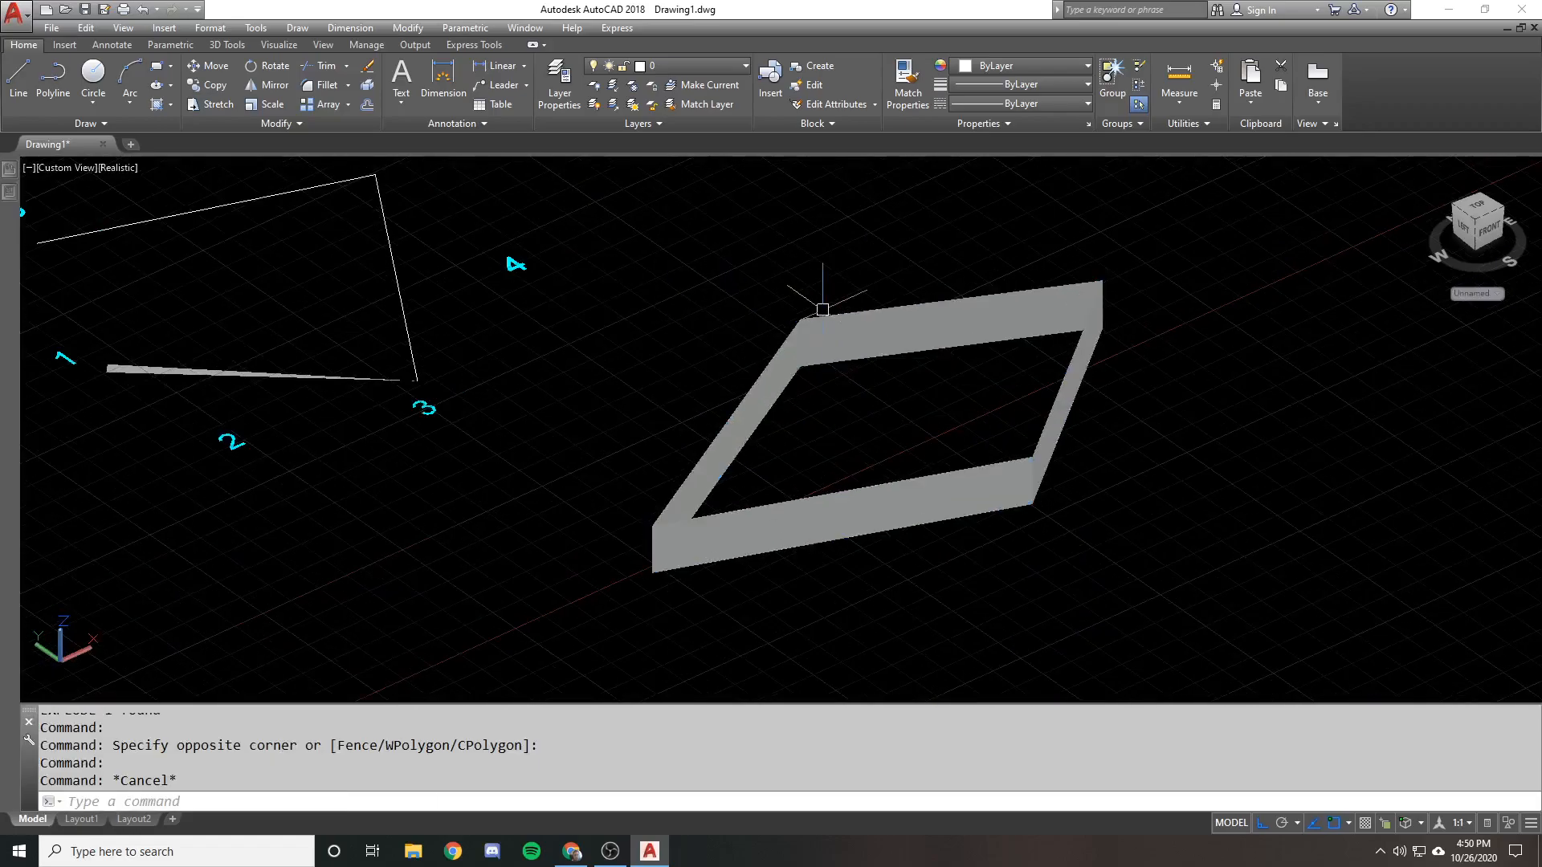
Apply the 2D Wireframe visual style and bring the grate back into view
mouse_move(11, 201)
click(106, 170)
click(146, 209)
scroll(736, 322, down, 8)
middle_drag(731, 317, 731, 426)
scroll(841, 247, up, 2)
scroll(839, 246, up, 3)
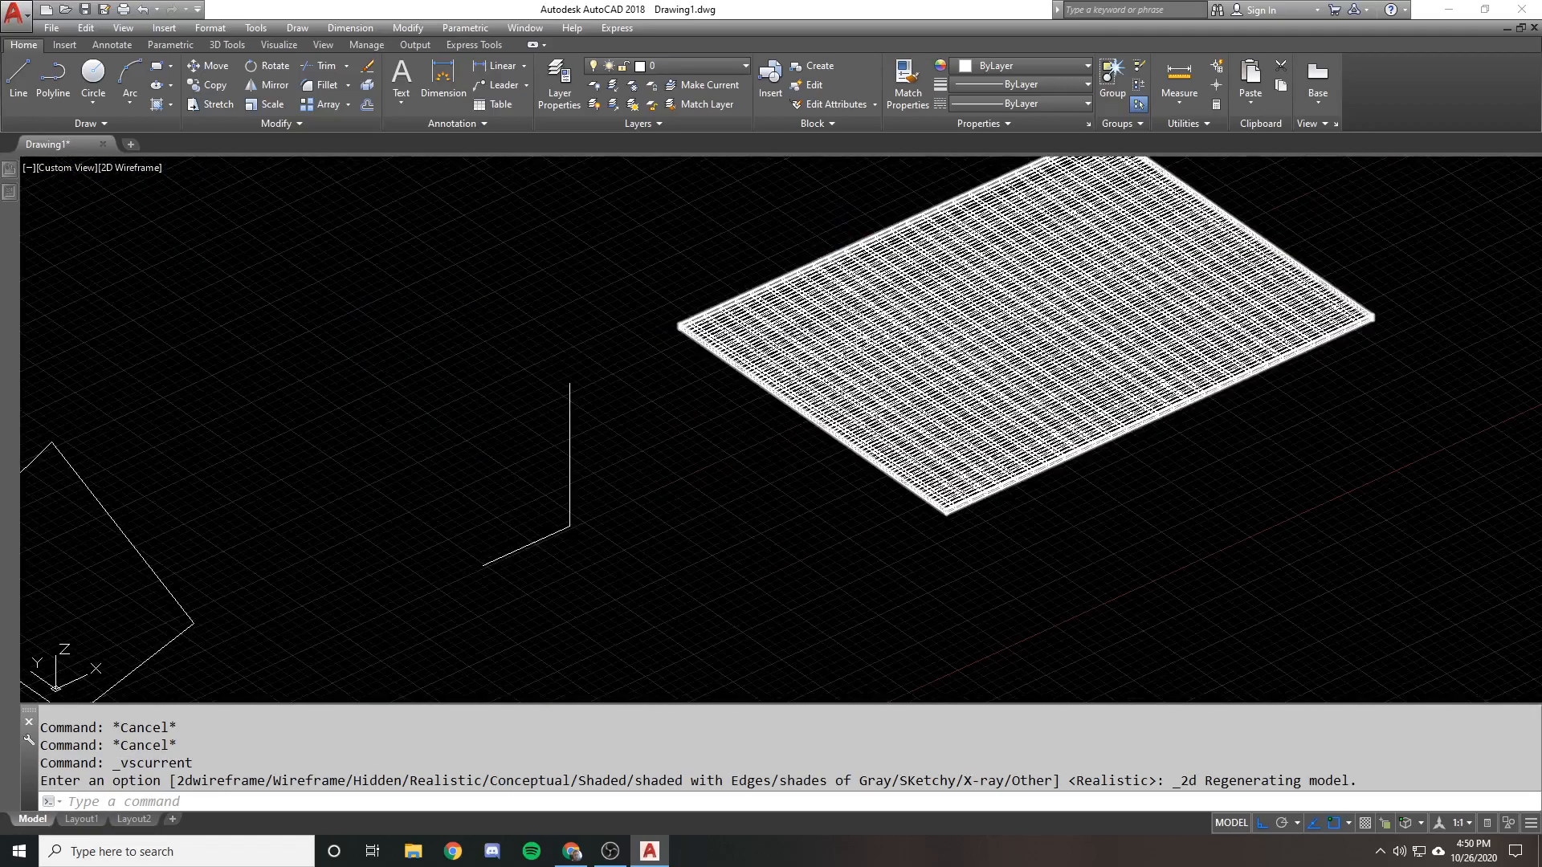
Erase the whole grate using a crossing selection
scroll(839, 247, down, 4)
scroll(839, 247, up, 2)
text(e)
key(Return)
click(1198, 490)
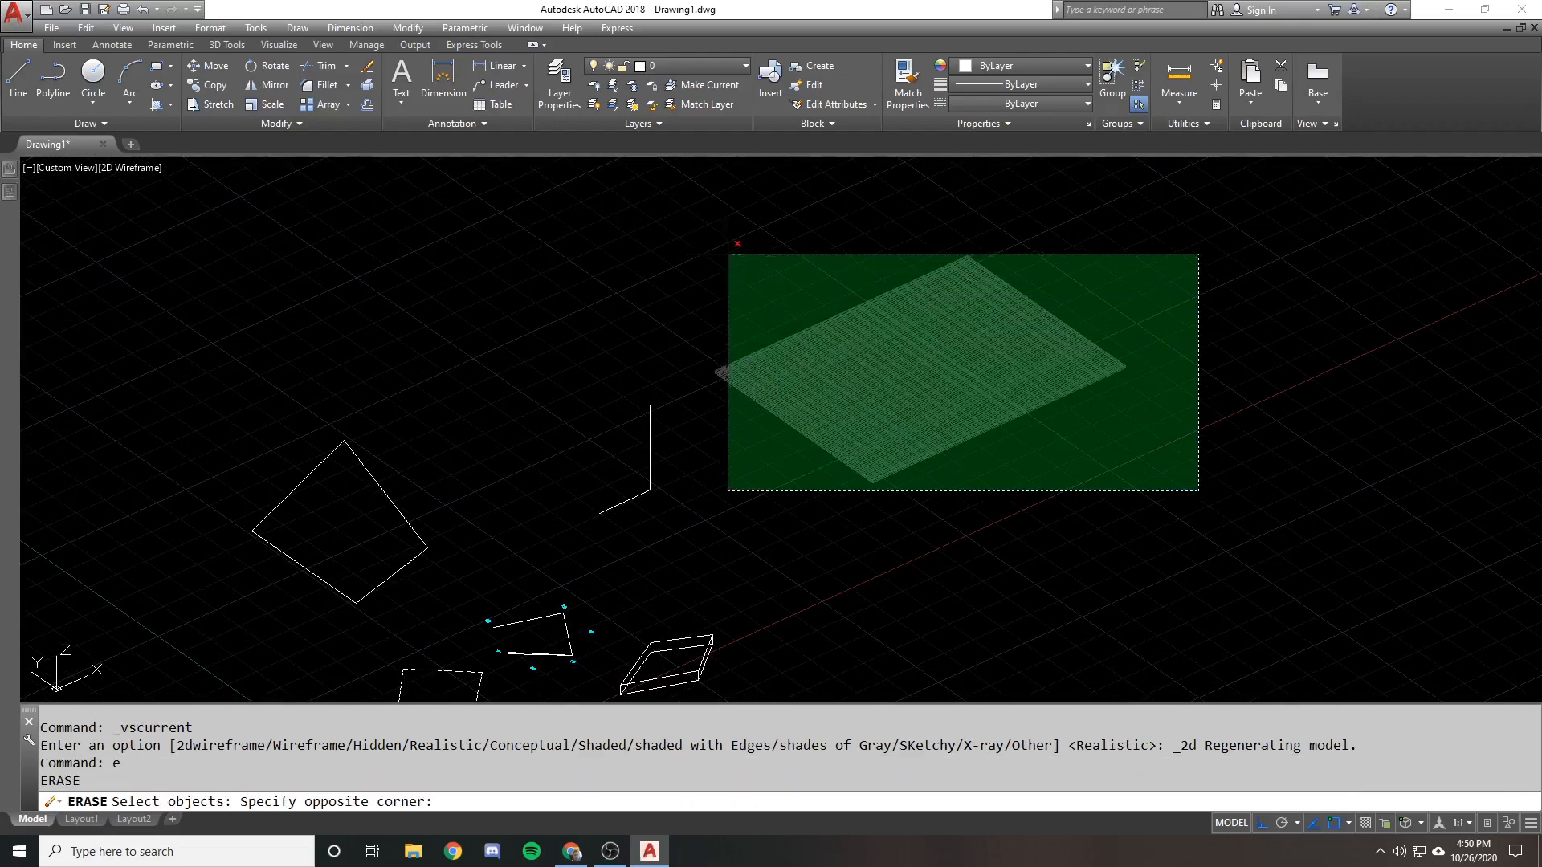
click(730, 253)
key(Return)
Set the drawing to the Top view with the remaining shapes in sight
click(79, 170)
click(130, 167)
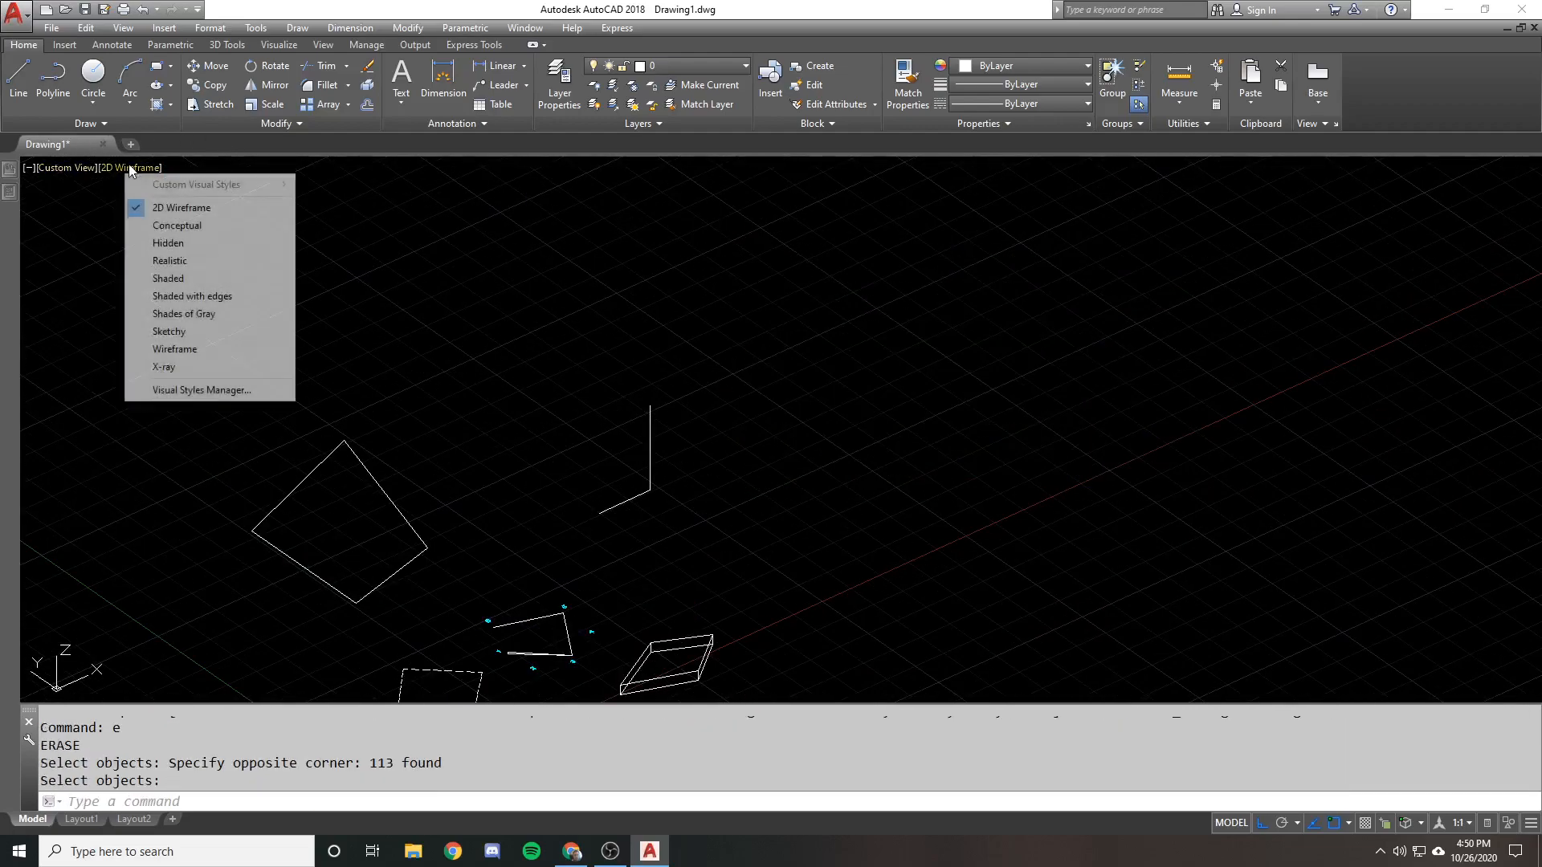
click(67, 168)
click(111, 211)
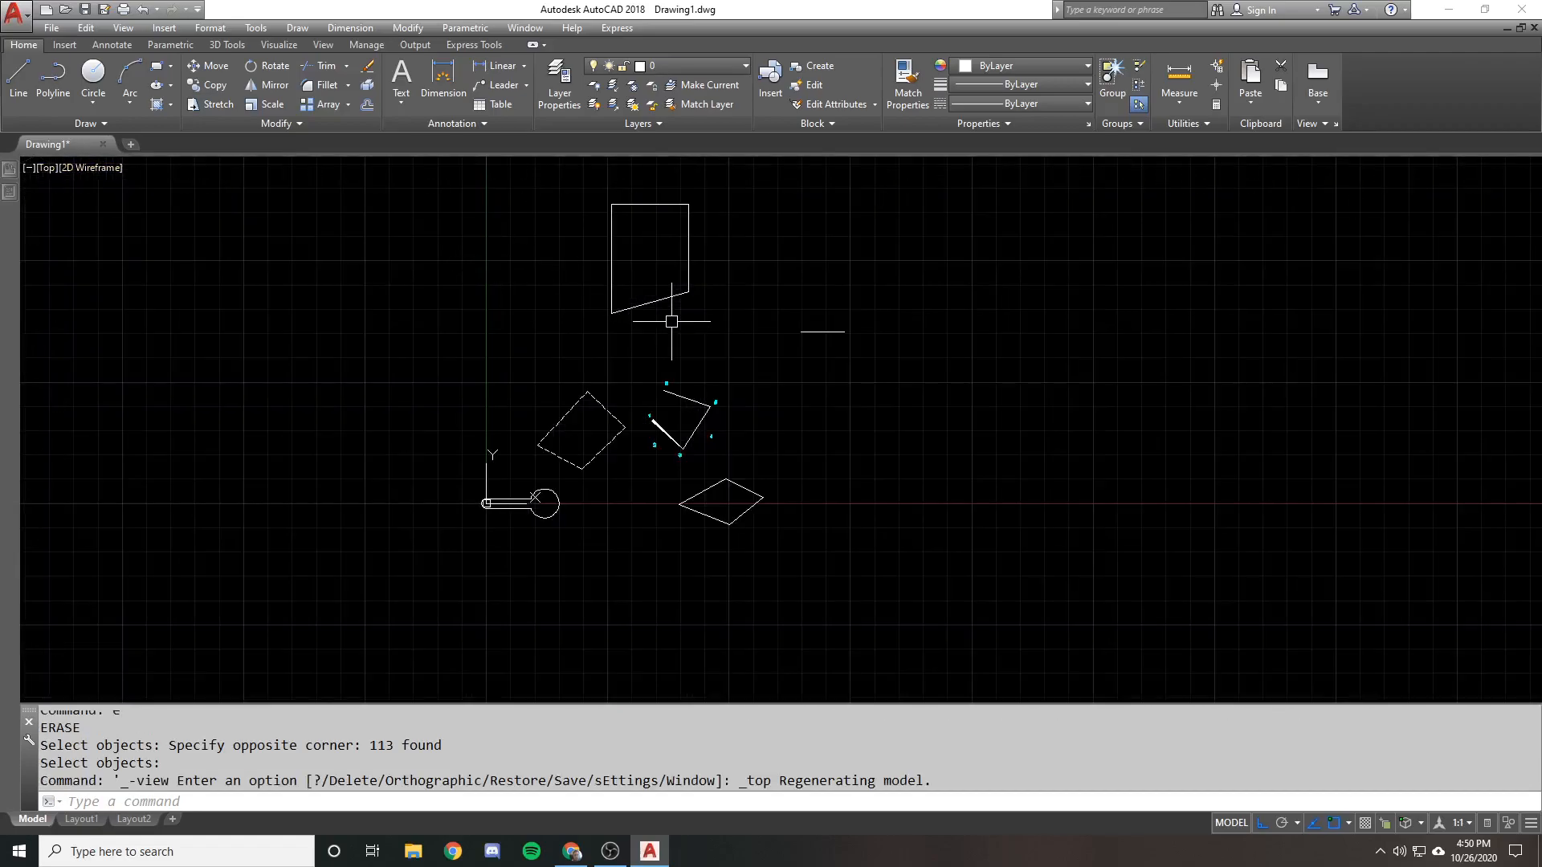
middle_drag(793, 306, 715, 314)
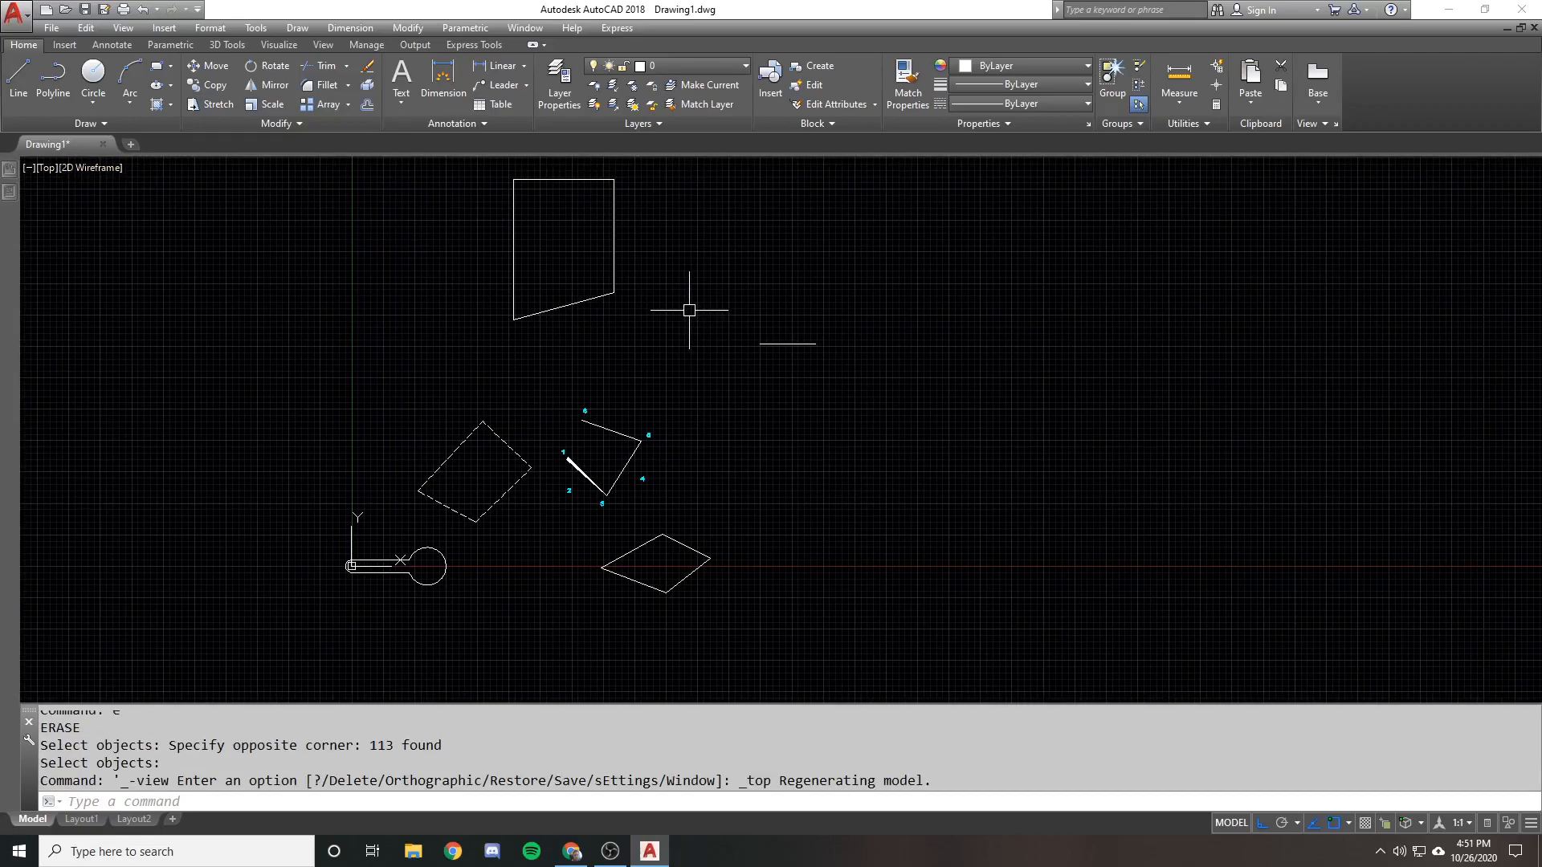
text(pl)
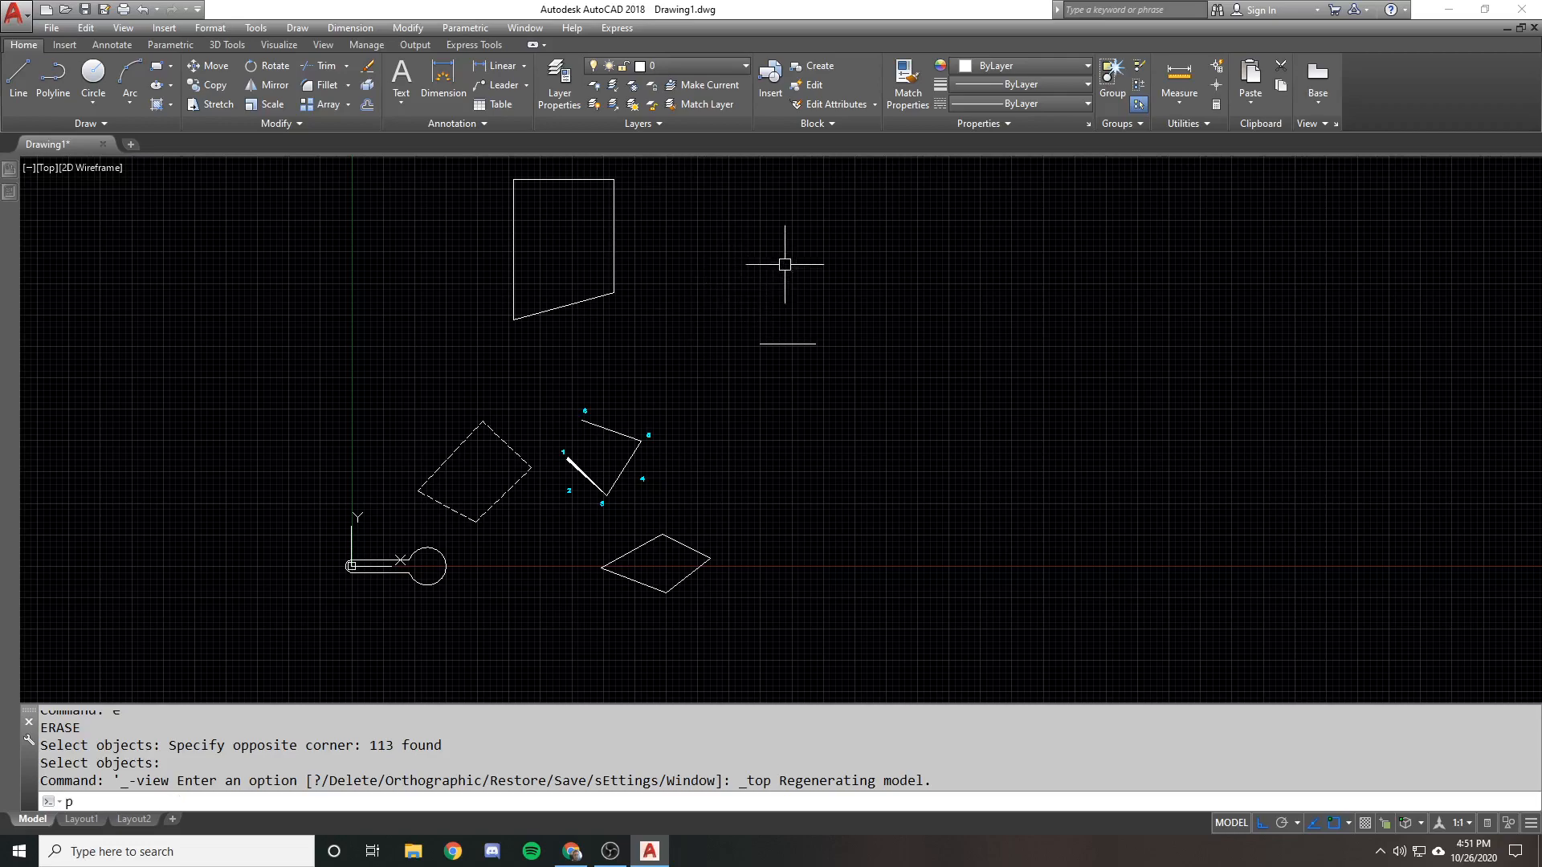
key(Return)
click(786, 256)
key(Escape)
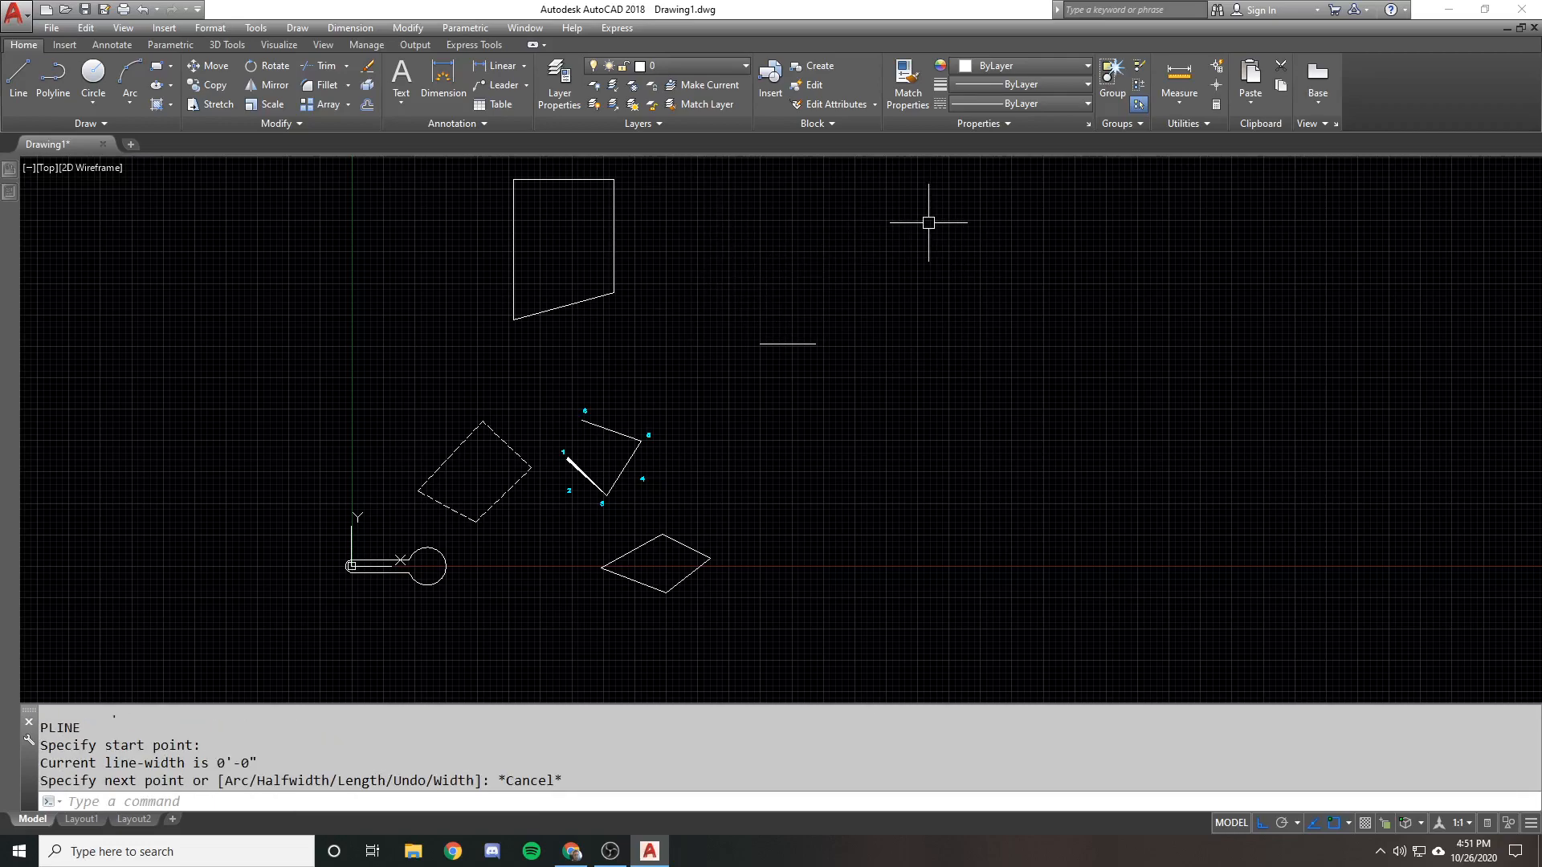
Try to stretch the keyhole polyline's upper vertex, where the neck meets the large arc
scroll(897, 292, down, 1)
scroll(548, 436, up, 5)
click(431, 430)
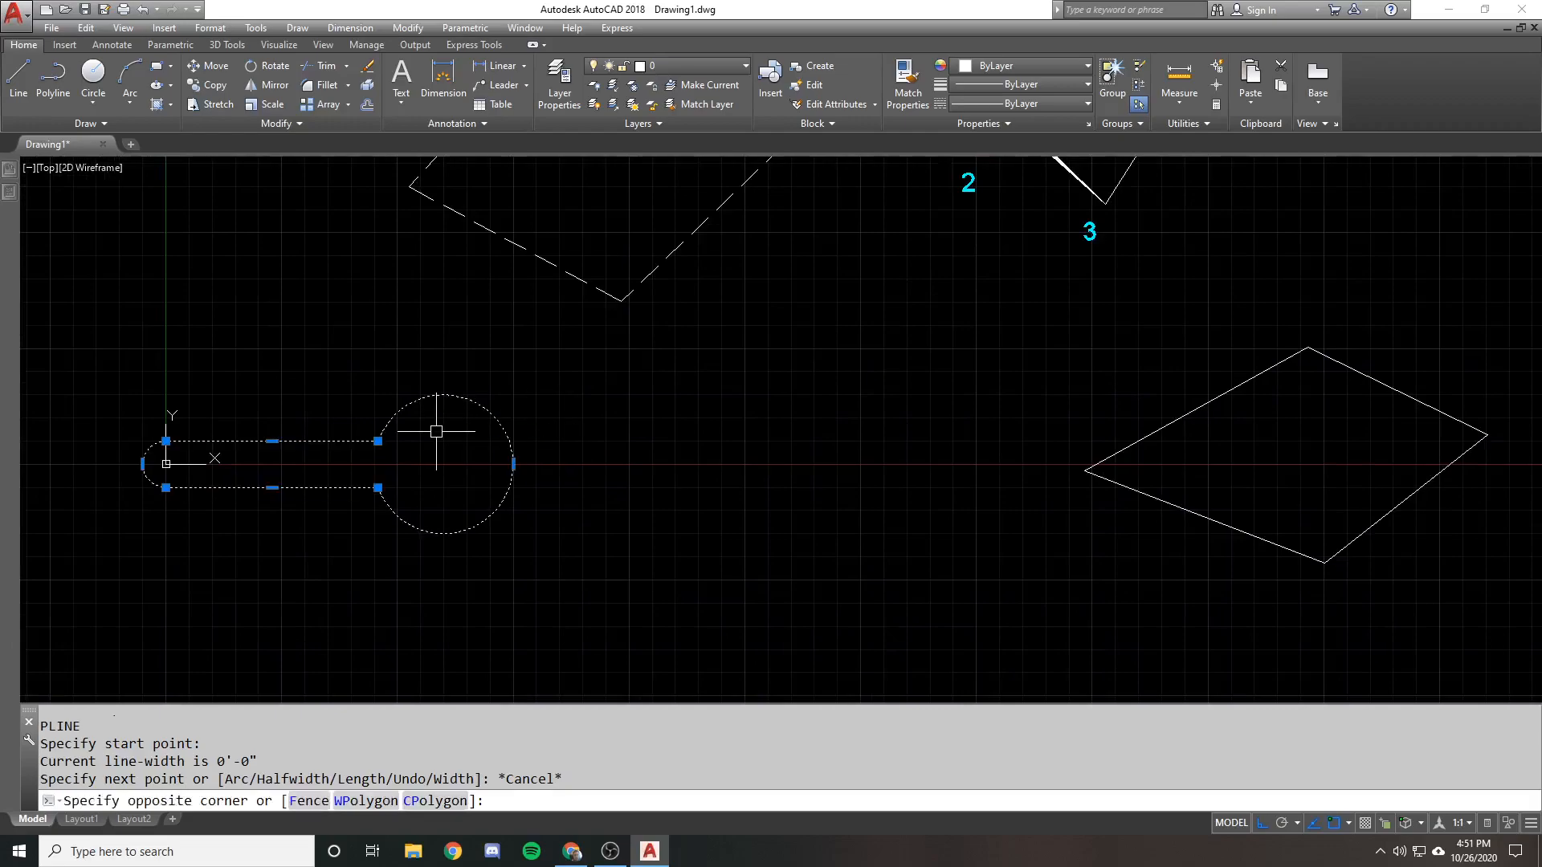
click(133, 453)
click(377, 441)
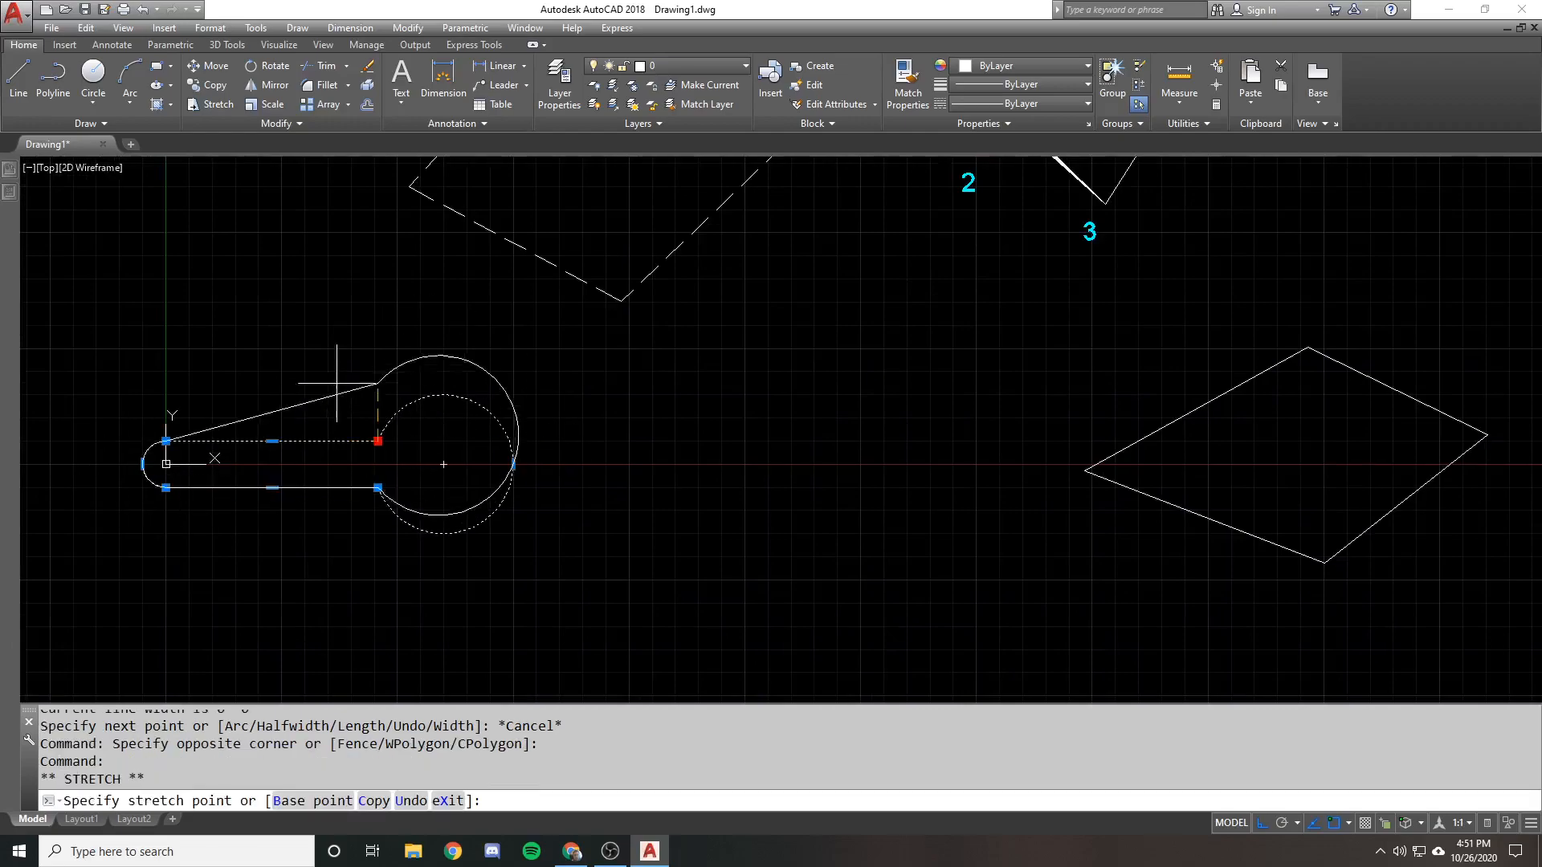
key(Escape)
key(Escape)
scroll(437, 432, down, 2)
scroll(438, 432, down, 2)
middle_drag(484, 390, 496, 429)
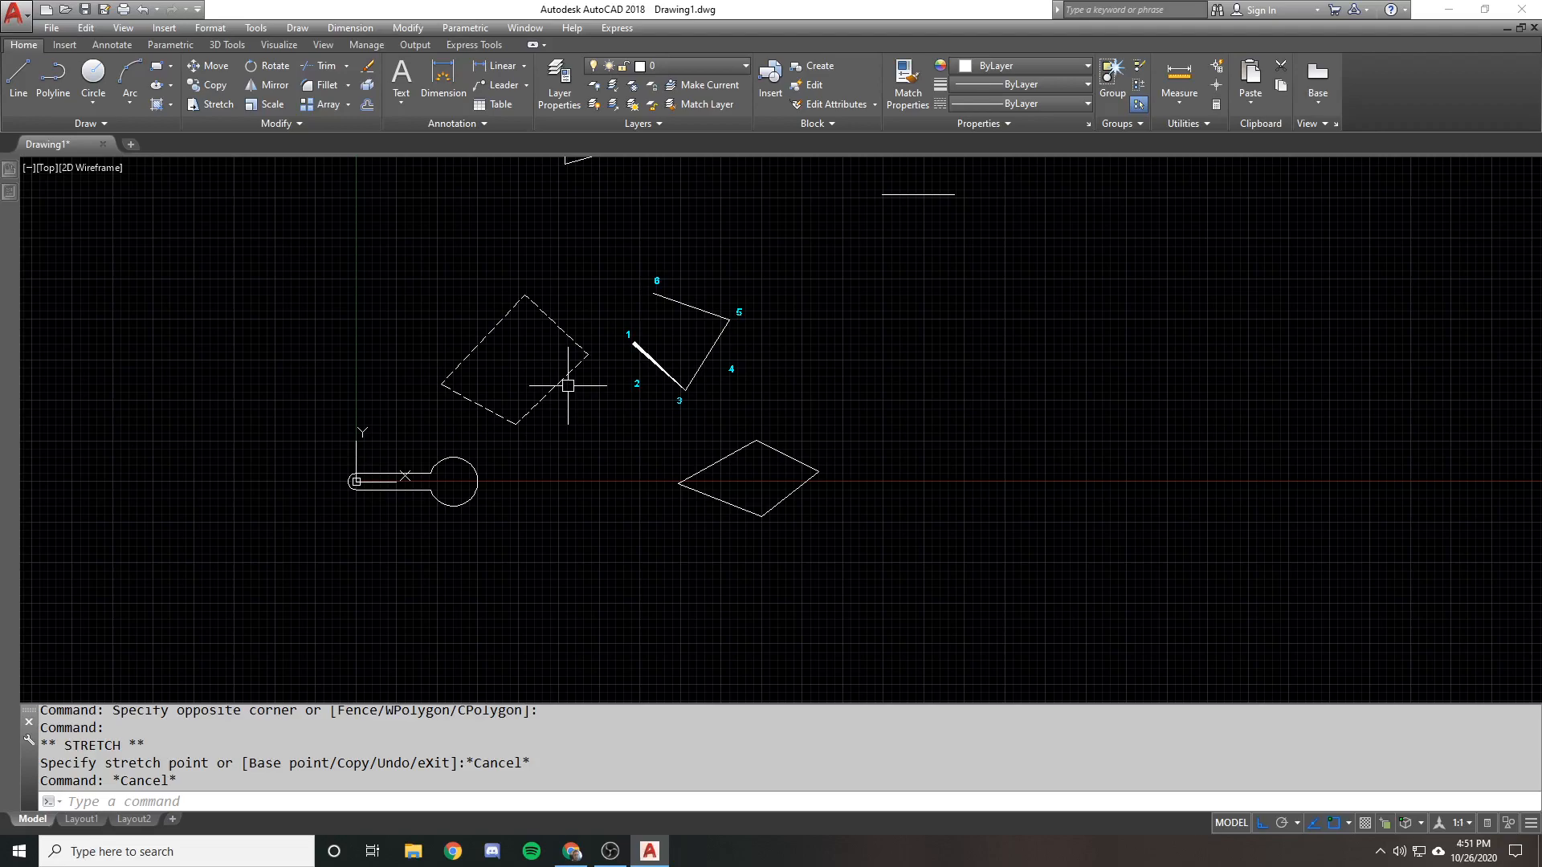
scroll(774, 375, down, 2)
middle_drag(742, 340, 692, 464)
scroll(712, 408, down, 2)
scroll(694, 482, up, 1)
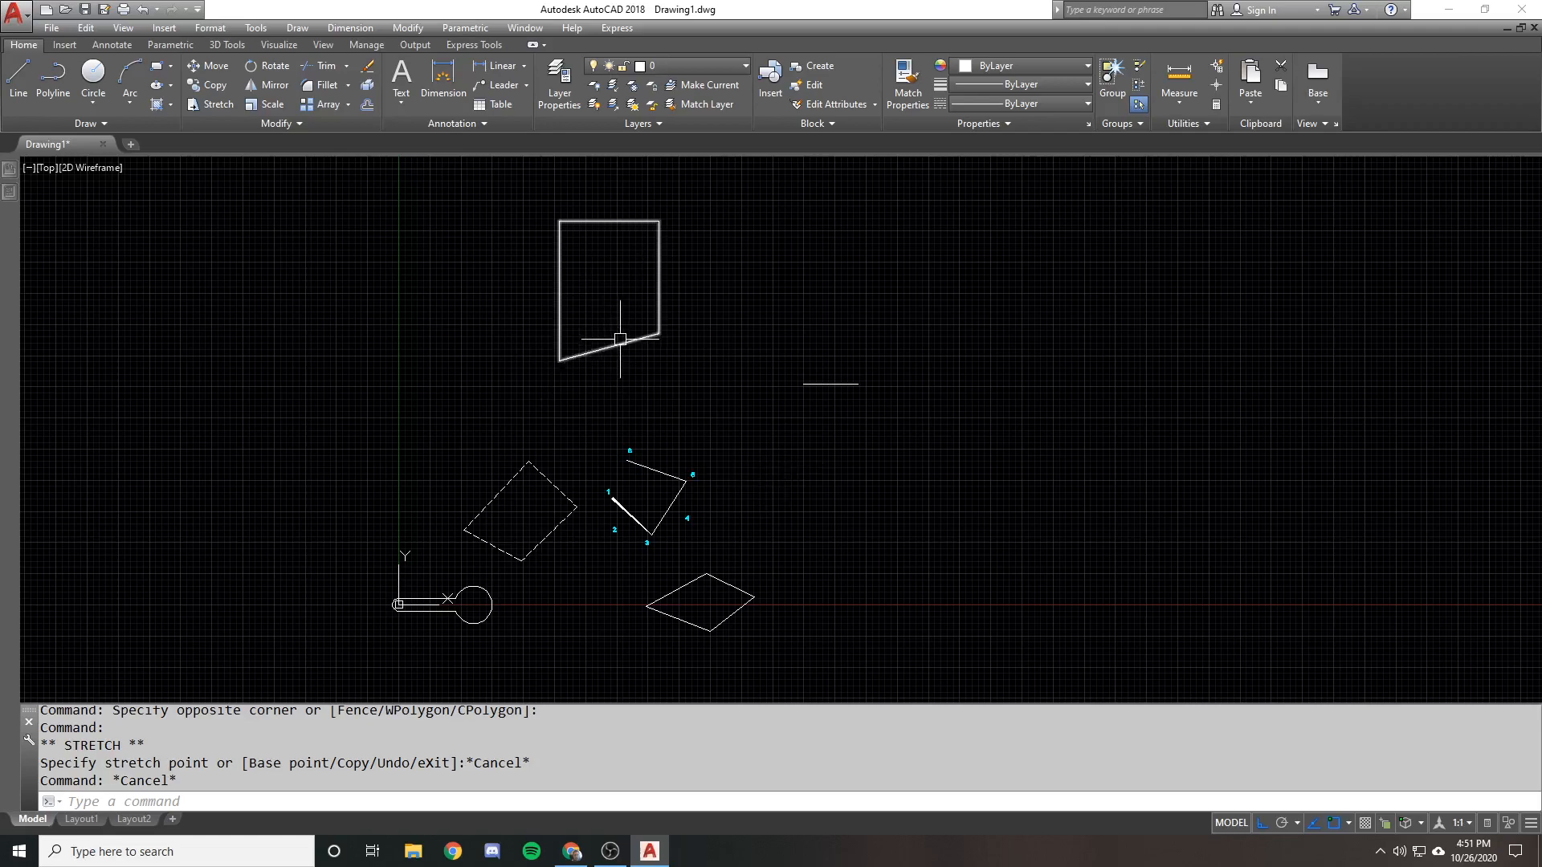
click(493, 593)
middle_drag(493, 592, 613, 448)
scroll(613, 448, up, 6)
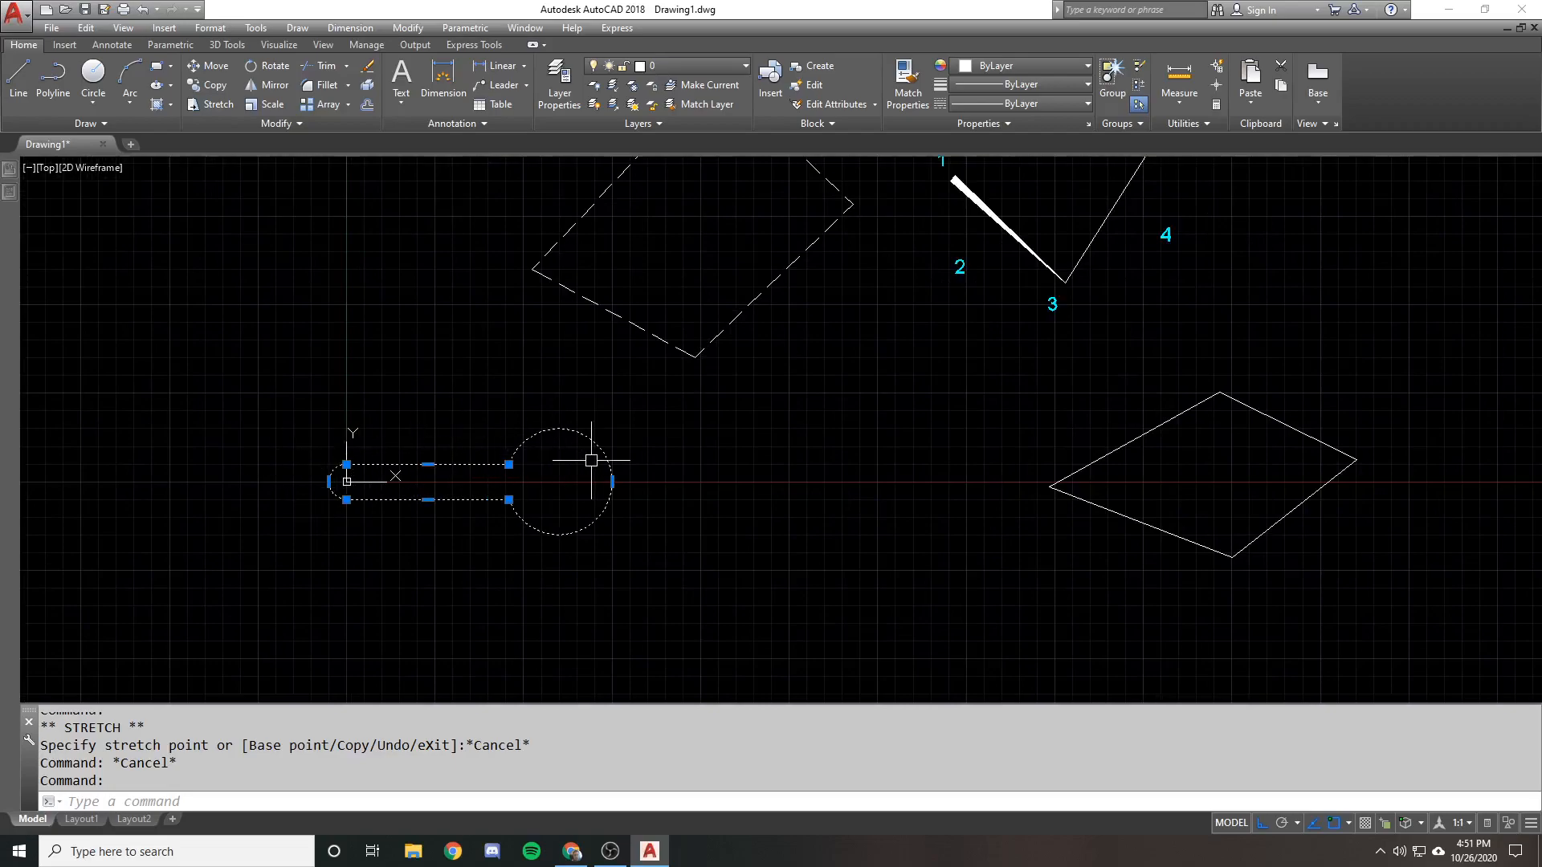
key(Escape)
text(m)
key(Return)
click(544, 434)
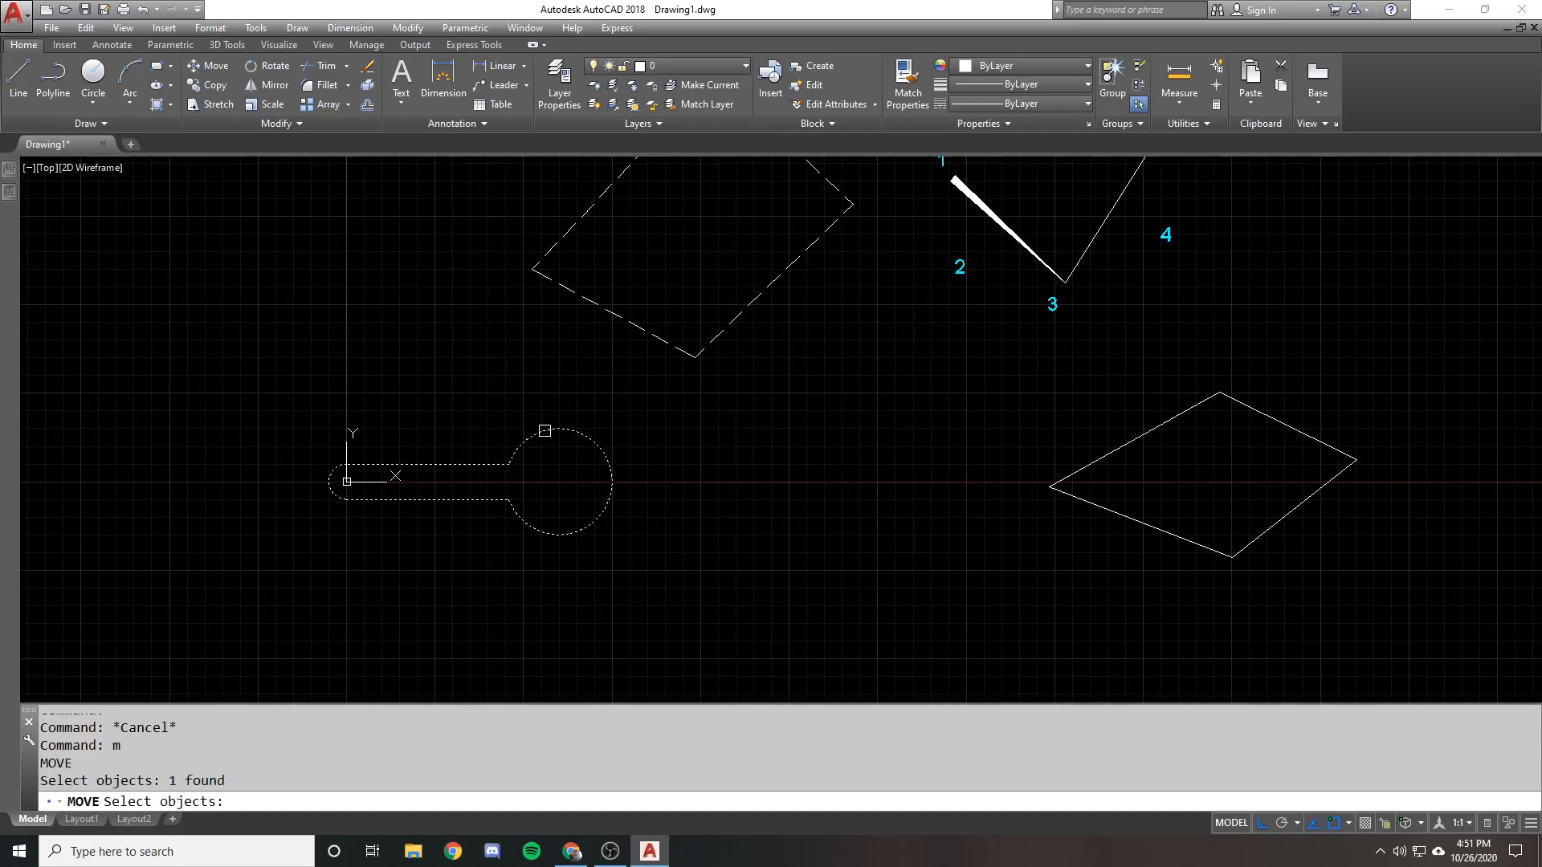
scroll(513, 437, down, 1)
key(Escape)
click(534, 441)
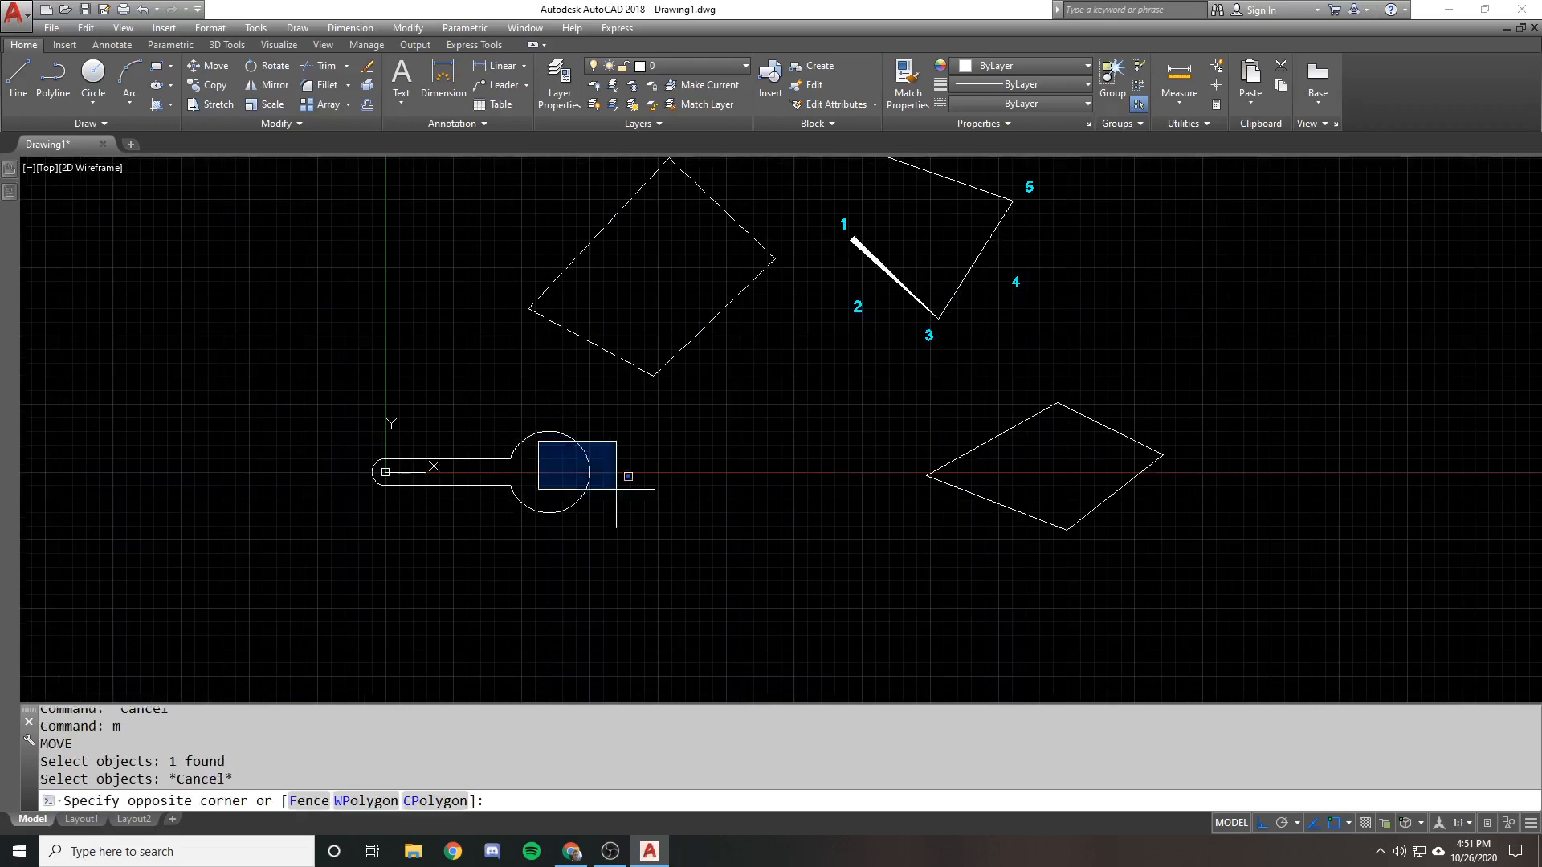
key(Escape)
Place two copies of the keyhole polyline straight below the original
click(520, 435)
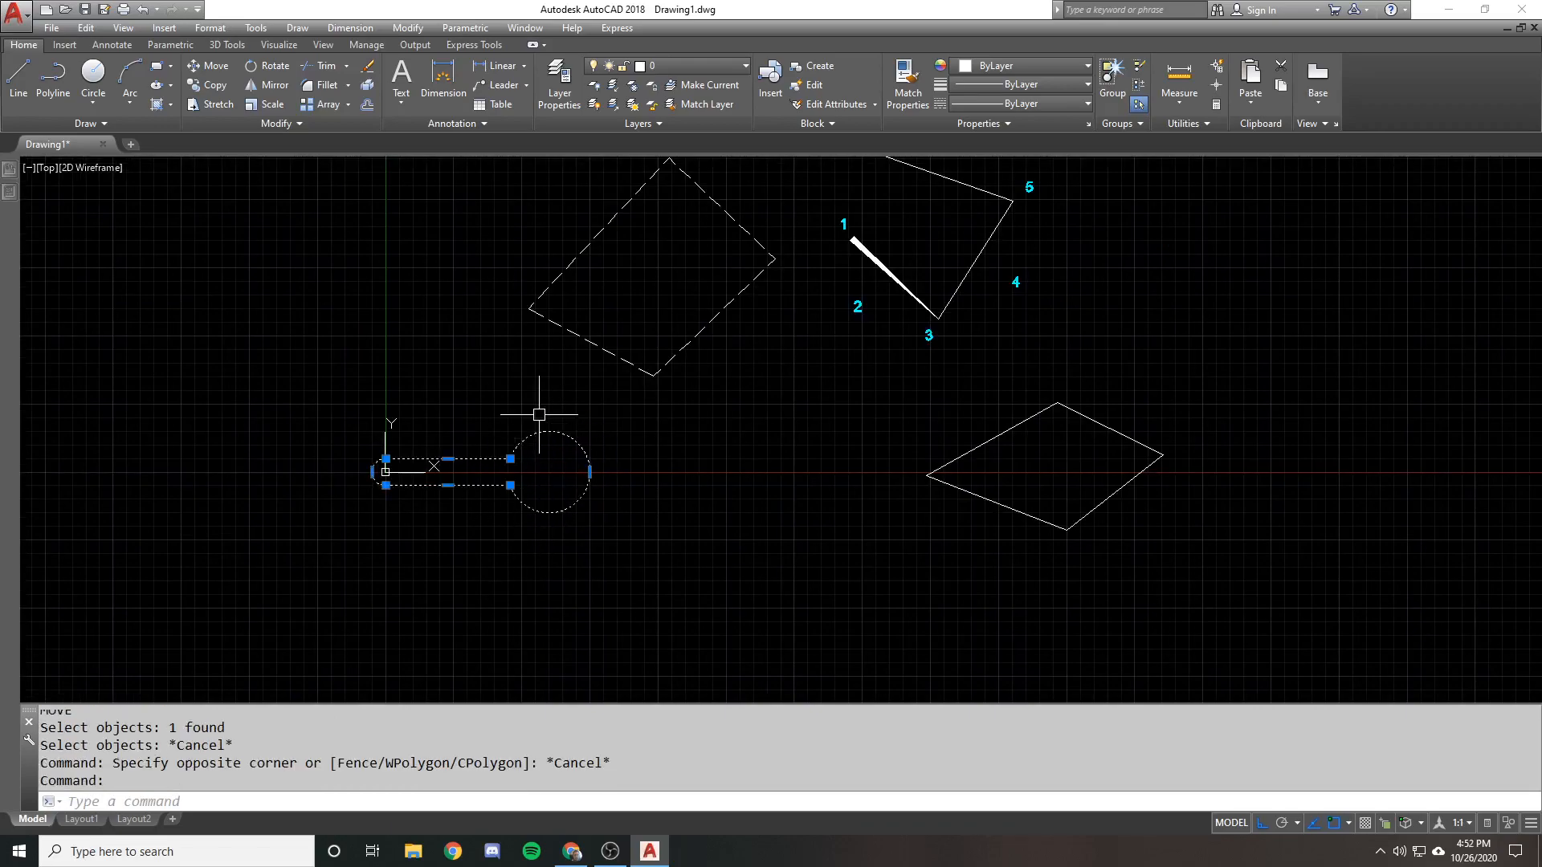
text(cc)
key(Return)
click(675, 441)
click(649, 536)
scroll(646, 501, down, 1)
middle_drag(647, 501, 696, 357)
click(695, 461)
key(Return)
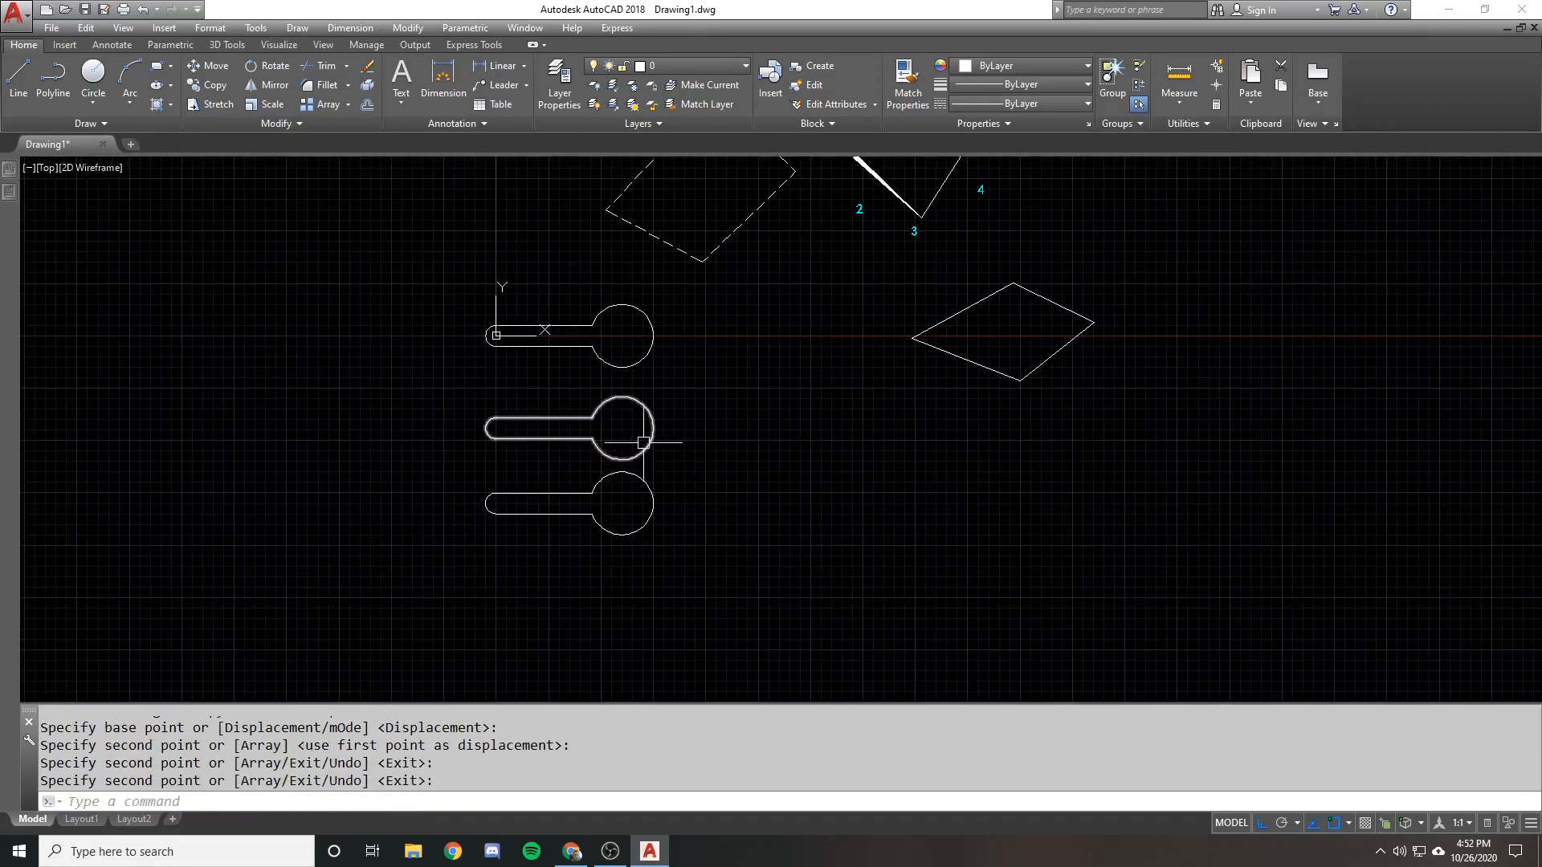
Erase the lowest copy of the keyhole polyline
click(653, 511)
click(560, 492)
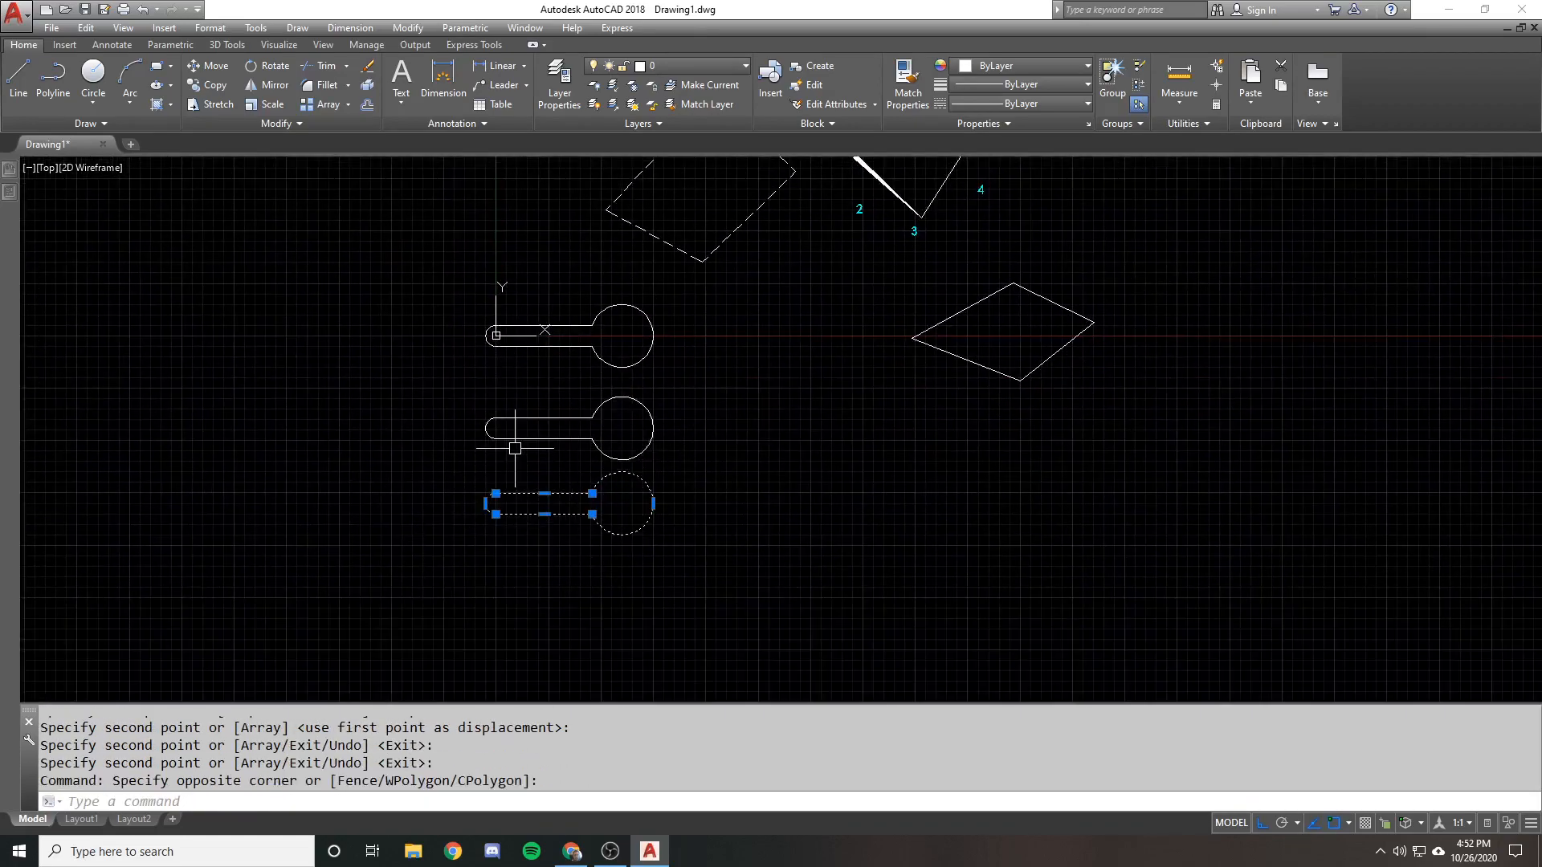
scroll(562, 438, down, 1)
scroll(618, 438, up, 1)
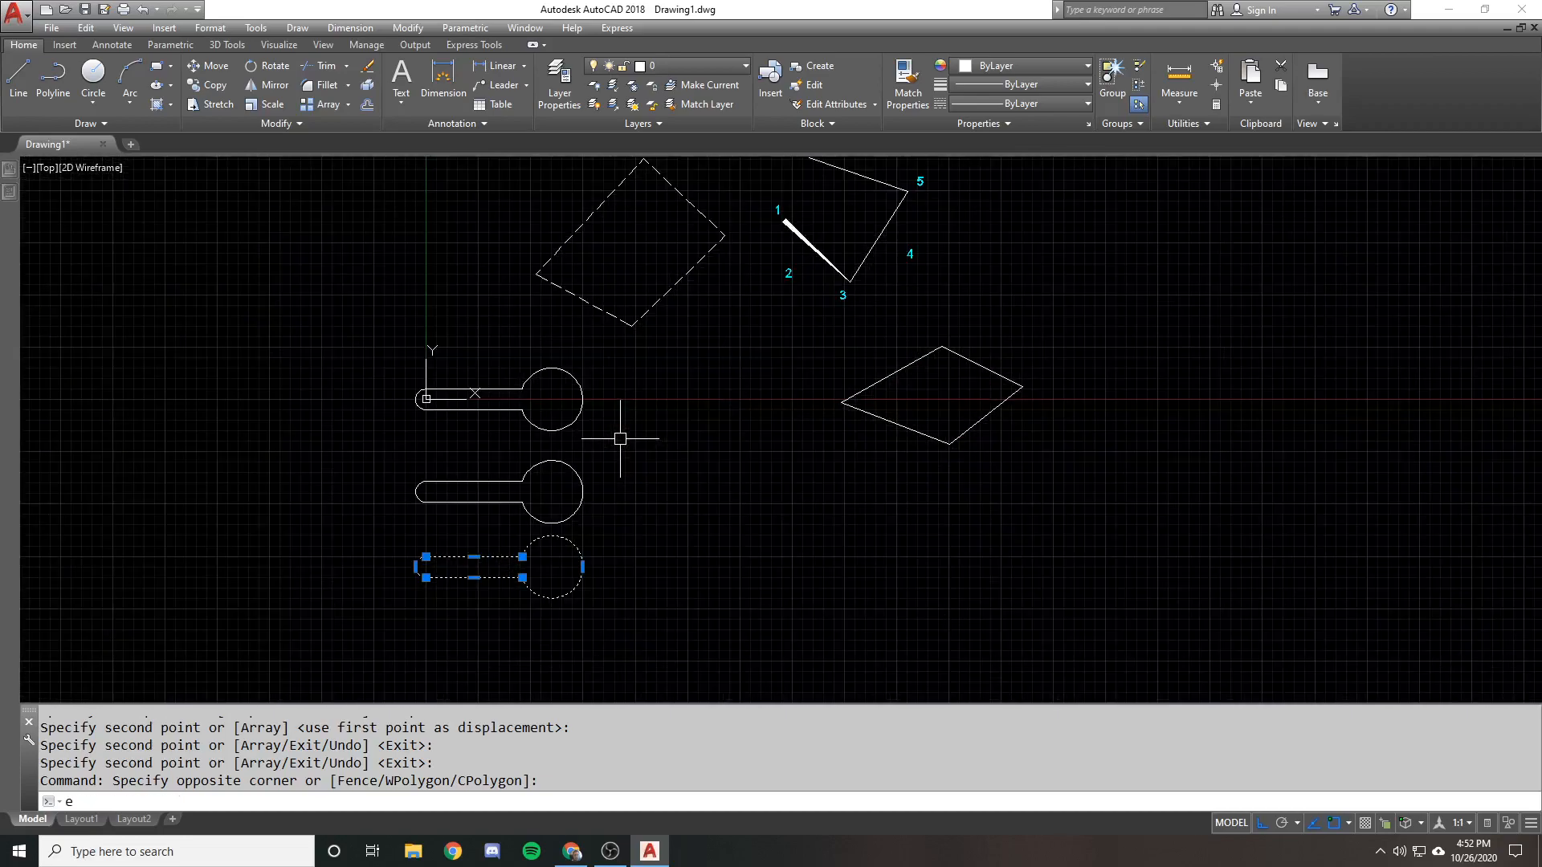
text(e)
key(Return)
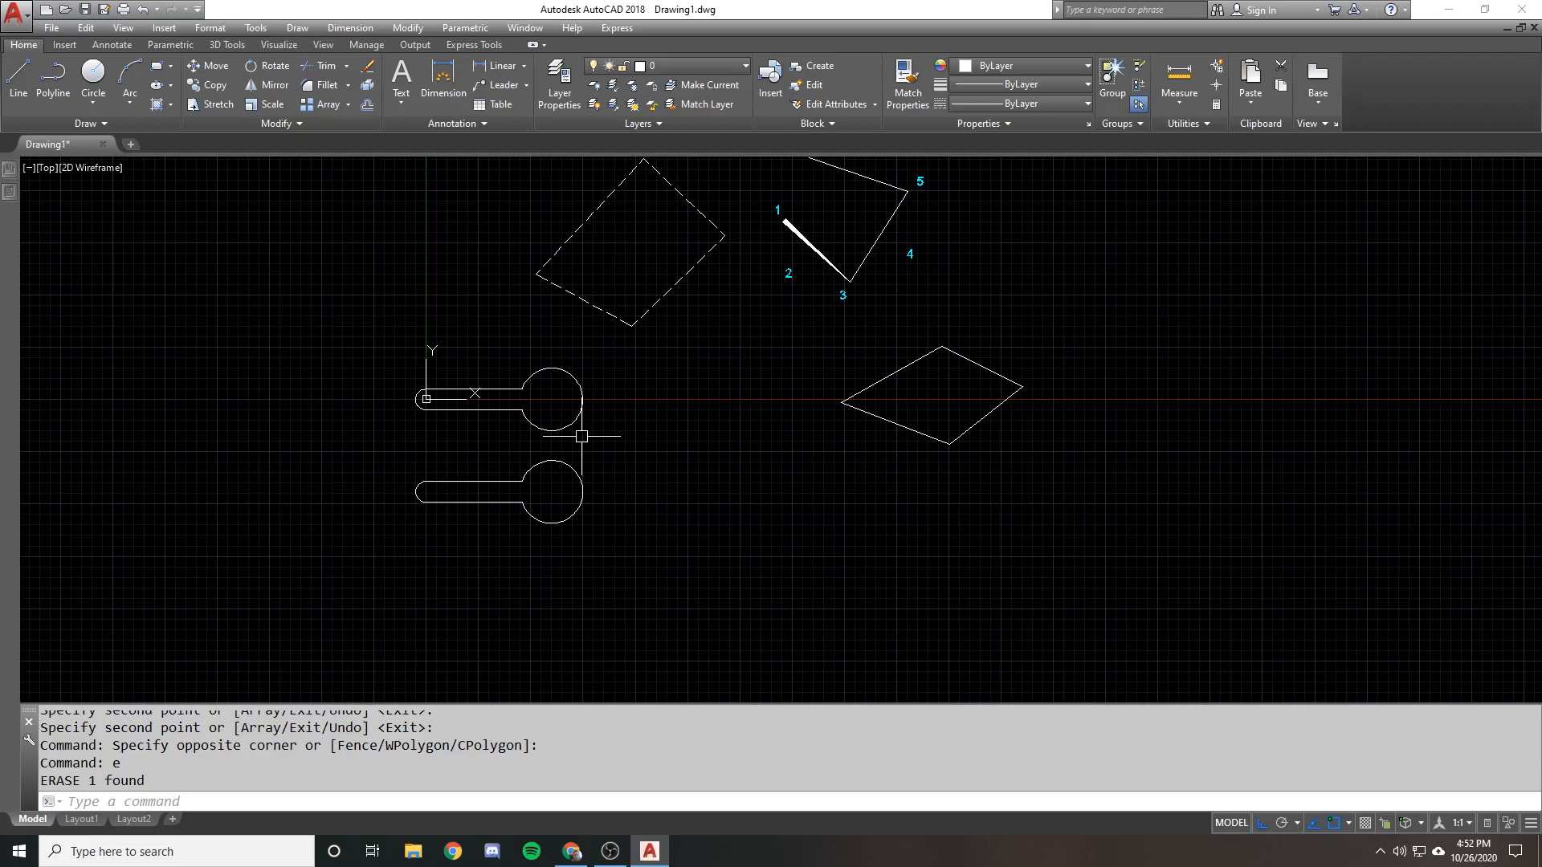
Explode the remaining keyhole copy below the original into separate lines and arcs
scroll(490, 377, up, 1)
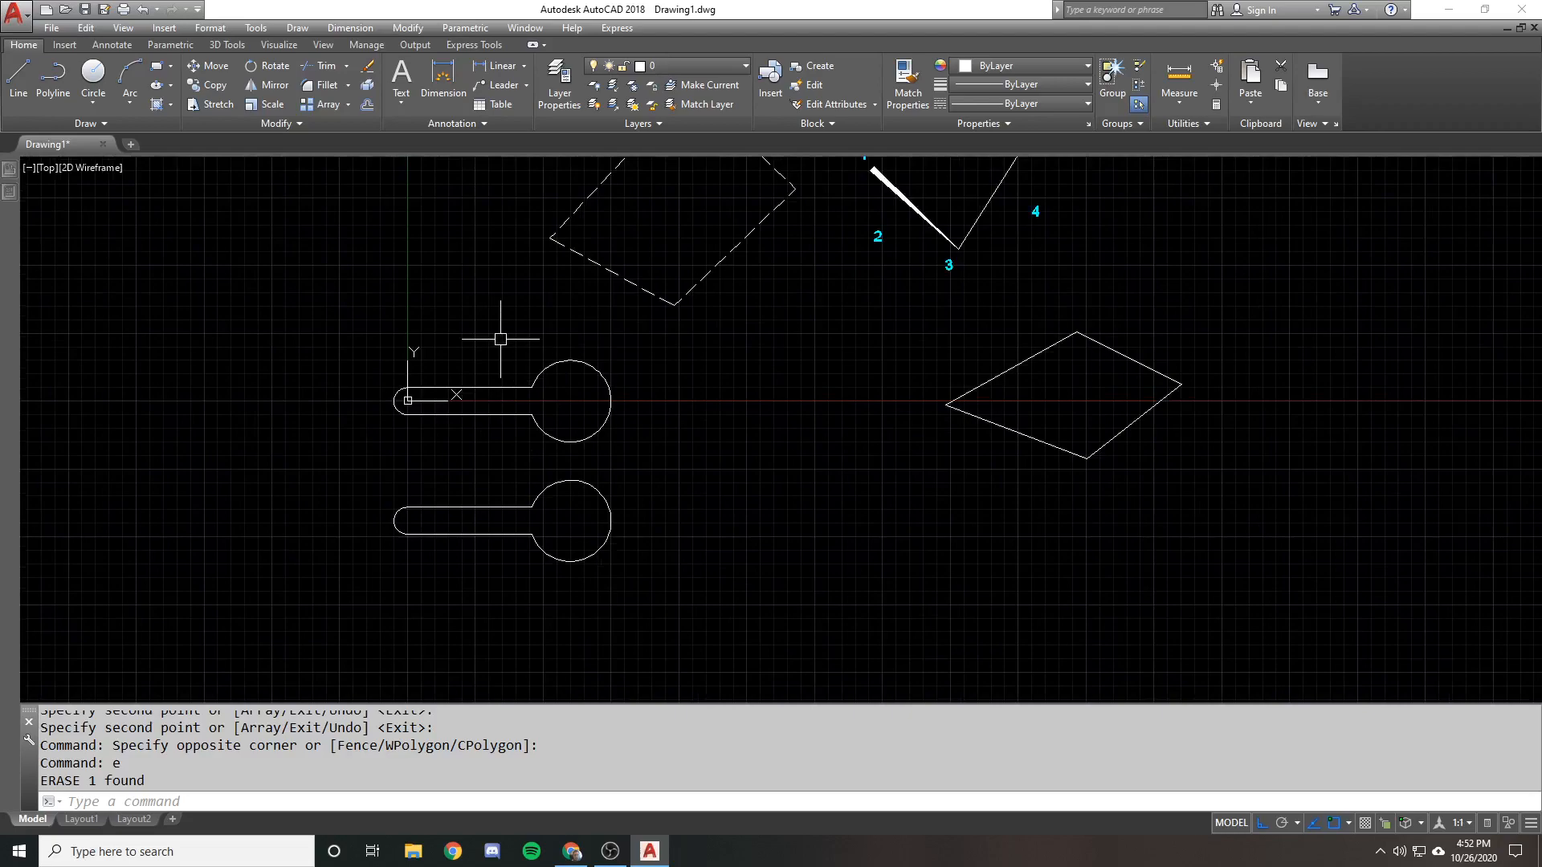
scroll(514, 320, down, 1)
click(538, 466)
click(461, 454)
text(x)
key(Return)
scroll(474, 434, up, 1)
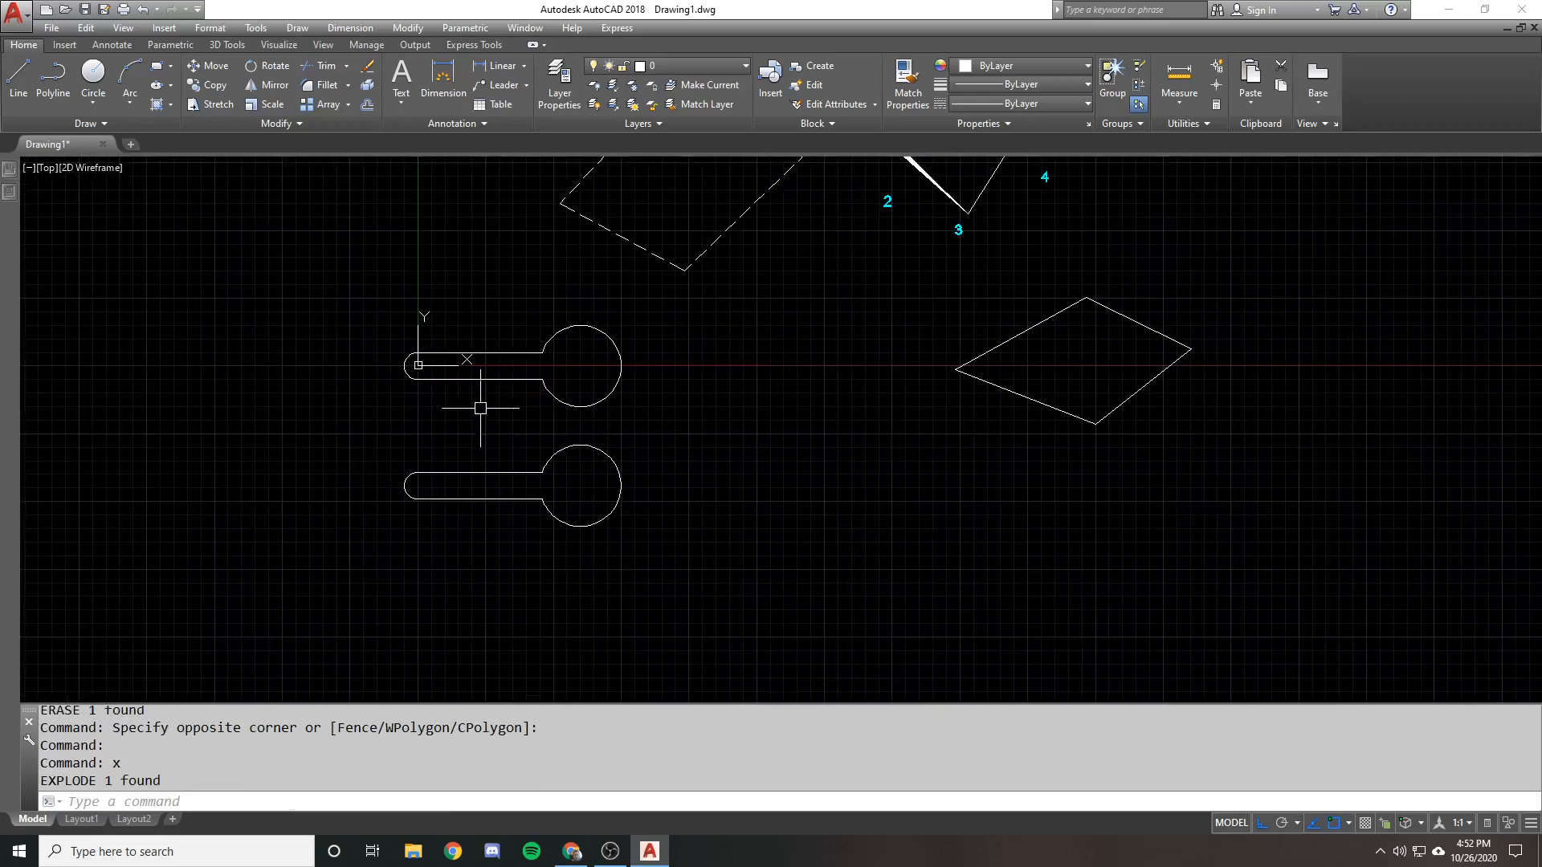
Compare how partial window selections and direct picks select the intact keyhole polyline versus its exploded copy
click(468, 266)
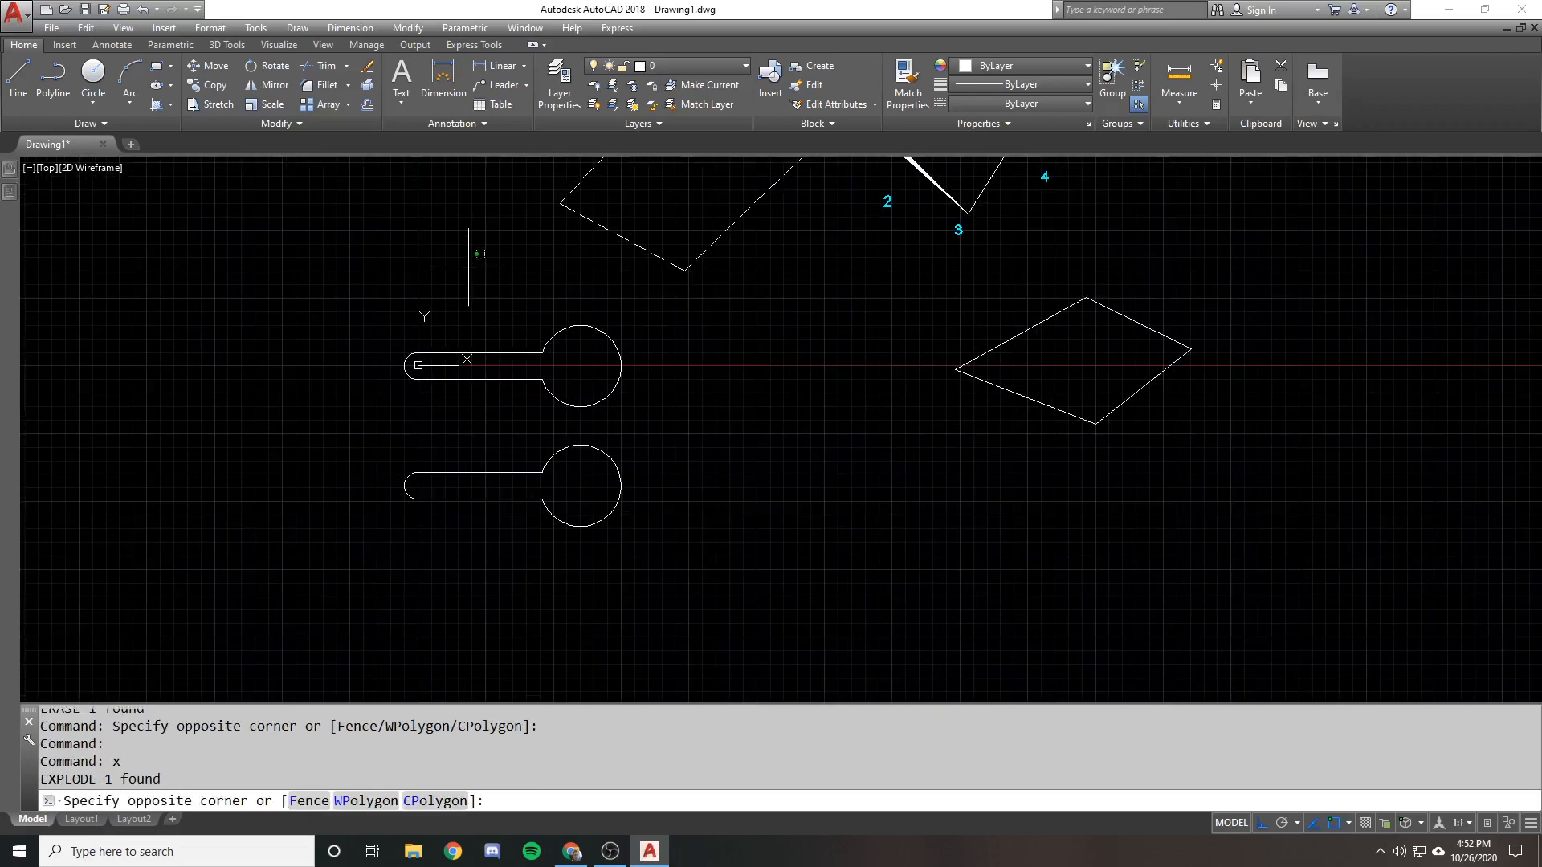
click(699, 569)
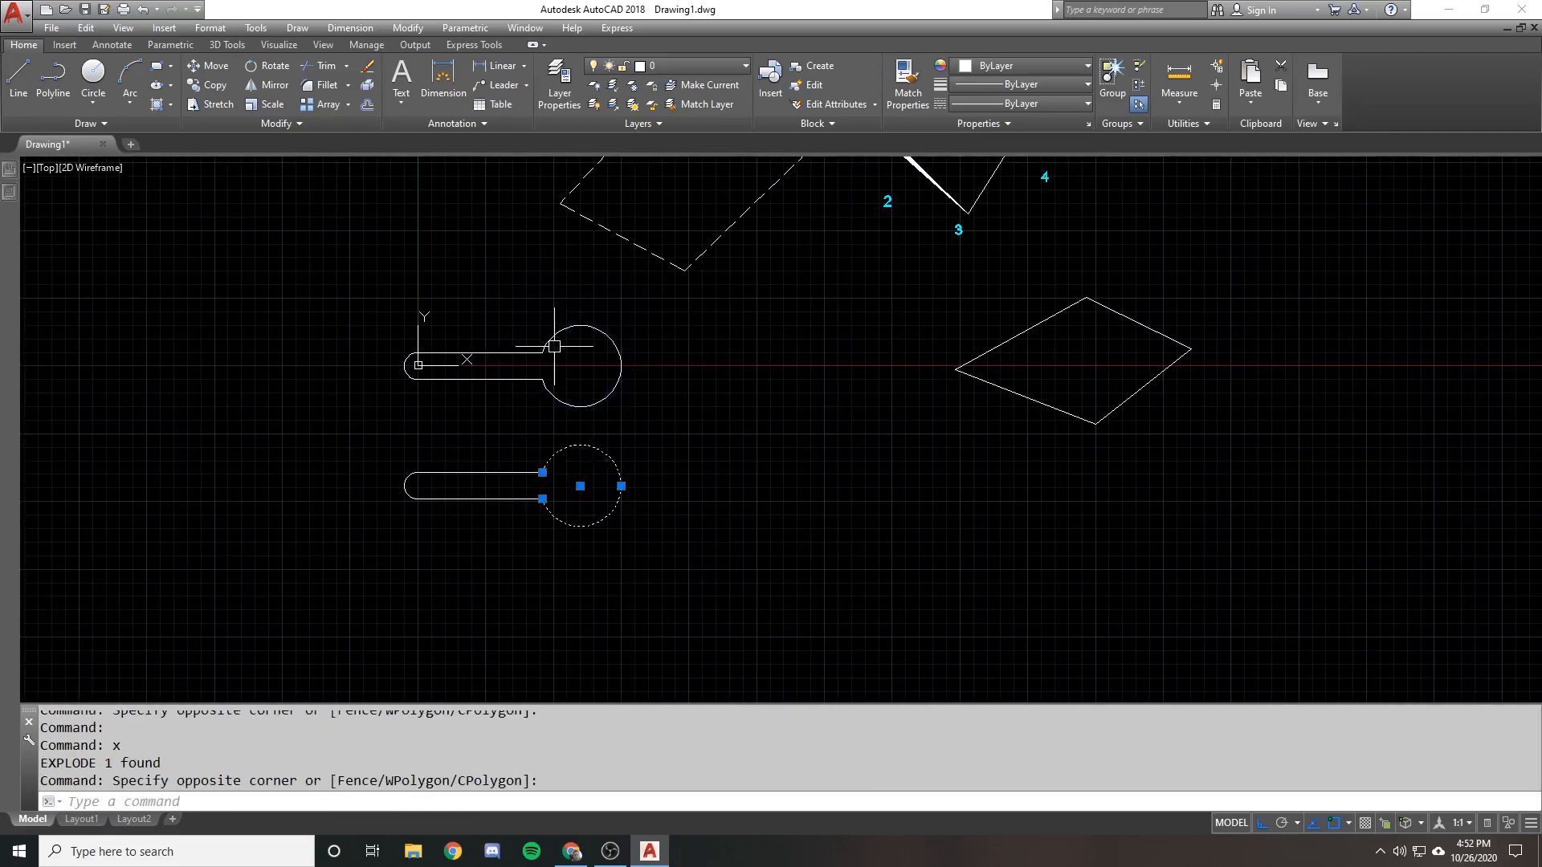
key(Escape)
click(340, 304)
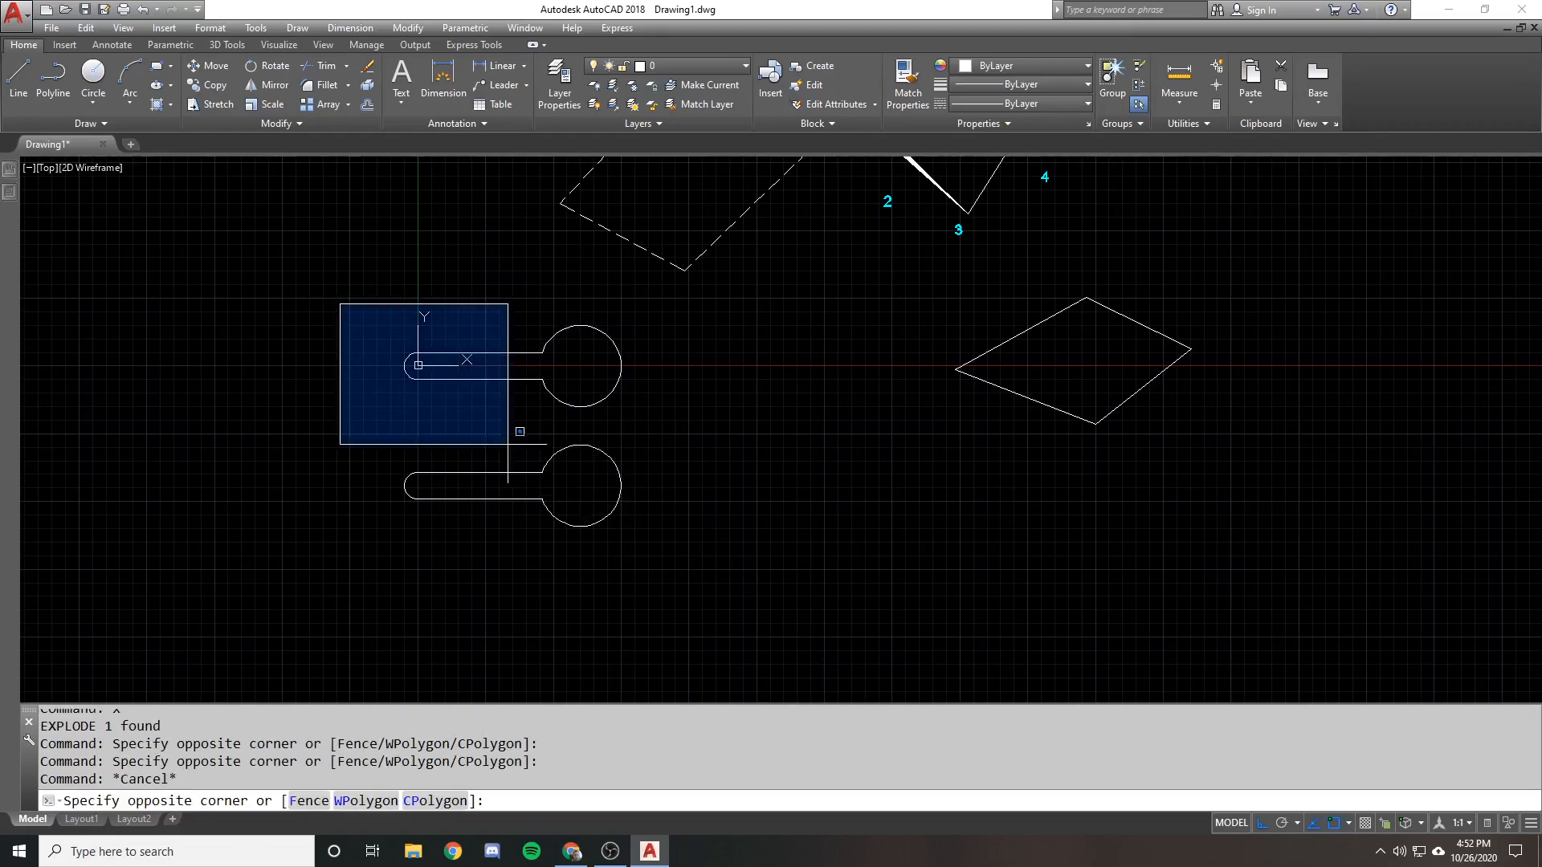
click(568, 544)
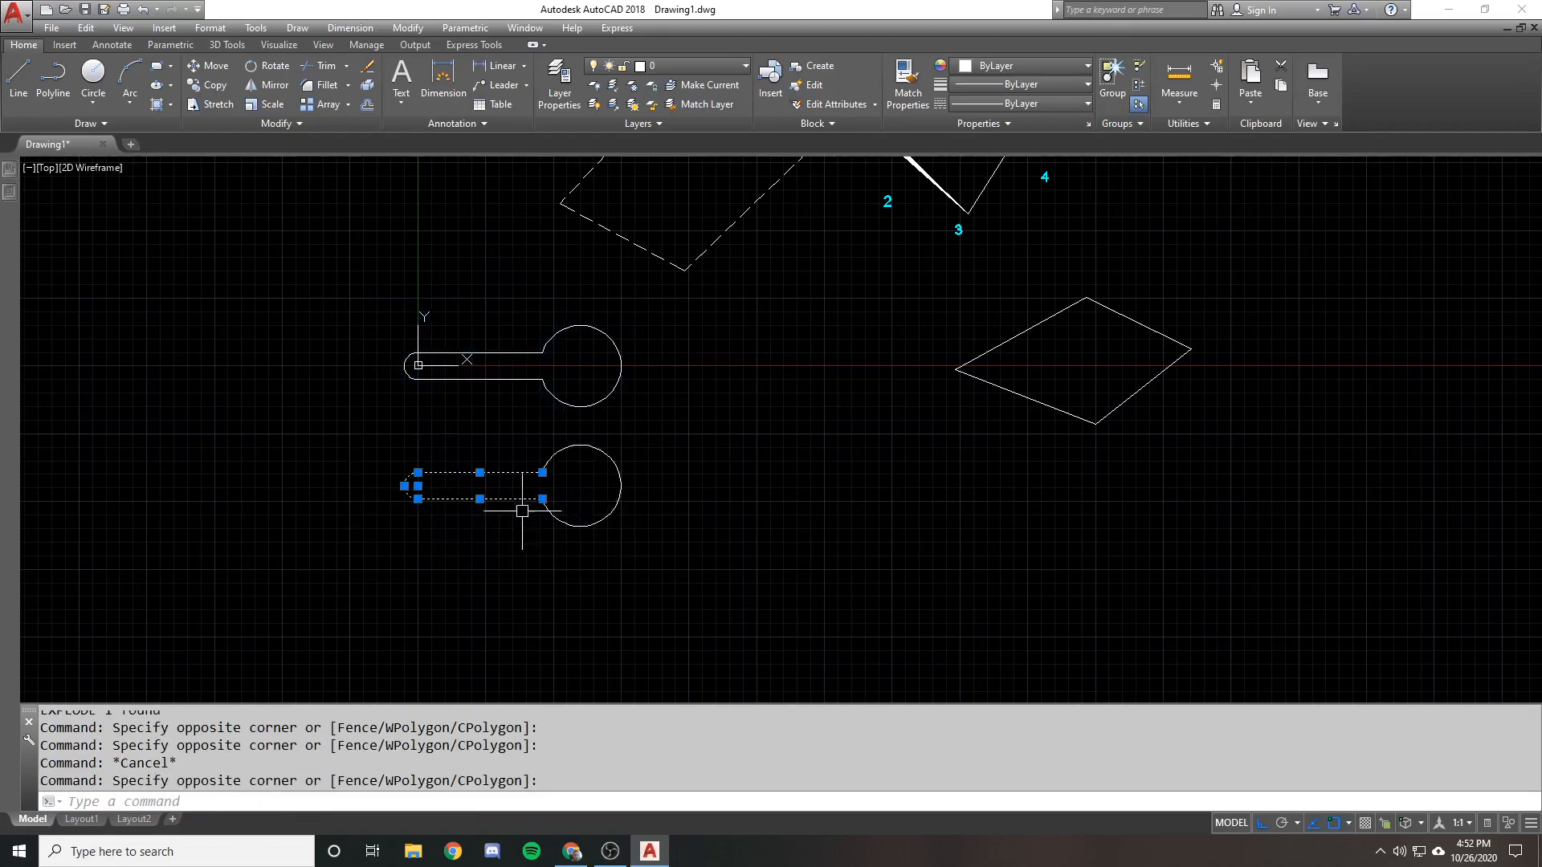
scroll(494, 472, up, 1)
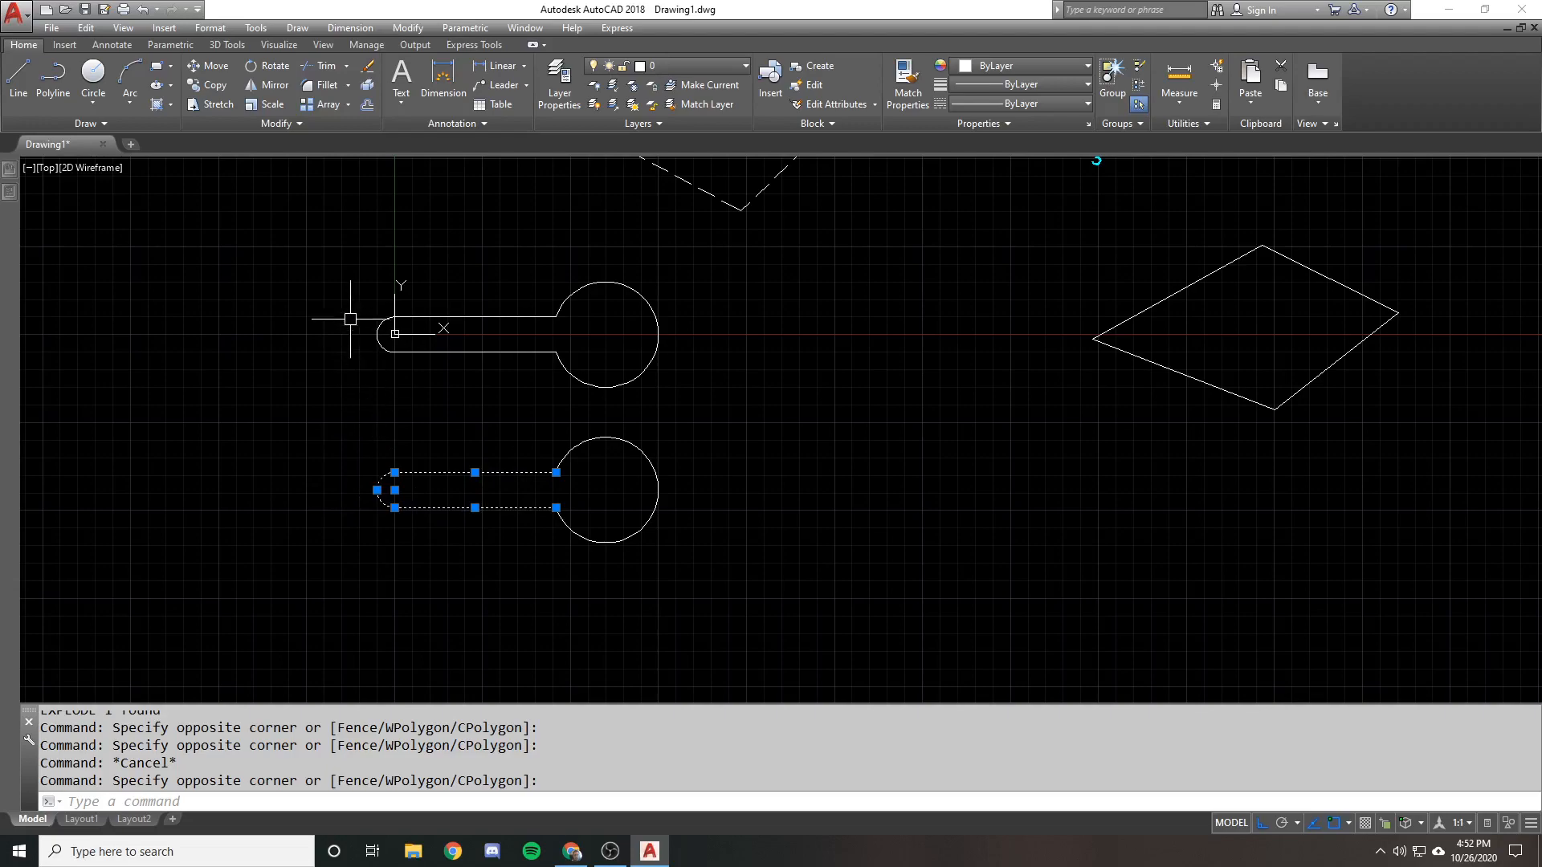
click(326, 270)
click(580, 559)
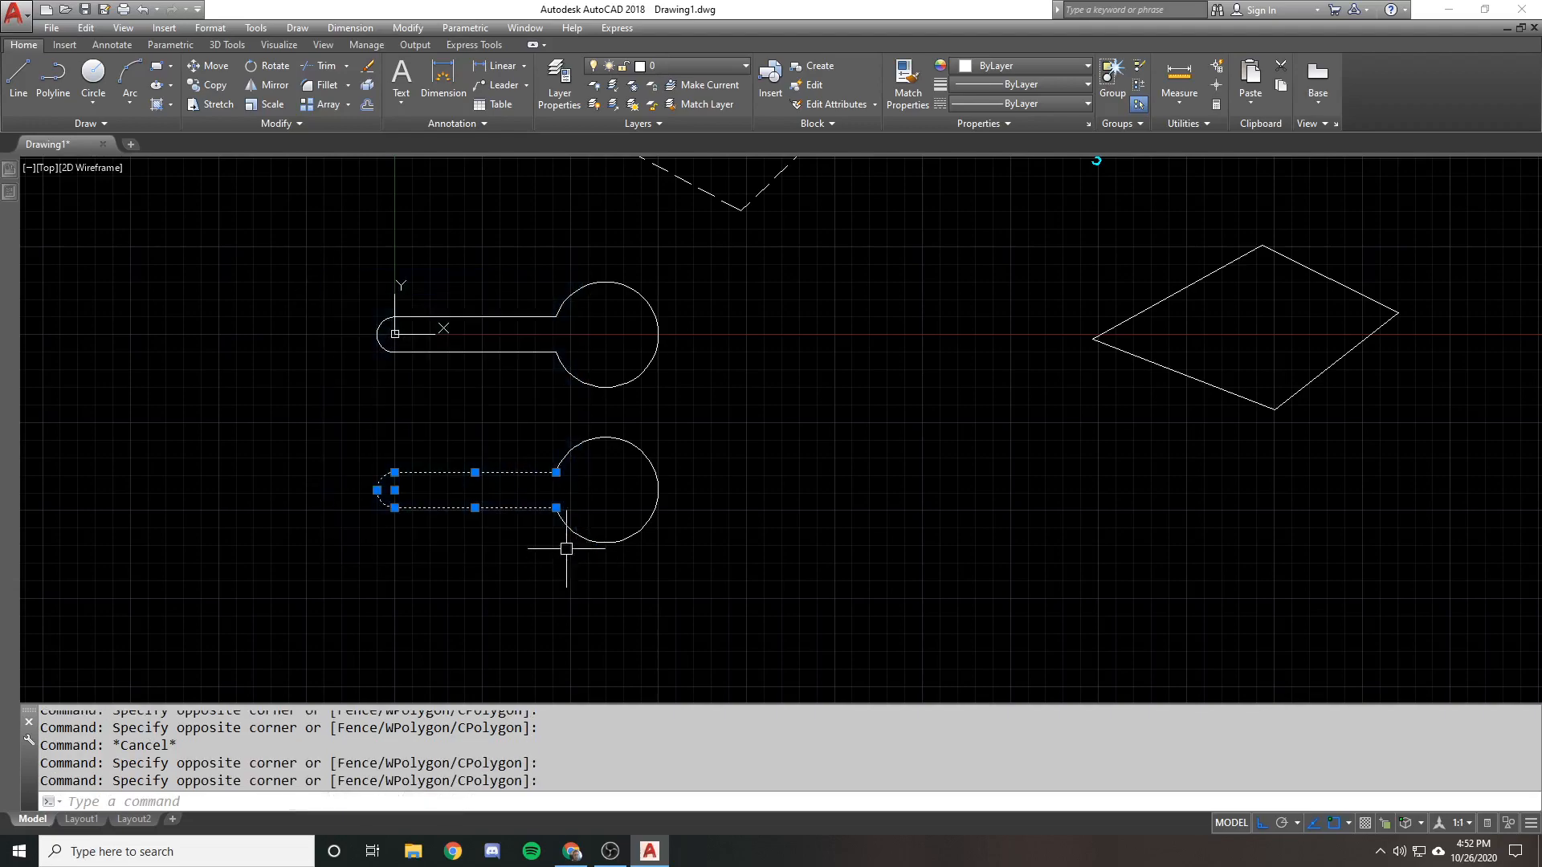
click(480, 316)
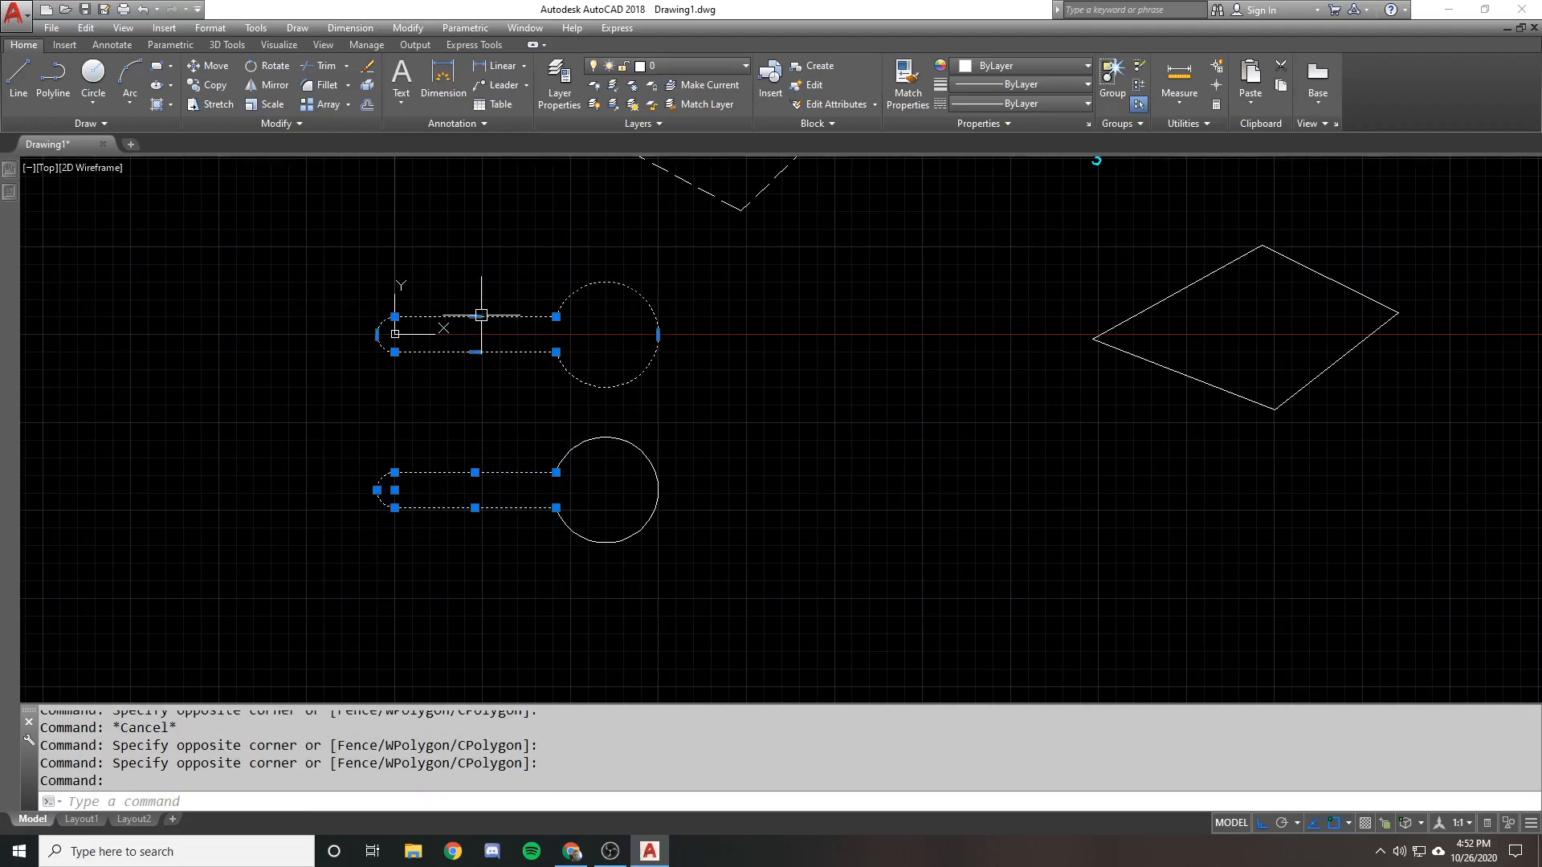
key(Escape)
scroll(477, 327, down, 3)
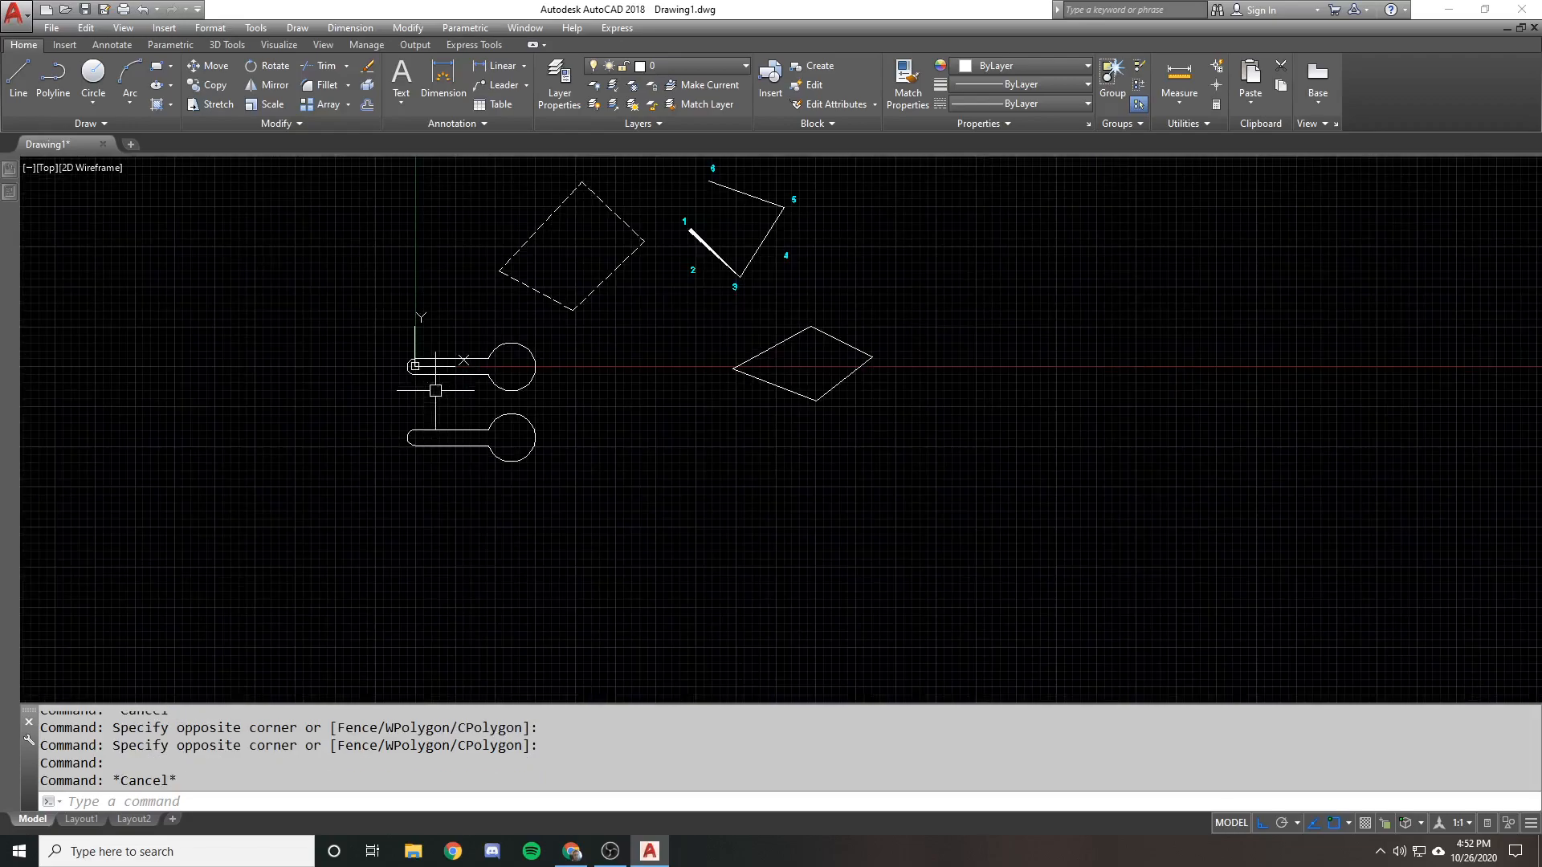
Start a polyline above the upper keyhole with stepped horizontal and vertical segments past the dashed quadrilateral, using ortho and no object snap
middle_drag(443, 369, 453, 418)
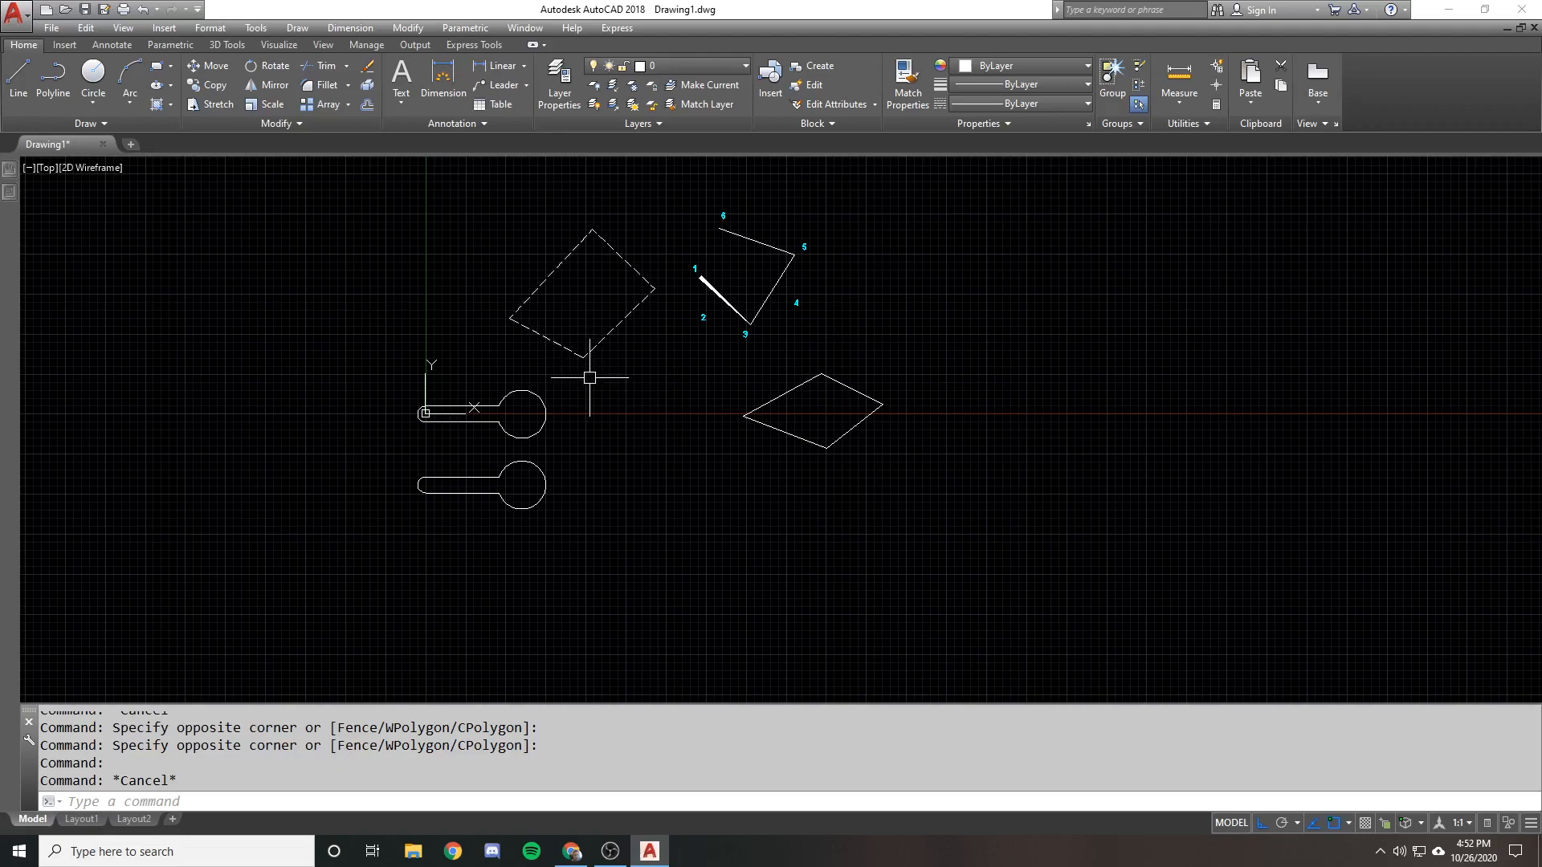
scroll(602, 350, down, 3)
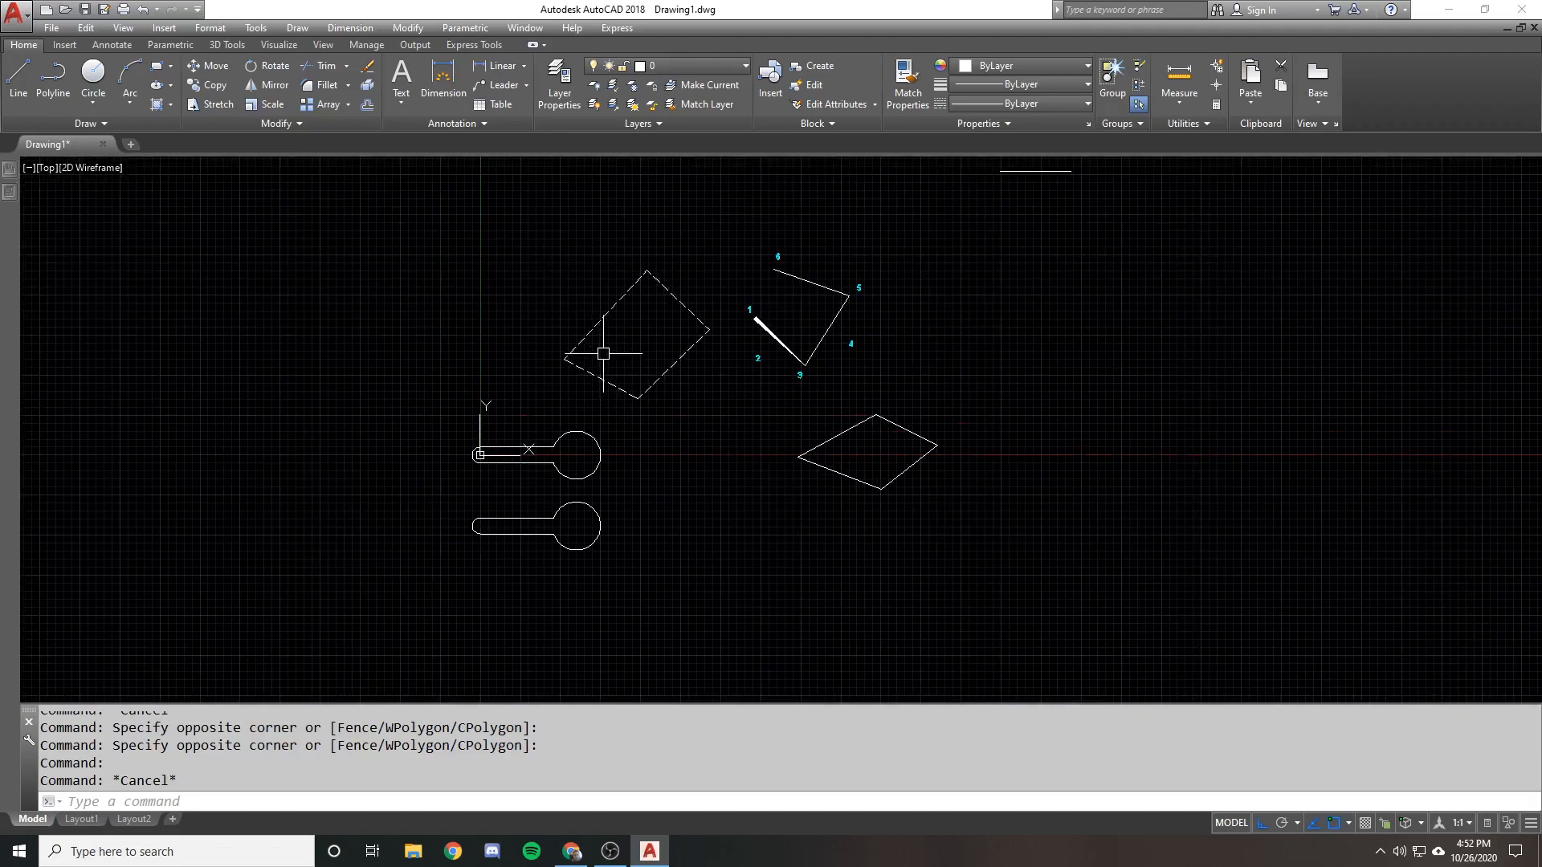
text(pl)
key(Return)
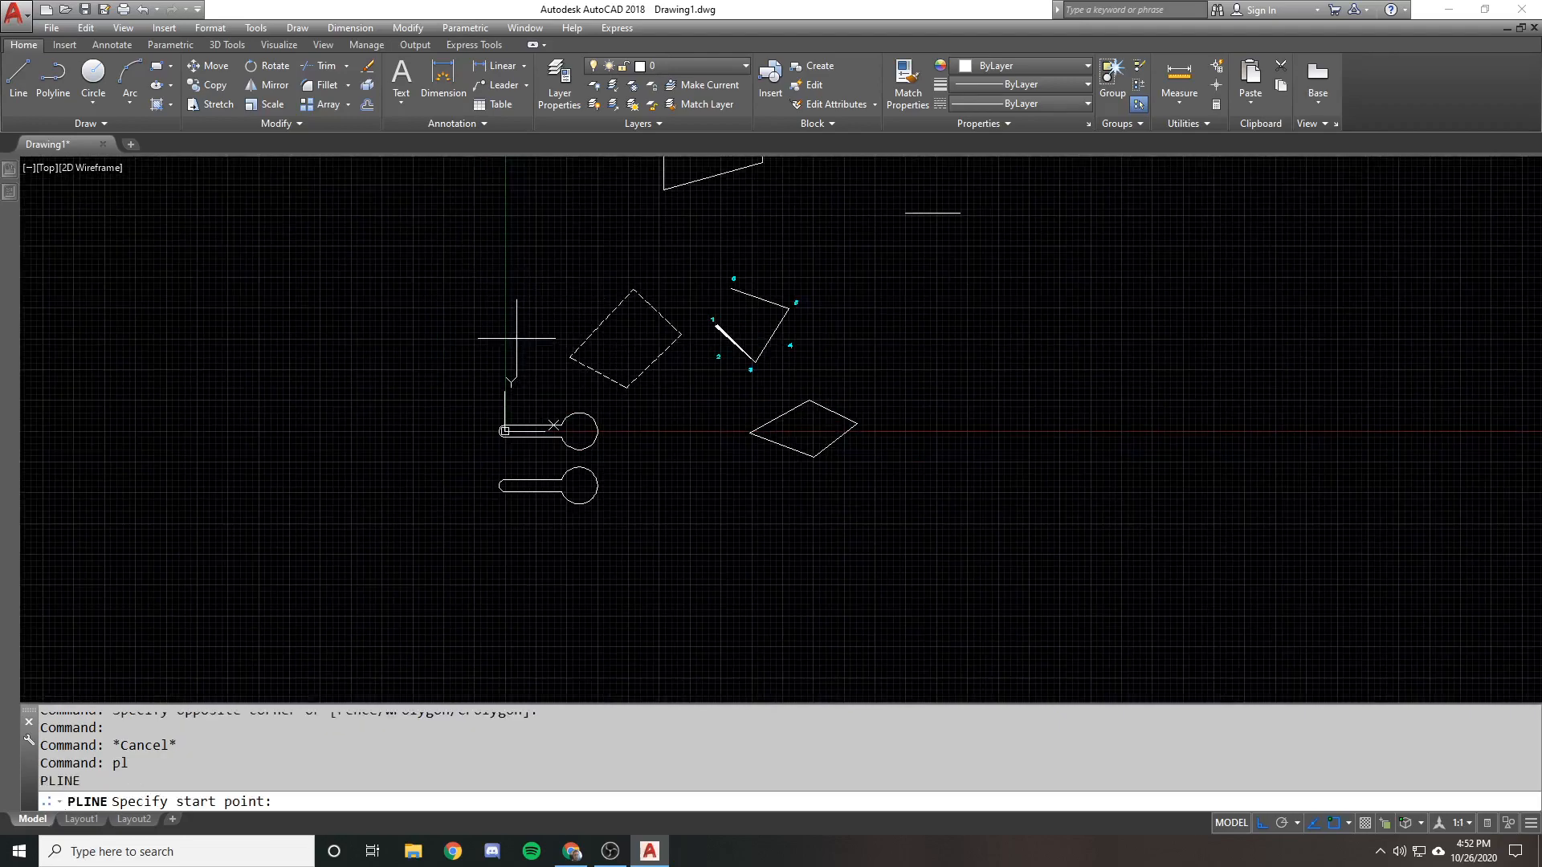
click(502, 373)
key(F8)
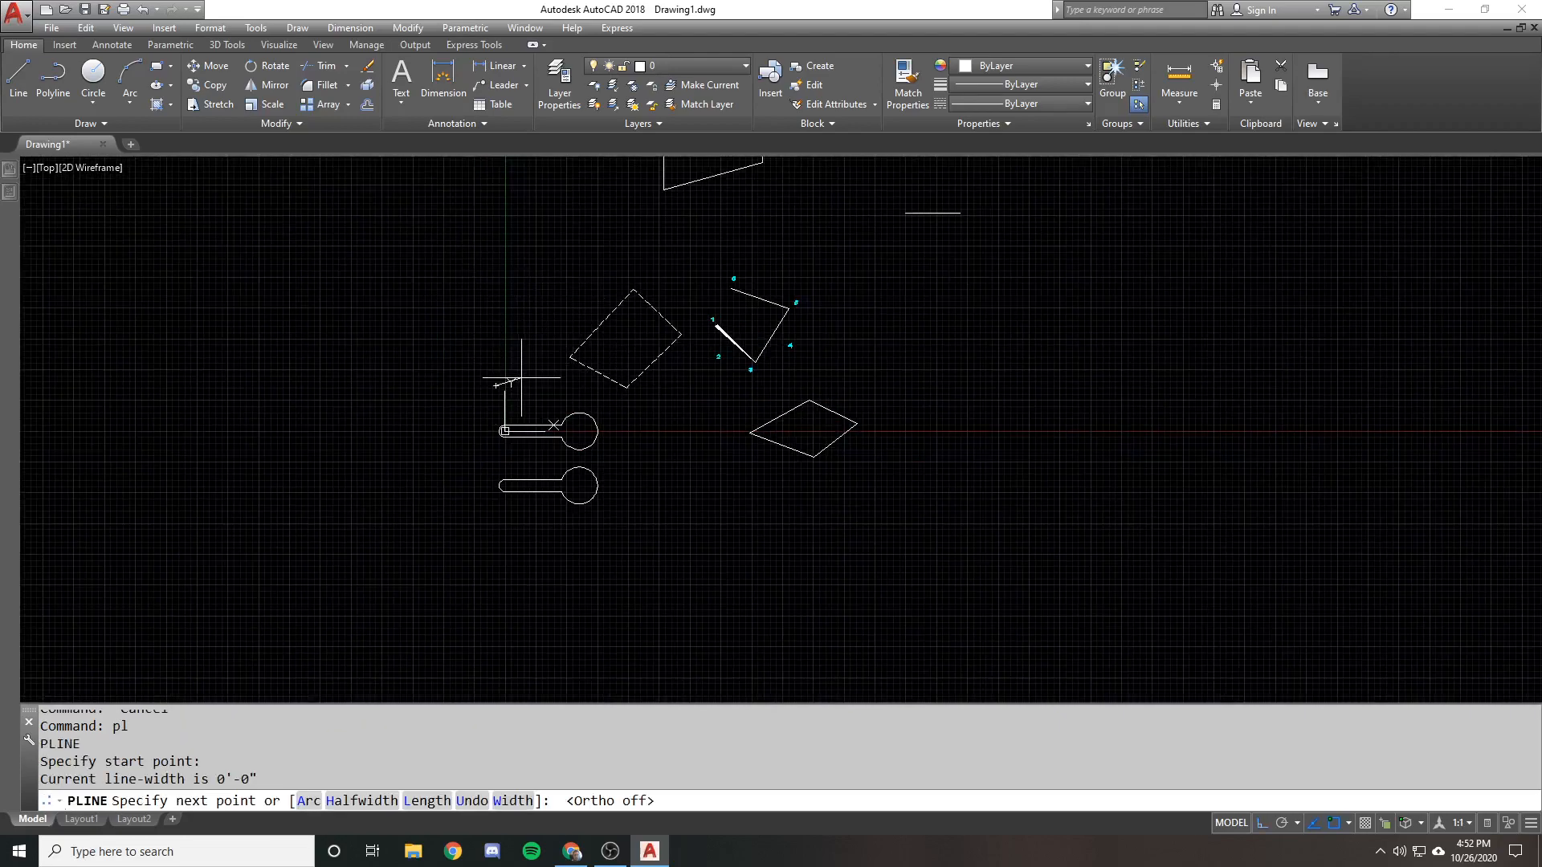
key(F8)
key(F3)
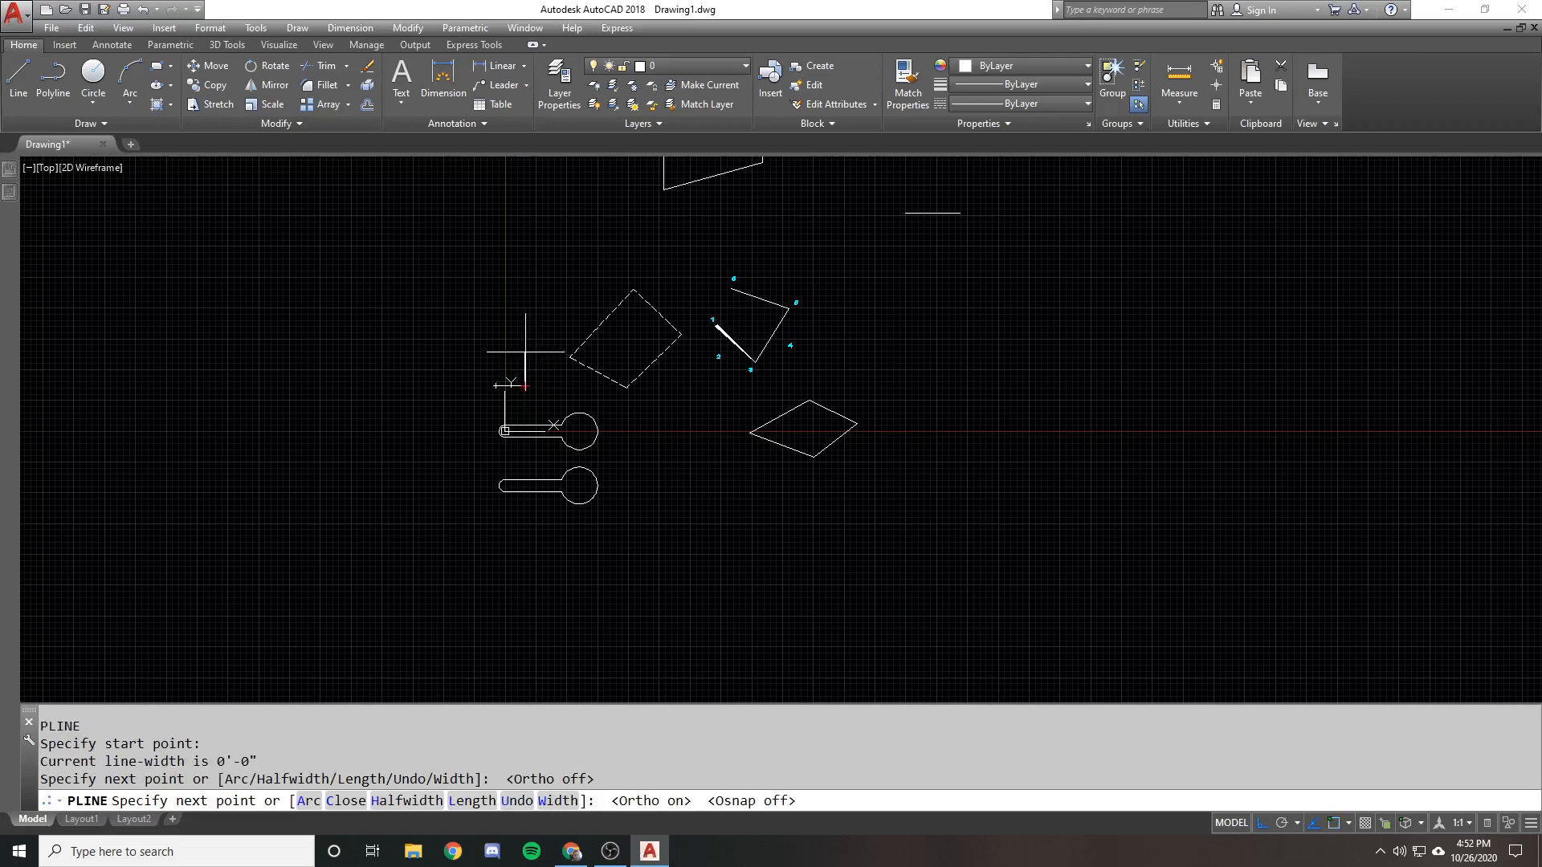
click(524, 357)
click(560, 357)
click(561, 265)
click(643, 265)
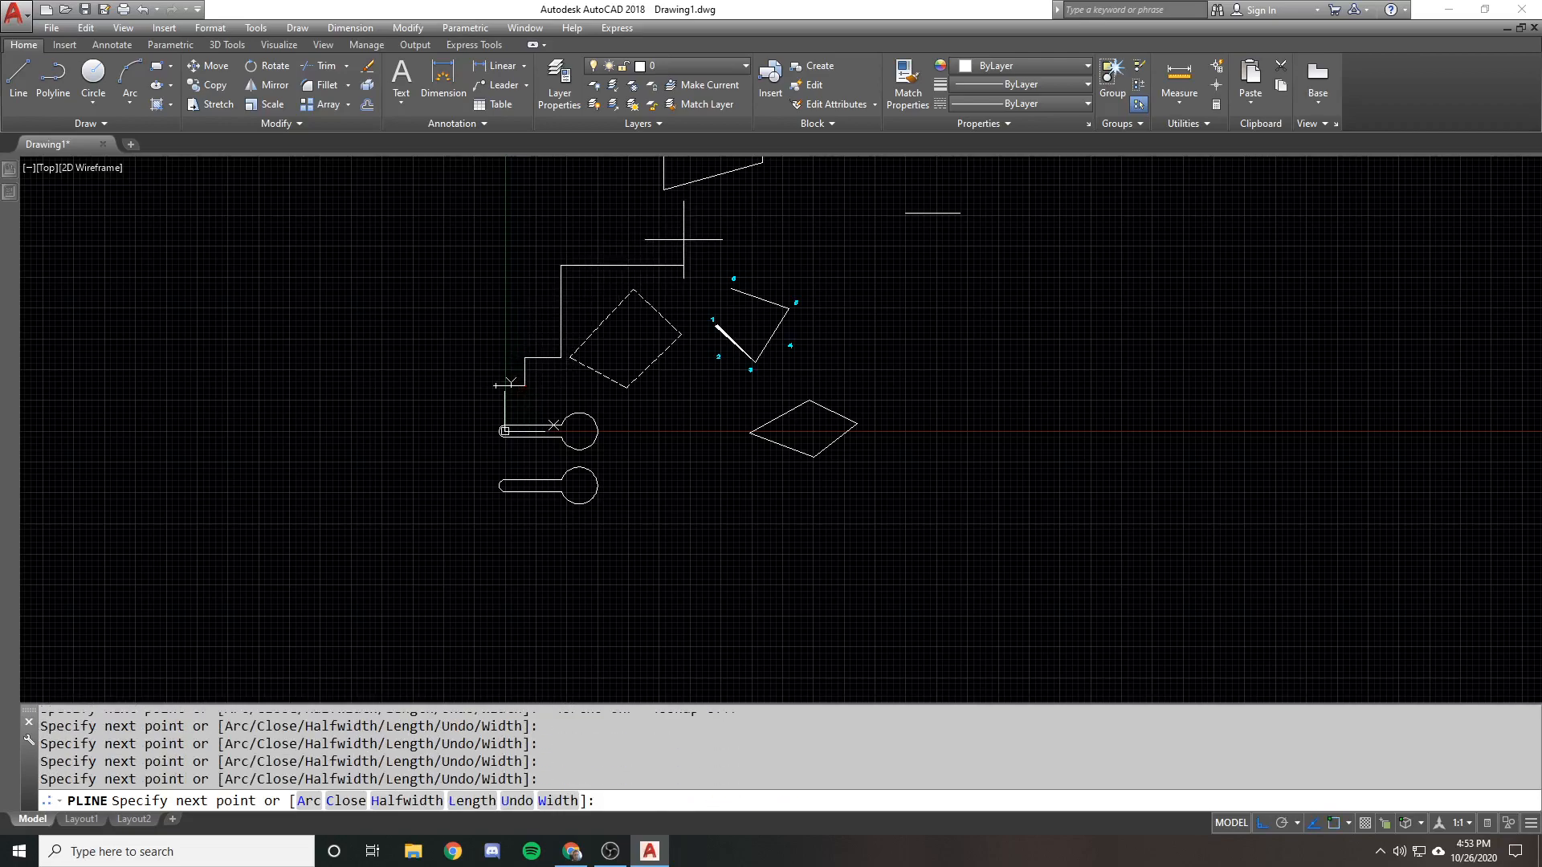
Turn ortho off and continue the polyline with irregular free-angle segments around the numbered polyline, the diamond and both keyholes, closing the outline
key(F8)
click(668, 253)
click(694, 263)
click(741, 254)
click(779, 275)
click(829, 290)
click(809, 326)
click(814, 365)
click(847, 372)
click(865, 408)
click(901, 442)
click(859, 480)
click(764, 466)
click(679, 485)
click(618, 522)
click(525, 517)
click(483, 480)
click(484, 399)
text(c)
key(Return)
scroll(517, 341, up, 2)
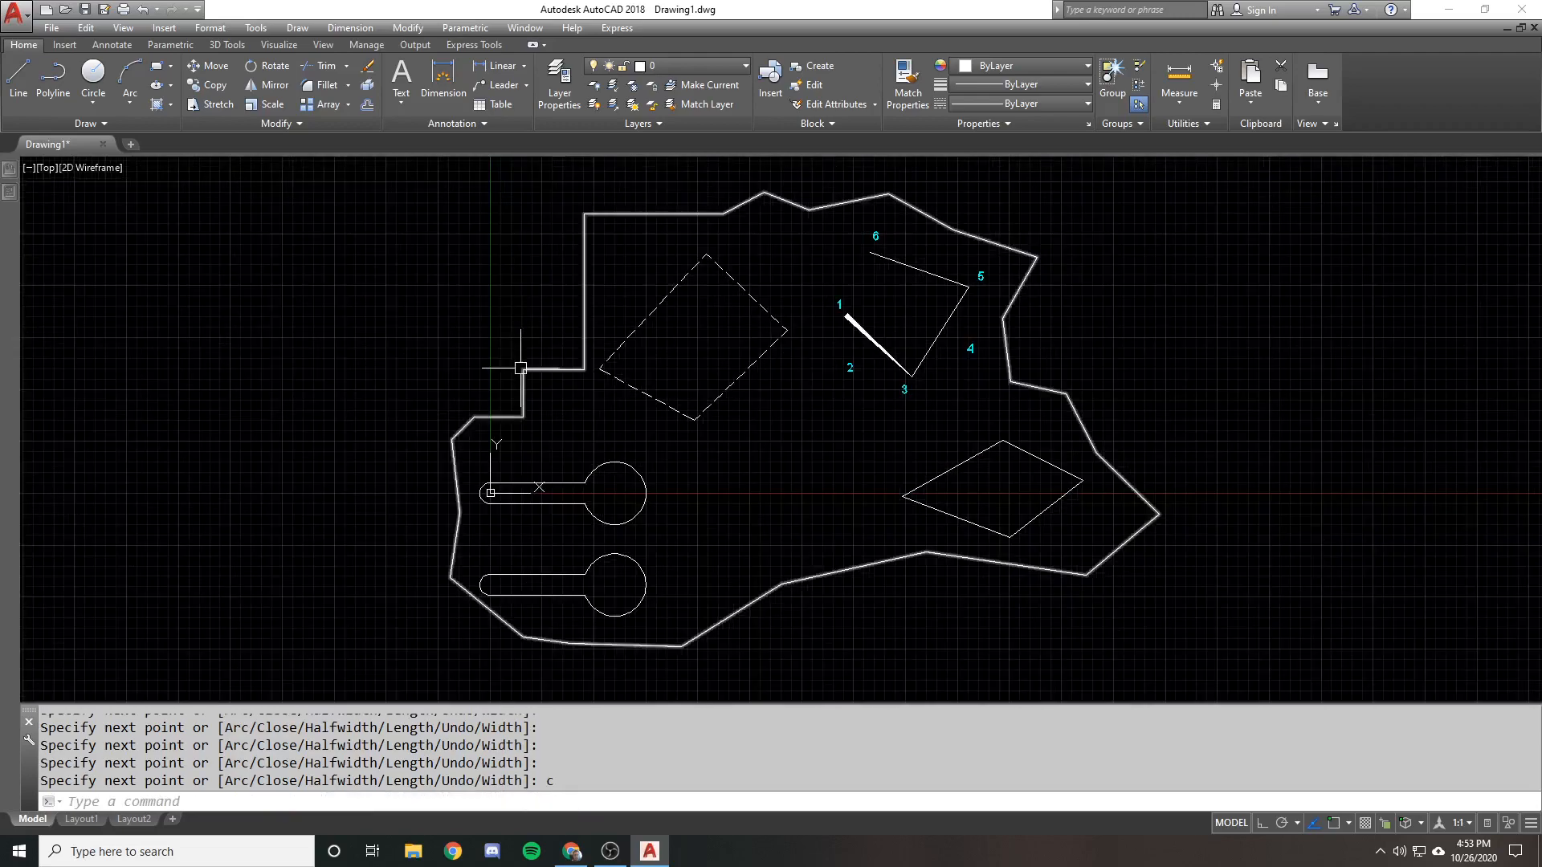
Test window selections on each keyhole and a direct pick on the irregular outline enclosing them, clearing the selection
click(423, 334)
click(664, 528)
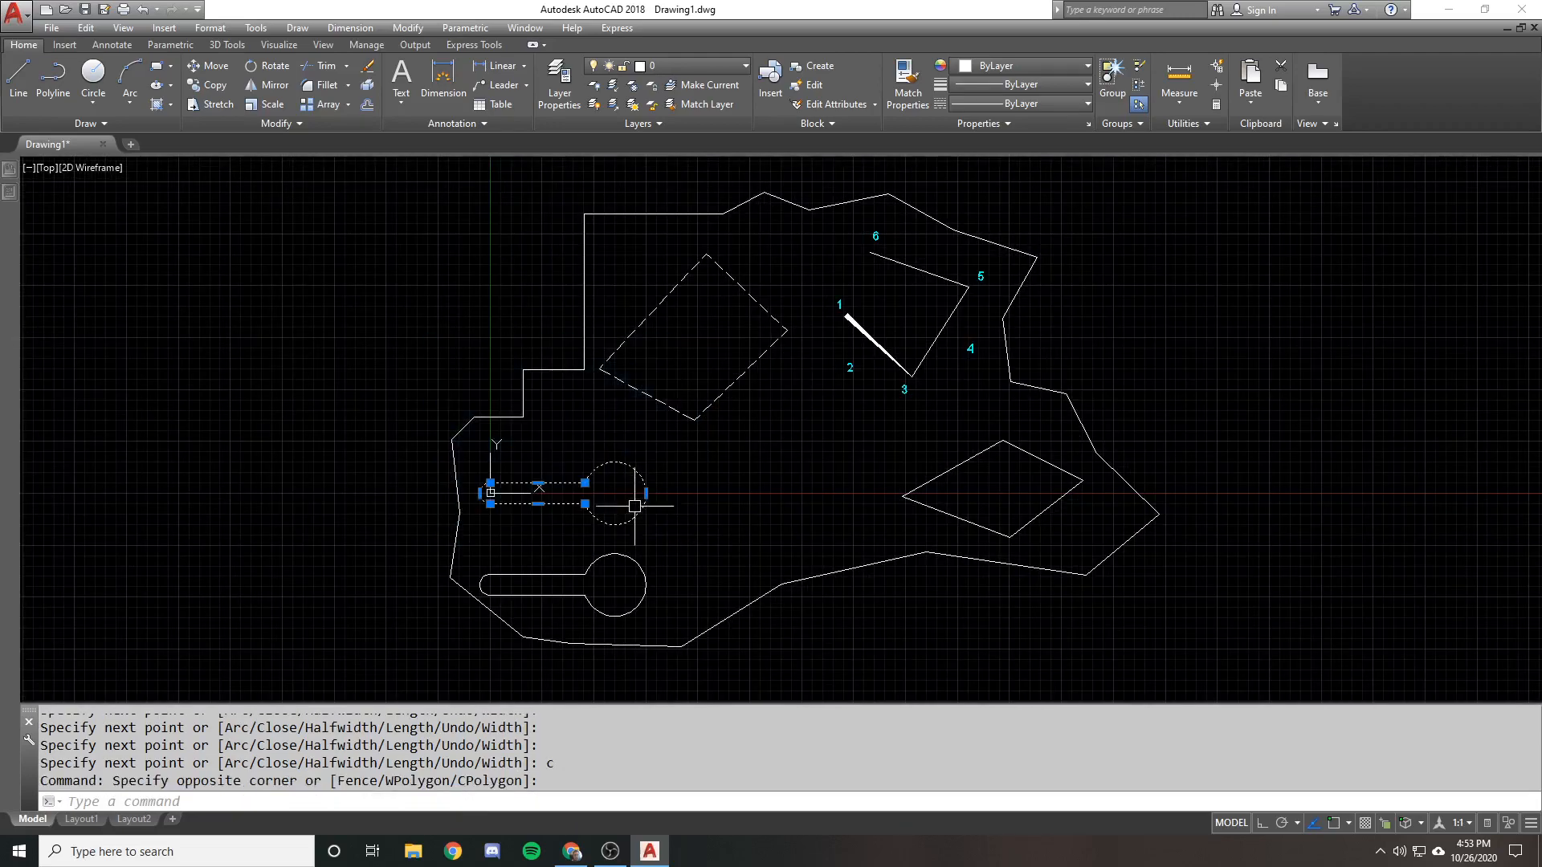
click(464, 352)
click(567, 381)
key(Escape)
click(543, 367)
middle_drag(592, 459, 580, 413)
click(420, 479)
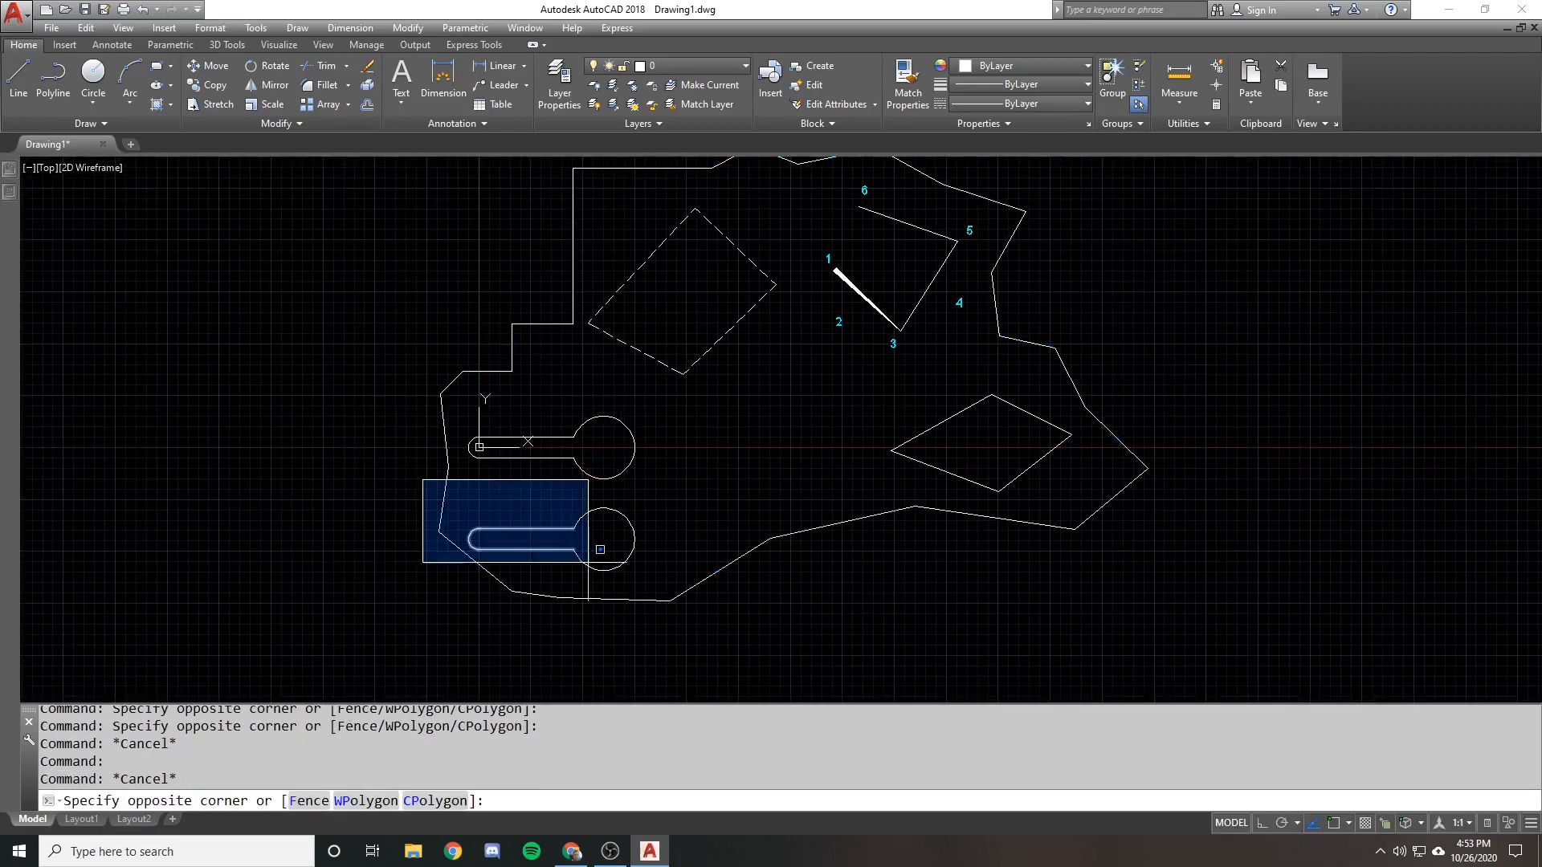
click(654, 557)
key(Escape)
Window-select the dashed quadrilateral and both keyholes across part of the enclosing outline, and clear the selection
click(407, 371)
click(399, 203)
click(349, 181)
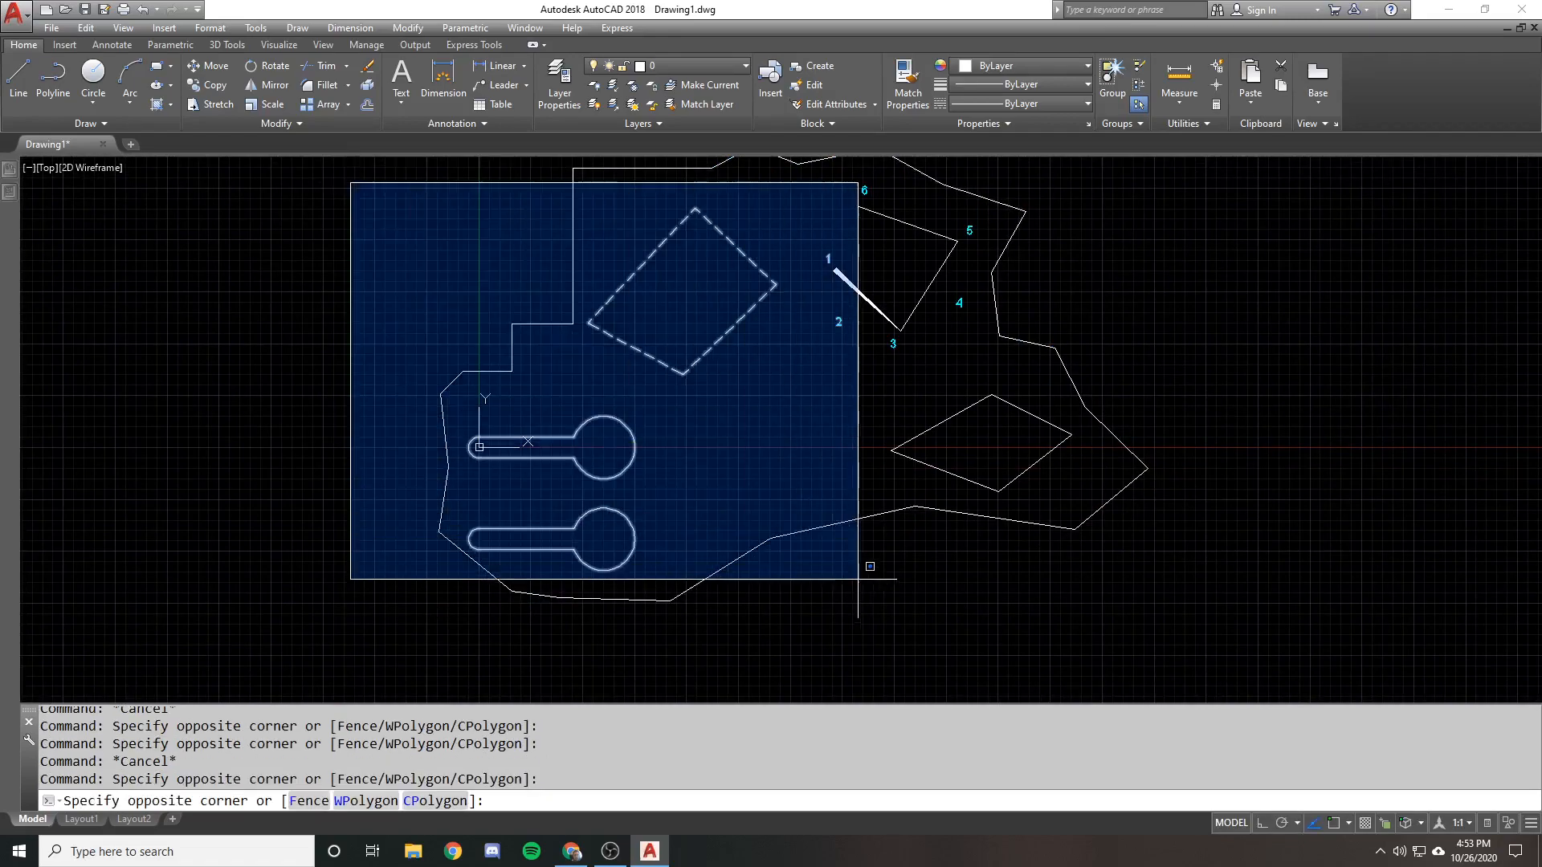
click(840, 703)
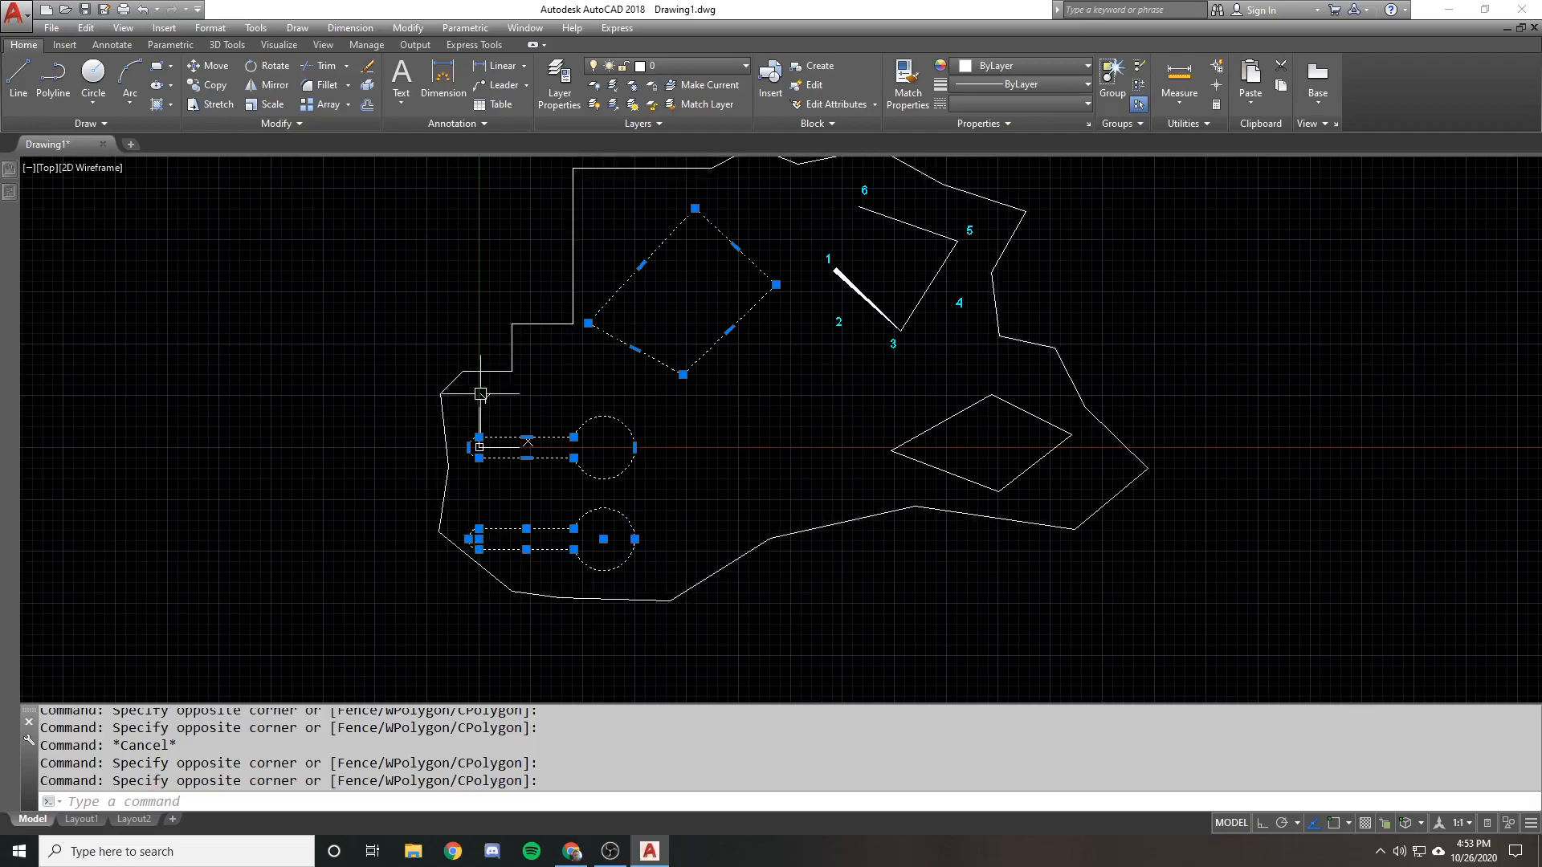
key(Escape)
scroll(516, 305, down, 3)
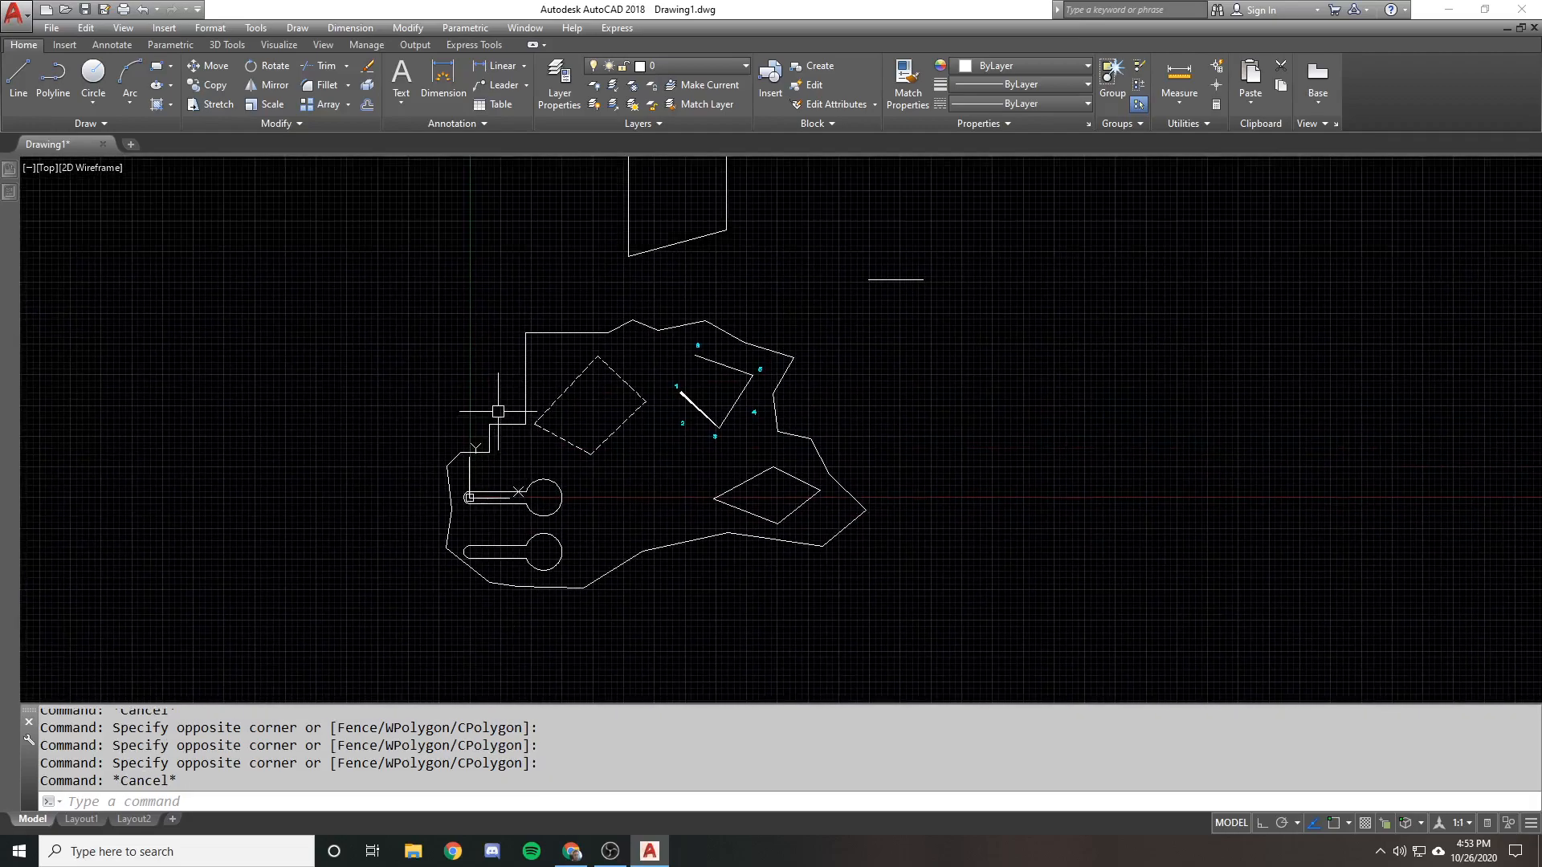
scroll(534, 398, down, 1)
scroll(552, 384, up, 2)
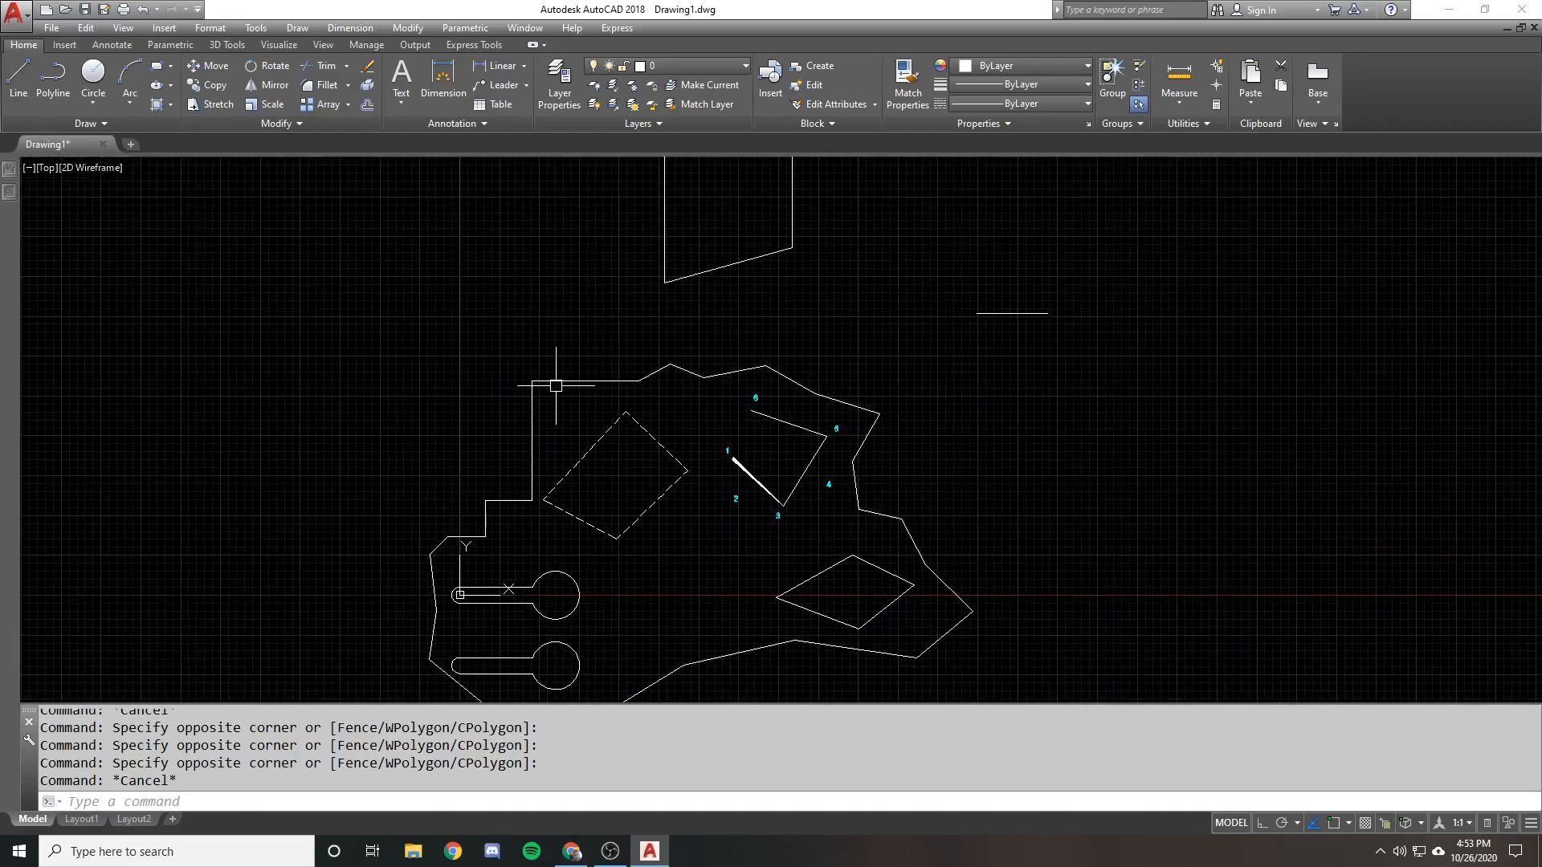
scroll(555, 386, down, 1)
scroll(570, 363, down, 1)
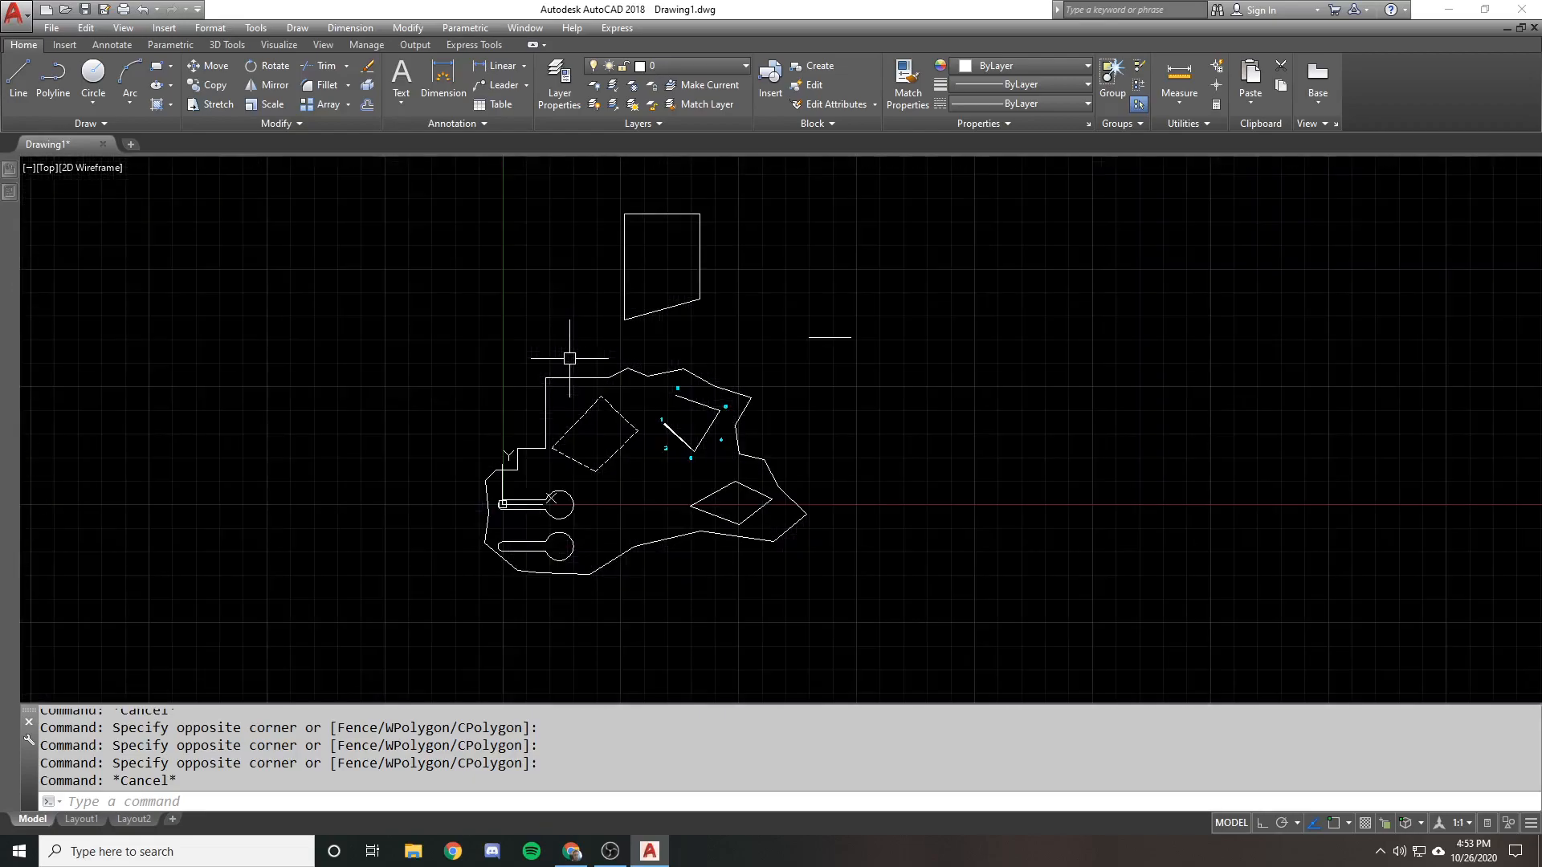